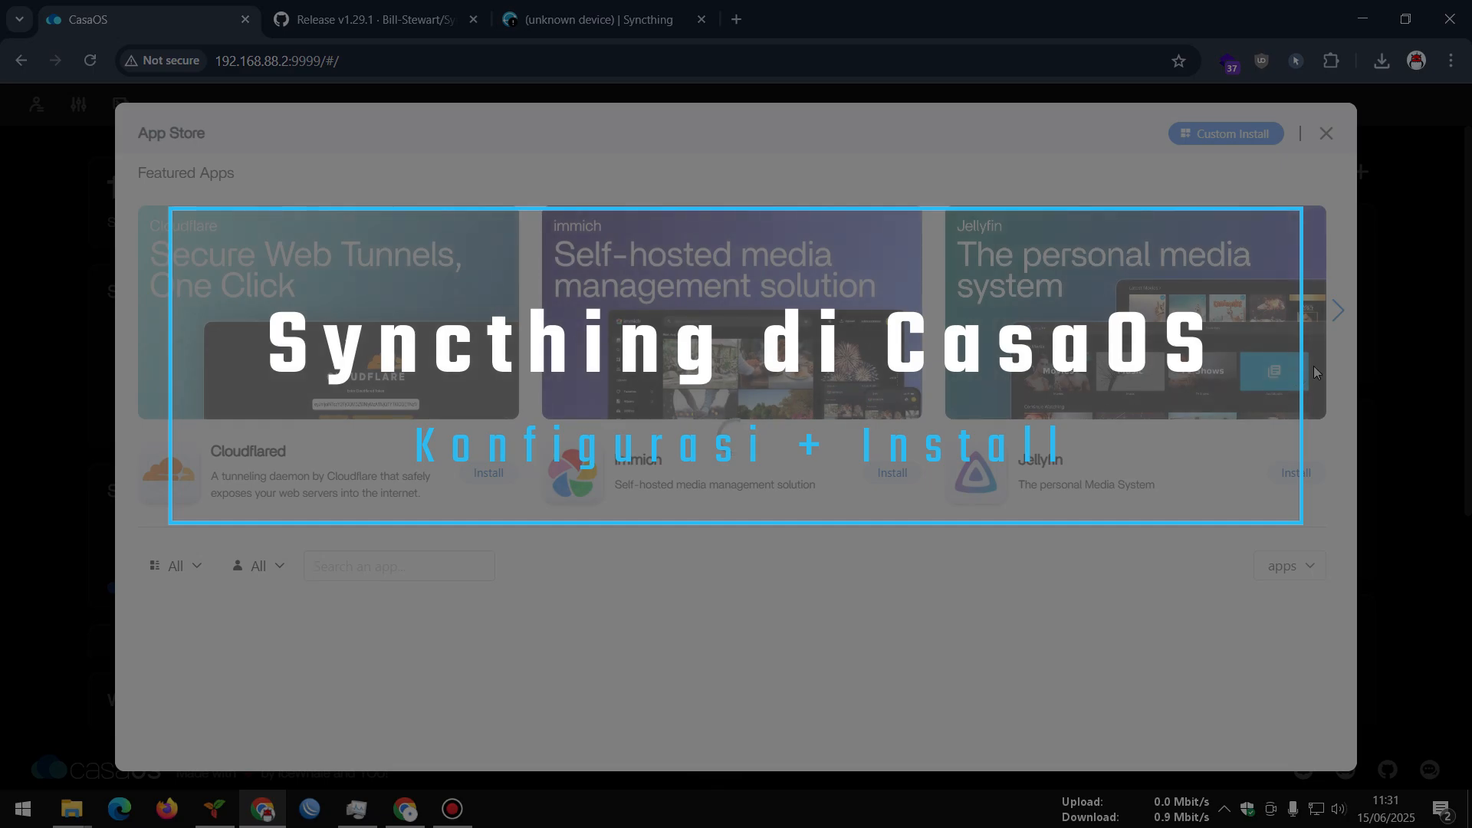
# Page the Featured Apps carousel to open Syncthing's details, then bring Trilium forward
pyautogui.click(1337, 316)
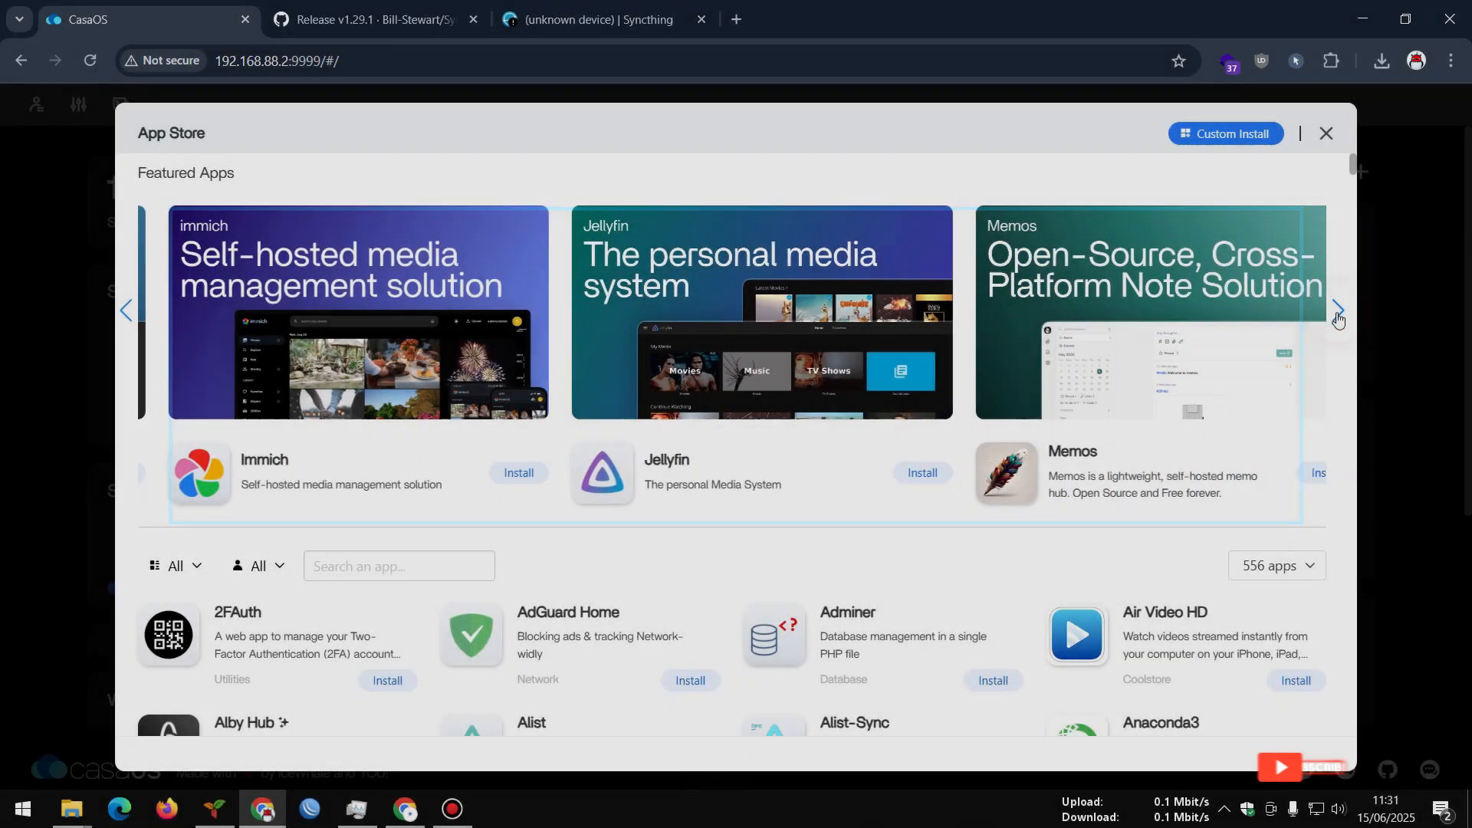
pyautogui.click(1336, 324)
pyautogui.click(1334, 323)
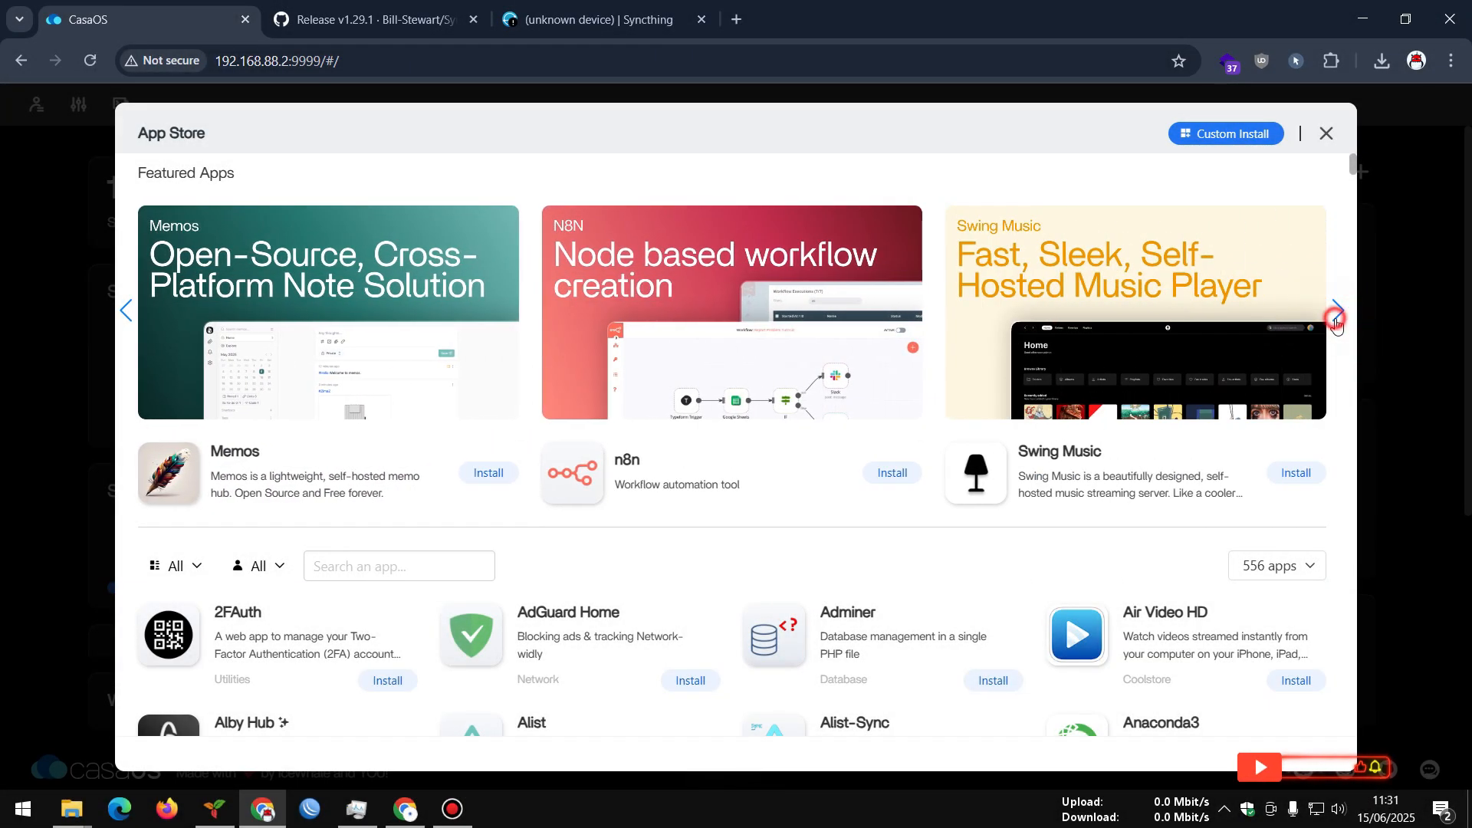
pyautogui.click(1332, 324)
pyautogui.click(1090, 338)
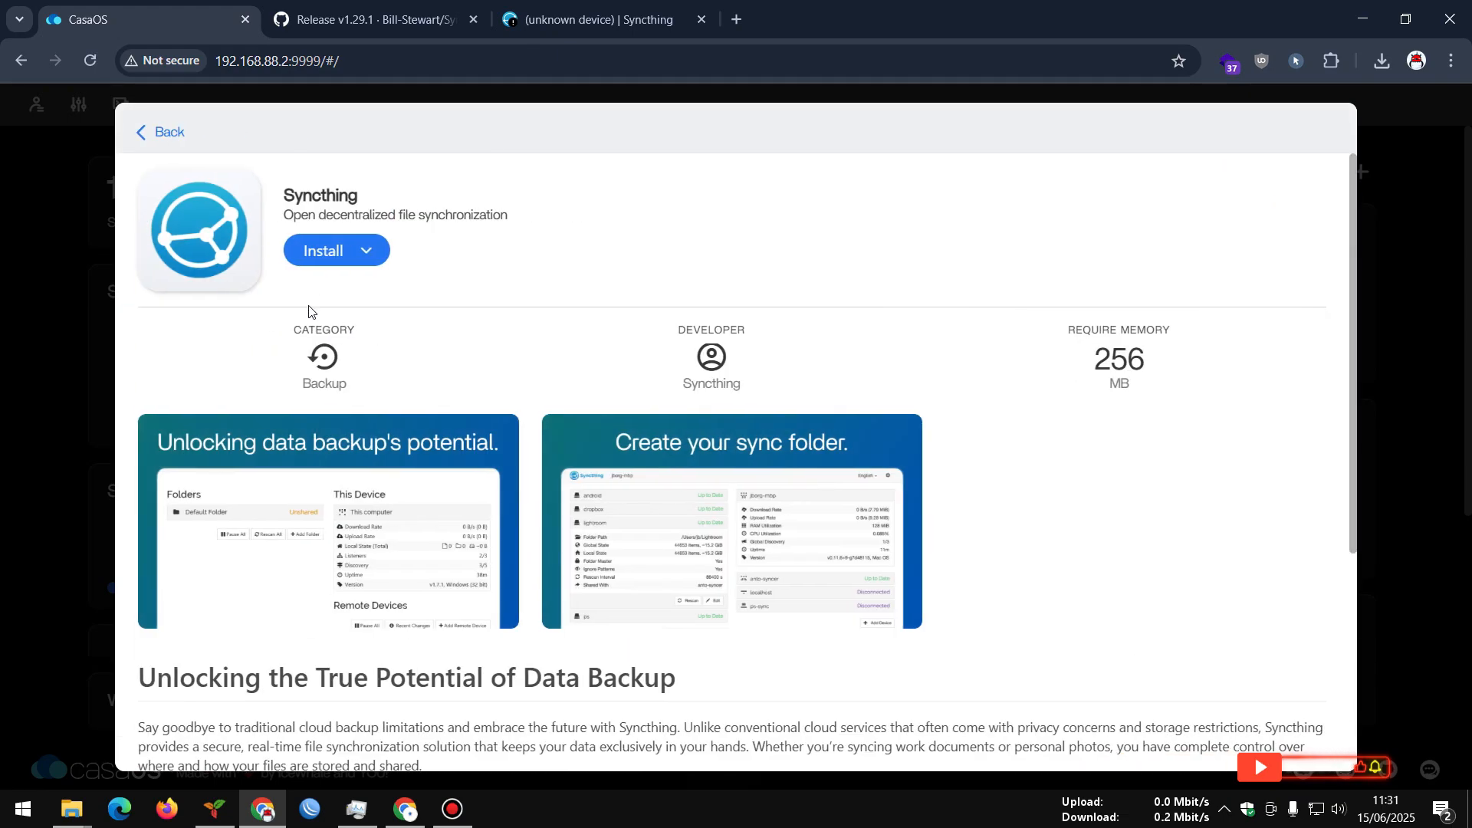
pyautogui.click(216, 809)
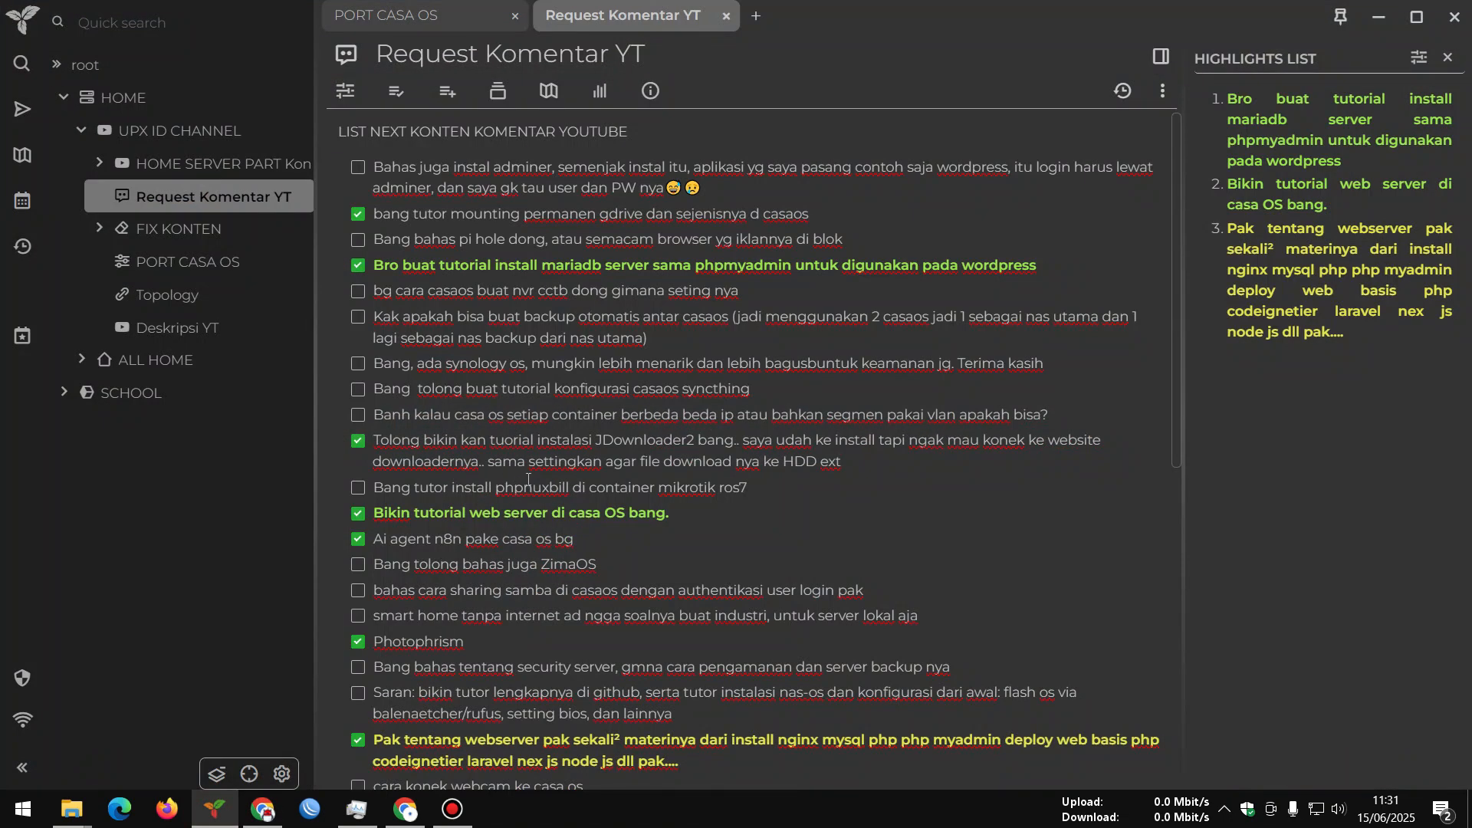
# Highlight the CasaOS Syncthing tutorial request in Trilium, then switch to YouTube Studio
pyautogui.moveTo(762, 390); pyautogui.dragTo(378, 393)
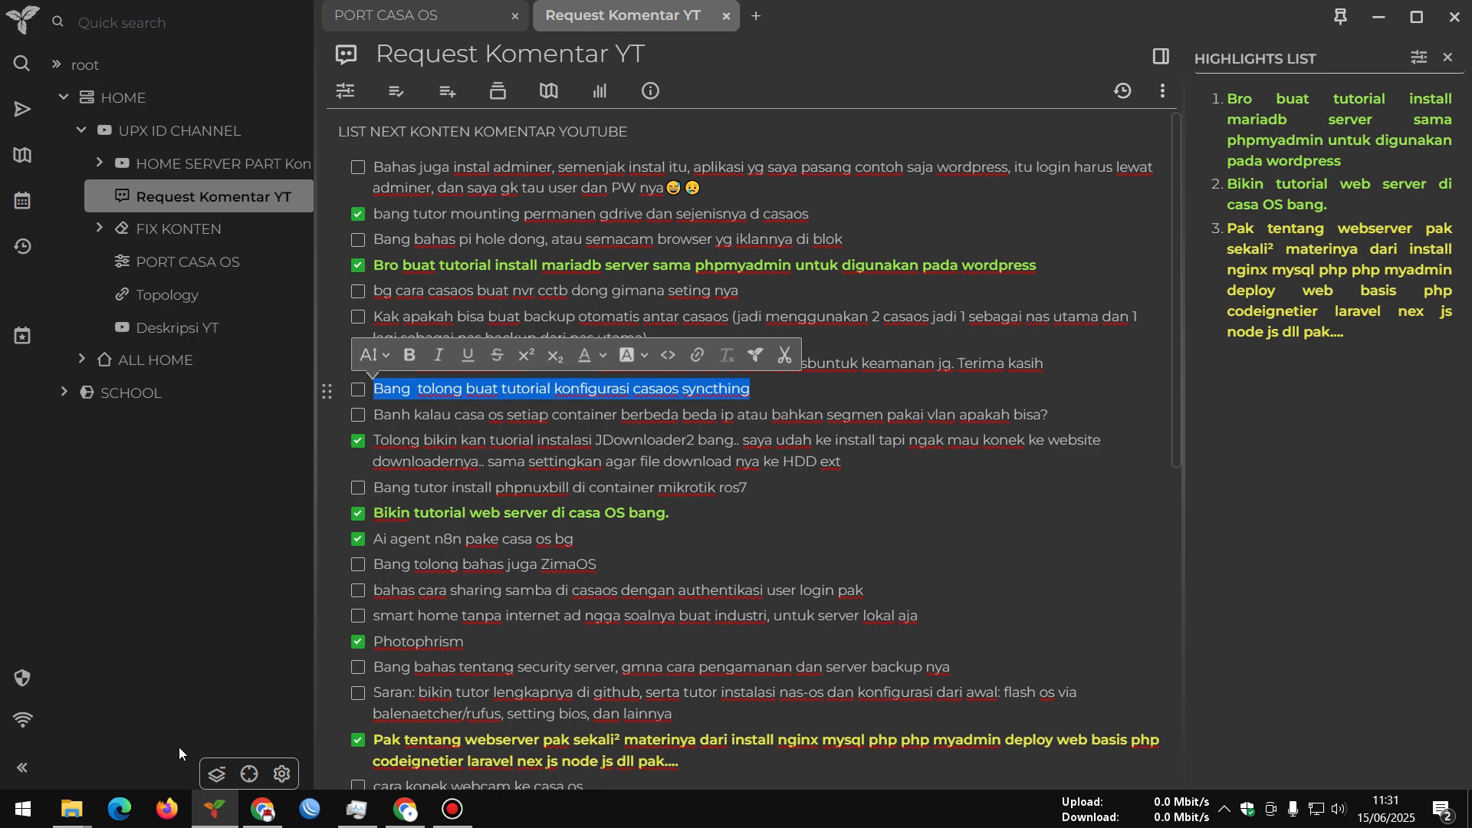
pyautogui.click(404, 809)
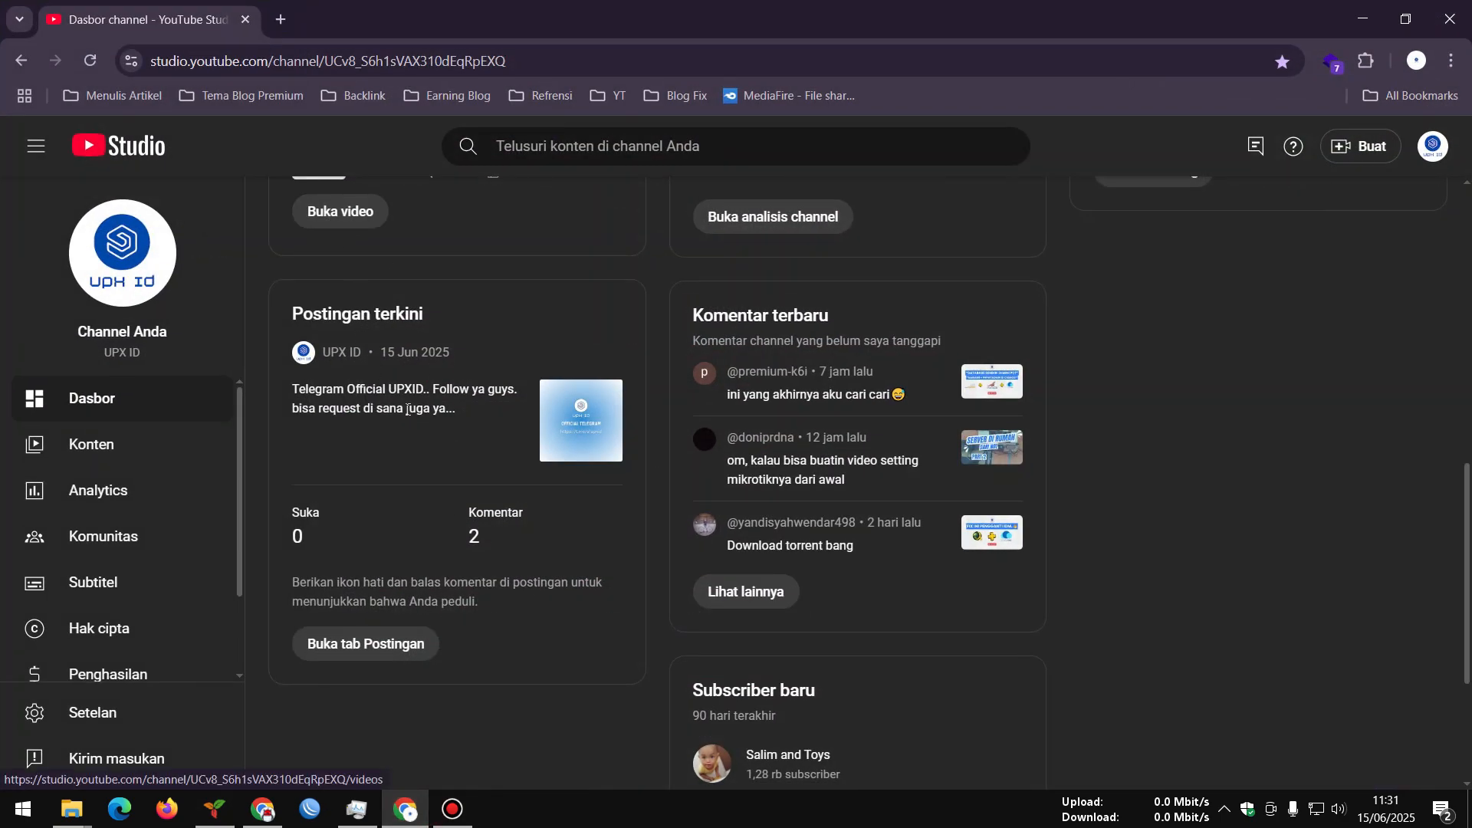
# Open the channel's posts tab down to the Official Telegram post, then return to Trilium
pyautogui.click(381, 641)
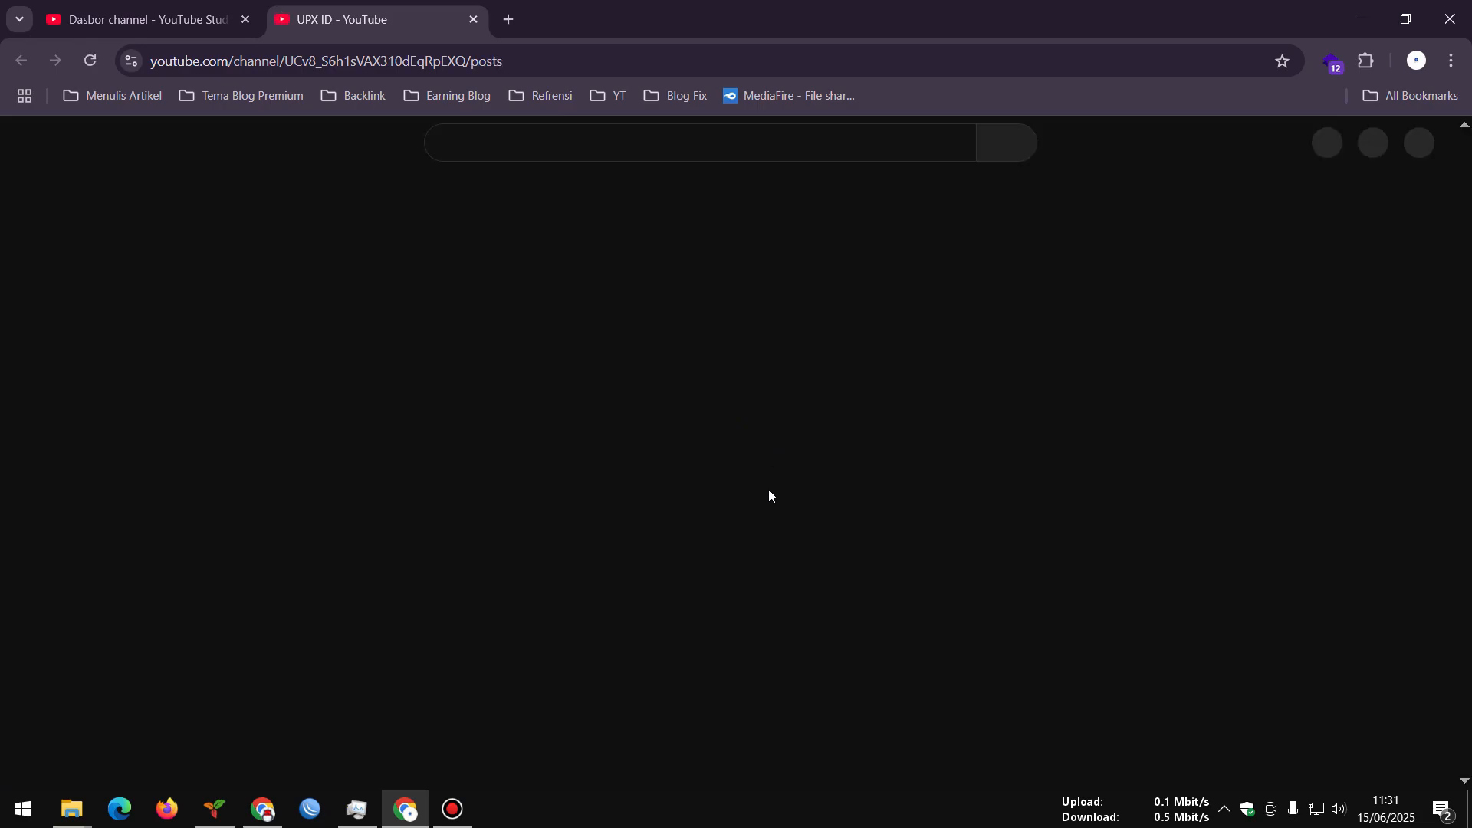
pyautogui.scroll(-4, 775, 472)
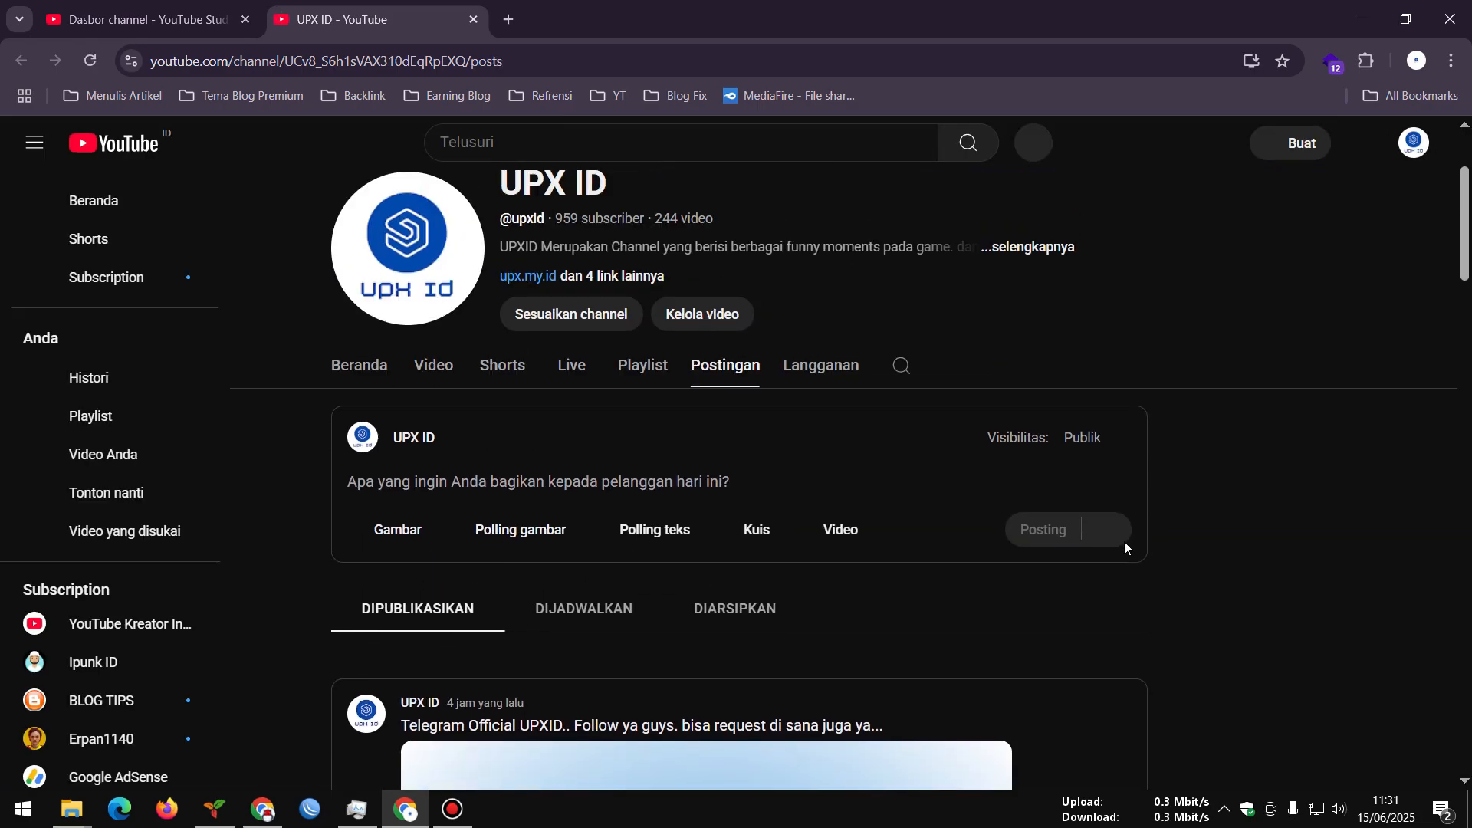
pyautogui.scroll(-5, 1124, 541)
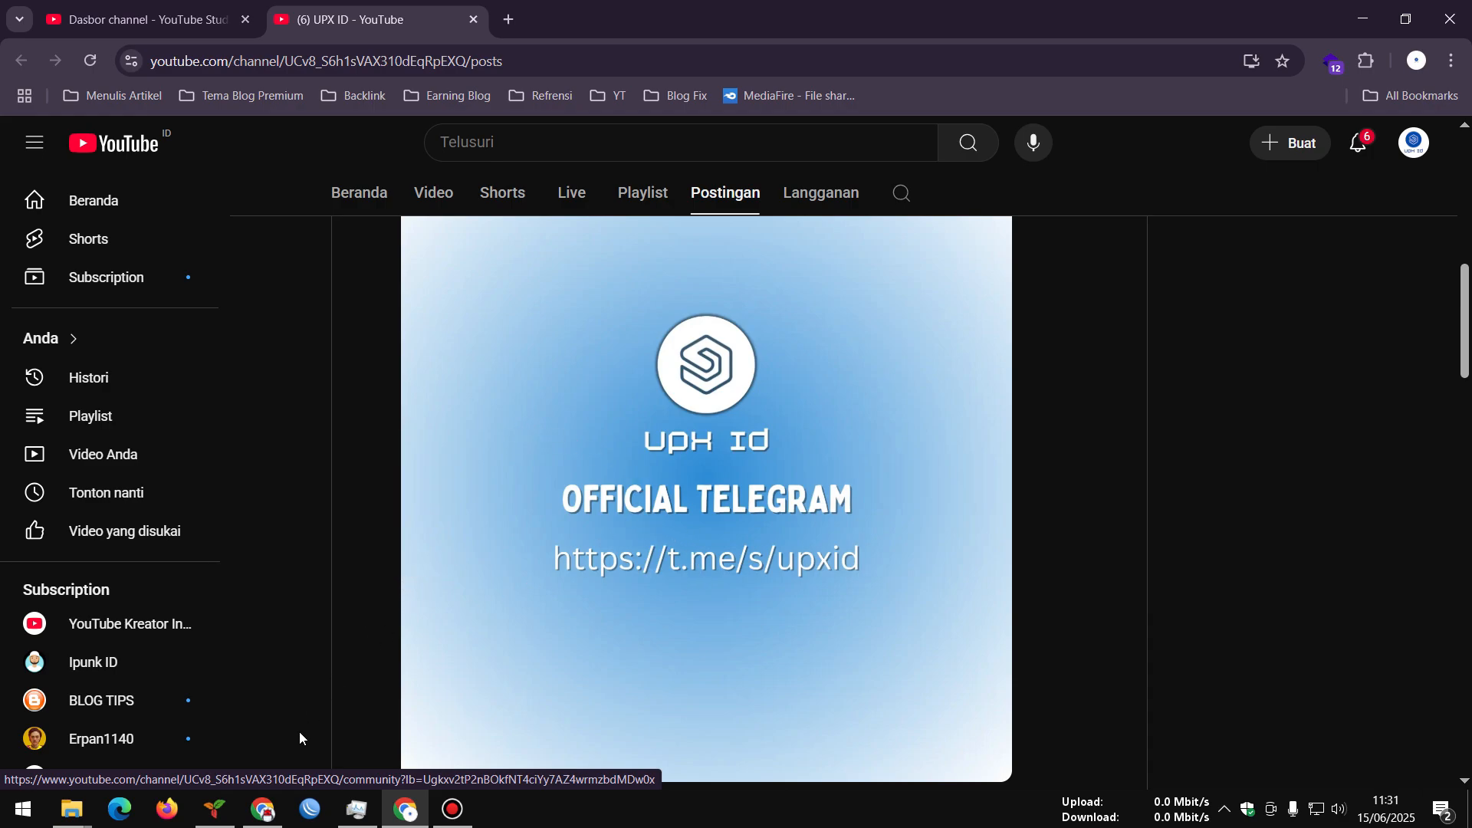
pyautogui.click(263, 809)
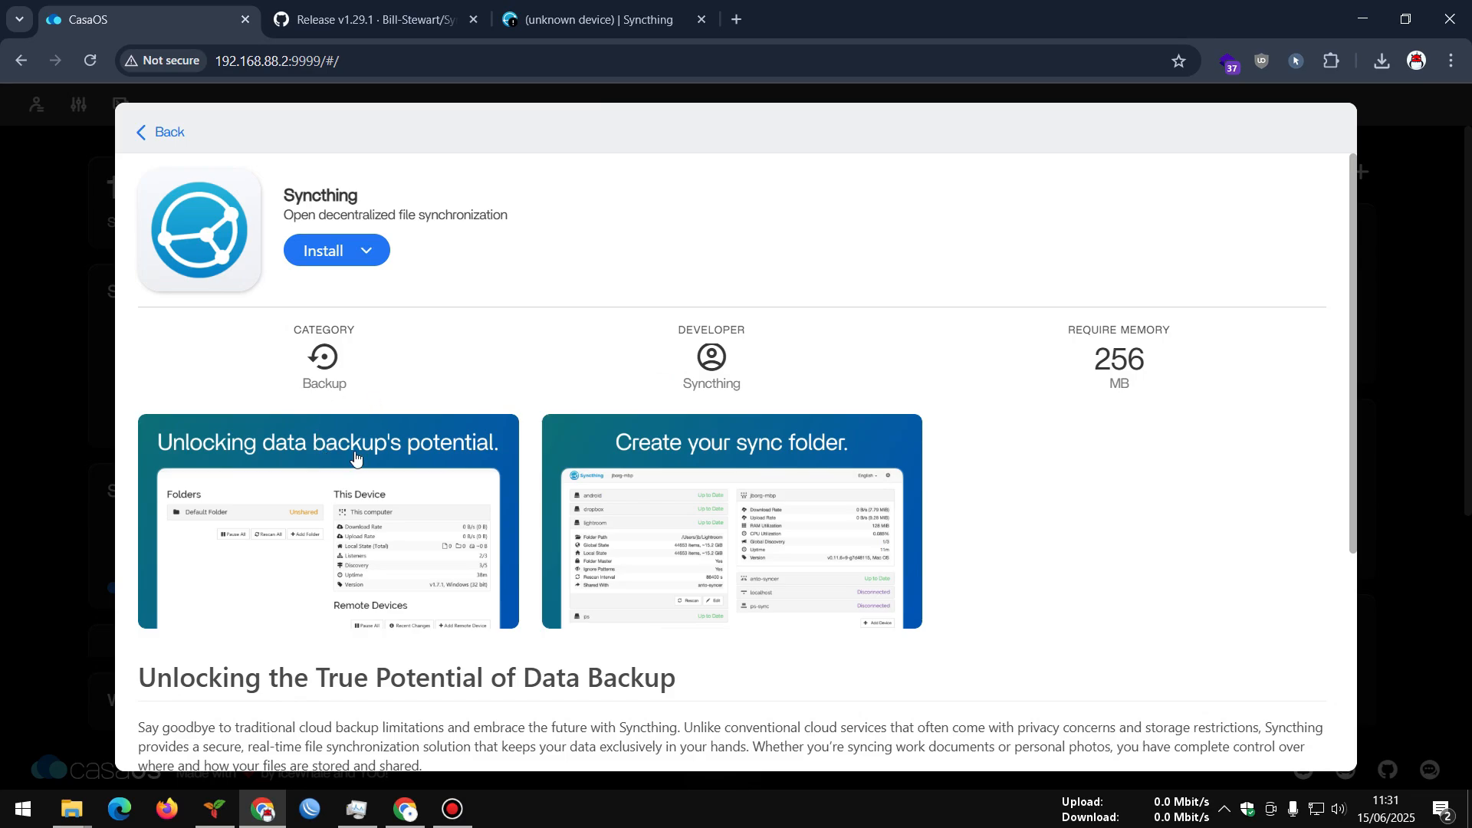
pyautogui.click(251, 815)
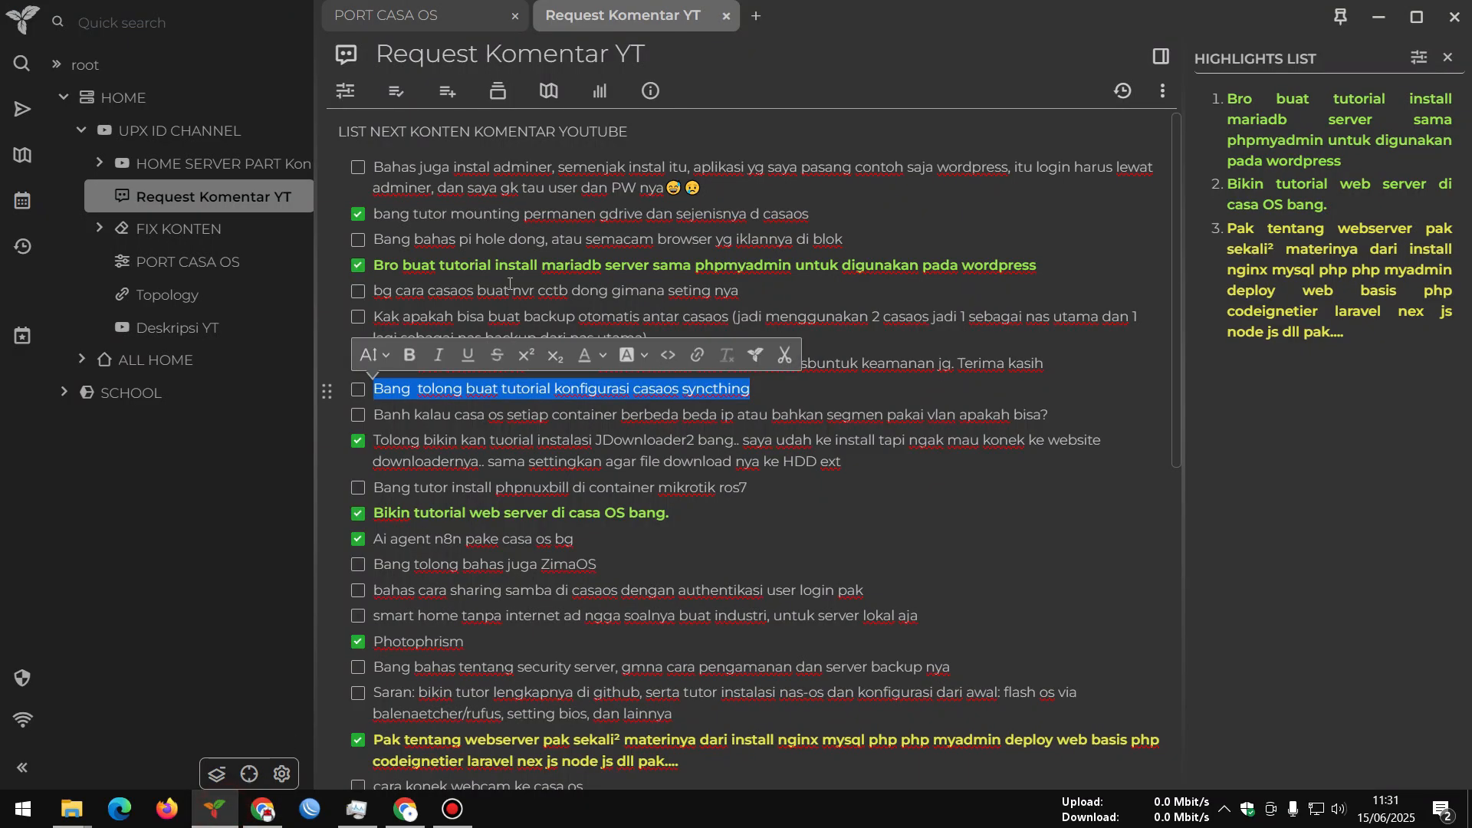
# Highlight the CasaOS Syncthing tutorial request again in the request list
pyautogui.click(463, 421)
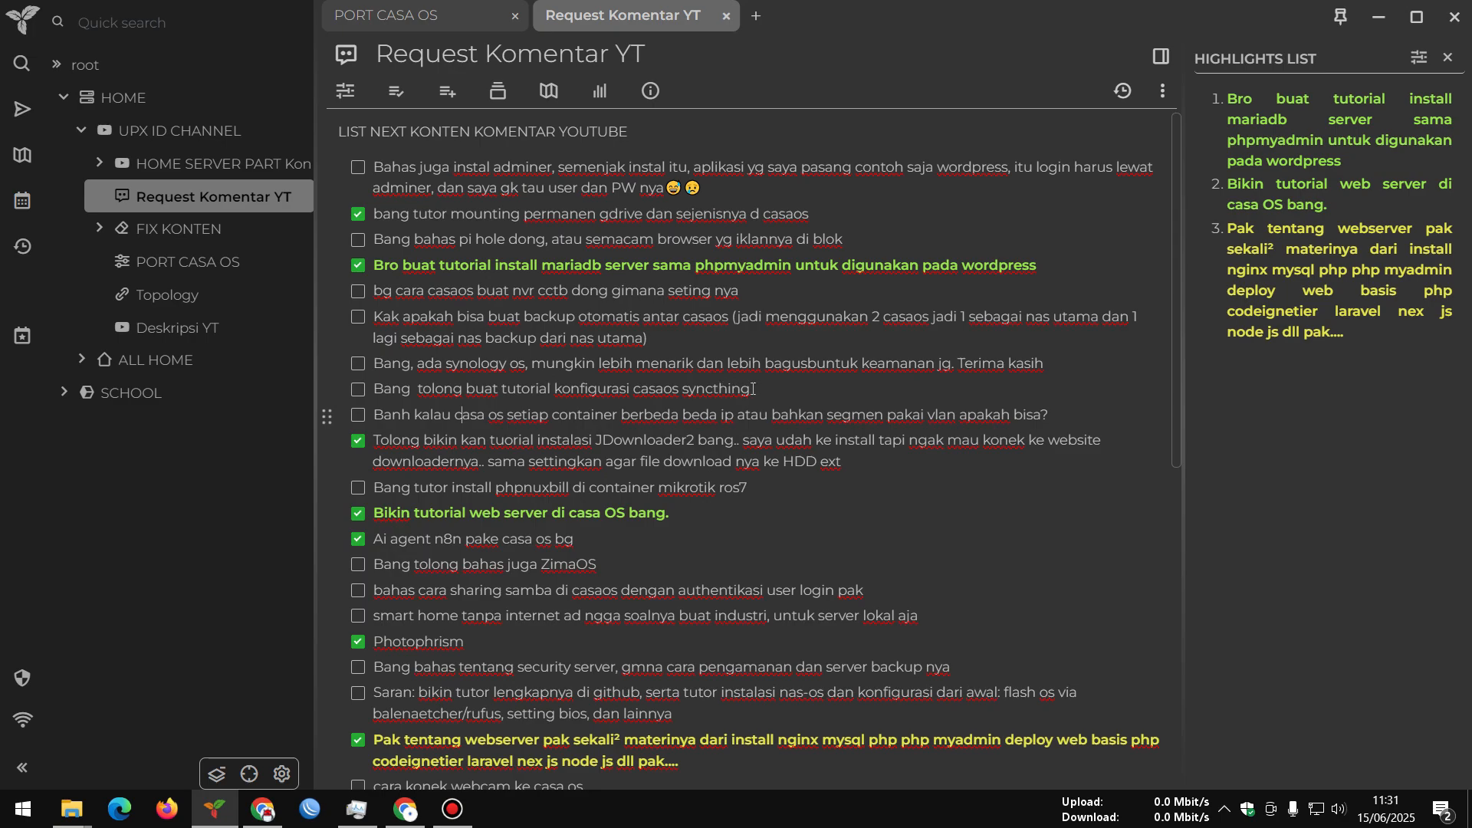
pyautogui.moveTo(752, 389); pyautogui.dragTo(397, 397)
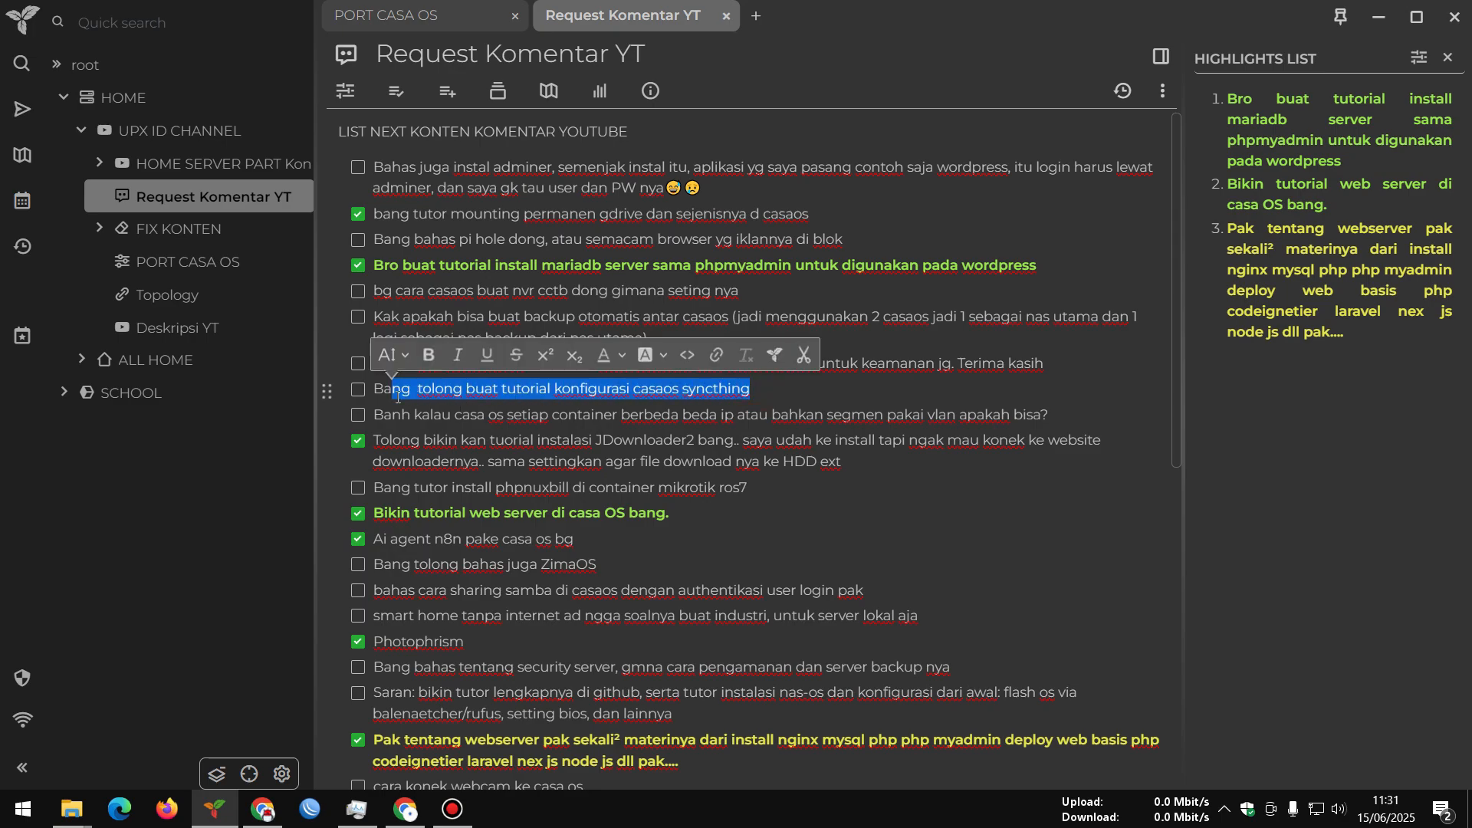
pyautogui.click(660, 444)
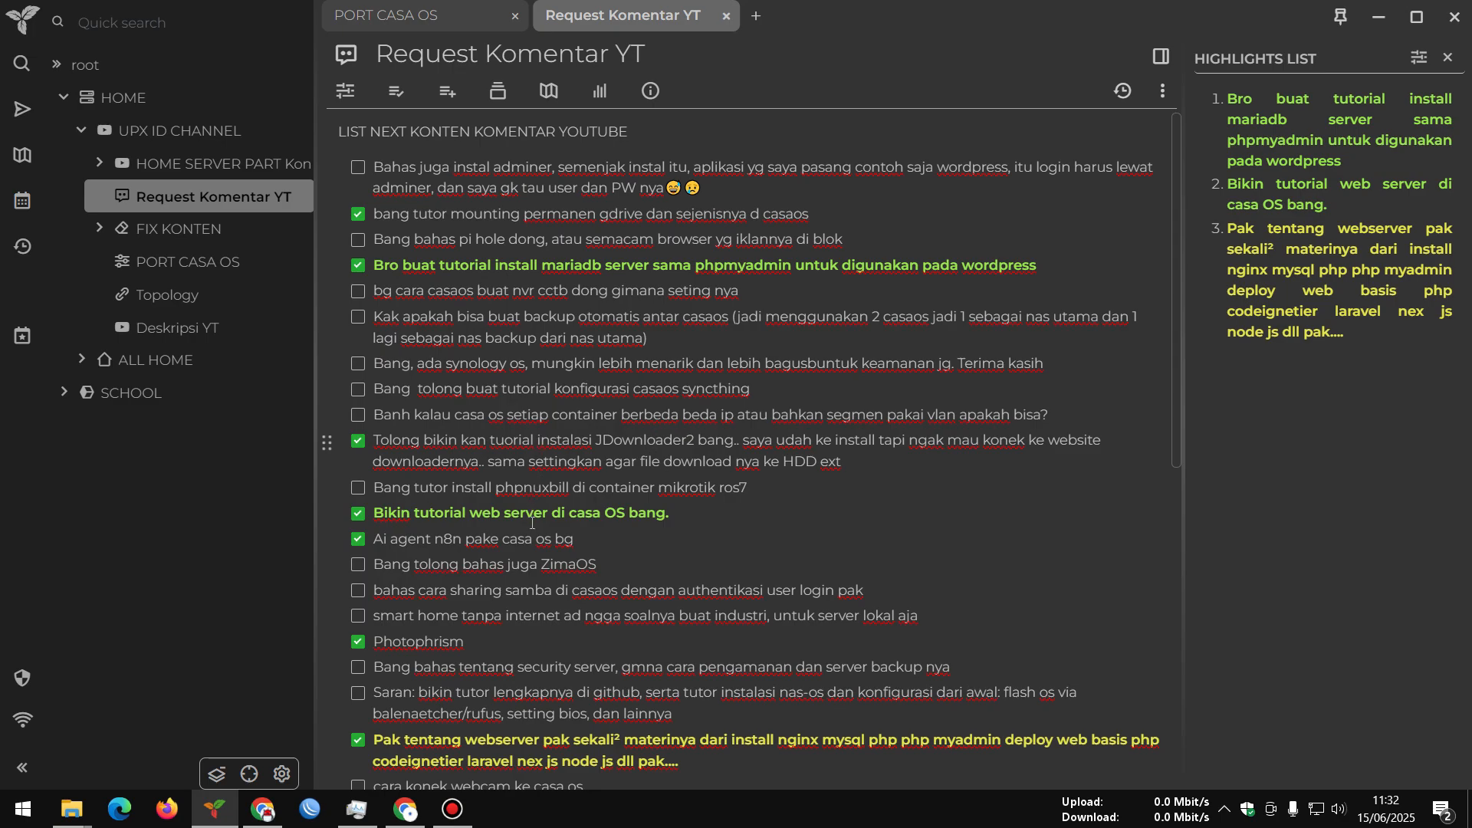
pyautogui.scroll(-3, 532, 523)
pyautogui.scroll(3, 560, 529)
# Close the Highlights List panel and zoom the Trilium interface in with Ctrl+=
pyautogui.click(1447, 57)
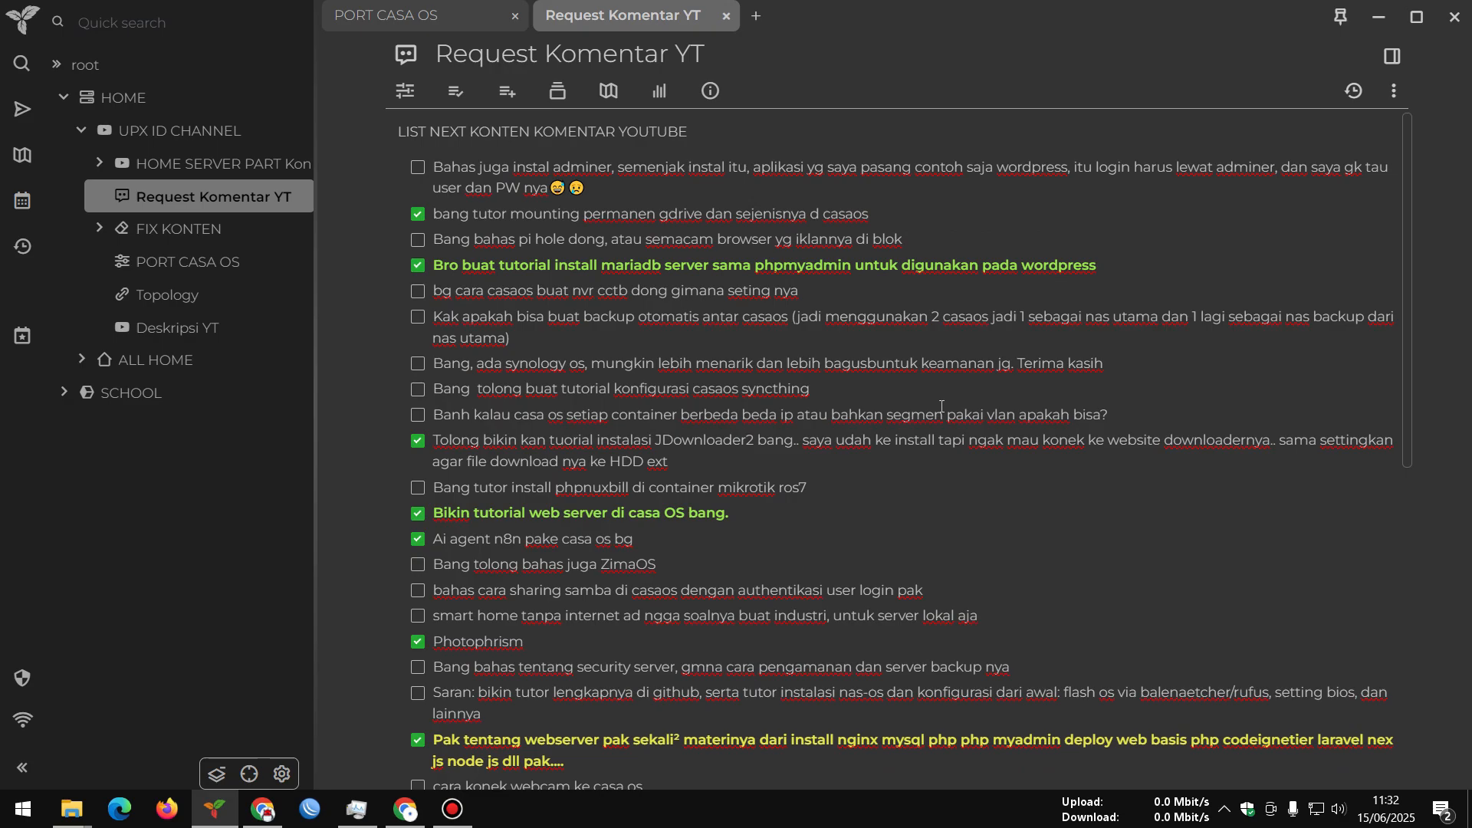
pyautogui.hotkey('ctrl', '=')
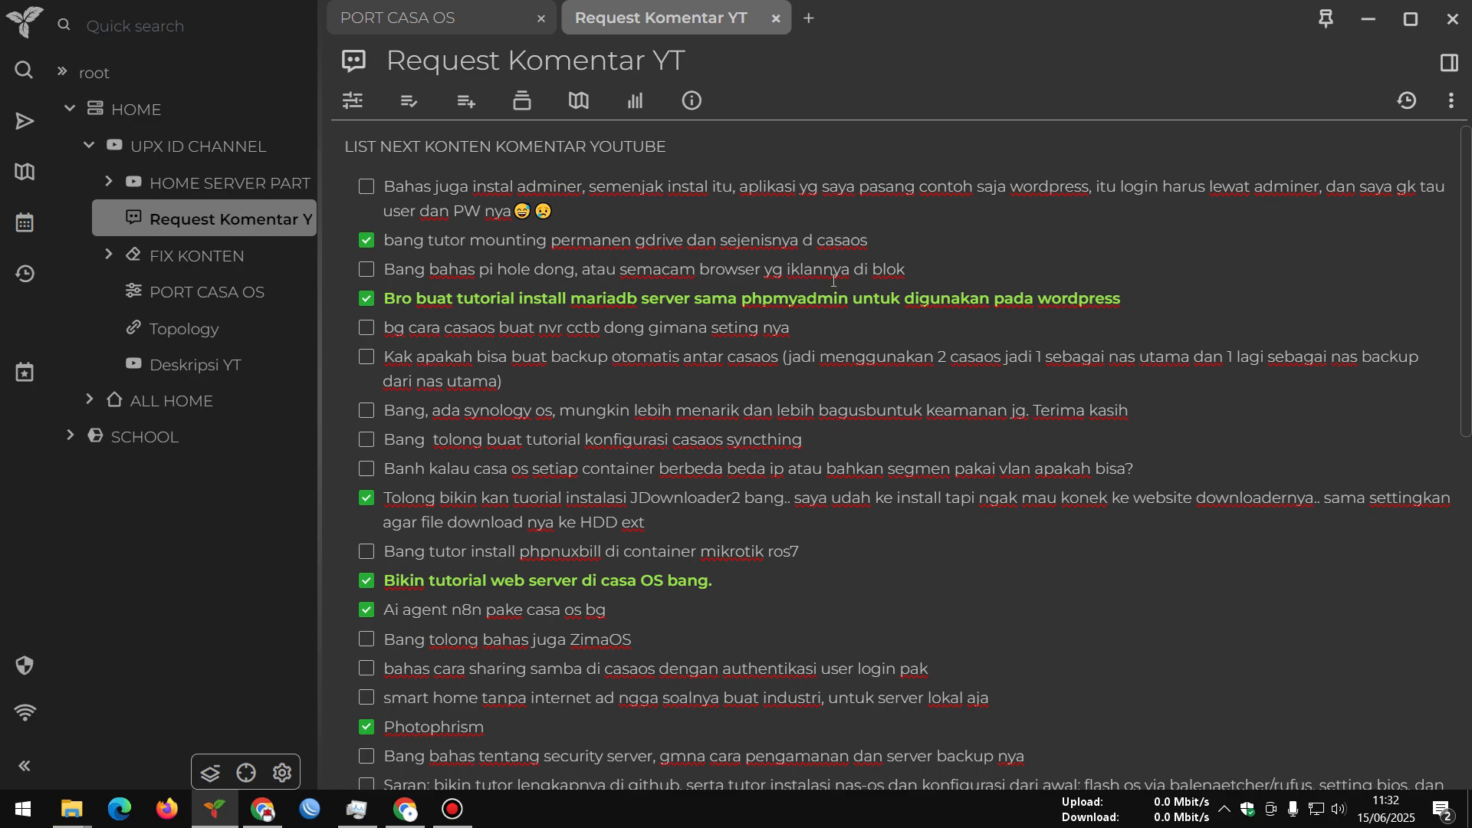
pyautogui.moveTo(907, 270); pyautogui.dragTo(618, 269)
pyautogui.scroll(-2, 642, 465)
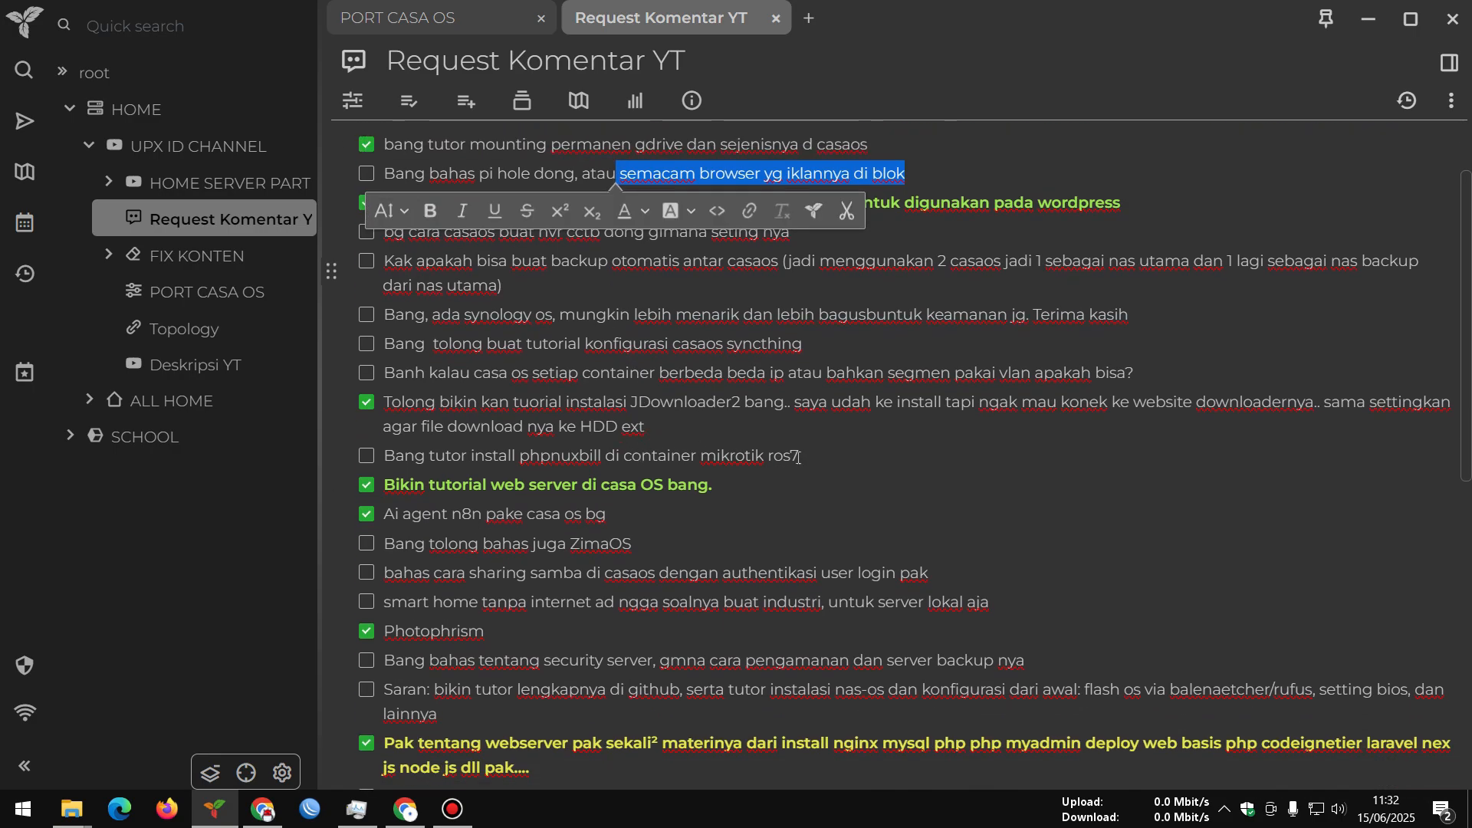
# Highlight the phpnuxbill, ZimaOS, Samba, offline smart home, and server security and backup requests
pyautogui.moveTo(800, 455); pyautogui.dragTo(659, 454)
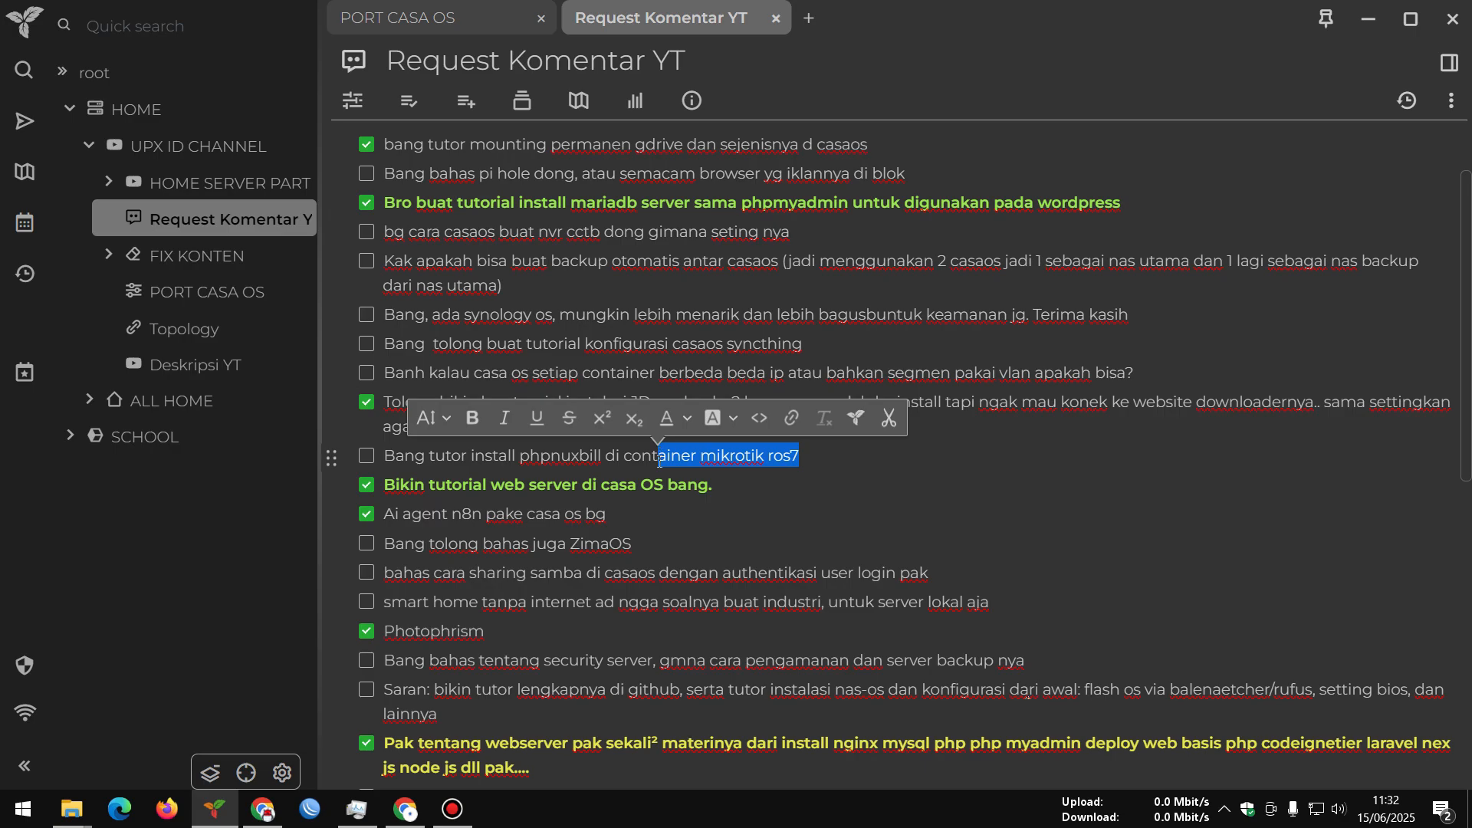
pyautogui.moveTo(633, 543); pyautogui.dragTo(479, 543)
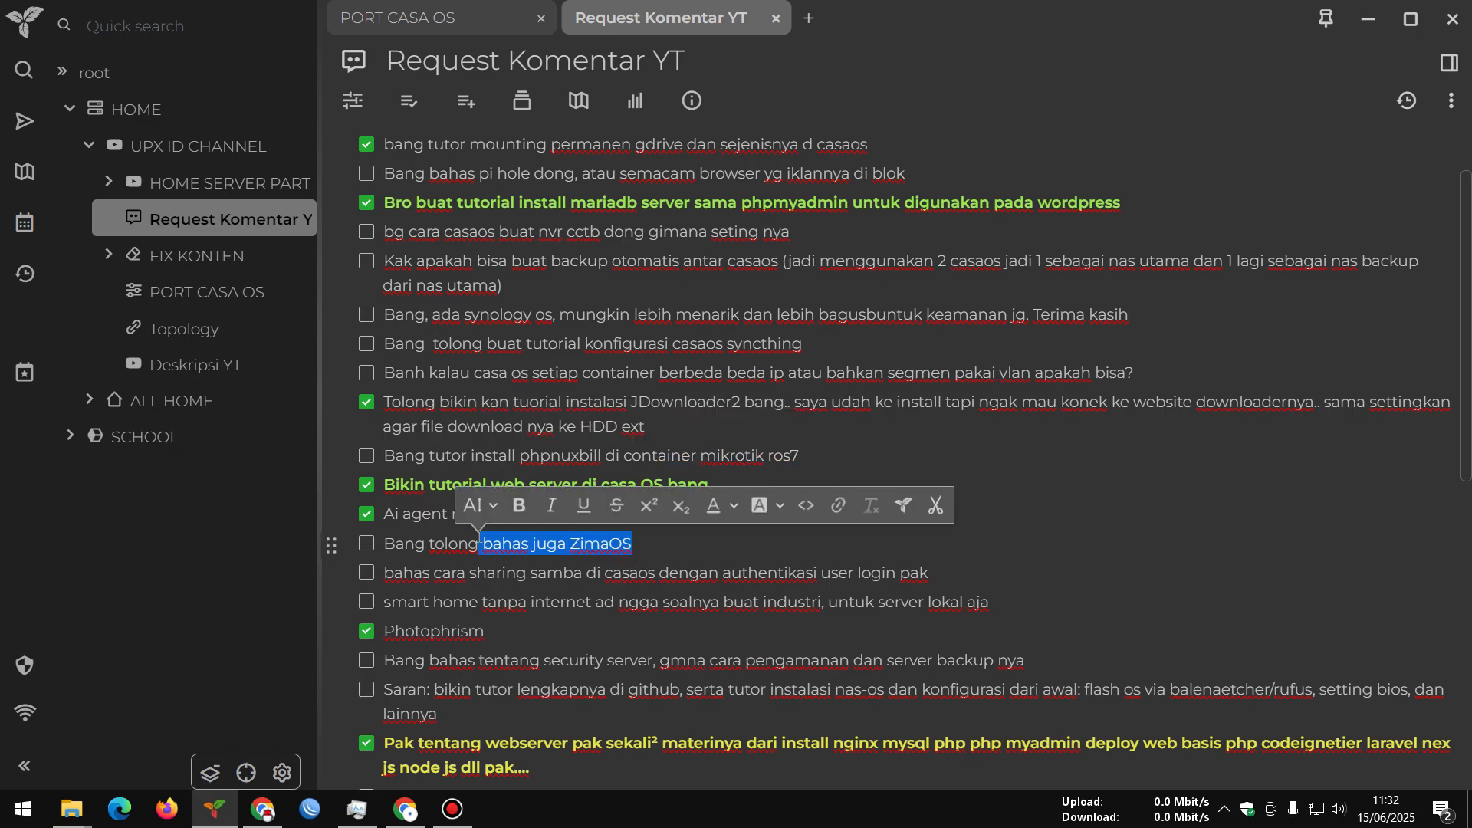
pyautogui.click(678, 556)
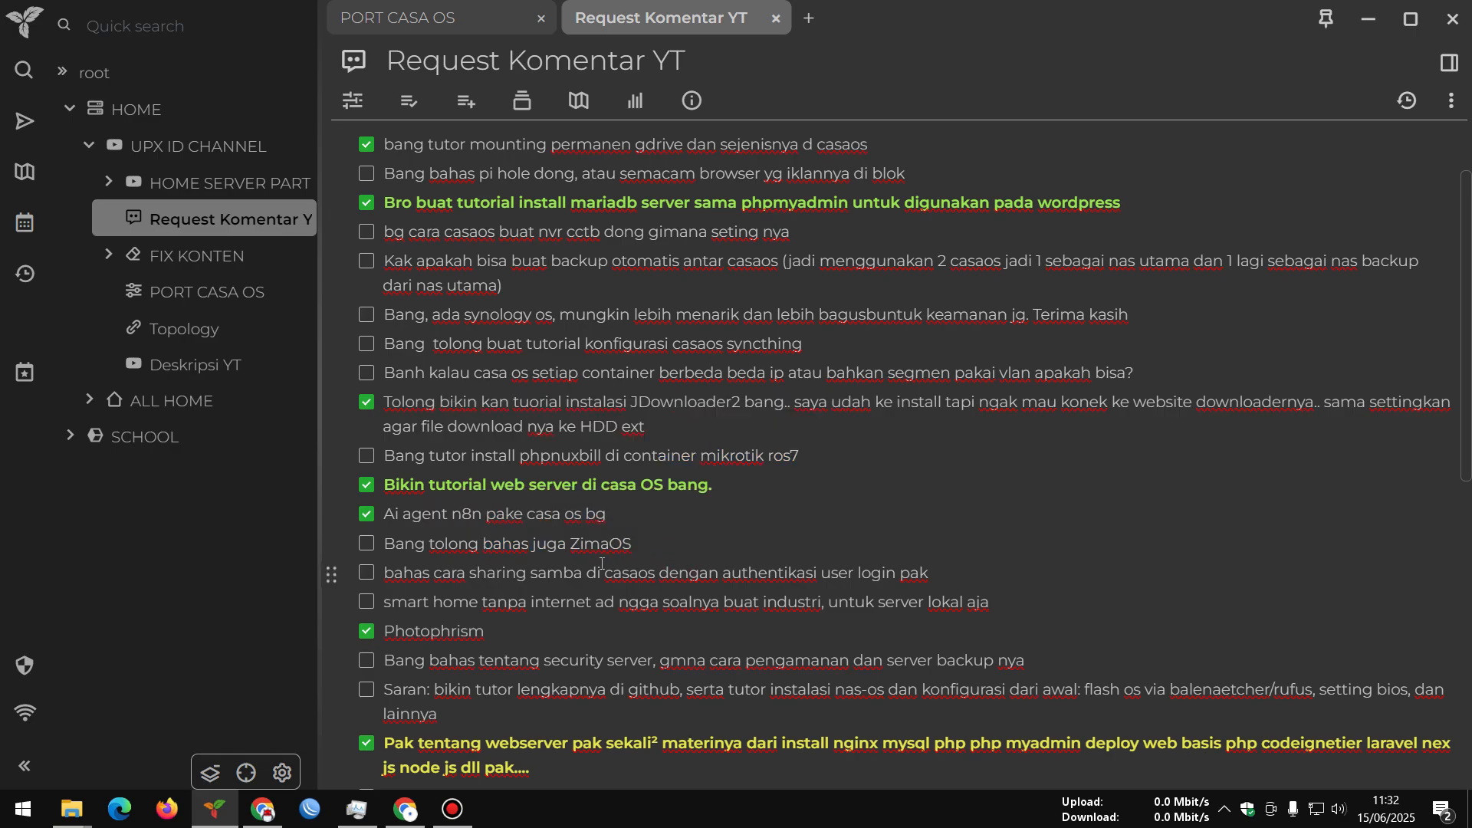
pyautogui.moveTo(476, 573); pyautogui.dragTo(814, 575)
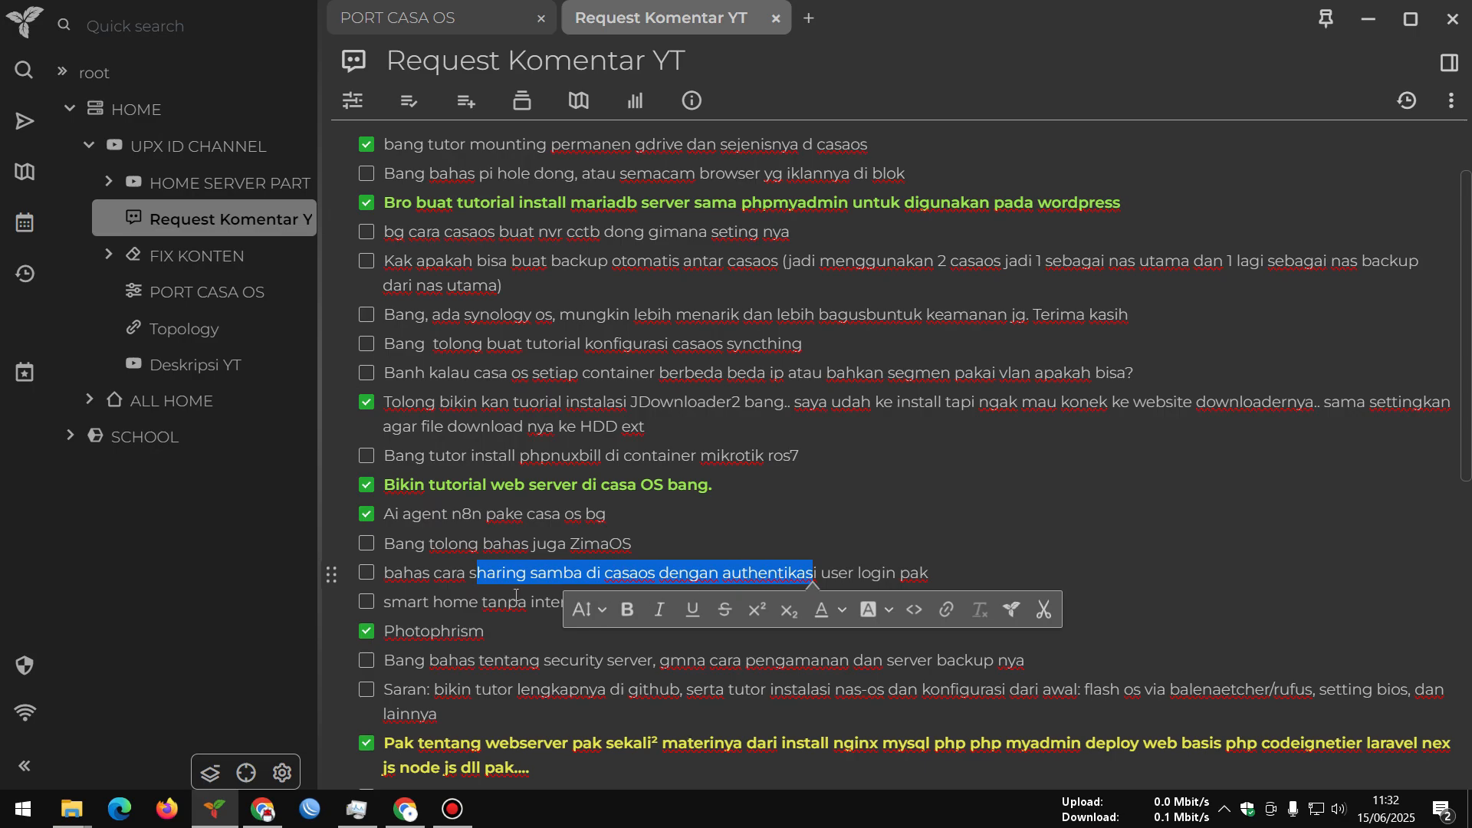
pyautogui.moveTo(503, 602); pyautogui.dragTo(798, 603)
pyautogui.click(805, 567)
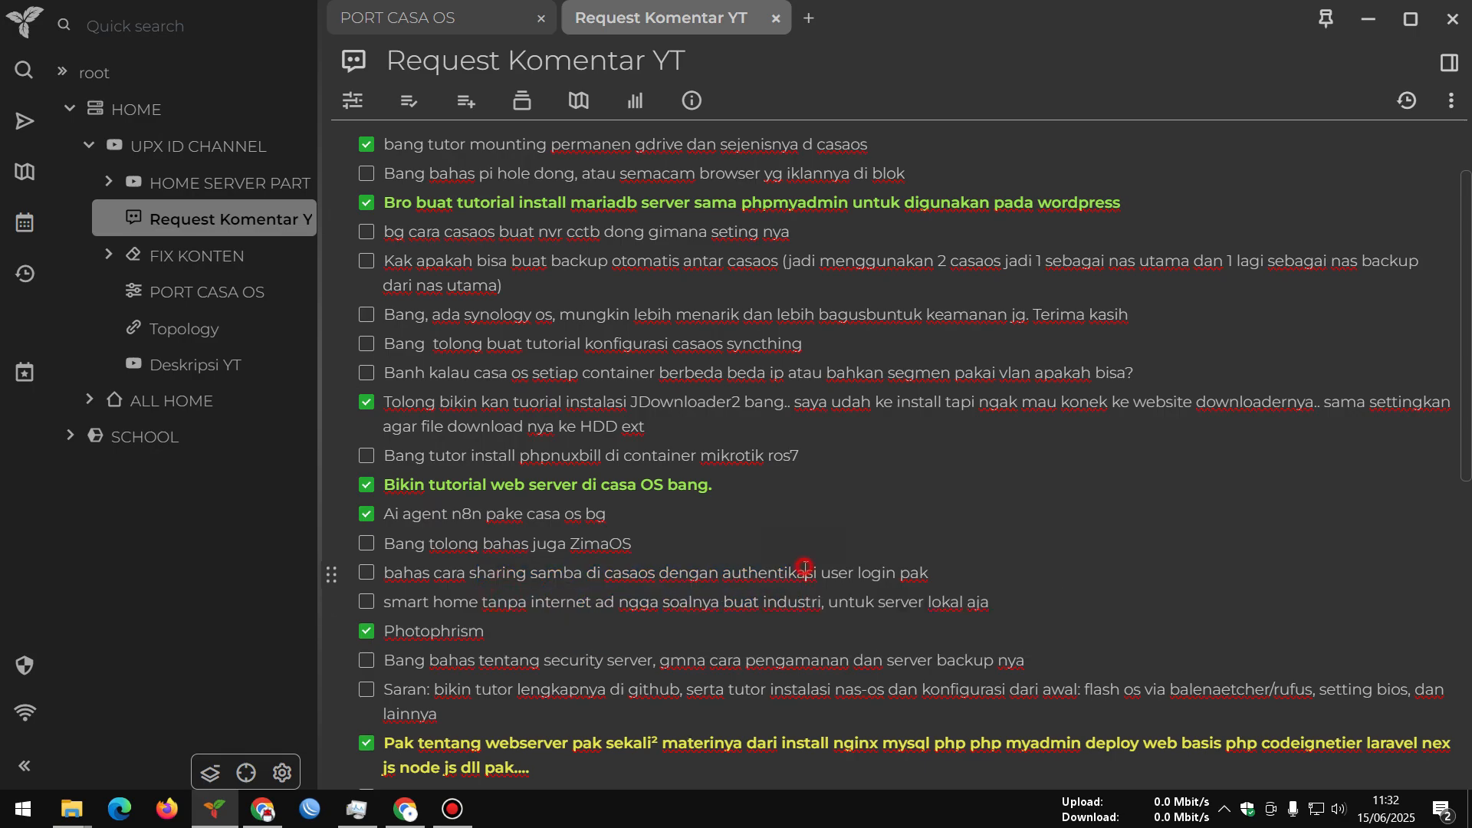
pyautogui.scroll(-2, 804, 567)
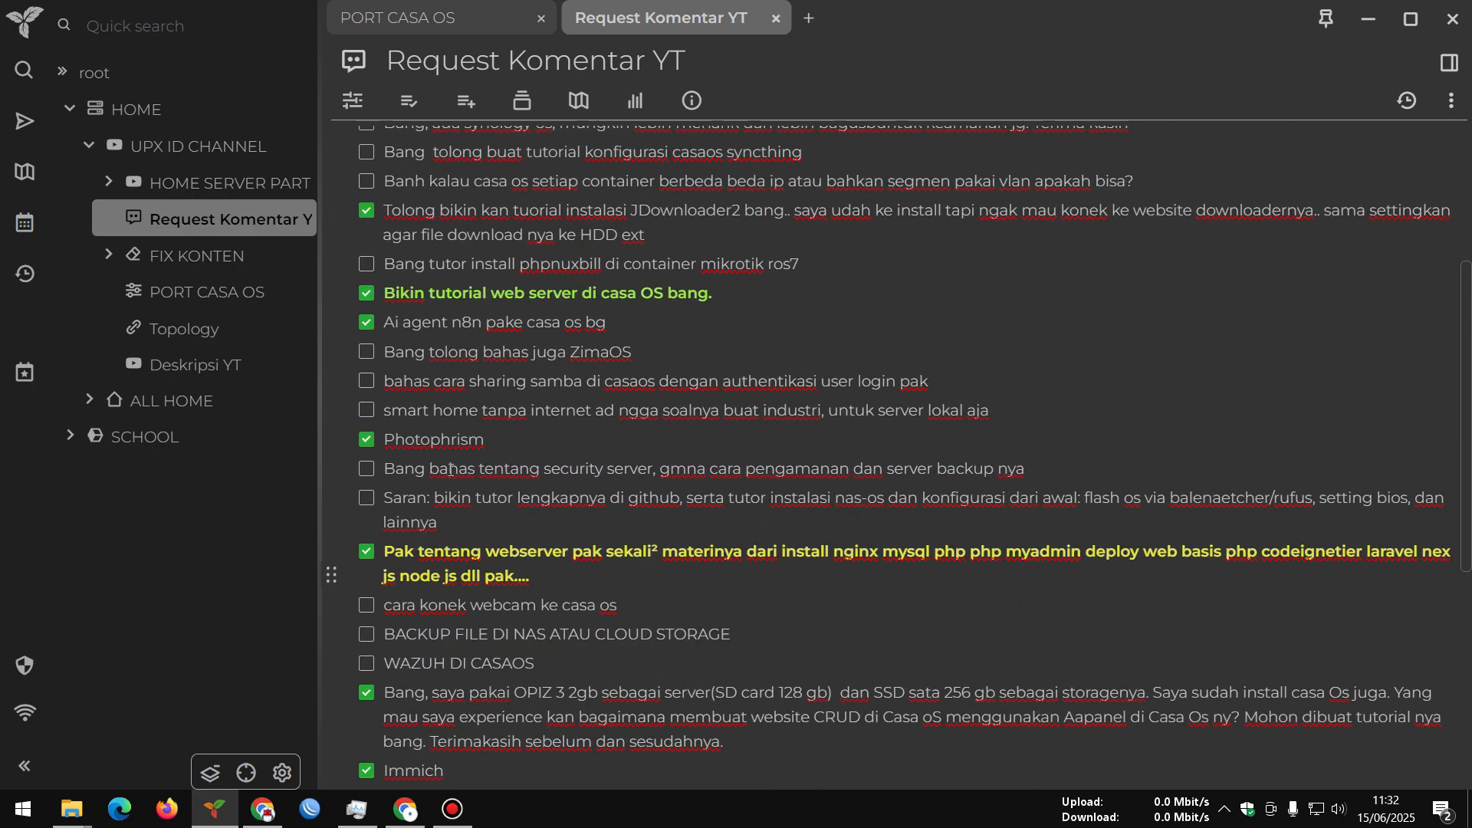
pyautogui.moveTo(414, 469); pyautogui.dragTo(832, 471)
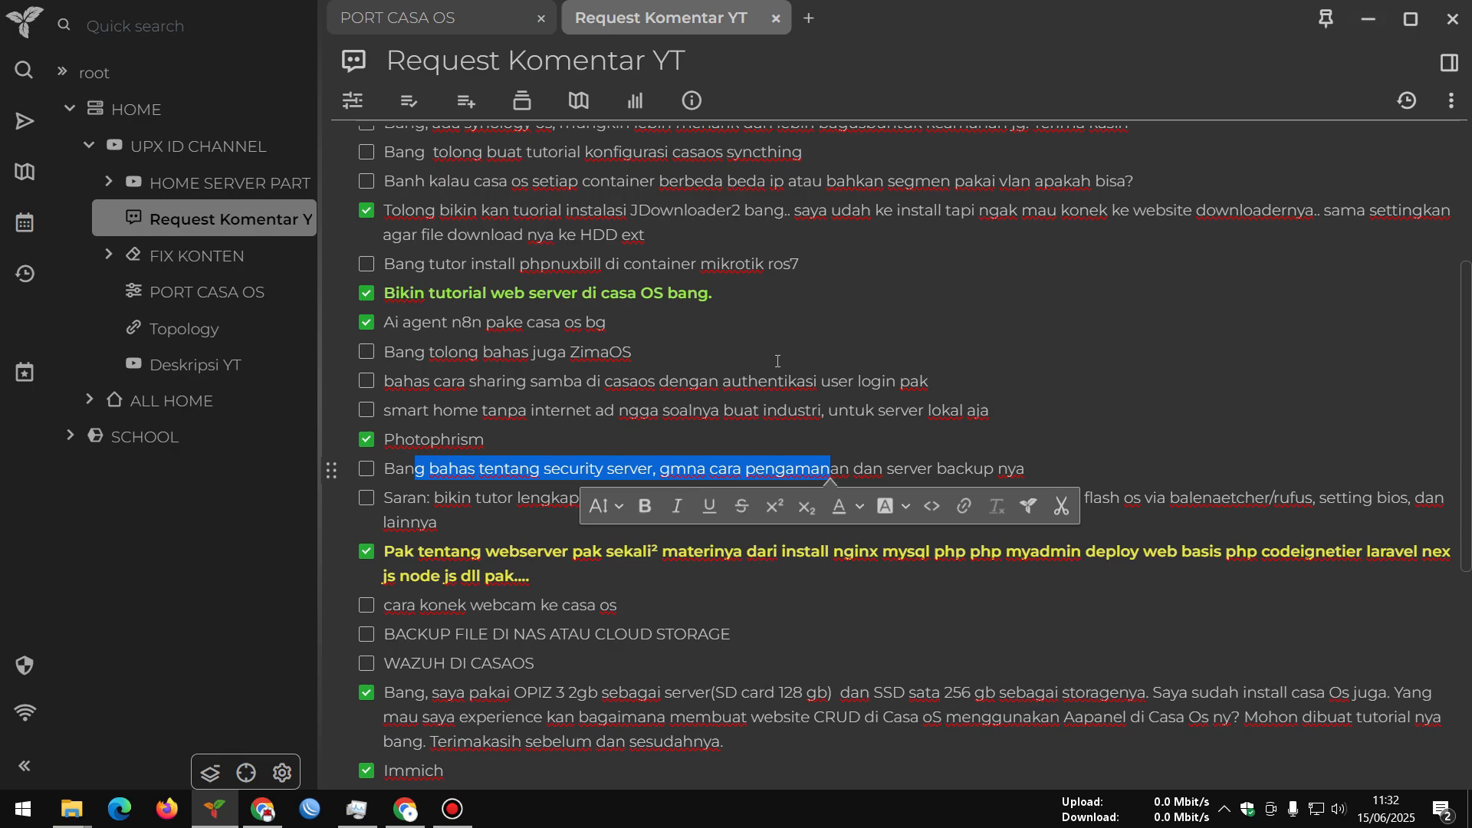
# Point out the Syncthing request once more and minimize Trilium
pyautogui.scroll(2, 776, 361)
pyautogui.moveTo(838, 343); pyautogui.dragTo(627, 342)
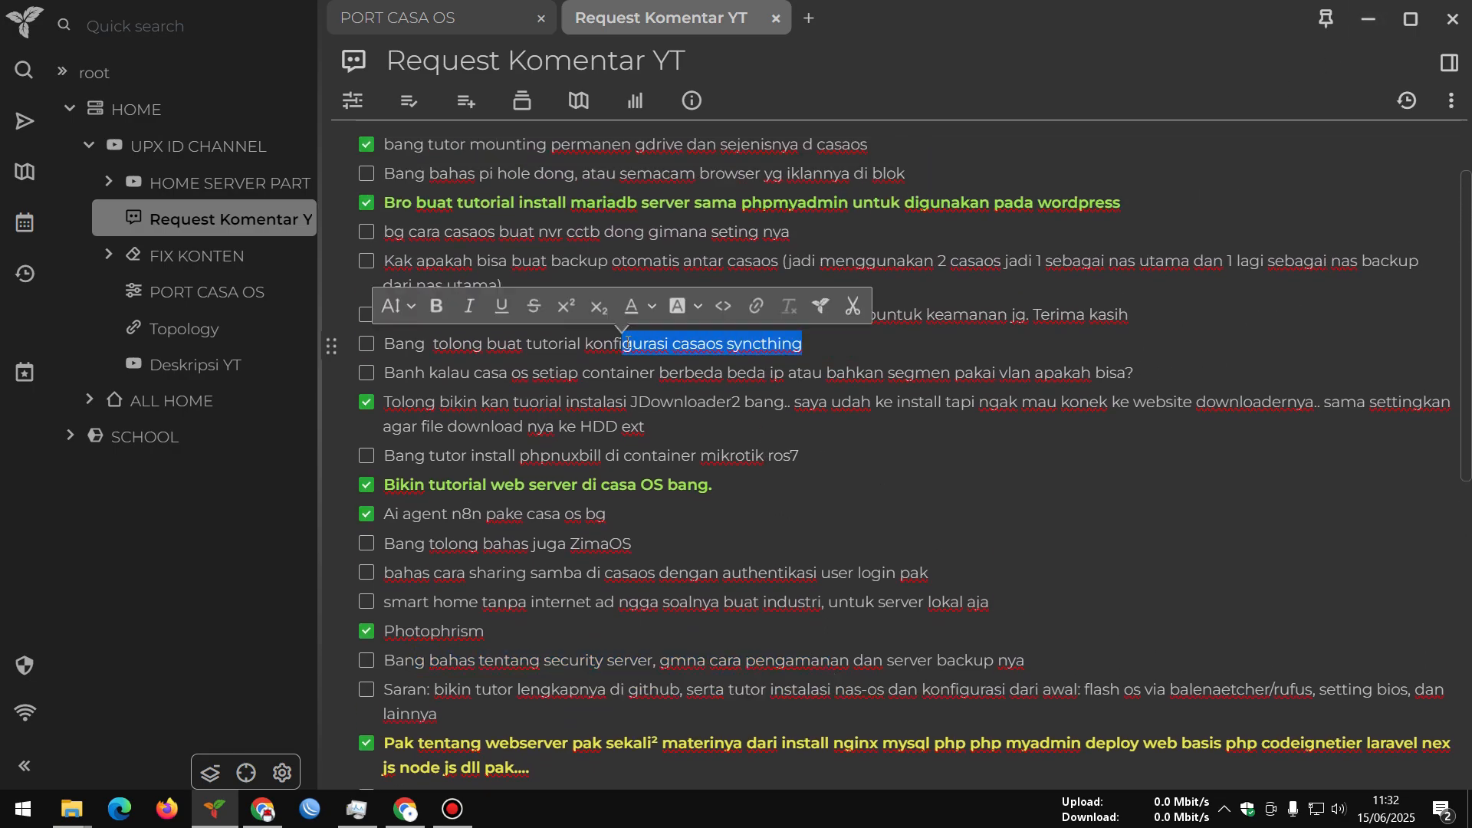
pyautogui.click(1368, 18)
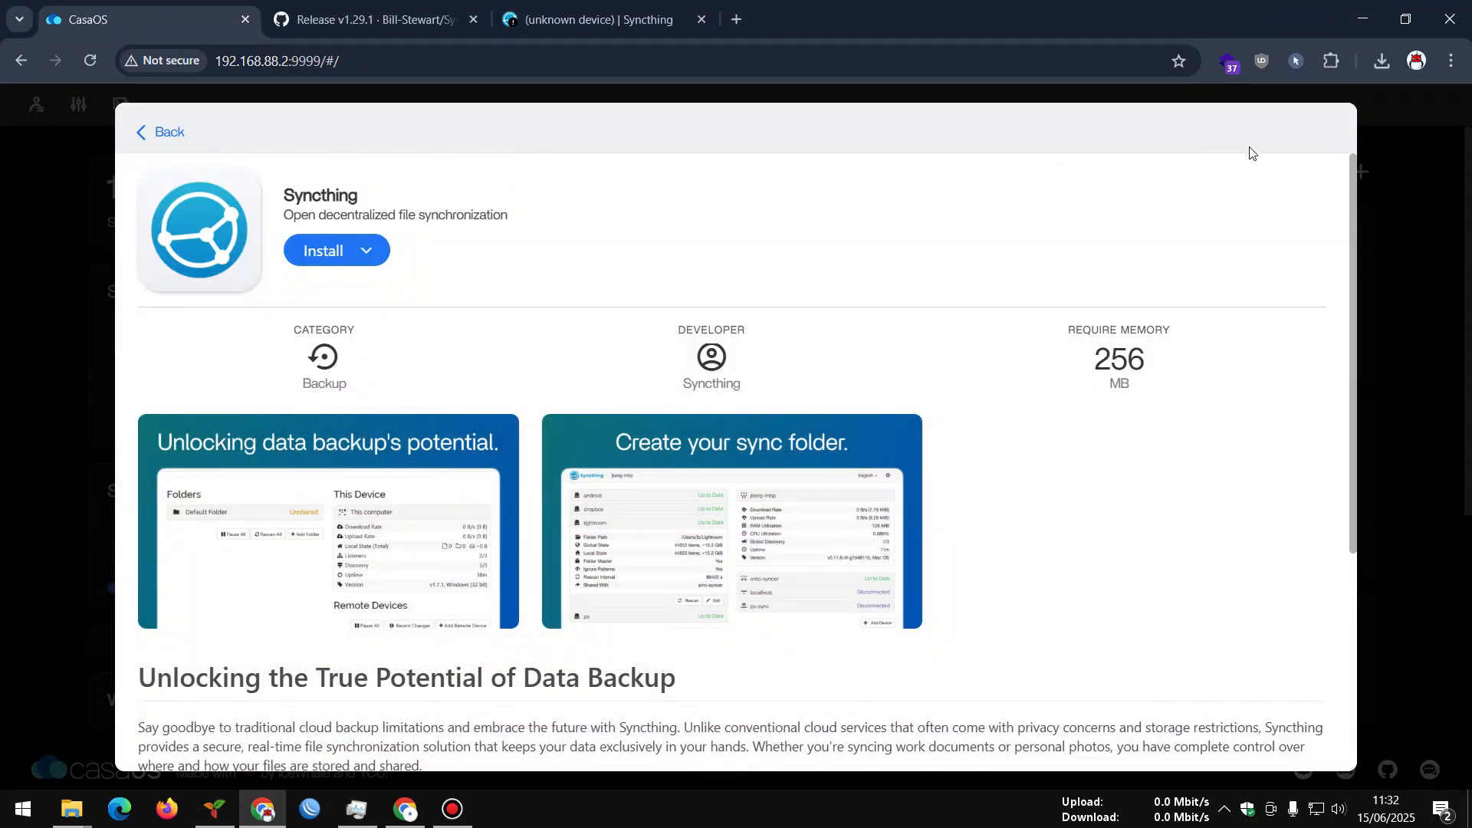
# Leave the Syncthing page for the CasaOS dashboard and reopen the App Store
pyautogui.click(182, 129)
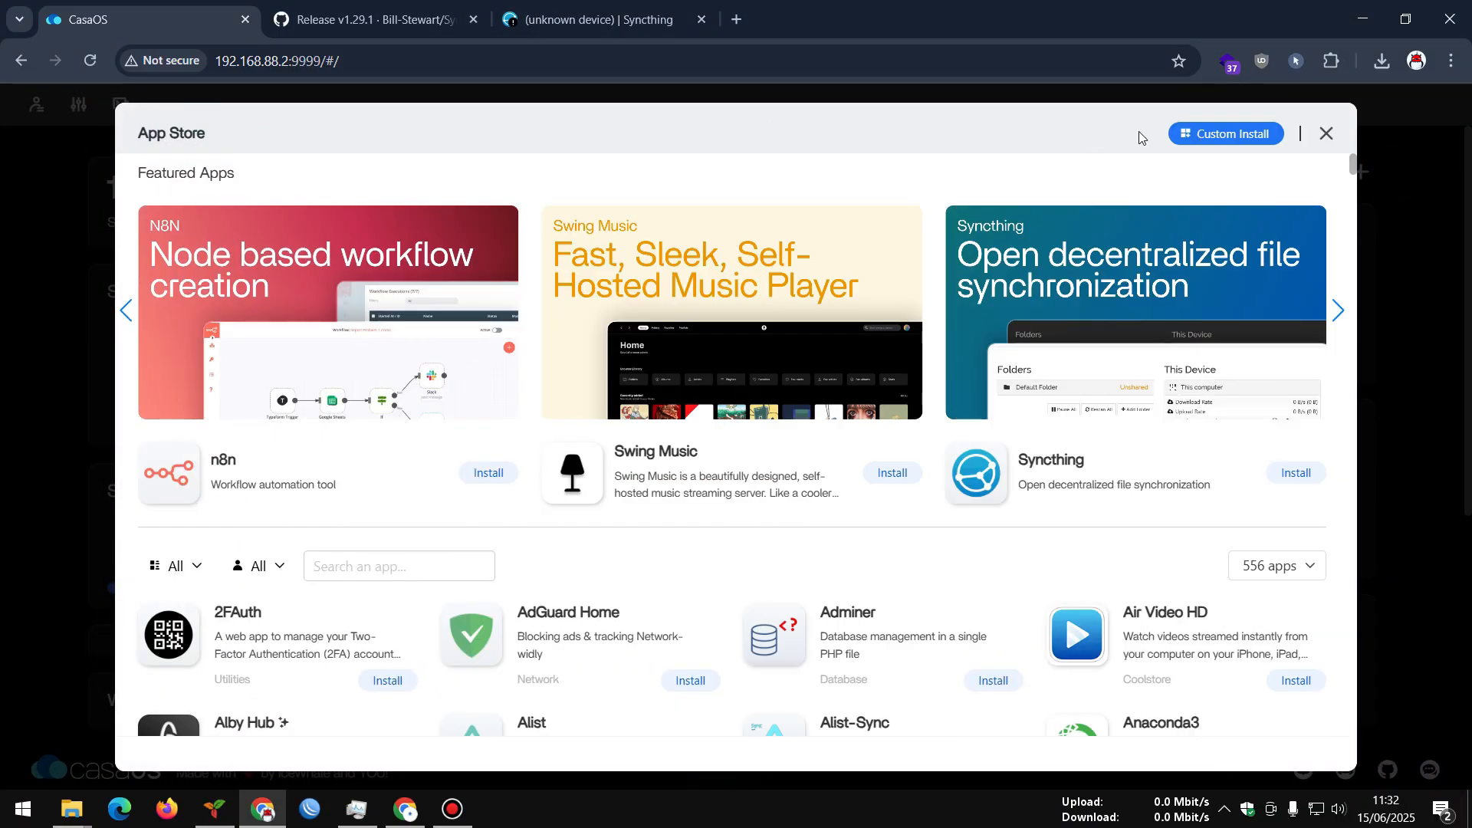
pyautogui.click(1323, 134)
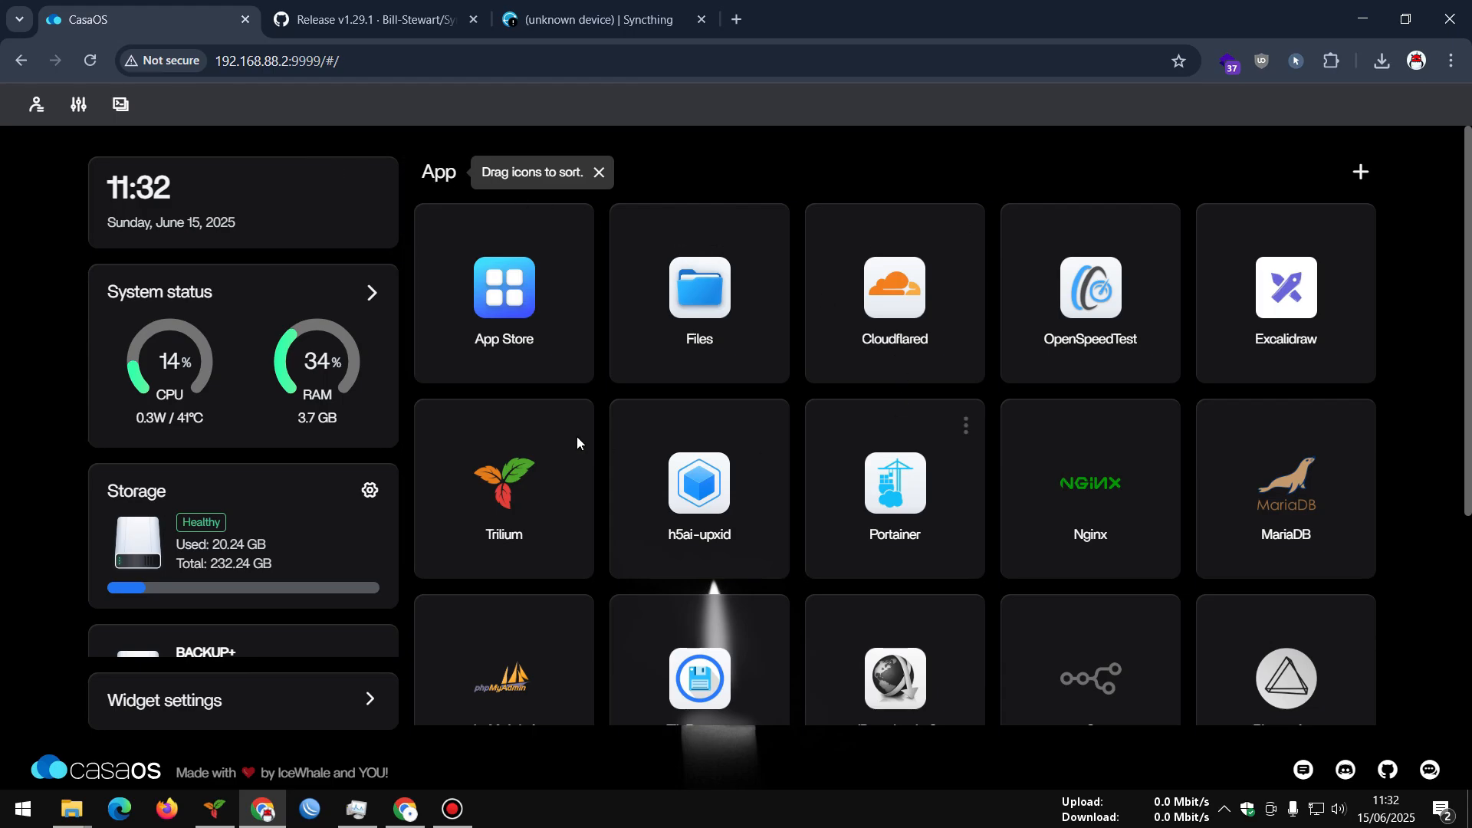
pyautogui.scroll(-4, 773, 393)
pyautogui.scroll(4, 776, 393)
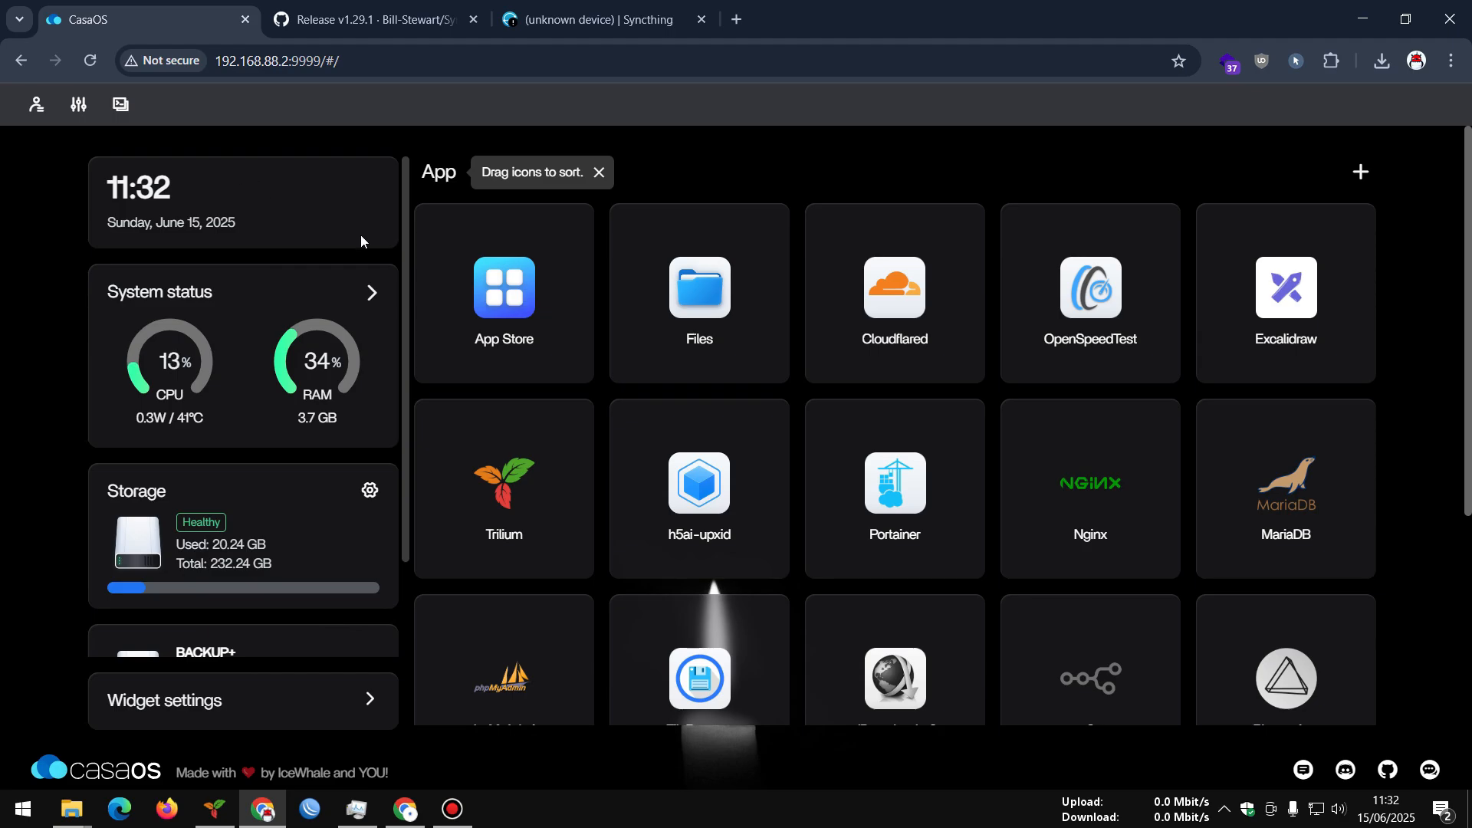
pyautogui.click(482, 295)
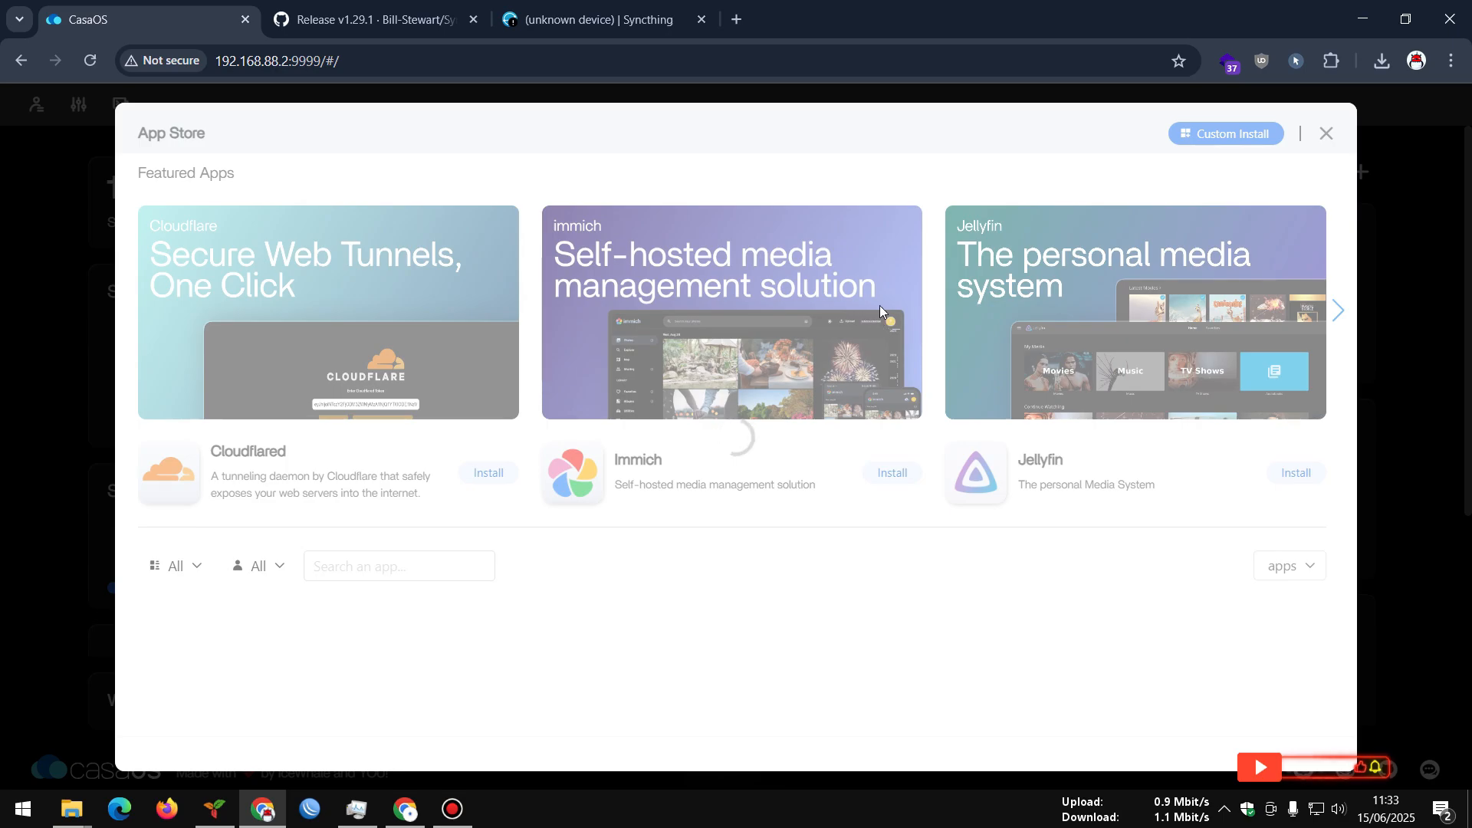
# Check which app sources the App Store includes, then close that list
pyautogui.click(1258, 567)
pyautogui.scroll(-3, 1219, 690)
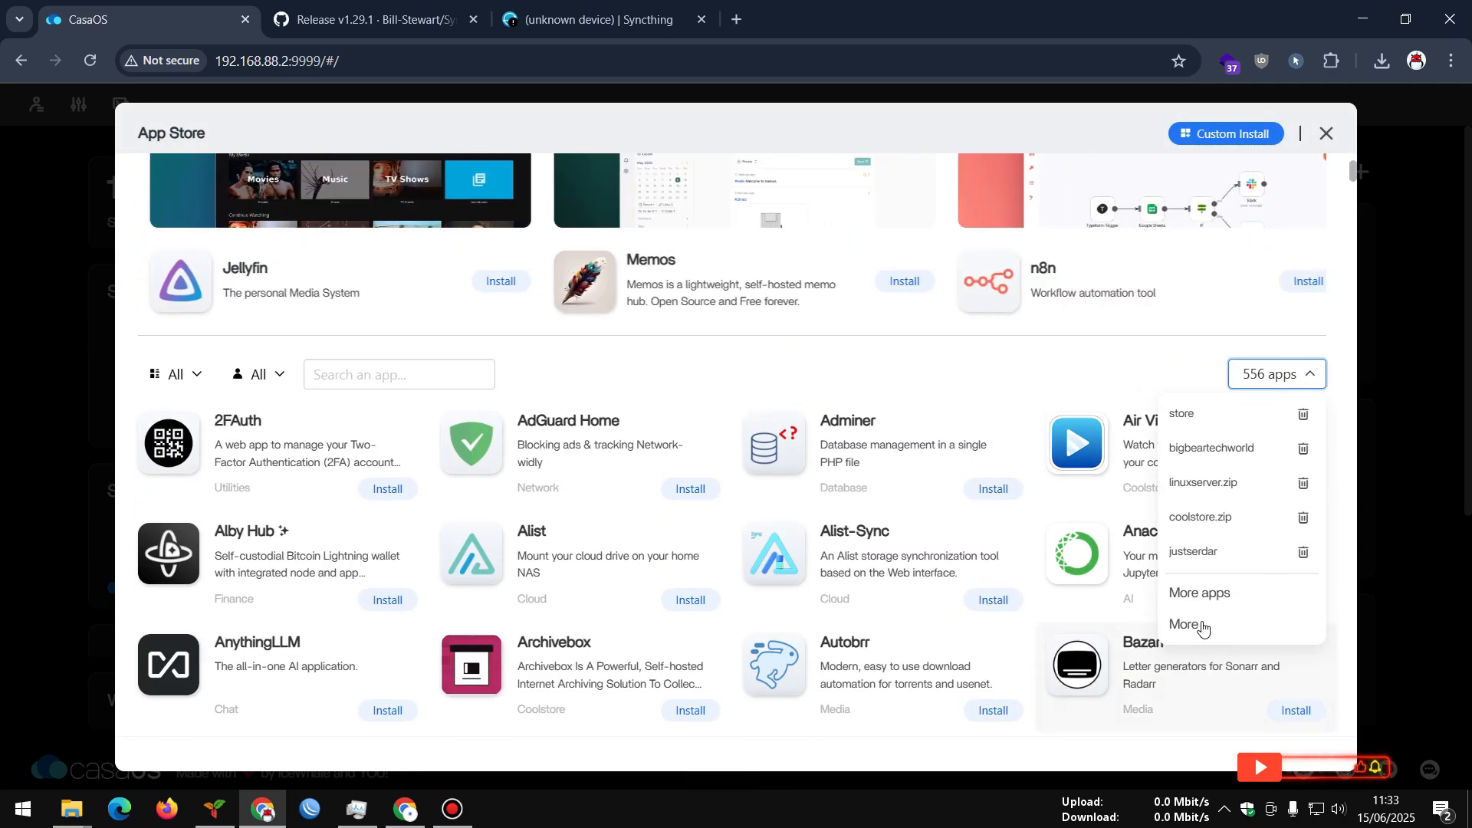
pyautogui.click(839, 376)
pyautogui.scroll(3, 986, 488)
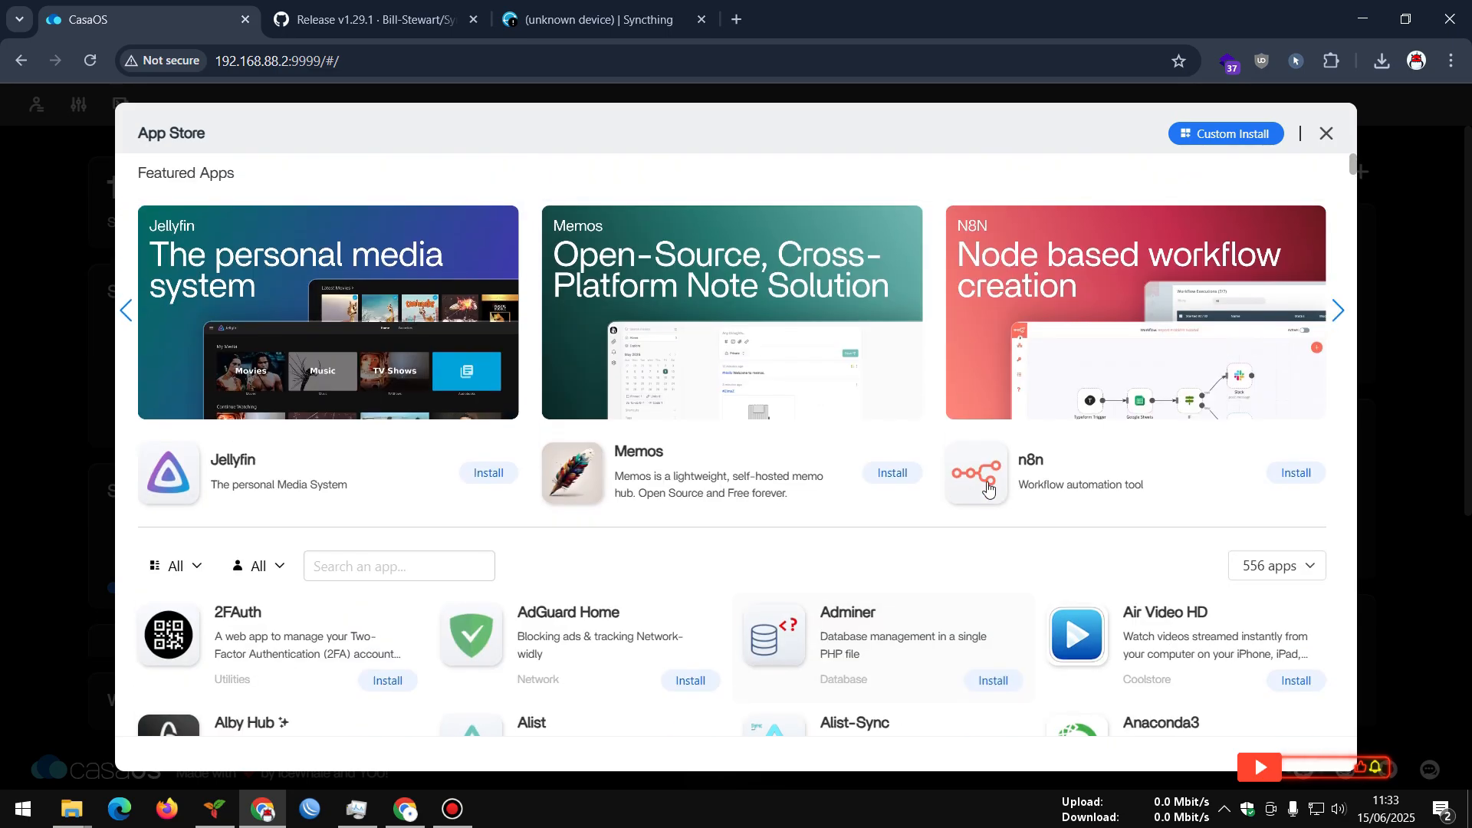
pyautogui.scroll(-4, 989, 490)
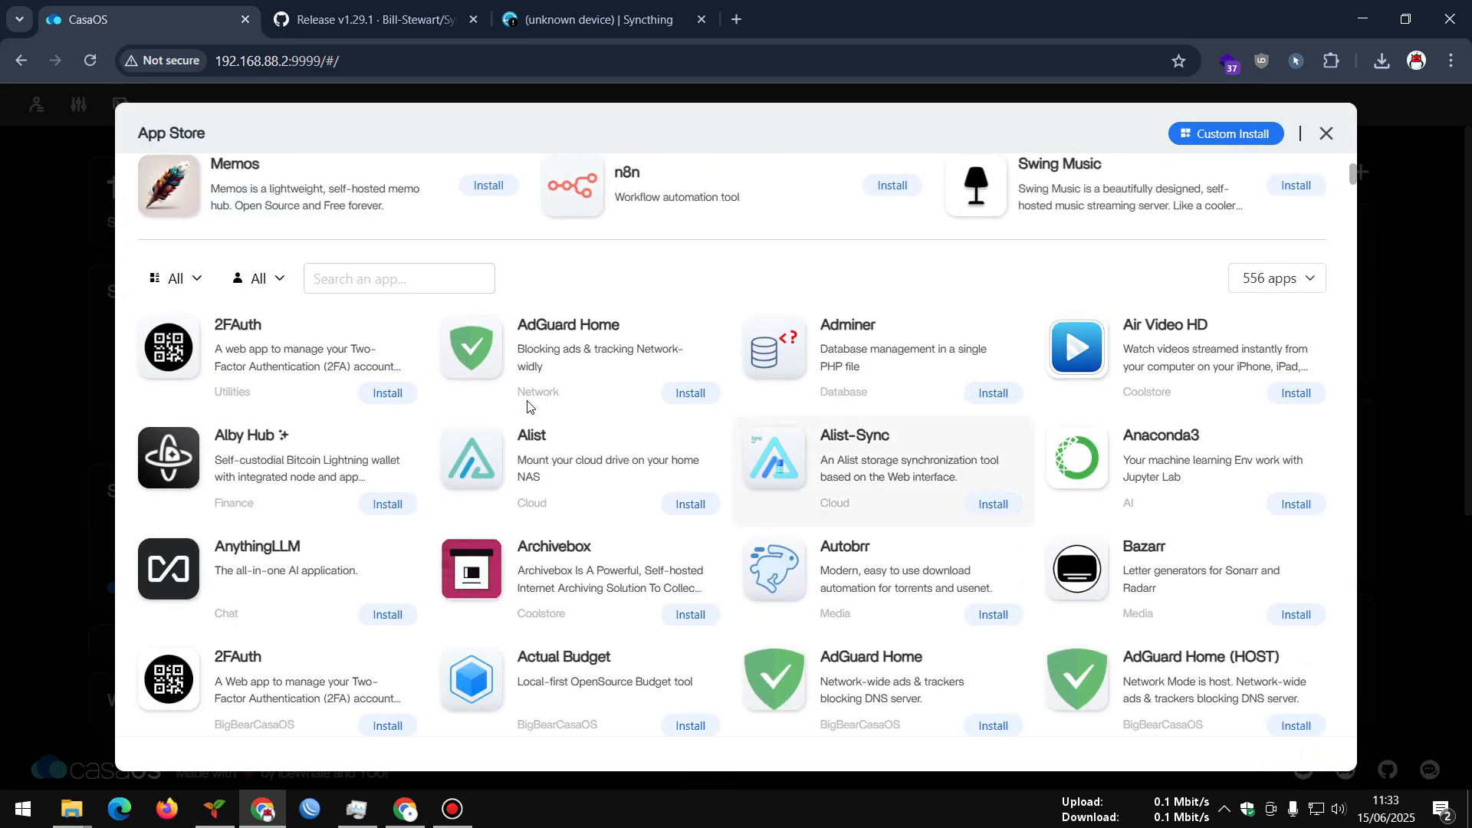
# Search the App Store for 'syn' and scroll through the results
pyautogui.click(360, 288)
pyautogui.write('syc')
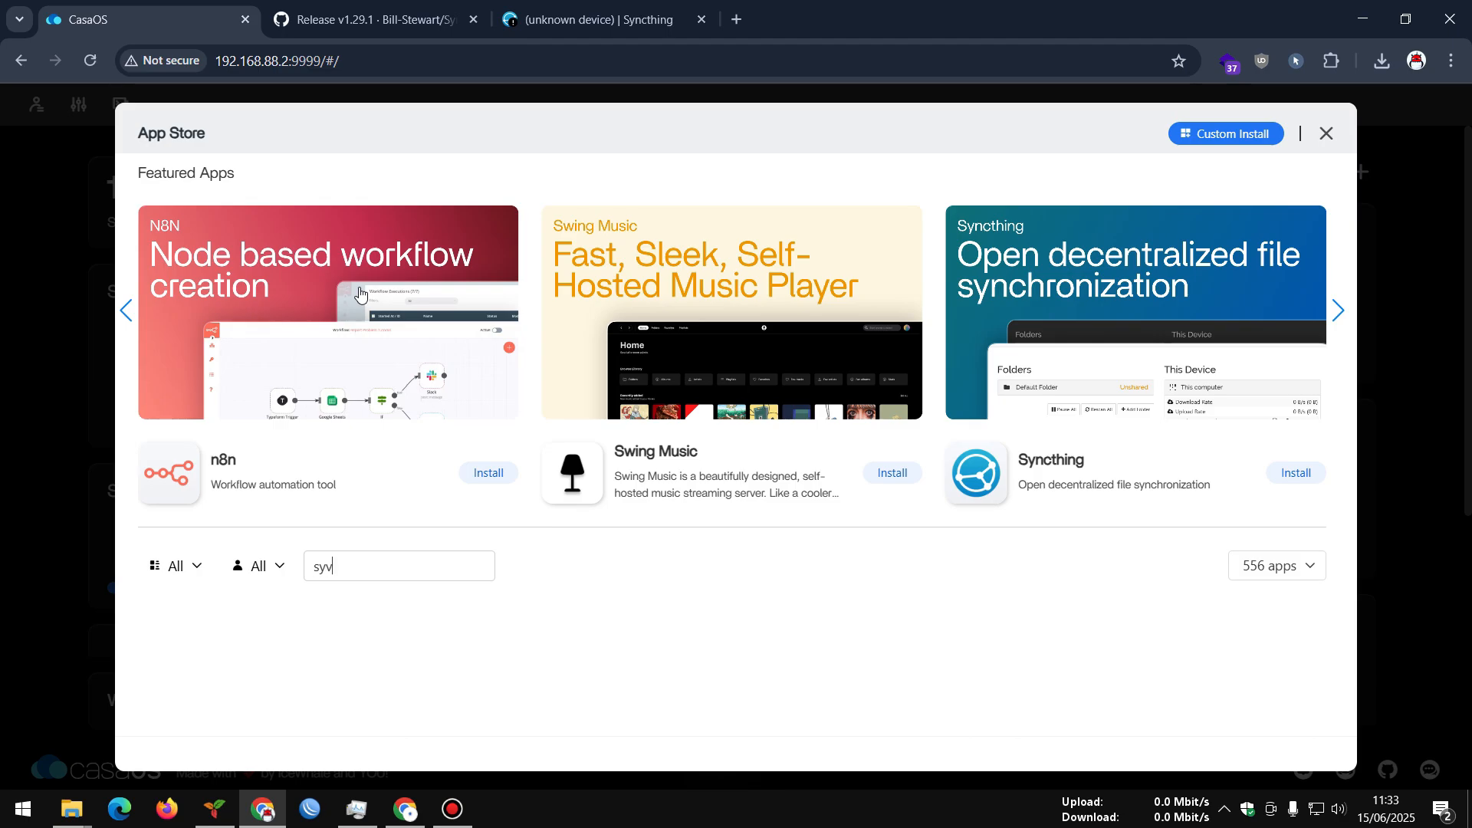
pyautogui.press('BackSpace')
pyautogui.write('n')
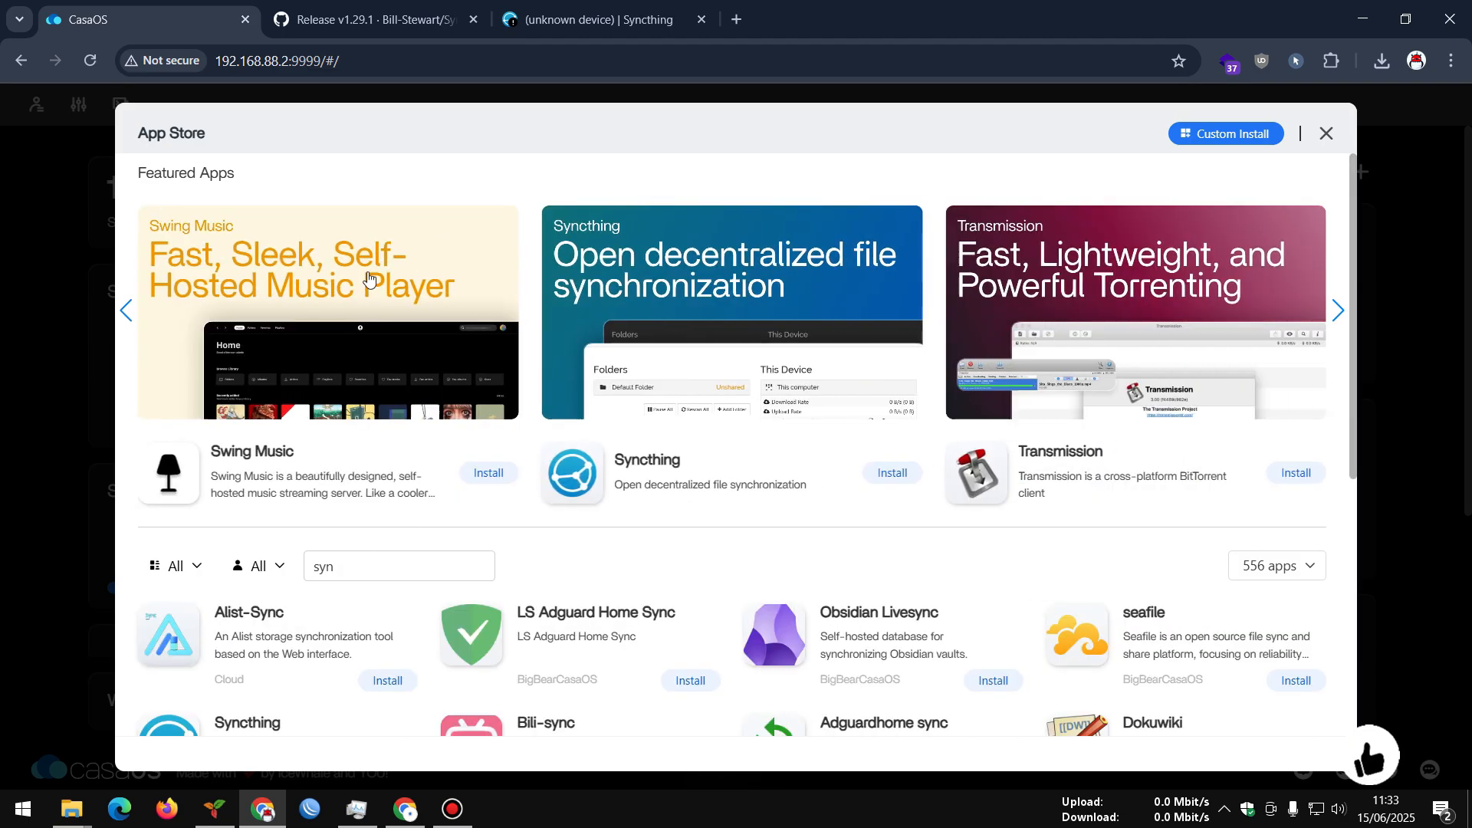
pyautogui.scroll(-3, 368, 285)
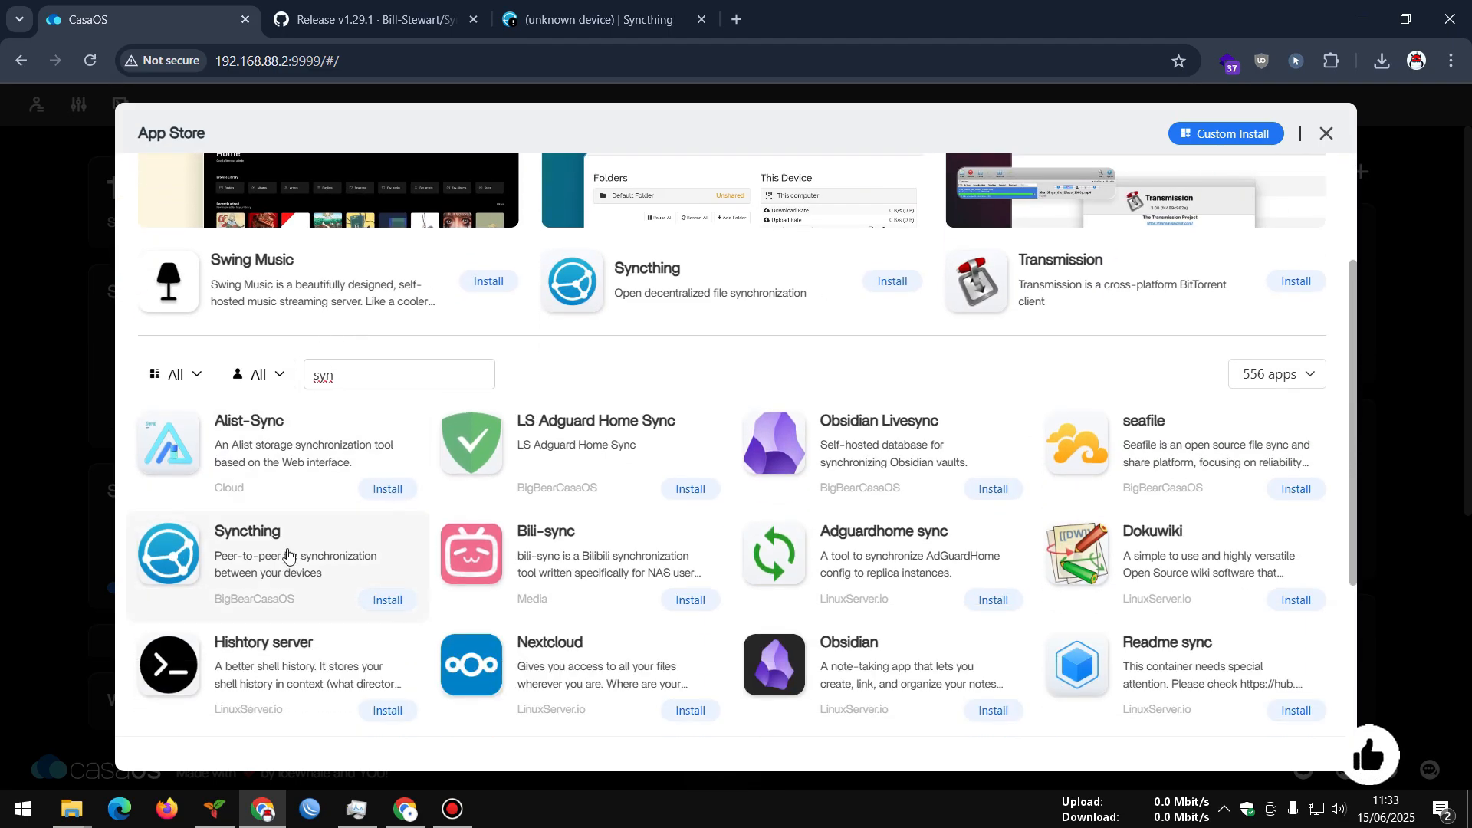
pyautogui.scroll(-3, 290, 526)
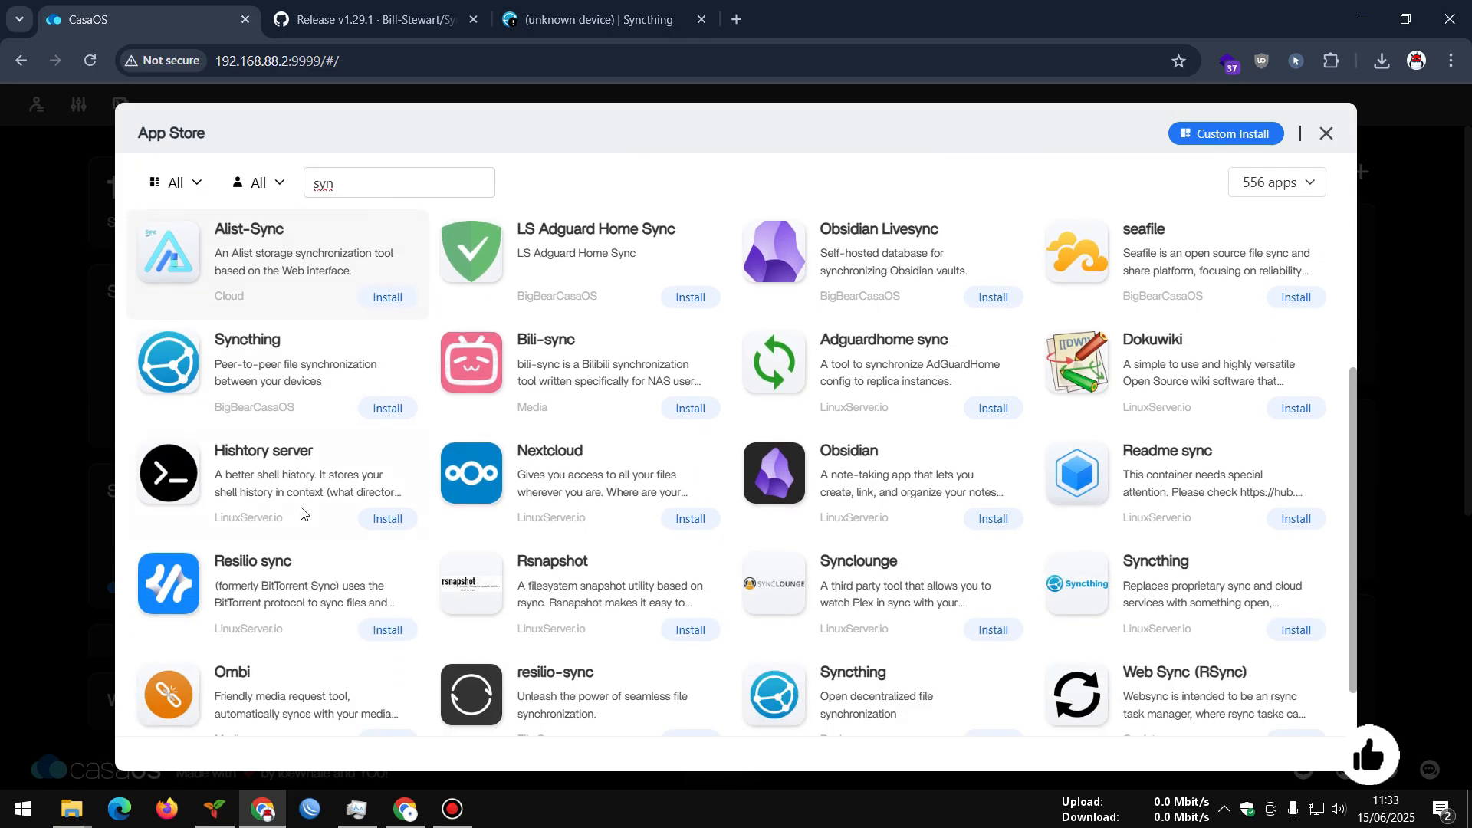
pyautogui.scroll(-1, 537, 476)
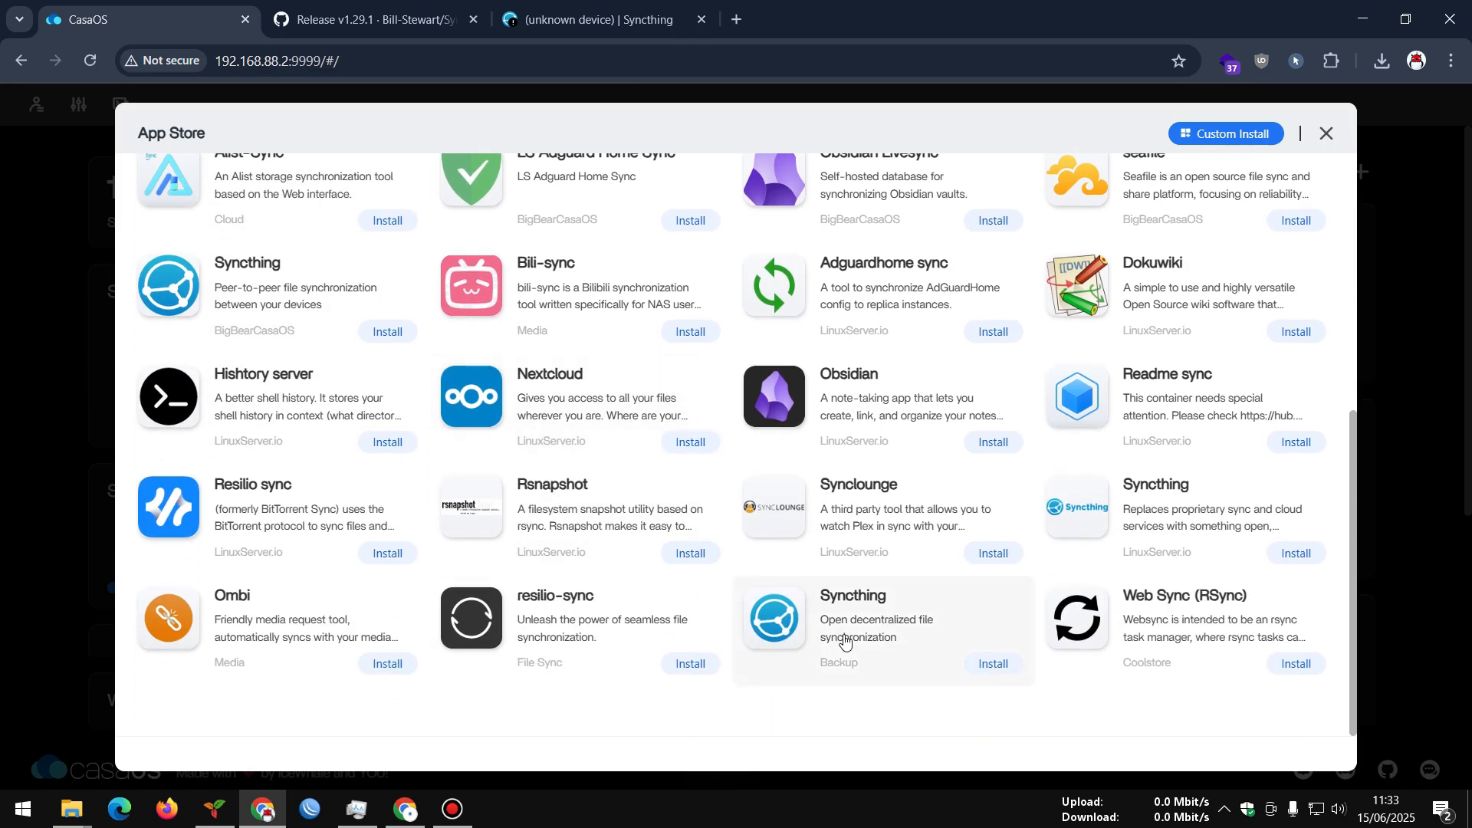
pyautogui.scroll(5, 536, 529)
pyautogui.scroll(1, 566, 532)
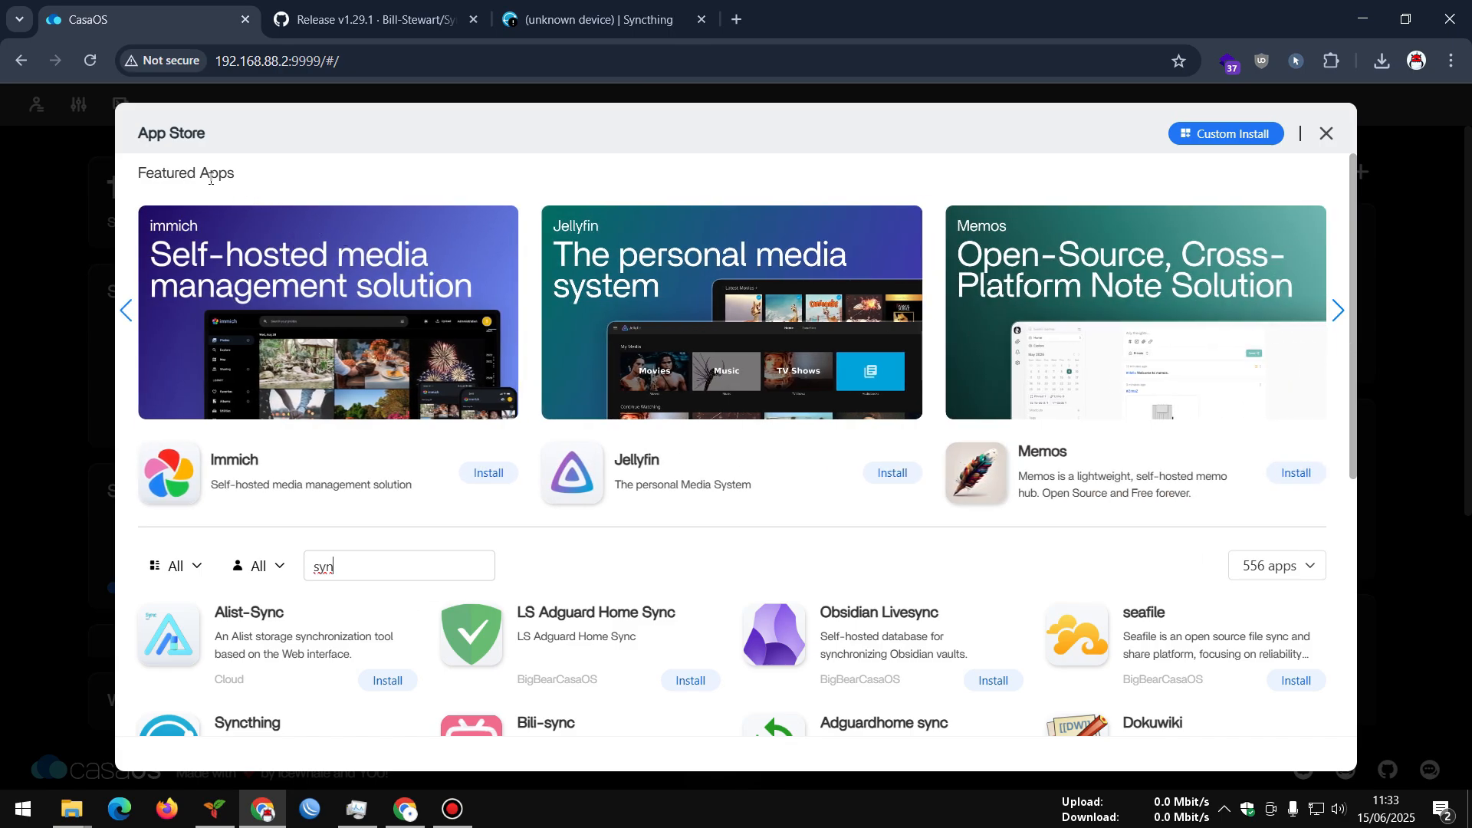
# Advance the featured carousel and open the Syncthing app details
pyautogui.click(1337, 314)
pyautogui.click(1338, 313)
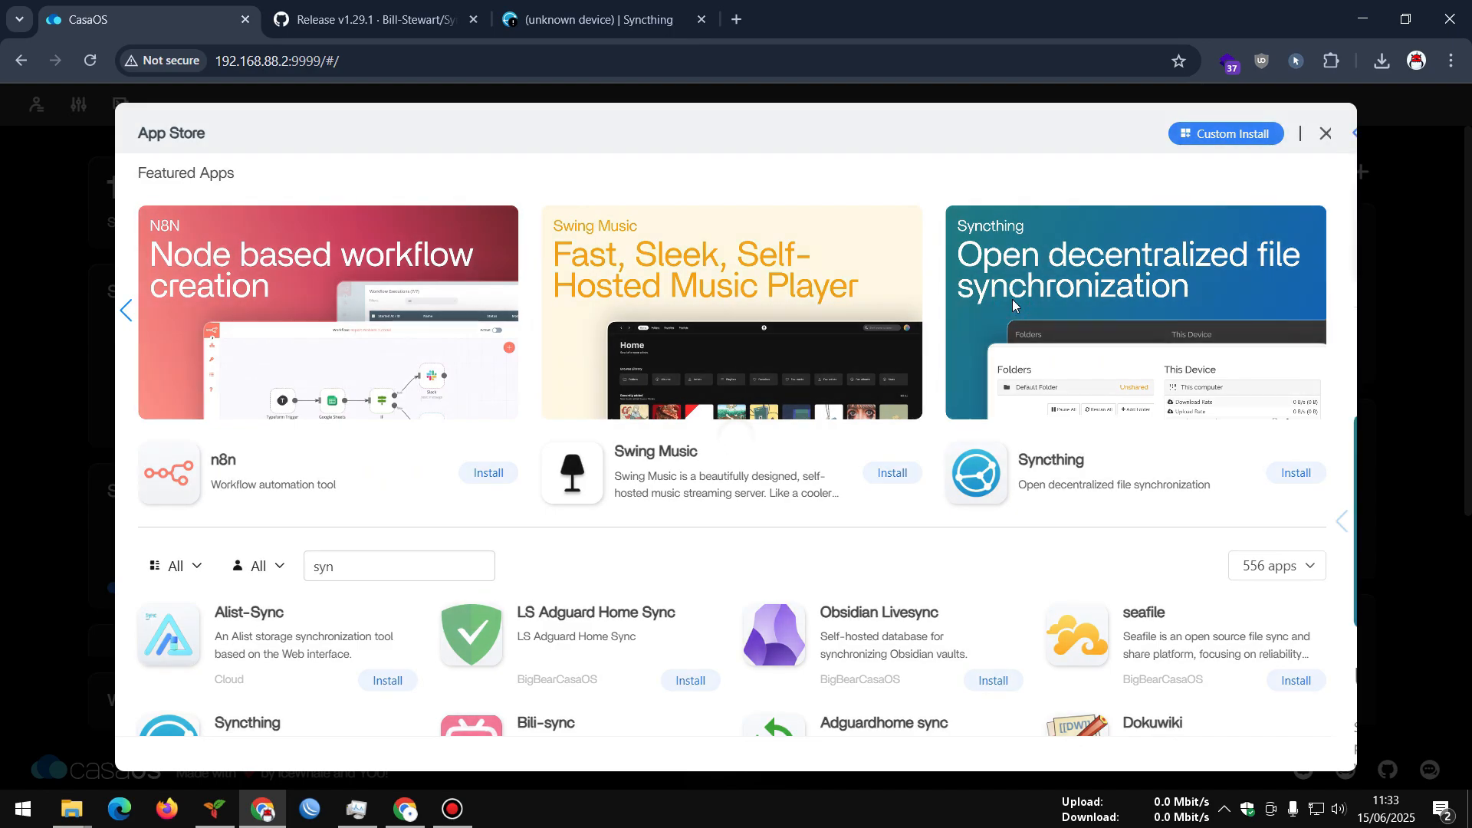
pyautogui.click(1012, 303)
# Read Syncthing's description and view the enlarged 'Create your sync folder' screenshot
pyautogui.scroll(-1, 449, 360)
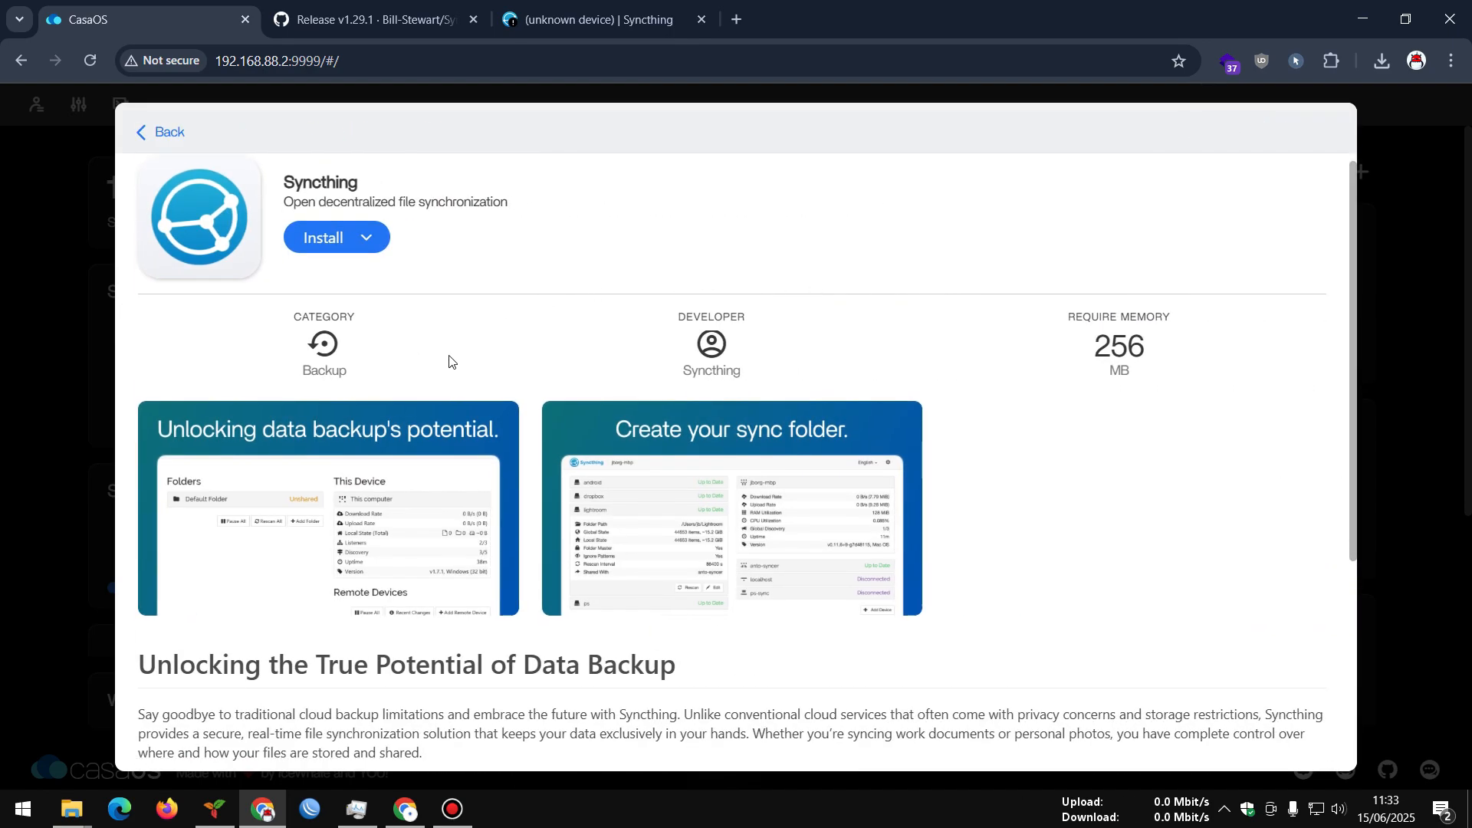
pyautogui.scroll(-1, 449, 360)
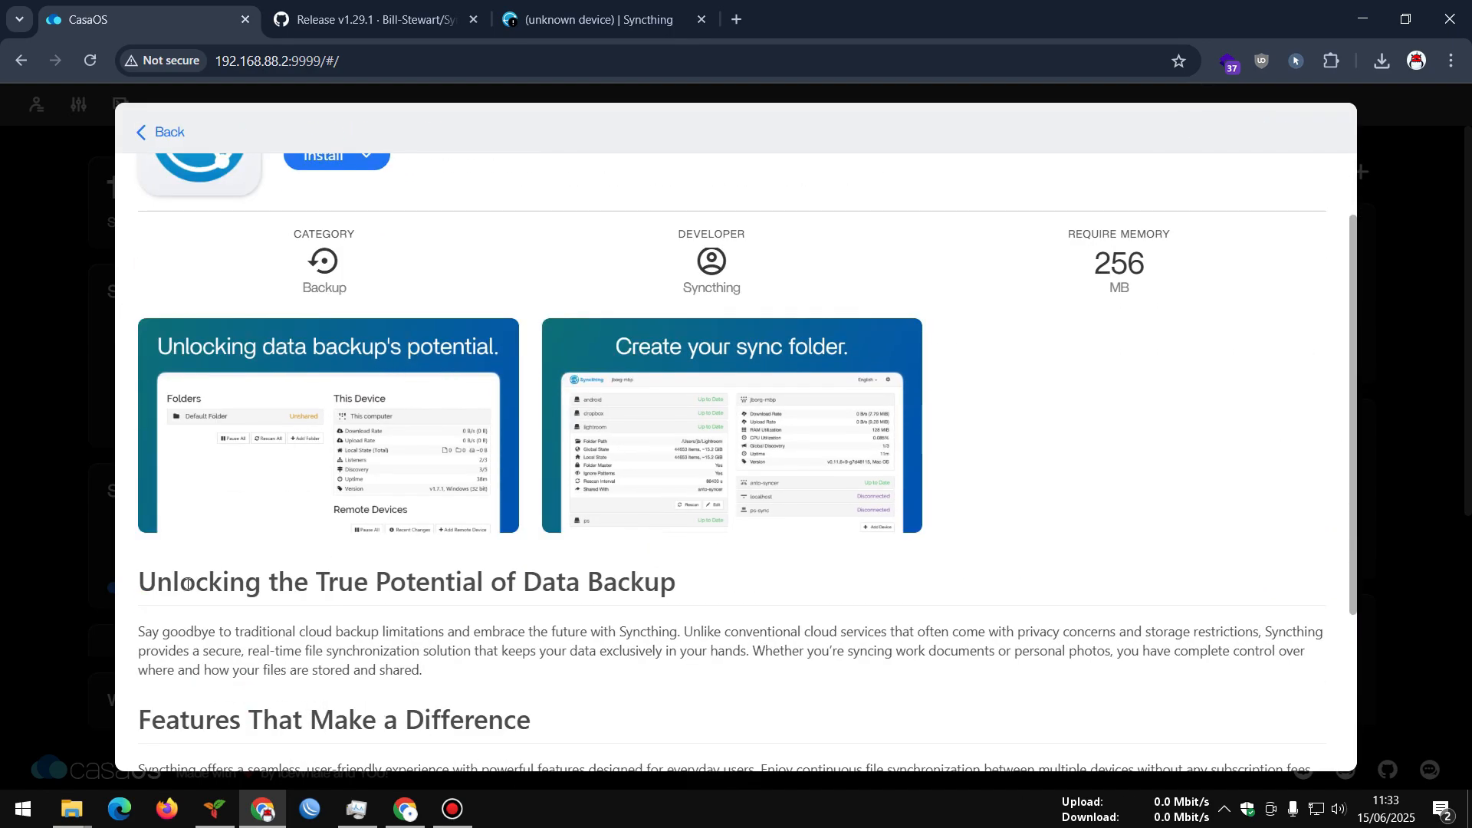
pyautogui.moveTo(677, 582); pyautogui.dragTo(170, 590)
pyautogui.click(313, 600)
pyautogui.click(729, 449)
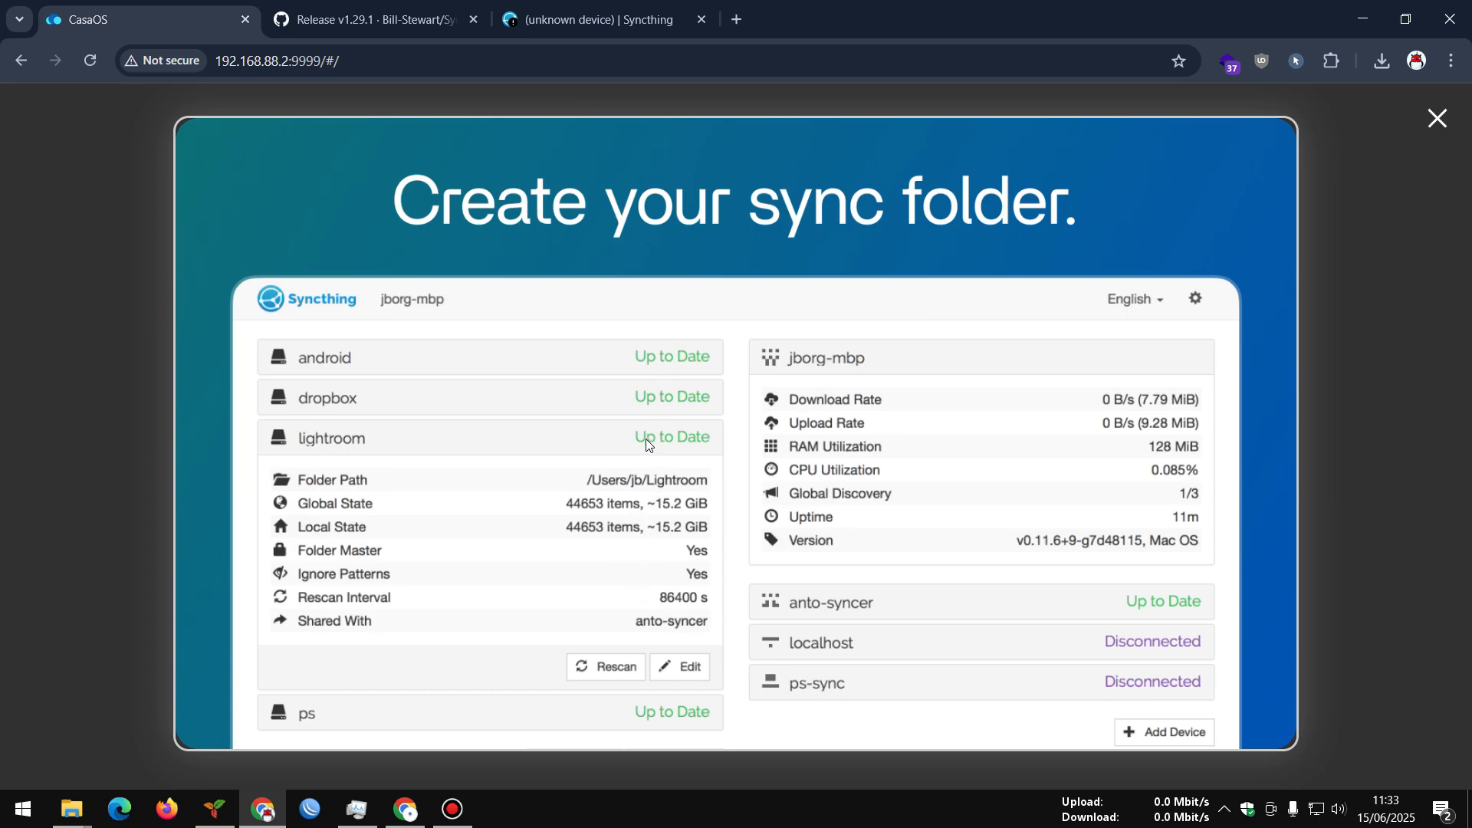
pyautogui.click(1436, 121)
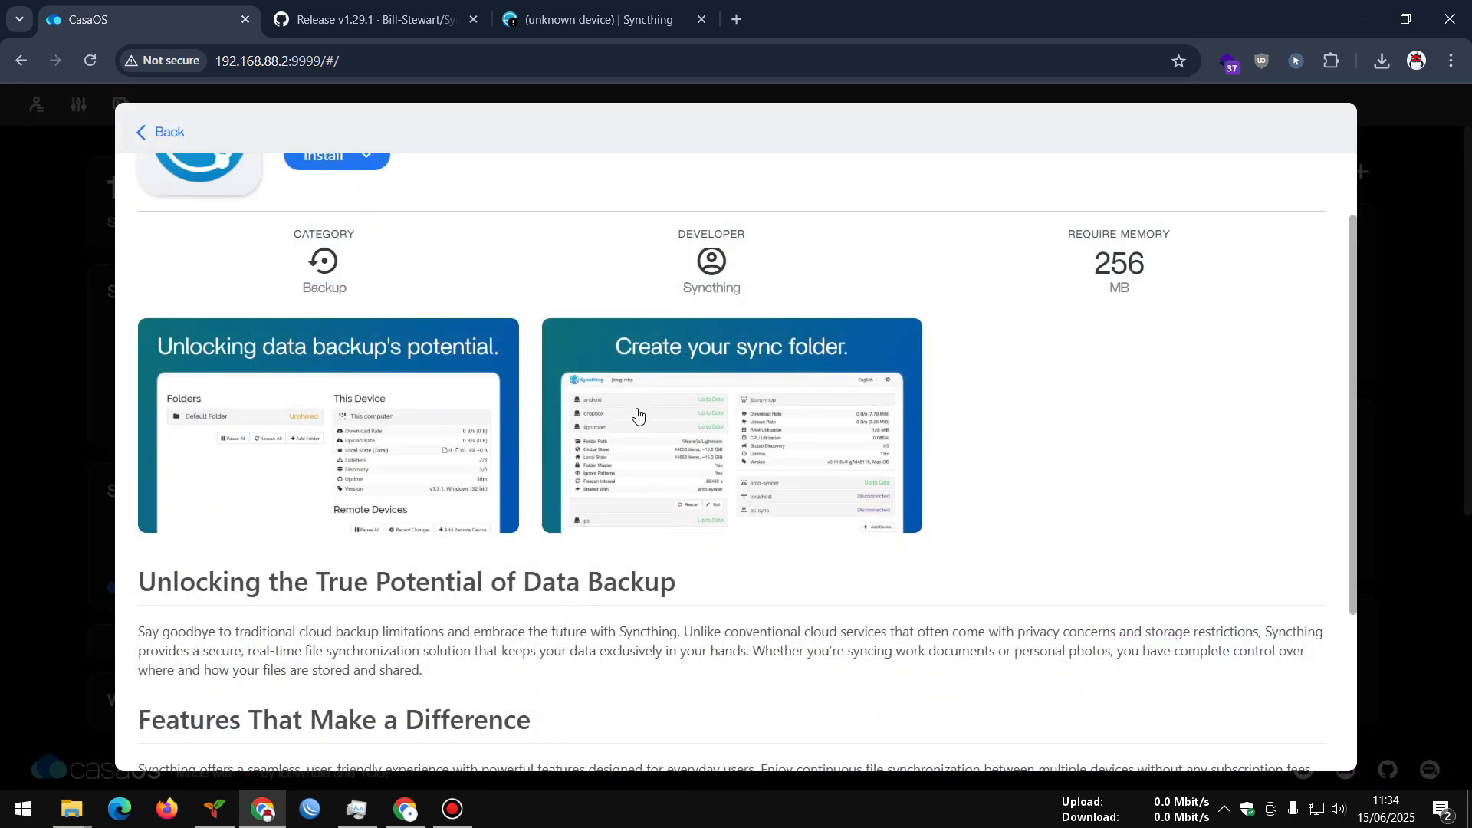
# Point out Syncthing's 256 MB memory requirement on the details page
pyautogui.scroll(2, 637, 422)
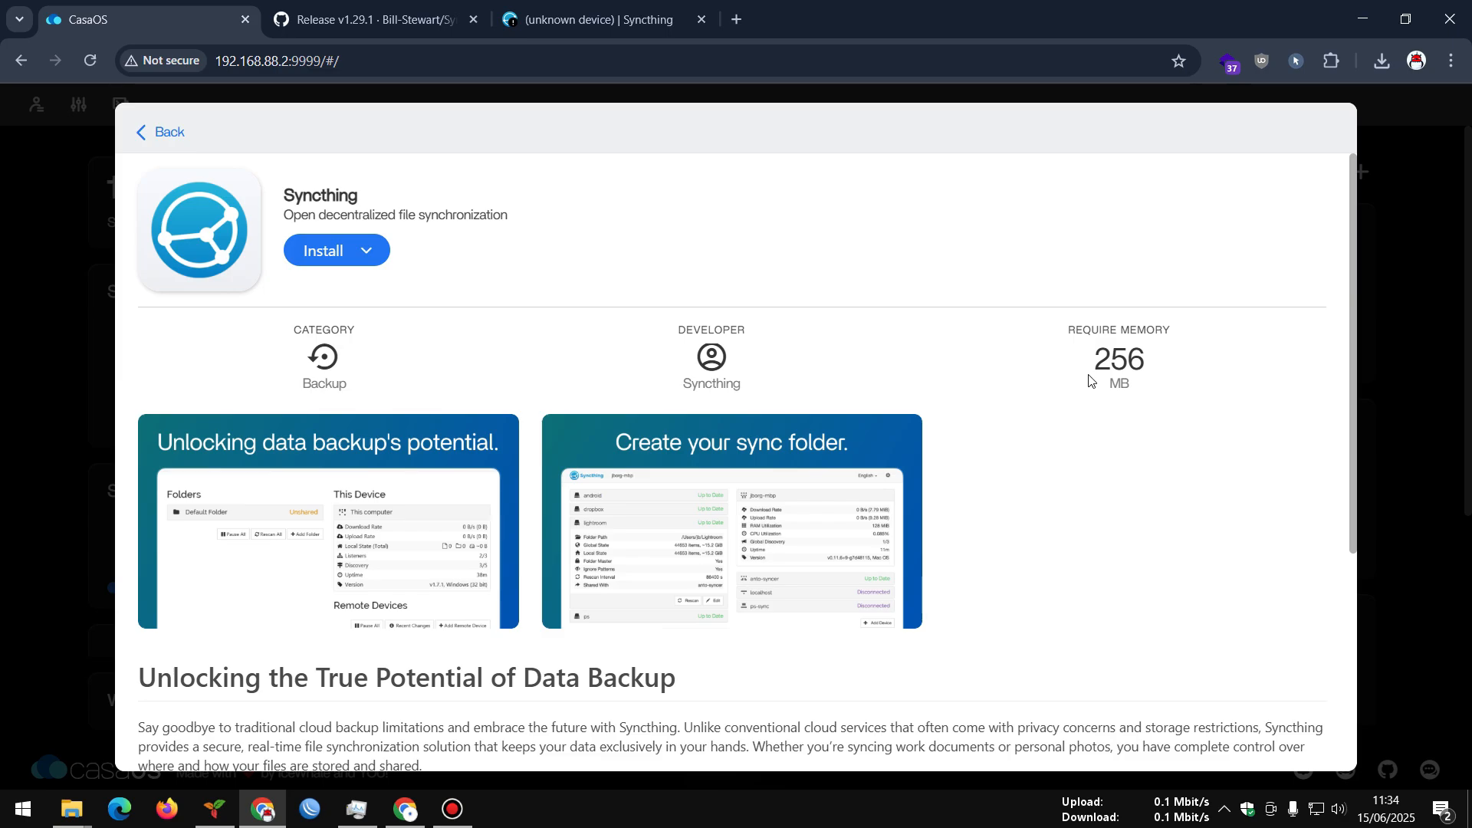
pyautogui.moveTo(1094, 364); pyautogui.dragTo(1139, 363)
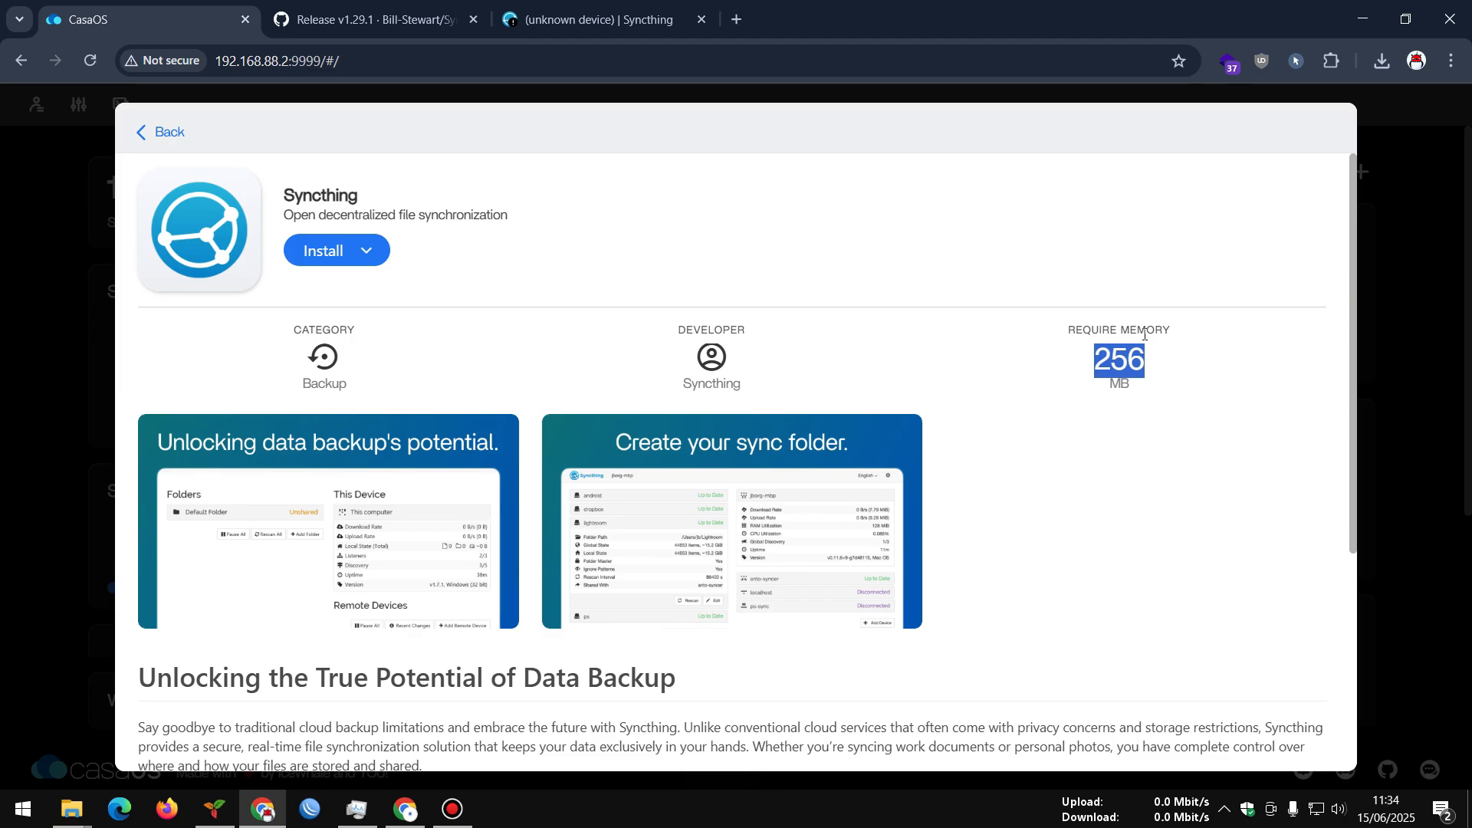
pyautogui.click(1143, 335)
pyautogui.scroll(-3, 869, 345)
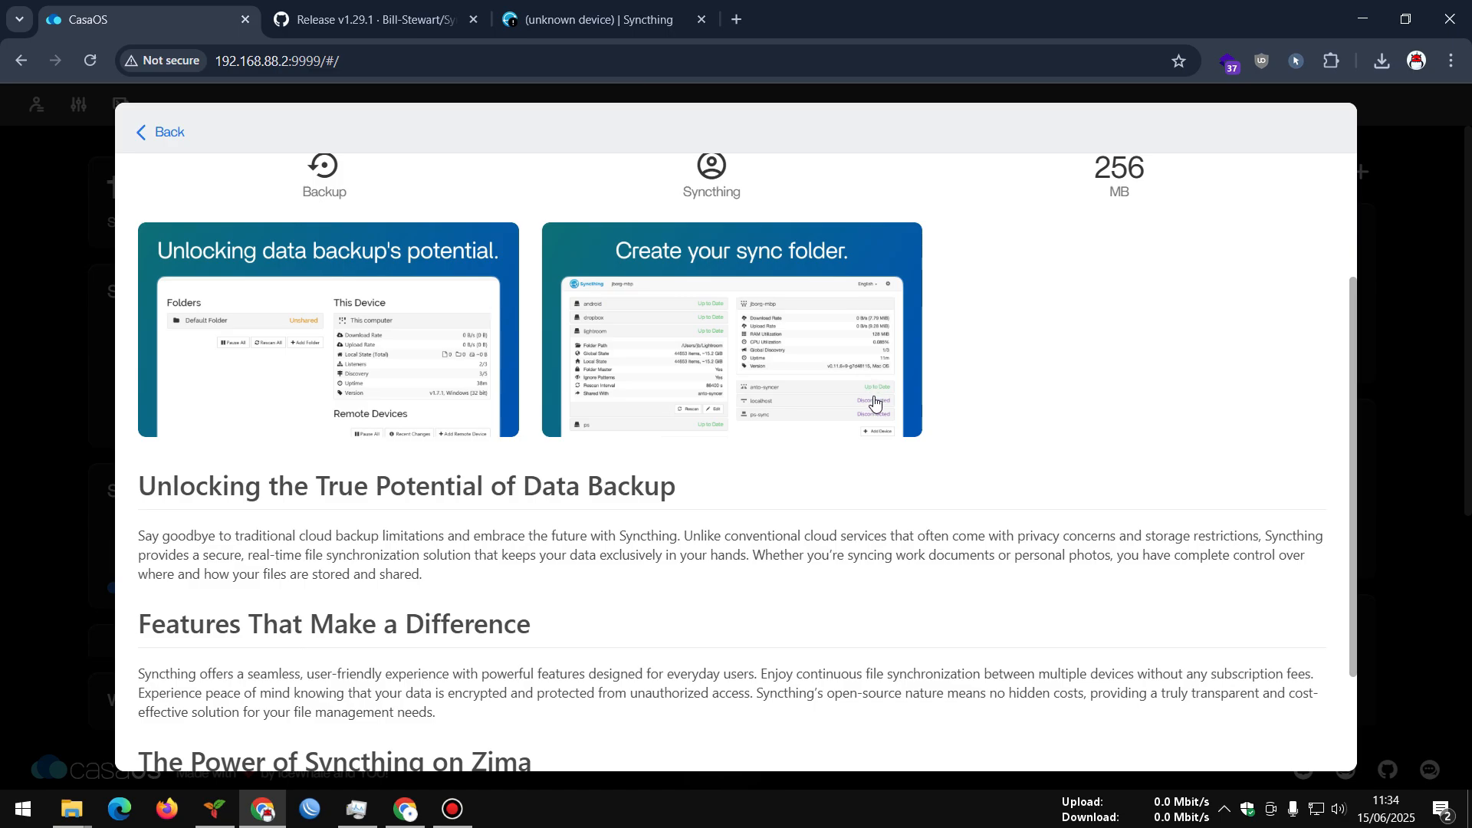
pyautogui.scroll(1, 879, 430)
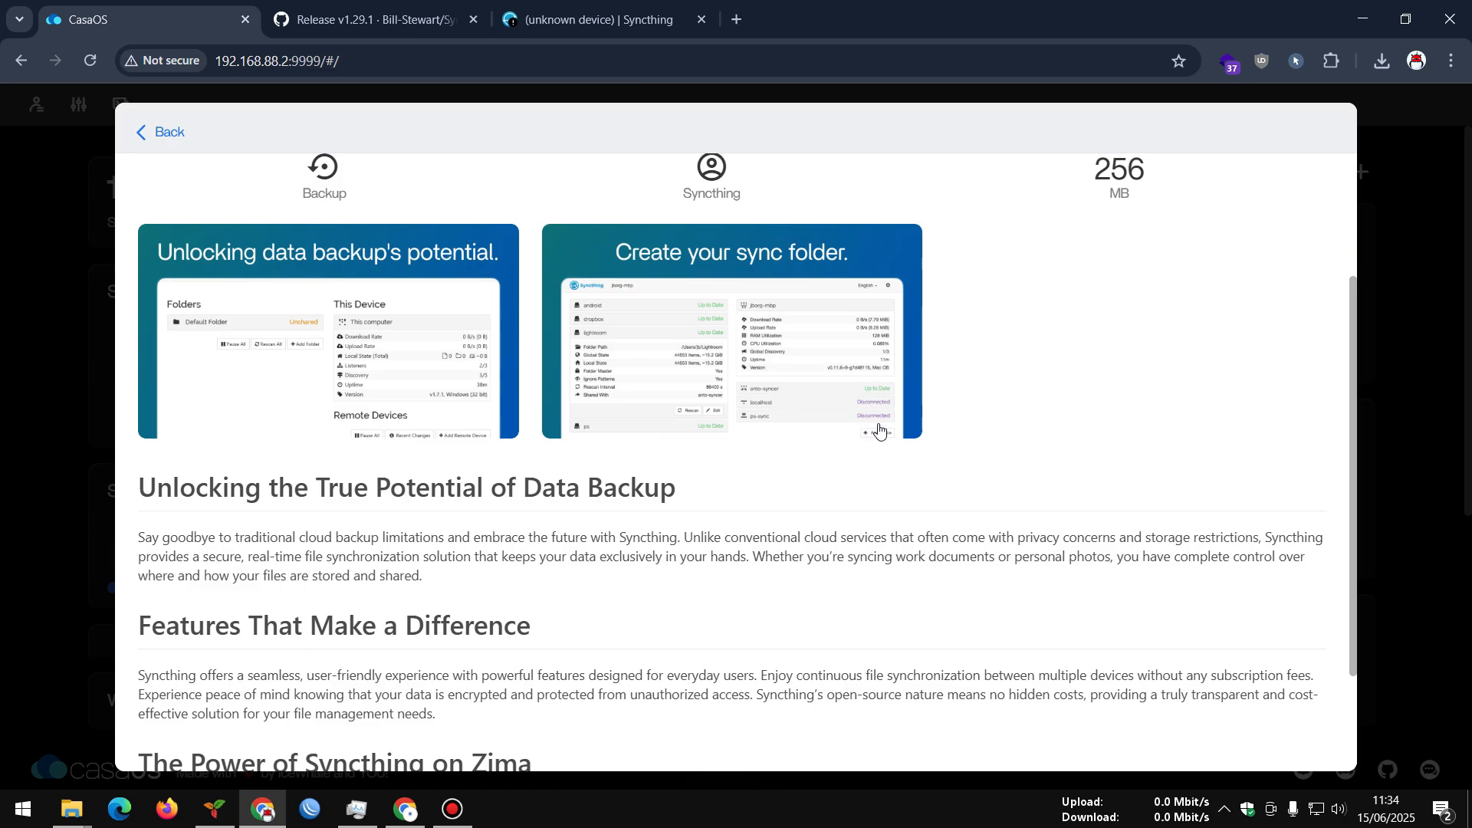
pyautogui.scroll(1, 880, 430)
pyautogui.moveTo(1092, 263); pyautogui.dragTo(1162, 272)
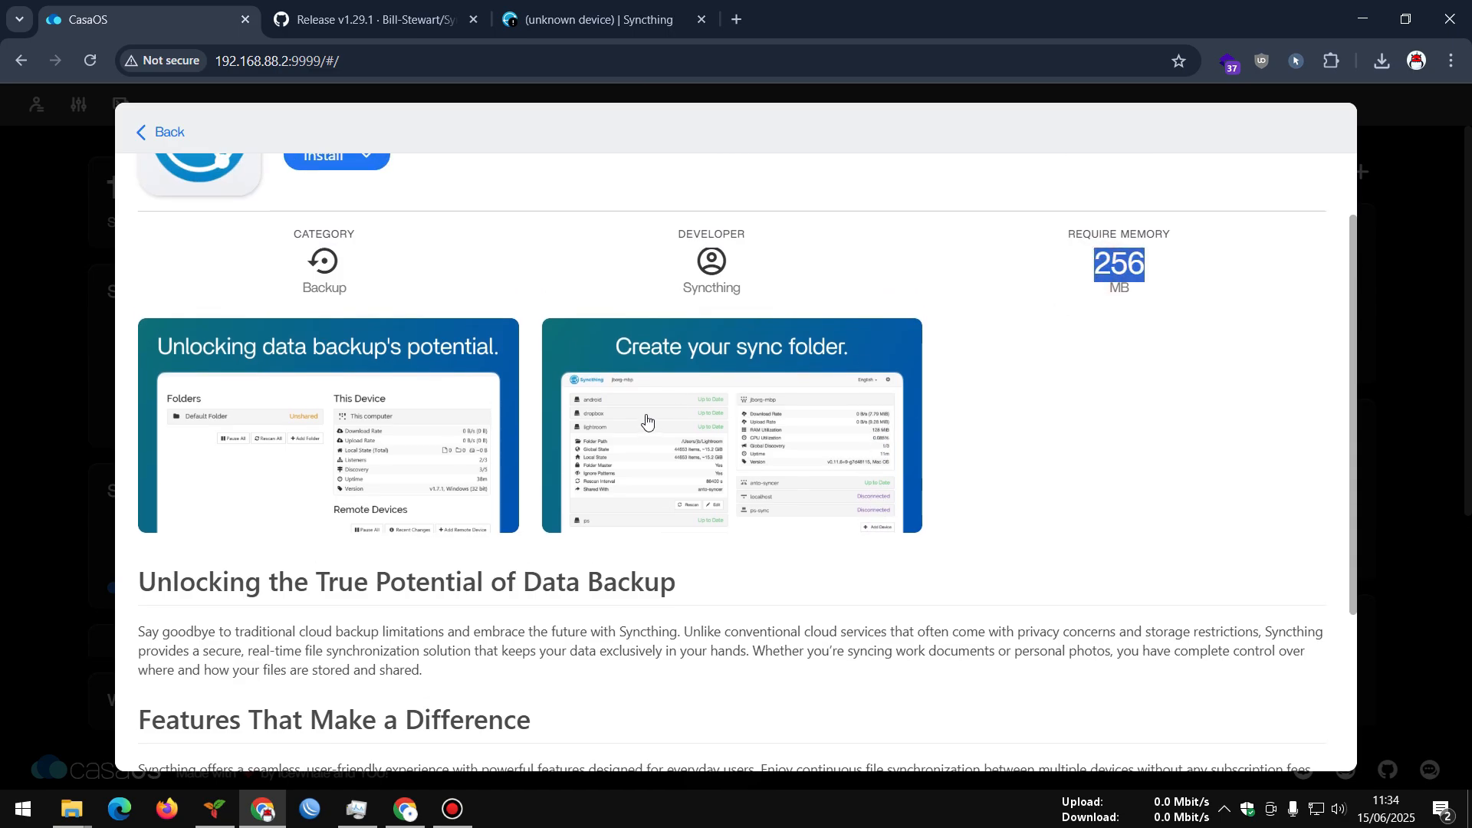
pyautogui.scroll(-1, 646, 421)
pyautogui.scroll(-2, 412, 463)
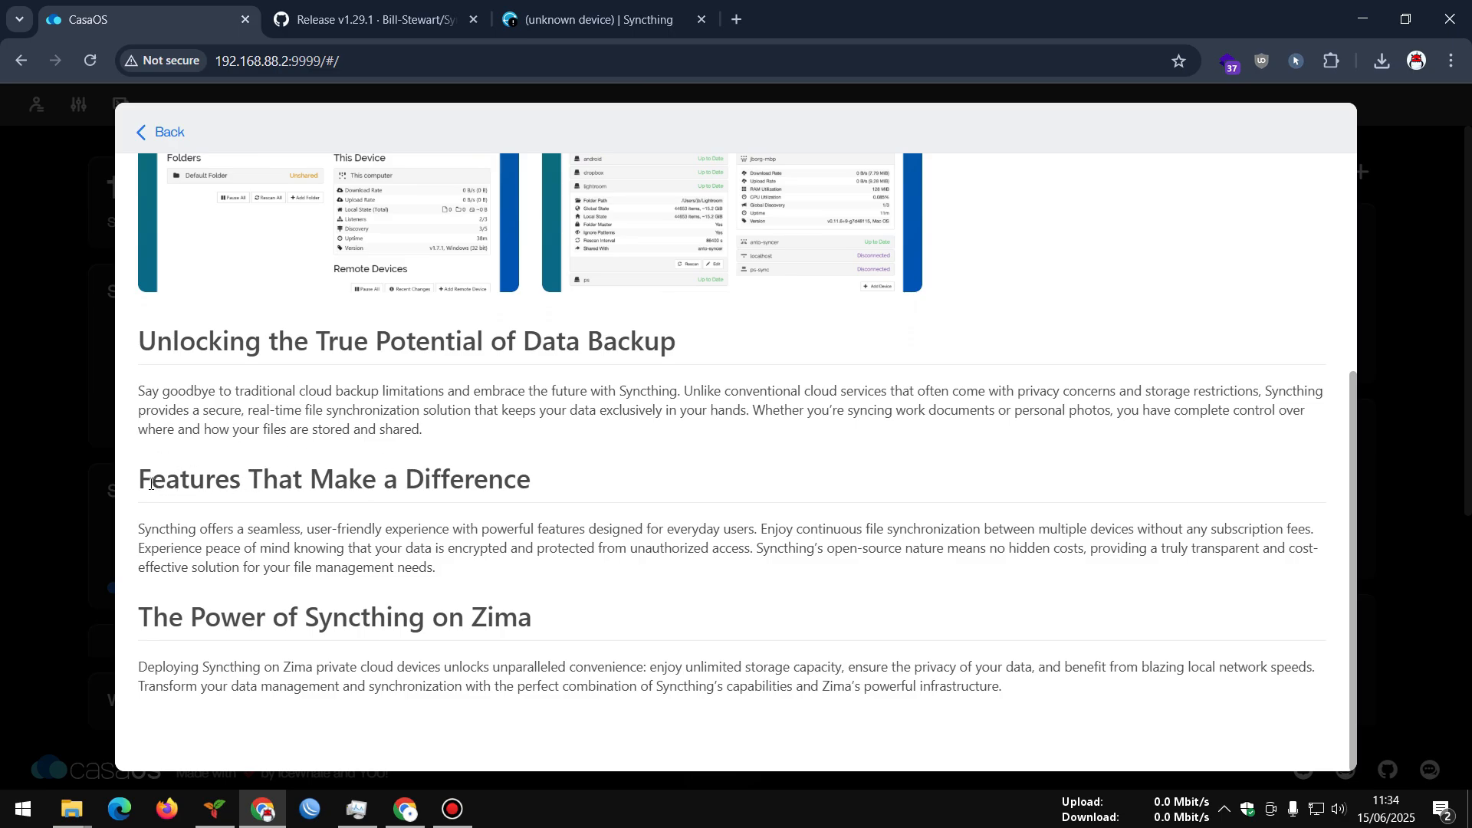
# Highlight the 'Features That Make a Difference' heading and reveal the Custom Install option
pyautogui.moveTo(559, 489); pyautogui.dragTo(634, 530)
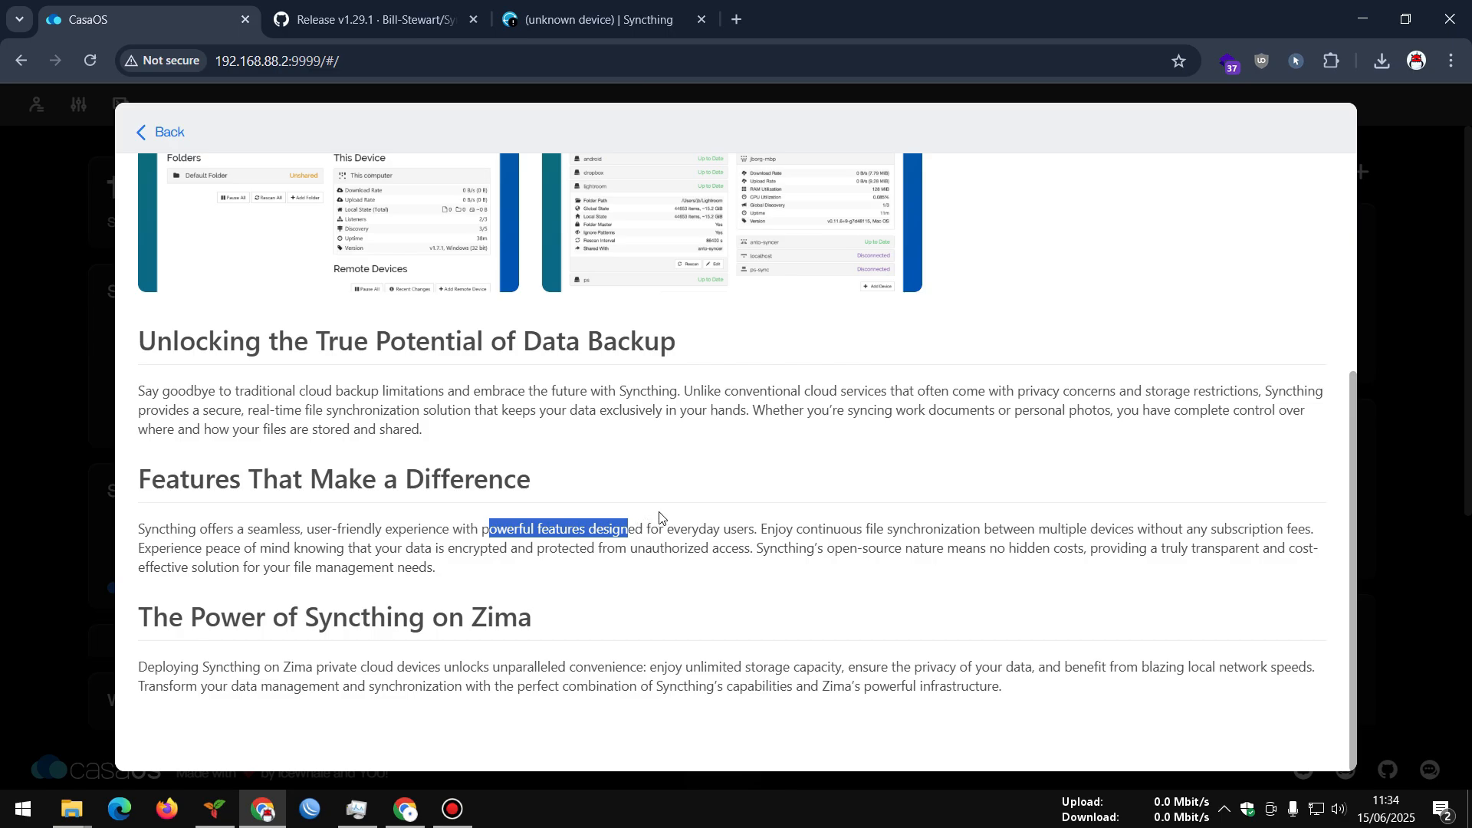
pyautogui.scroll(2, 666, 512)
pyautogui.scroll(2, 666, 509)
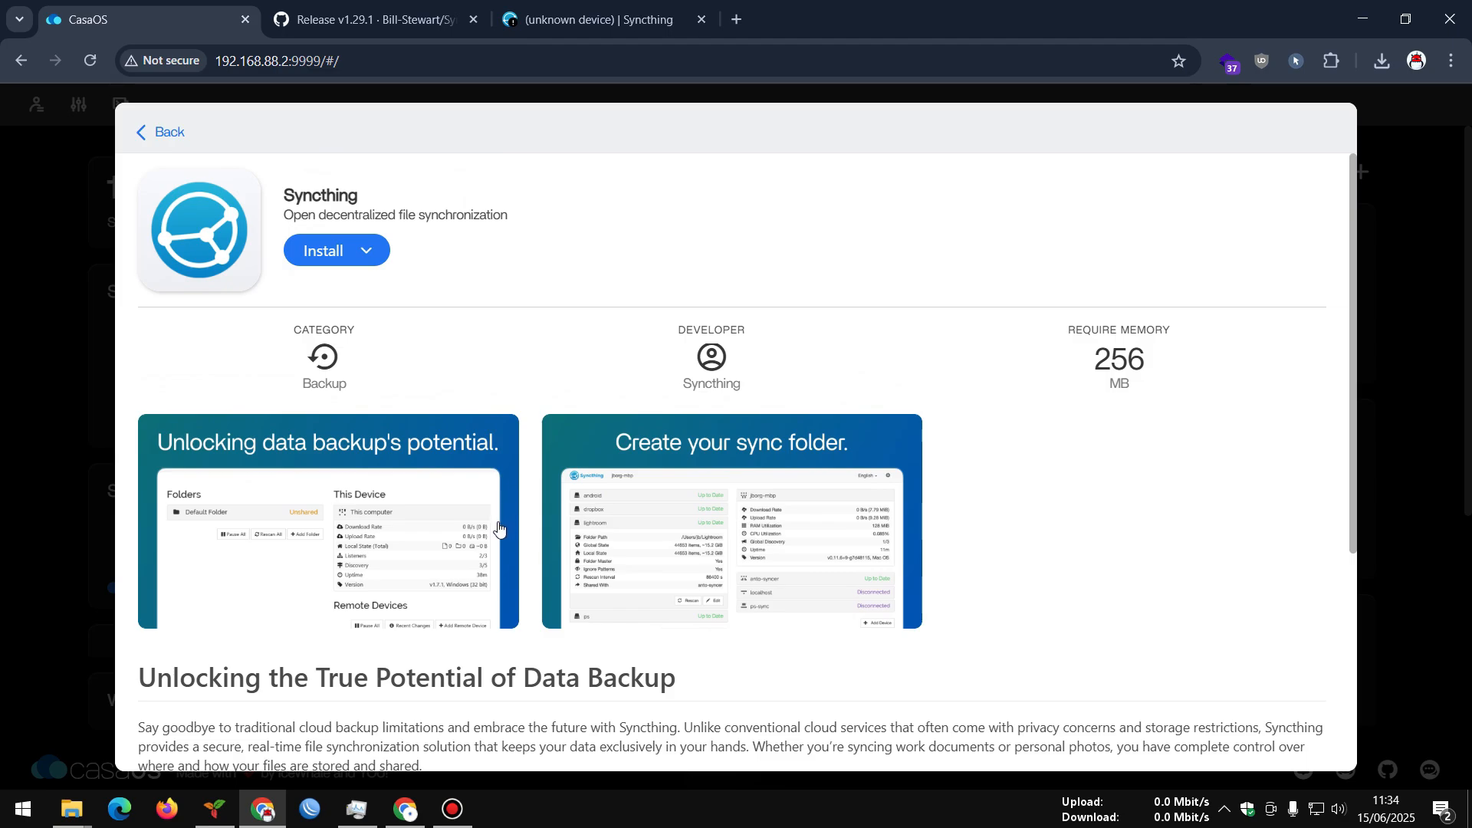
pyautogui.click(365, 250)
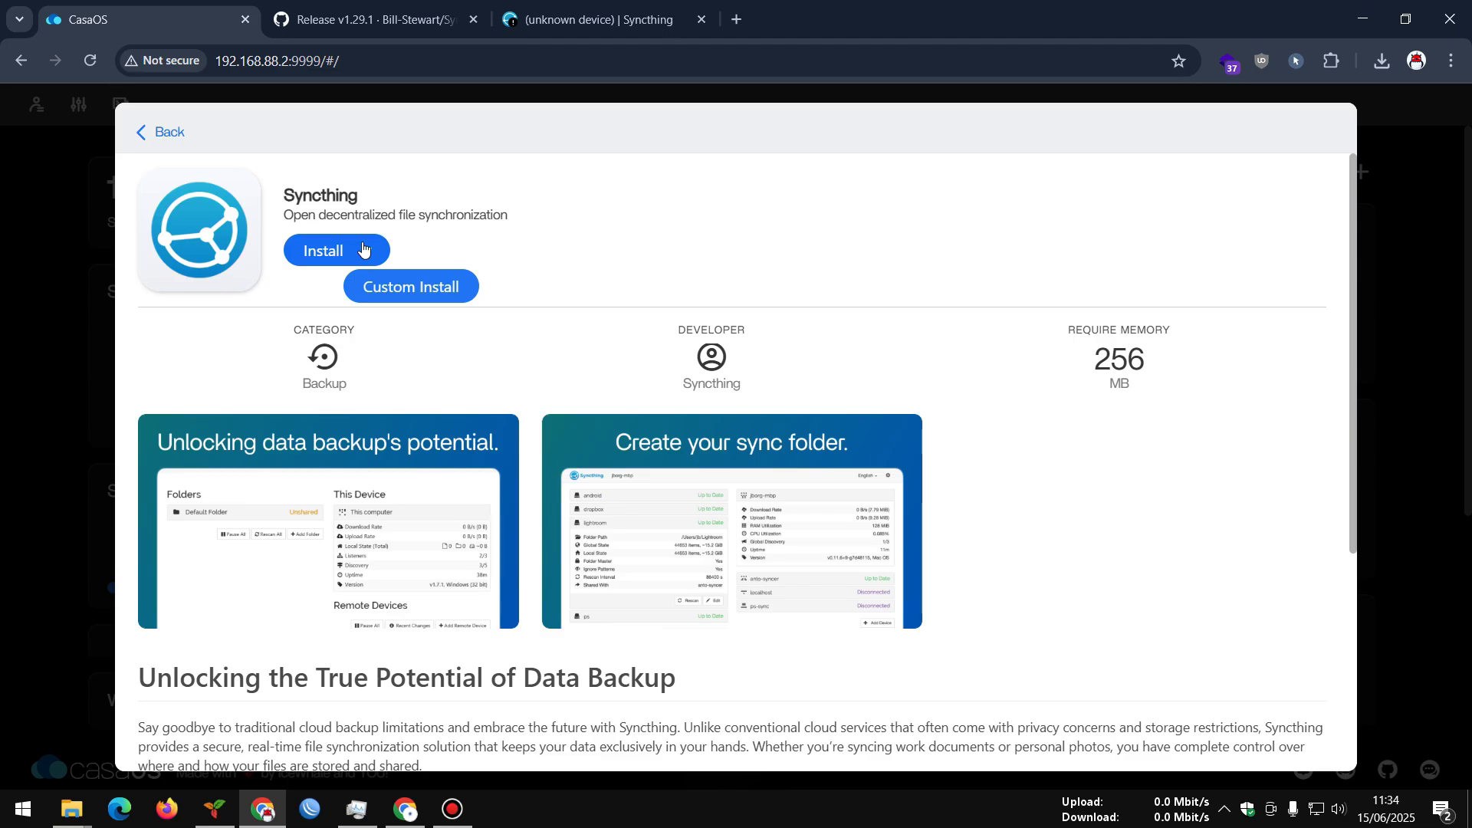
# Open Syncthing's Custom Install form and review the web UI port and image tag options
pyautogui.click(384, 286)
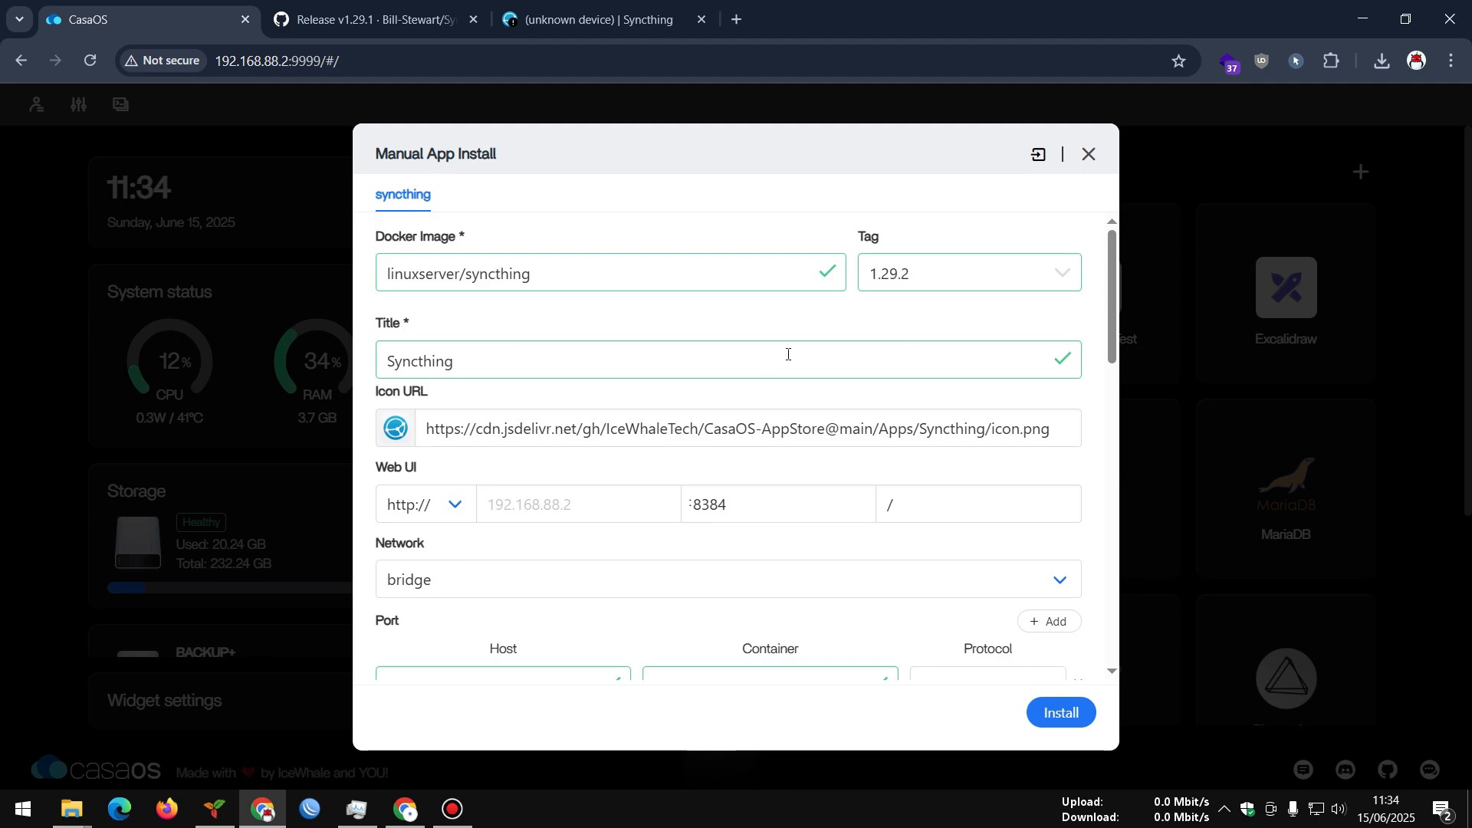
pyautogui.scroll(-3, 829, 370)
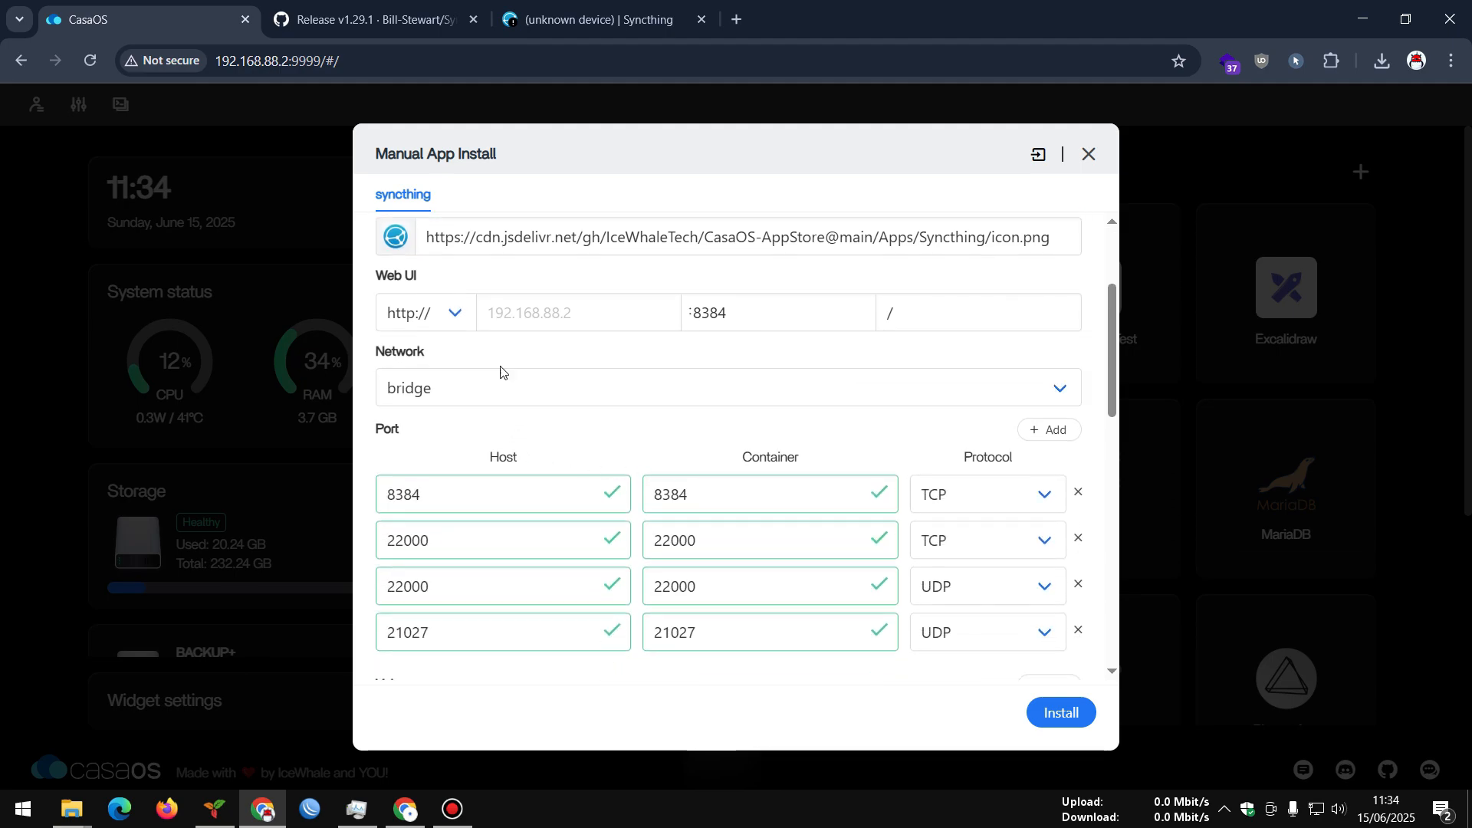
pyautogui.click(713, 314)
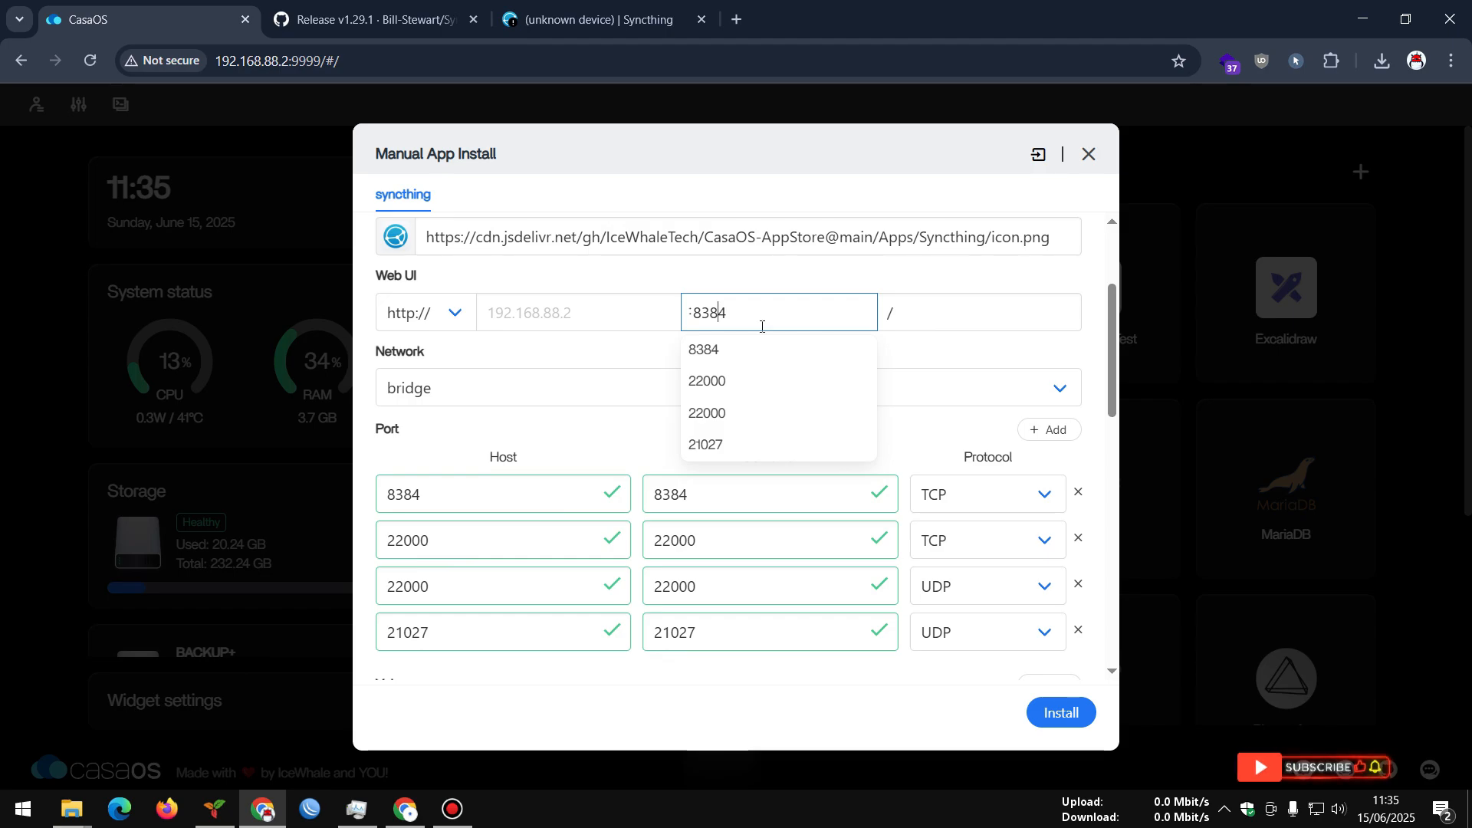
pyautogui.click(951, 353)
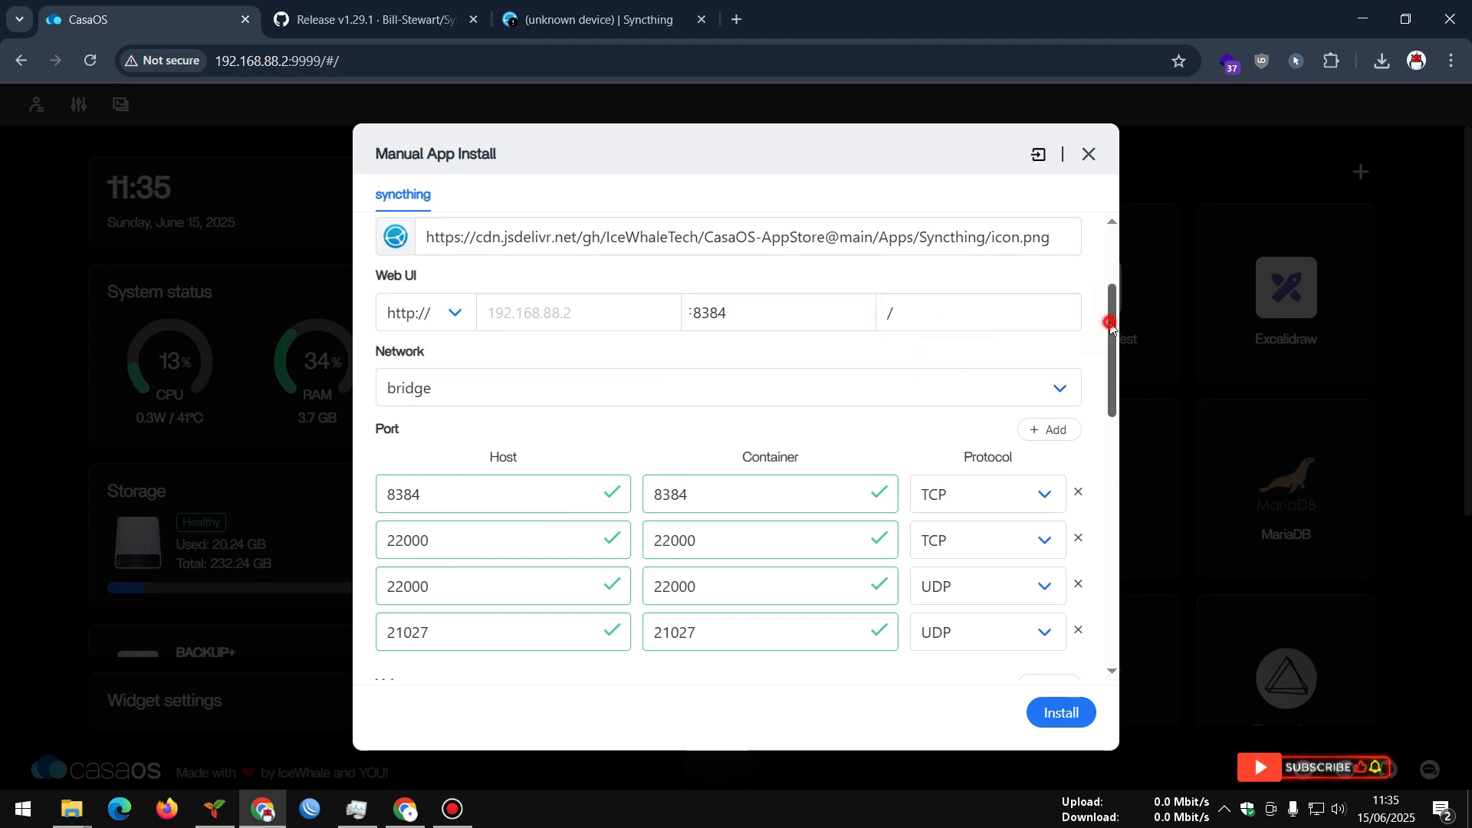
pyautogui.moveTo(1107, 312); pyautogui.dragTo(1110, 250)
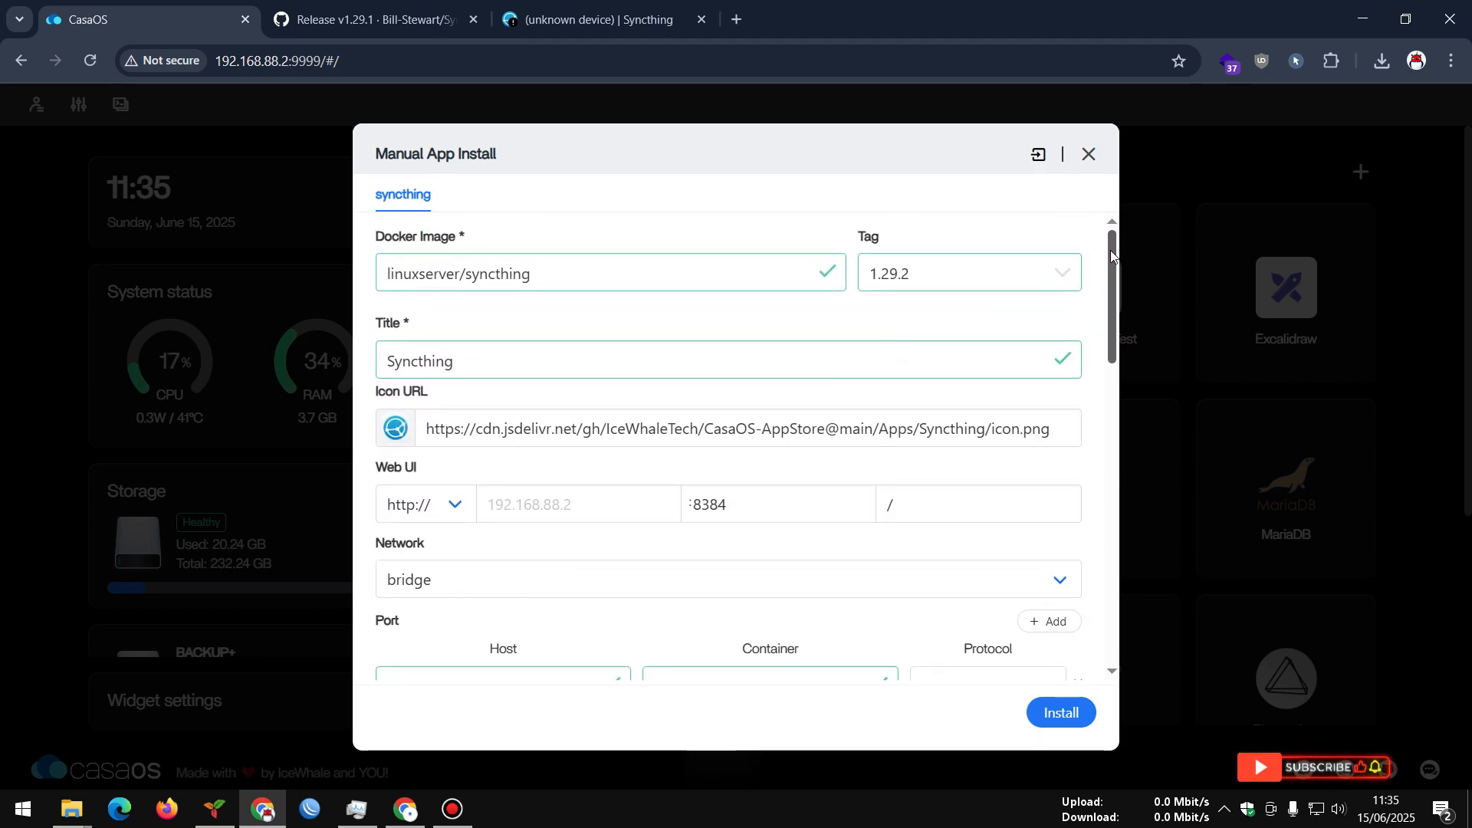
pyautogui.click(1049, 267)
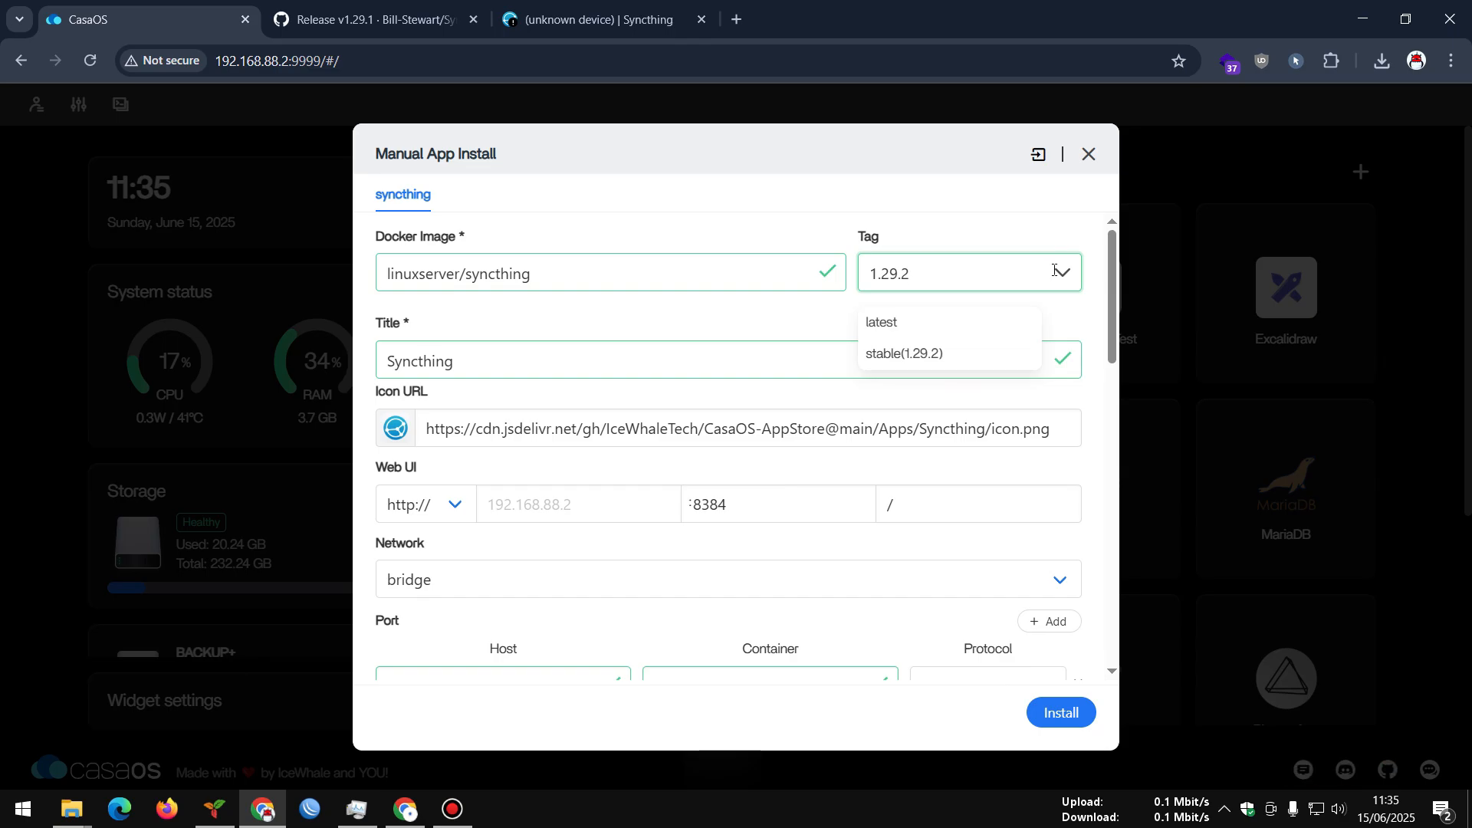
pyautogui.moveTo(1110, 284); pyautogui.dragTo(1094, 403)
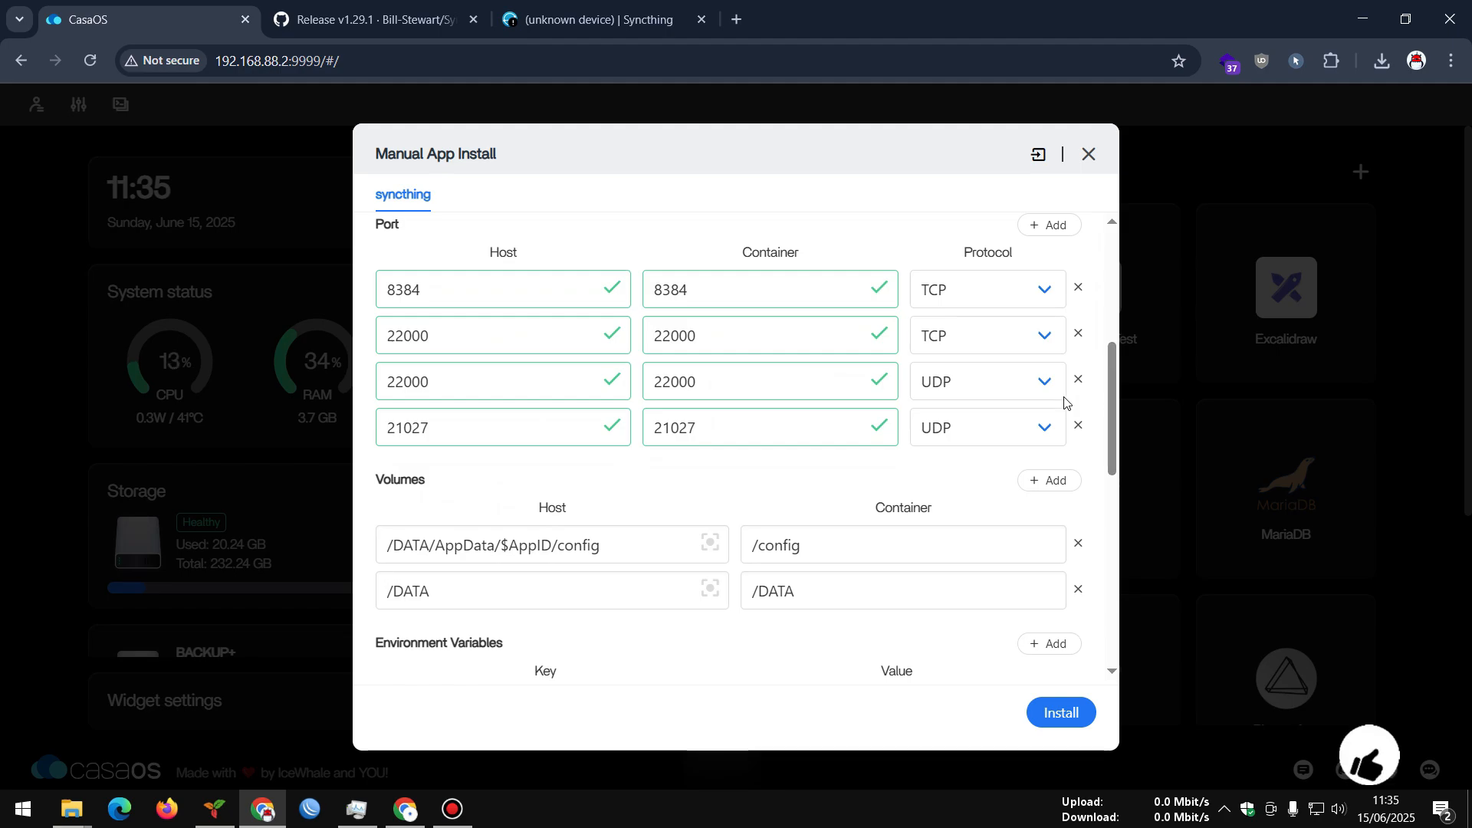
# Edit the 22000 host ports so rows map 8384/22000 TCP and 22000/21027 UDP
pyautogui.click(436, 338)
pyautogui.moveTo(435, 338); pyautogui.dragTo(379, 344)
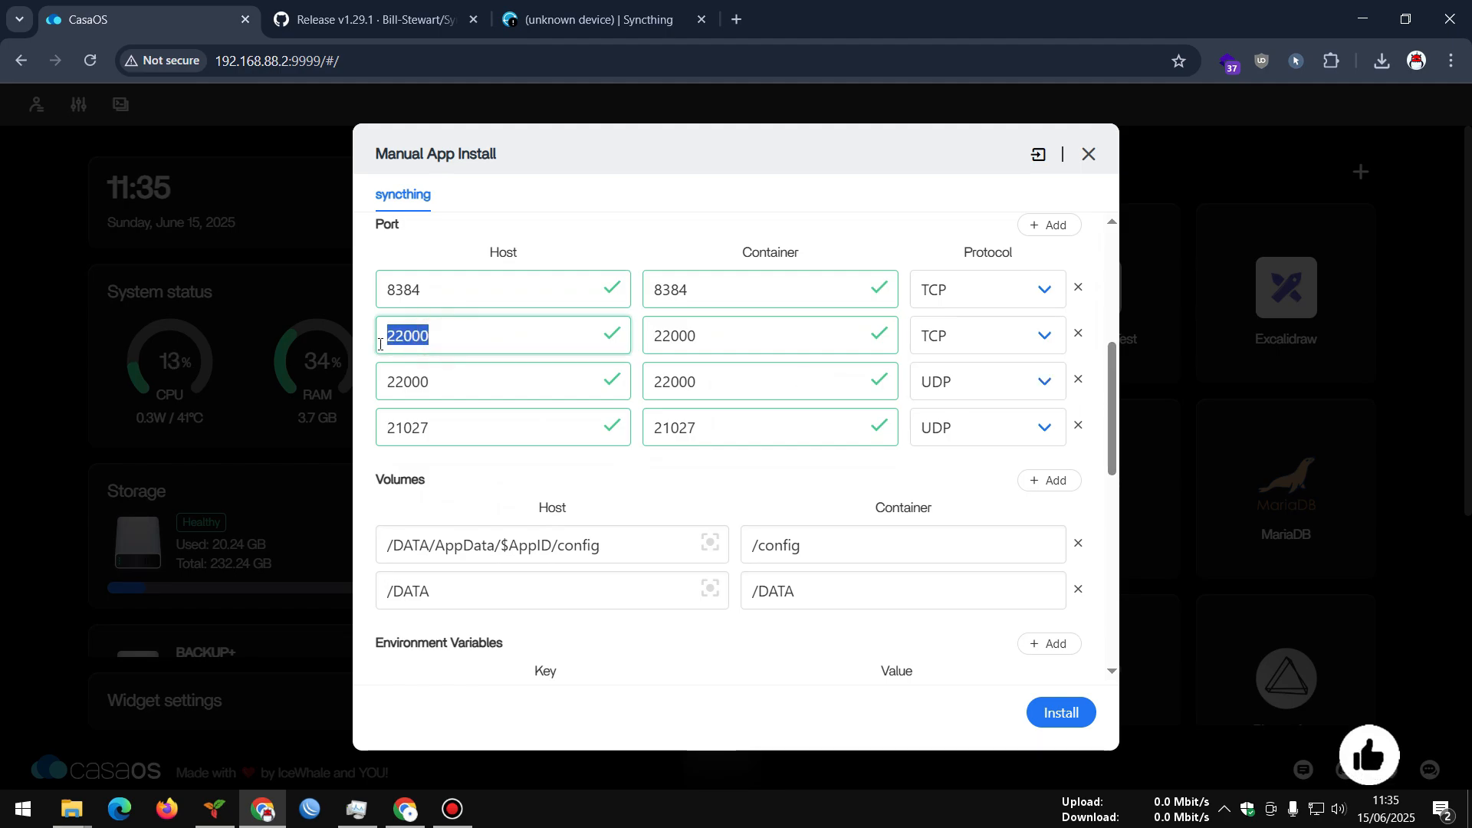
pyautogui.doubleClick(431, 385)
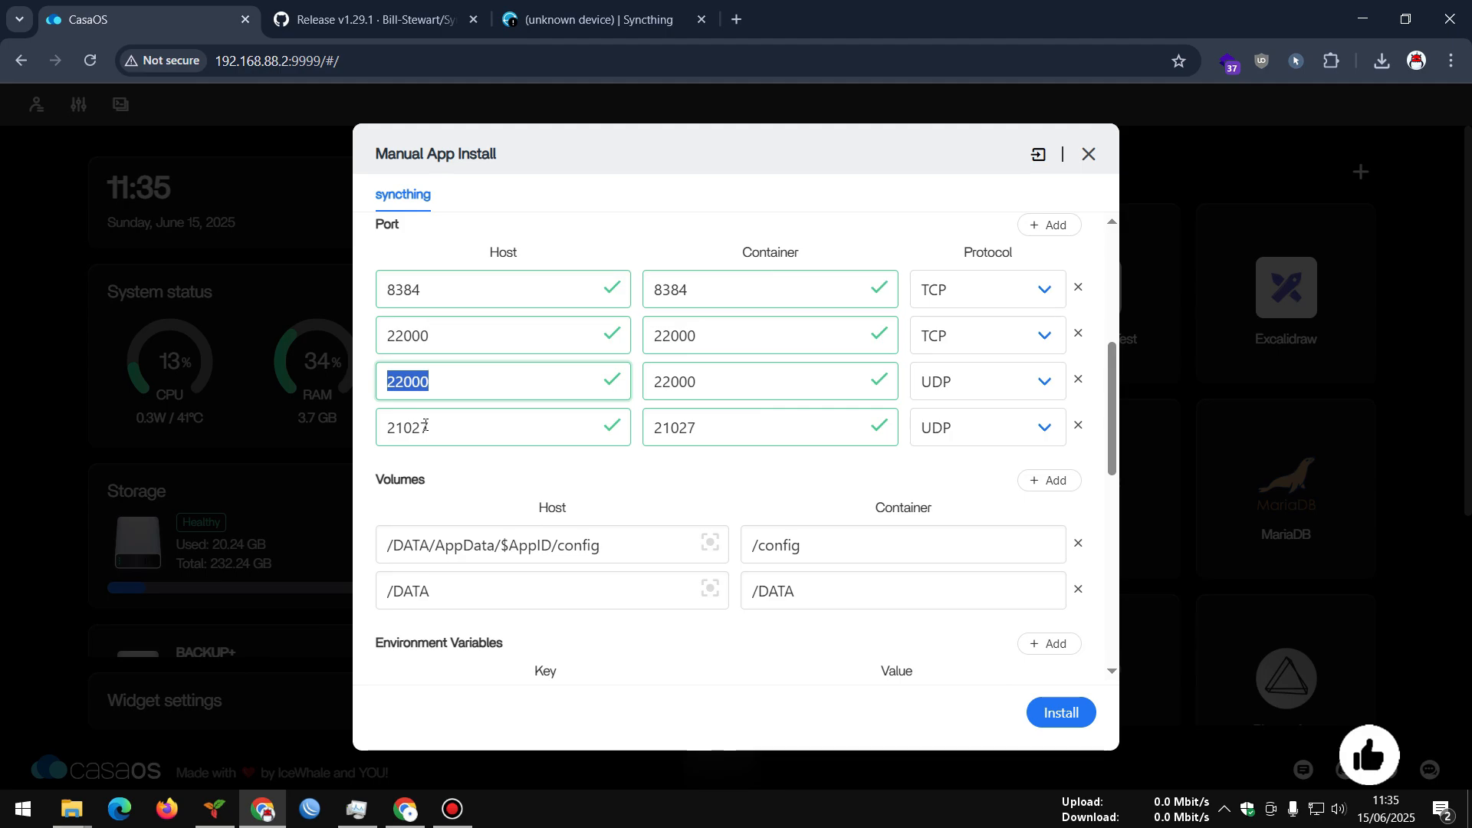
pyautogui.click(412, 335)
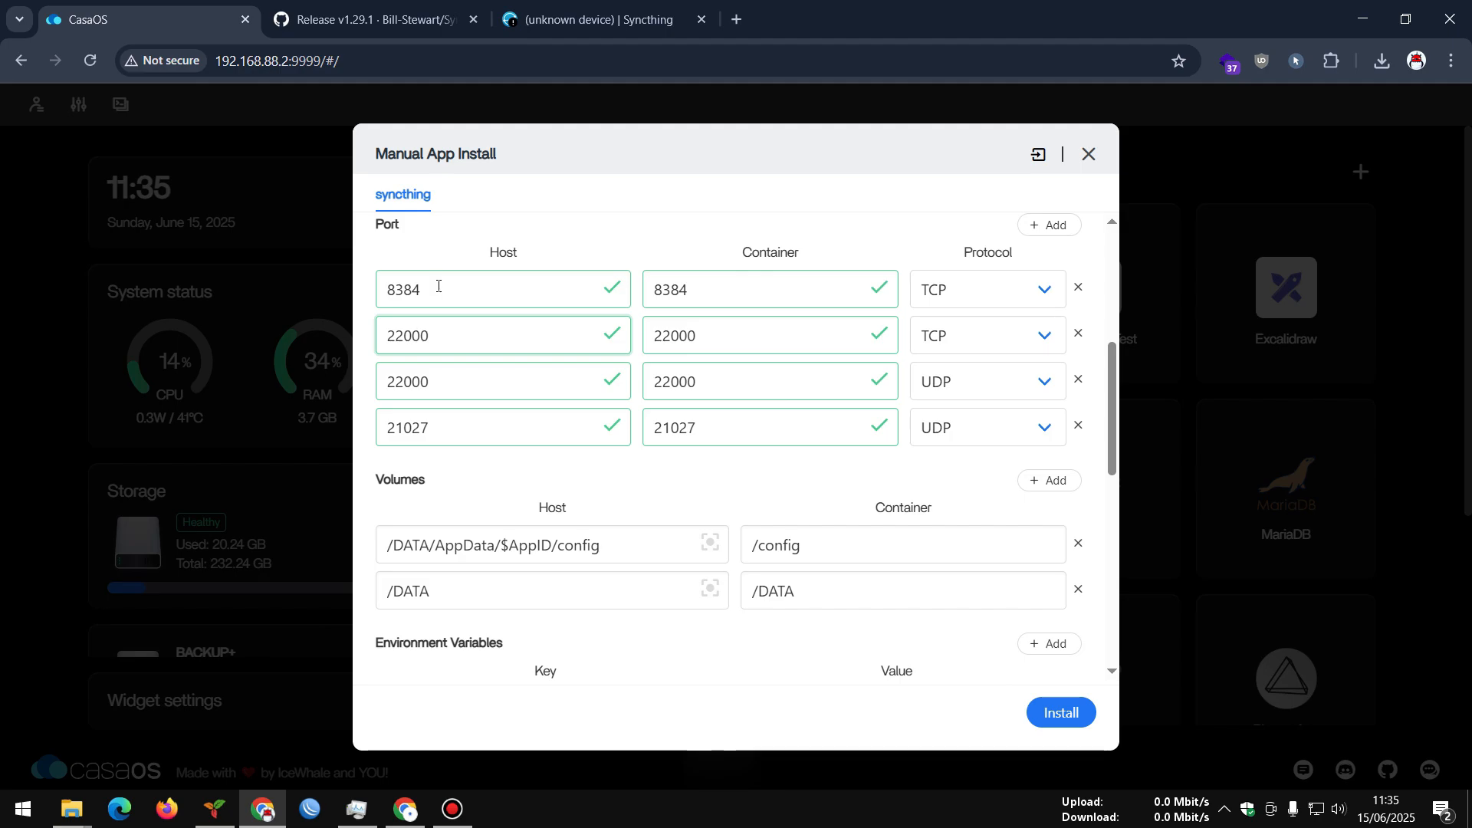
pyautogui.scroll(-3, 502, 440)
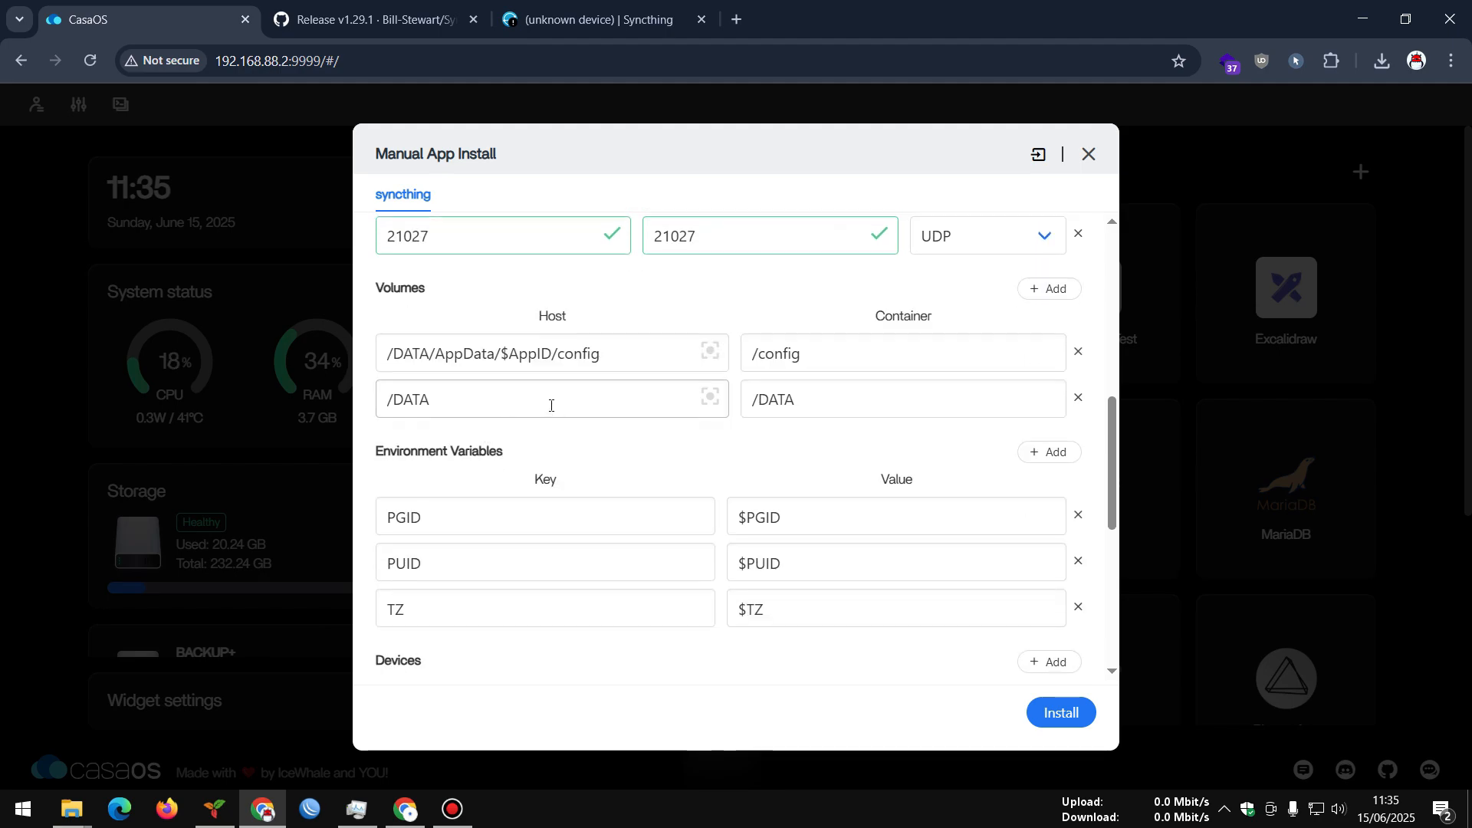
# Pick /DATA/AppData in the folder browser as the second volume's host path
pyautogui.moveTo(403, 399); pyautogui.dragTo(485, 405)
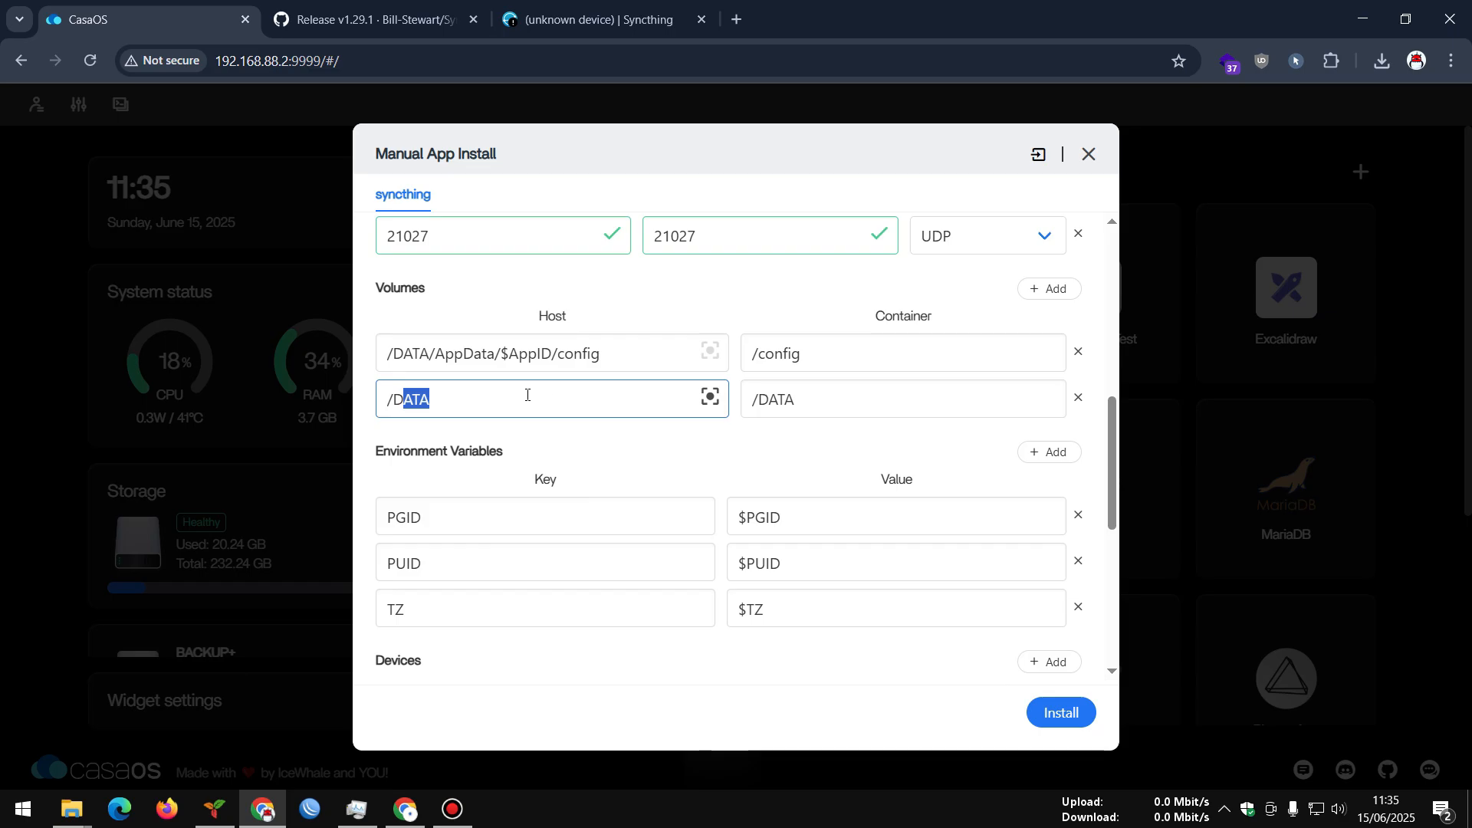
pyautogui.click(710, 396)
pyautogui.scroll(-5, 678, 538)
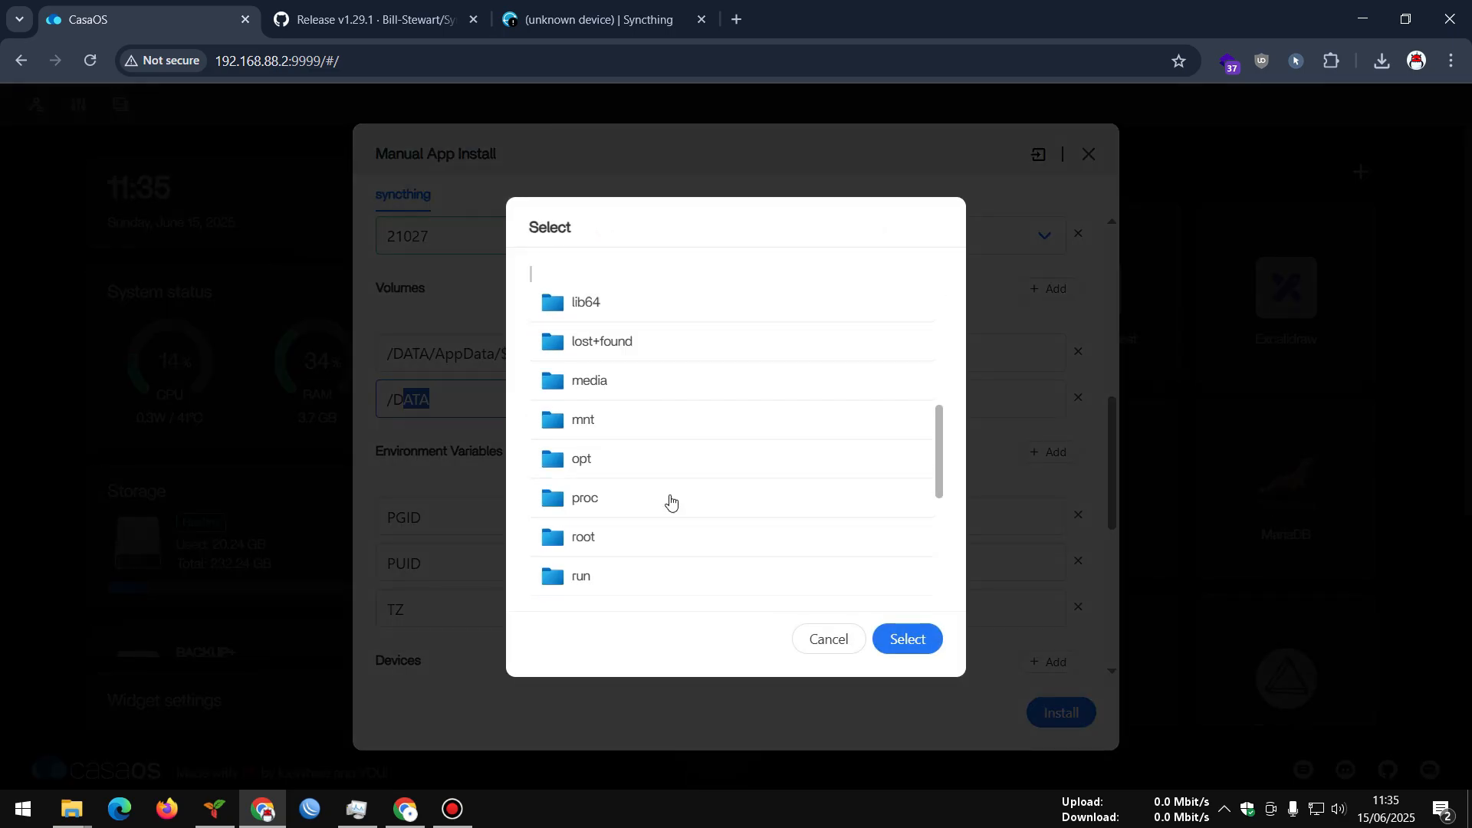
pyautogui.scroll(5, 670, 499)
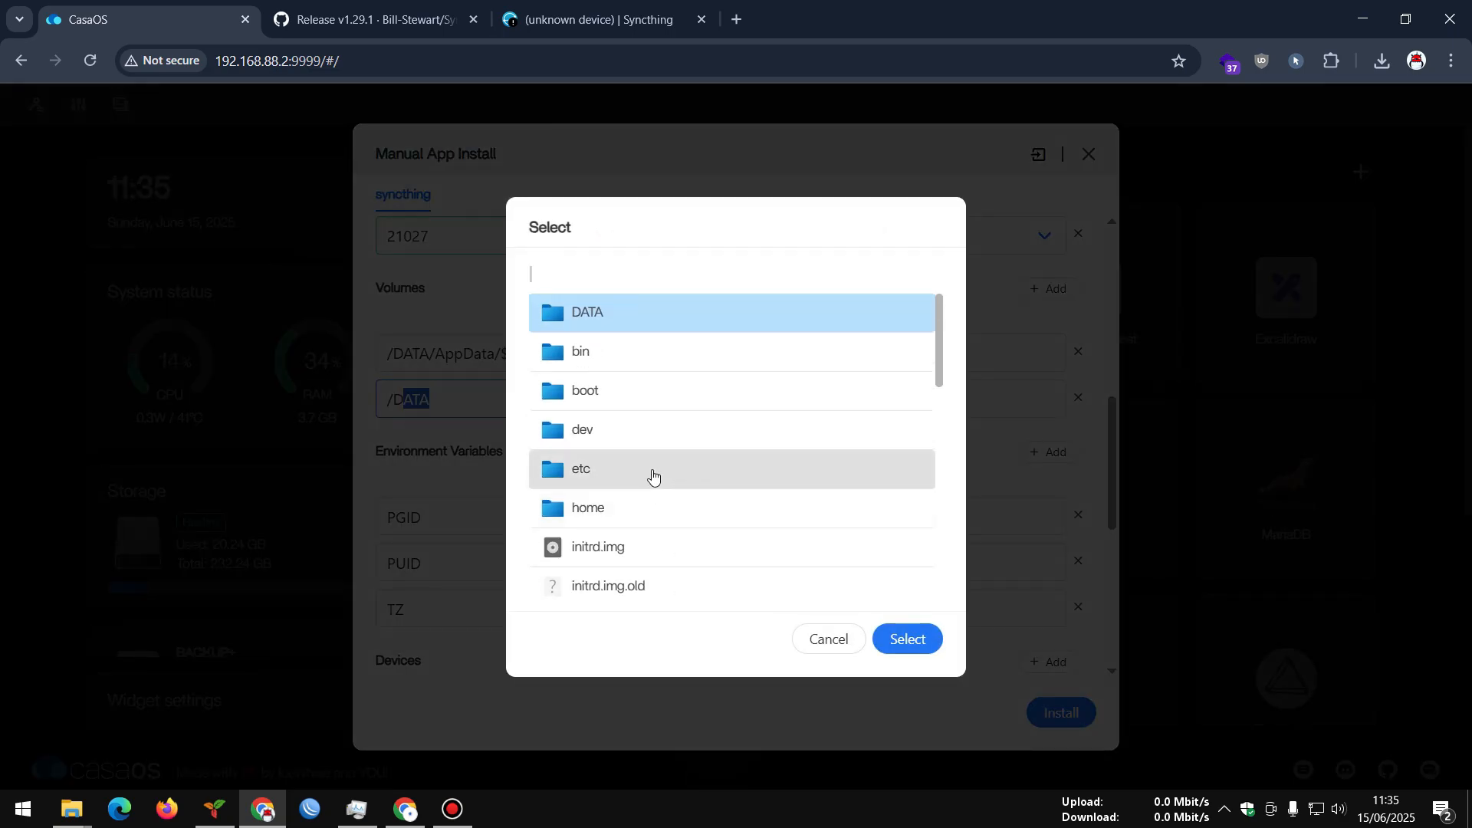
pyautogui.click(828, 640)
pyautogui.click(709, 398)
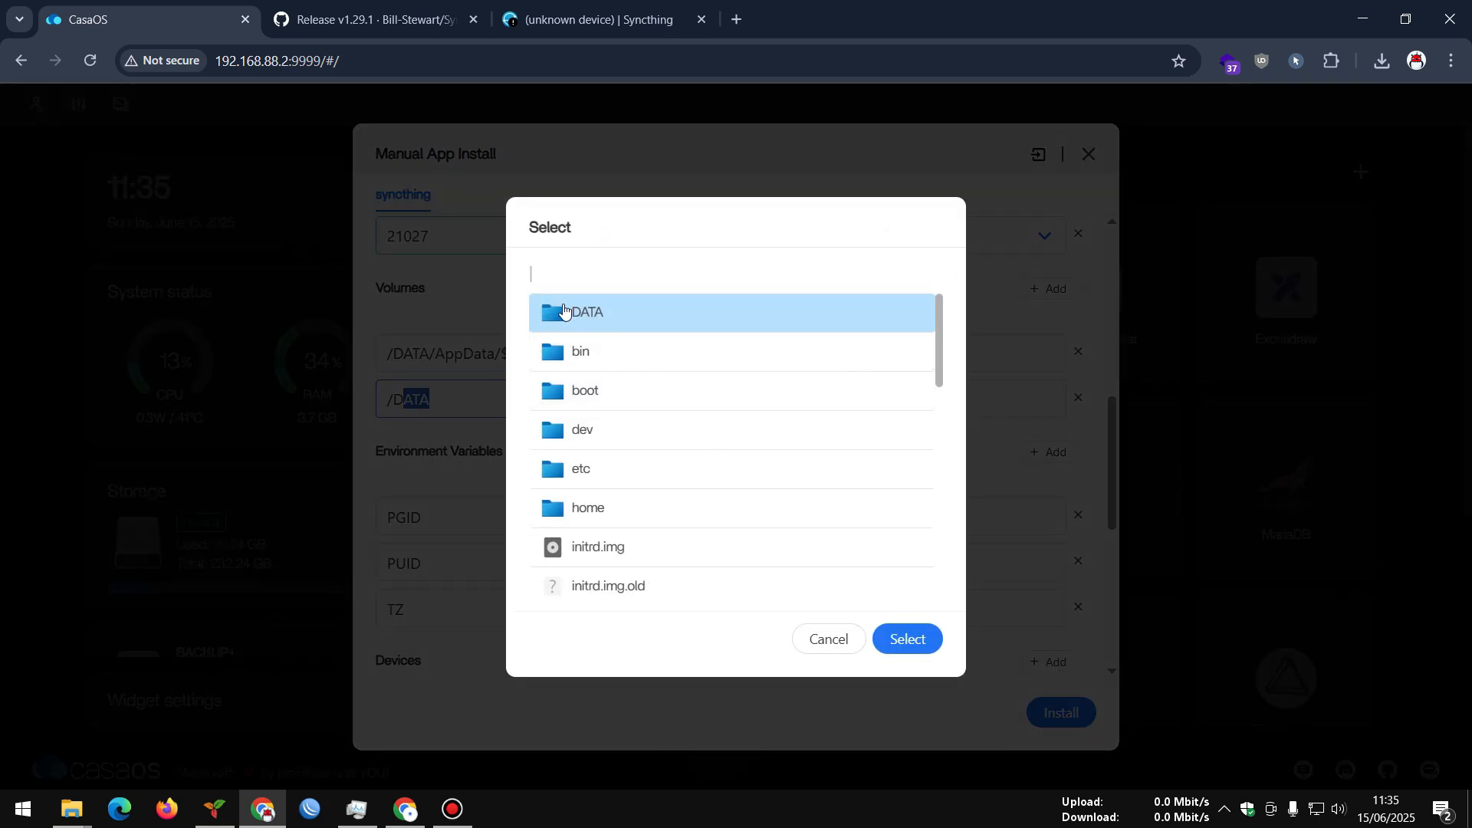
pyautogui.click(568, 314)
pyautogui.click(599, 324)
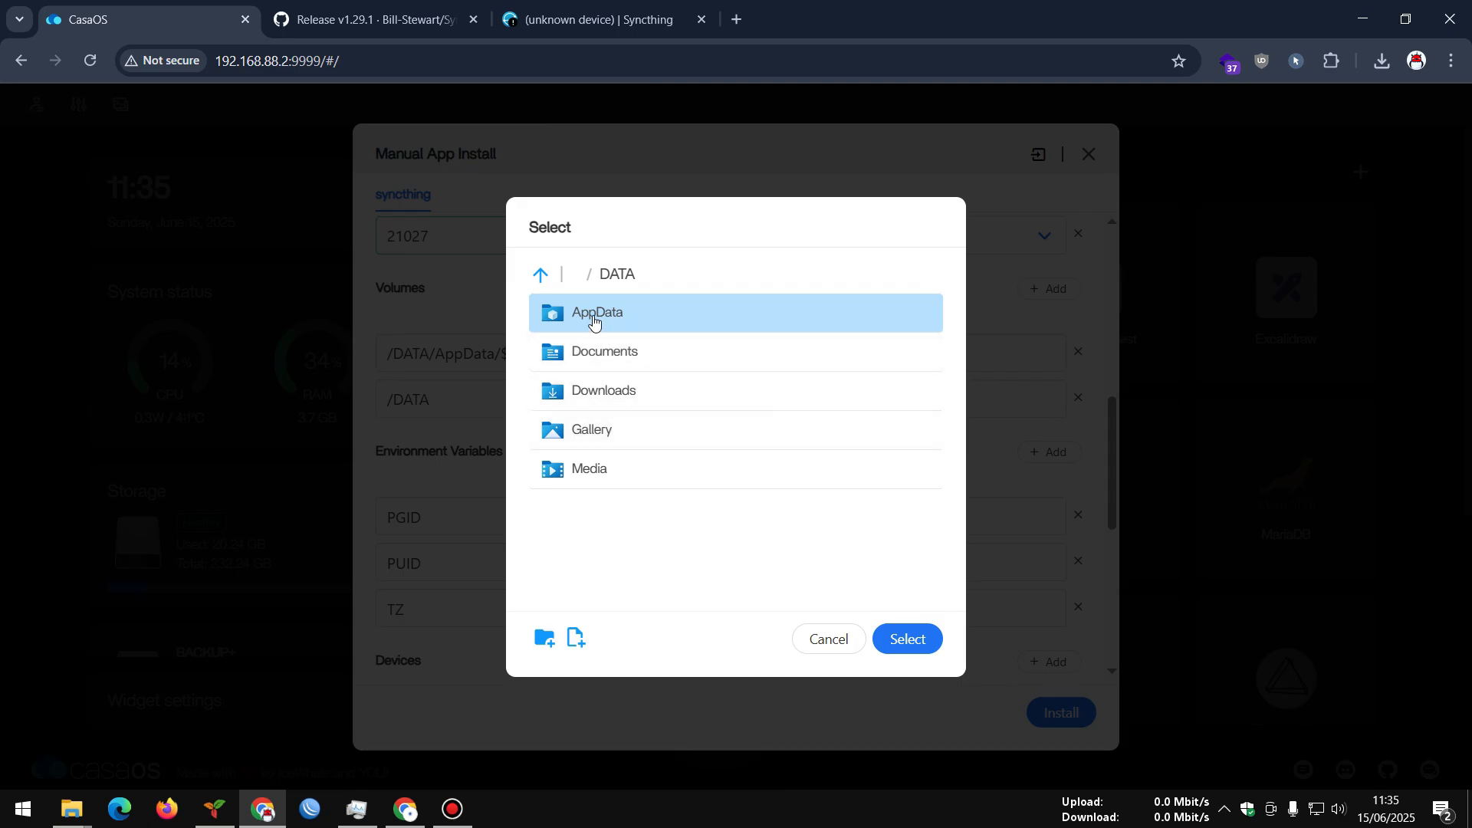
pyautogui.click(904, 641)
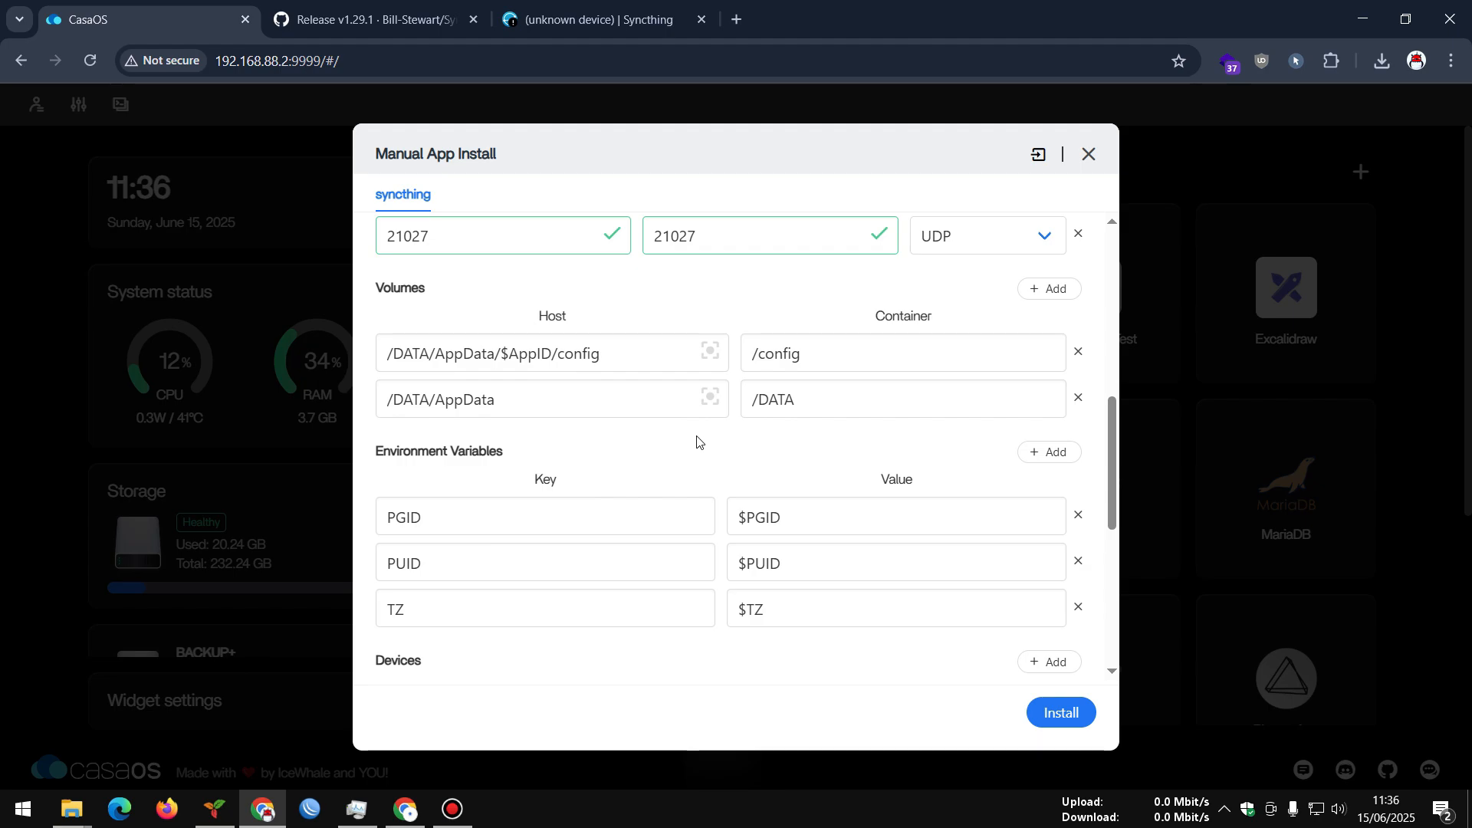
pyautogui.click(544, 353)
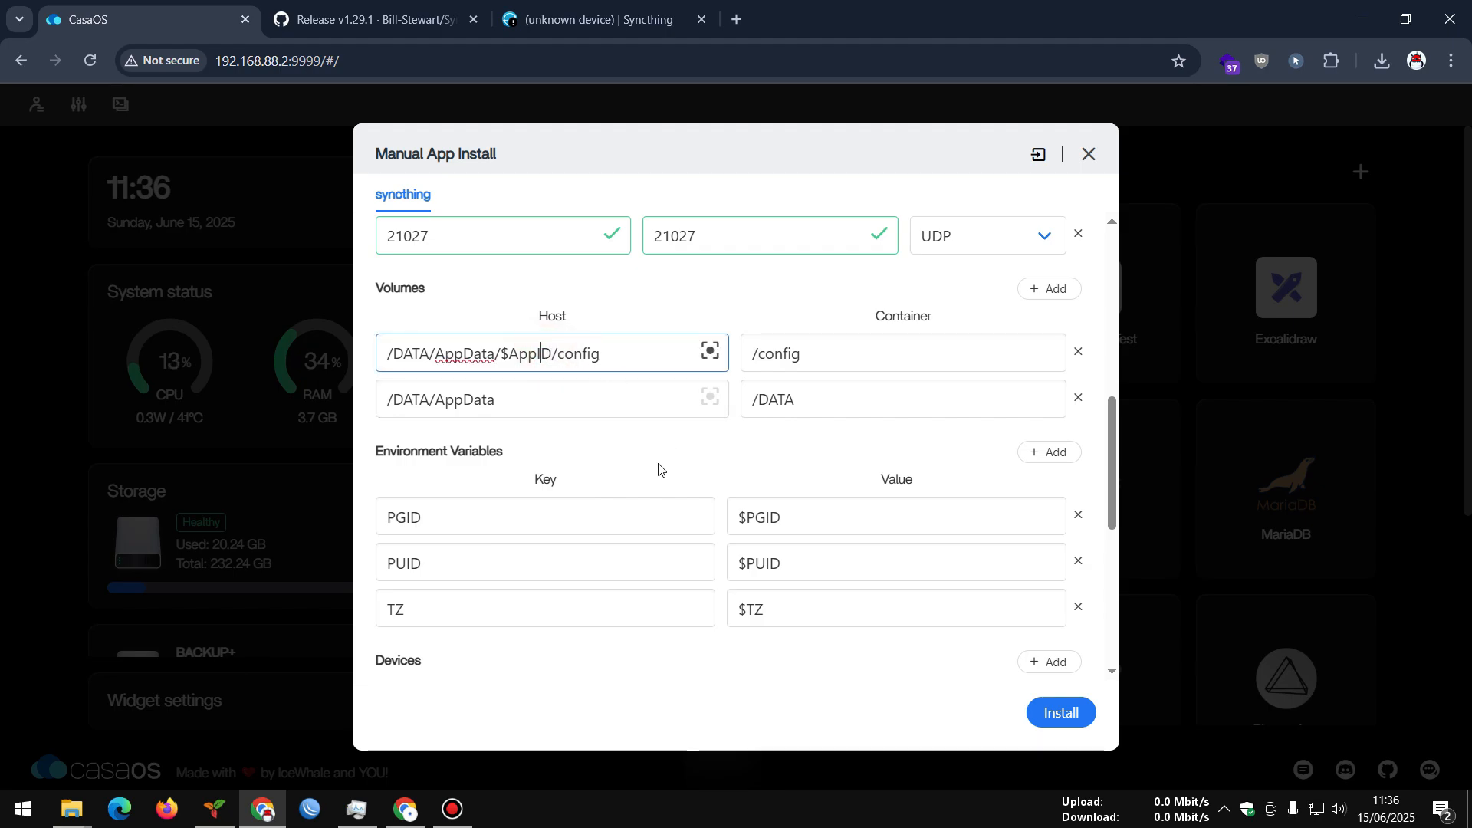
pyautogui.scroll(-1, 659, 469)
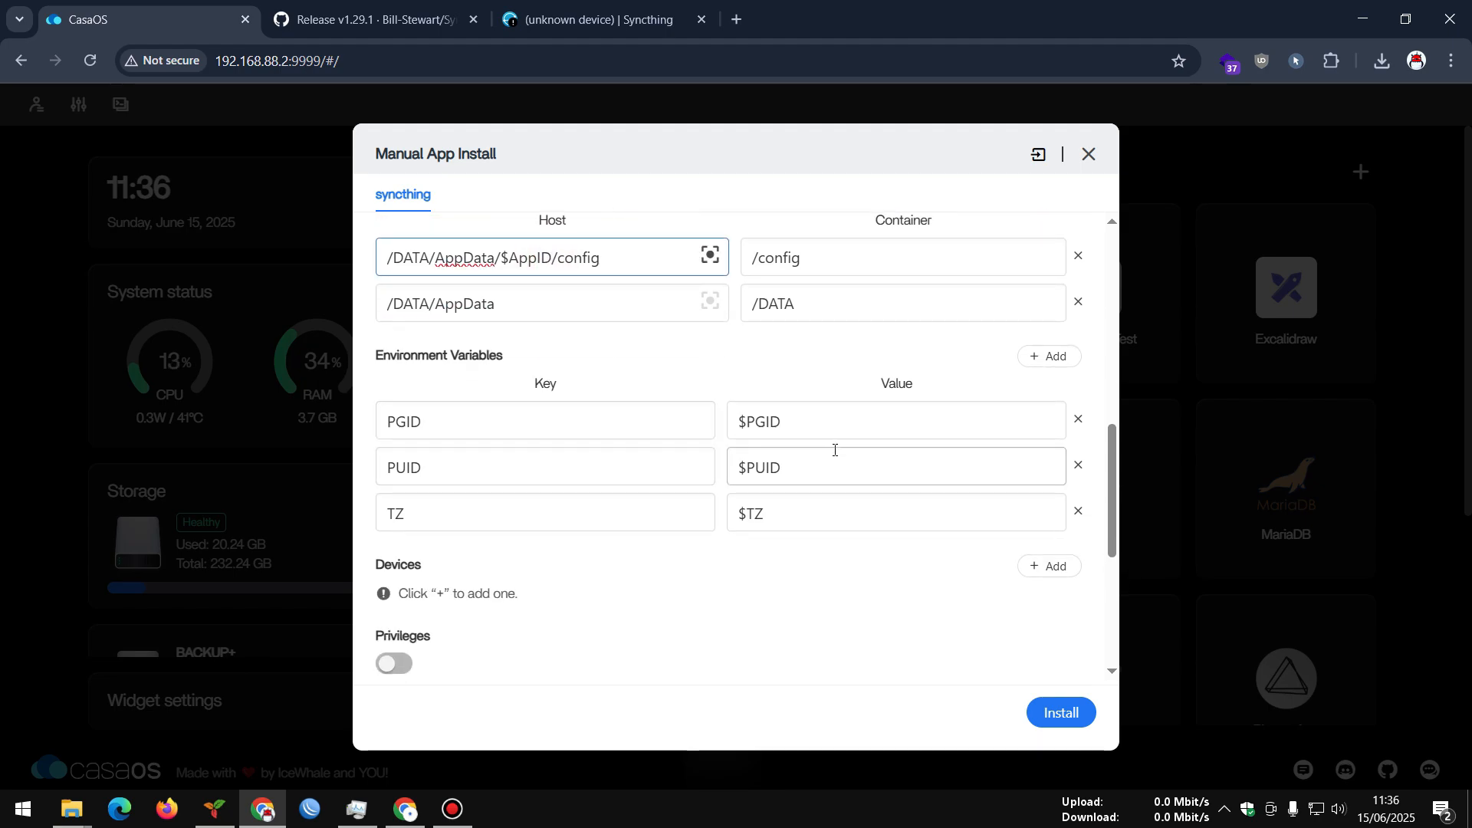
pyautogui.scroll(-4, 835, 450)
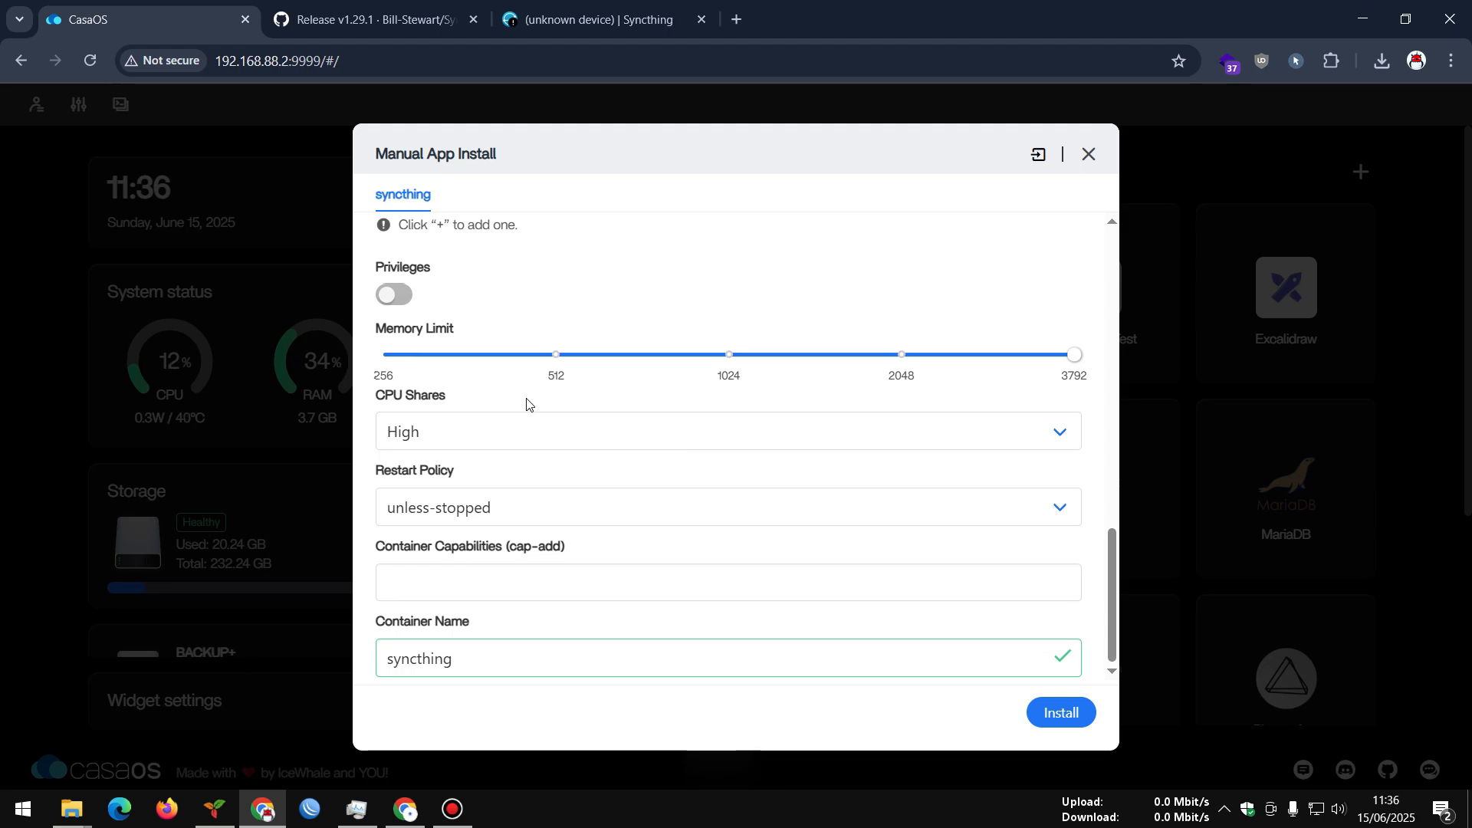
pyautogui.scroll(5, 640, 475)
pyautogui.scroll(-5, 640, 475)
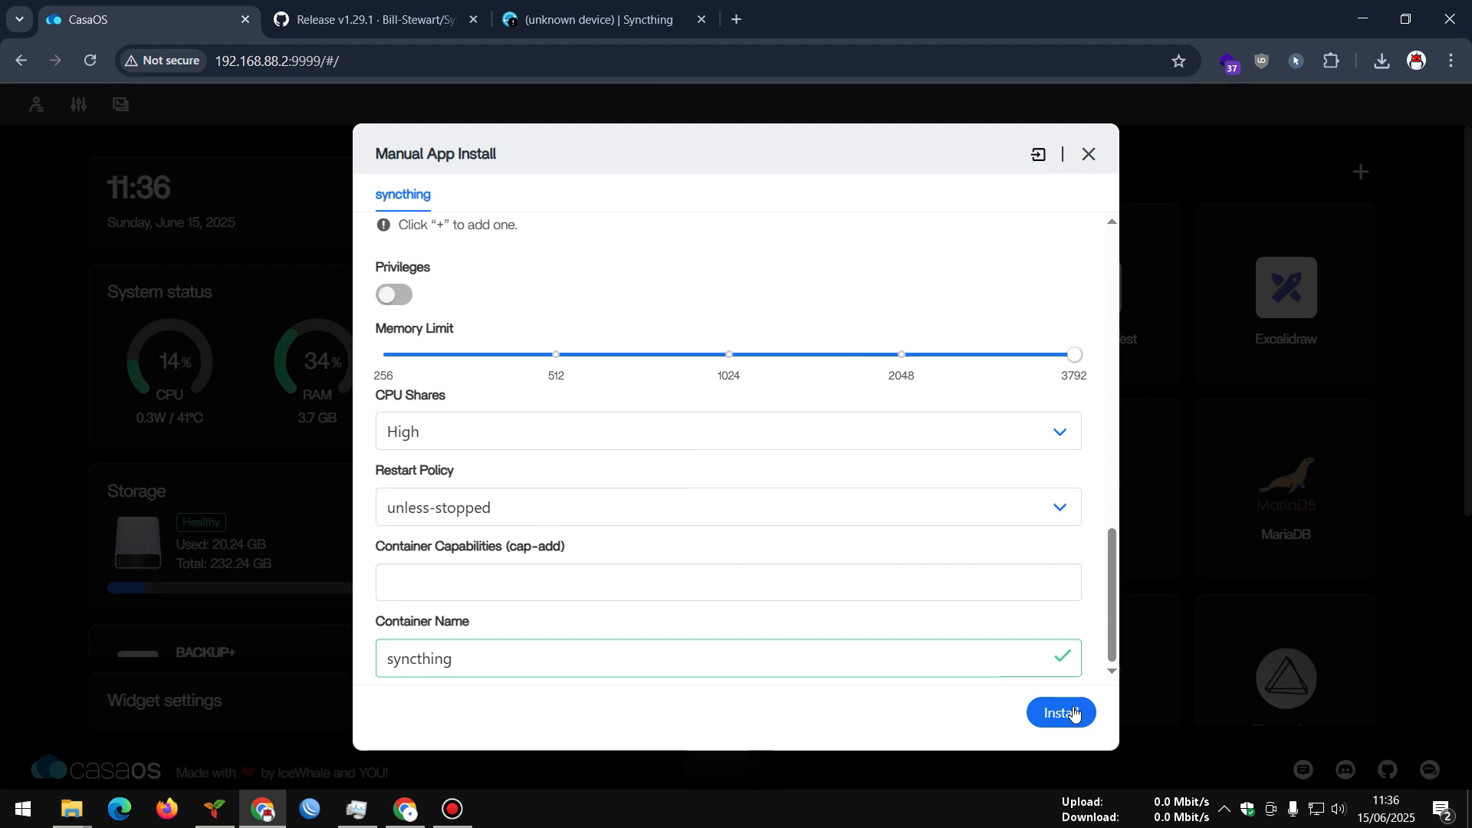
# Install the configured Syncthing container and wait until the dashboard returns
pyautogui.click(1073, 713)
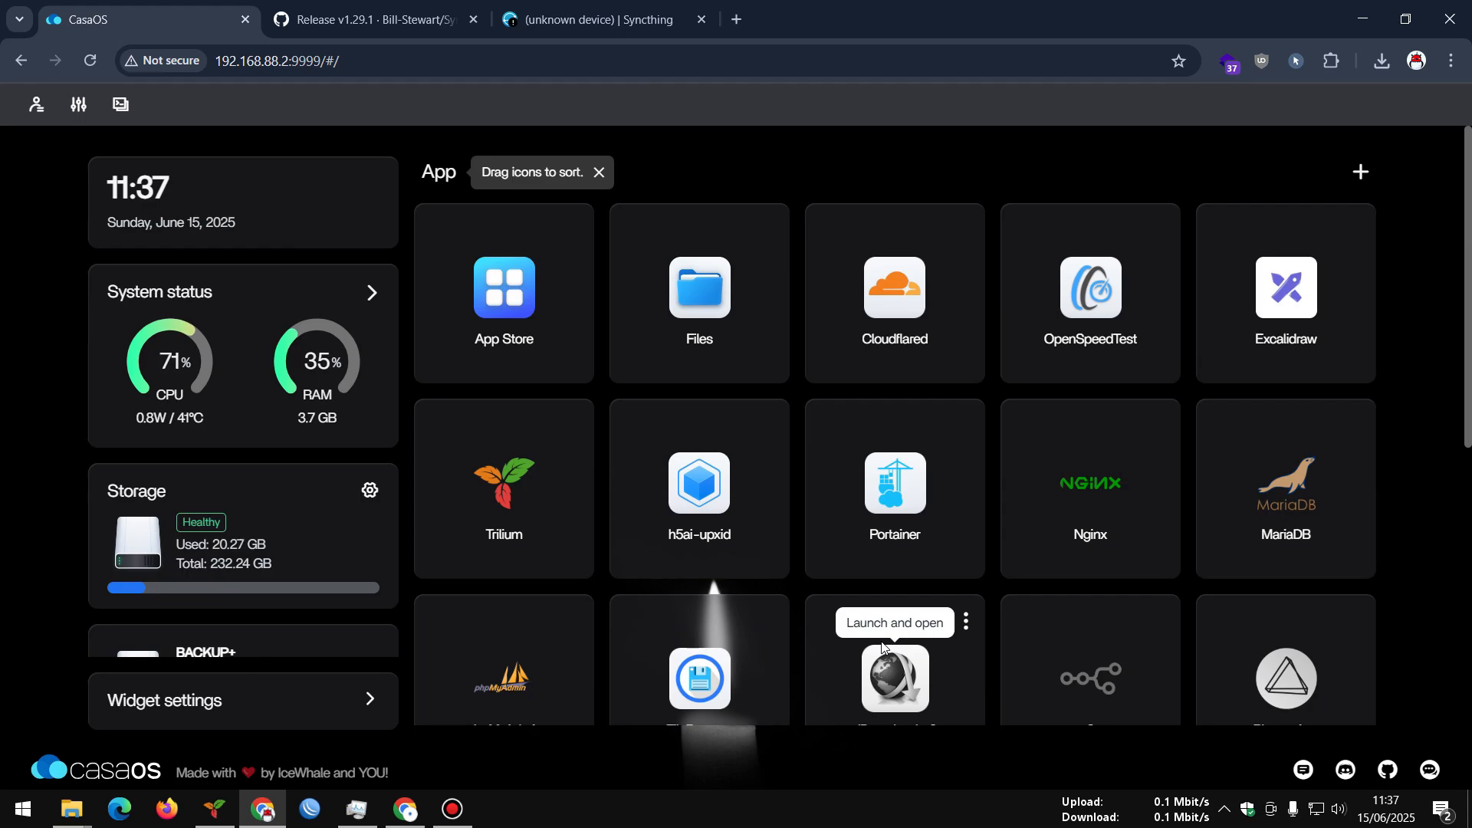
# Hide the Storage status widget through the CasaOS dashboard widget settings
pyautogui.scroll(-5, 733, 533)
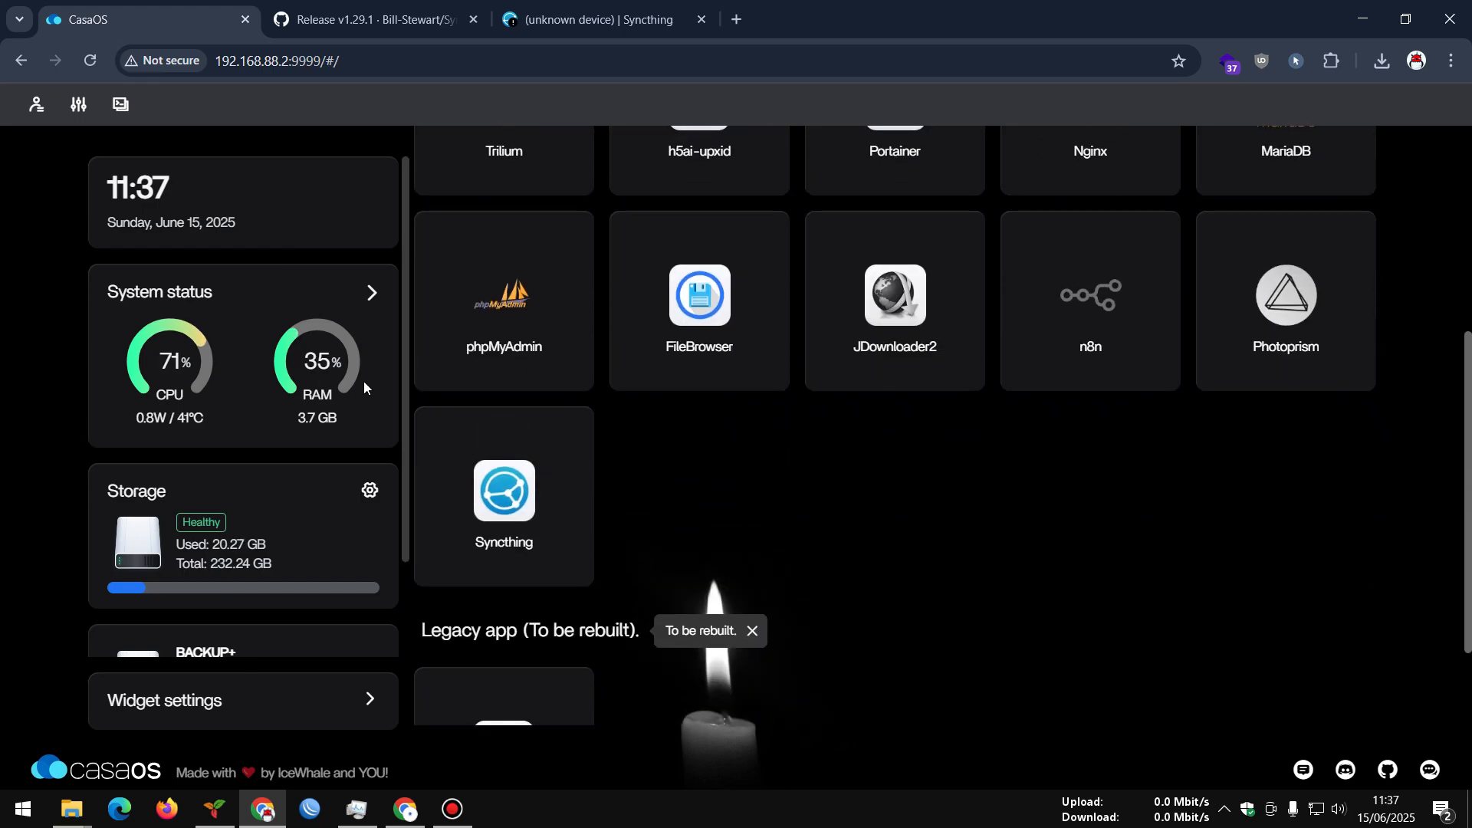
pyautogui.click(367, 698)
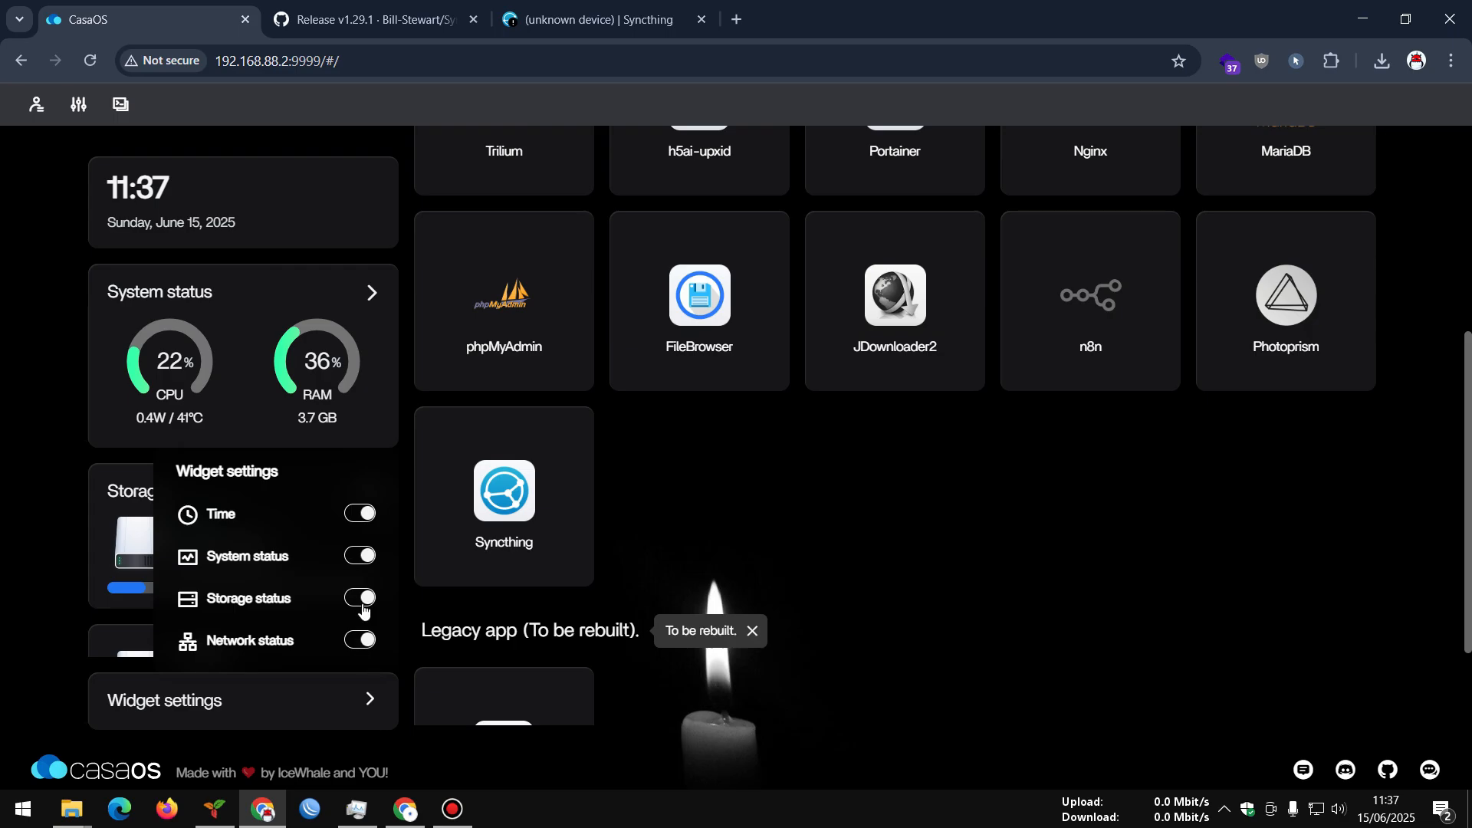
pyautogui.click(360, 598)
pyautogui.click(730, 544)
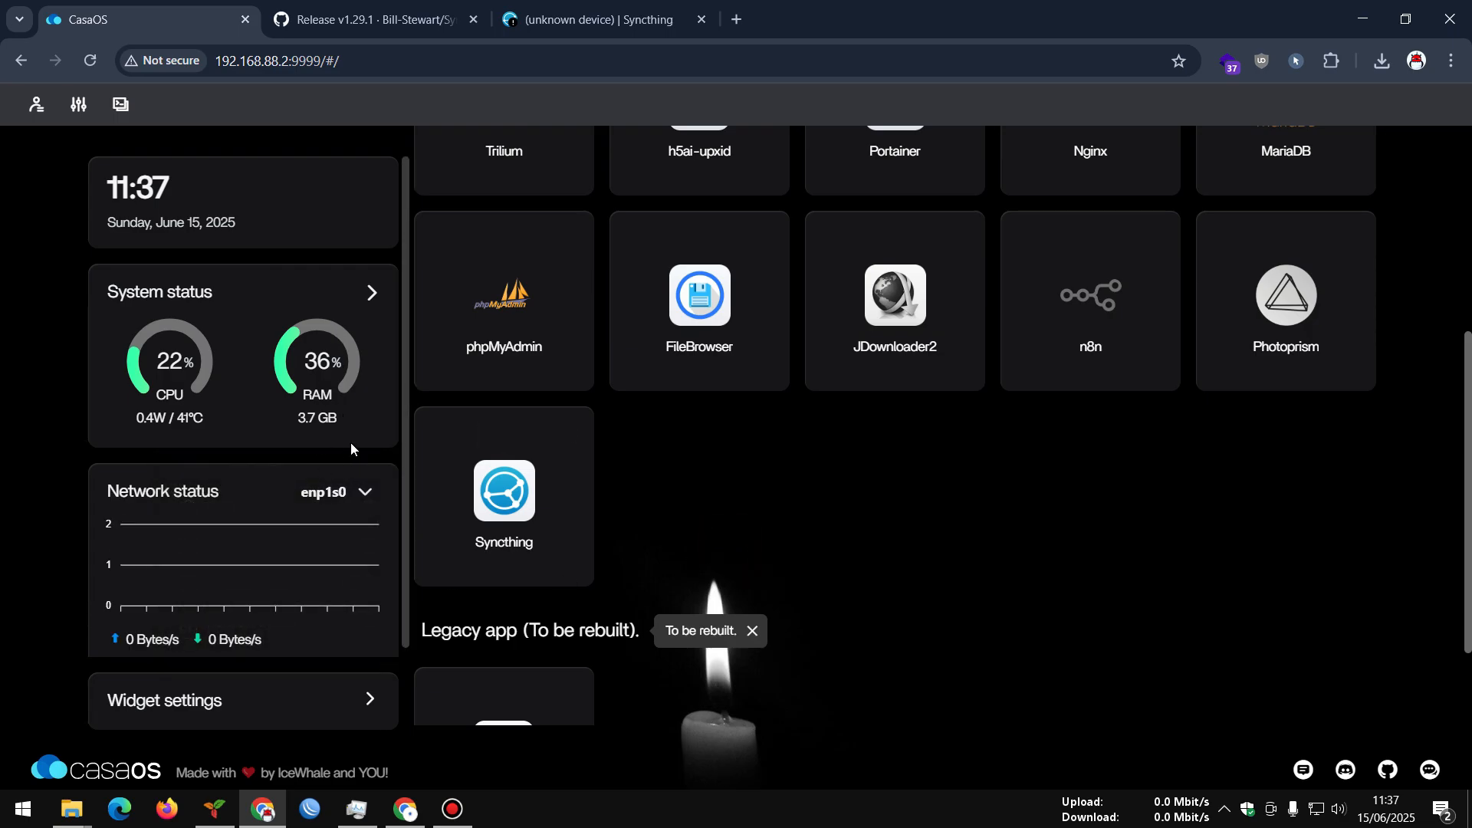
# Expand System status and list per-app RAM usage, showing syncthing at about 28 MB
pyautogui.click(370, 294)
pyautogui.scroll(-3, 227, 494)
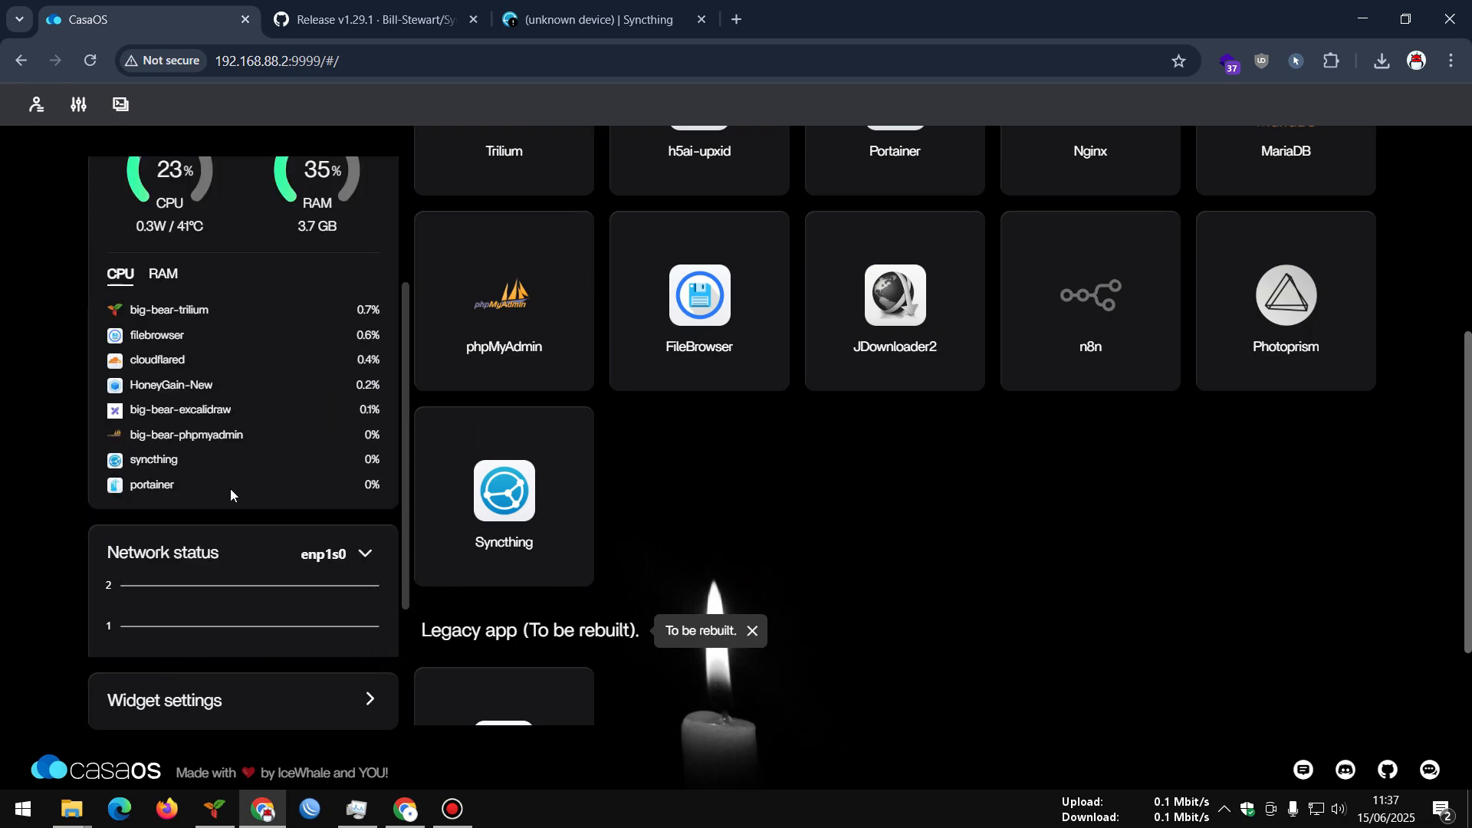
pyautogui.moveTo(127, 460); pyautogui.dragTo(239, 464)
pyautogui.scroll(3, 238, 460)
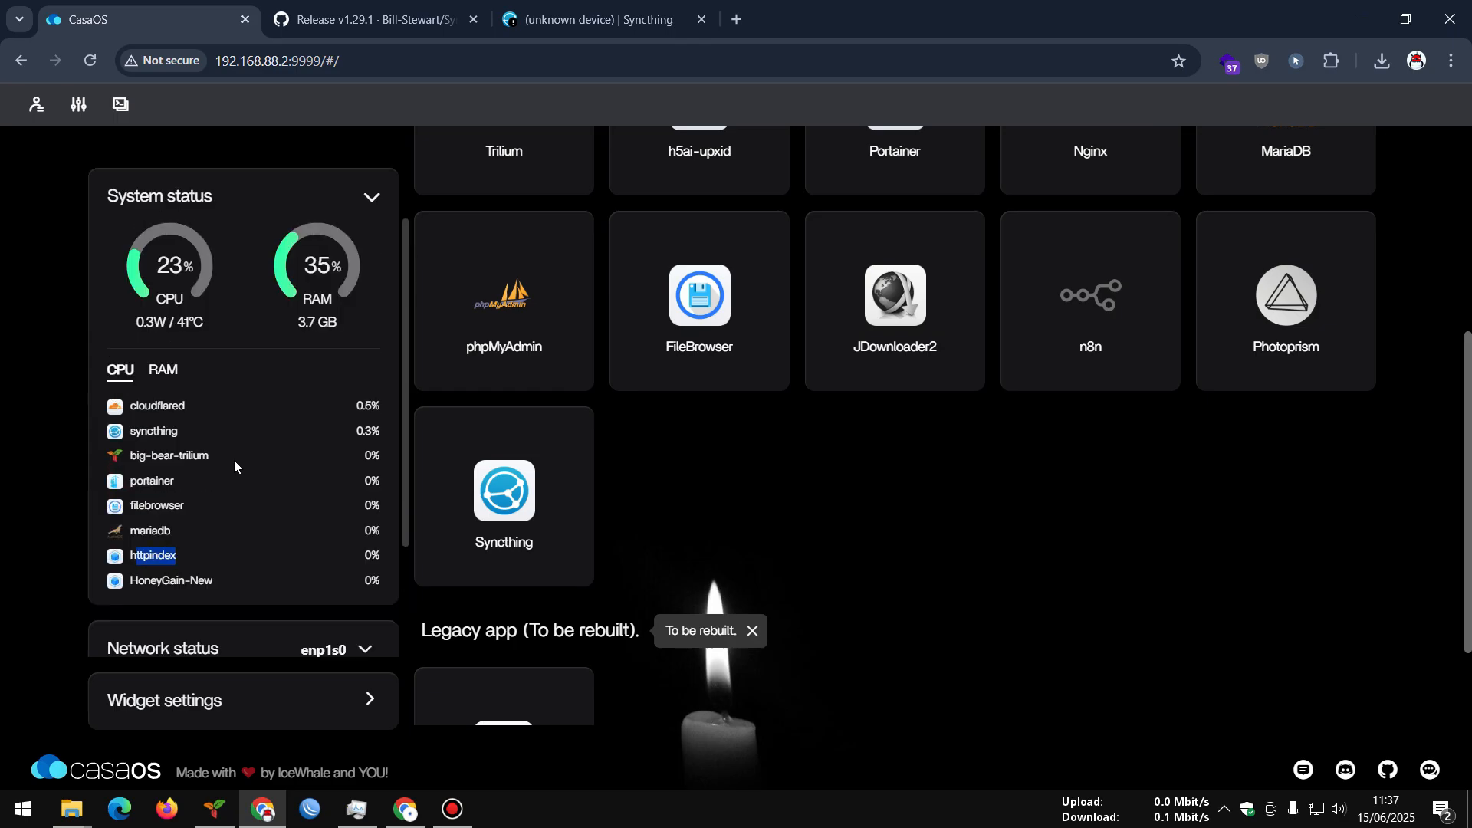
pyautogui.click(161, 469)
pyautogui.scroll(-2, 258, 499)
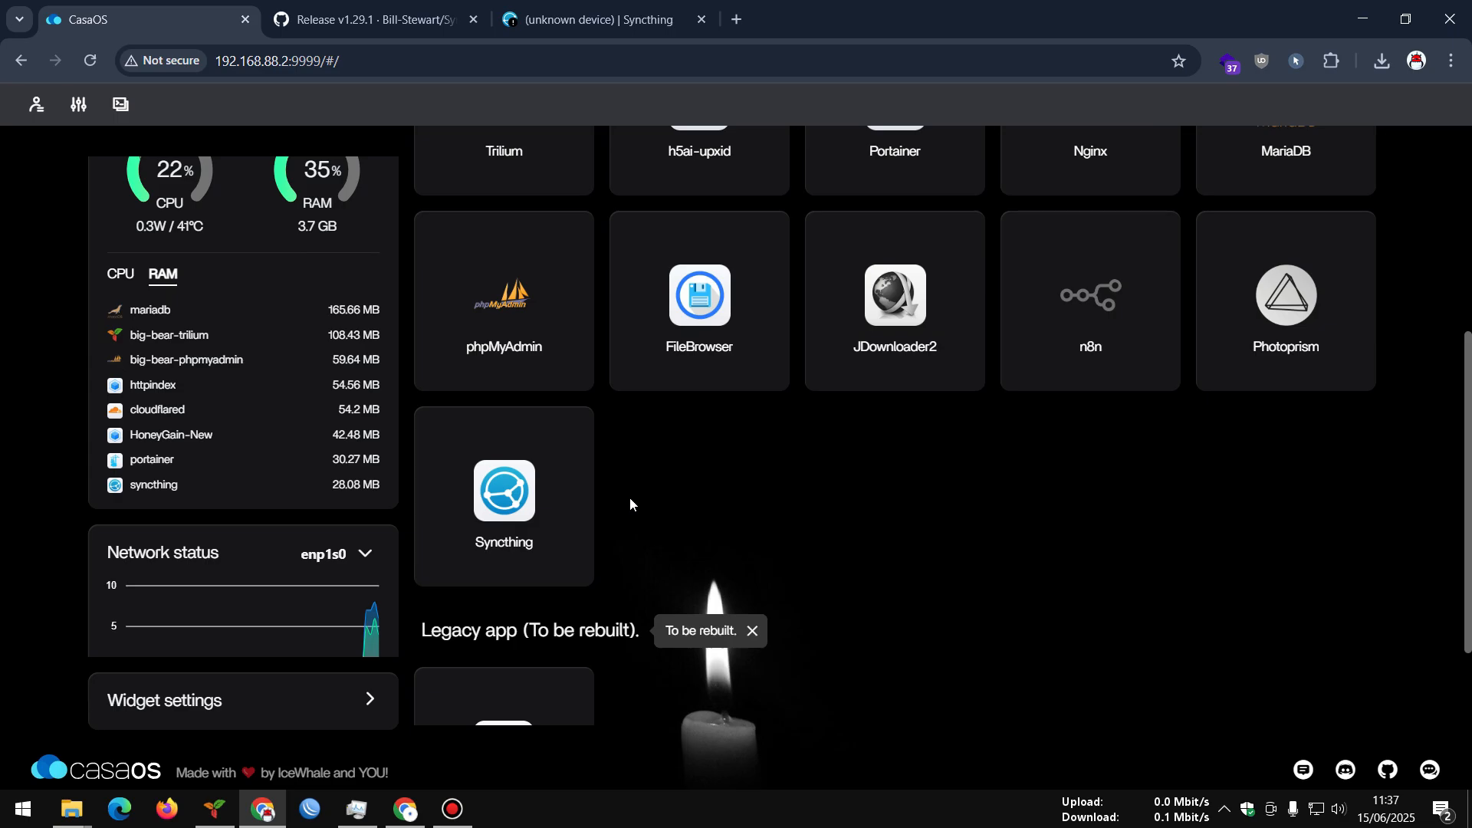
# Check the Syncthing tile's tips, then launch its web interface on port 8384
pyautogui.click(574, 434)
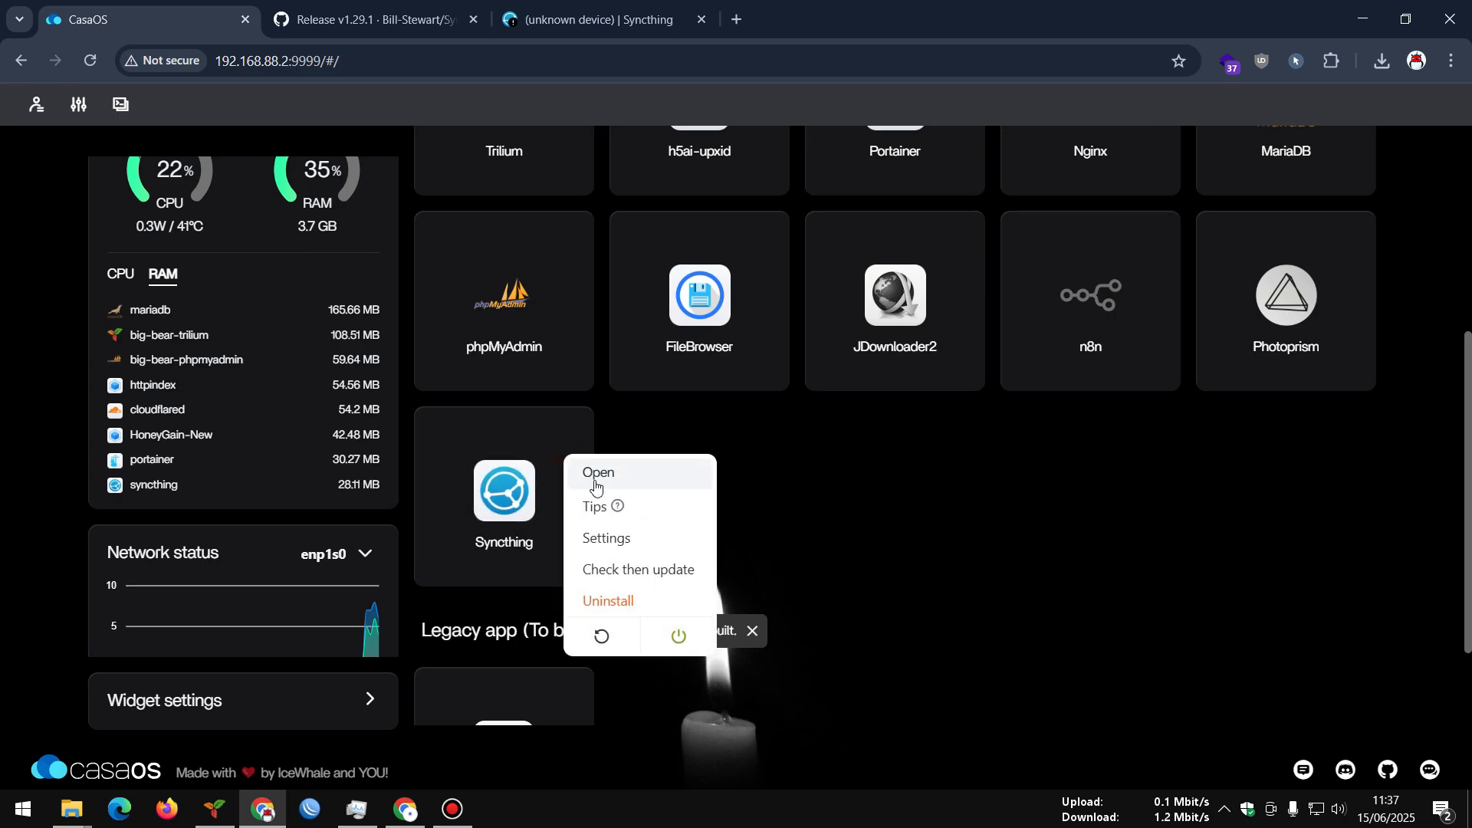
pyautogui.click(595, 508)
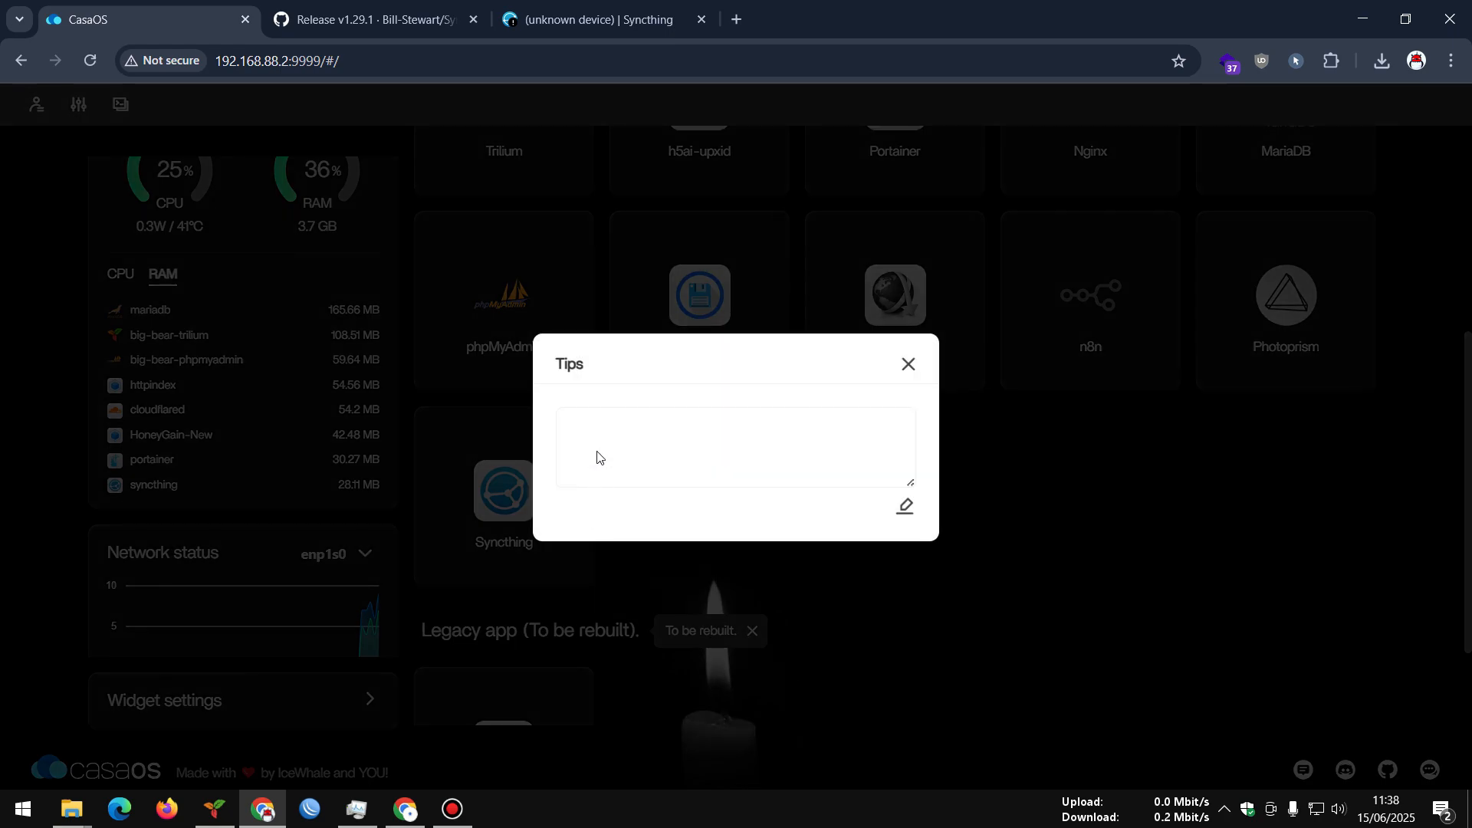
pyautogui.click(597, 455)
pyautogui.click(906, 365)
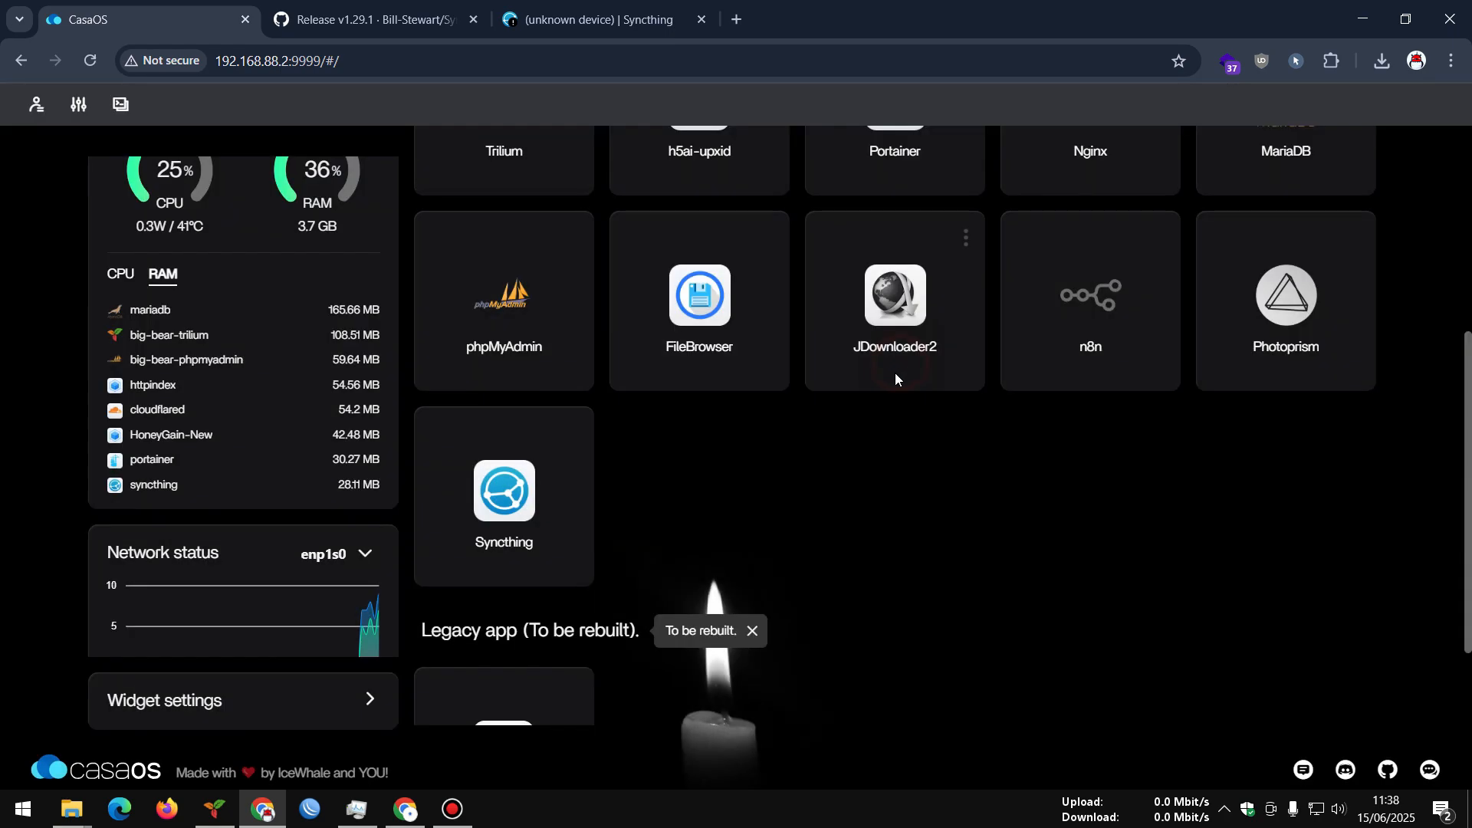
pyautogui.click(582, 434)
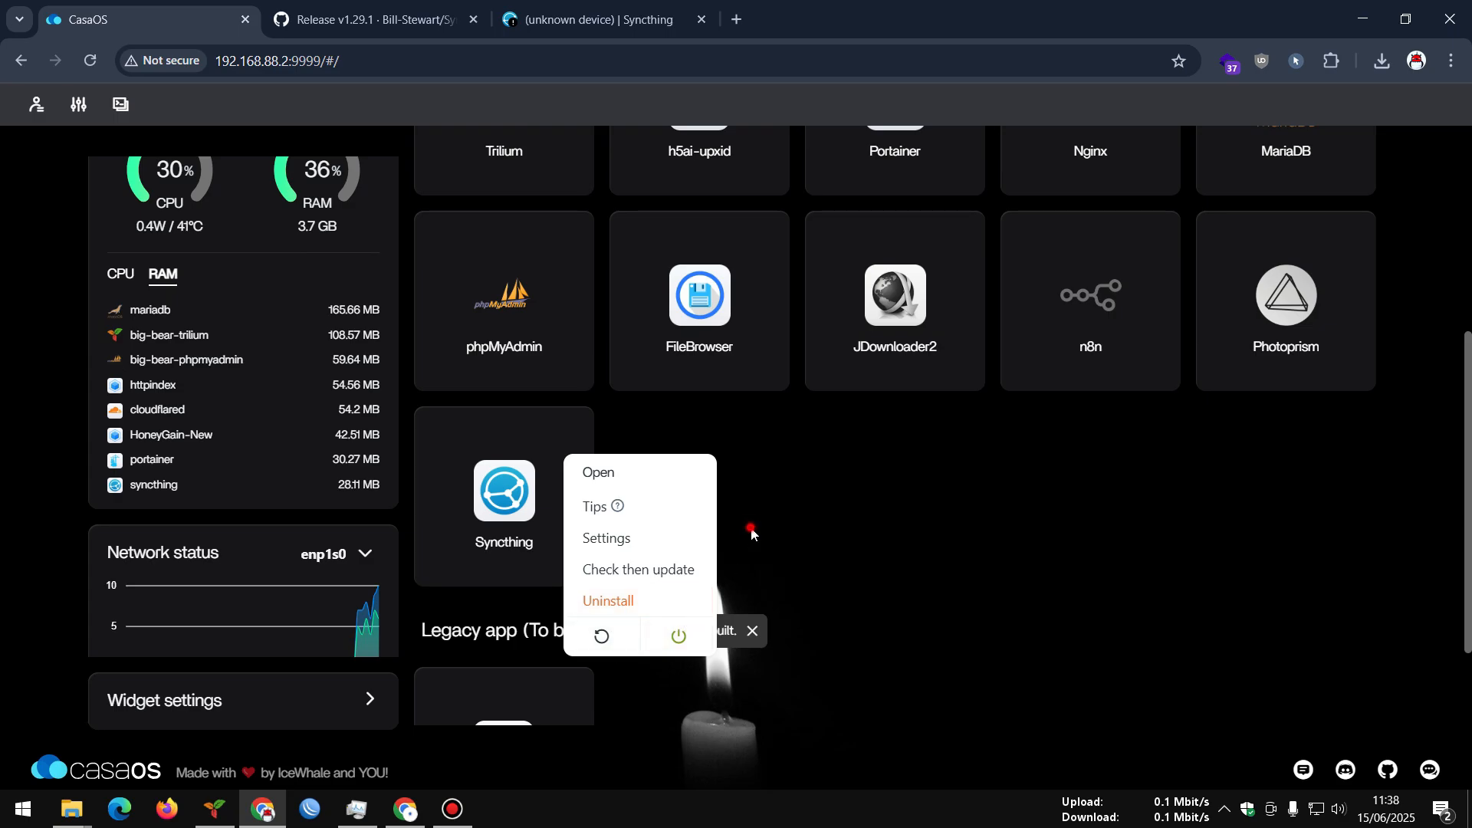
pyautogui.click(513, 487)
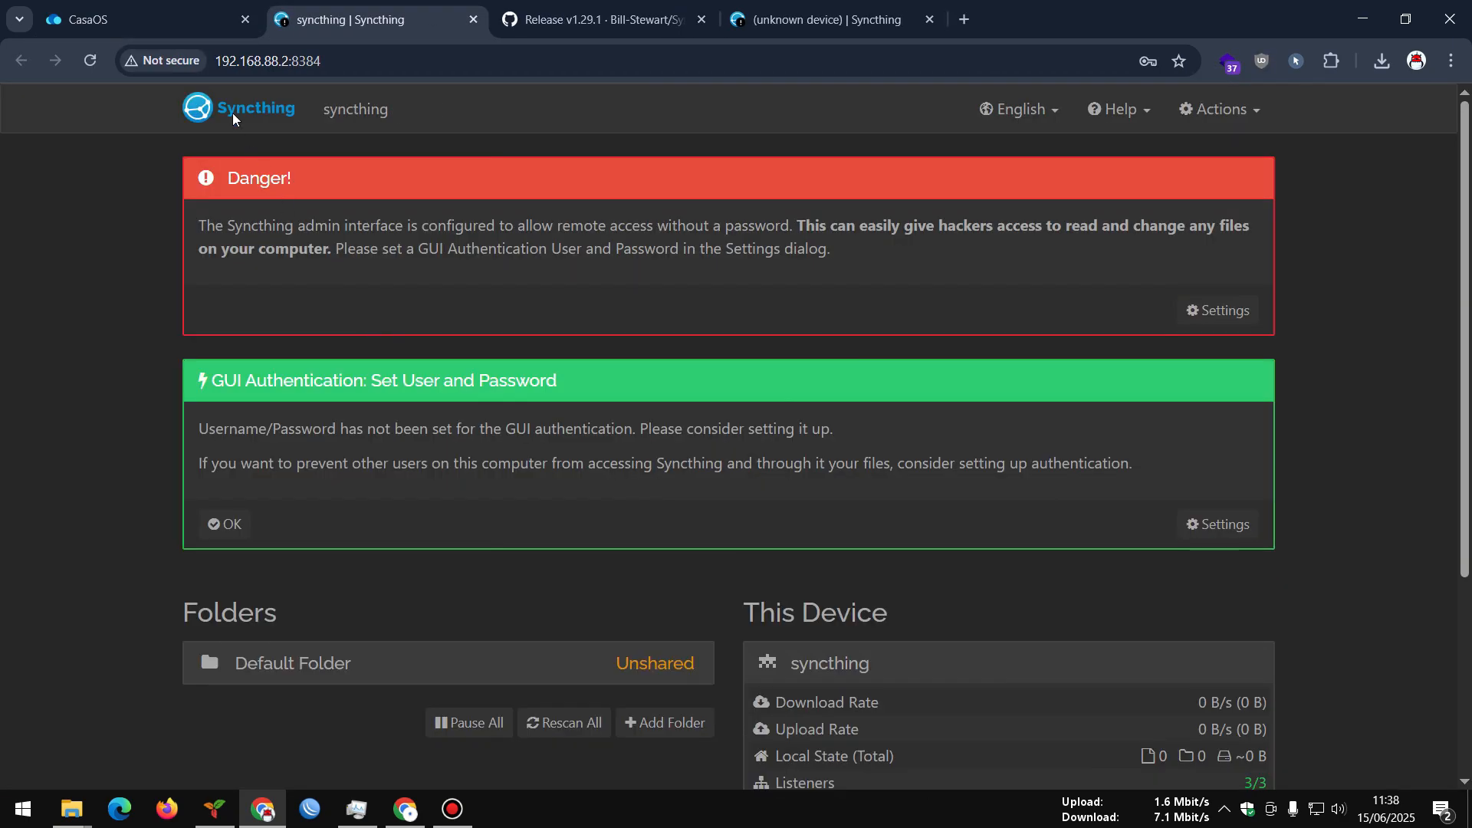
# On the server's Syncthing page, answer No to Allow Anonymous Usage Reporting
pyautogui.click(170, 7)
pyautogui.click(350, 20)
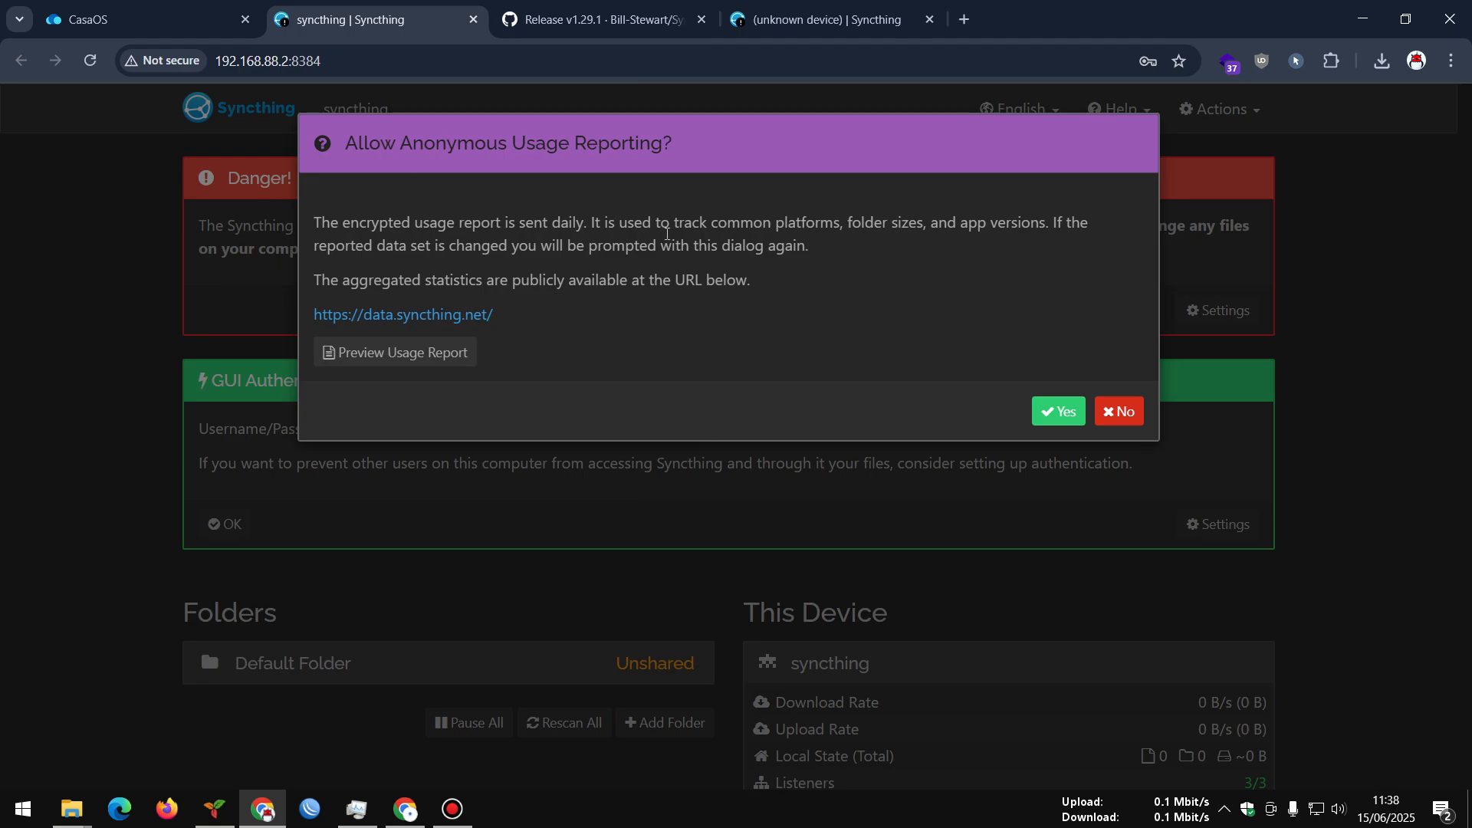
pyautogui.click(1118, 411)
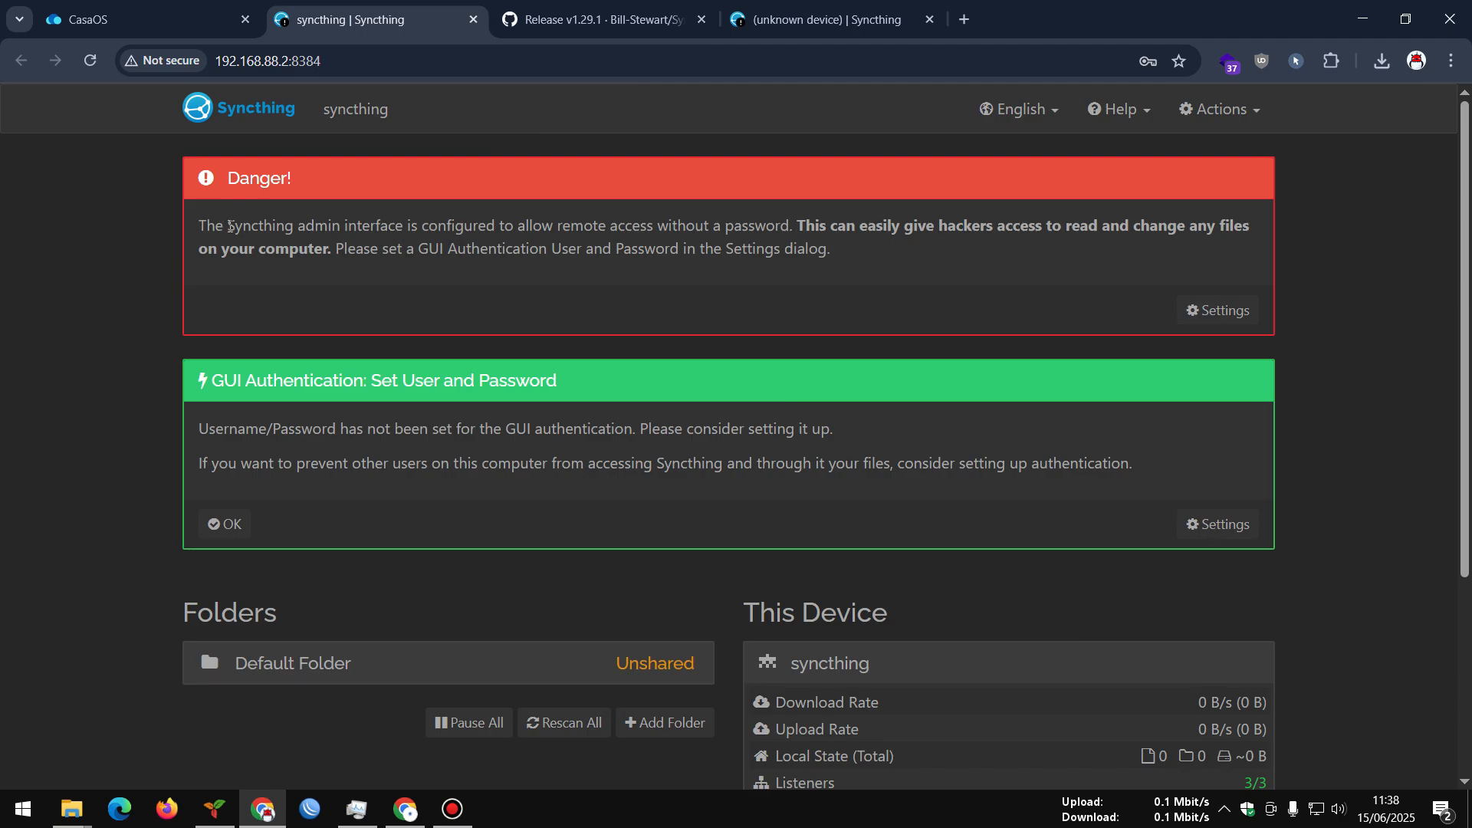
pyautogui.moveTo(265, 225); pyautogui.dragTo(776, 232)
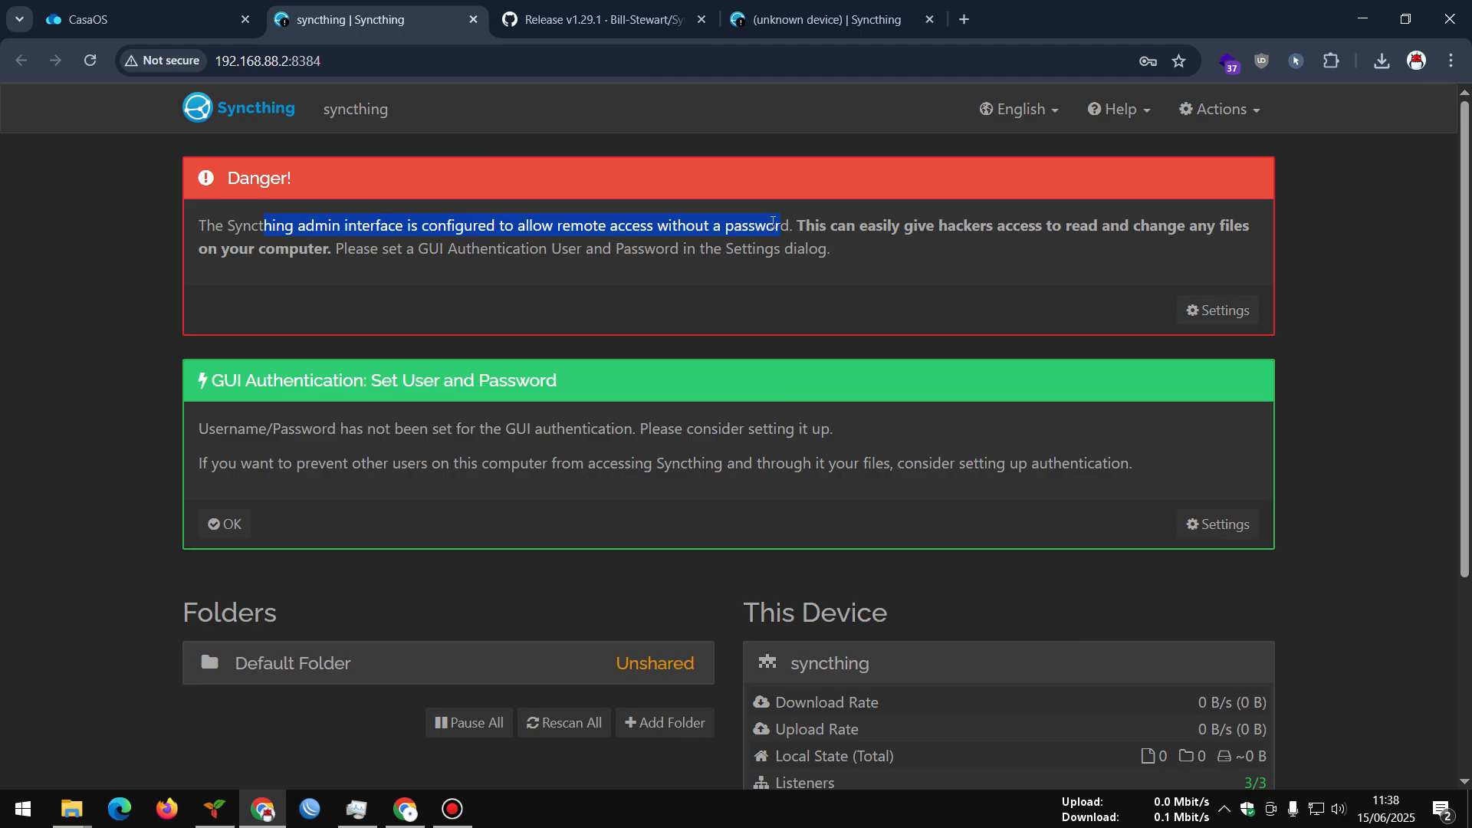
pyautogui.click(835, 234)
# Rename the server's Syncthing device from syncthing to 'Server UPXID' in Settings
pyautogui.click(1212, 310)
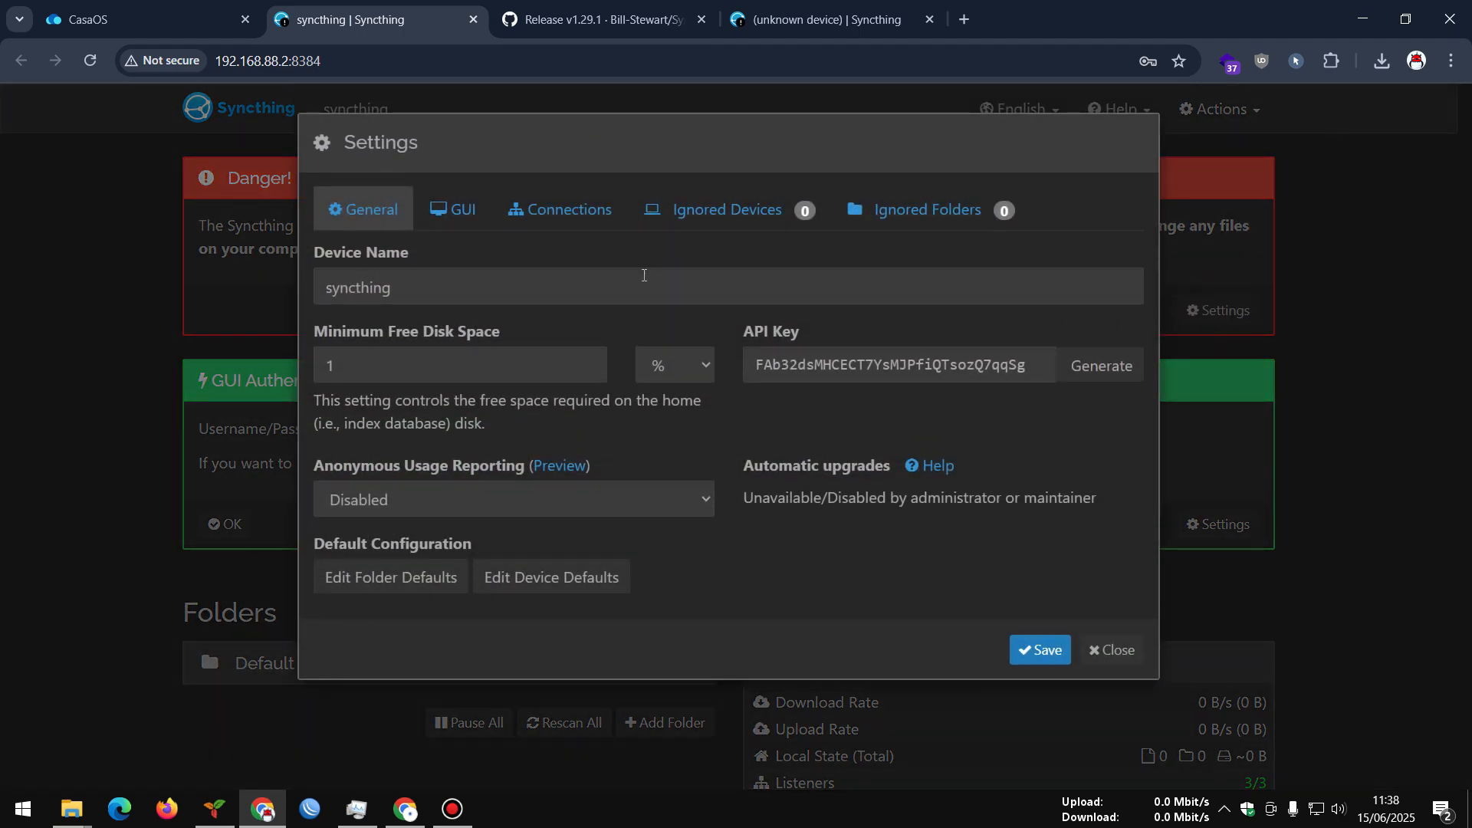
pyautogui.click(437, 289)
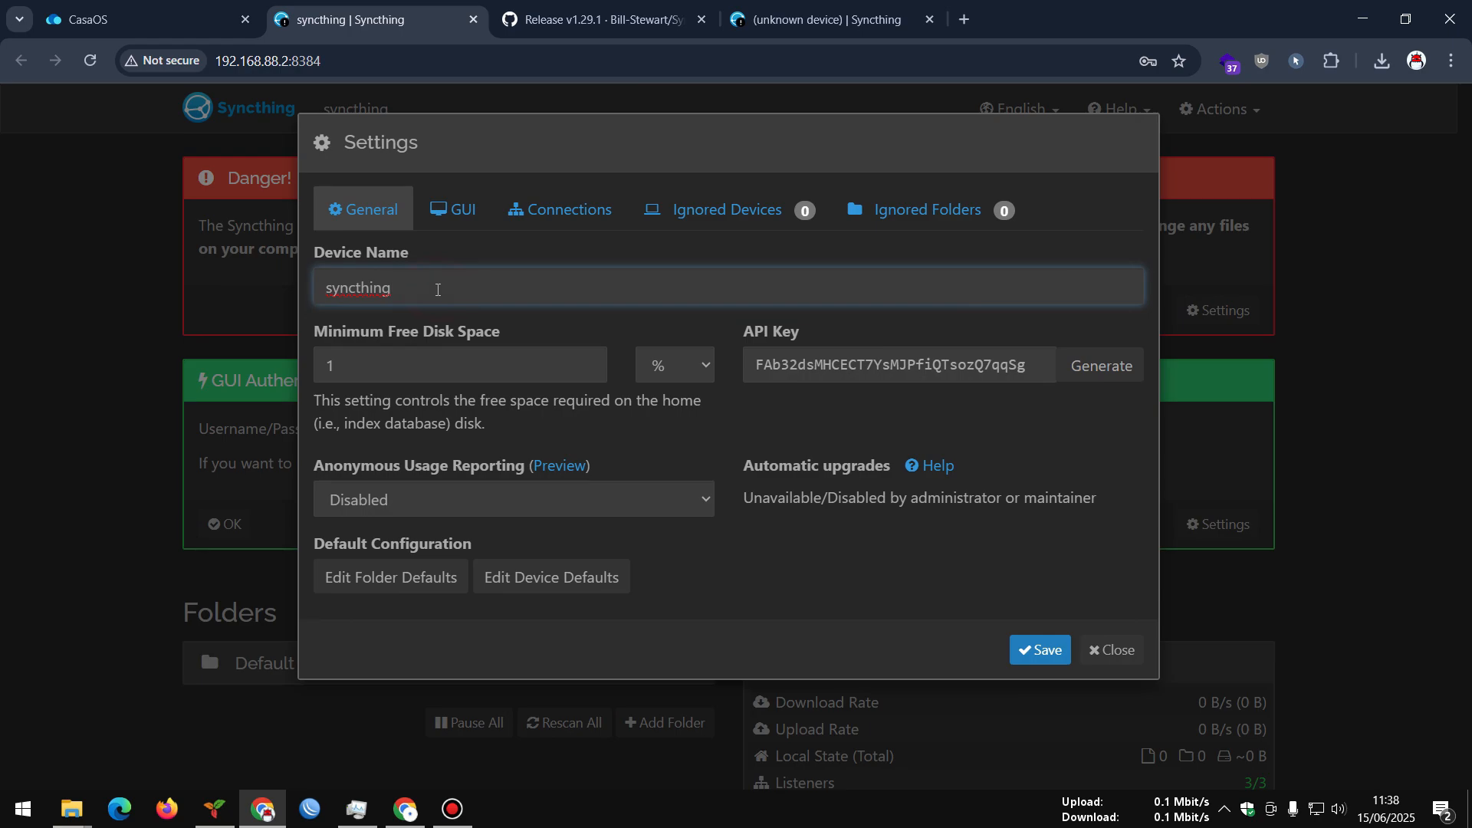
pyautogui.doubleClick(329, 288)
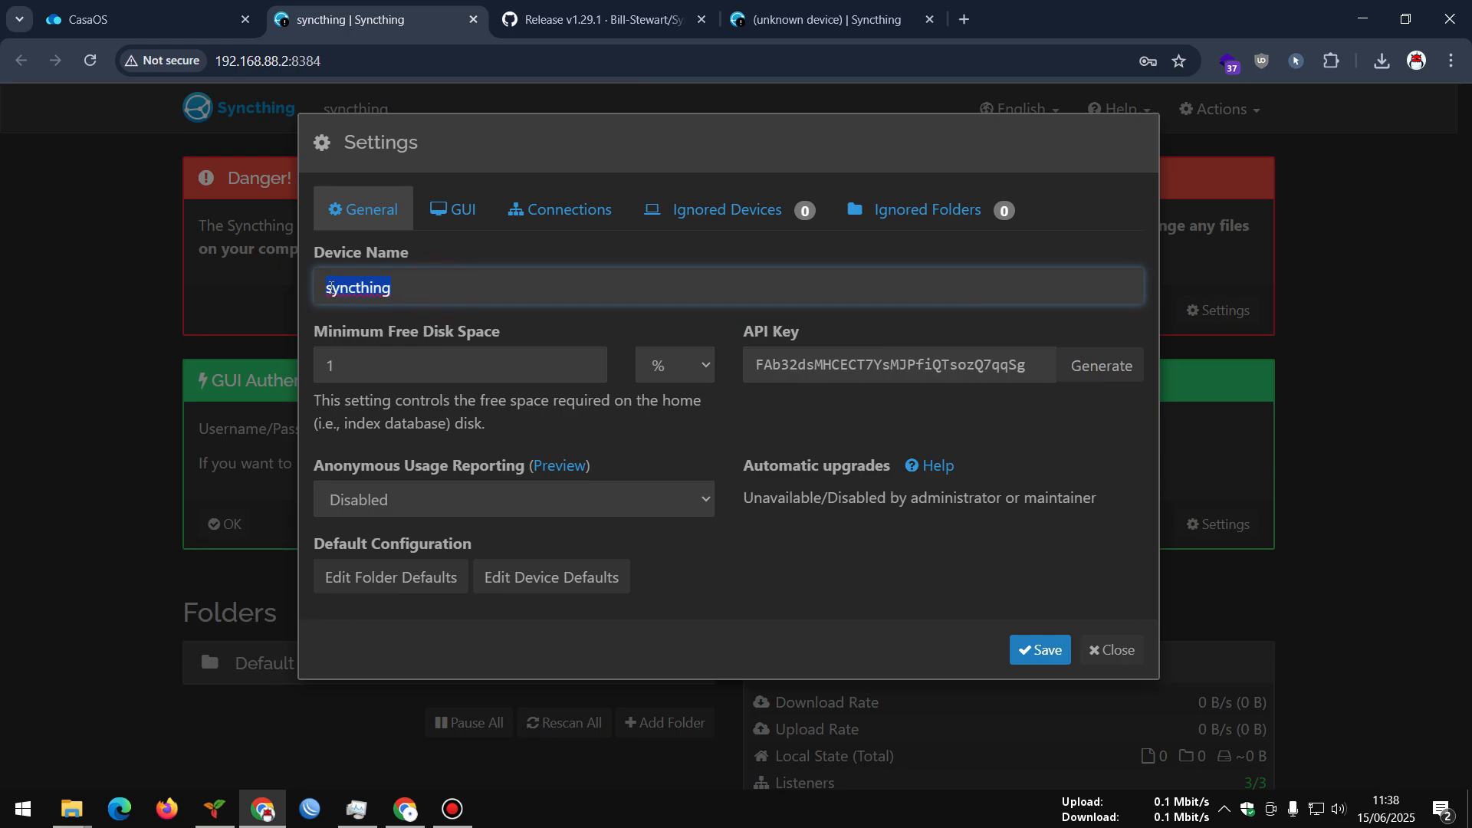
pyautogui.write('Server UPXID')
pyautogui.click(540, 323)
pyautogui.click(1011, 371)
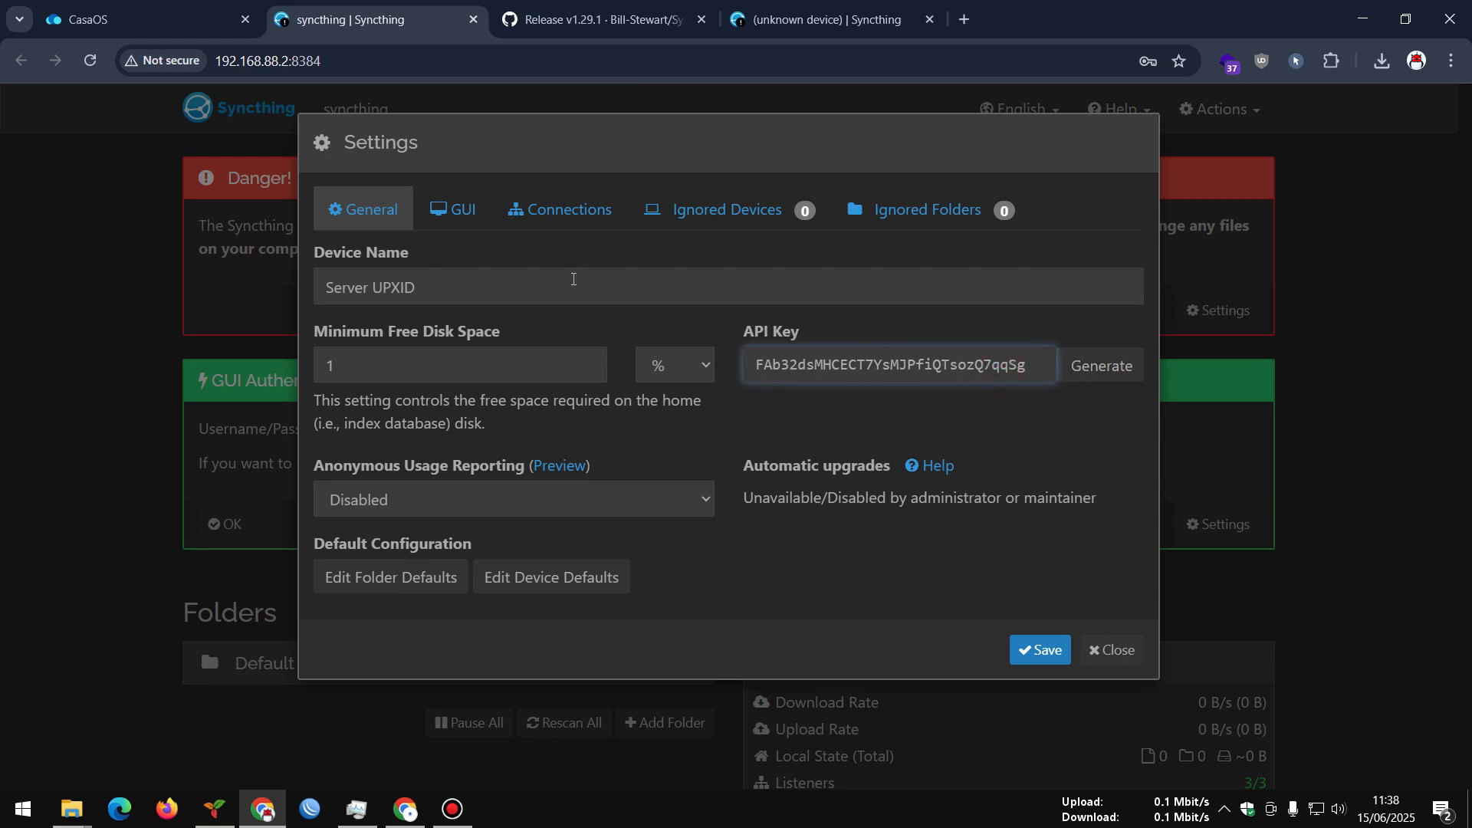
# Leave Anonymous Usage Reporting set to Disabled in the General settings
pyautogui.click(692, 500)
pyautogui.click(692, 499)
pyautogui.click(693, 499)
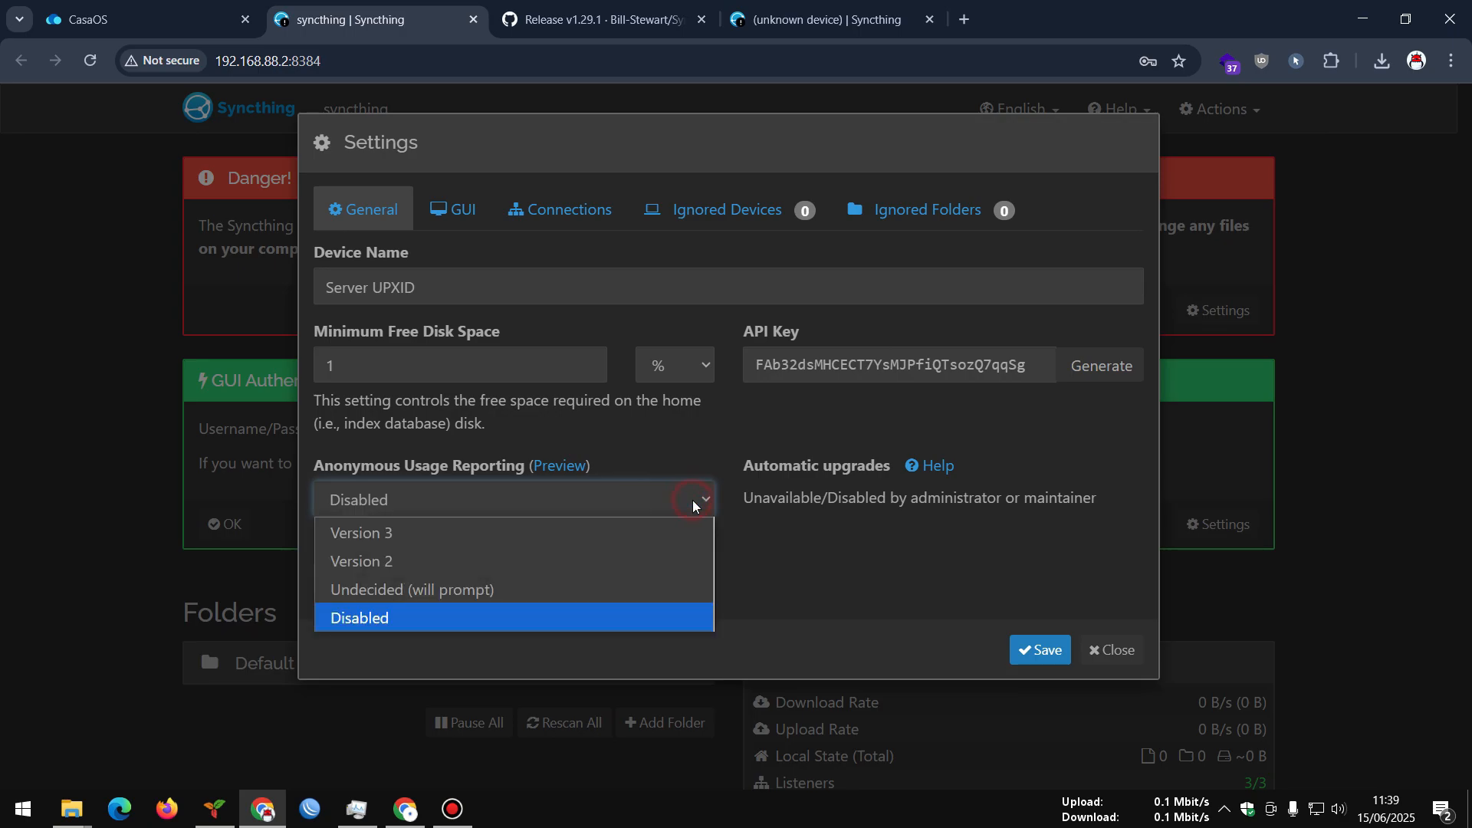
pyautogui.click(692, 500)
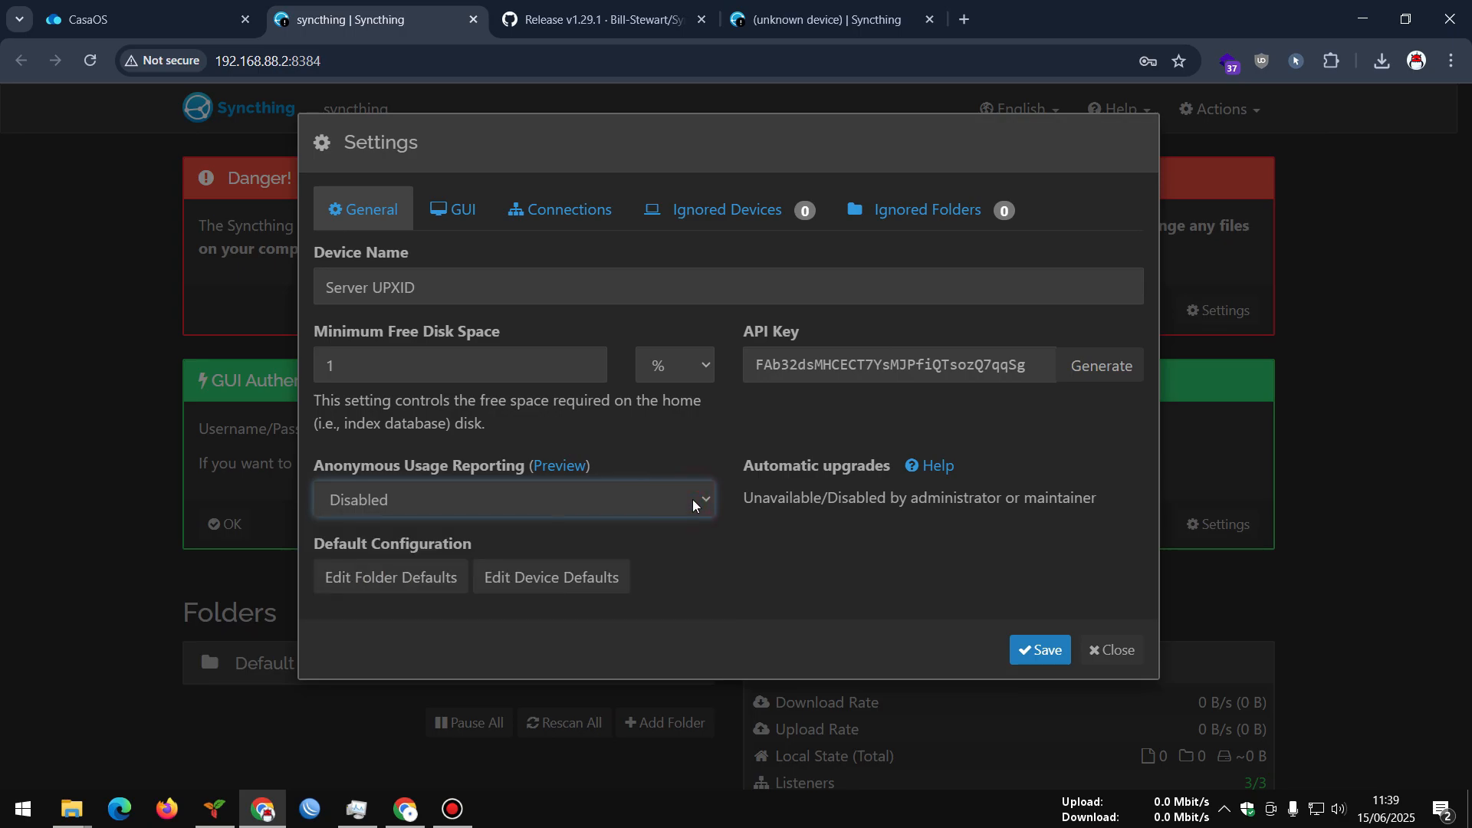
pyautogui.click(446, 223)
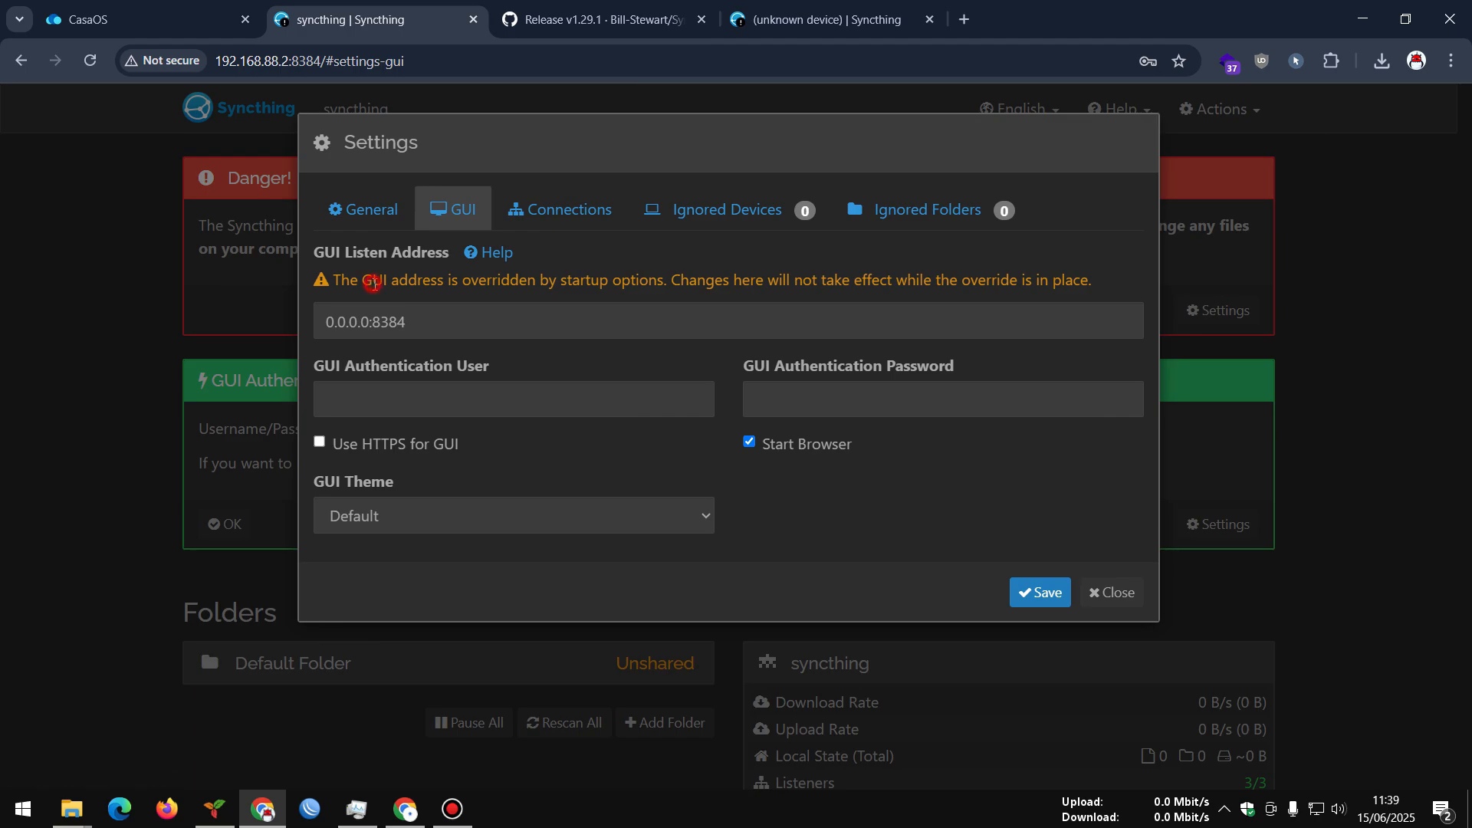
# Set GUI Authentication User to admin and fill the password from Chrome's saved login
pyautogui.moveTo(373, 283); pyautogui.dragTo(1080, 281)
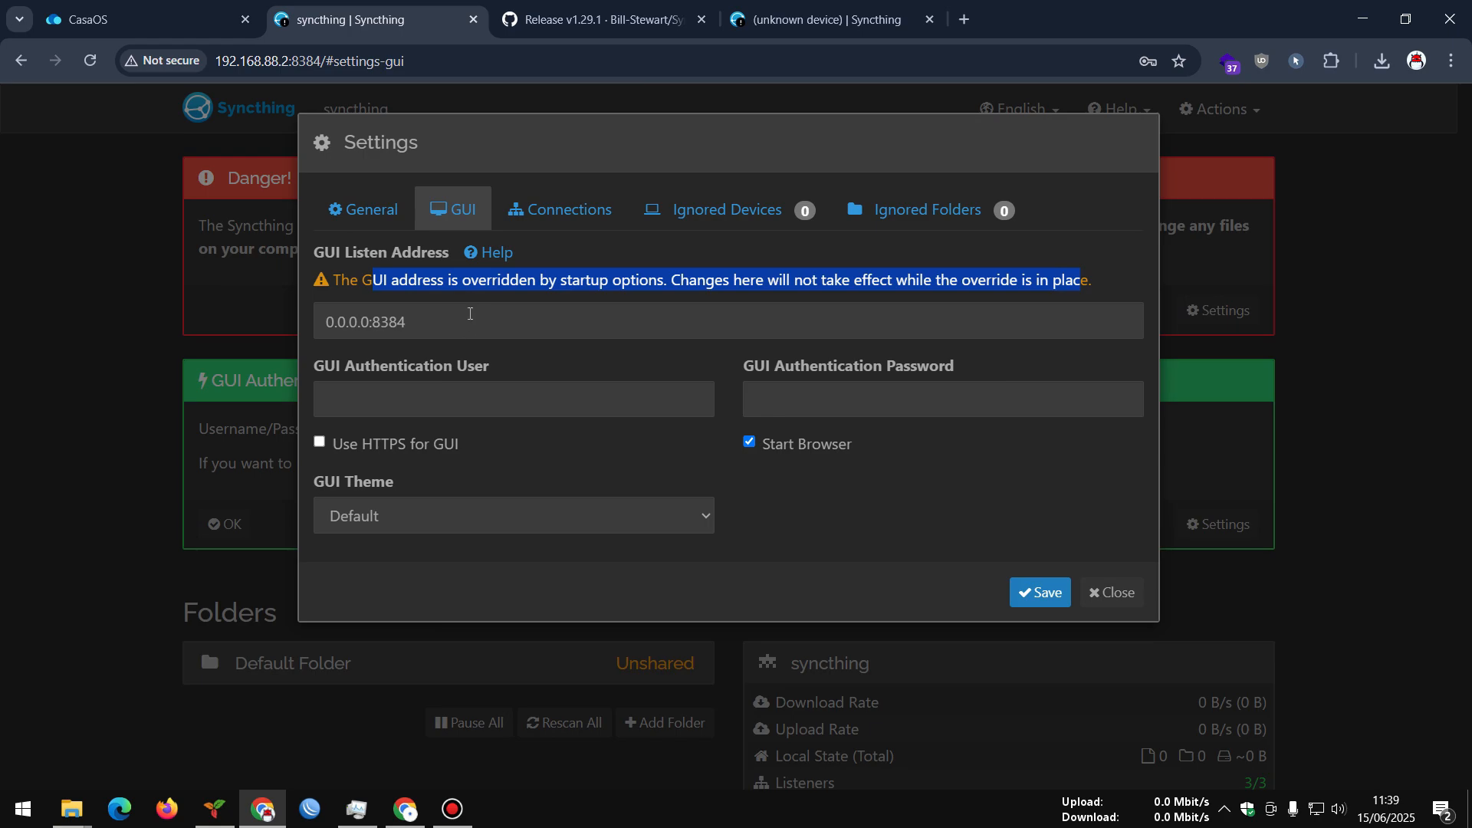
pyautogui.click(465, 386)
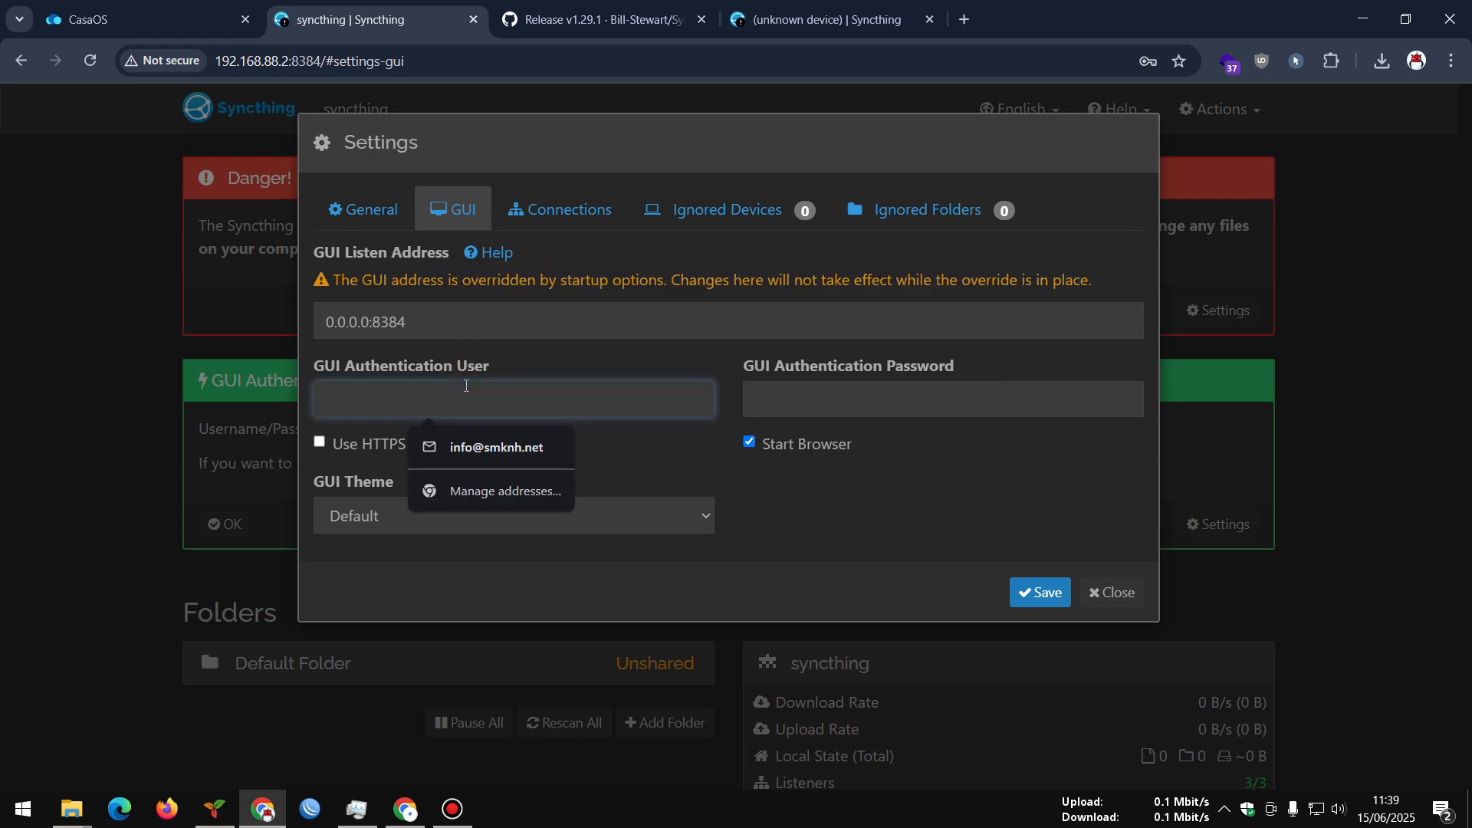
pyautogui.write('admin')
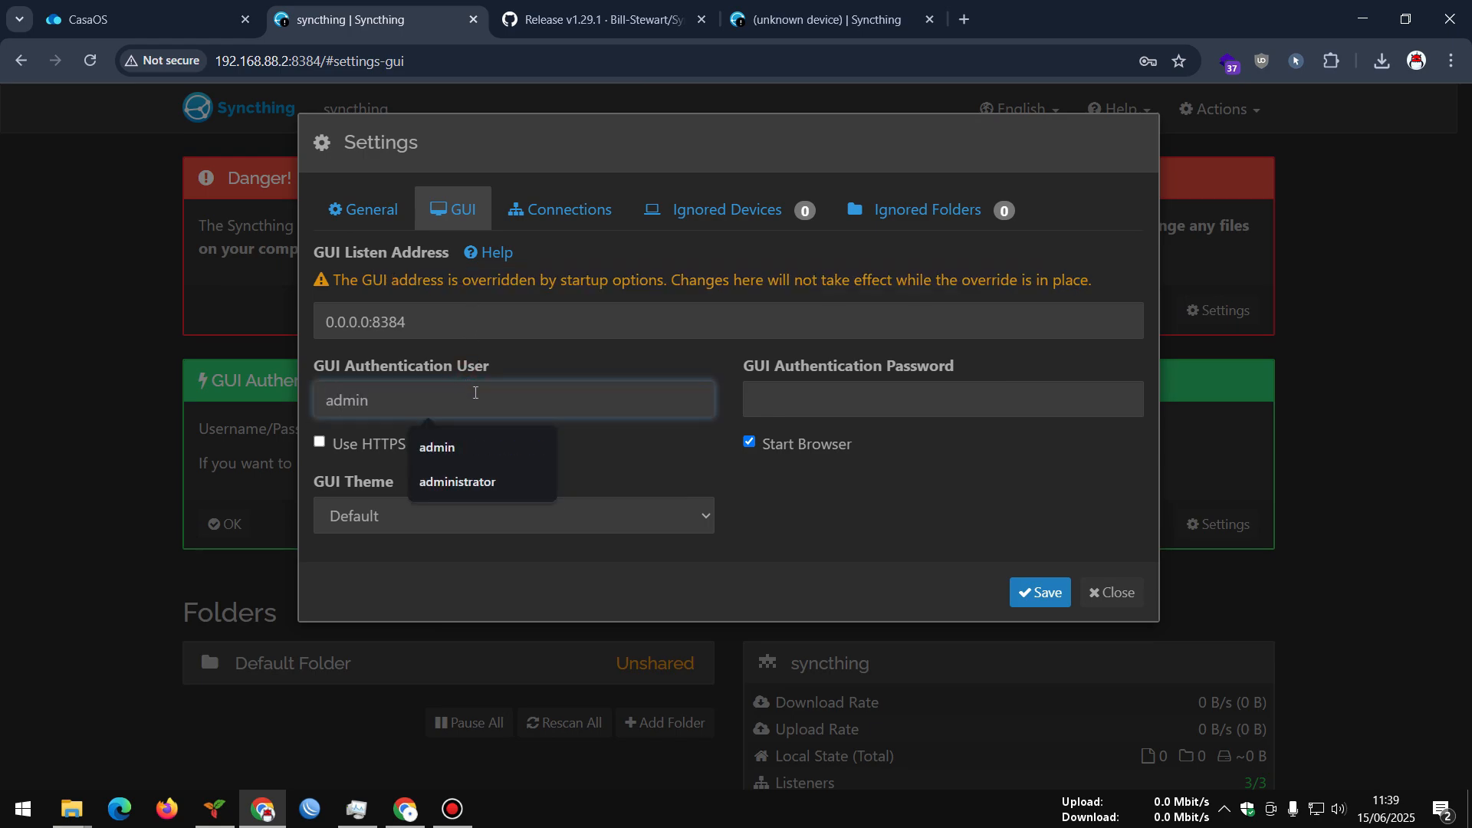
pyautogui.click(772, 397)
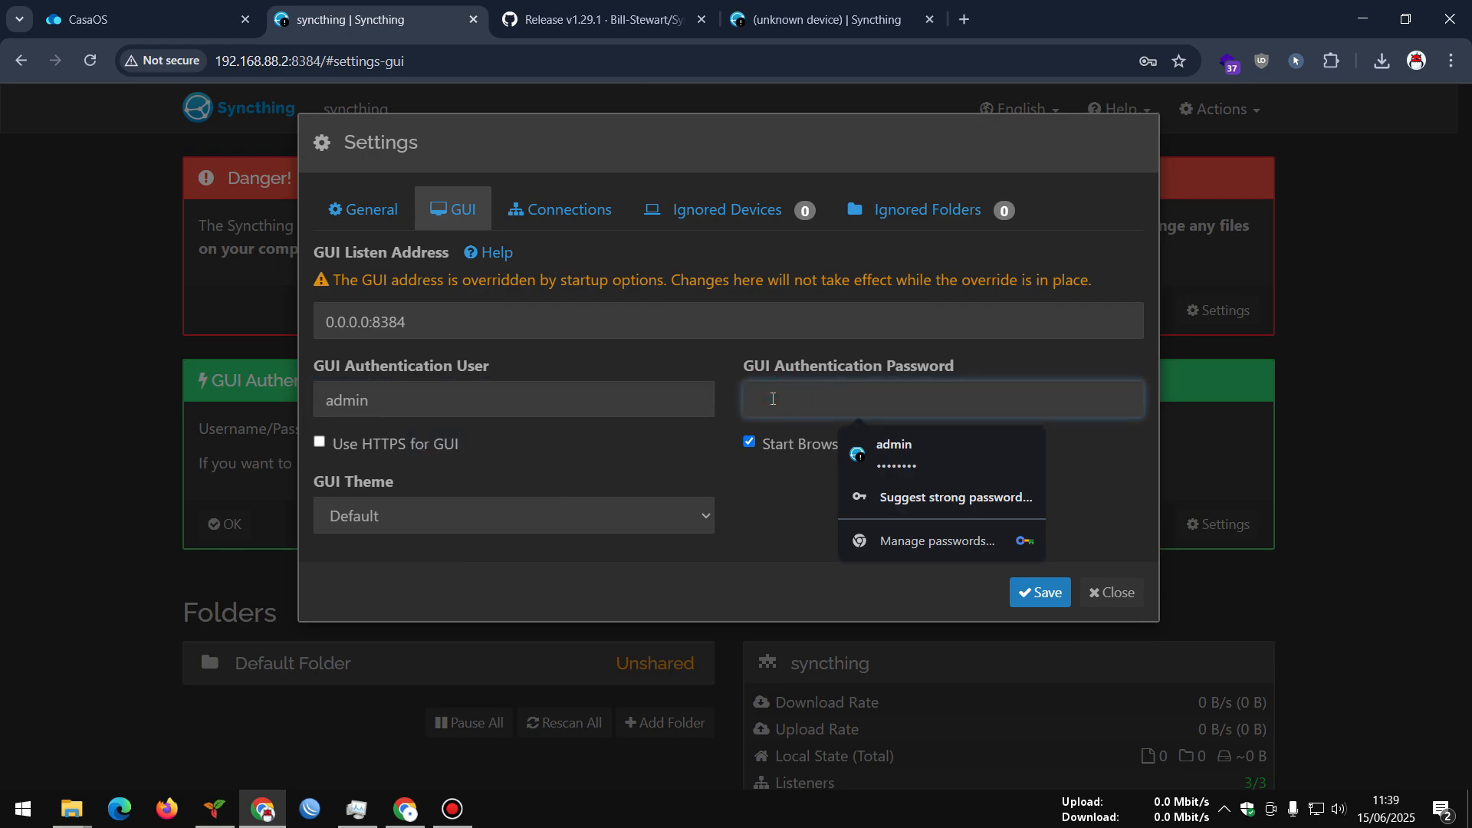
pyautogui.press('Down')
pyautogui.press('Return')
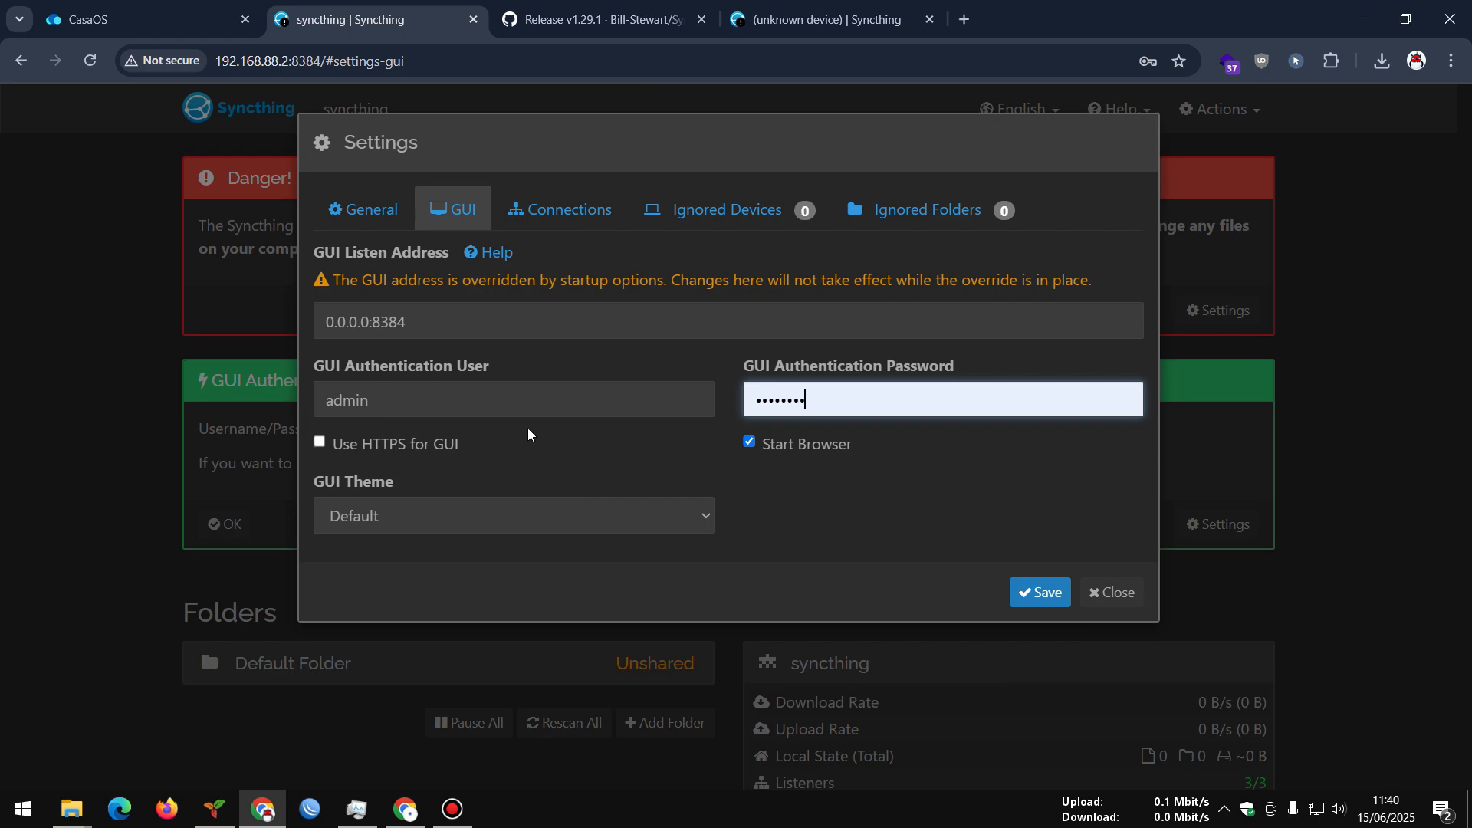
pyautogui.click(533, 214)
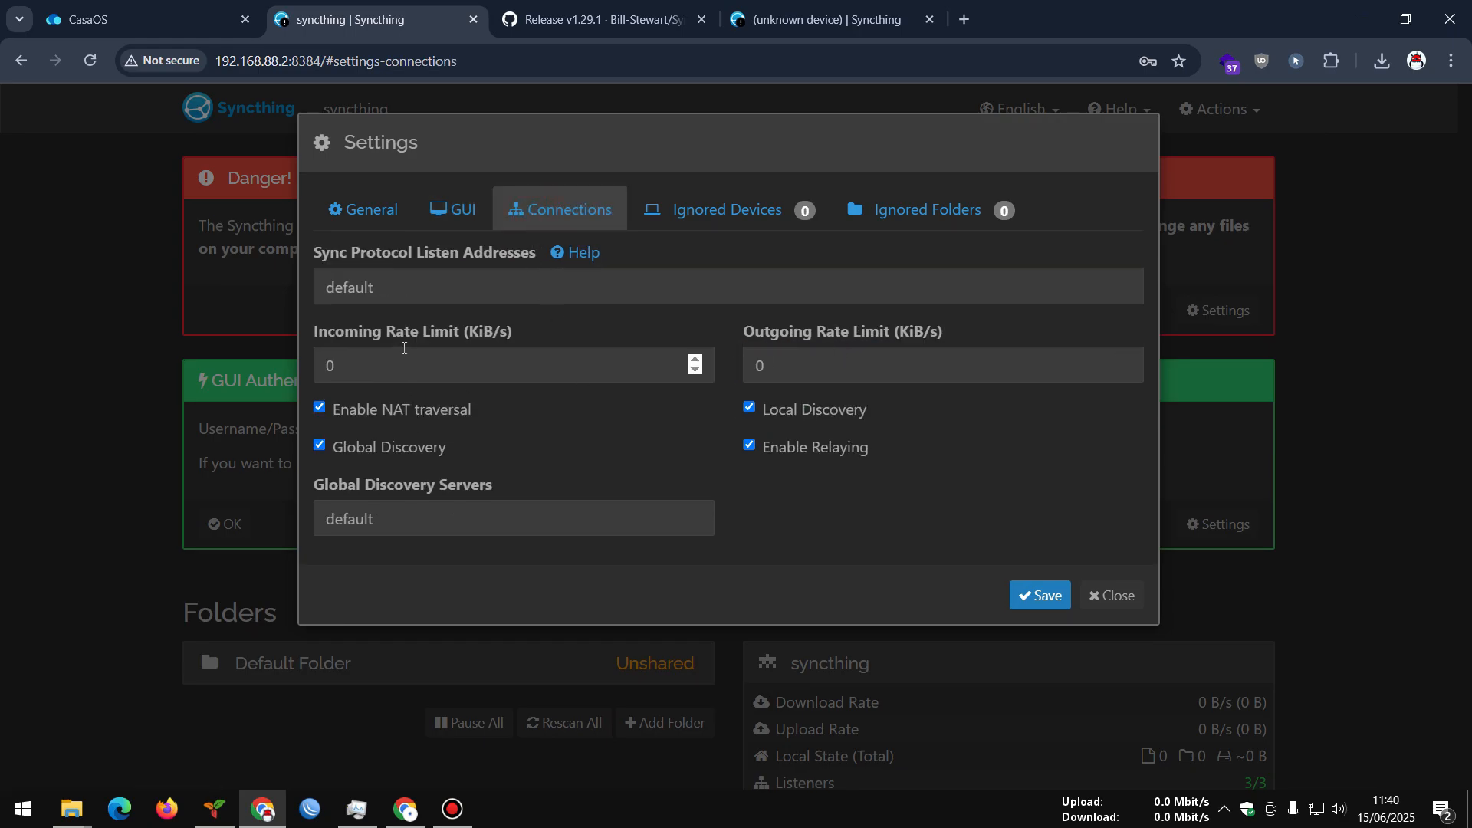
# Check that both the Ignored Devices and Ignored Folders lists are empty
pyautogui.doubleClick(312, 349)
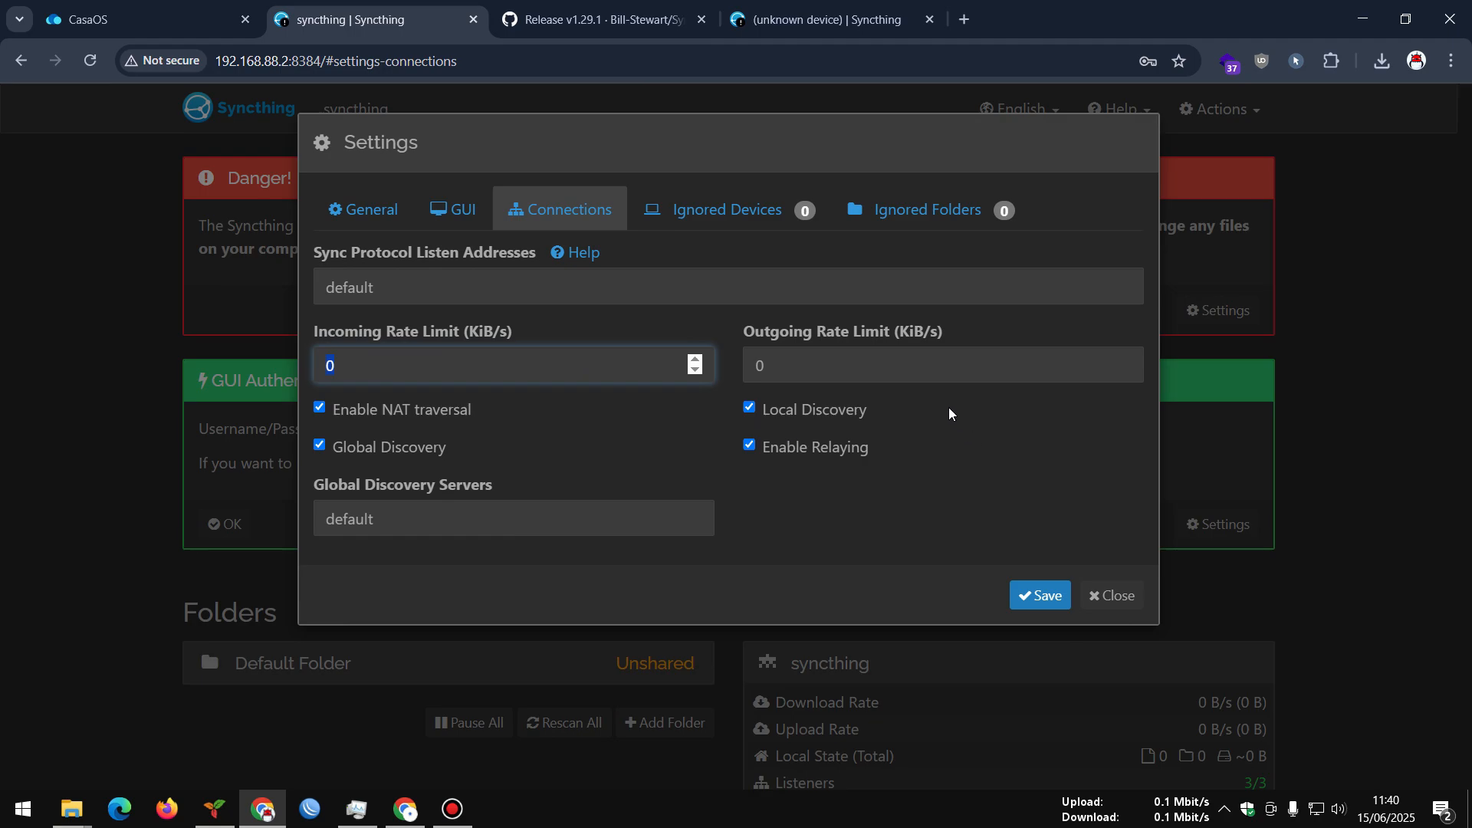
pyautogui.click(724, 219)
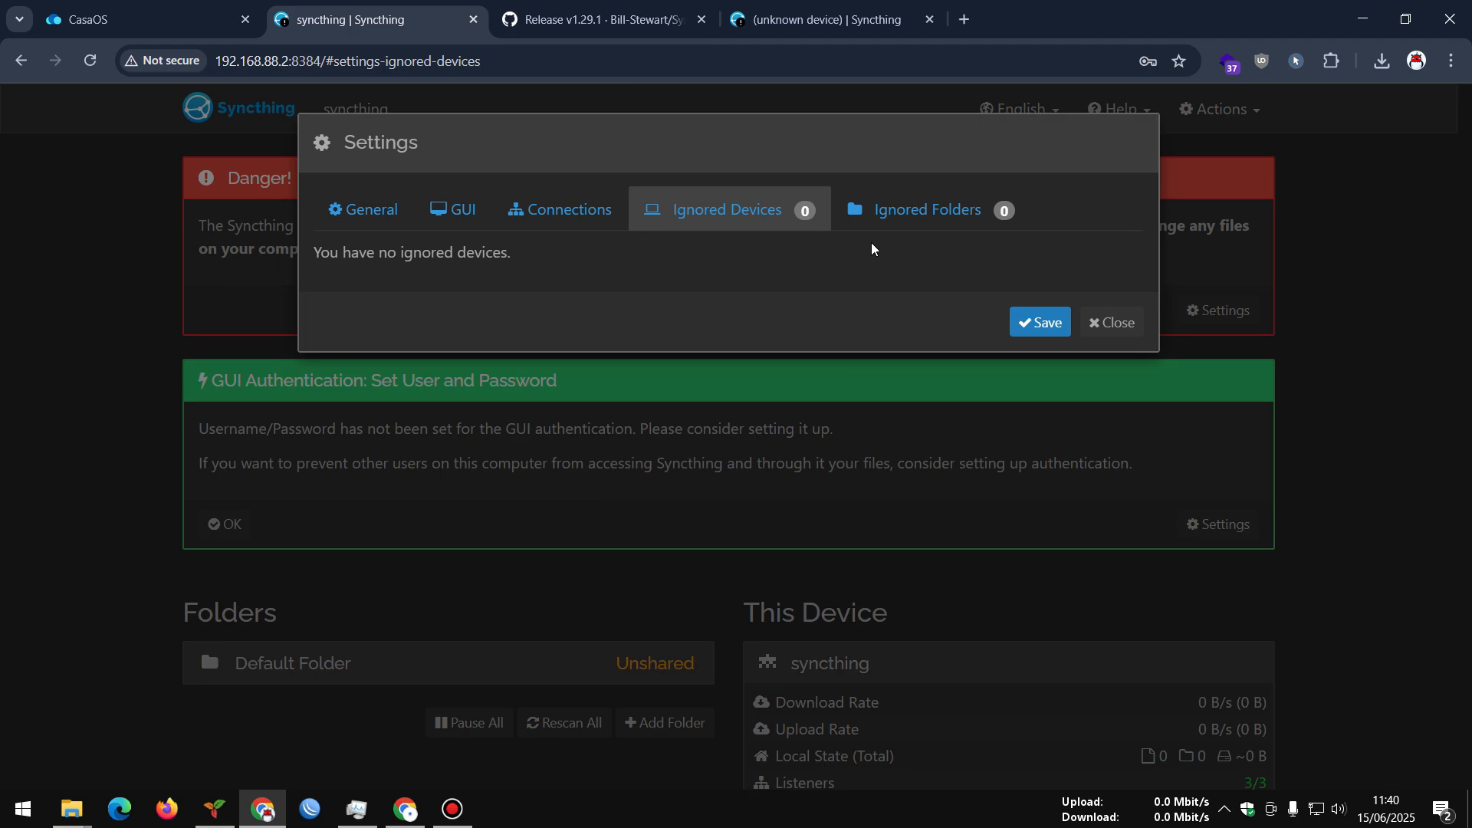
pyautogui.click(877, 216)
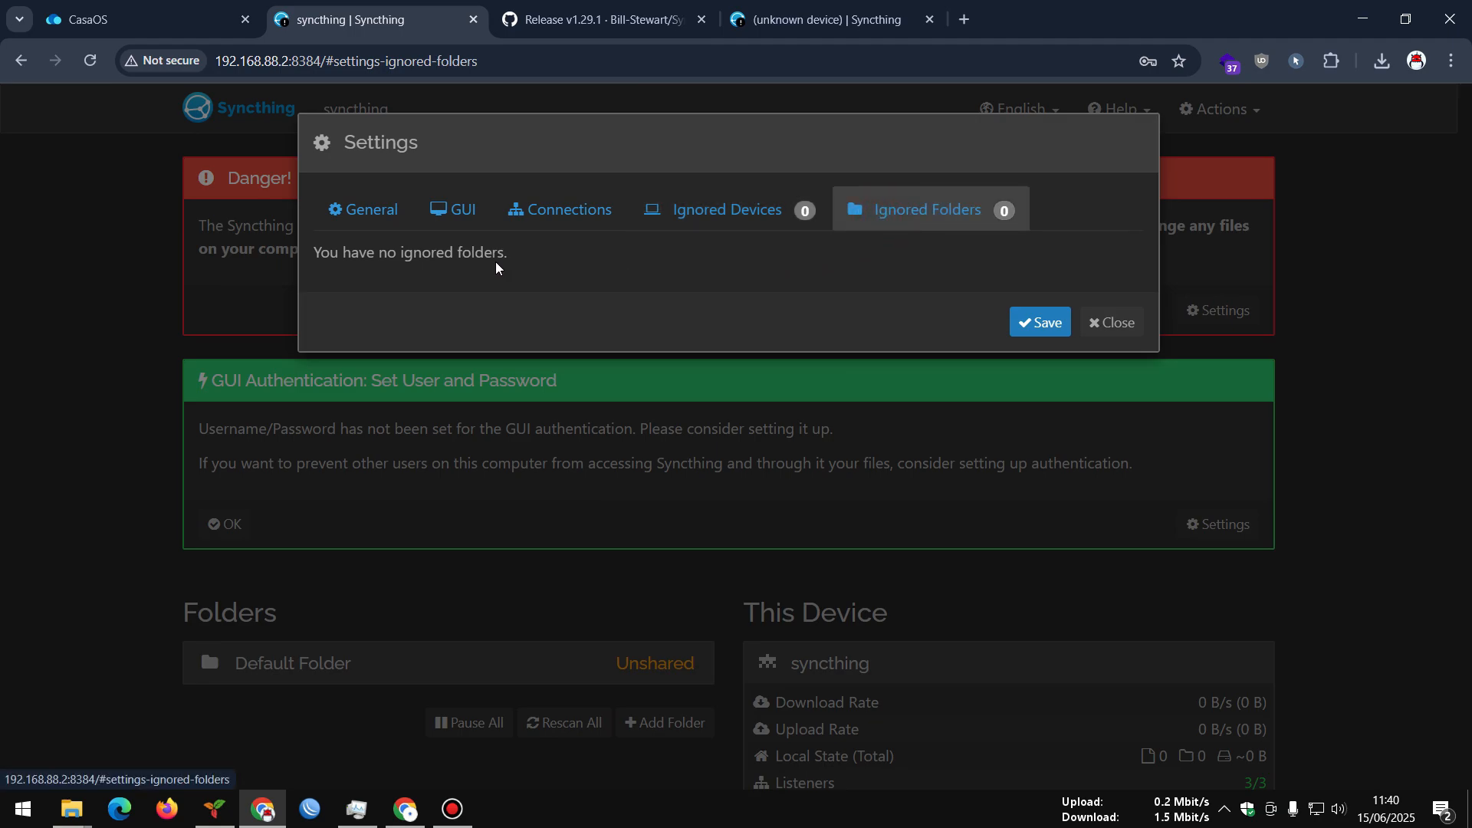
pyautogui.moveTo(341, 253); pyautogui.dragTo(519, 255)
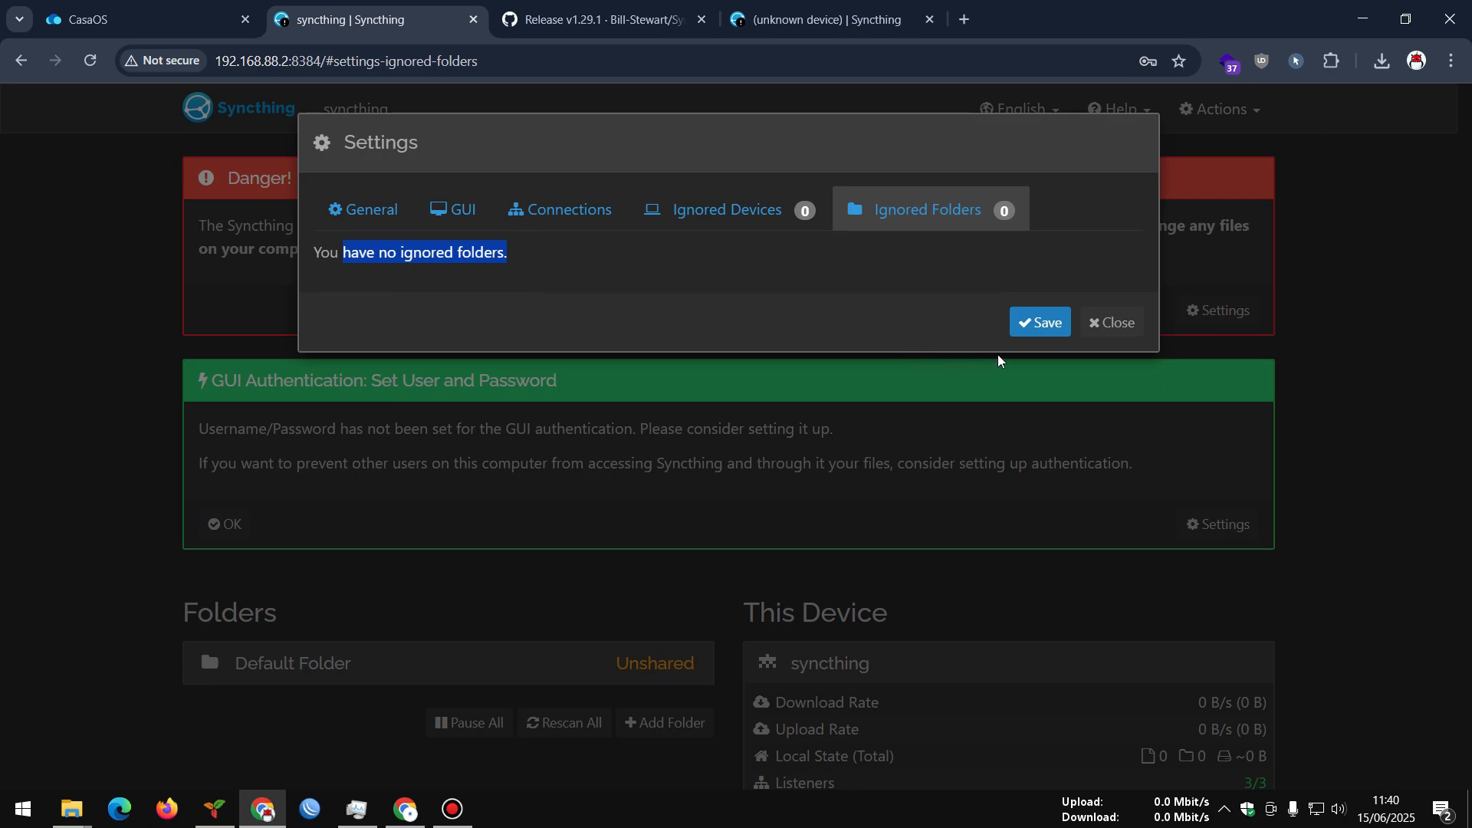
# Save the settings, then log back in as admin with Stay logged in ticked
pyautogui.click(1032, 323)
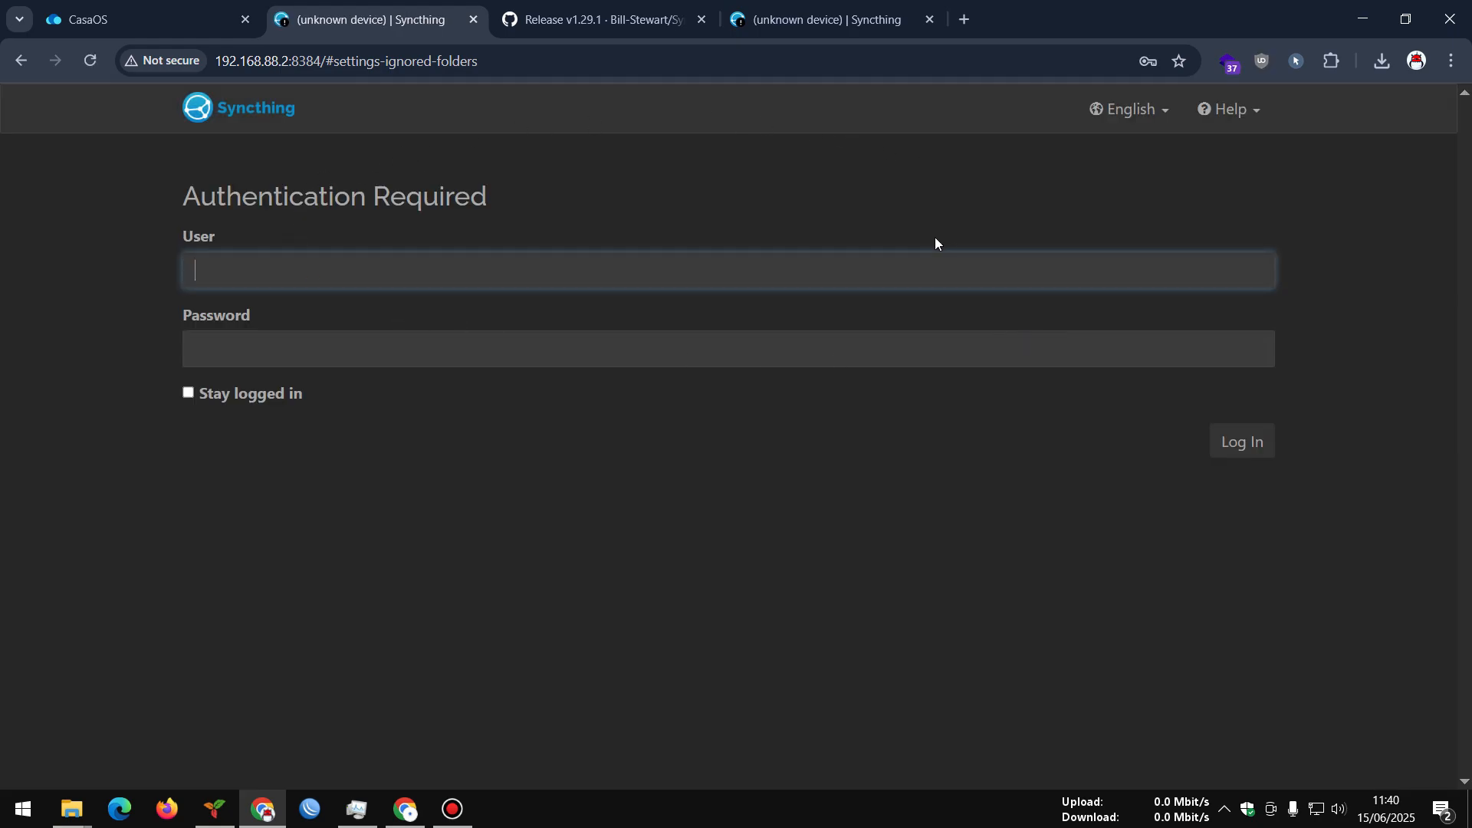
pyautogui.click(345, 284)
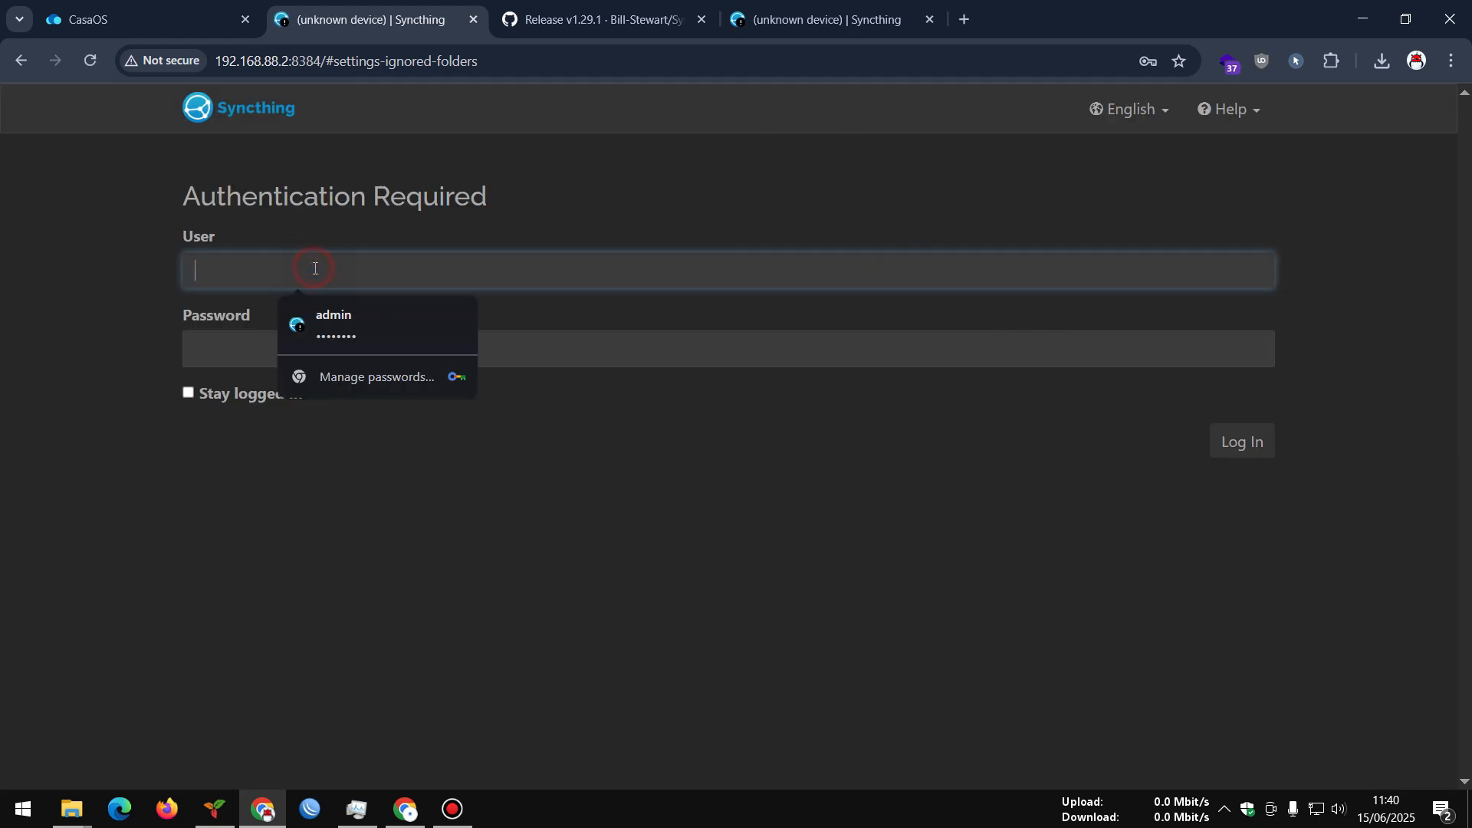
pyautogui.click(334, 317)
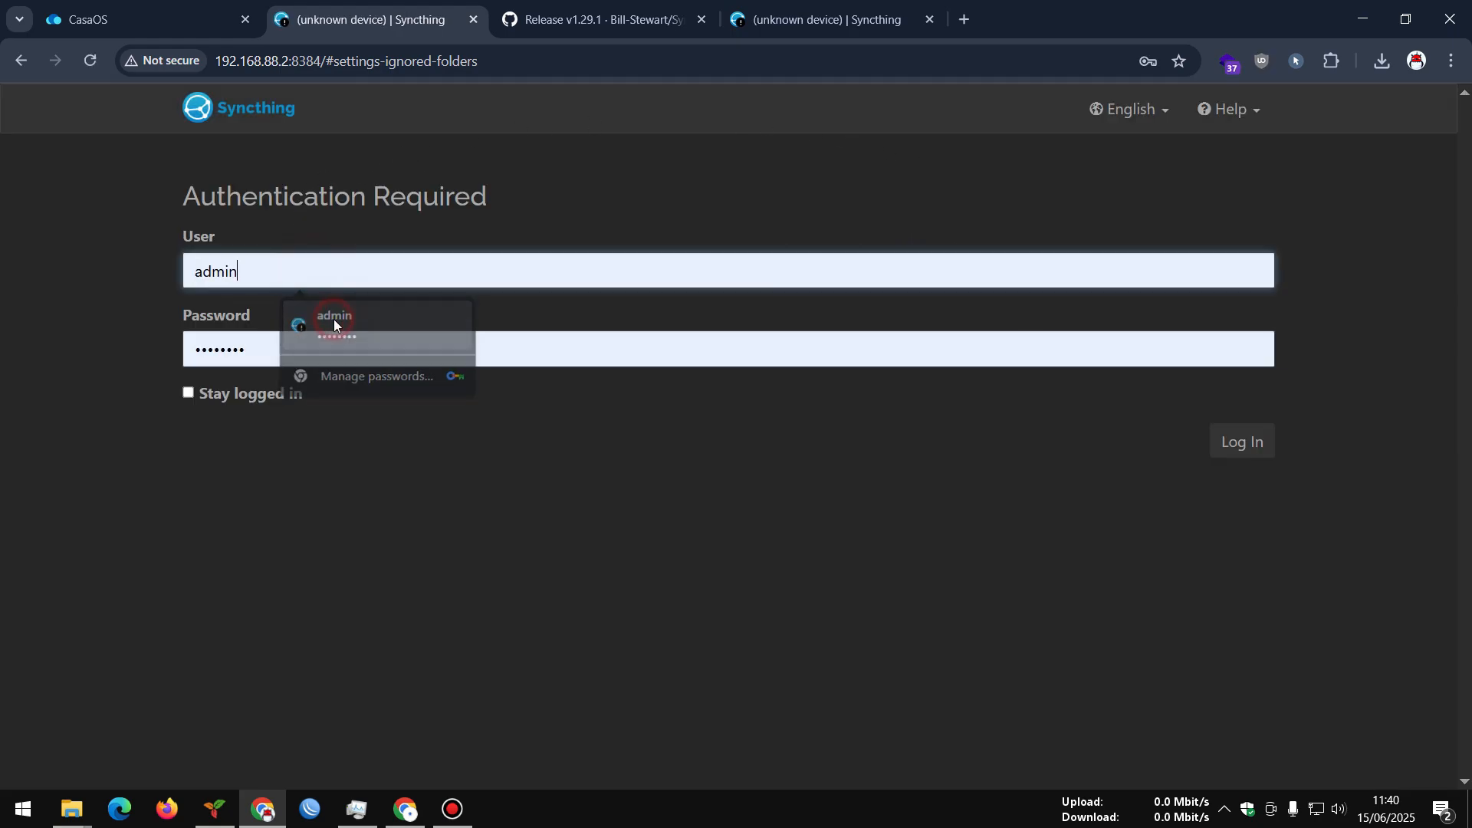
pyautogui.click(192, 393)
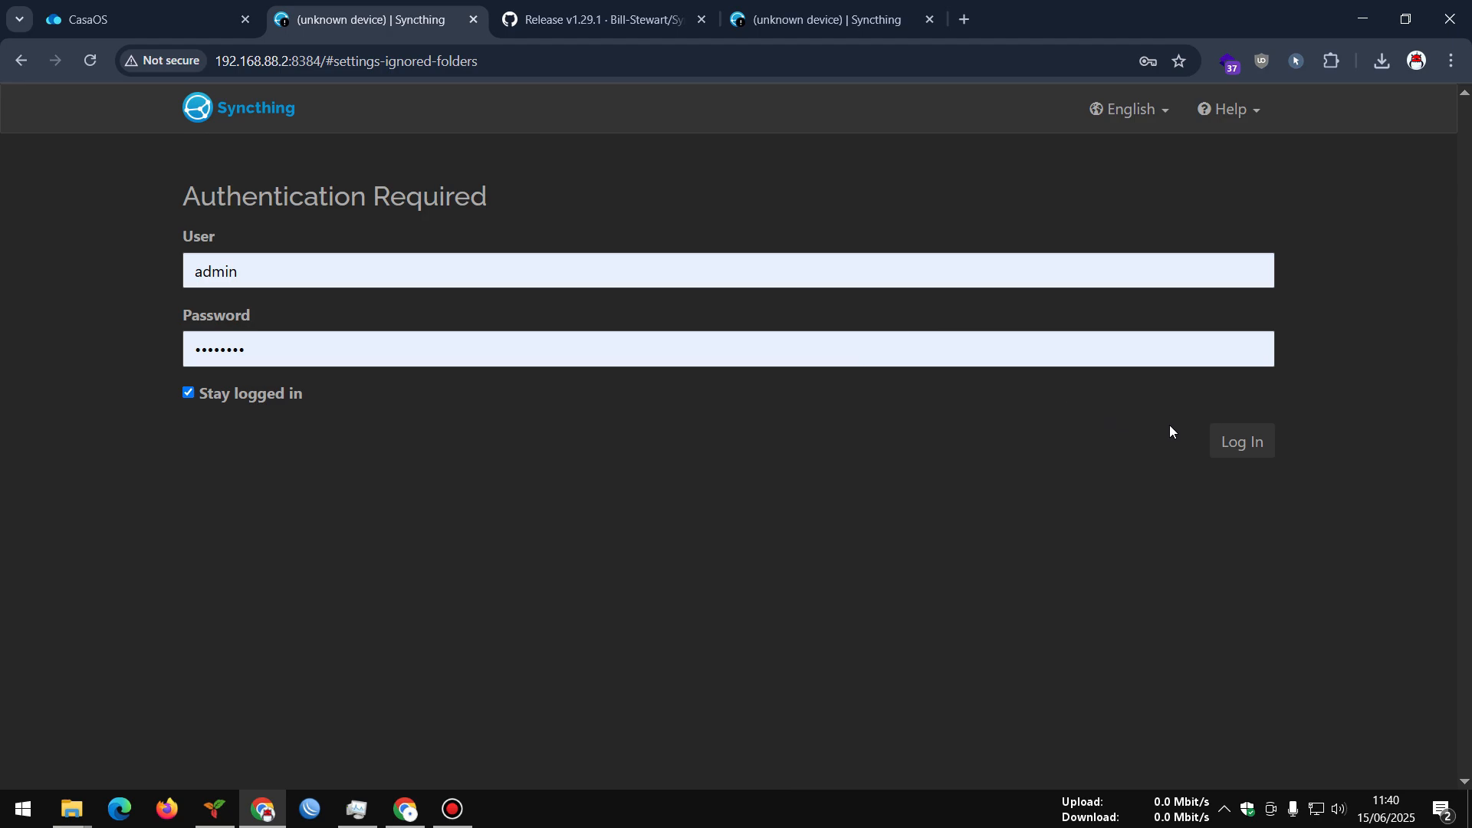
pyautogui.click(1226, 438)
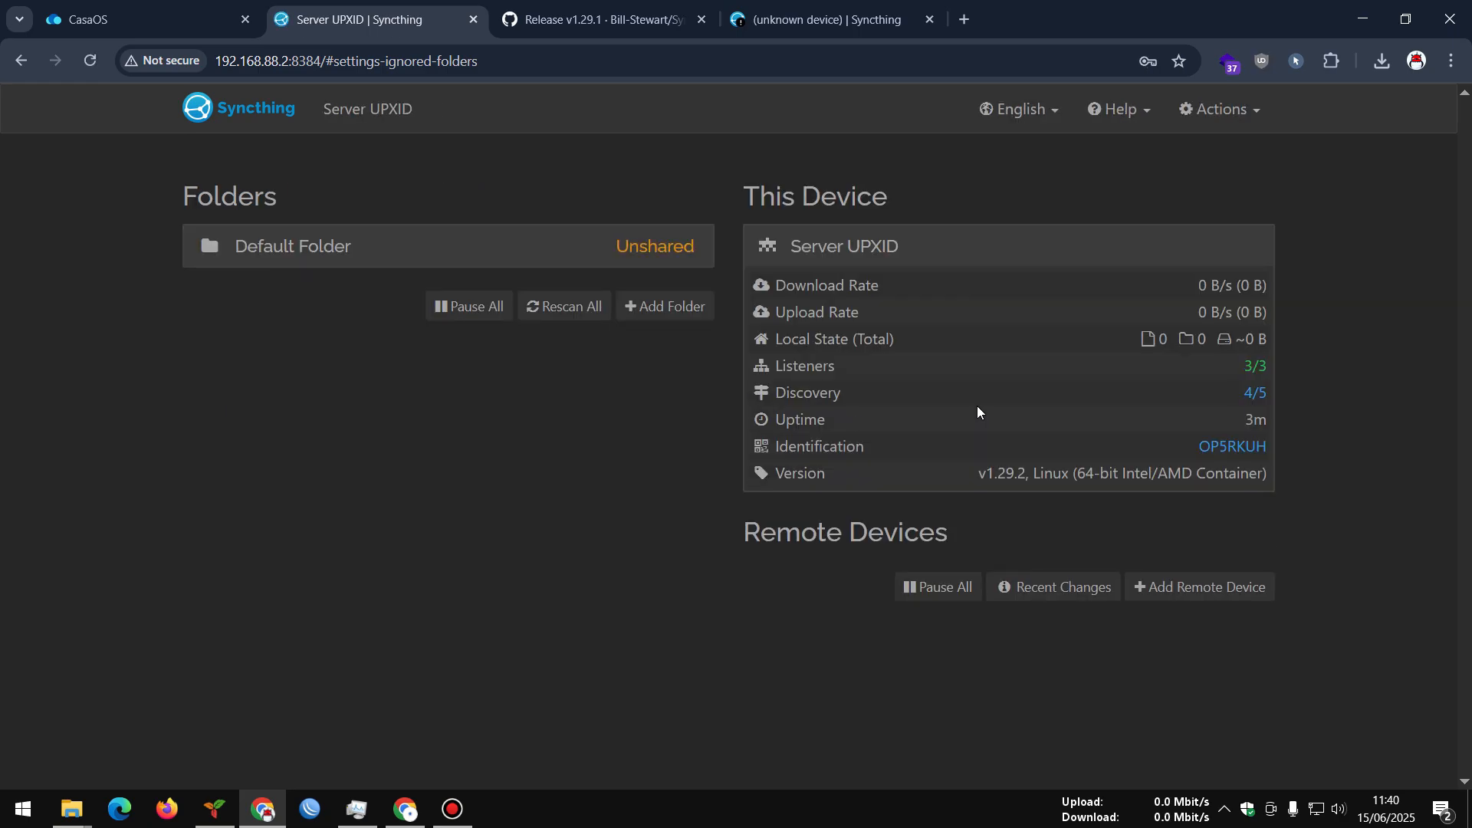
pyautogui.click(605, 19)
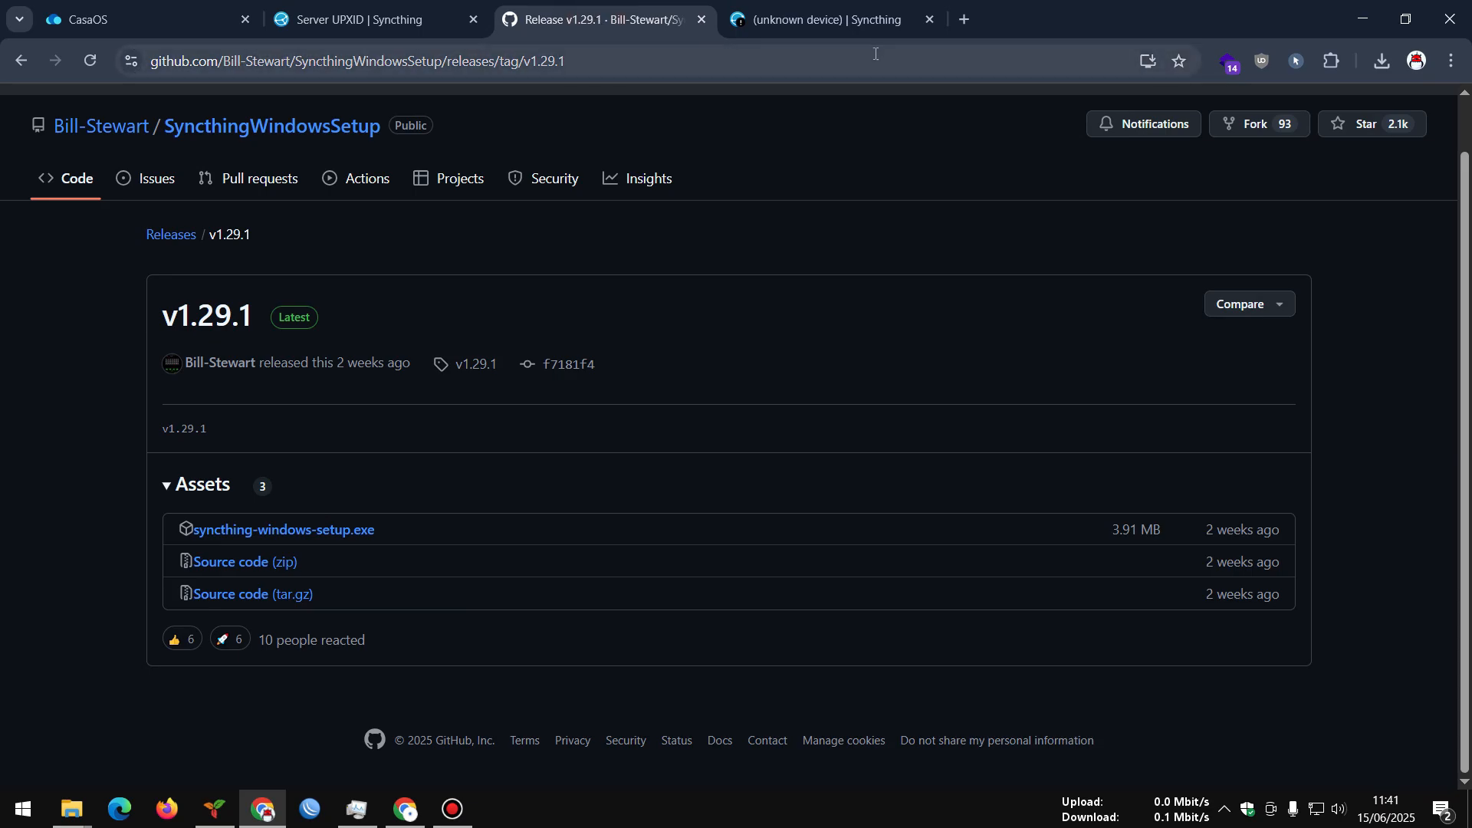
# Search Google for syncthing and open the official Syncthing Downloads page
pyautogui.click(963, 21)
pyautogui.write('sys')
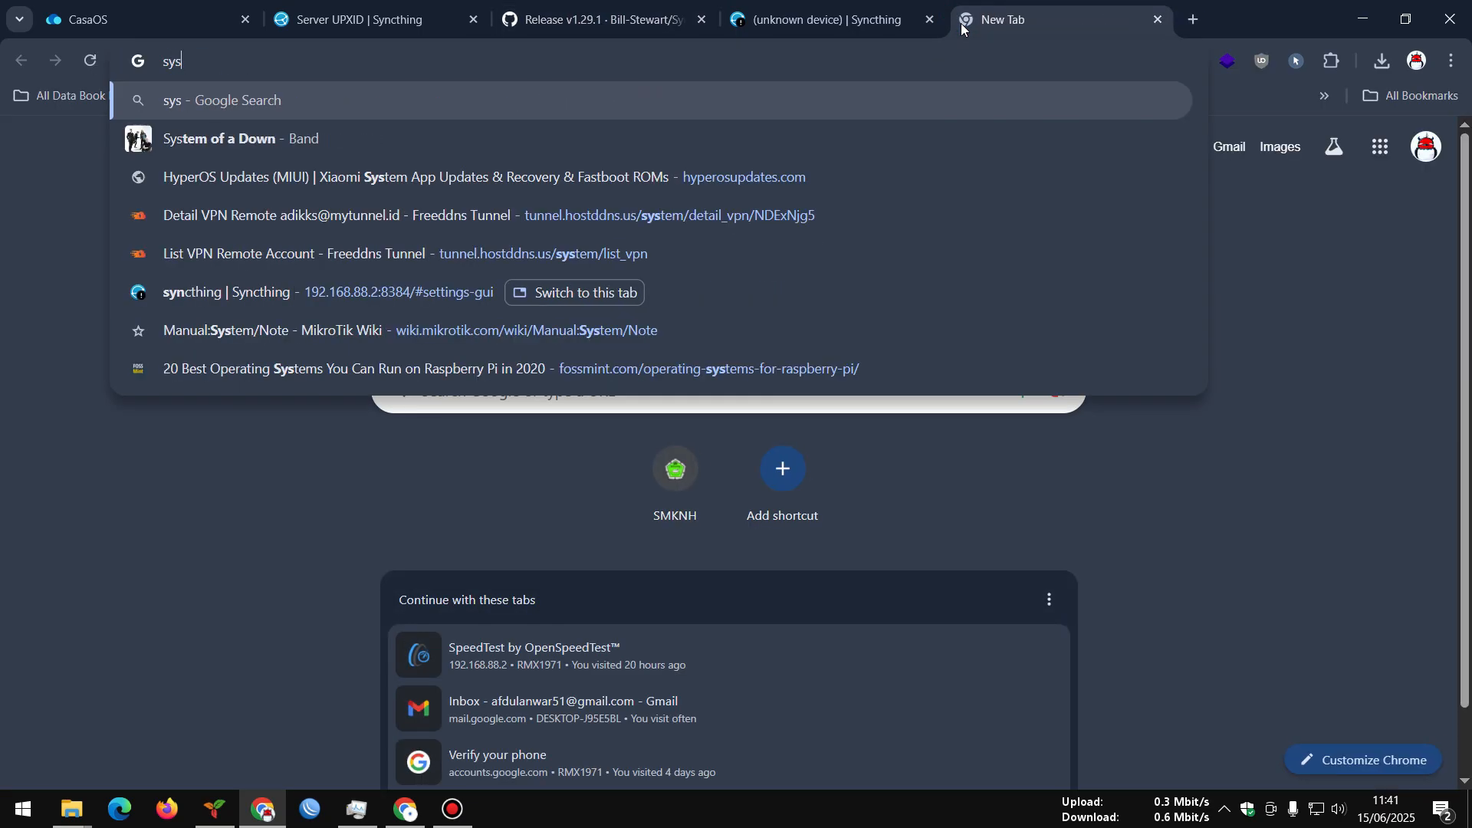
pyautogui.write('ct')
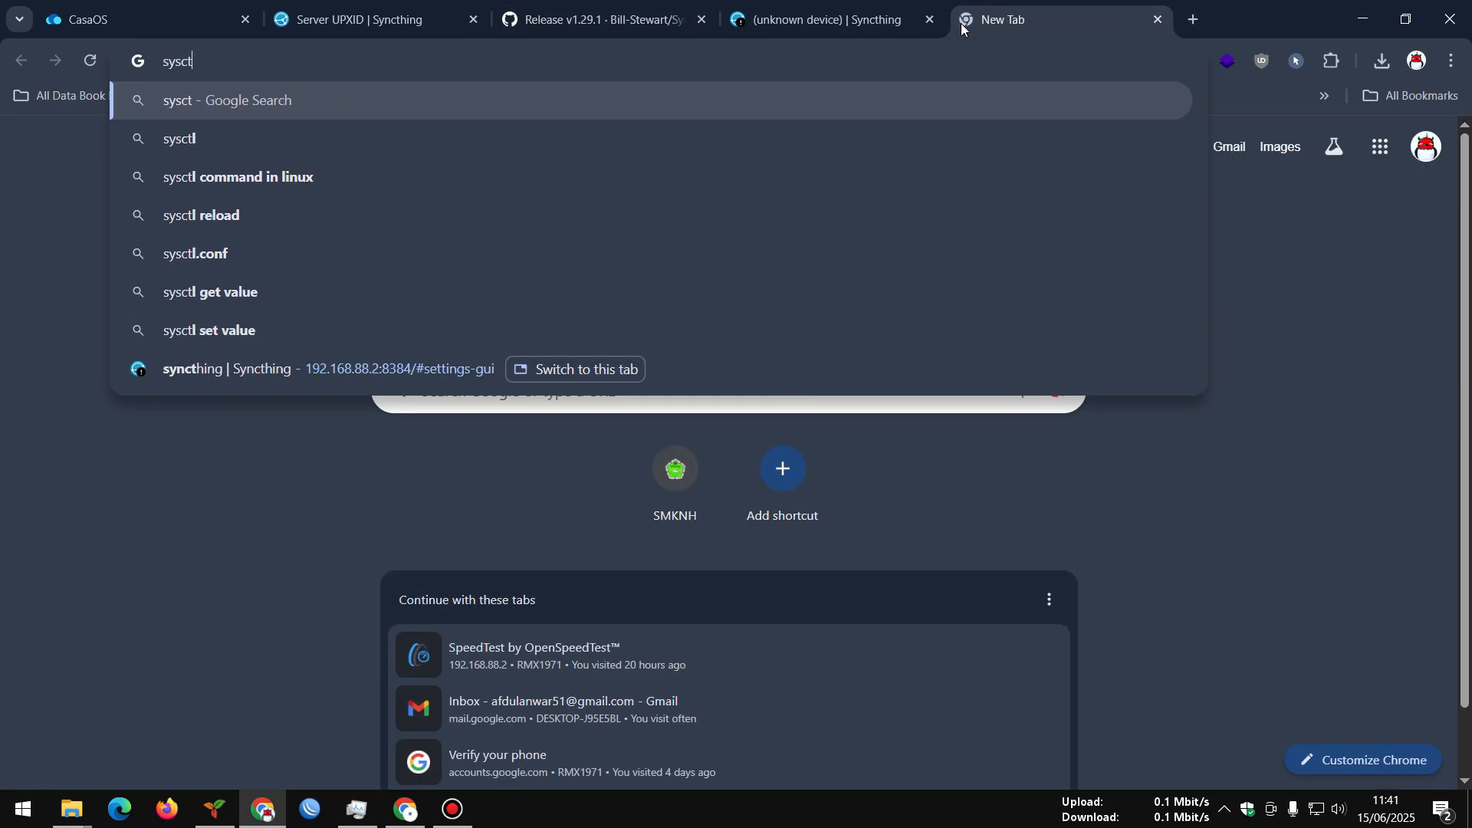
pyautogui.write('hin')
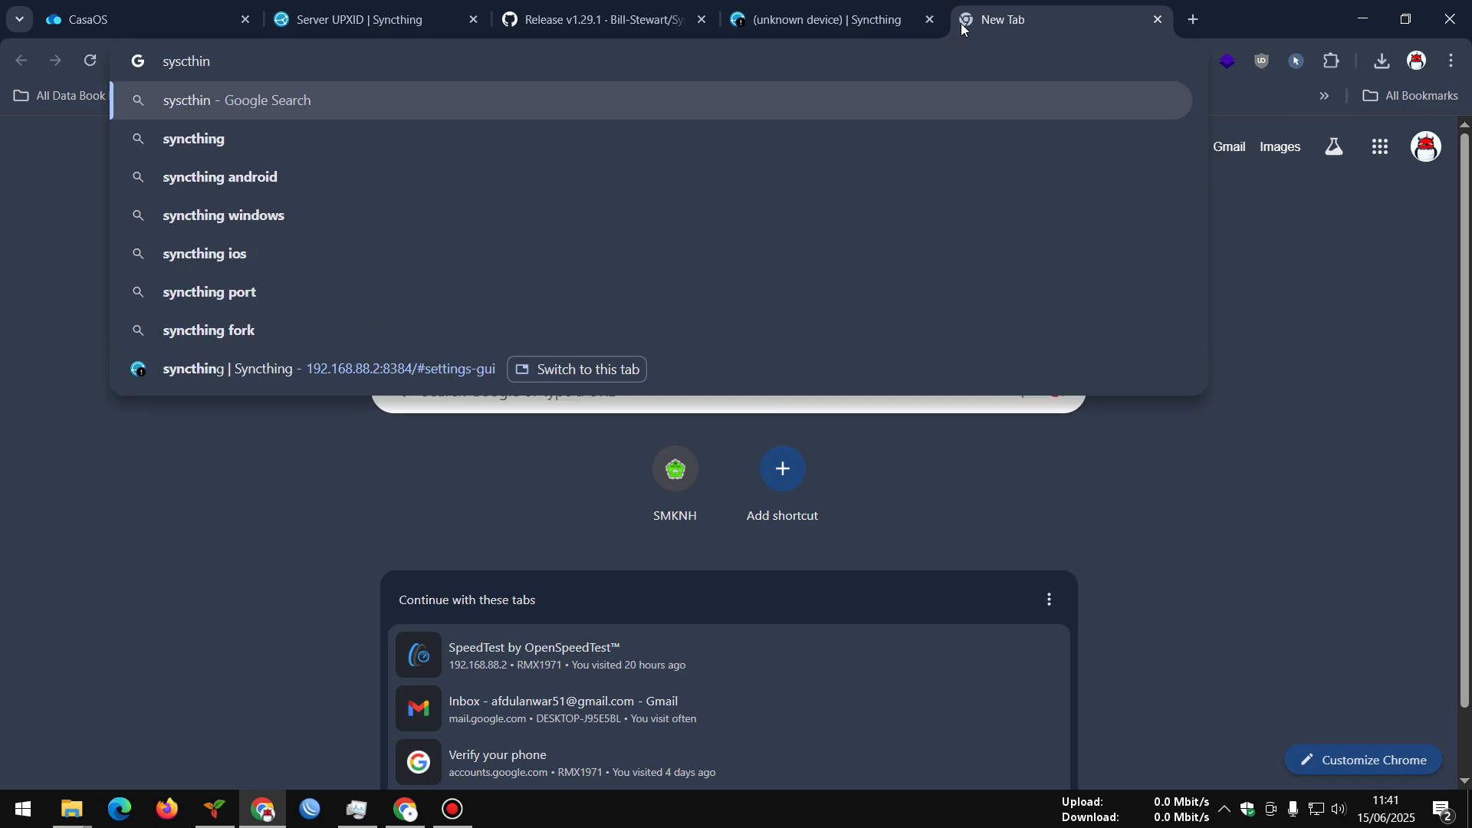
pyautogui.press('Down')
pyautogui.press('Return')
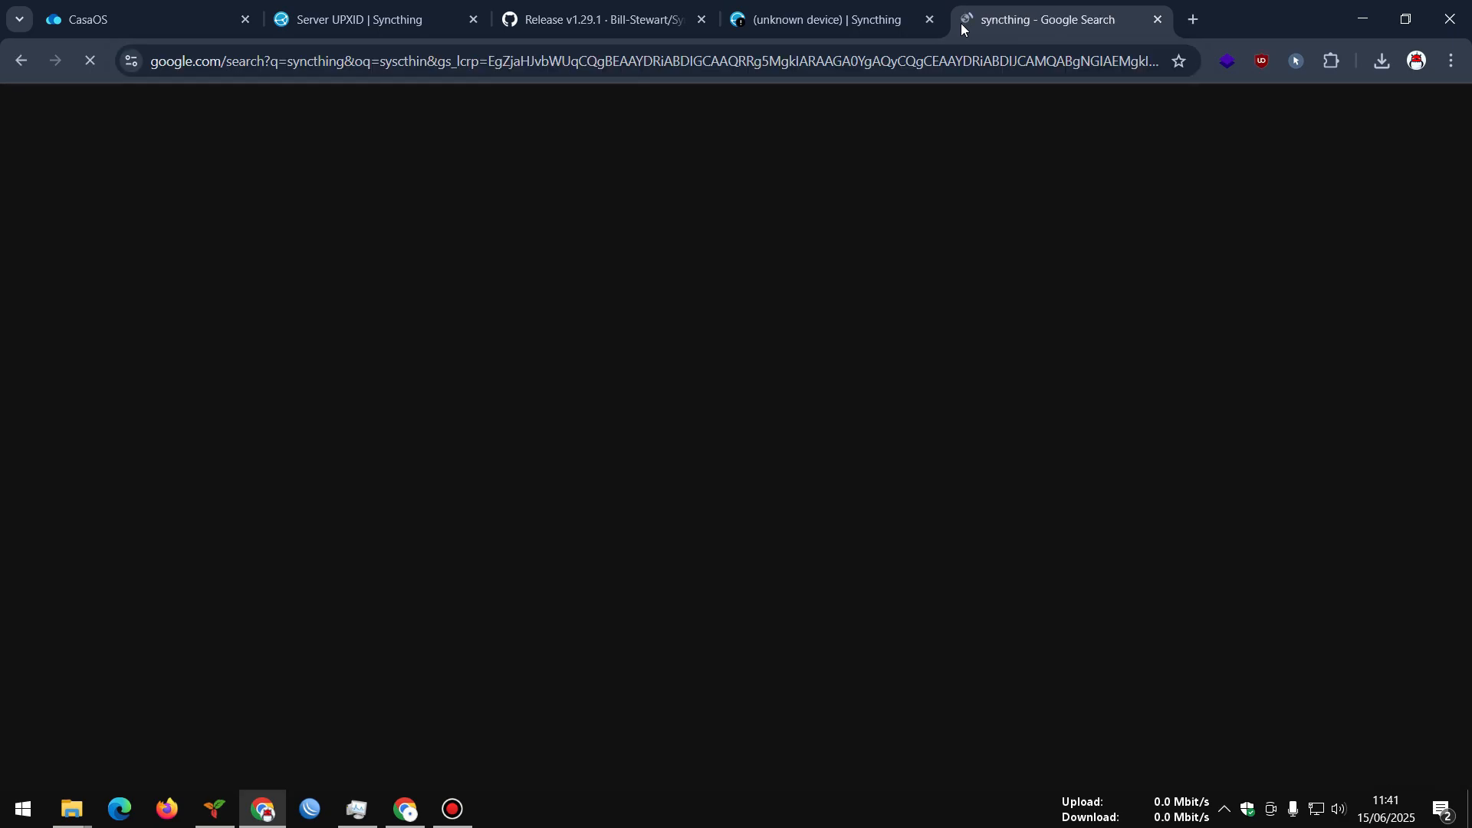
pyautogui.click(275, 391)
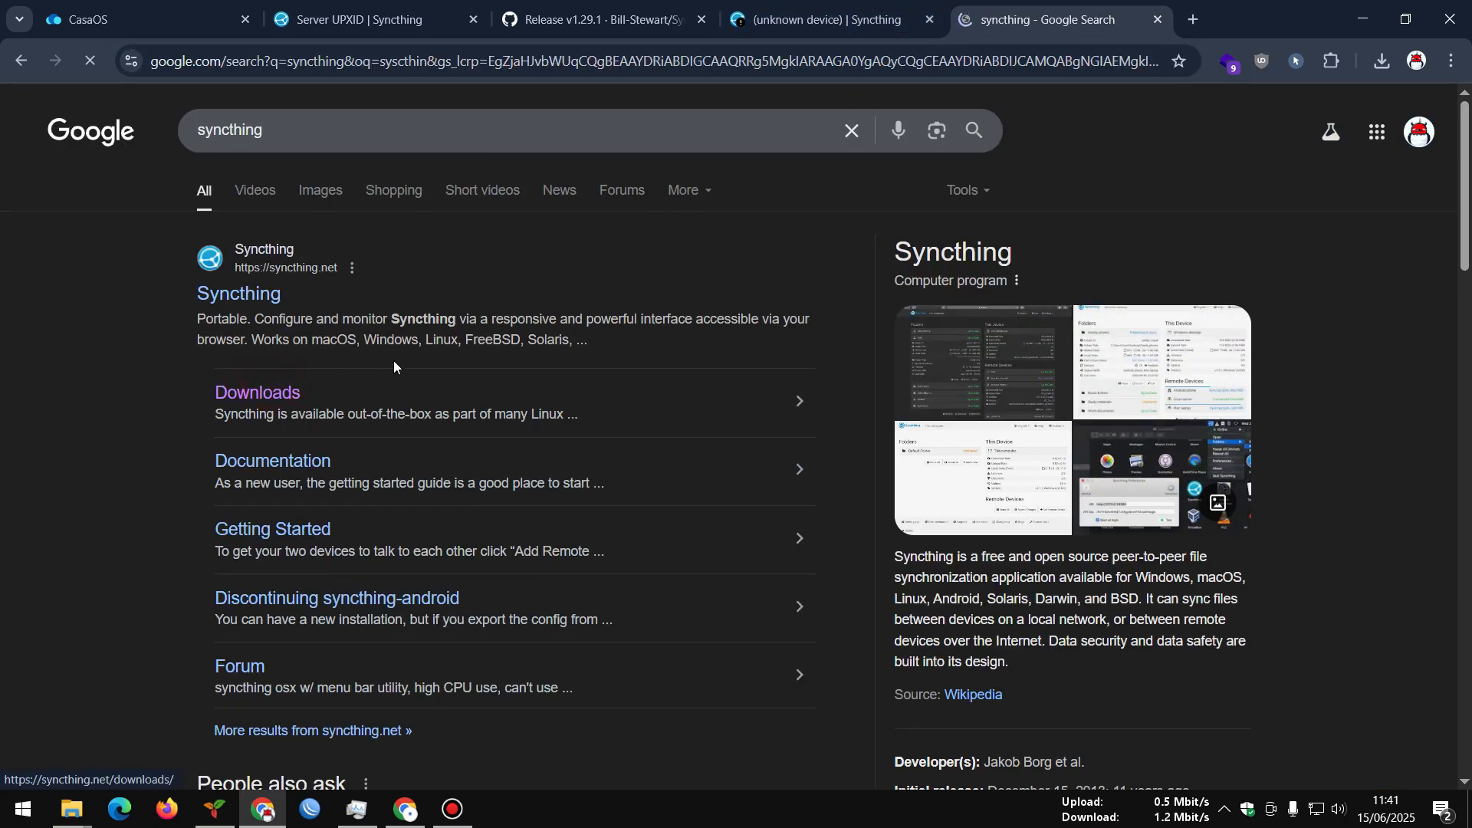
# Close the GitHub release page tab and return to the CasaOS dashboard
pyautogui.click(679, 23)
pyautogui.click(702, 19)
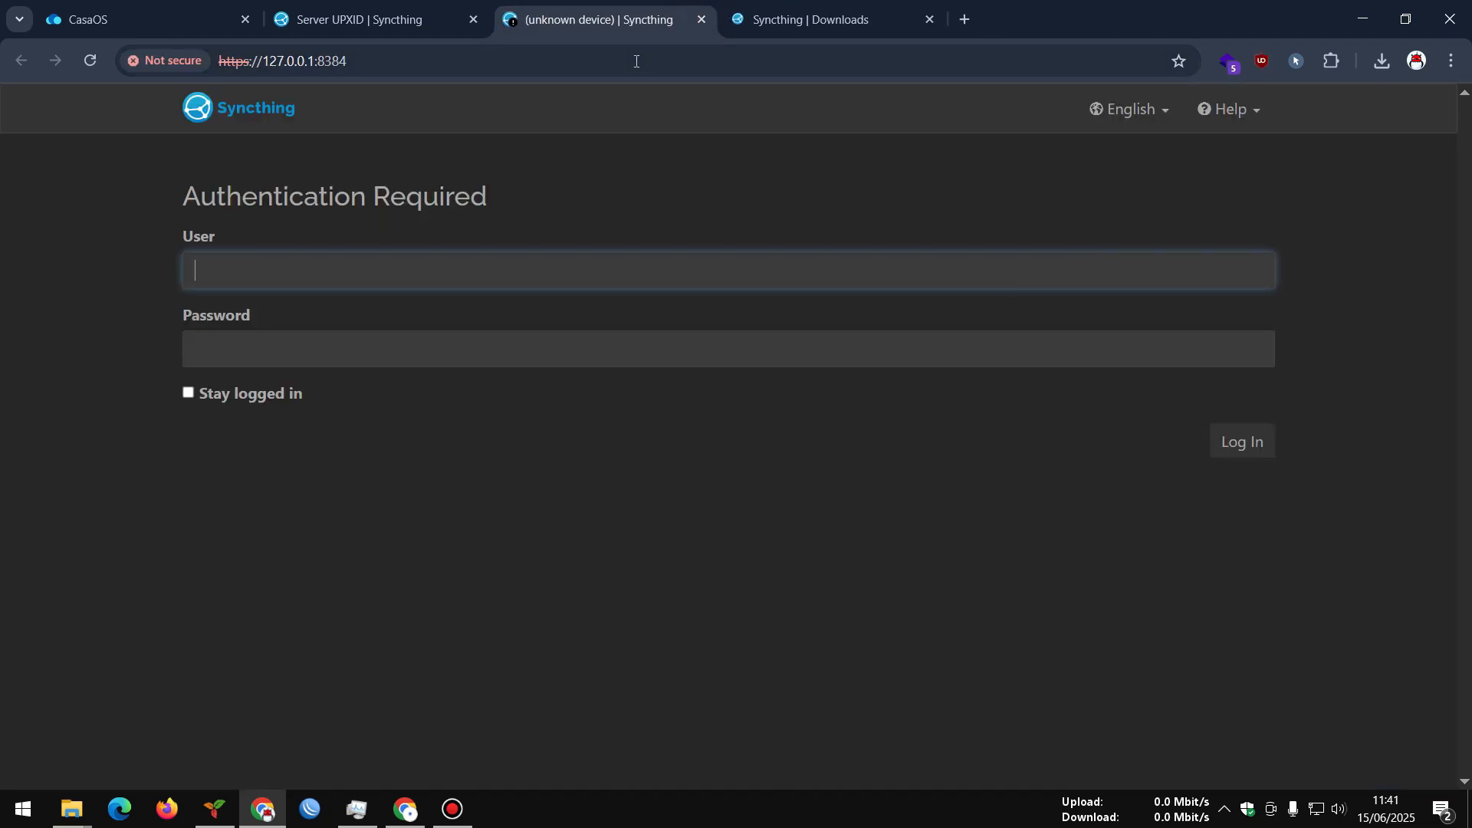
pyautogui.click(763, 11)
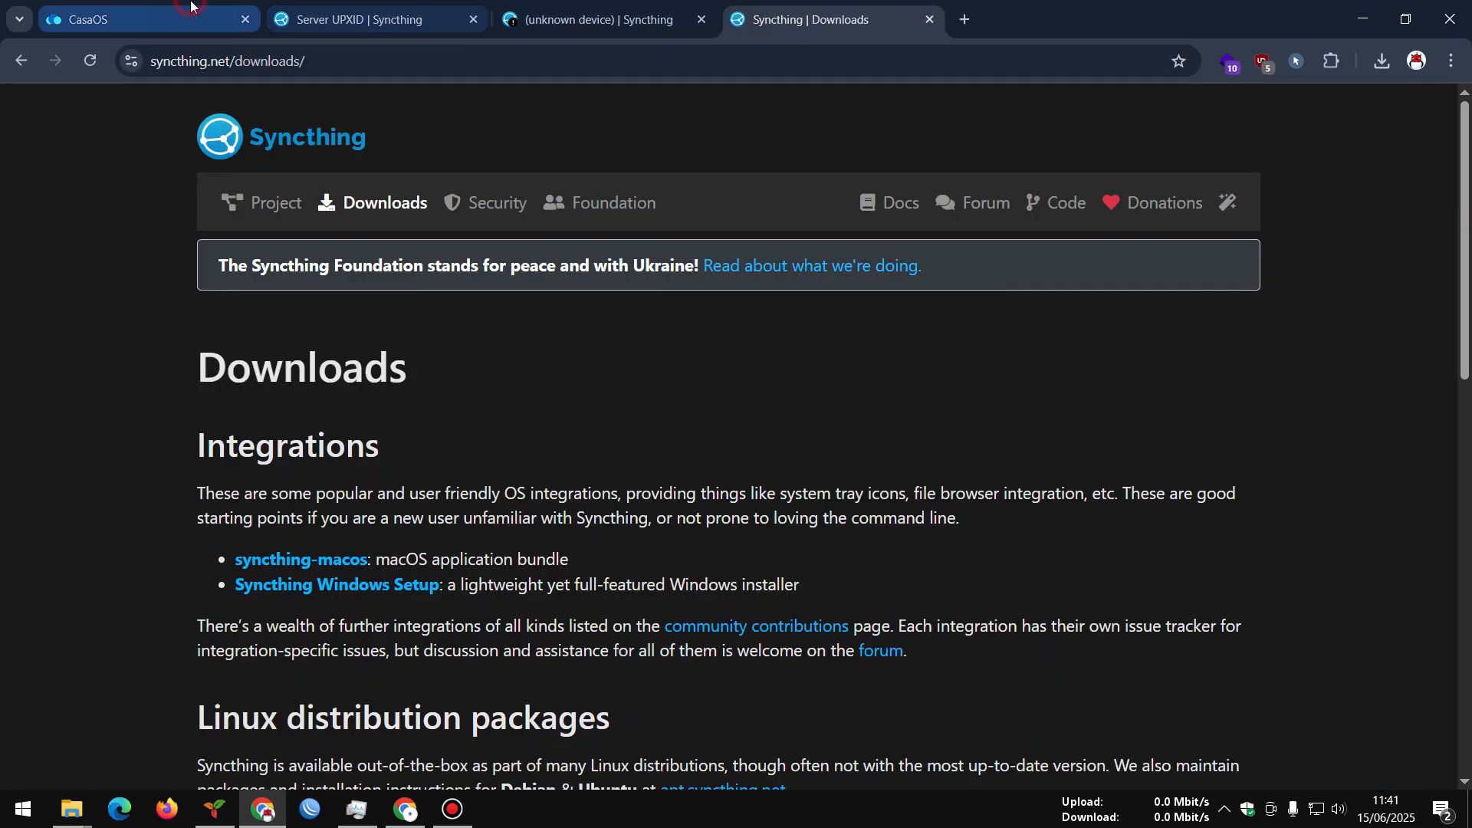
pyautogui.click(138, 19)
pyautogui.scroll(1, 1045, 423)
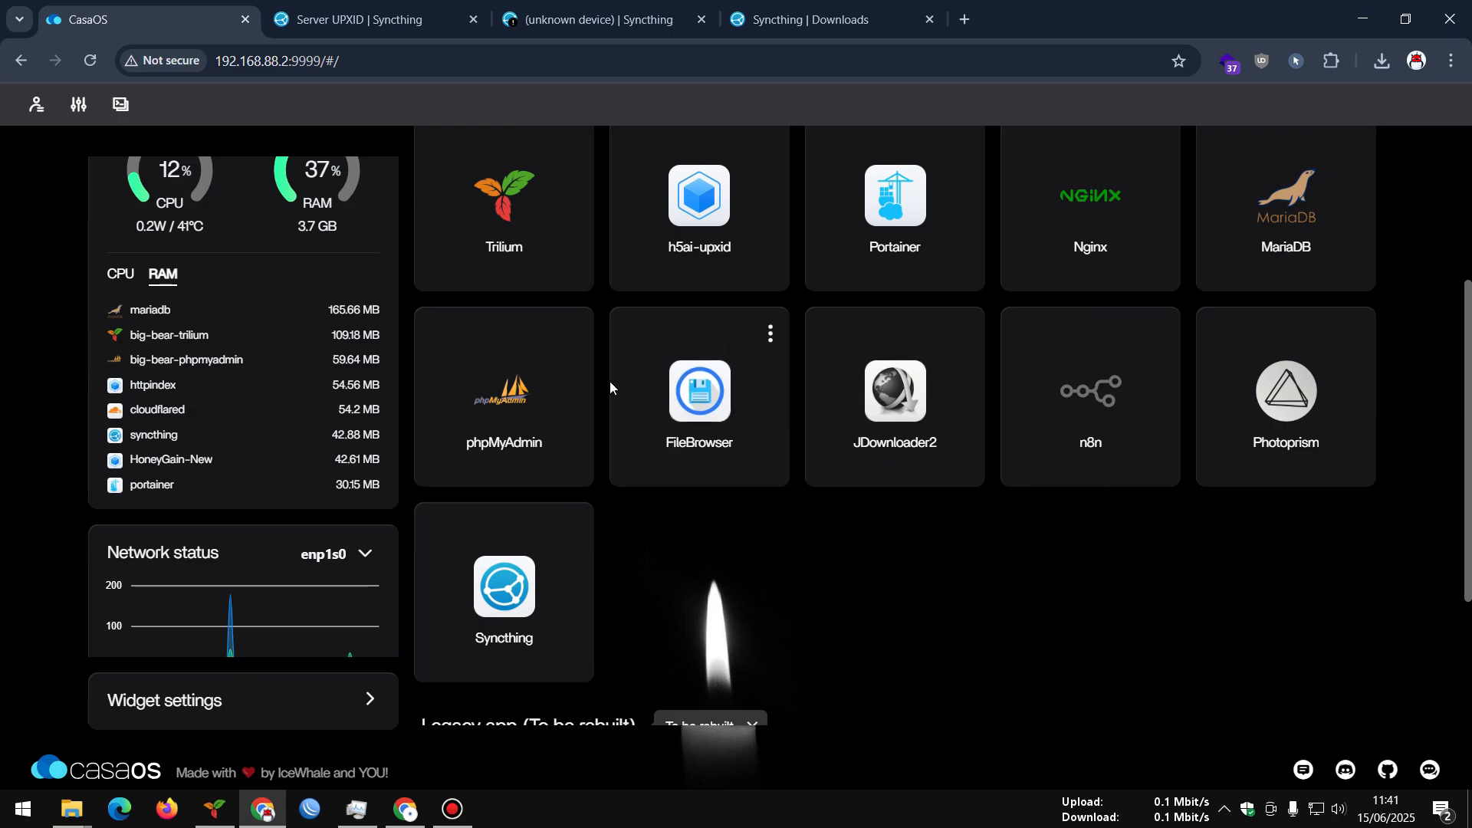
# Launch Excalidraw from CasaOS and pan the Topologi listrik drawing off to the left
pyautogui.scroll(4, 812, 443)
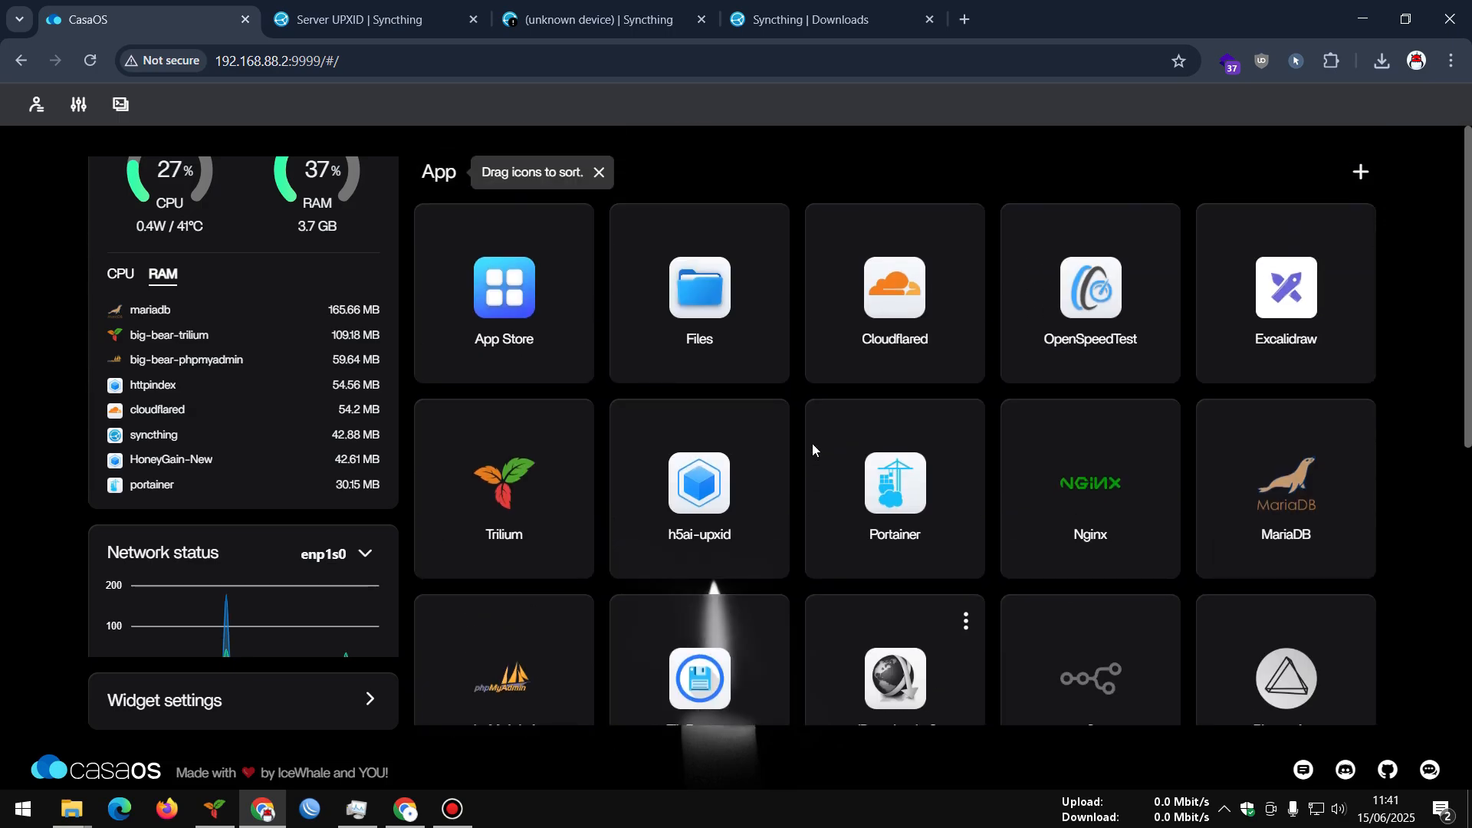
pyautogui.click(1282, 303)
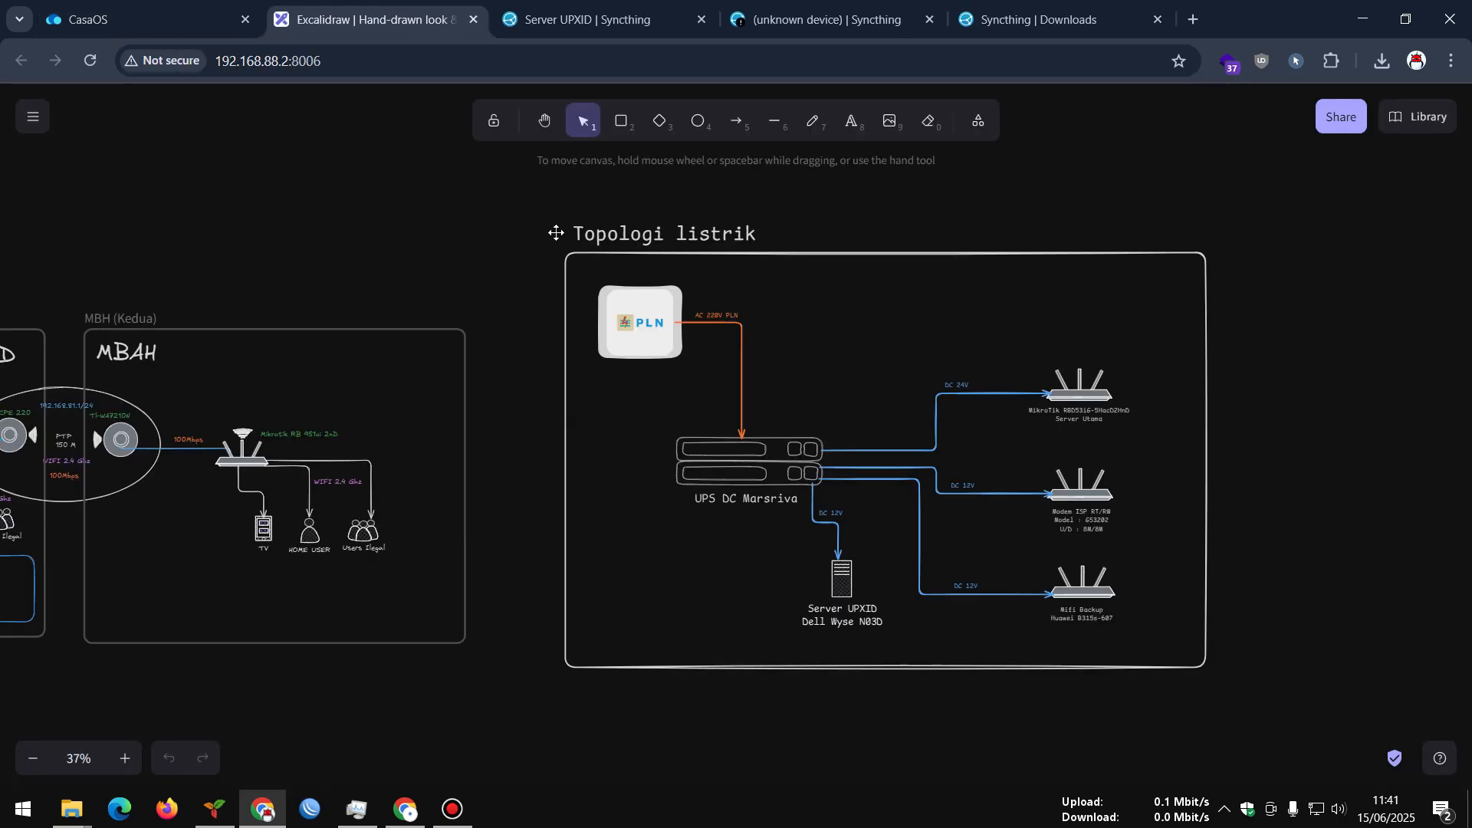
pyautogui.click(545, 120)
pyautogui.moveTo(1010, 209); pyautogui.dragTo(421, 196)
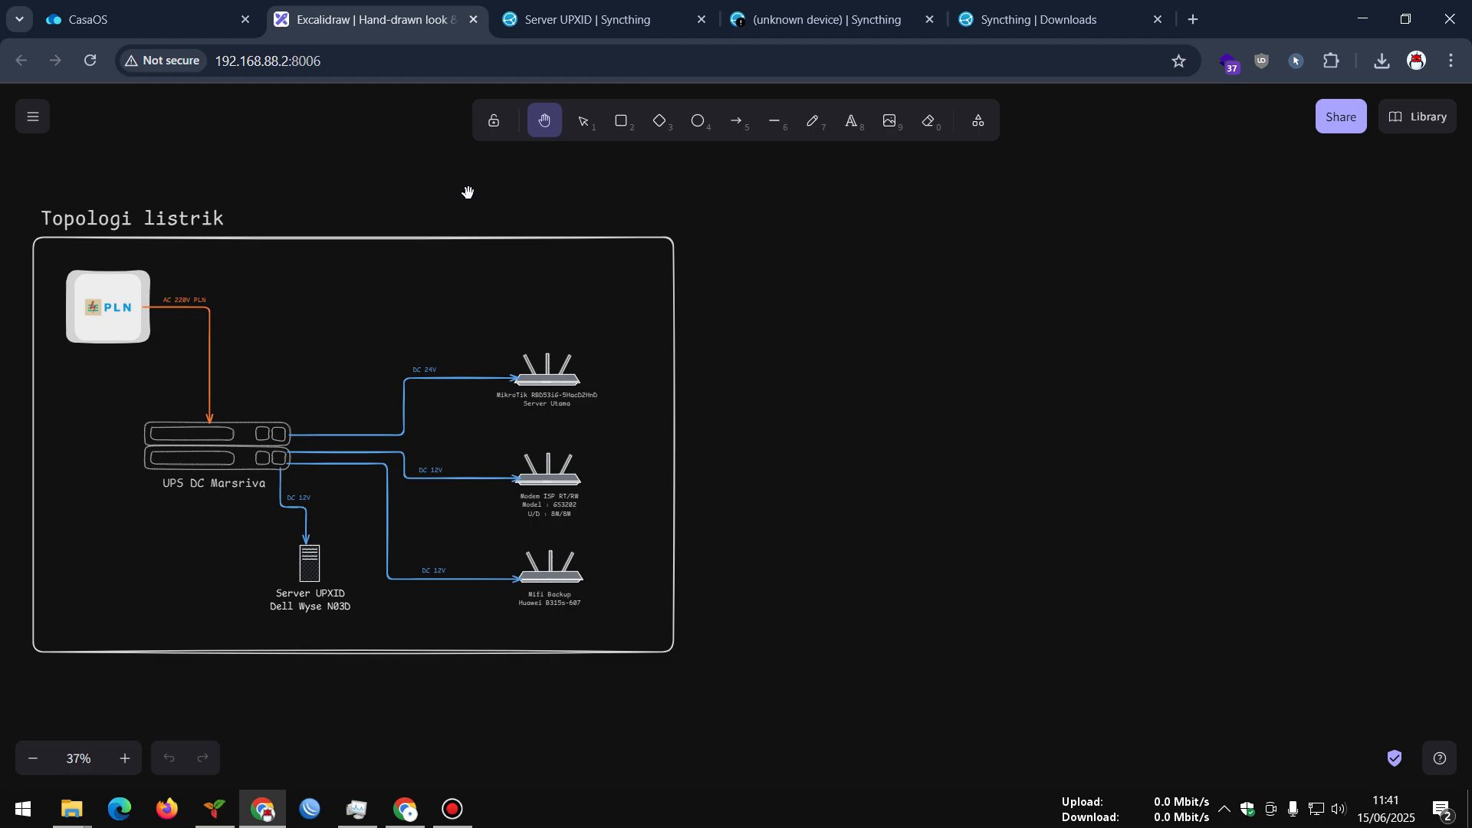
pyautogui.moveTo(804, 223); pyautogui.dragTo(631, 238)
pyautogui.moveTo(863, 292); pyautogui.dragTo(630, 276)
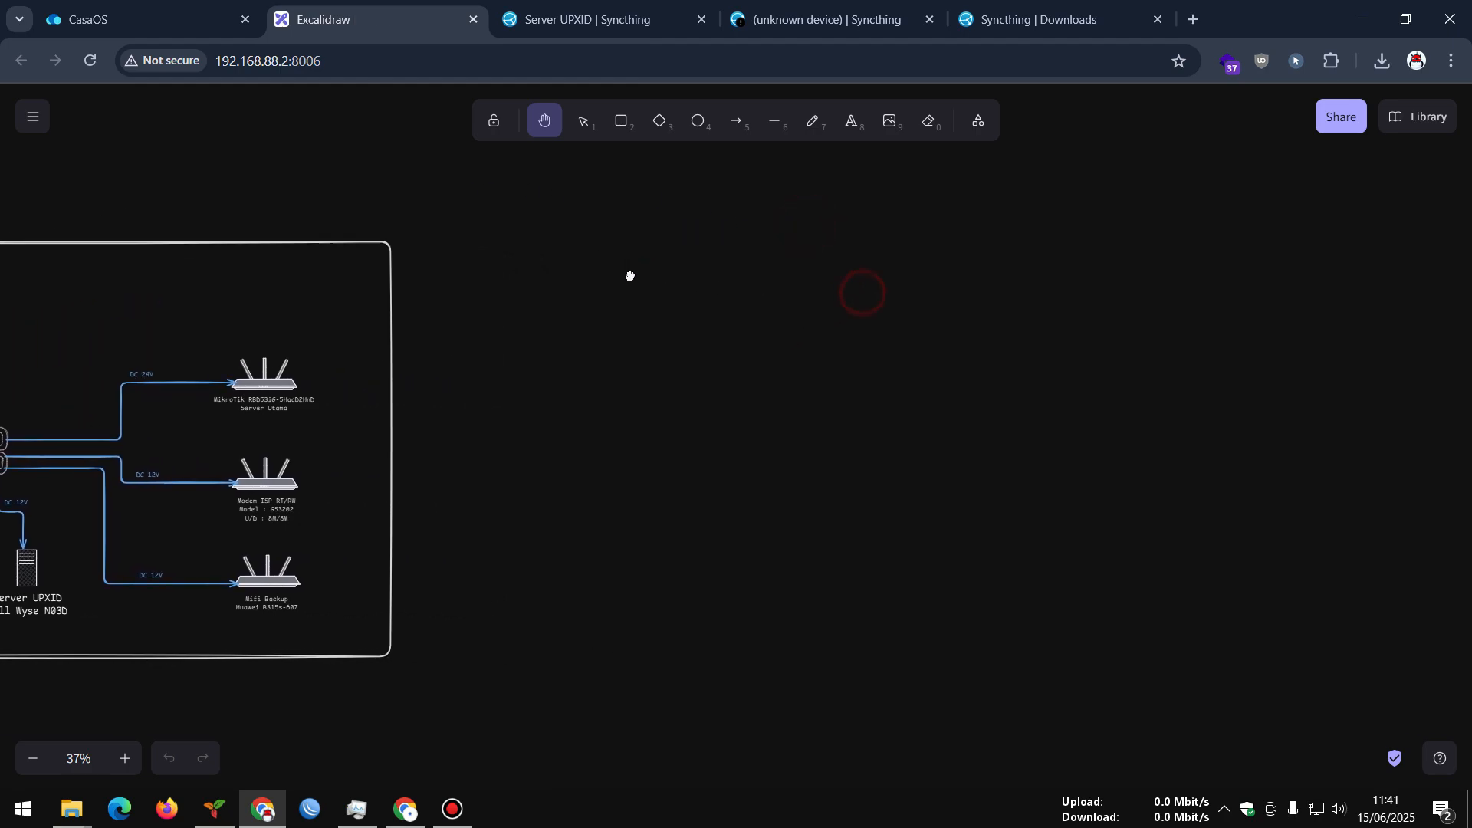
pyautogui.scroll(5, 847, 338)
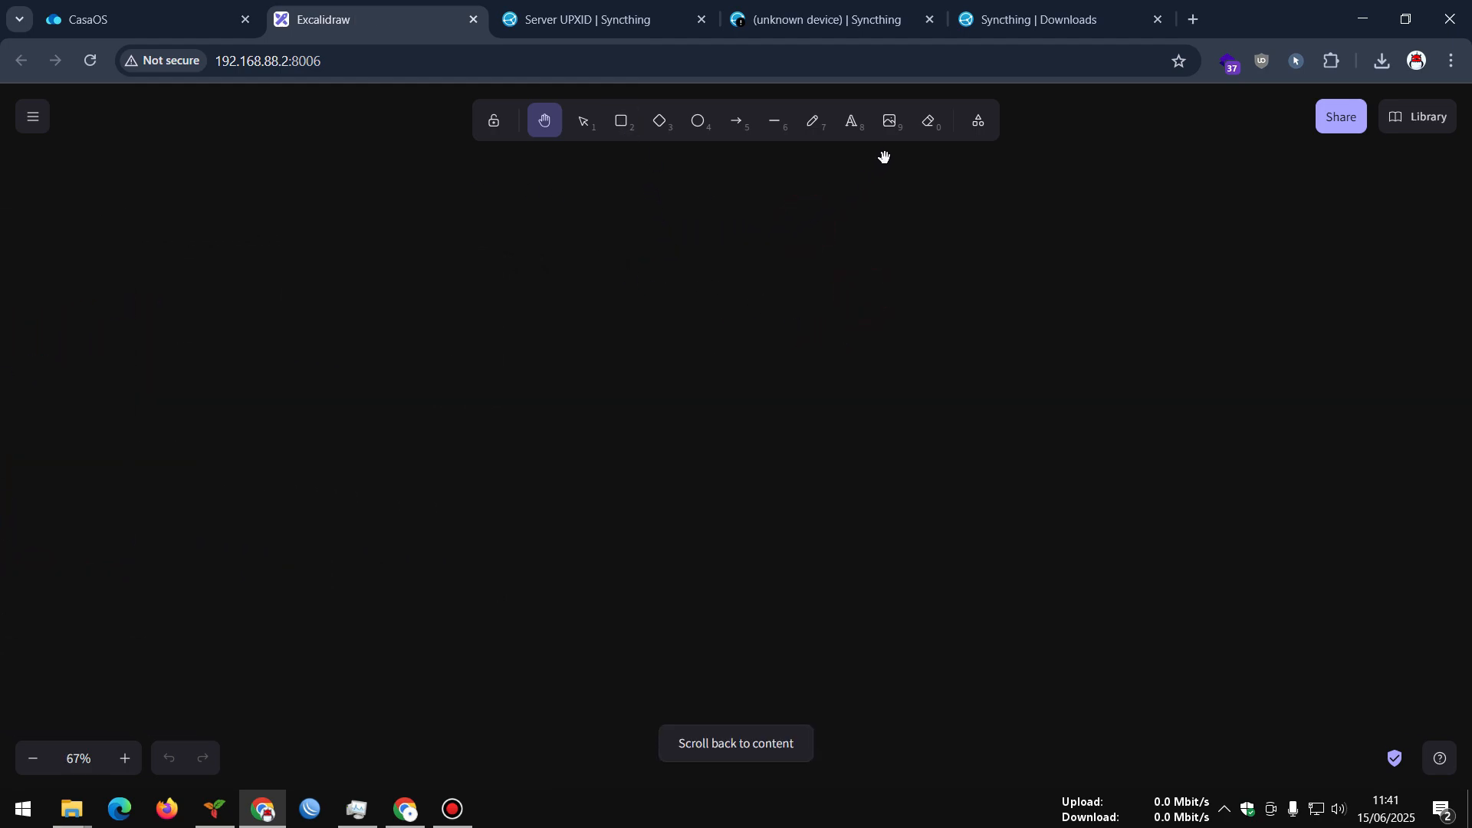
# Insert a router icon from the library and place a server icon to its left
pyautogui.click(1410, 123)
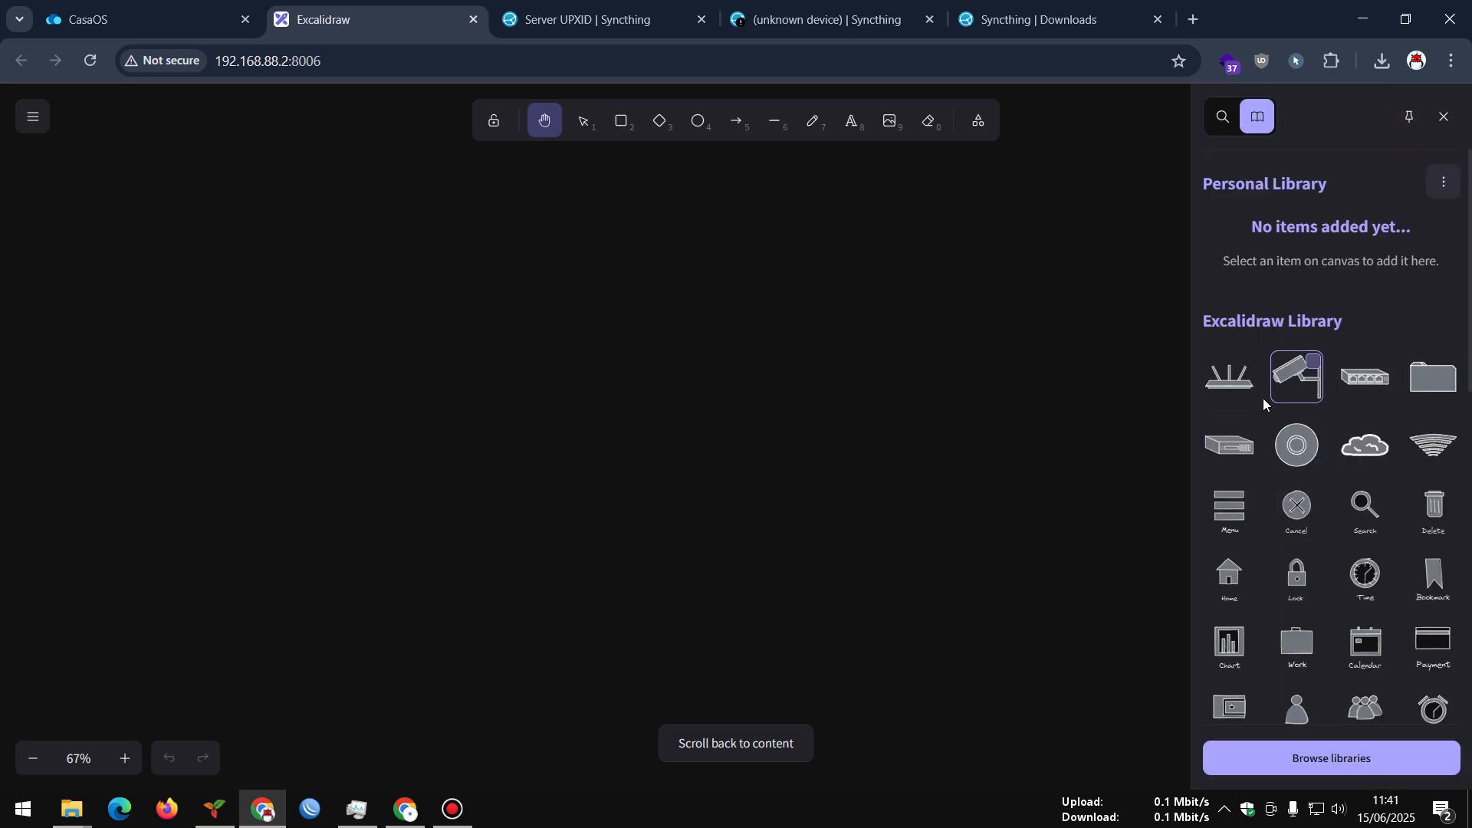
pyautogui.click(1242, 388)
pyautogui.moveTo(723, 427); pyautogui.dragTo(954, 389)
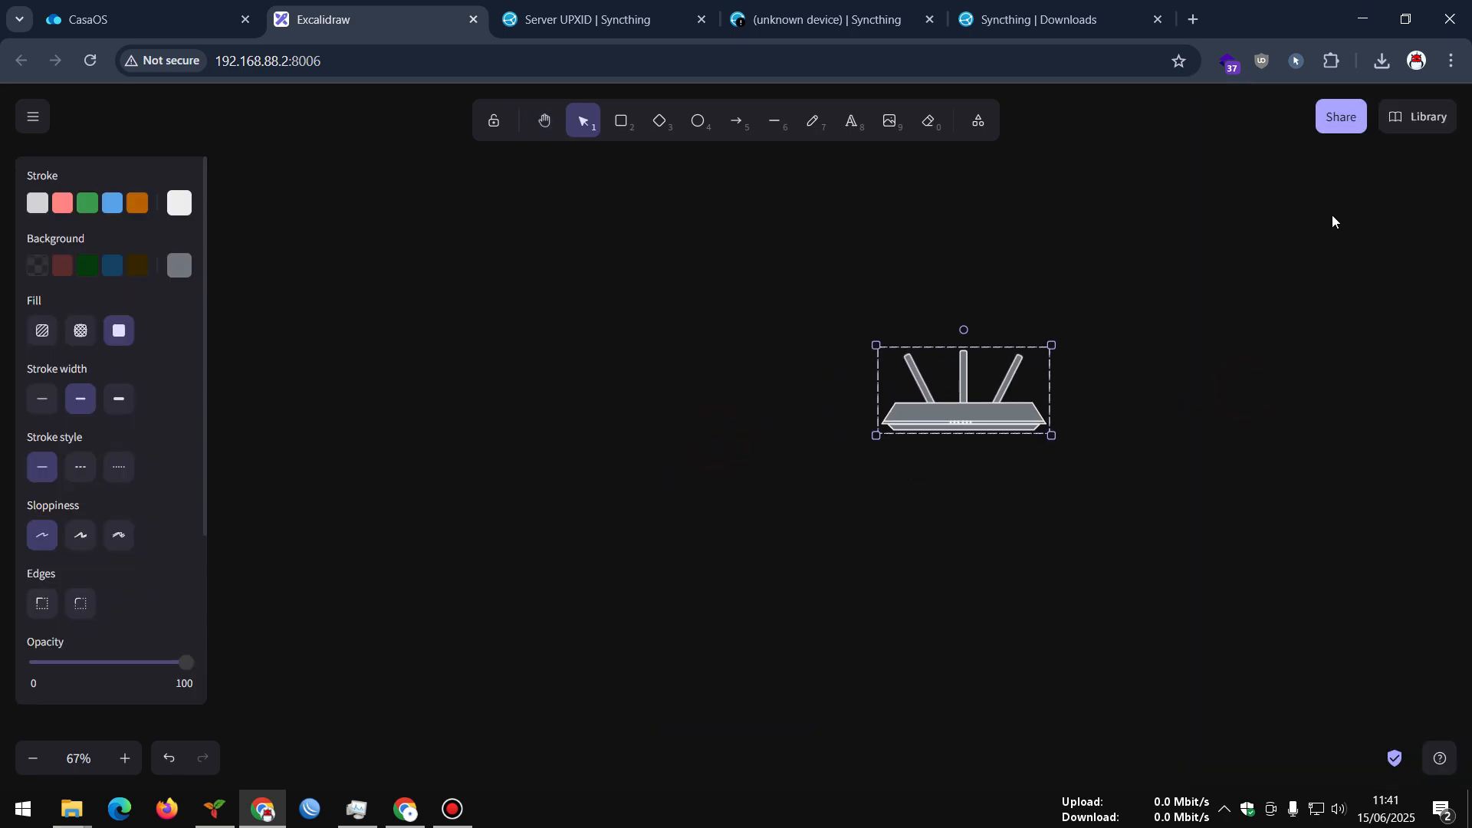
pyautogui.click(1387, 123)
pyautogui.click(1236, 449)
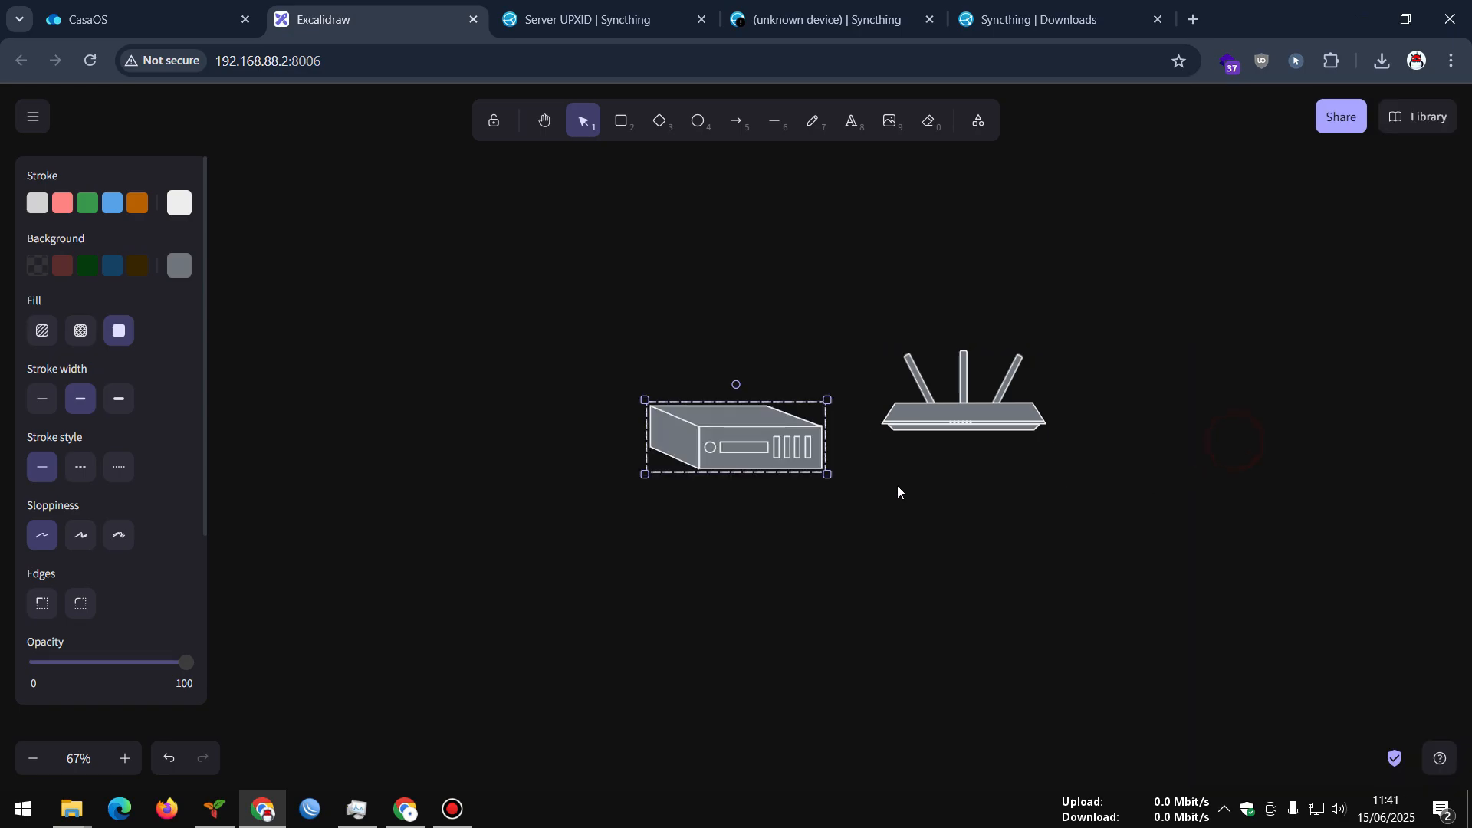
pyautogui.moveTo(729, 440); pyautogui.dragTo(610, 404)
# Add a second server icon at the lower right and give it a thick stroke width
pyautogui.click(1414, 118)
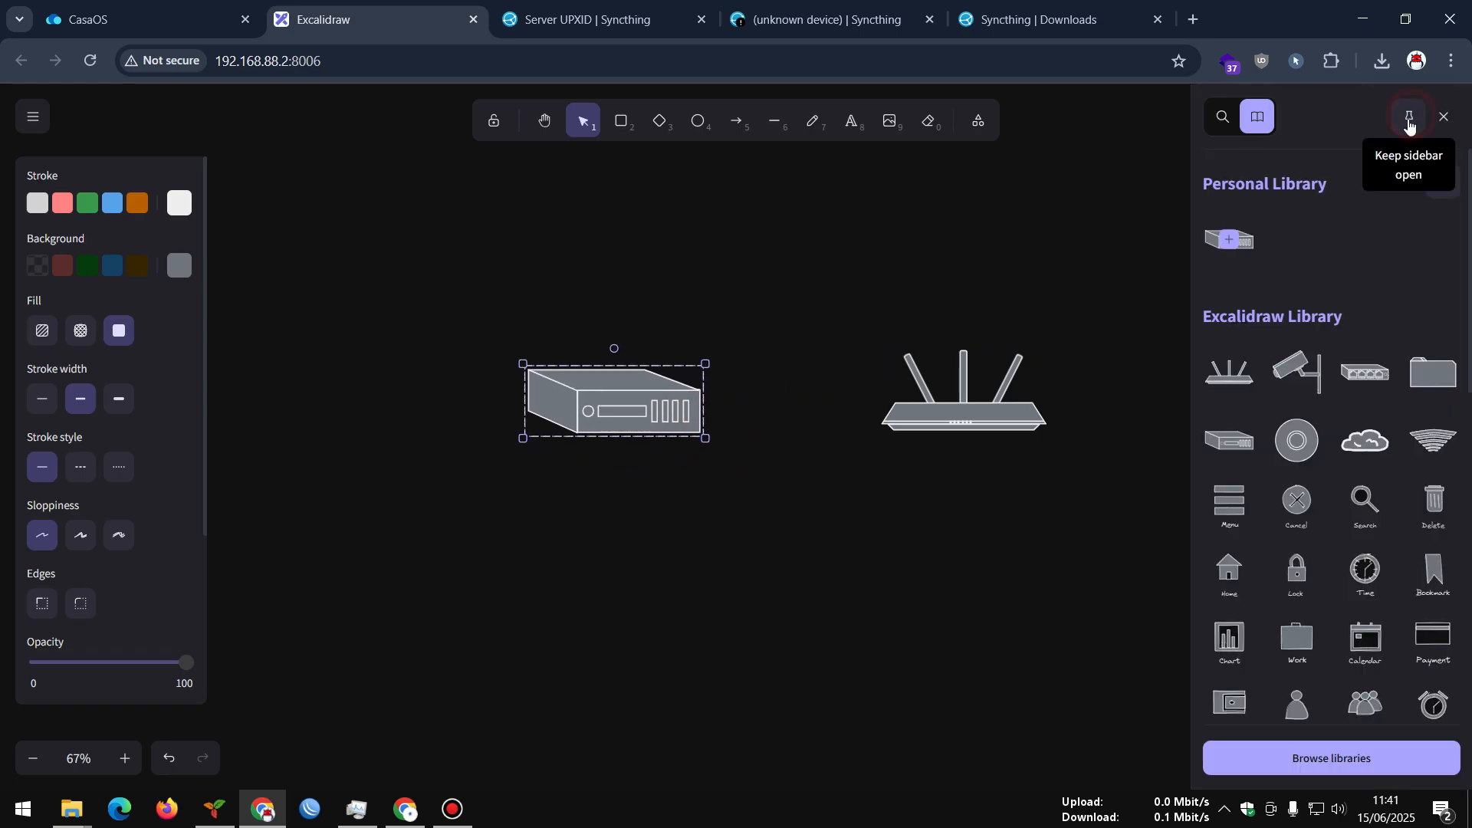
pyautogui.scroll(-3, 1364, 536)
pyautogui.scroll(-4, 1364, 536)
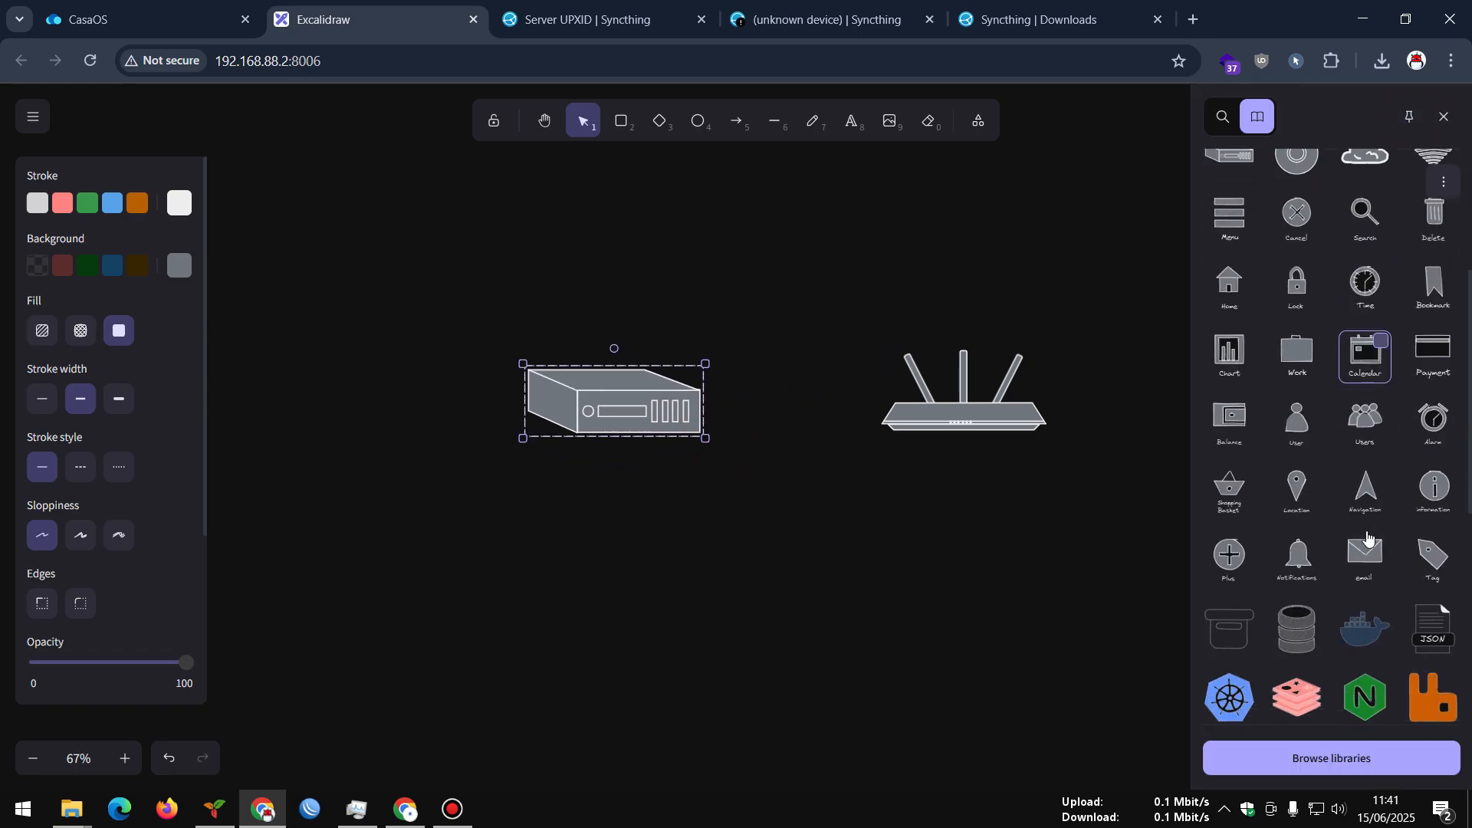
pyautogui.scroll(3, 1230, 351)
pyautogui.click(1228, 269)
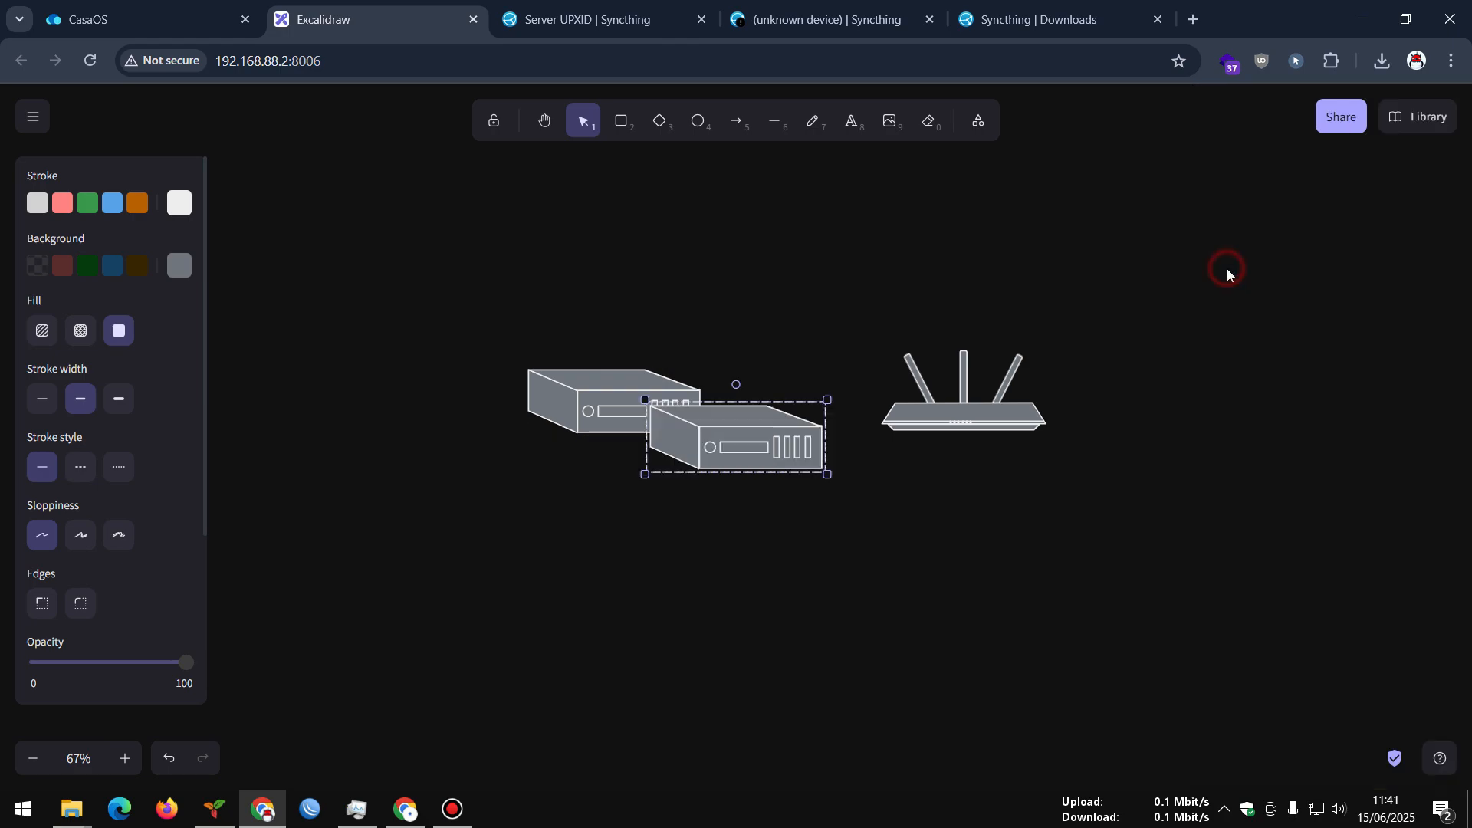
pyautogui.moveTo(767, 438); pyautogui.dragTo(1147, 599)
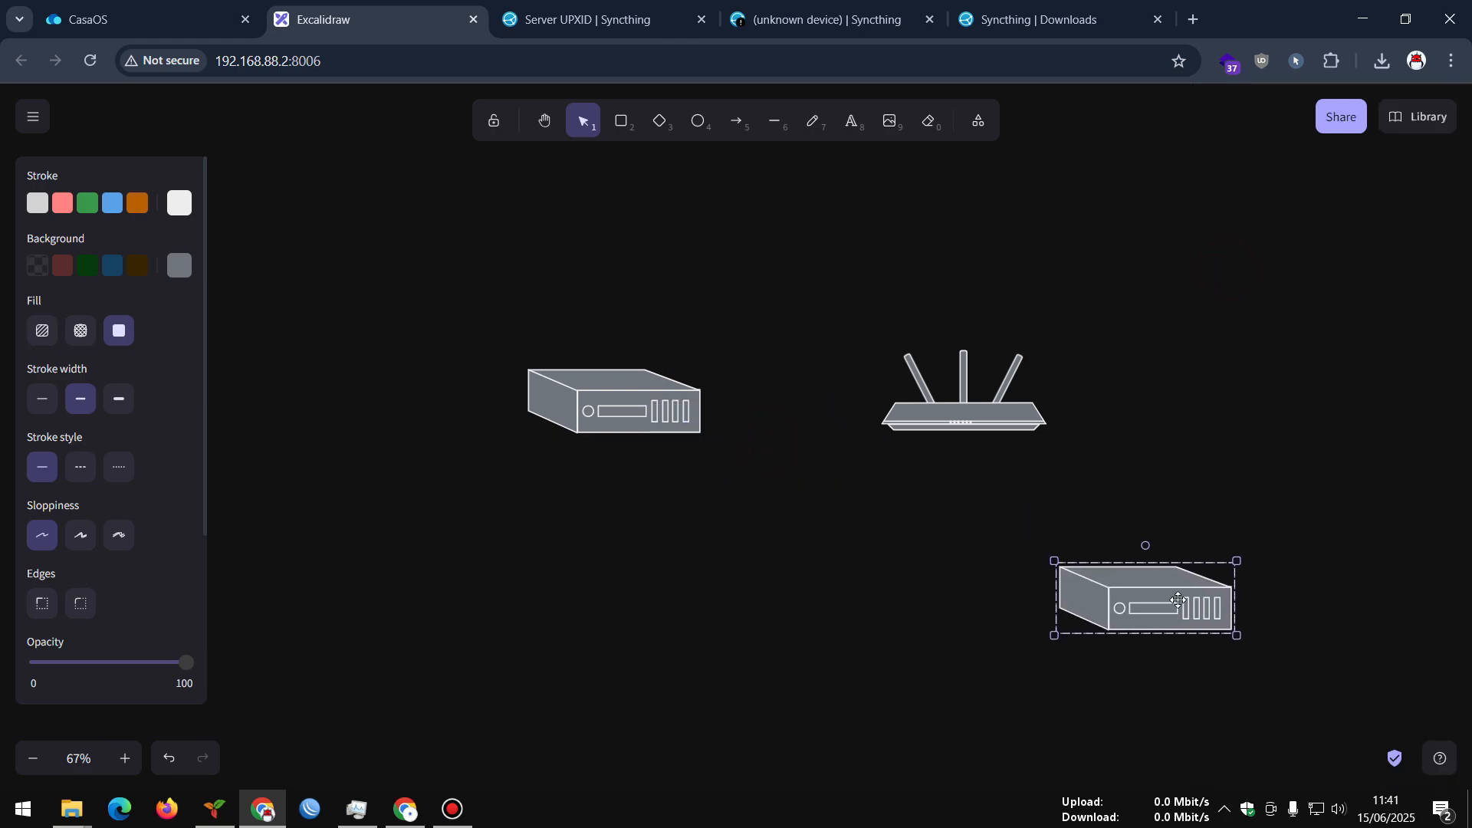
pyautogui.click(112, 405)
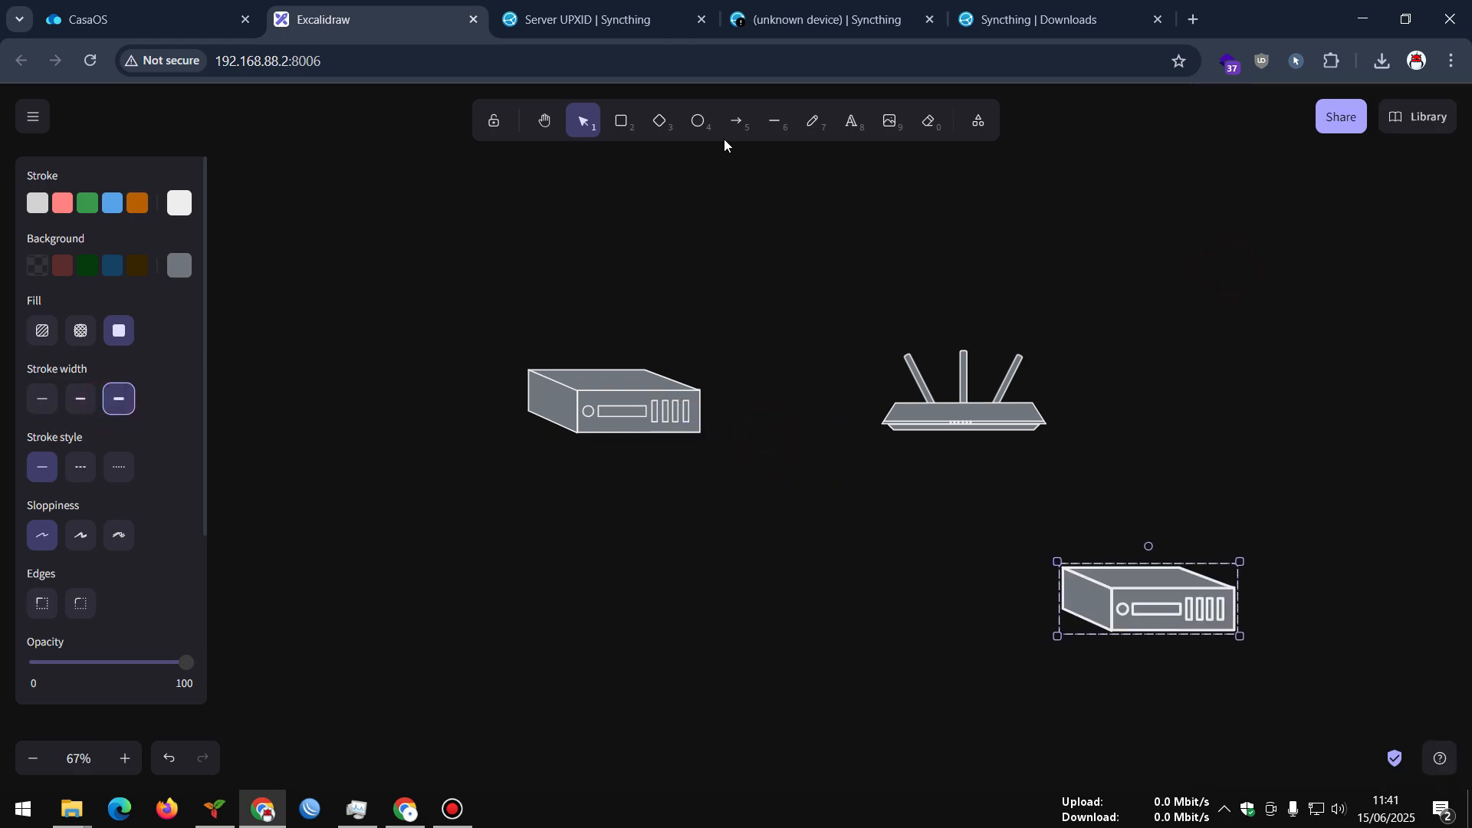
pyautogui.click(774, 122)
# Draw a line connecting the left server, the router and the lower-right server
pyautogui.click(676, 412)
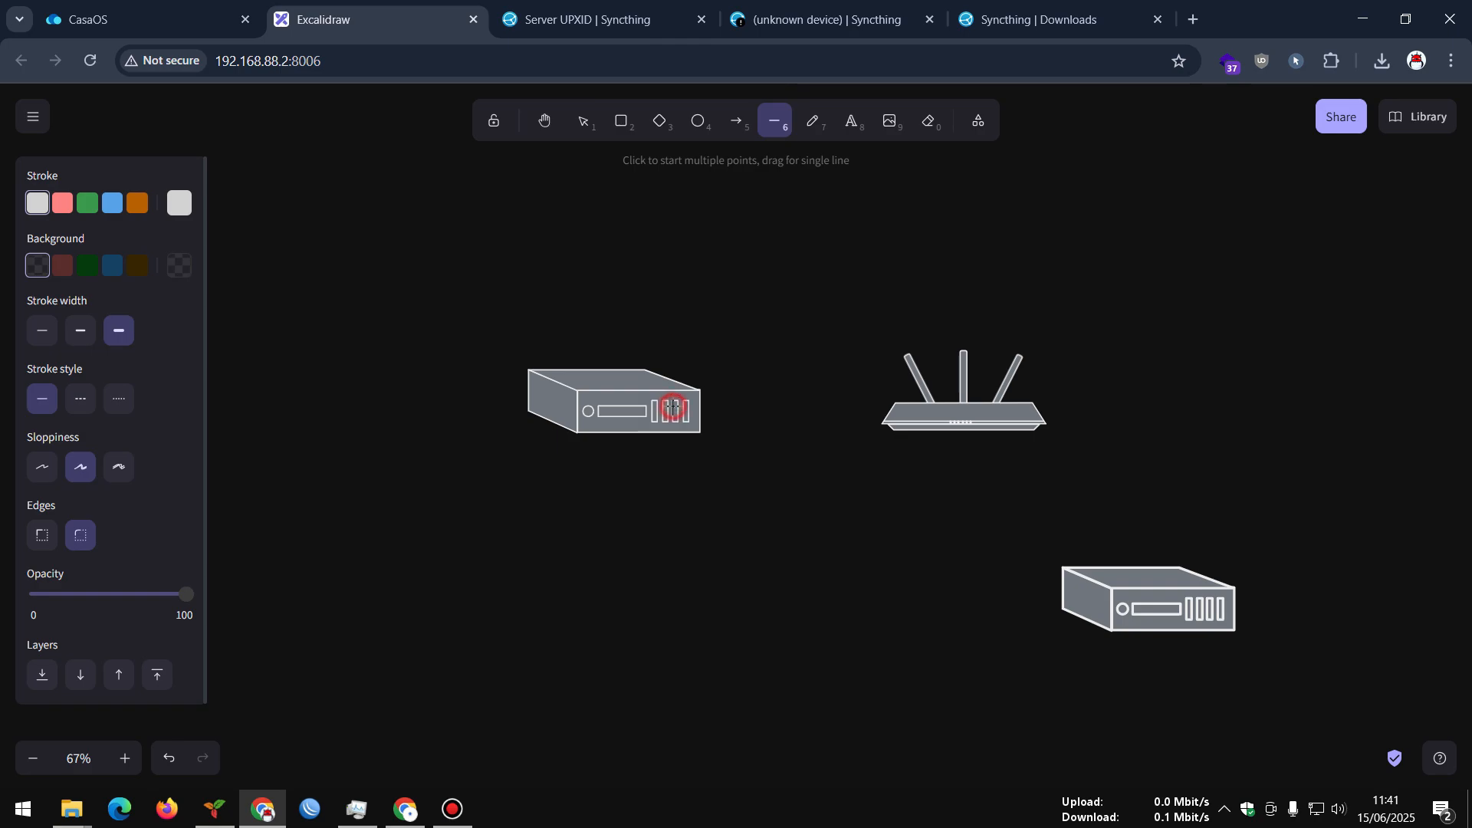
pyautogui.click(928, 413)
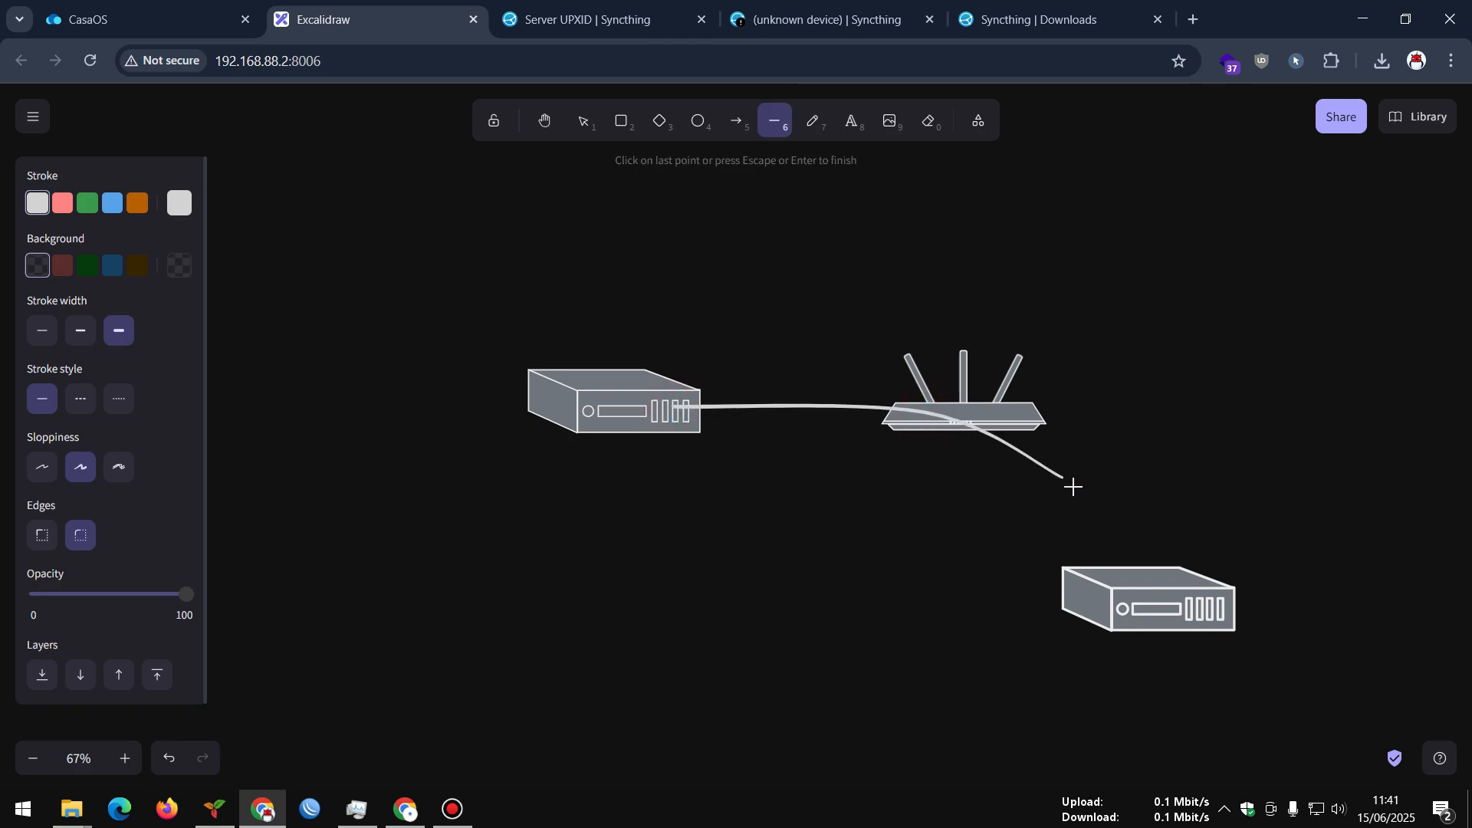
pyautogui.click(1095, 580)
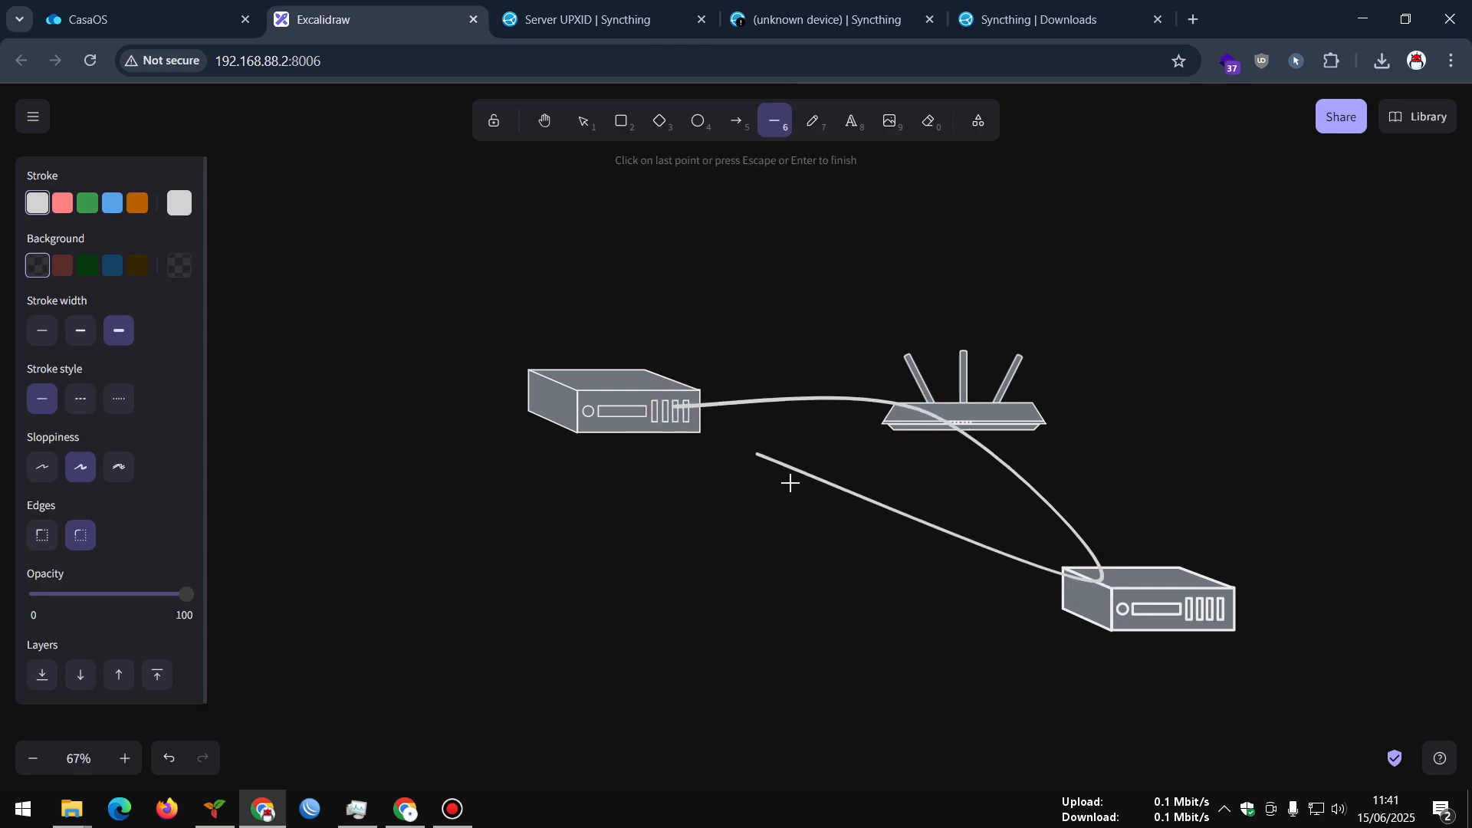
pyautogui.press('Escape')
pyautogui.click(1112, 311)
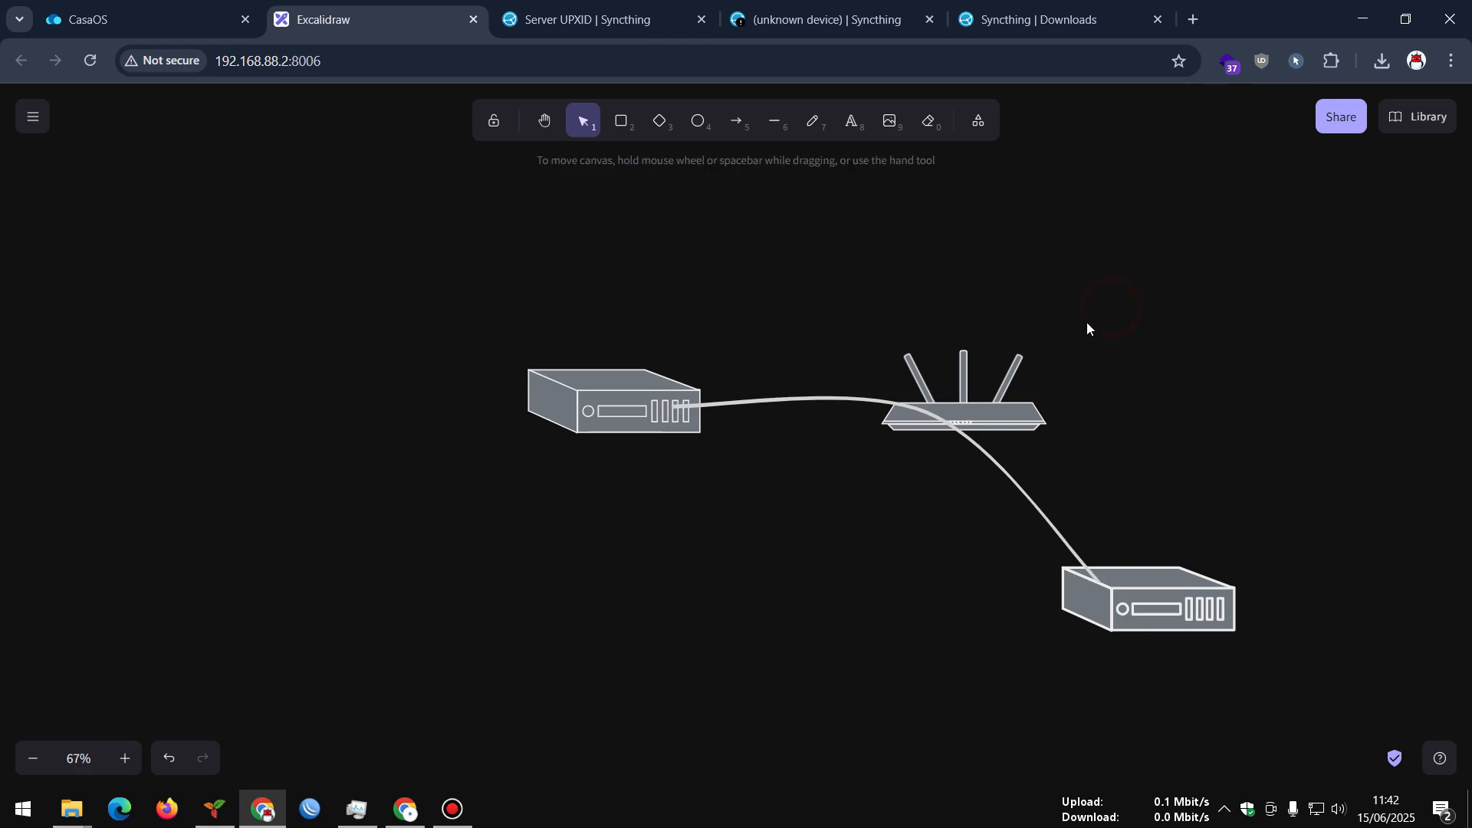
# Label the left server 'Server' and the lower-right computer 'PC SAYA'
pyautogui.click(978, 121)
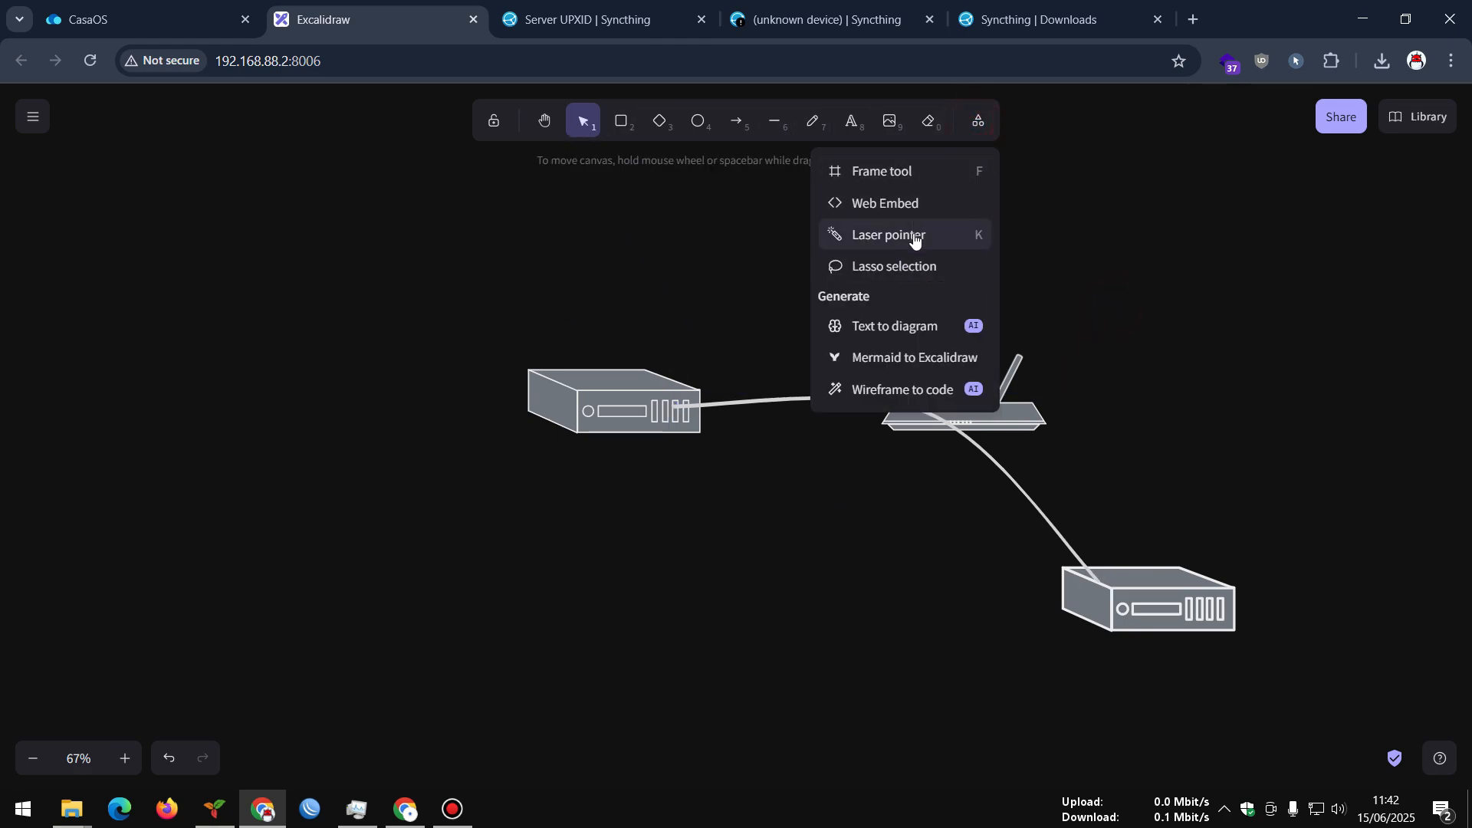
pyautogui.click(851, 121)
pyautogui.click(600, 483)
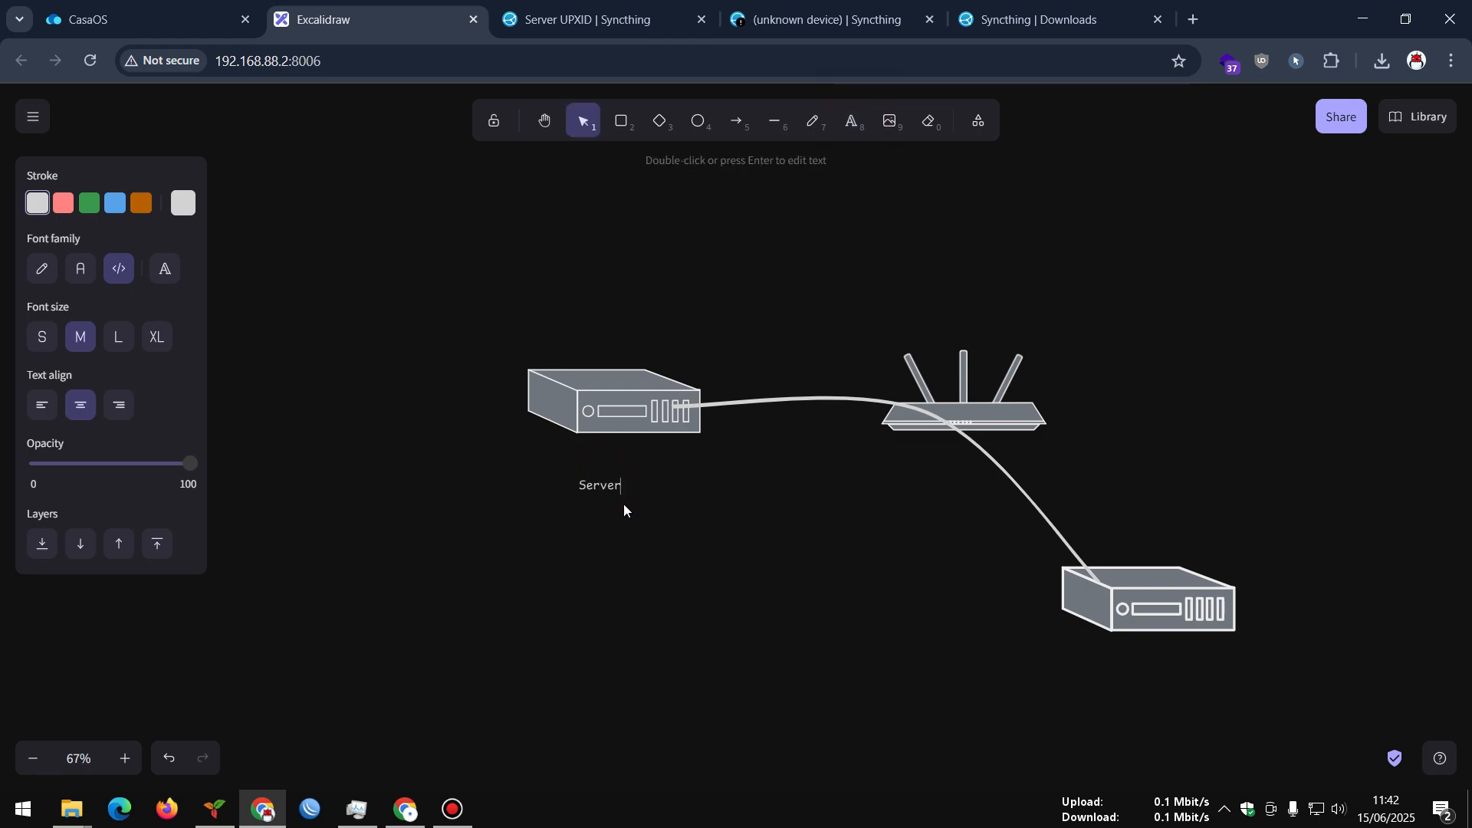
pyautogui.click(674, 486)
pyautogui.moveTo(601, 486); pyautogui.dragTo(1130, 539)
pyautogui.doubleClick(1130, 539)
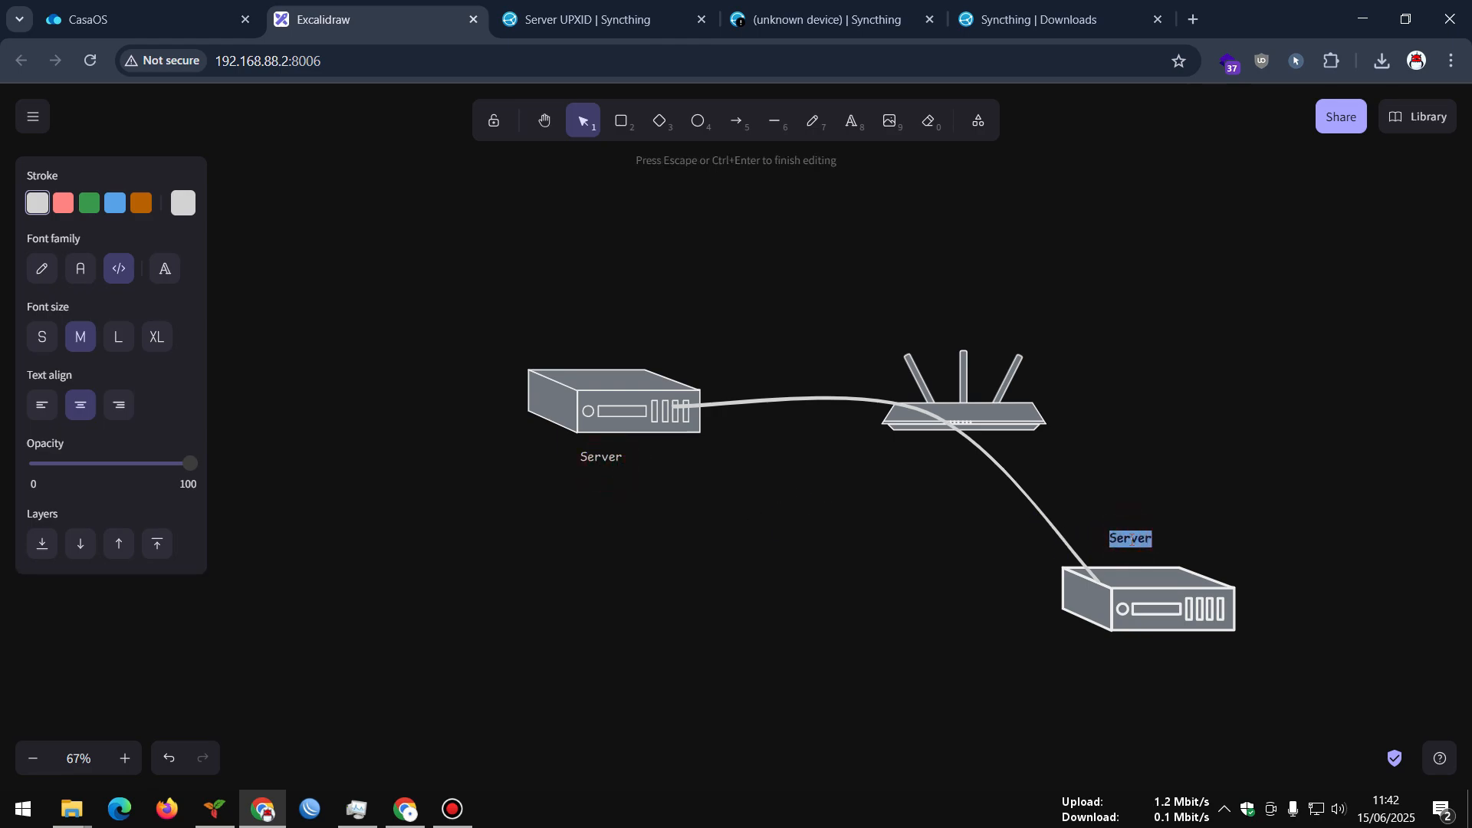
pyautogui.press('BackSpace')
pyautogui.write('PC SAYA')
pyautogui.click(1160, 502)
pyautogui.click(1128, 538)
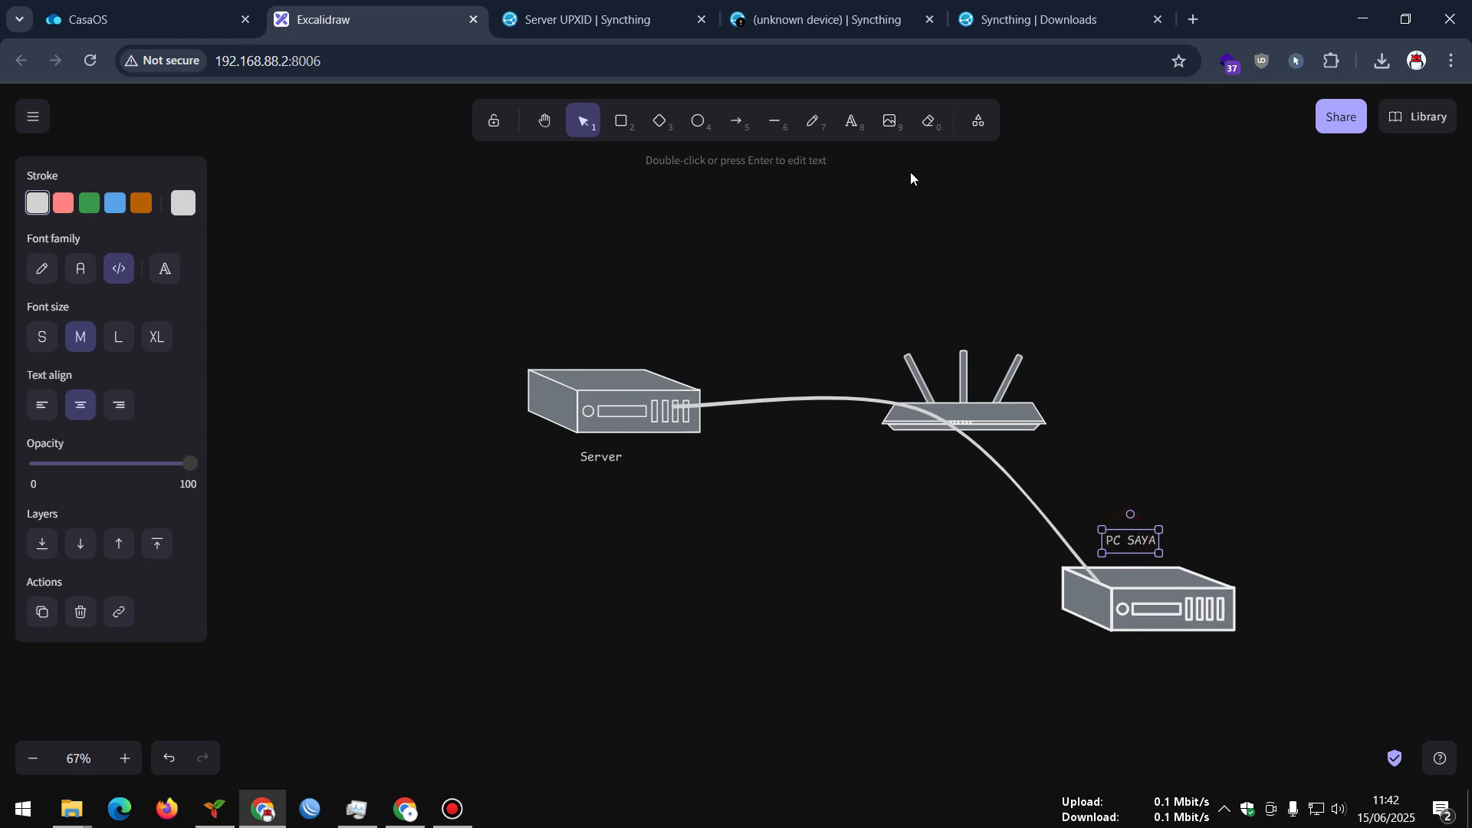
# Use the laser pointer to trace the path from PC SAYA to Server
pyautogui.click(978, 121)
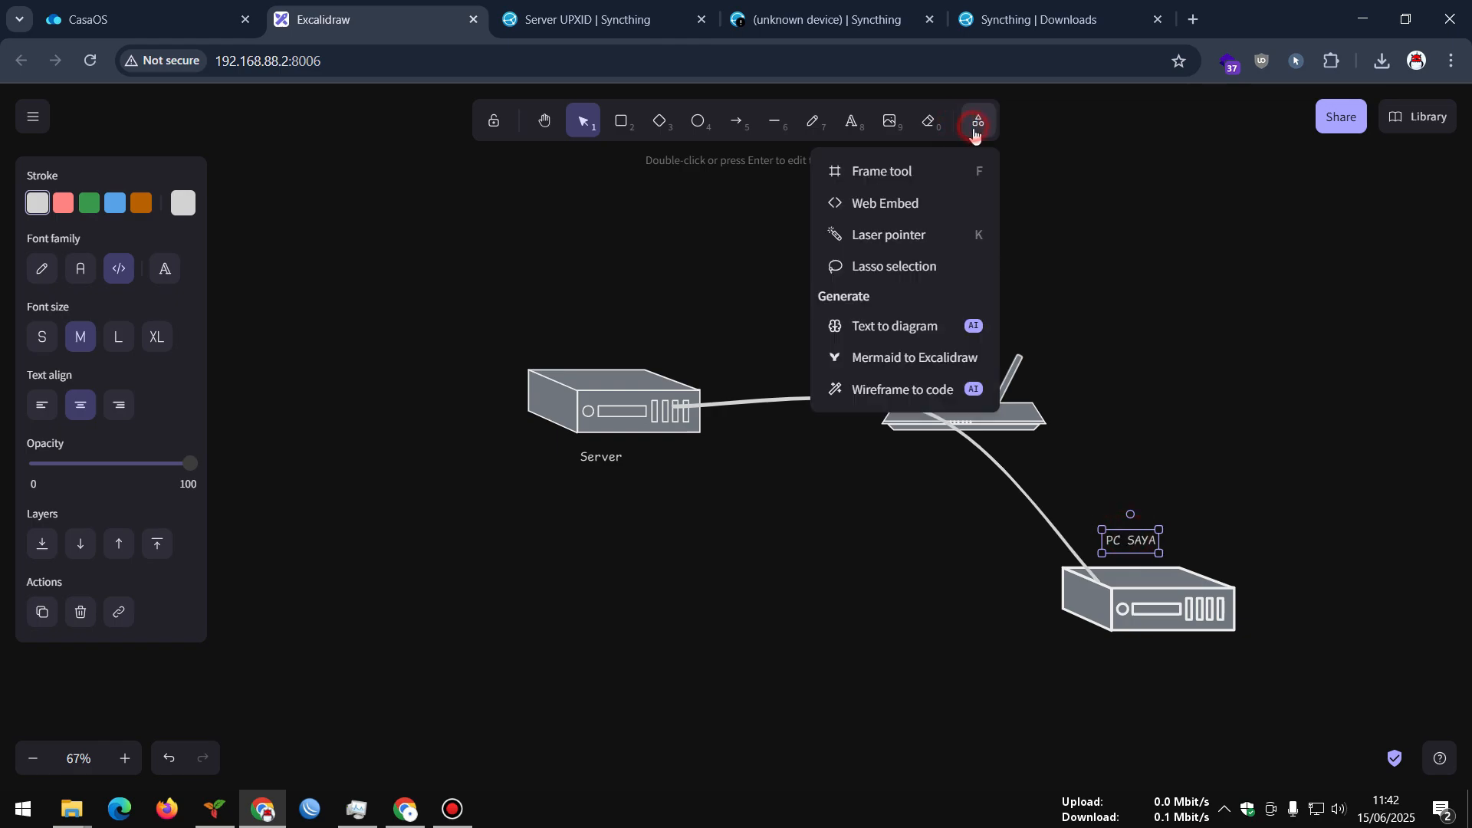
pyautogui.click(945, 233)
pyautogui.moveTo(1186, 529)
pyautogui.mouseDown()
pyautogui.moveTo(1002, 552)
pyautogui.moveTo(1291, 628)
pyautogui.moveTo(1161, 514)
pyautogui.mouseUp()
pyautogui.moveTo(694, 322)
pyautogui.mouseDown()
pyautogui.moveTo(618, 319)
pyautogui.moveTo(568, 503)
pyautogui.moveTo(684, 317)
pyautogui.mouseUp()
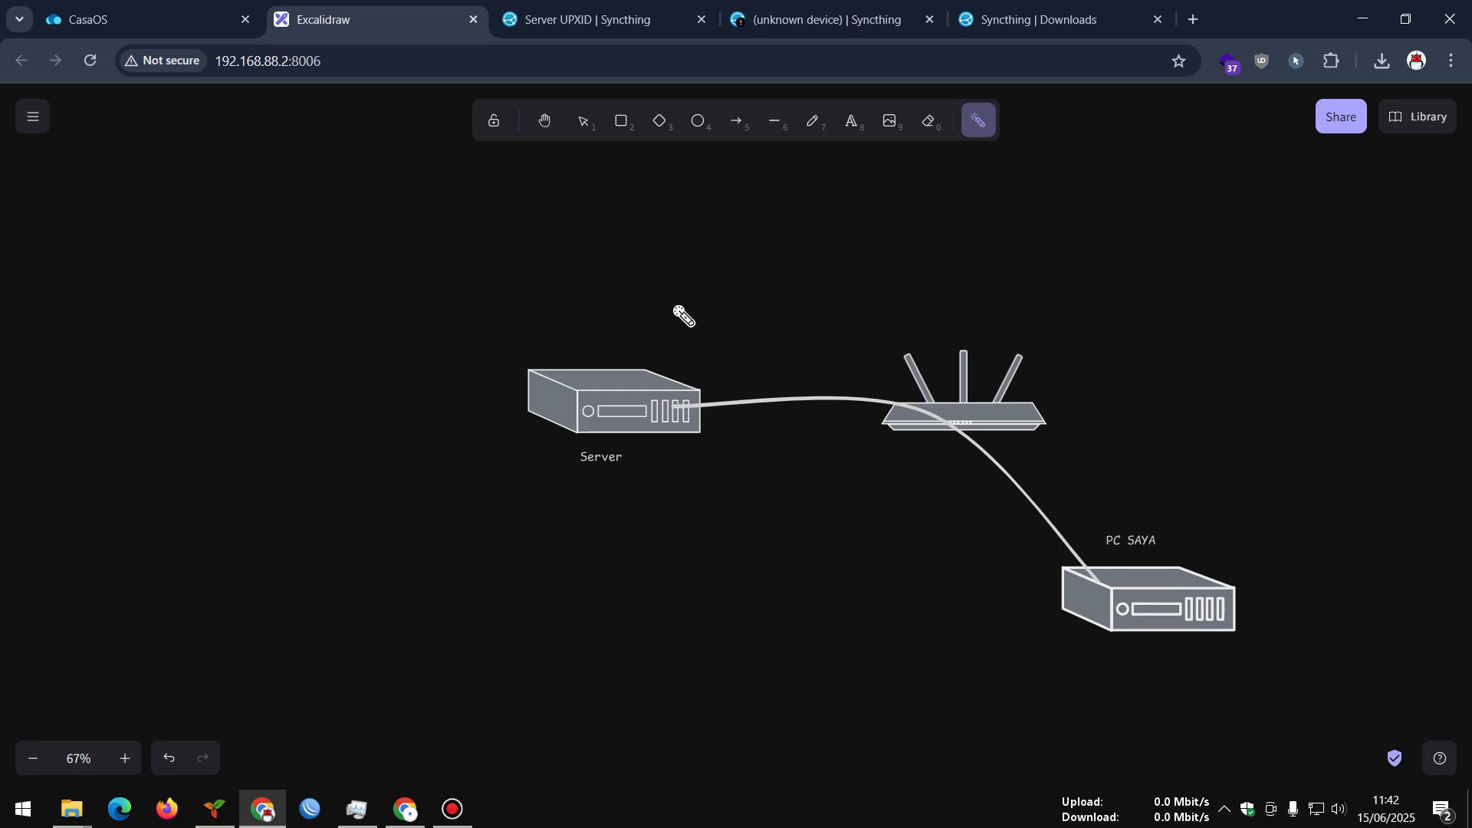
pyautogui.moveTo(969, 572)
pyautogui.mouseDown()
pyautogui.moveTo(887, 509)
pyautogui.moveTo(759, 502)
pyautogui.moveTo(978, 565)
pyautogui.moveTo(671, 443)
pyautogui.moveTo(1005, 592)
pyautogui.moveTo(947, 577)
pyautogui.mouseUp()
# Check the Syncthing downloads page and the recent download history
pyautogui.click(749, 8)
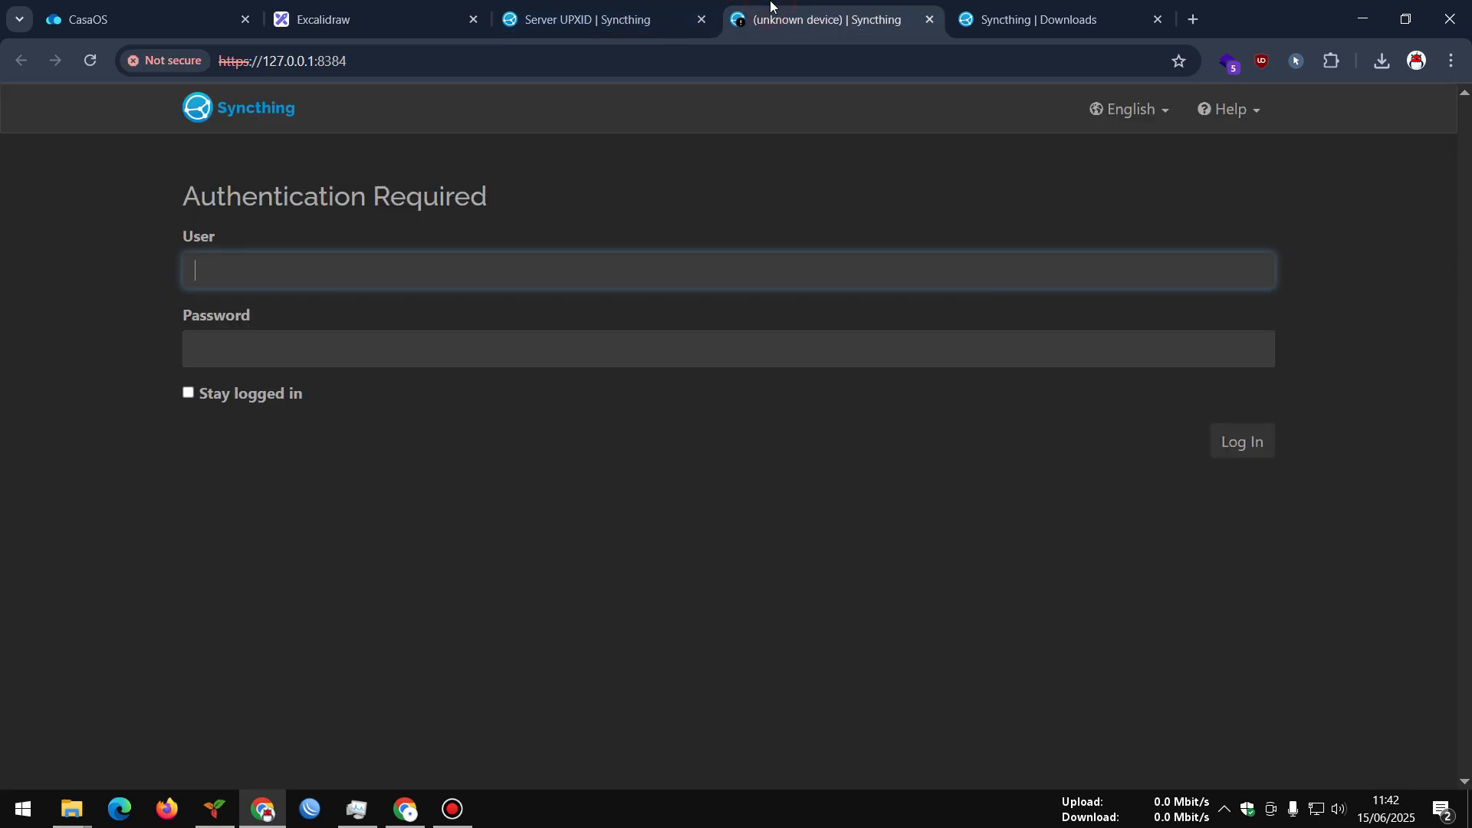
pyautogui.click(1061, 6)
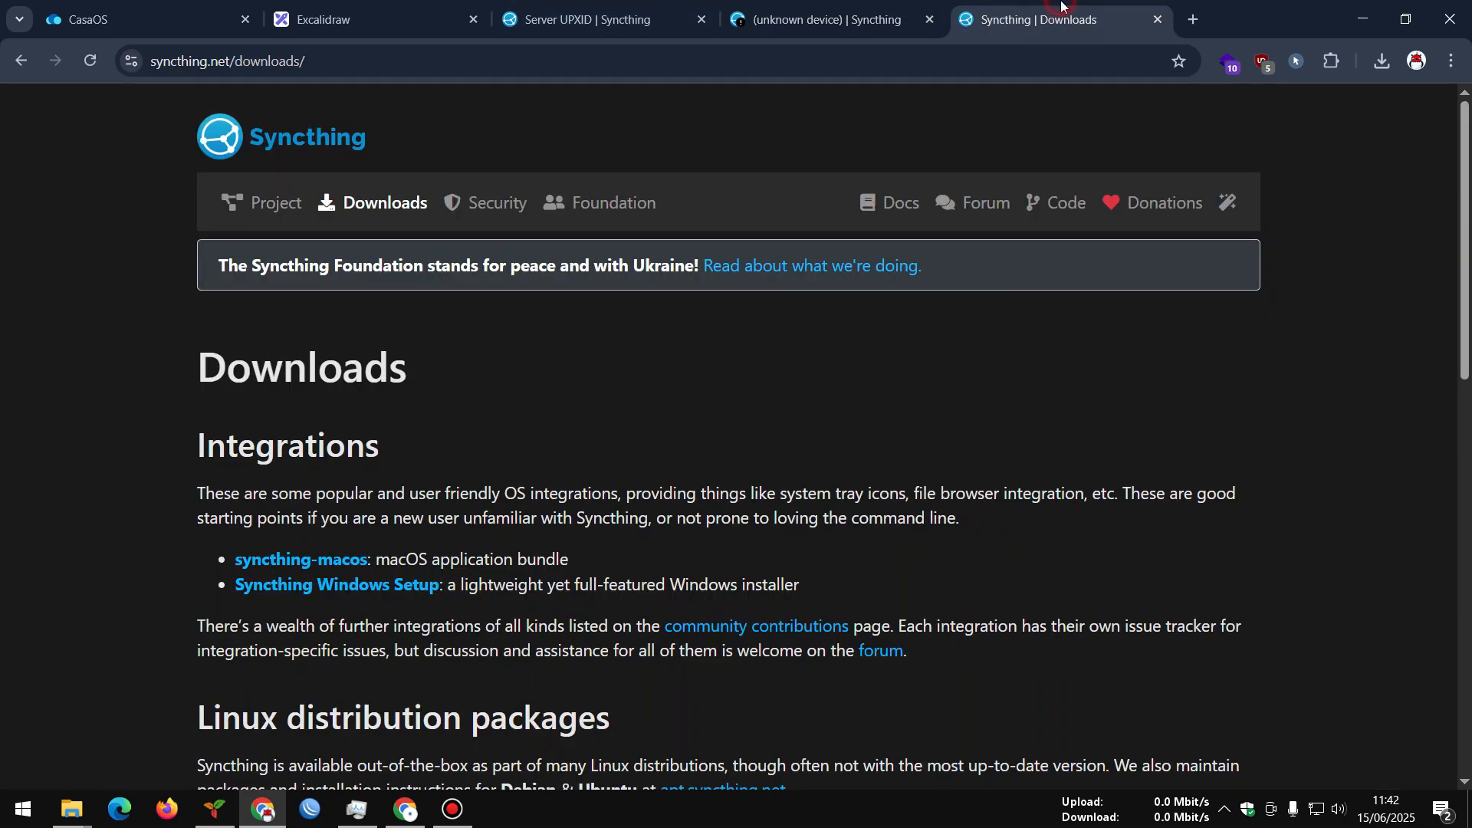
pyautogui.scroll(-2, 535, 256)
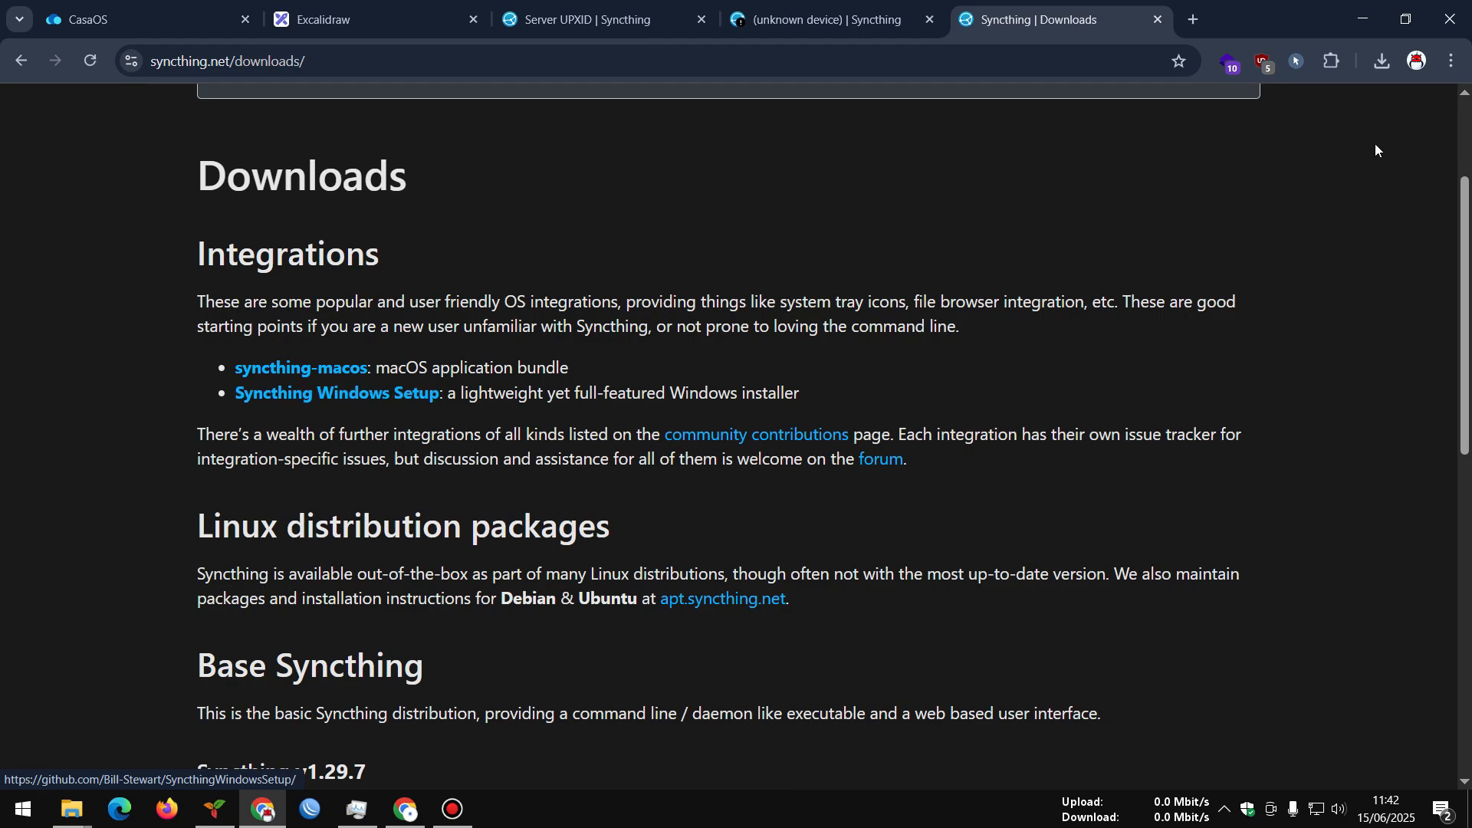
pyautogui.click(1382, 61)
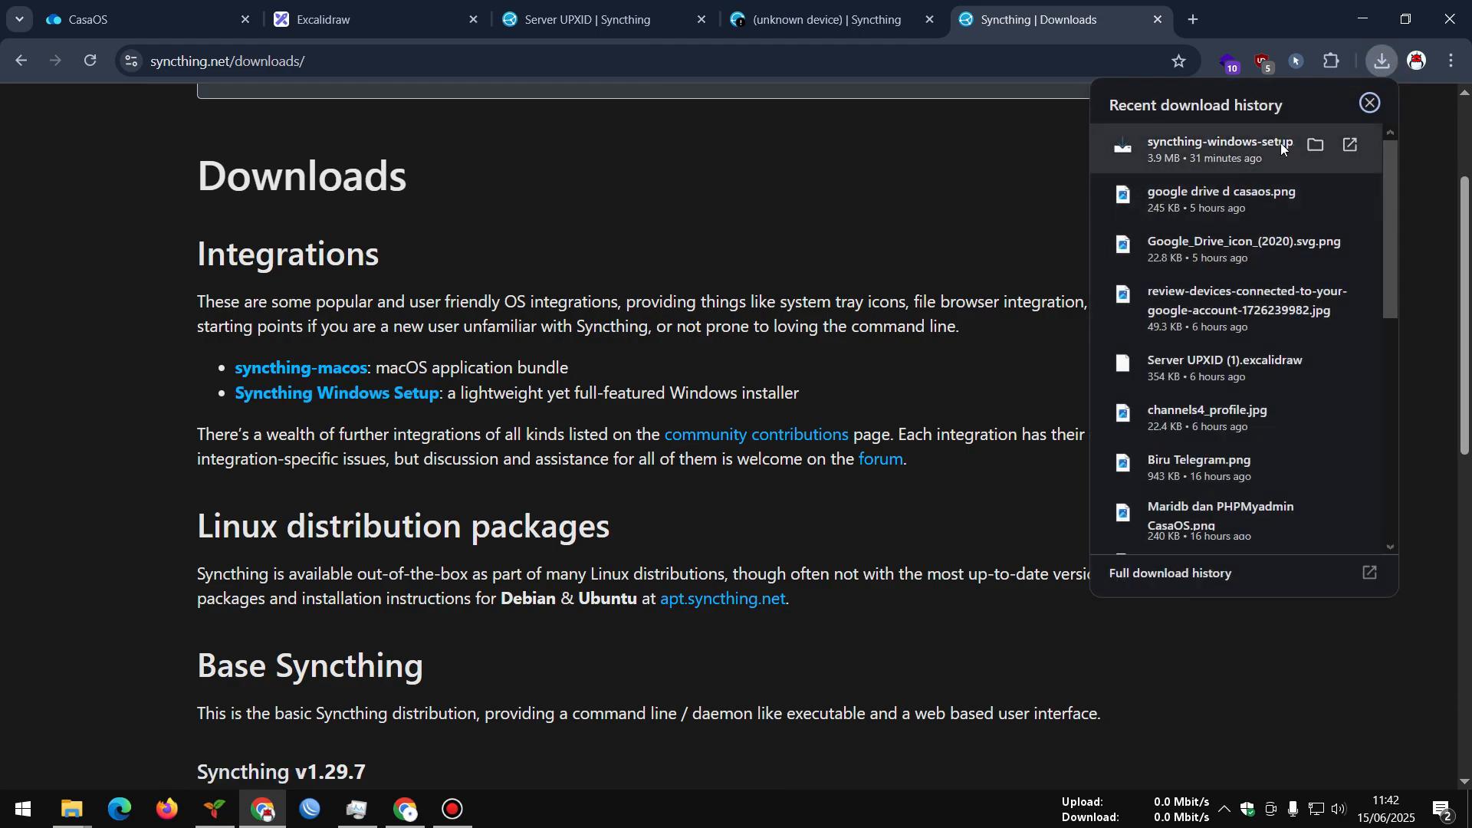
pyautogui.click(915, 192)
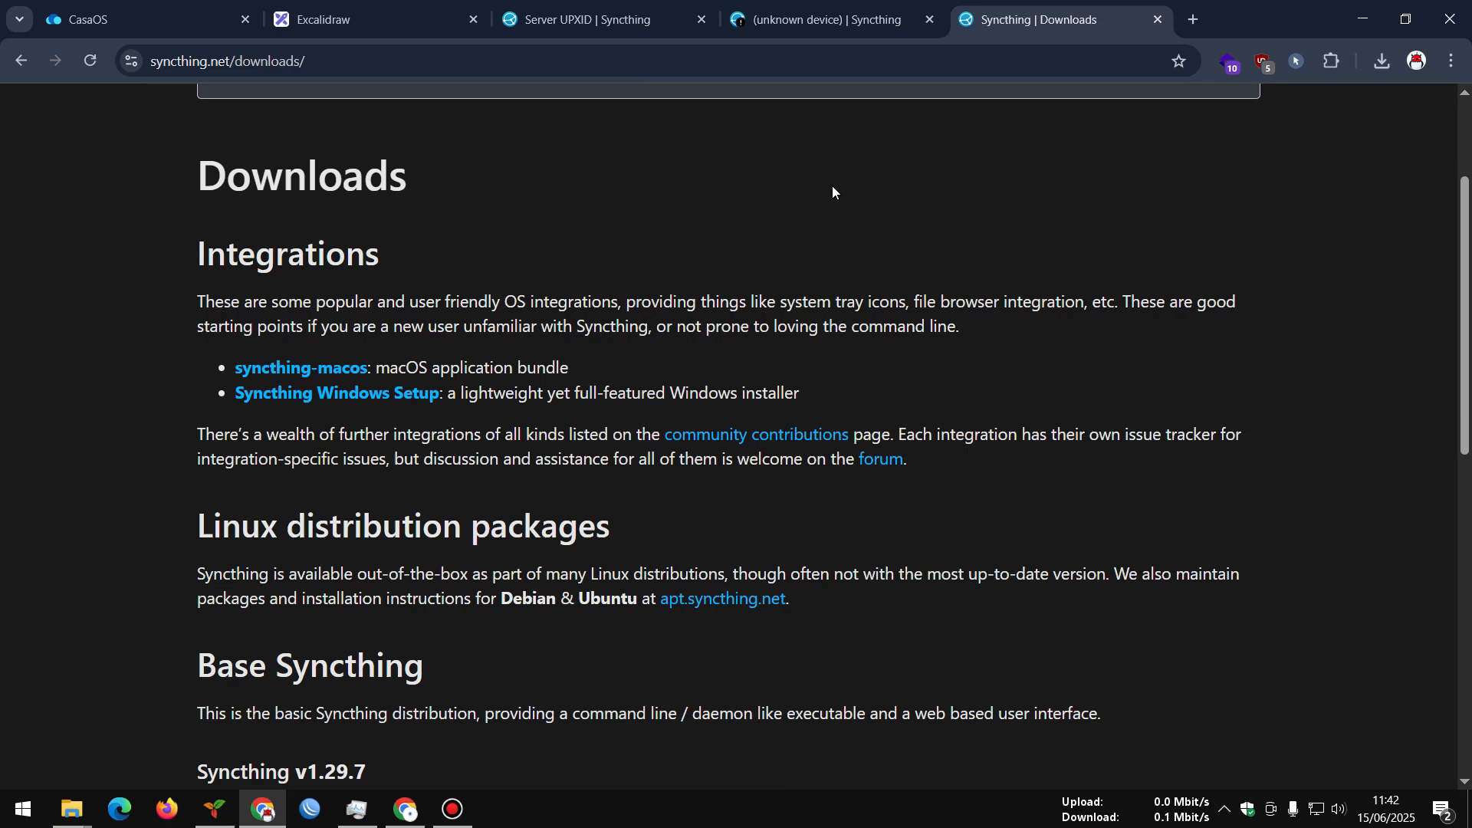
# Log in to the local Syncthing as admin with the password, with 'Stay logged in' ticked
pyautogui.click(797, 15)
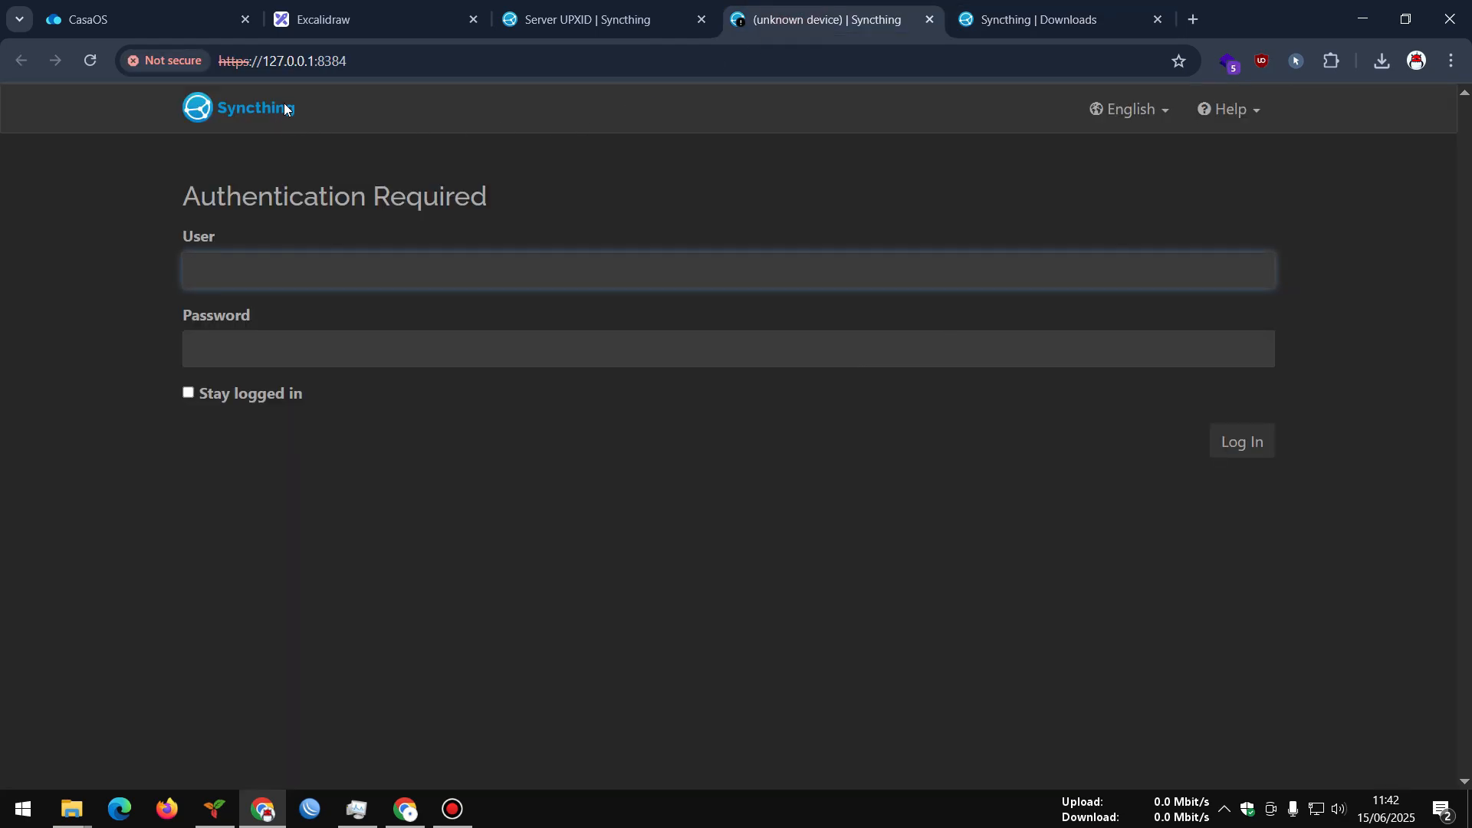
pyautogui.click(360, 61)
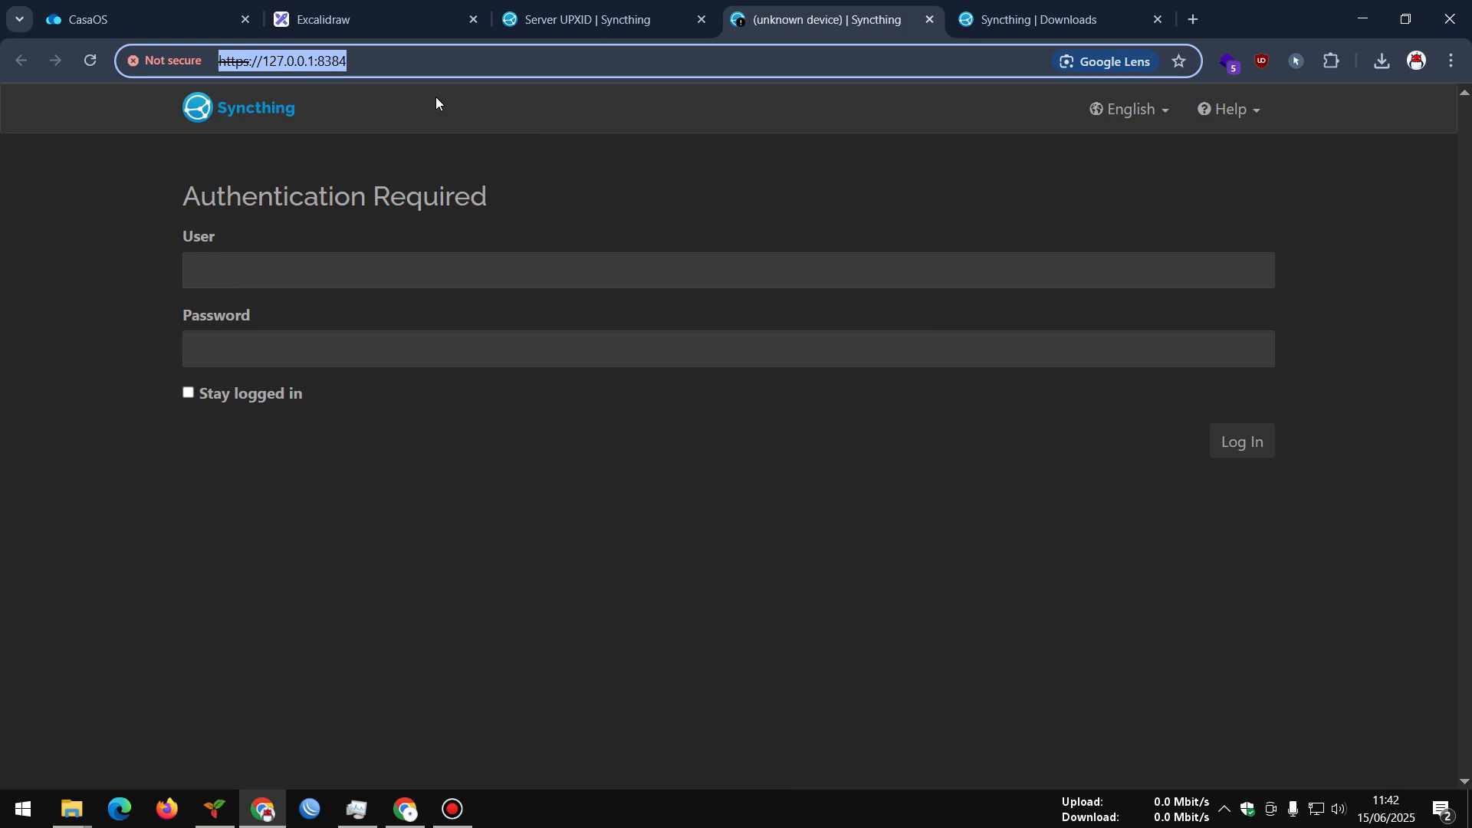
pyautogui.click(388, 264)
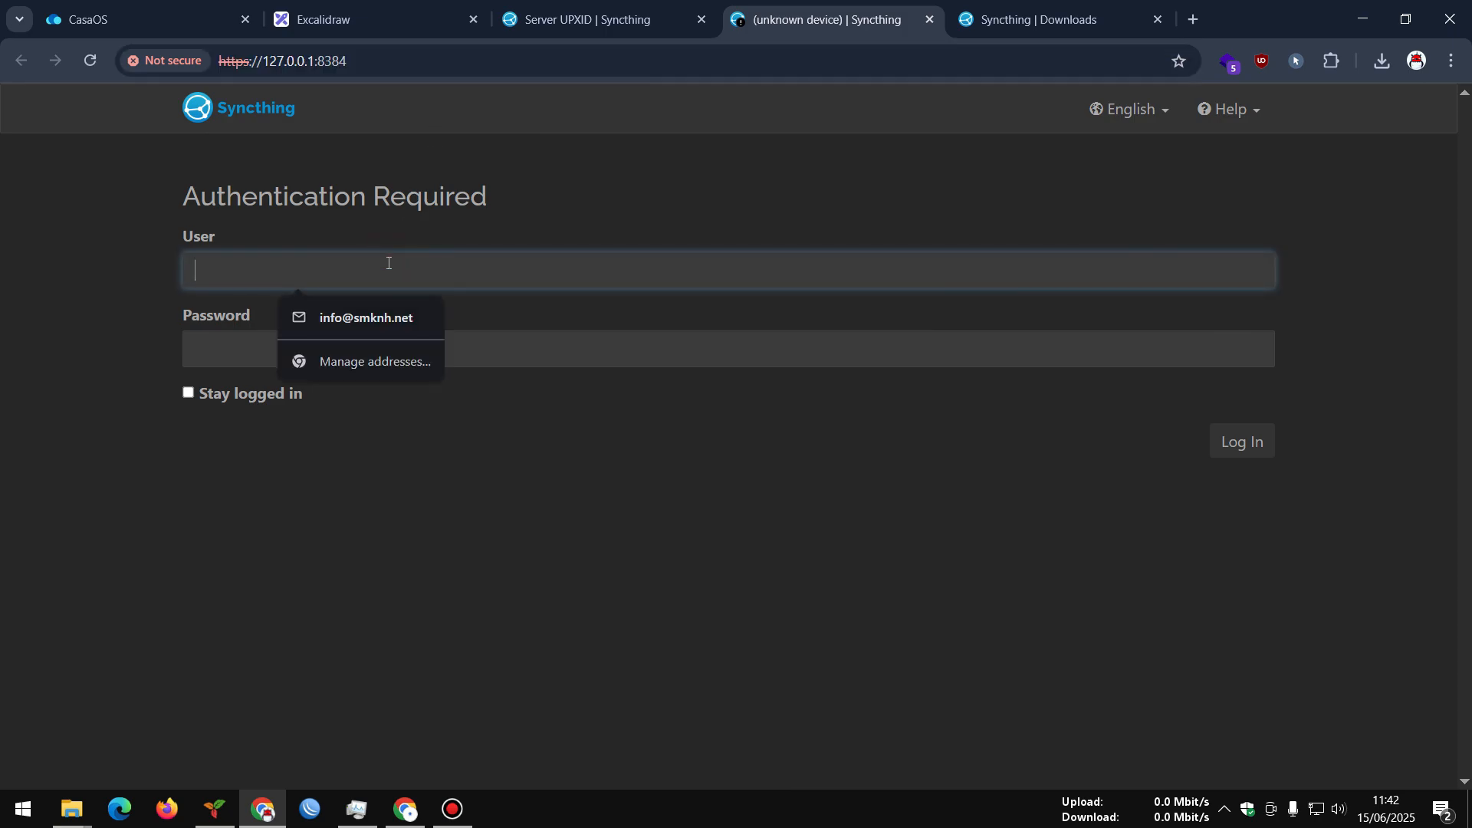
pyautogui.write('admin')
pyautogui.press('Tab')
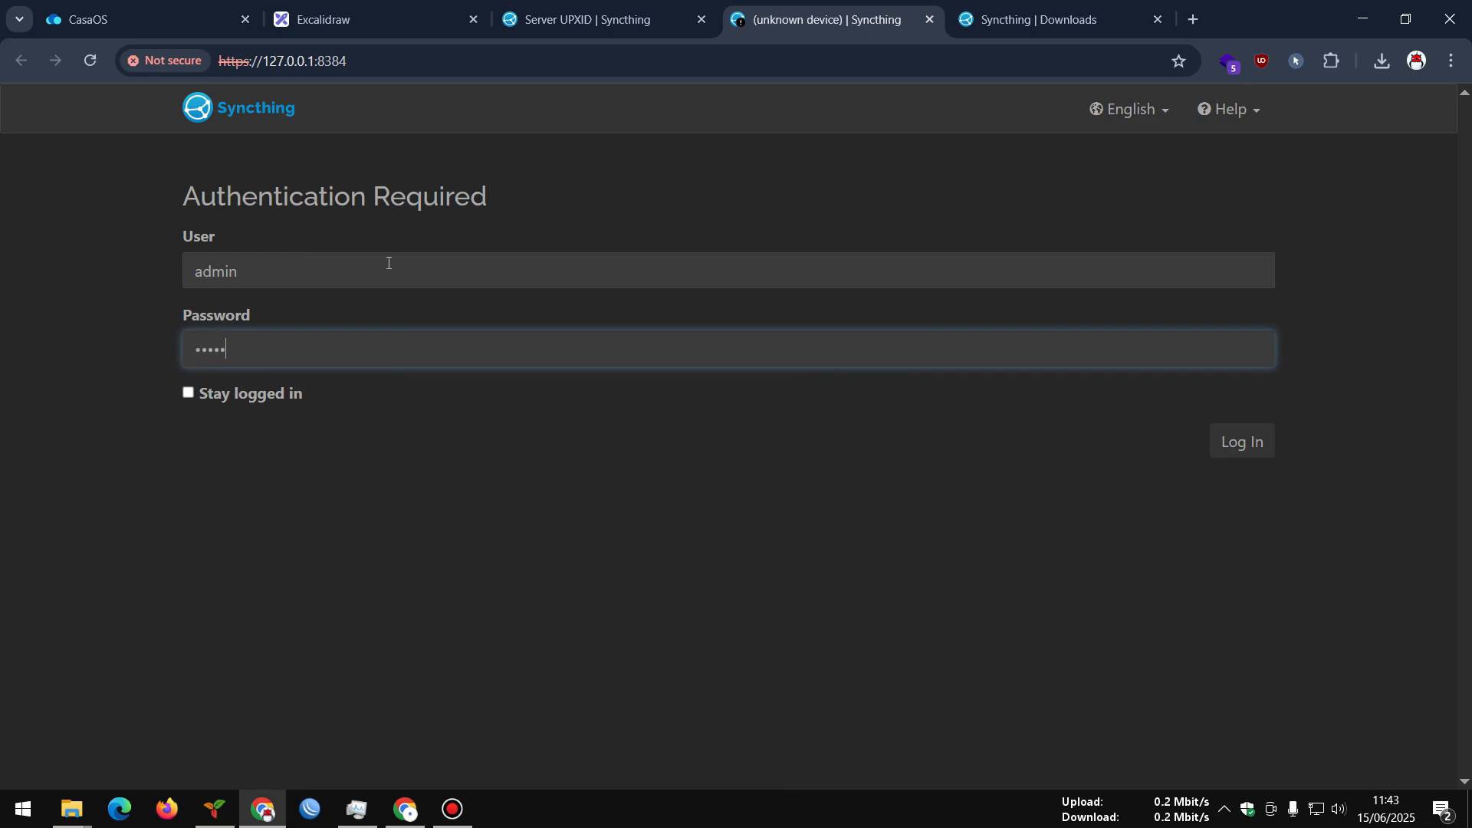
pyautogui.click(249, 396)
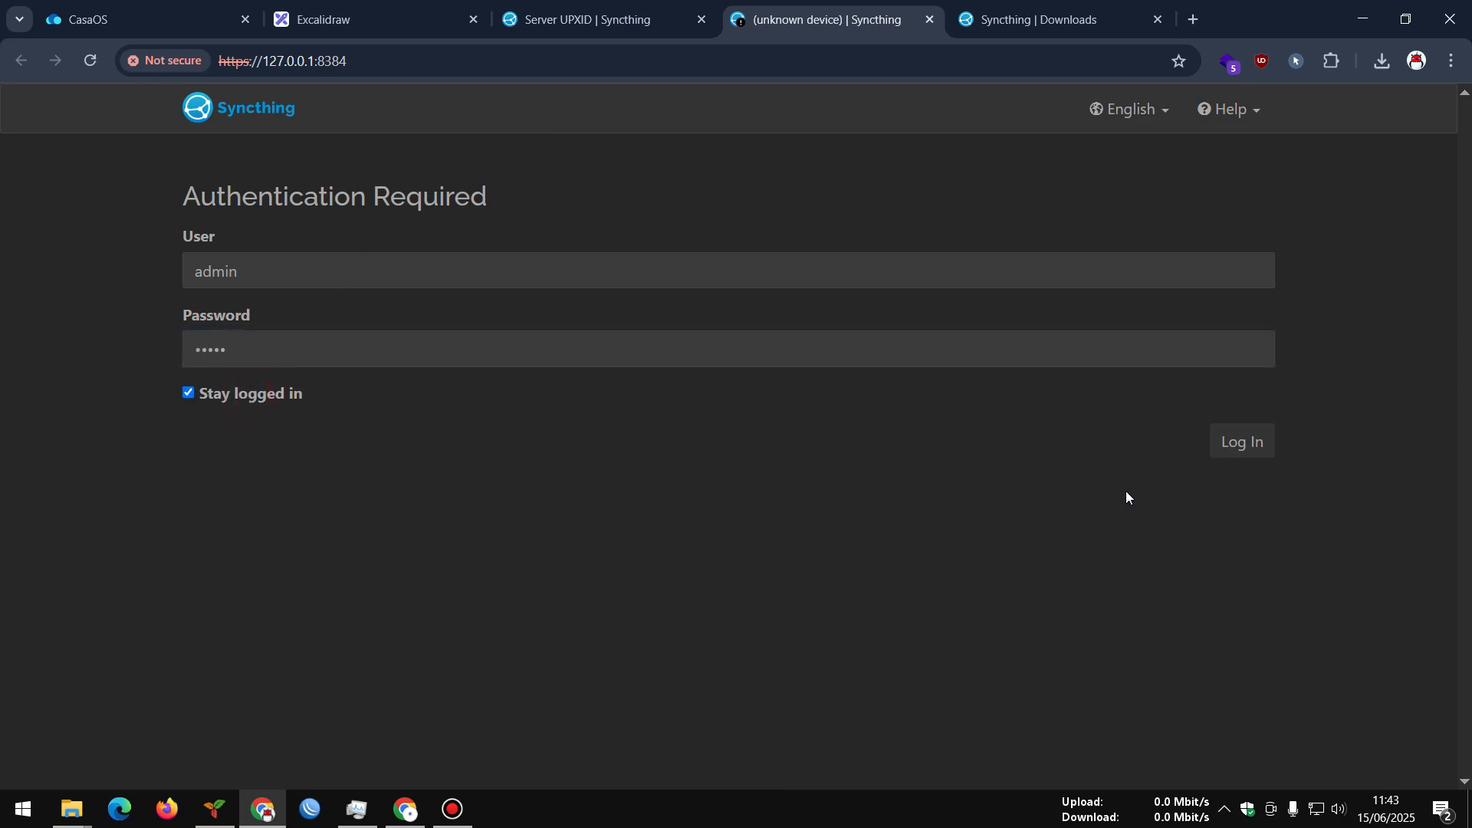
pyautogui.click(1220, 449)
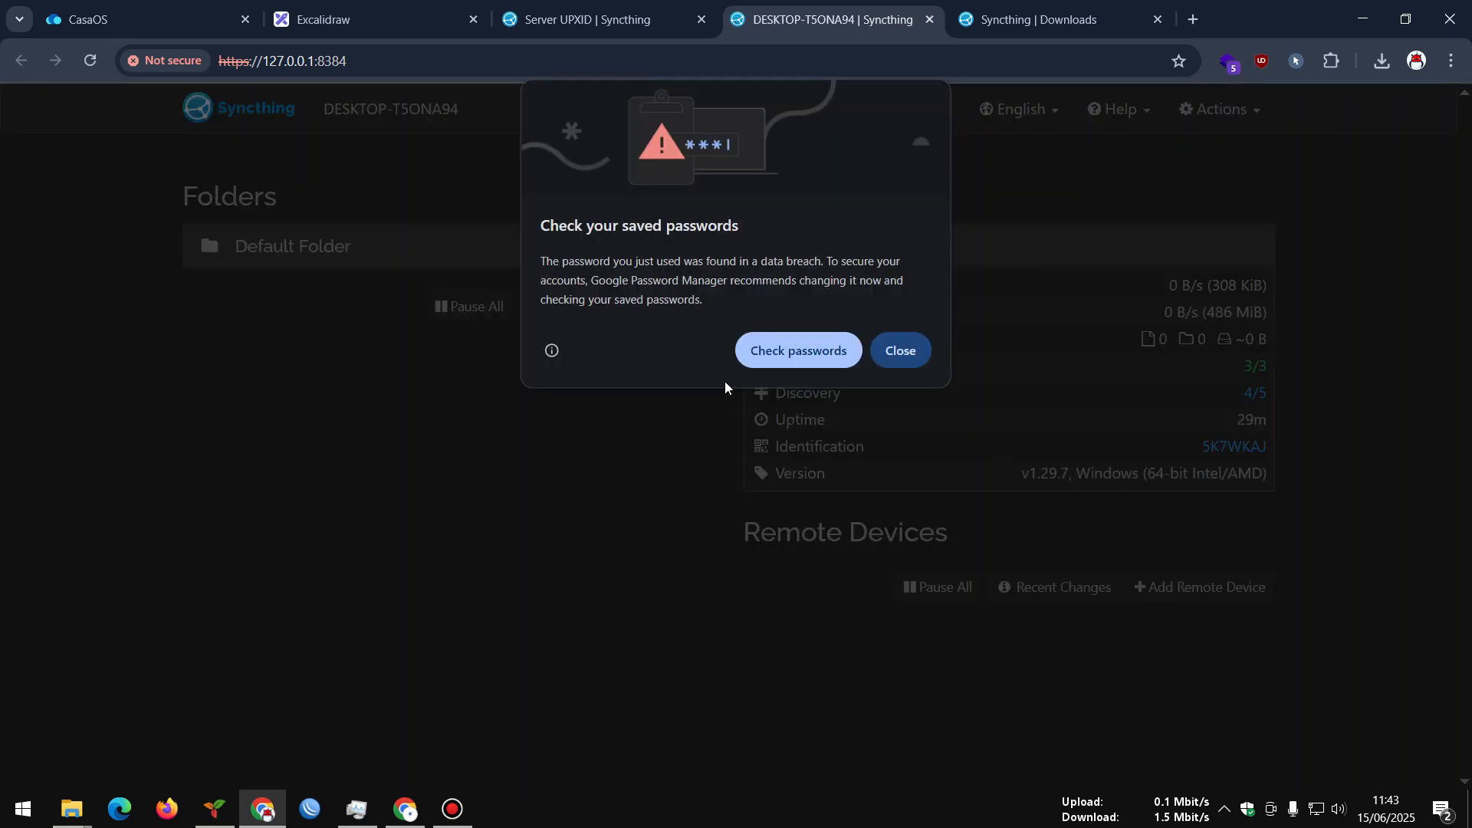
# Dismiss the saved-passwords warning and compare the PC and server dashboards
pyautogui.click(890, 351)
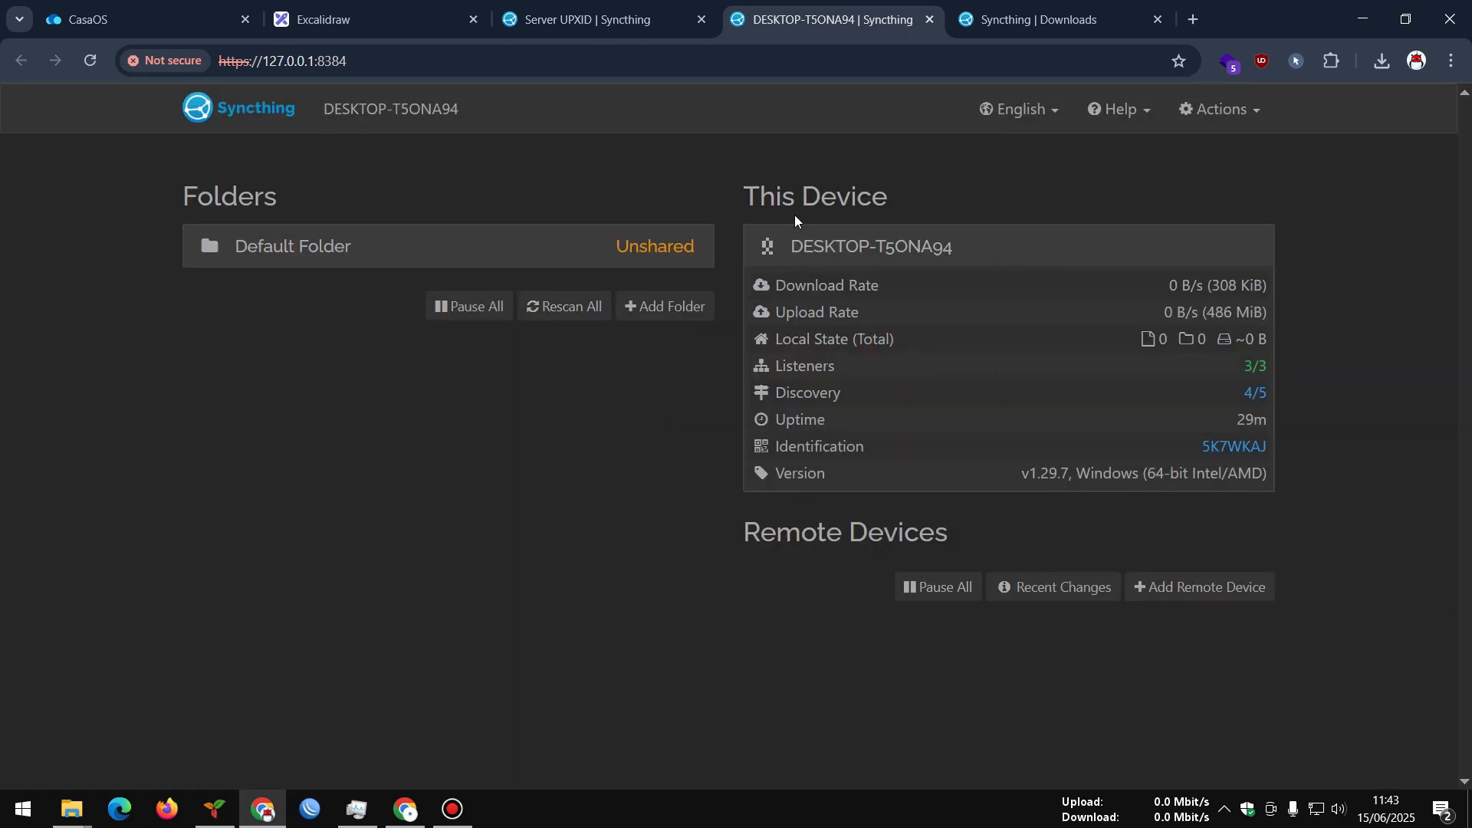
pyautogui.click(541, 11)
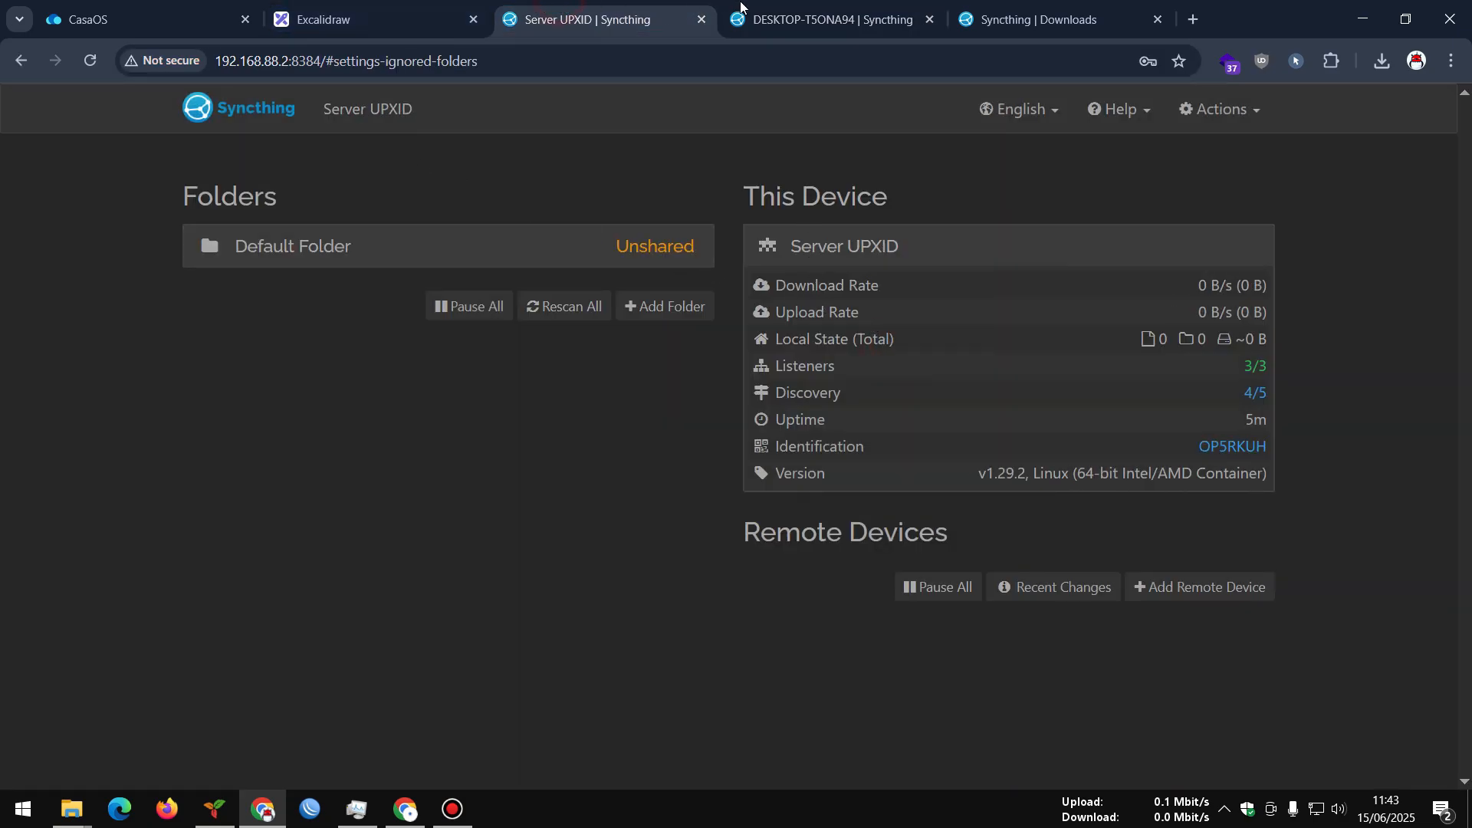
pyautogui.click(789, 11)
pyautogui.click(690, 11)
pyautogui.click(822, 8)
pyautogui.click(680, 8)
pyautogui.click(818, 8)
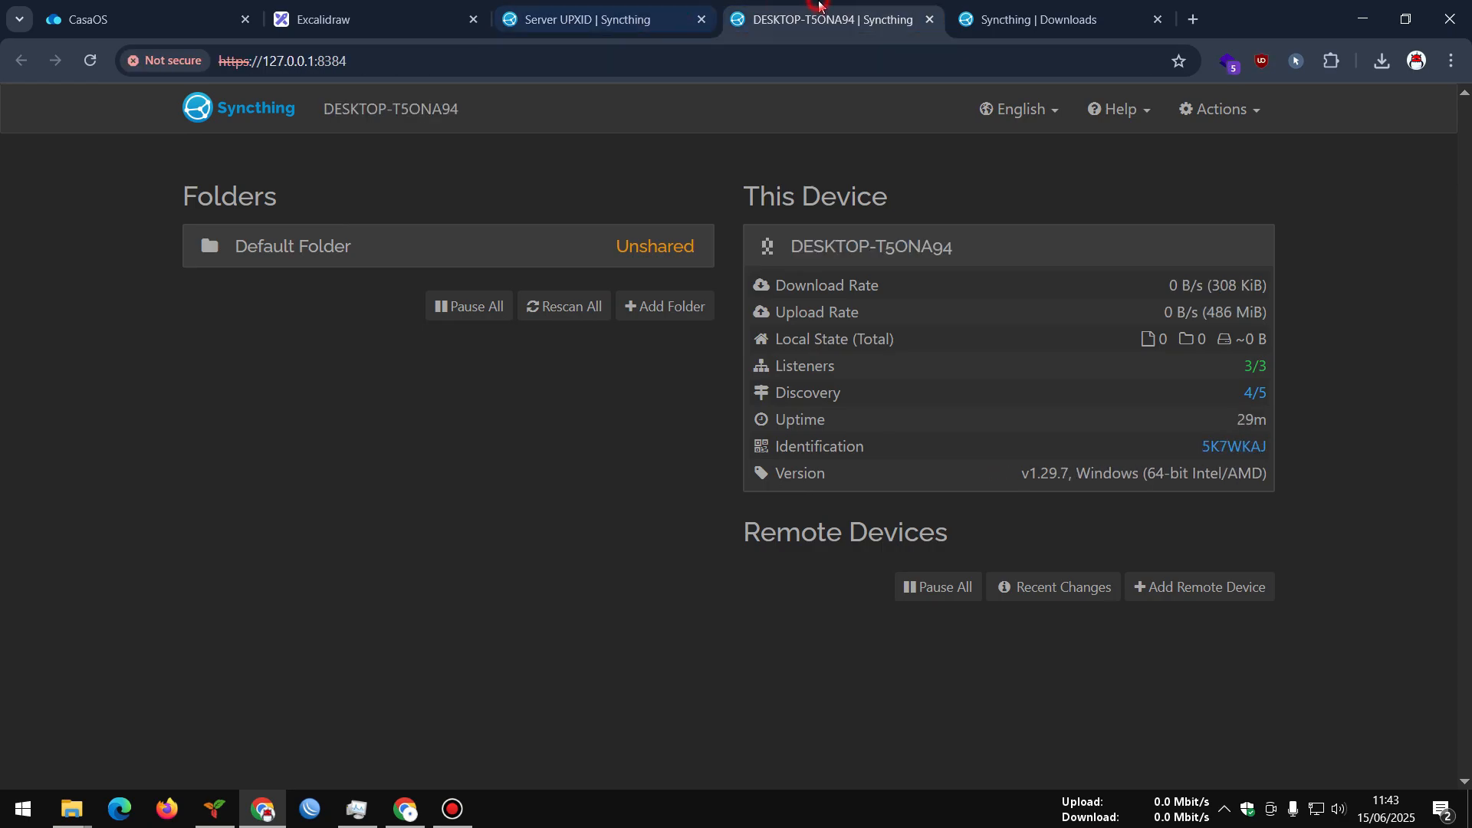
pyautogui.click(683, 8)
pyautogui.click(781, 8)
# Look at the PC's advanced configuration and close it unchanged
pyautogui.click(648, 14)
pyautogui.click(817, 19)
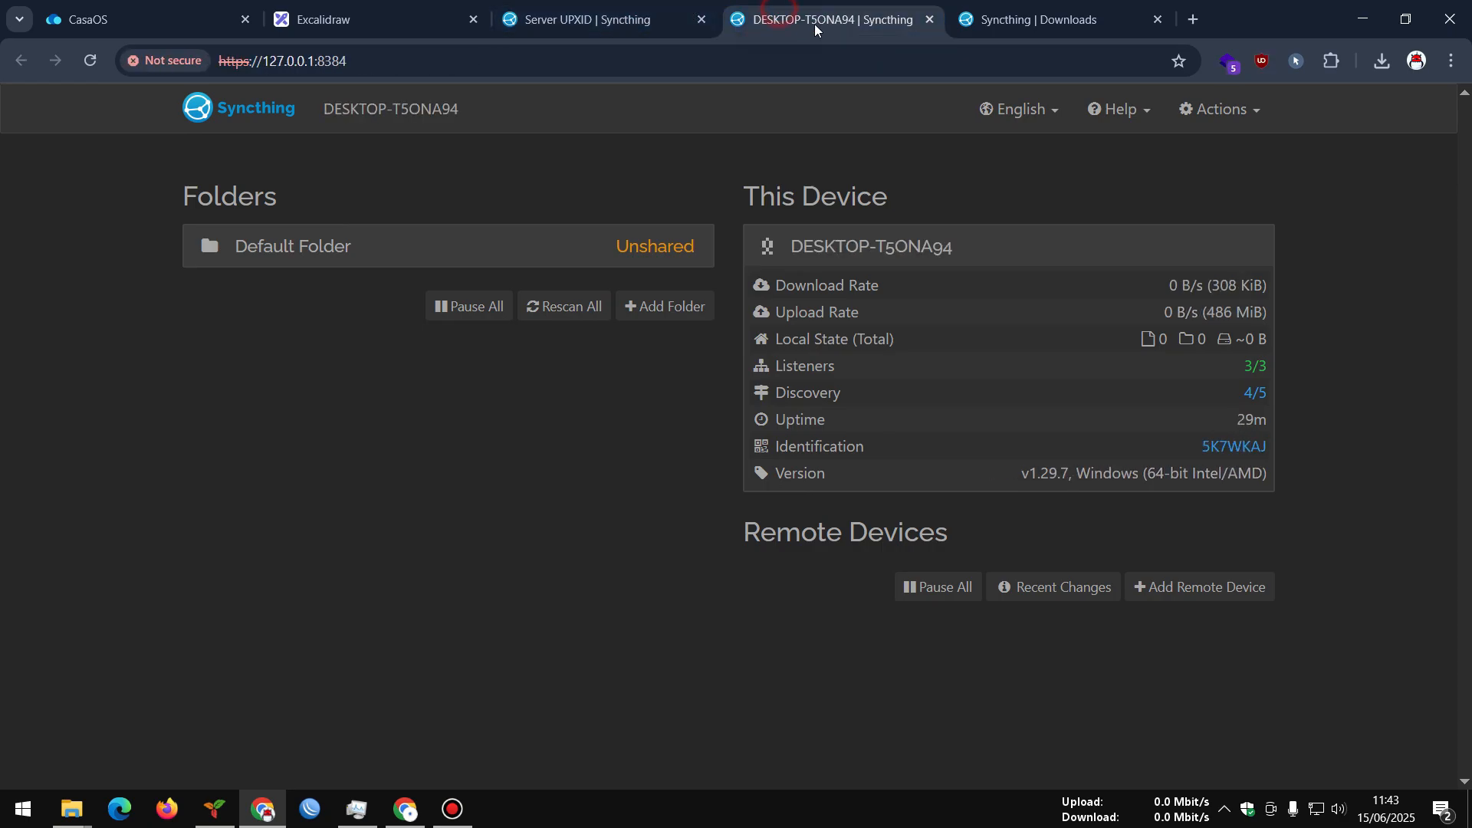
pyautogui.click(1216, 109)
pyautogui.click(1190, 238)
pyautogui.click(1119, 587)
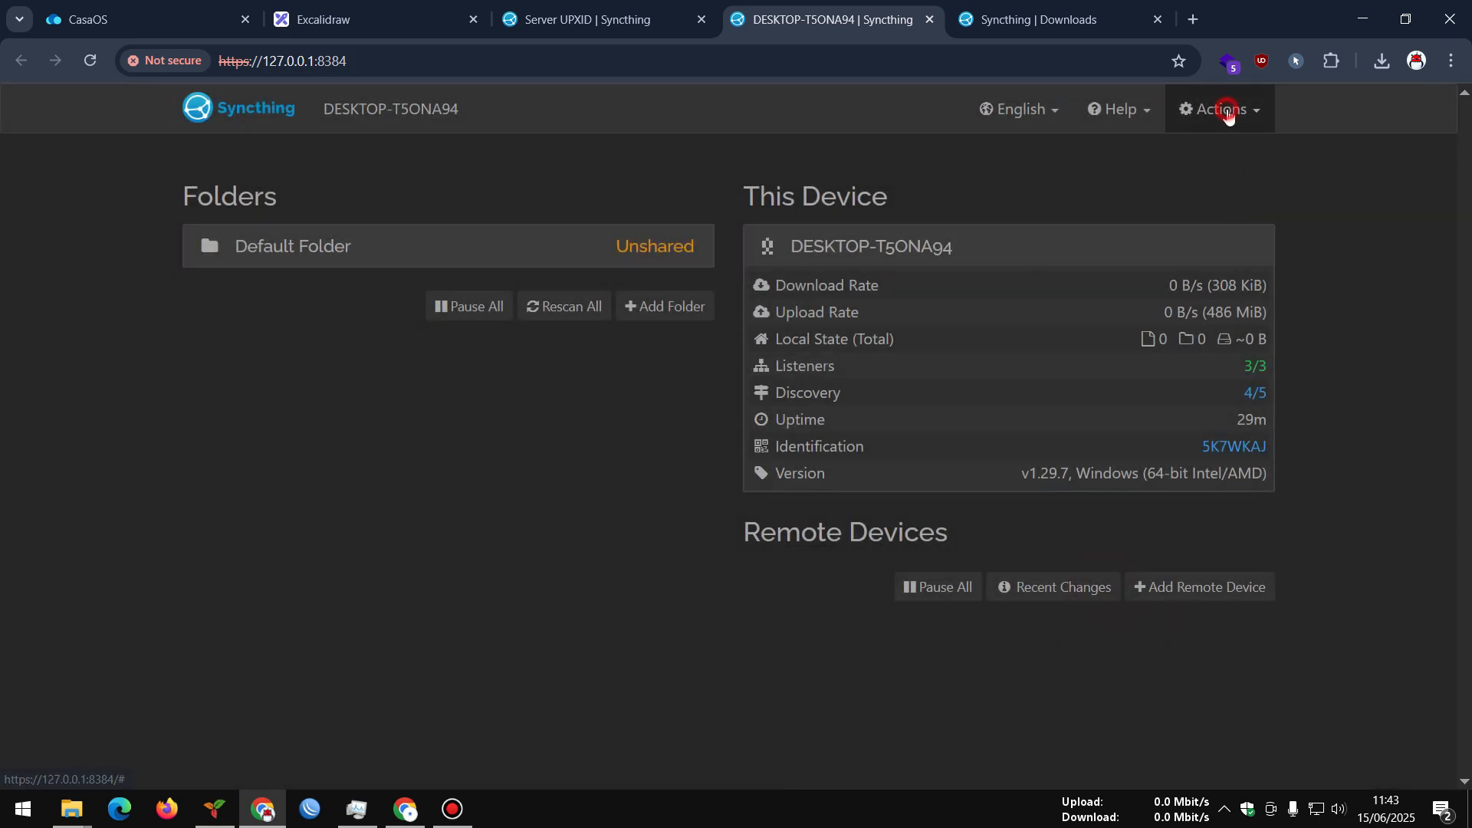
# Rename the device from DESKTOP-T5ONA94 to 'PC saya' in General settings and save
pyautogui.click(1222, 109)
pyautogui.click(1191, 154)
pyautogui.moveTo(506, 282); pyautogui.dragTo(263, 289)
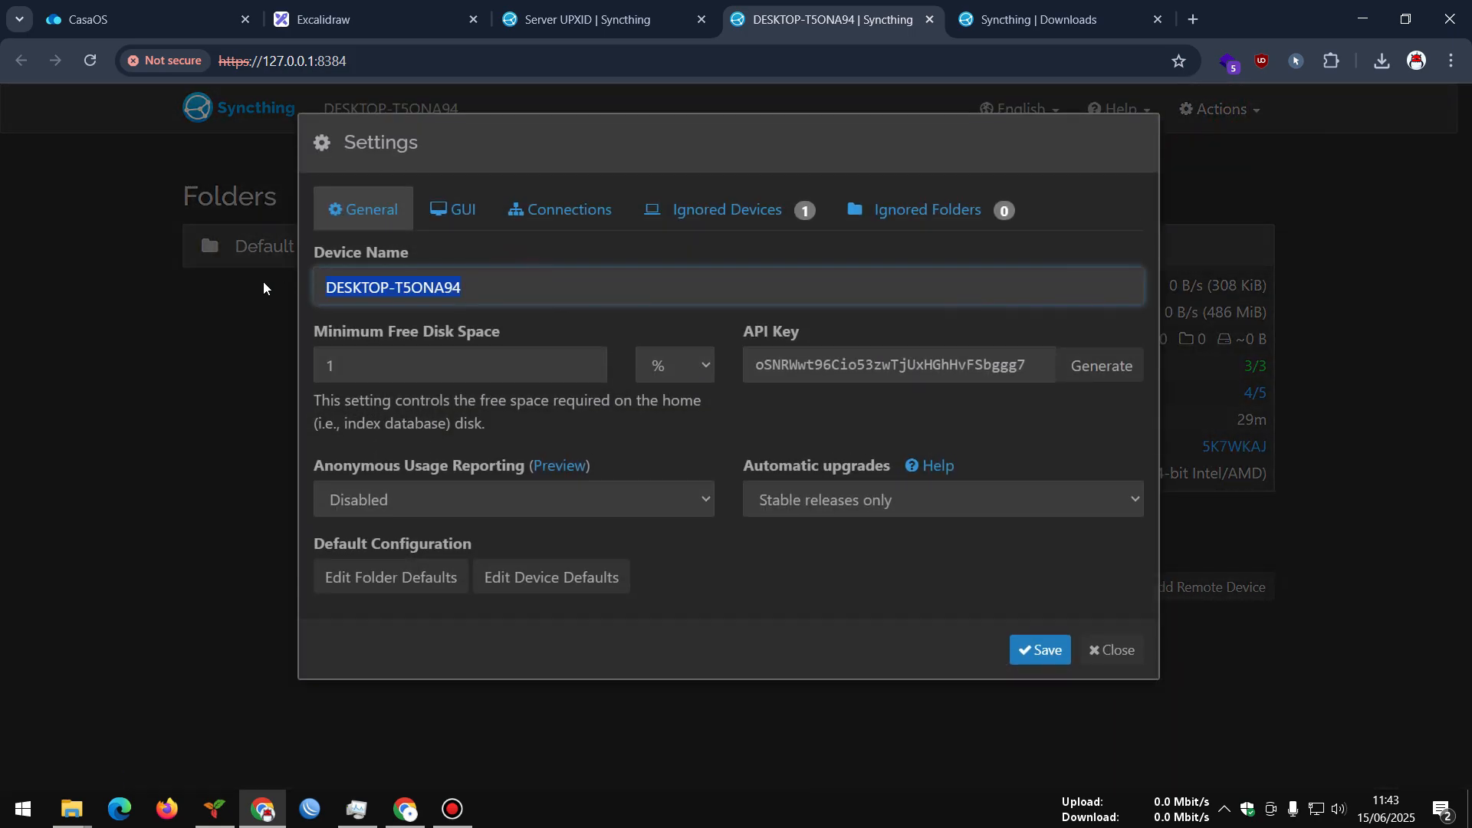
pyautogui.write('PC saya')
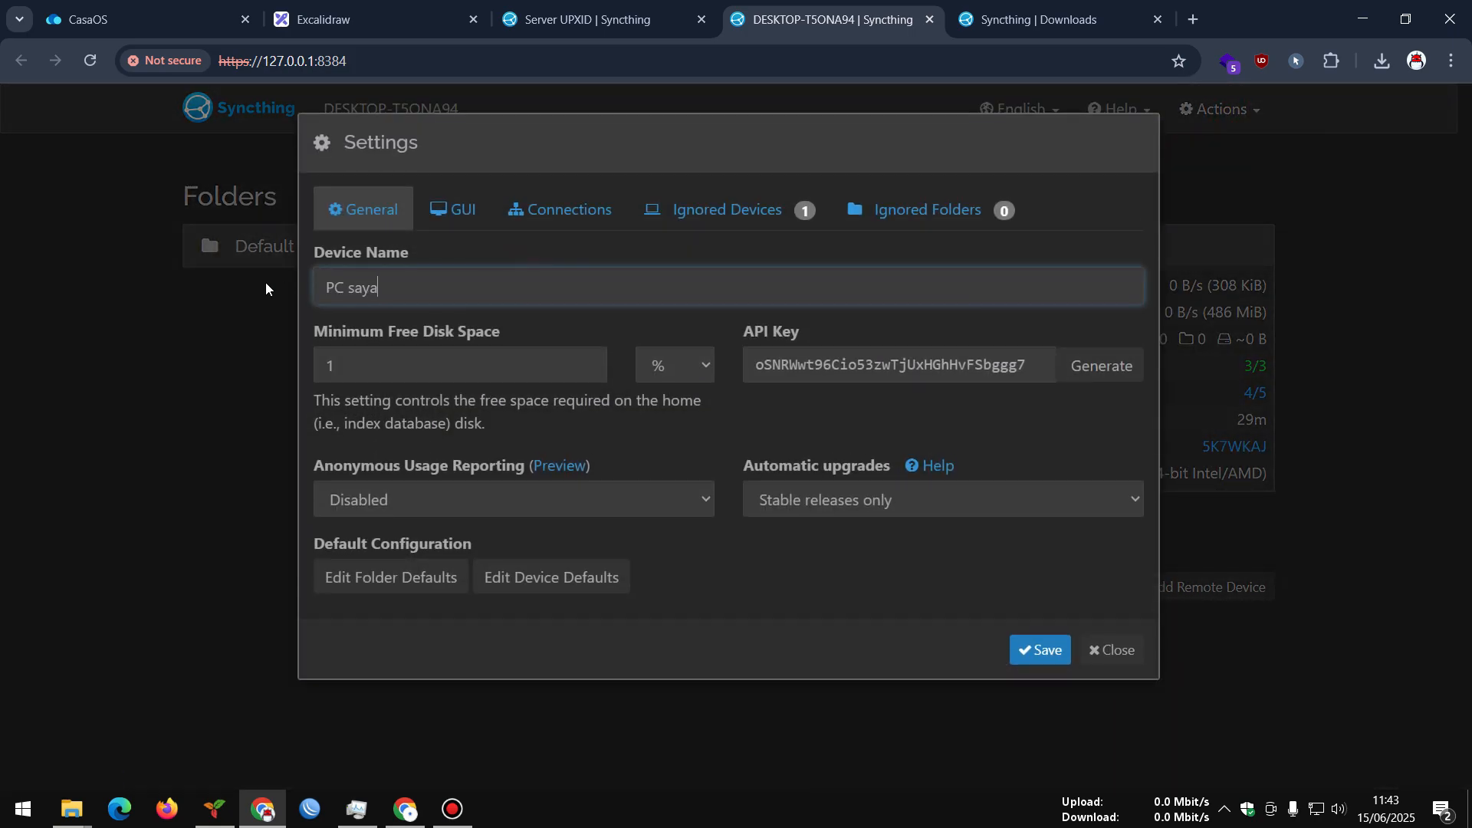
pyautogui.click(1039, 650)
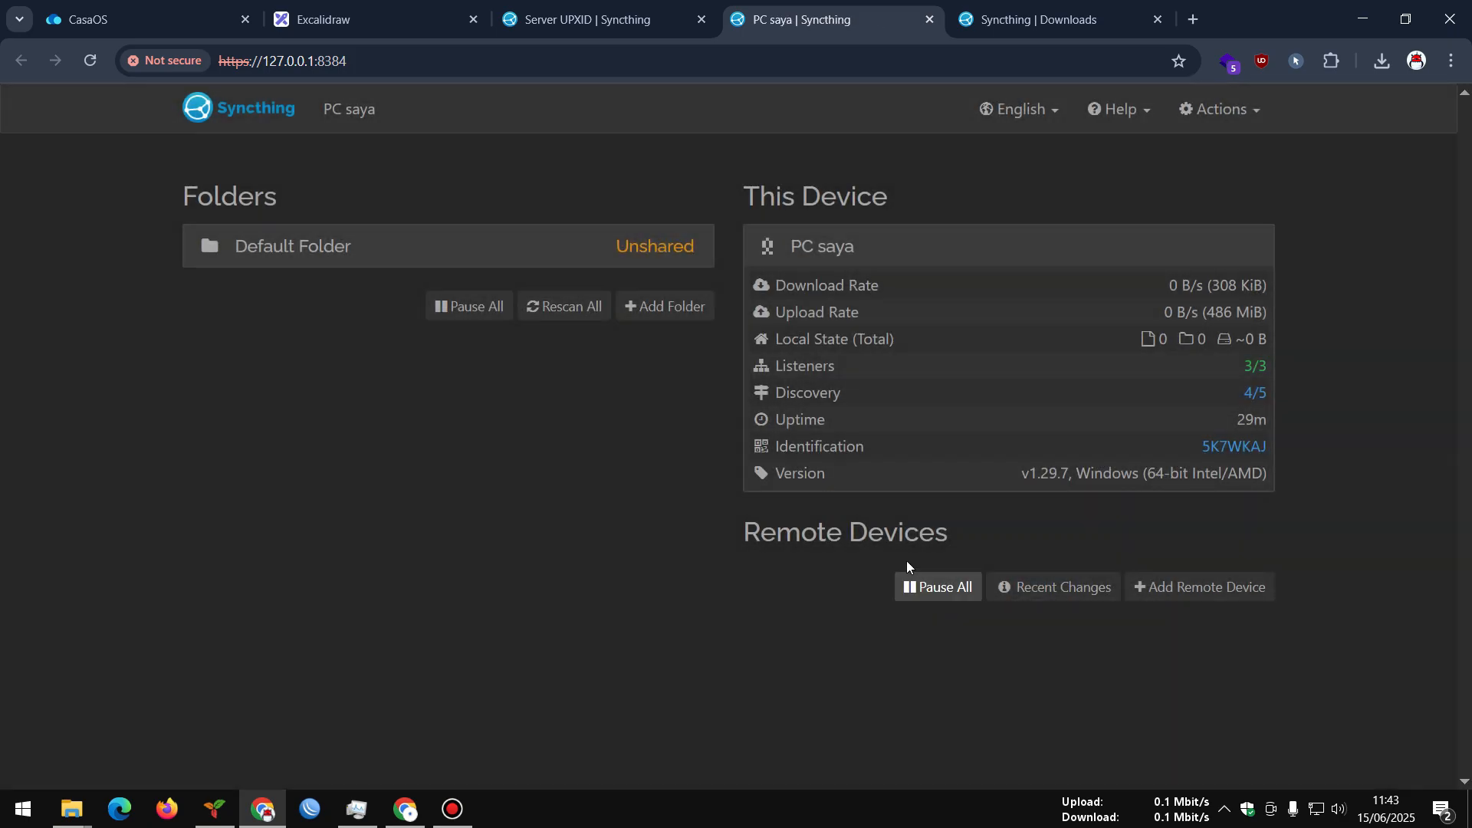
# On the PC, unignore the server in Ignored Devices and save the settings
pyautogui.click(1217, 109)
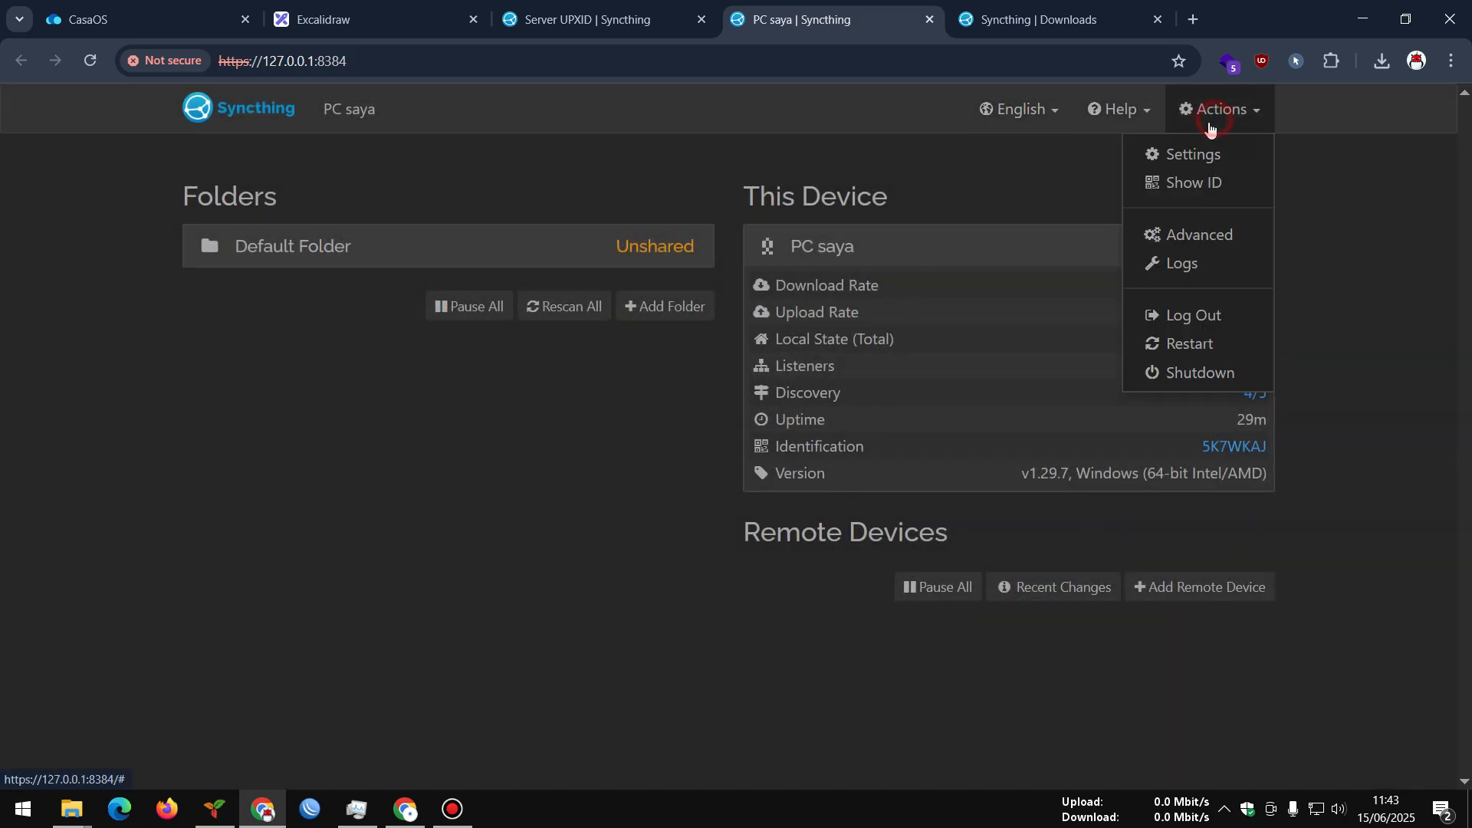
pyautogui.click(1181, 159)
pyautogui.click(726, 223)
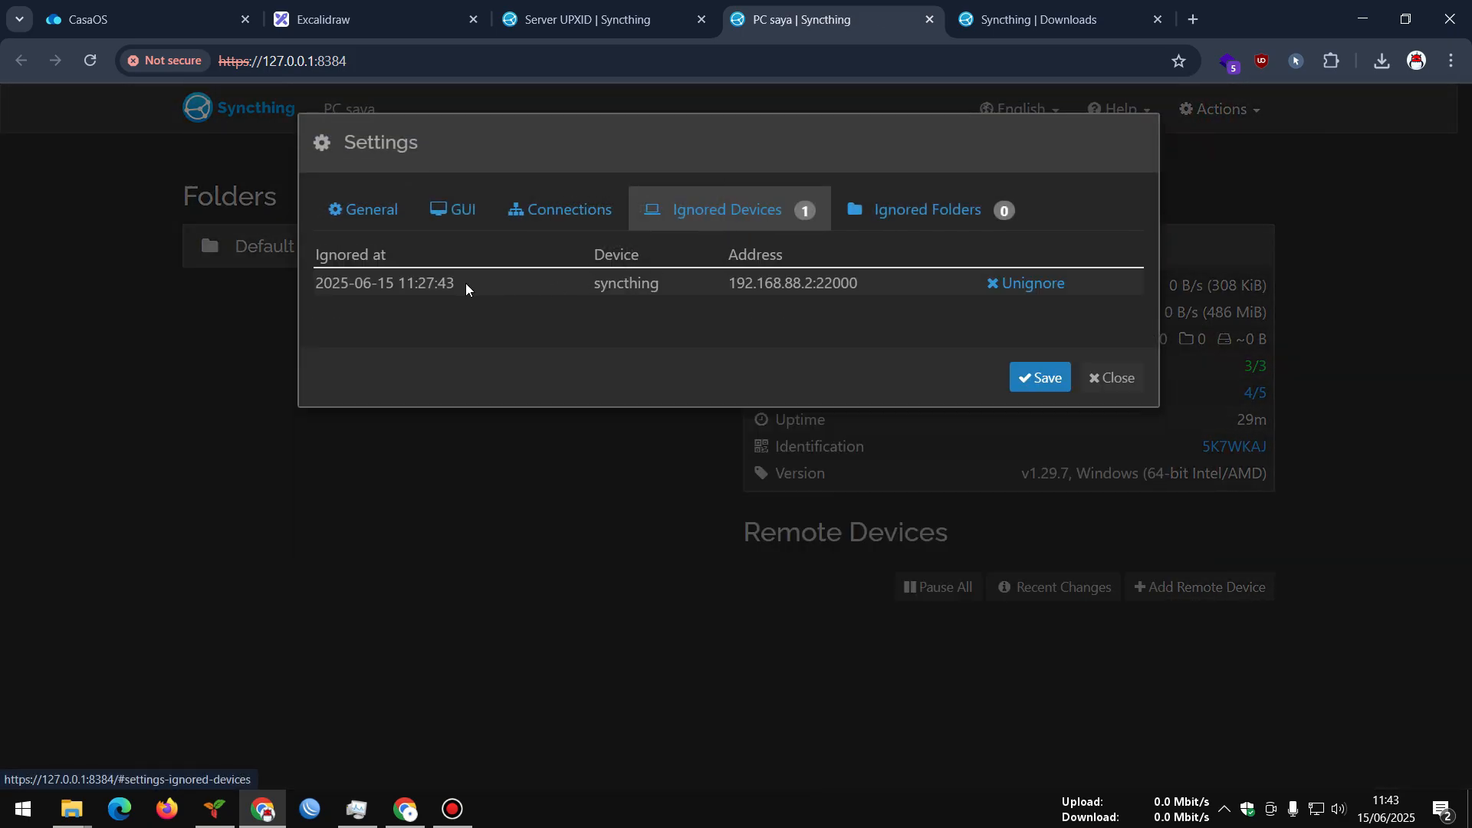
pyautogui.click(1025, 284)
pyautogui.click(1040, 377)
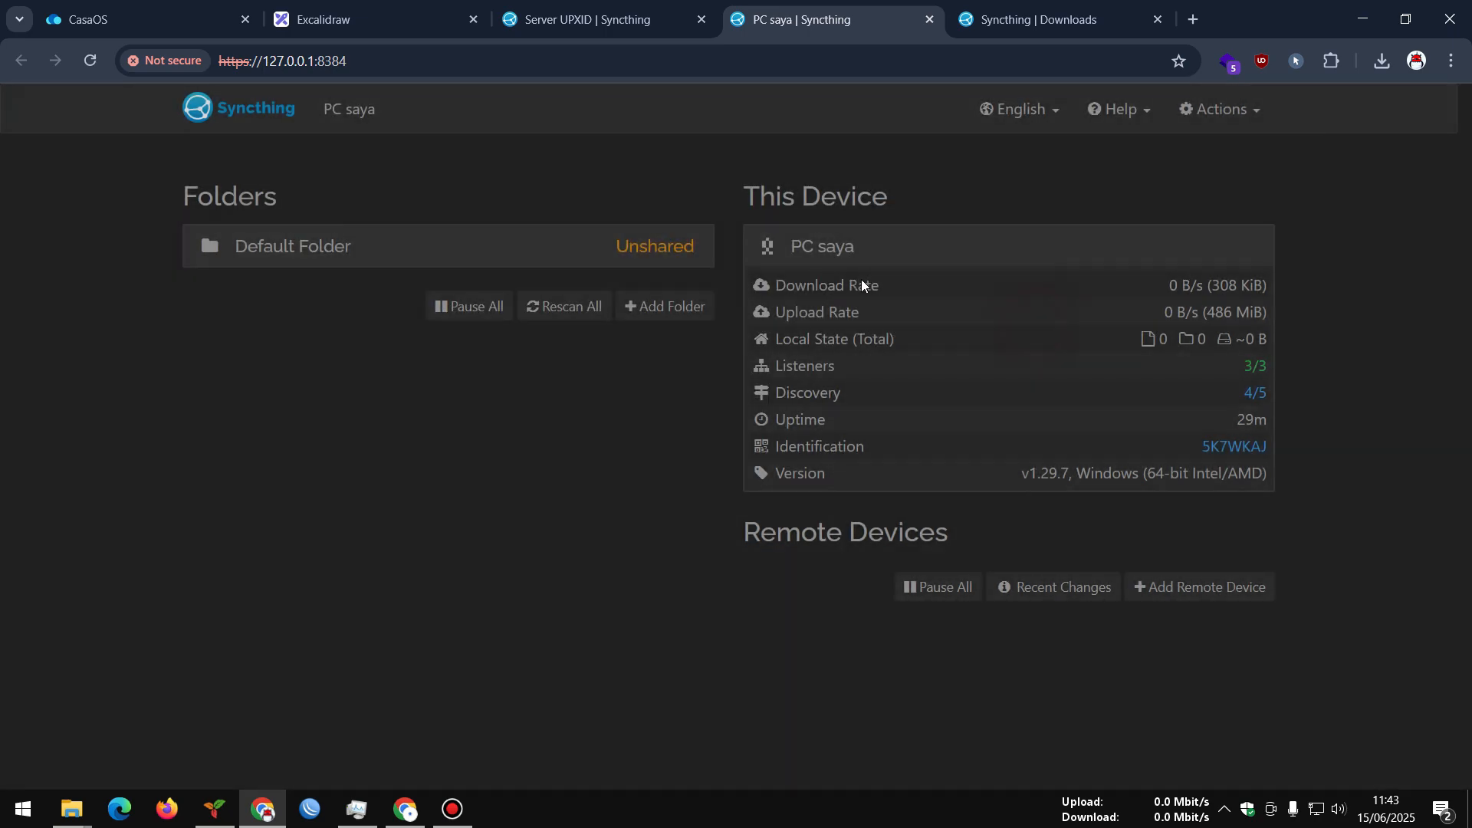
# Confirm the server's Ignored Devices list is empty and decline the browser password update
pyautogui.click(606, 19)
pyautogui.click(1221, 109)
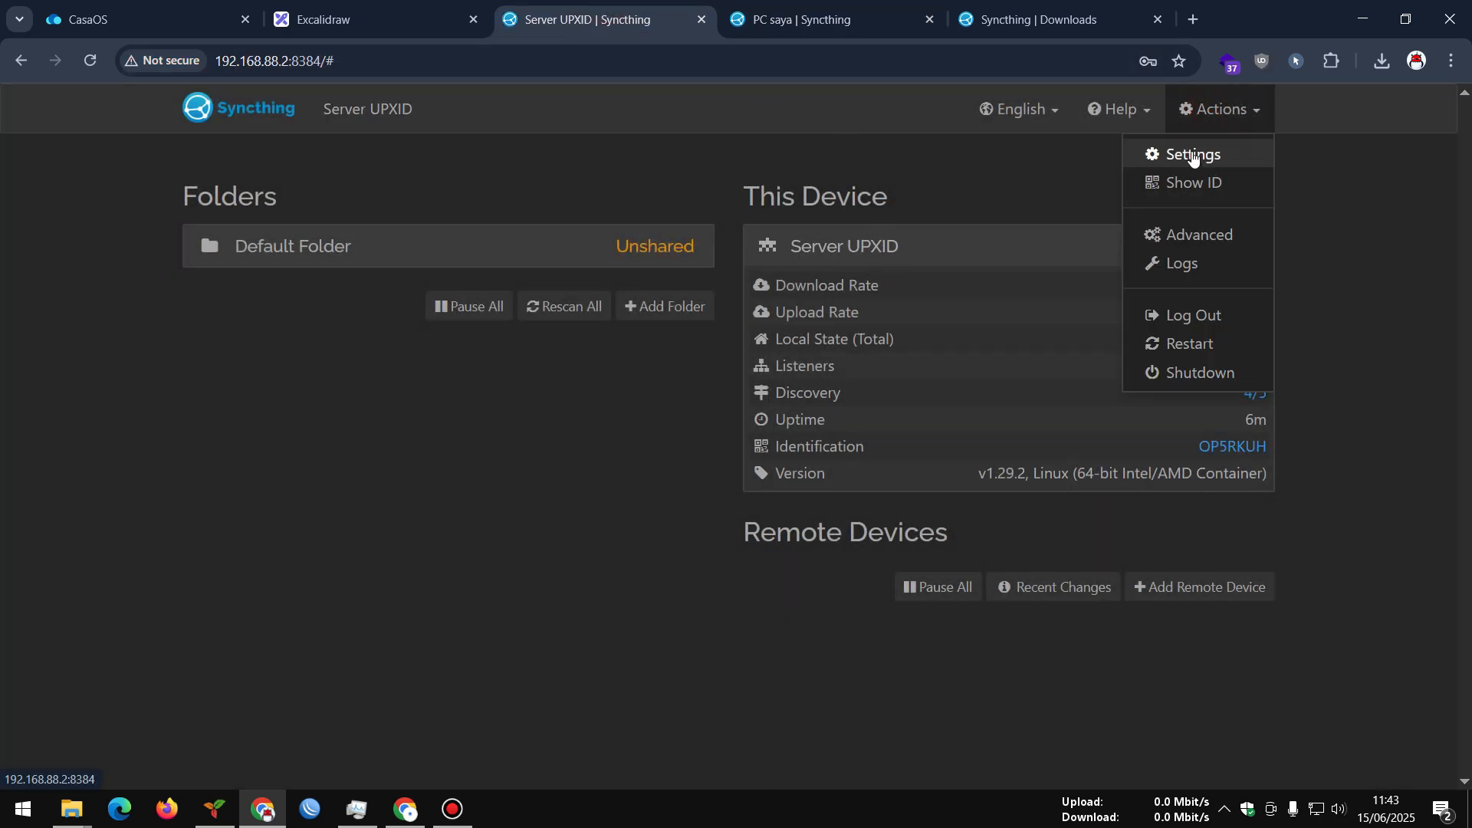
pyautogui.click(1193, 156)
pyautogui.click(730, 227)
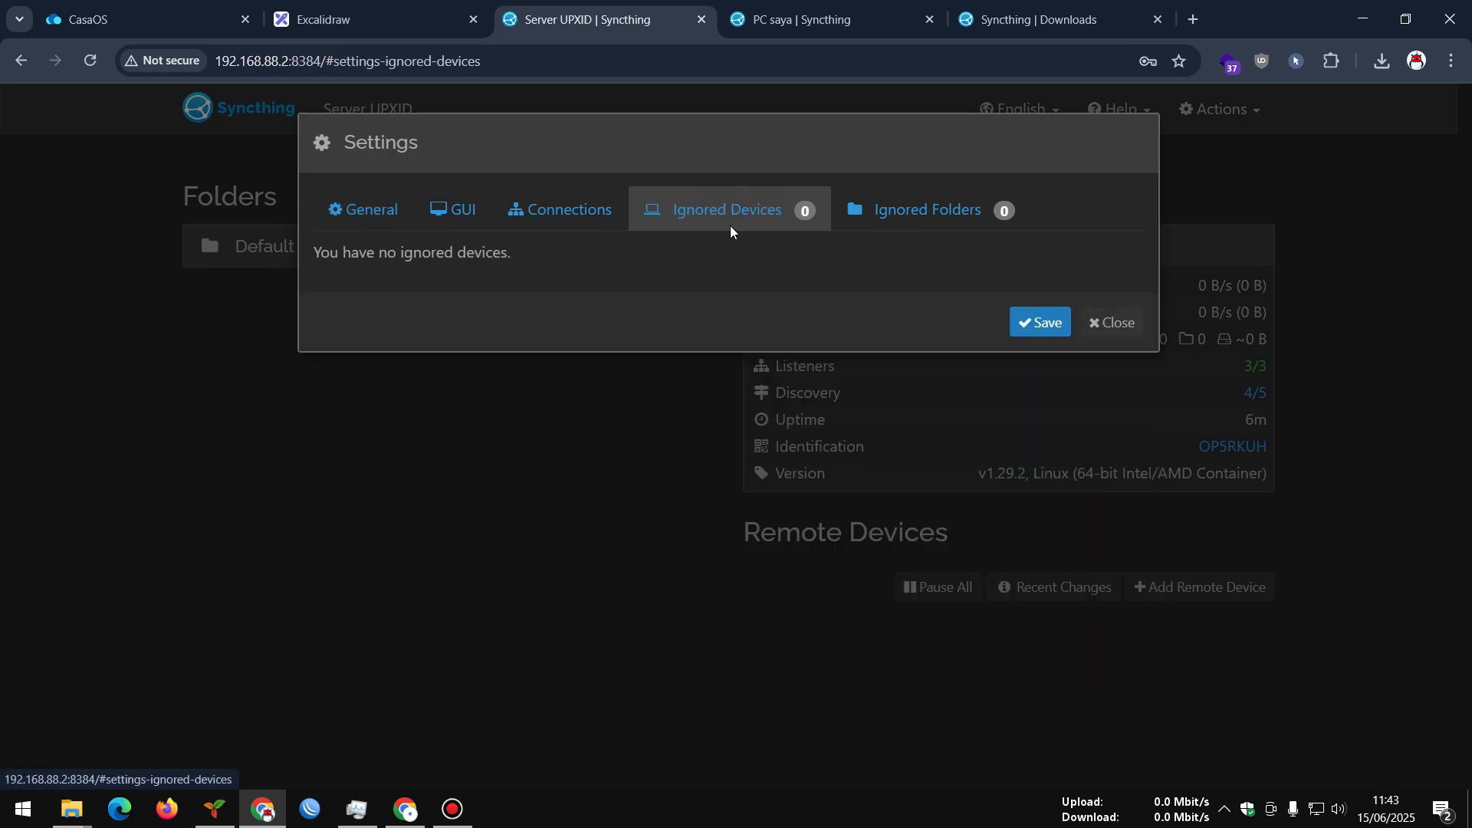
pyautogui.click(1106, 318)
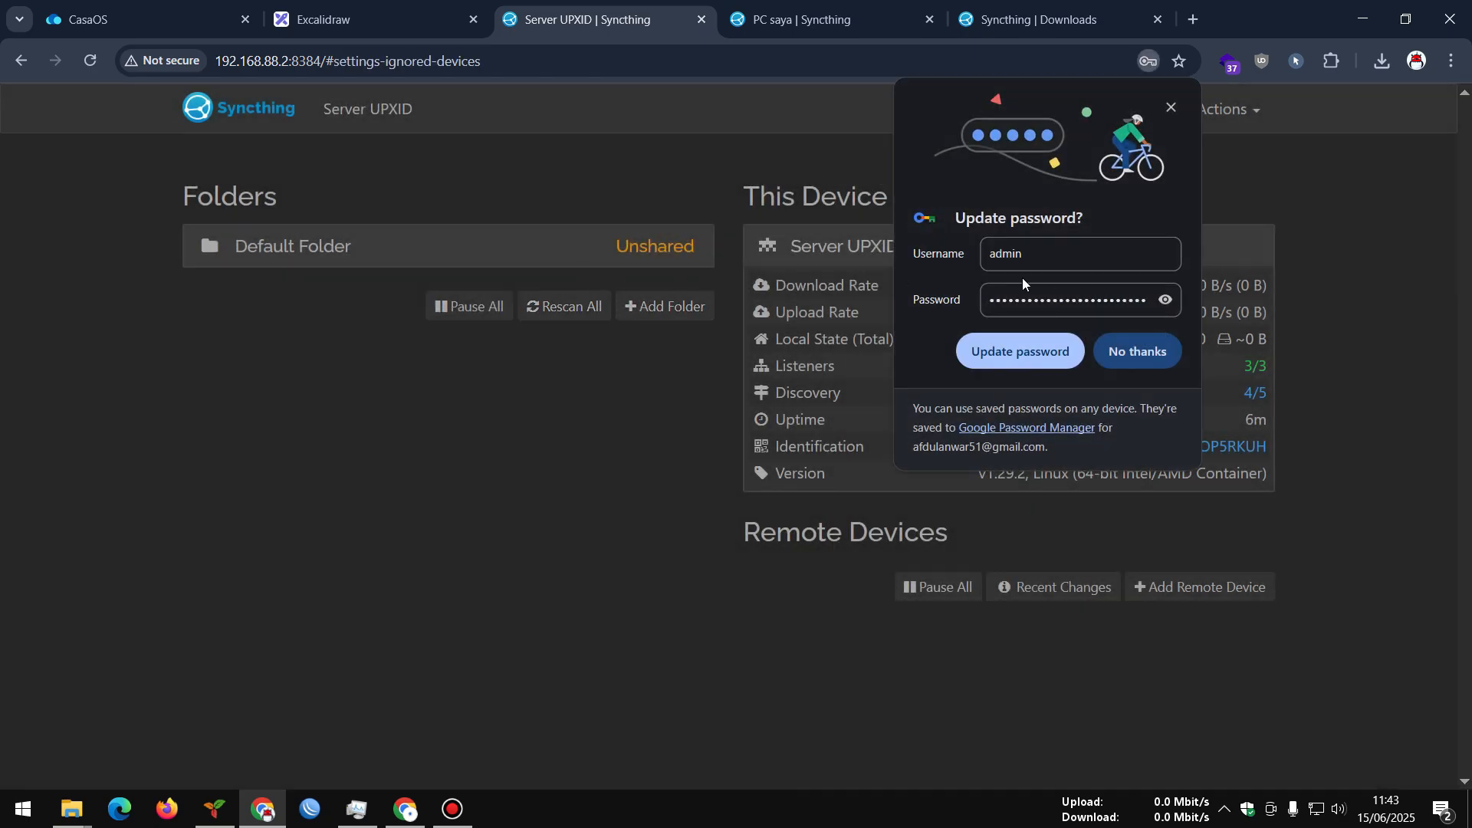
pyautogui.click(1144, 352)
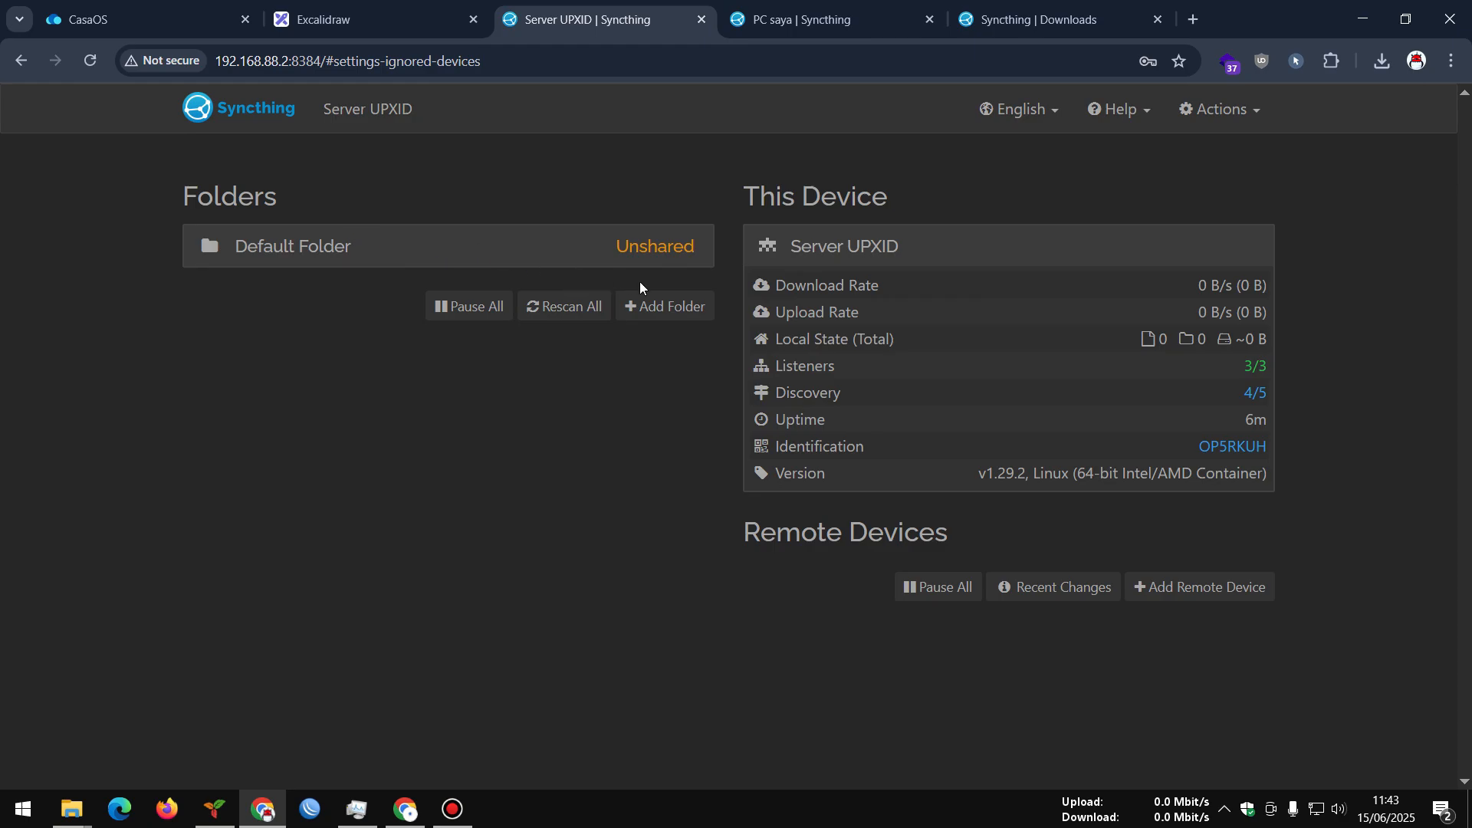
# Cancel a new folder form and inspect the Default Folder's path without changes
pyautogui.click(651, 307)
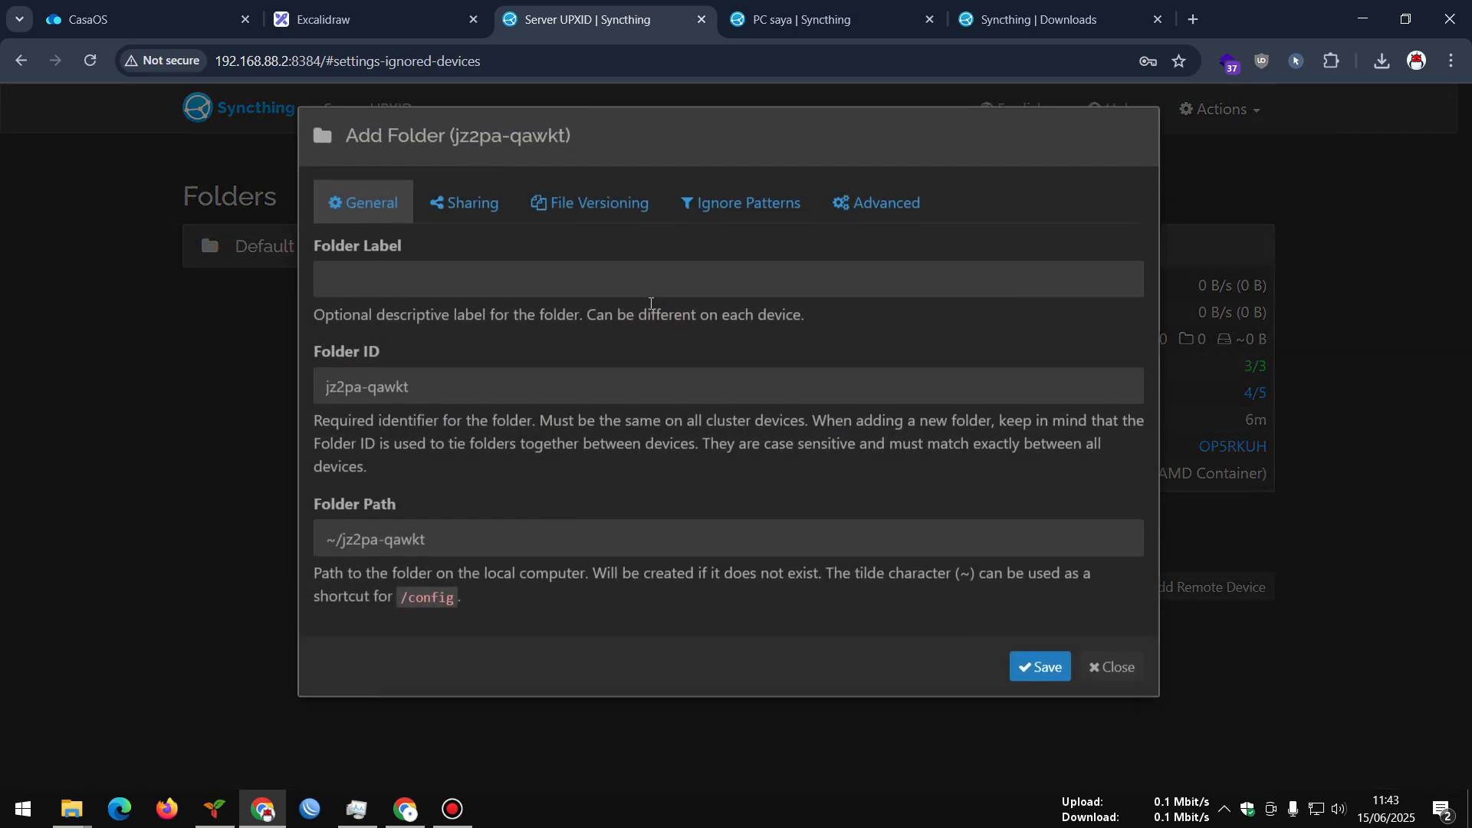
pyautogui.click(1115, 673)
pyautogui.click(482, 252)
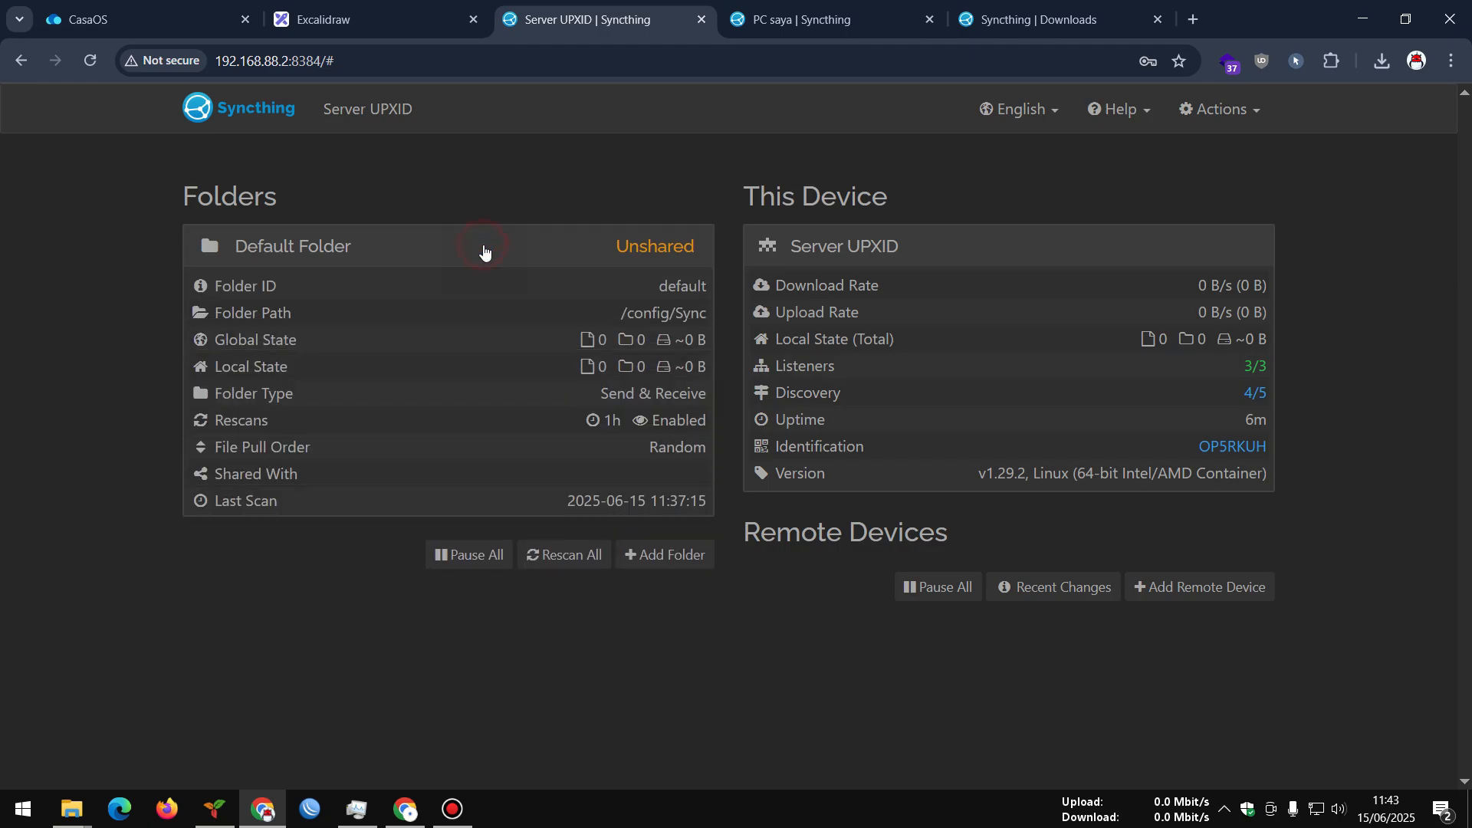
pyautogui.click(671, 545)
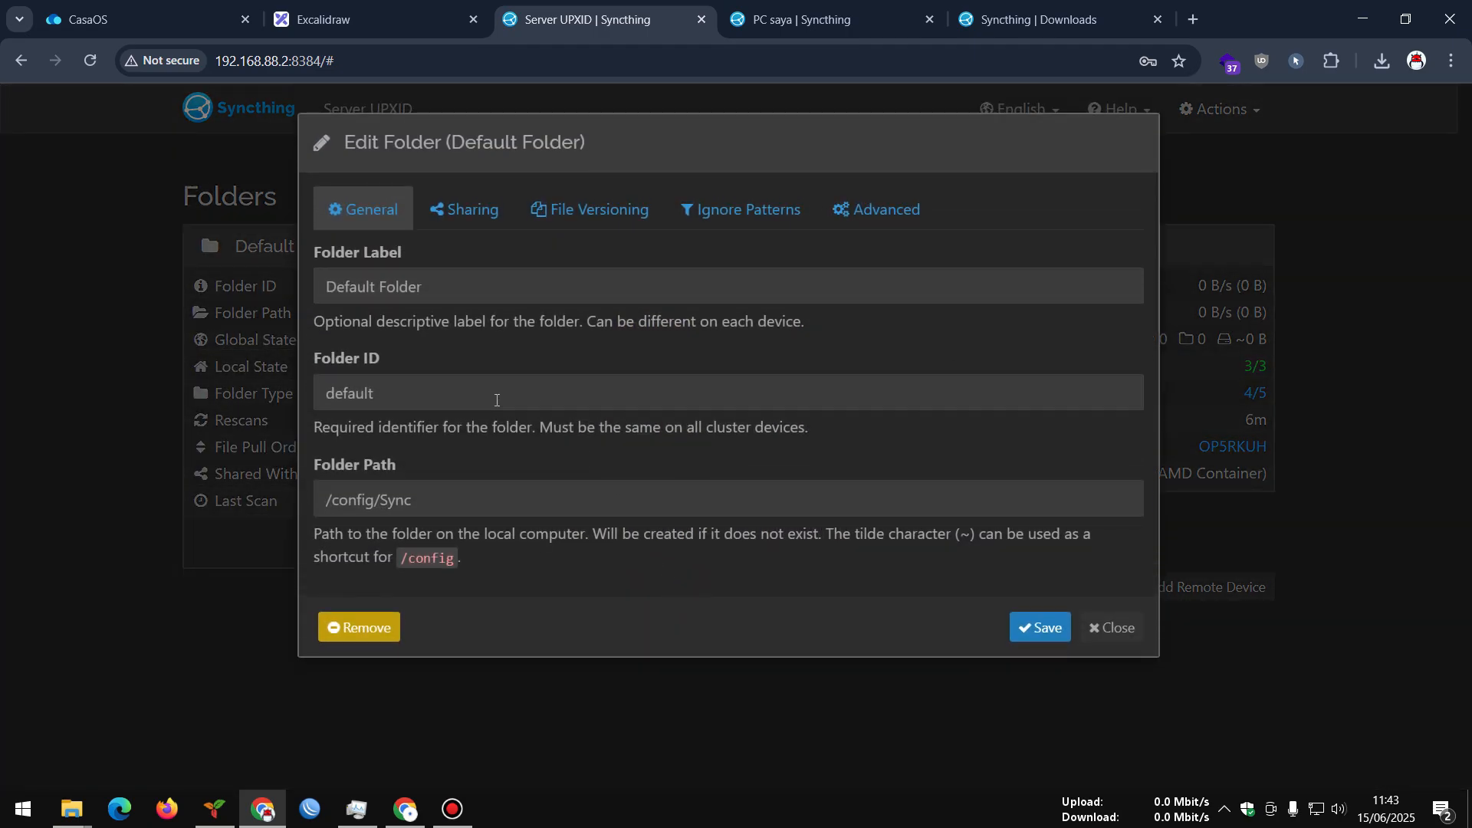
pyautogui.moveTo(433, 505); pyautogui.dragTo(313, 497)
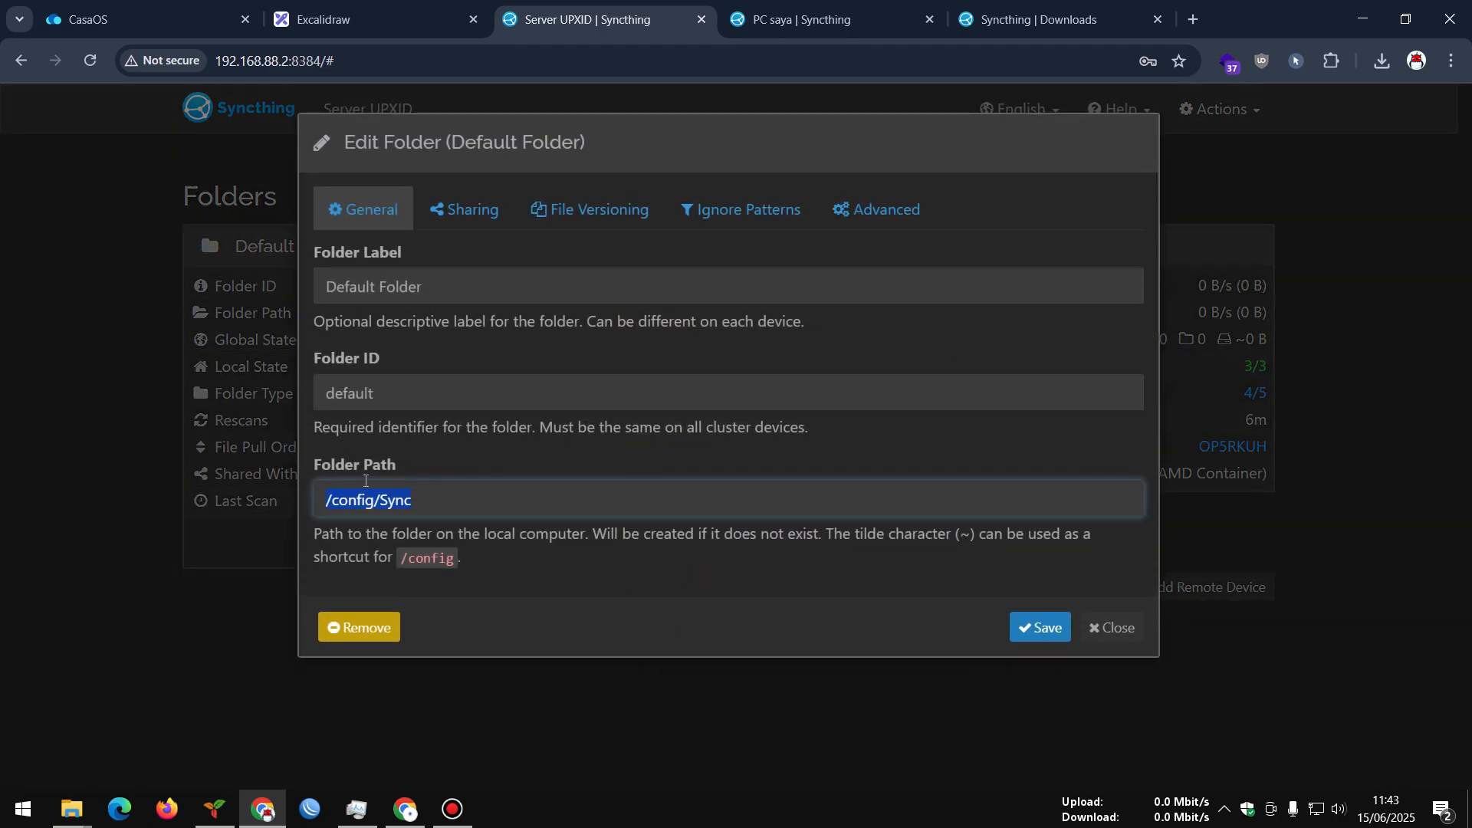
pyautogui.click(1087, 621)
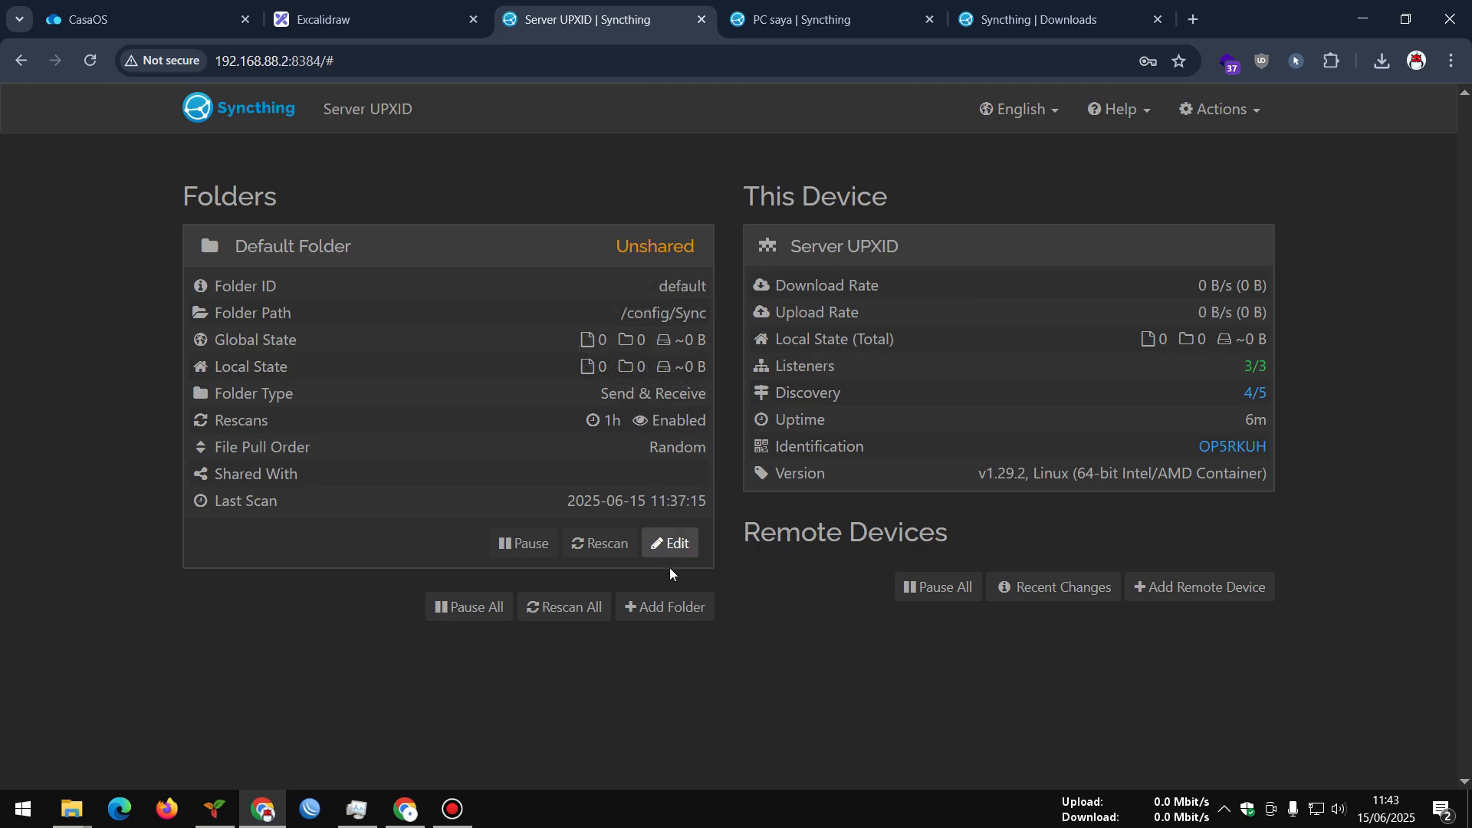
# Start a new server folder labelled 'Folderserver' and view its Sharing options
pyautogui.click(666, 605)
pyautogui.click(420, 289)
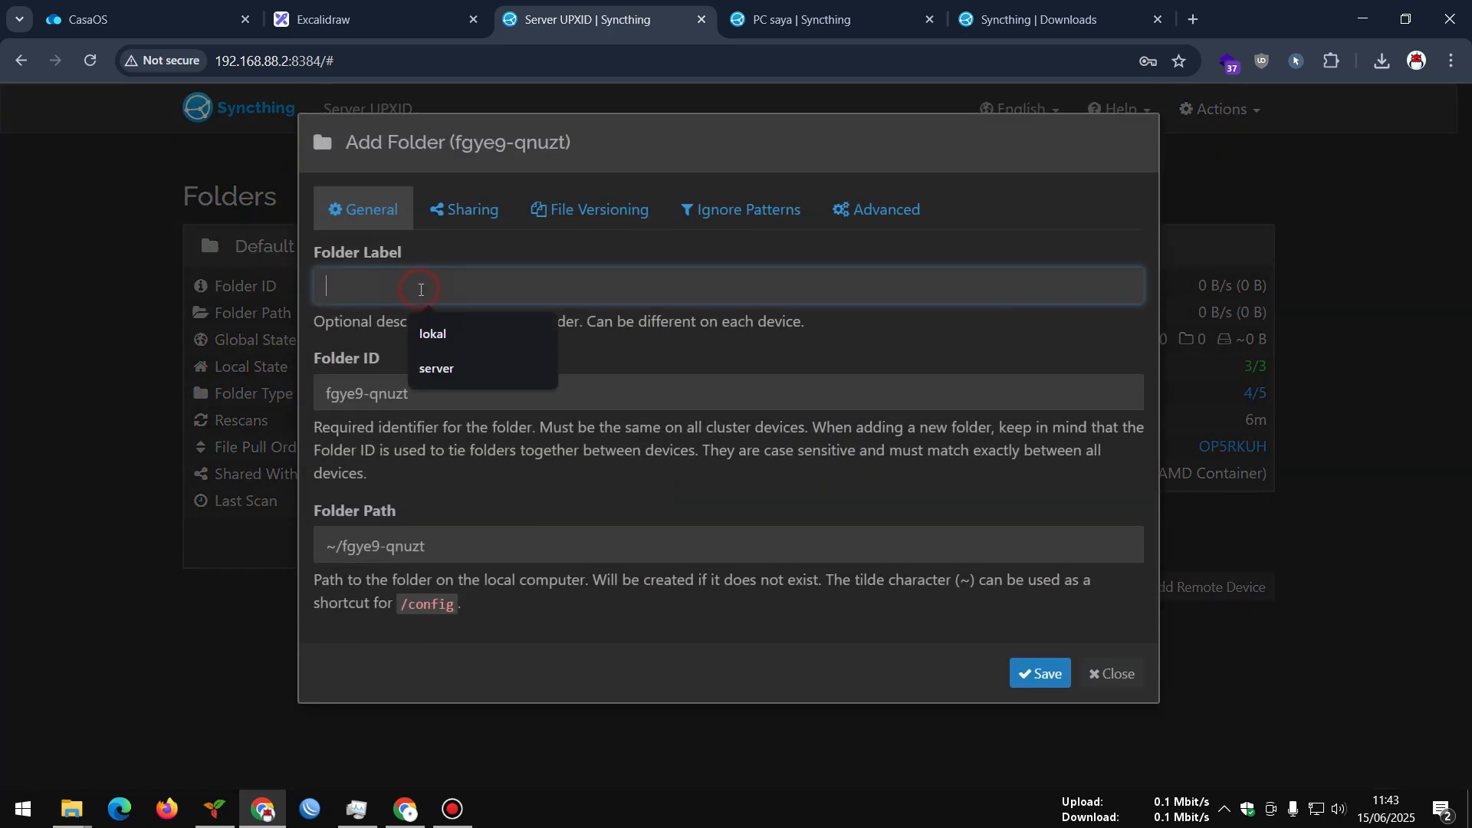
pyautogui.write('Folder')
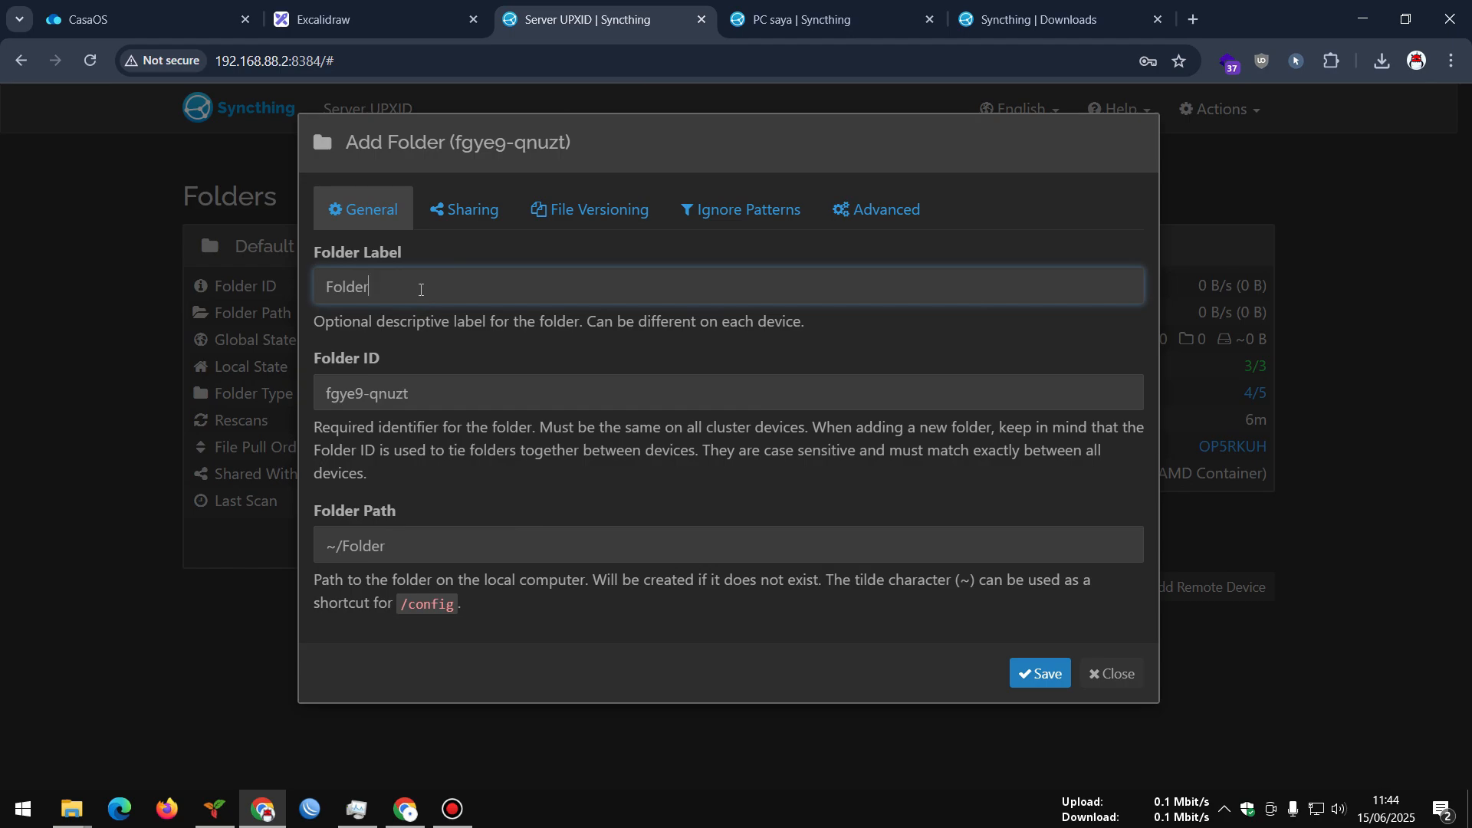
pyautogui.write('ser')
pyautogui.write('ver')
pyautogui.click(438, 352)
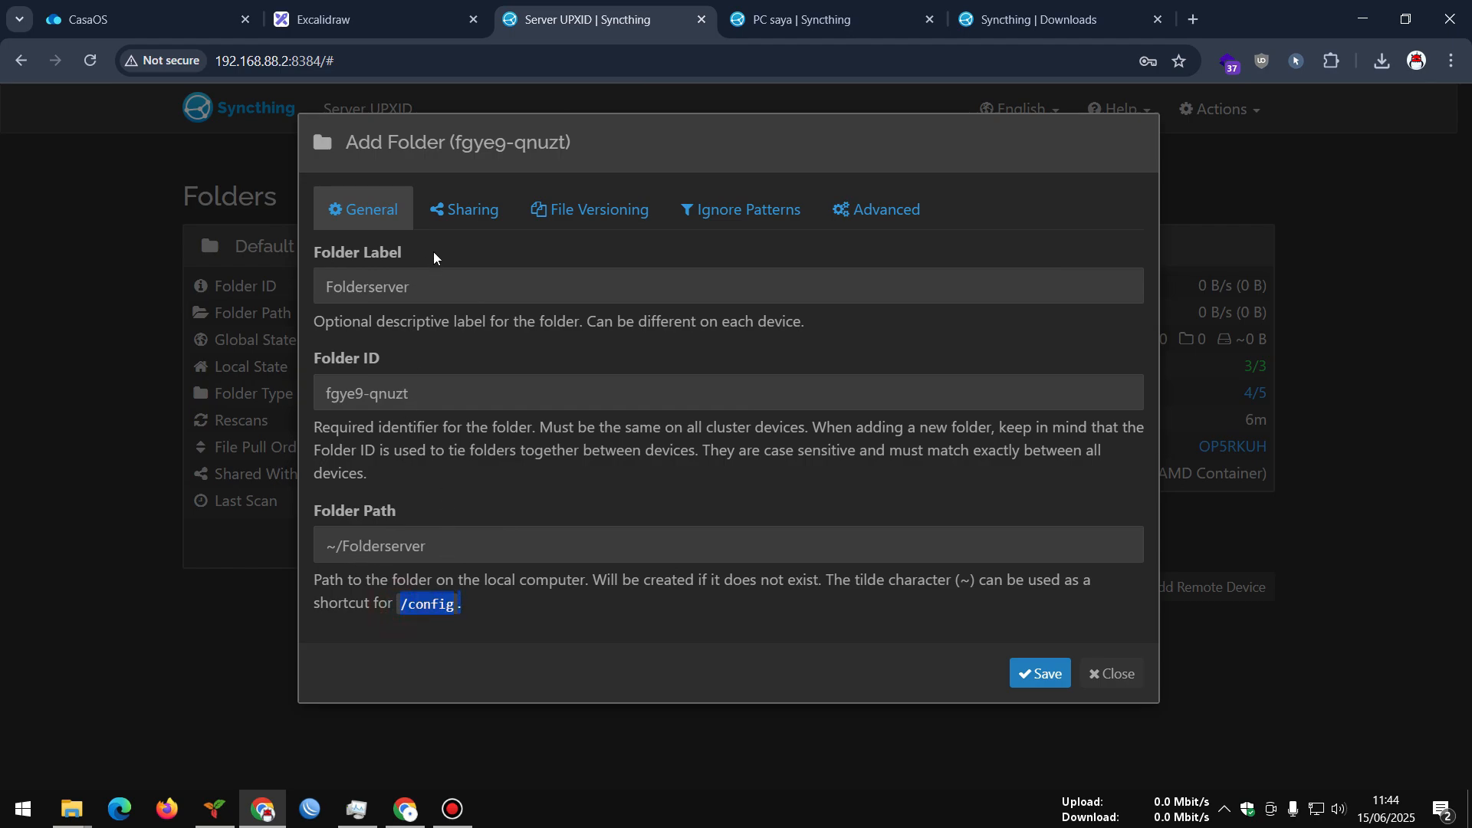
pyautogui.click(447, 215)
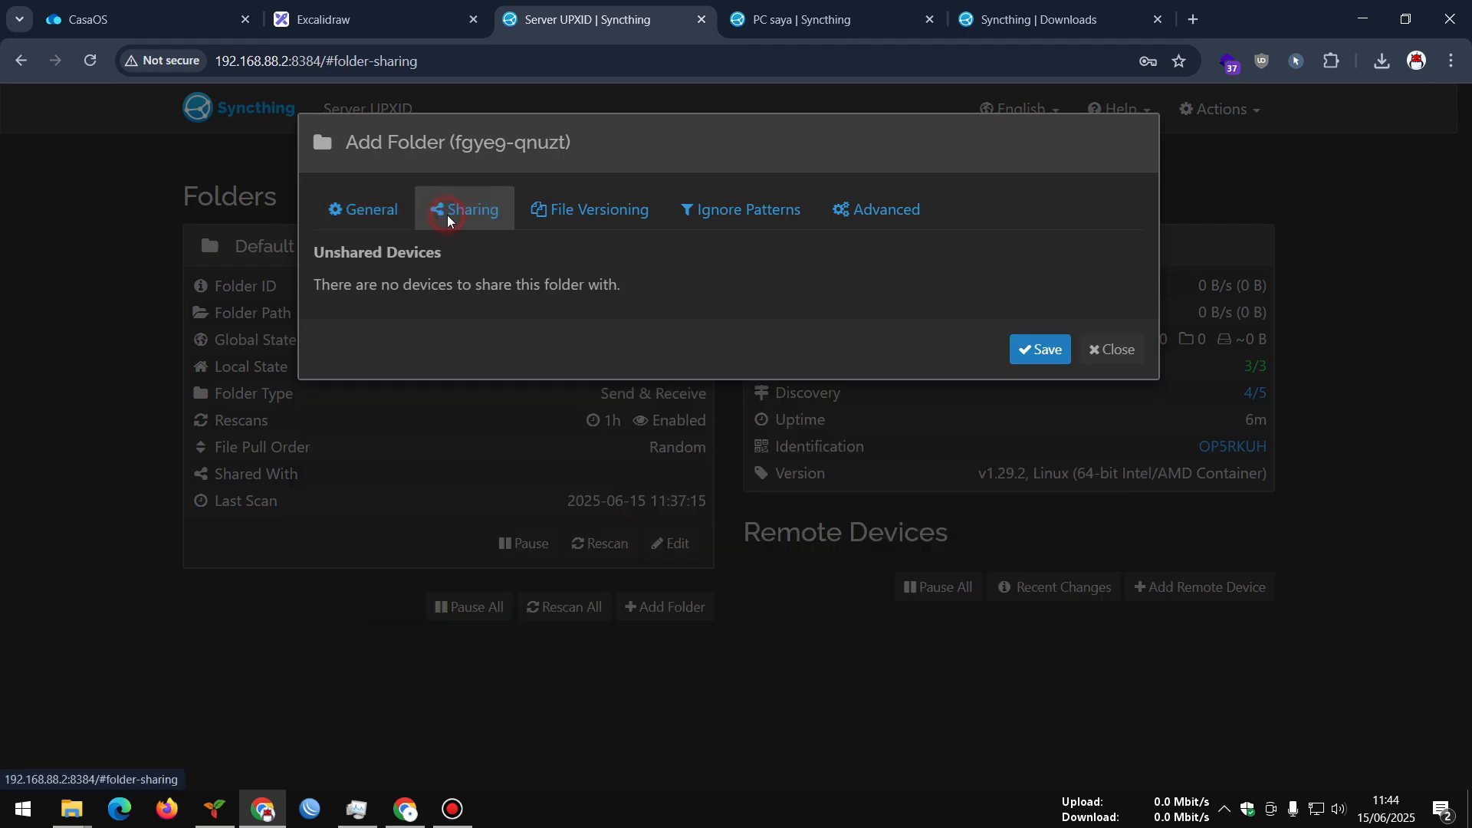
# Keep No File Versioning and tick the option to add ignore patterns
pyautogui.click(573, 218)
pyautogui.click(430, 287)
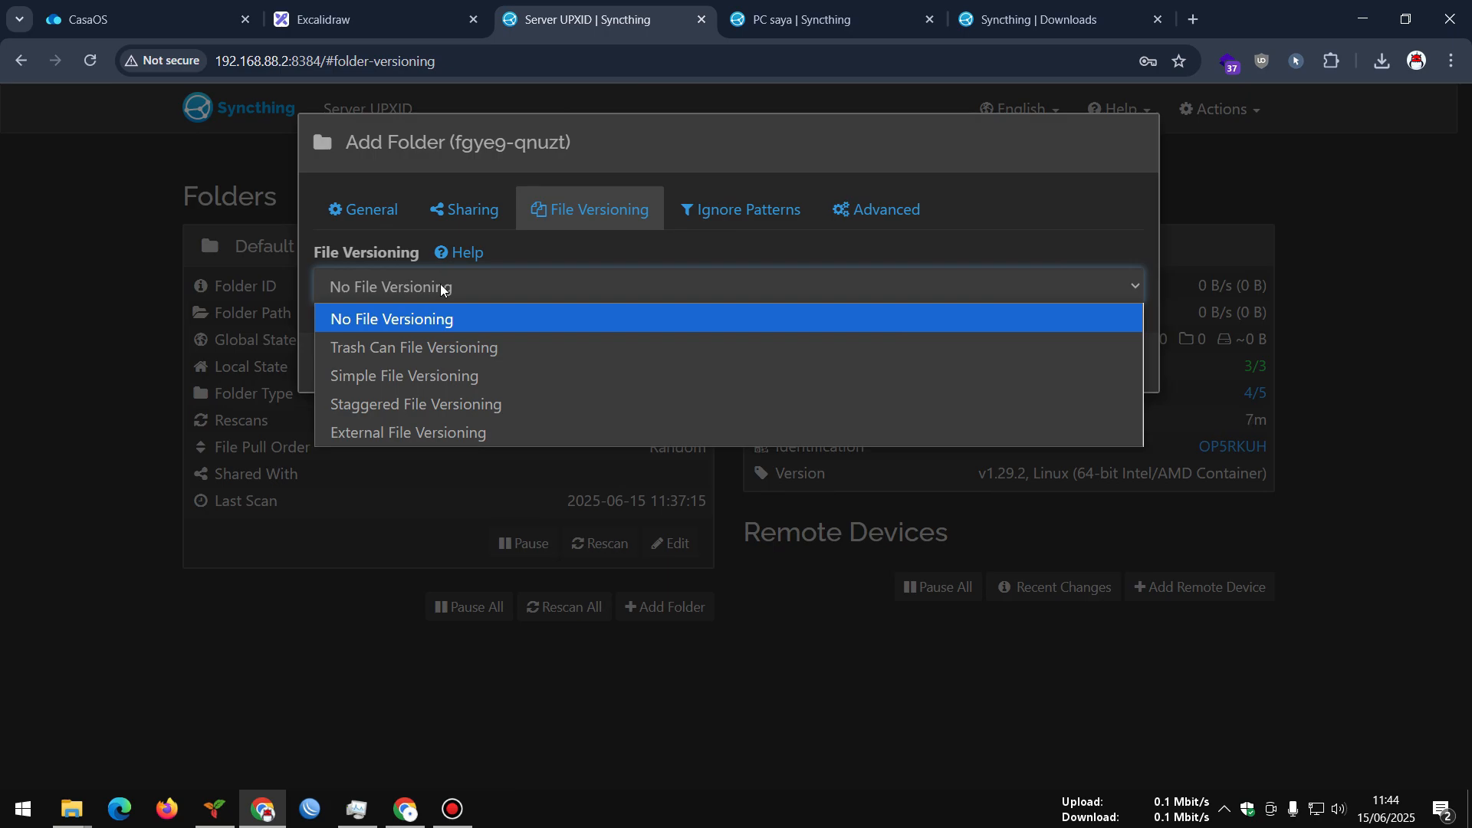
pyautogui.click(542, 259)
pyautogui.click(711, 213)
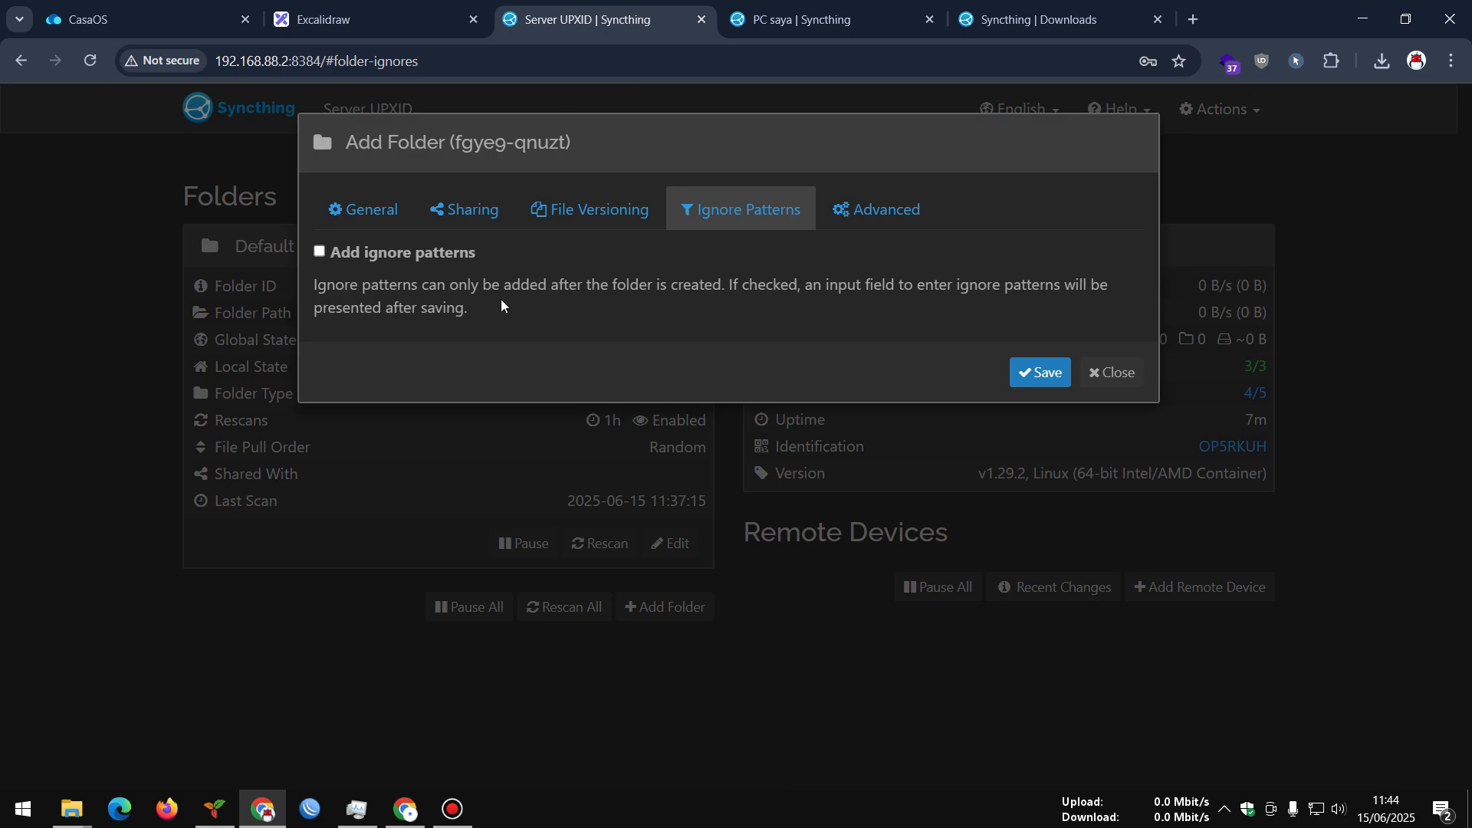
pyautogui.click(322, 253)
# Review advanced options, save Folderserver, and close the empty ignore patterns editor
pyautogui.click(857, 211)
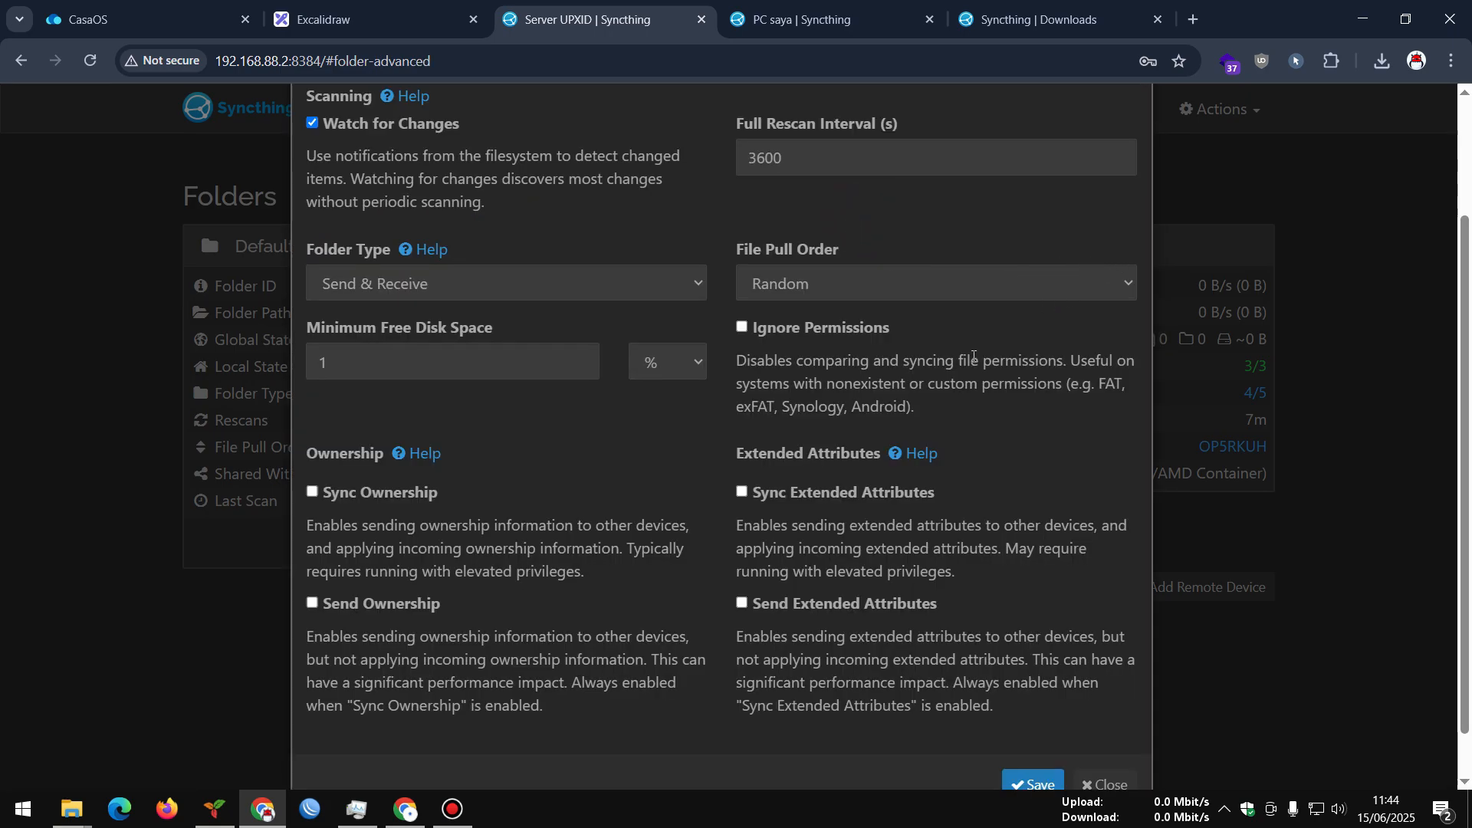
pyautogui.scroll(2, 926, 496)
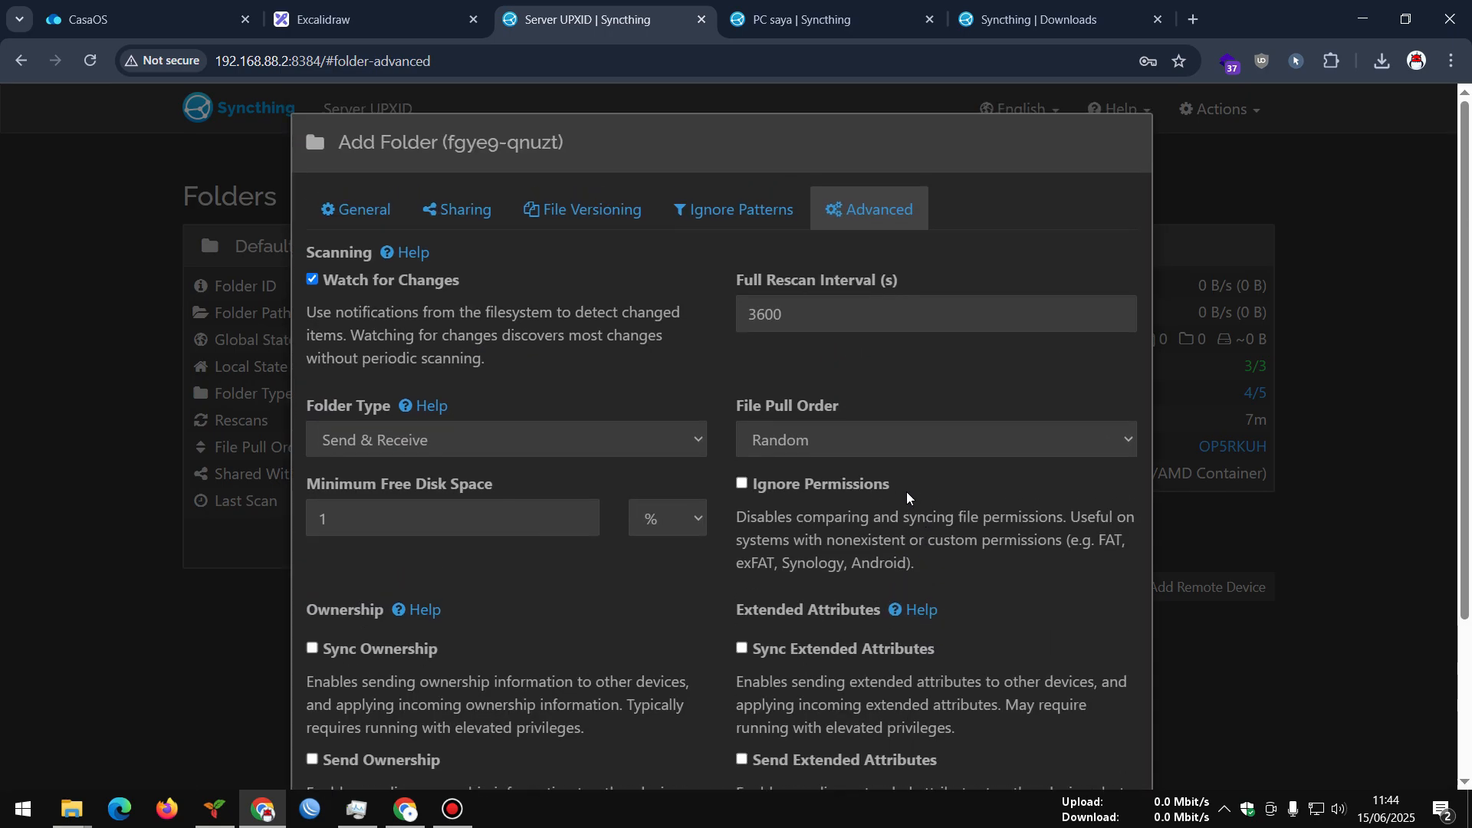
pyautogui.scroll(-3, 907, 496)
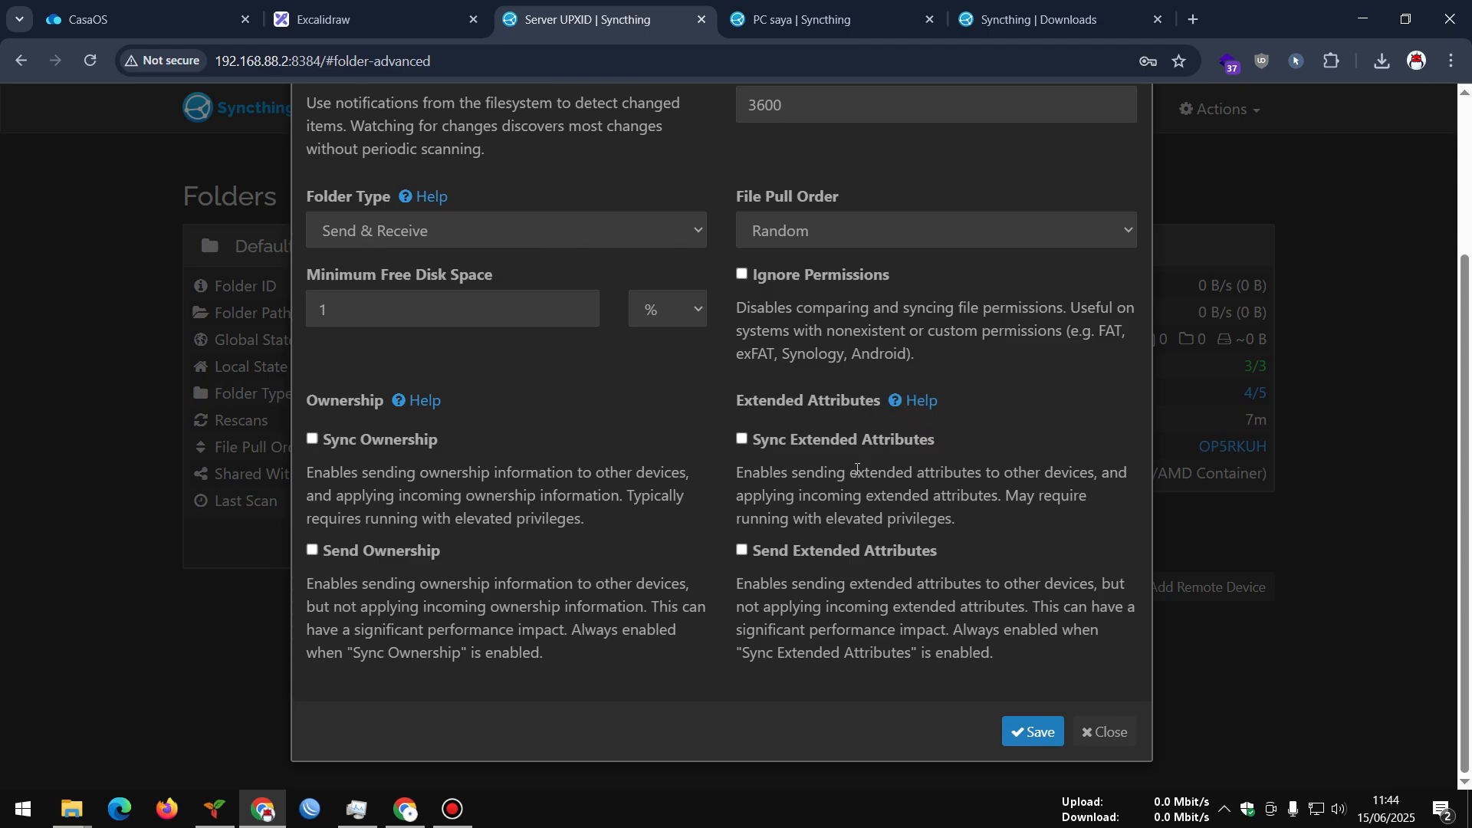
pyautogui.click(1028, 731)
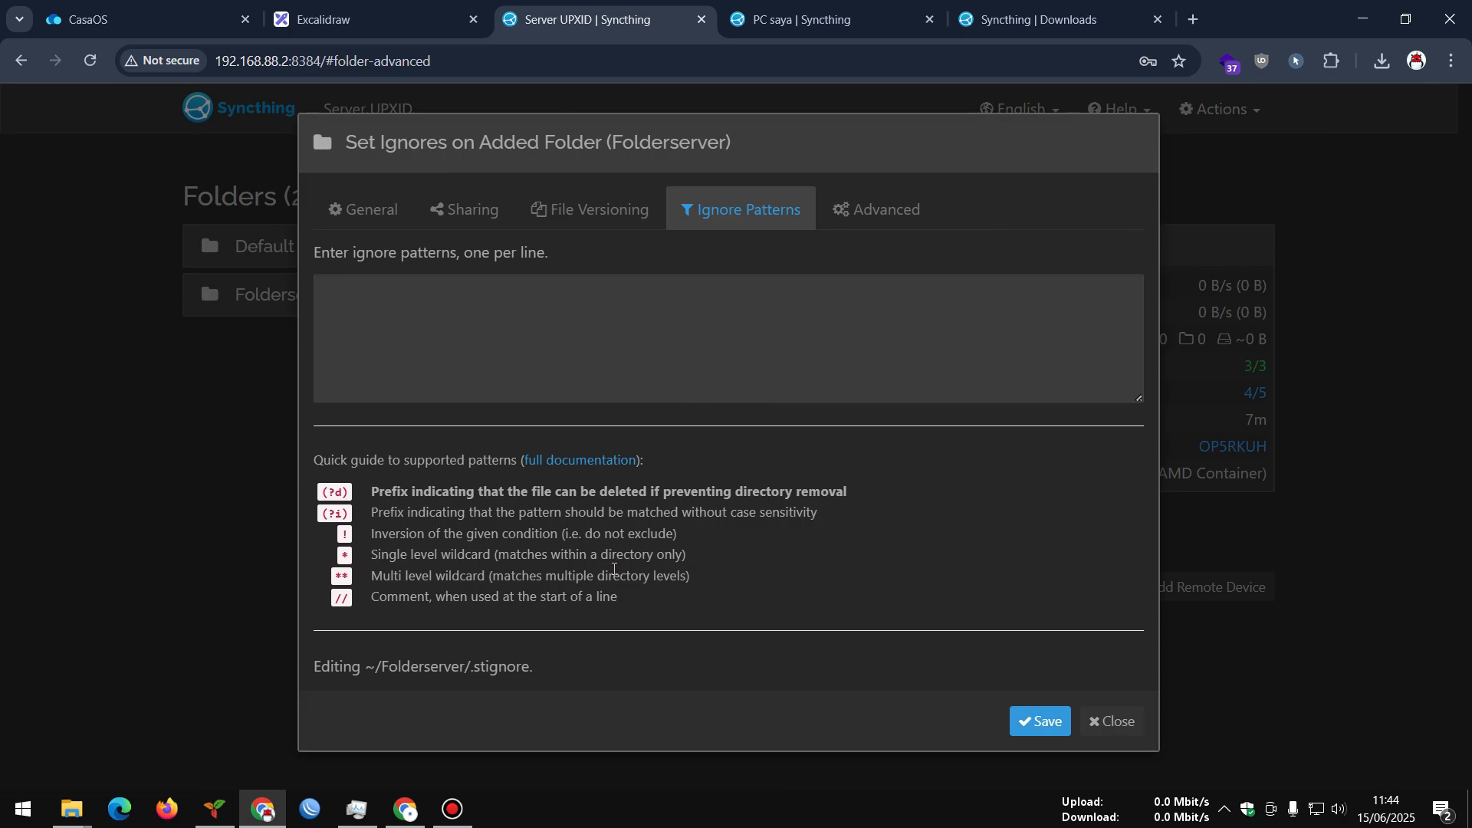
pyautogui.click(1111, 720)
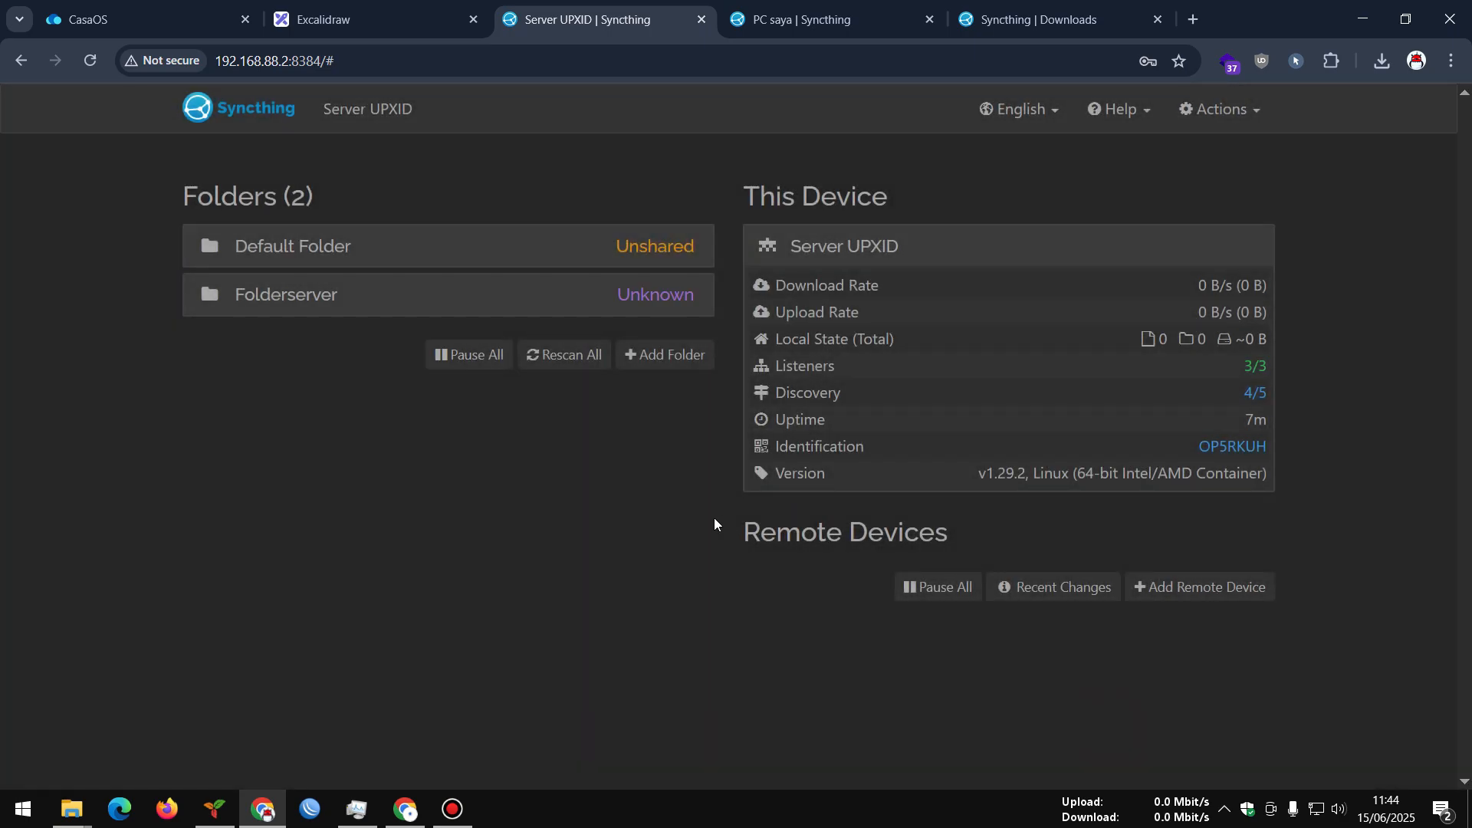
pyautogui.click(651, 298)
# Remove the existing Folderserver folder from the server
pyautogui.click(665, 568)
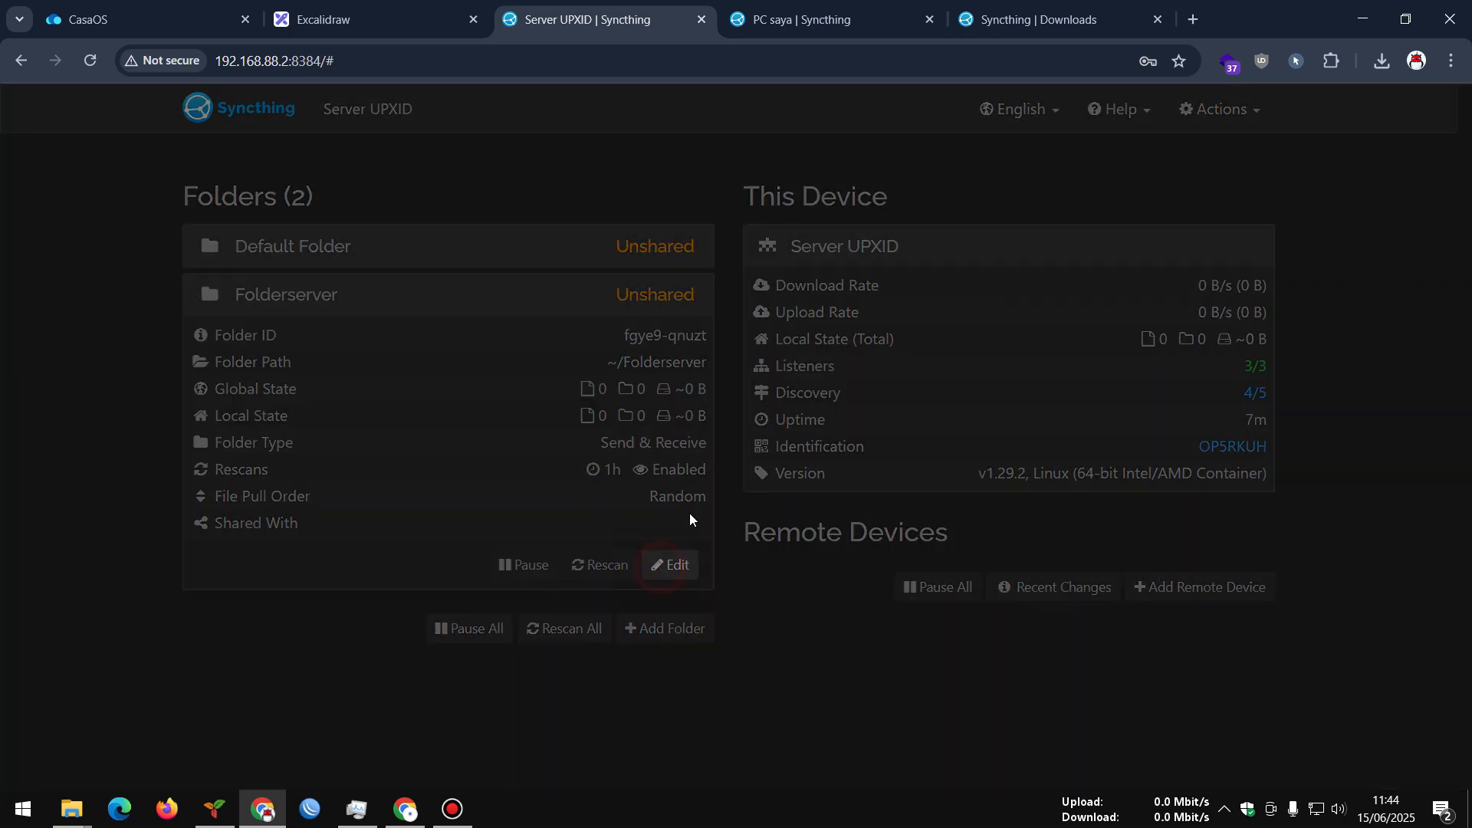
pyautogui.click(763, 210)
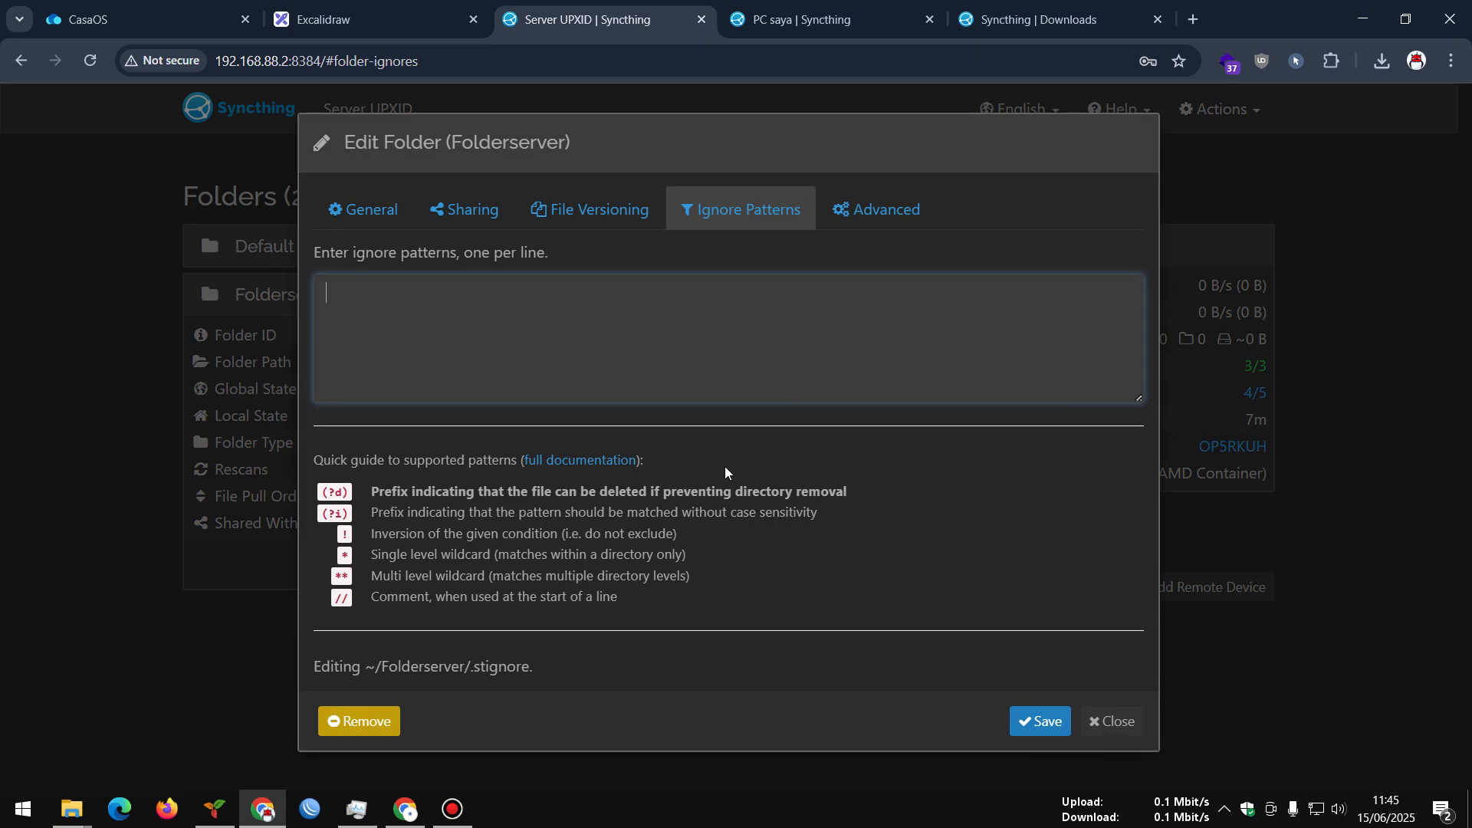
pyautogui.click(358, 721)
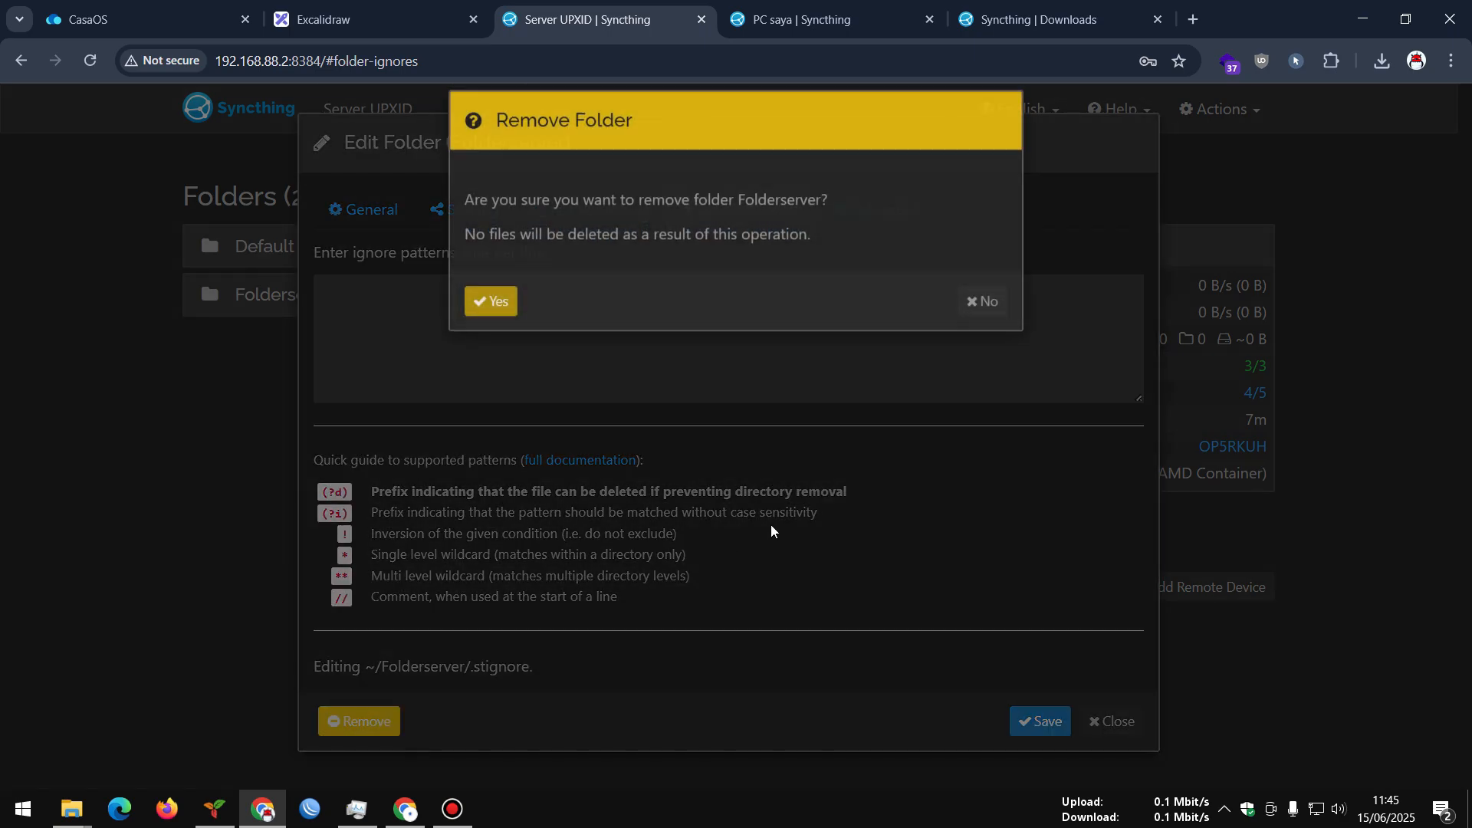
pyautogui.click(506, 326)
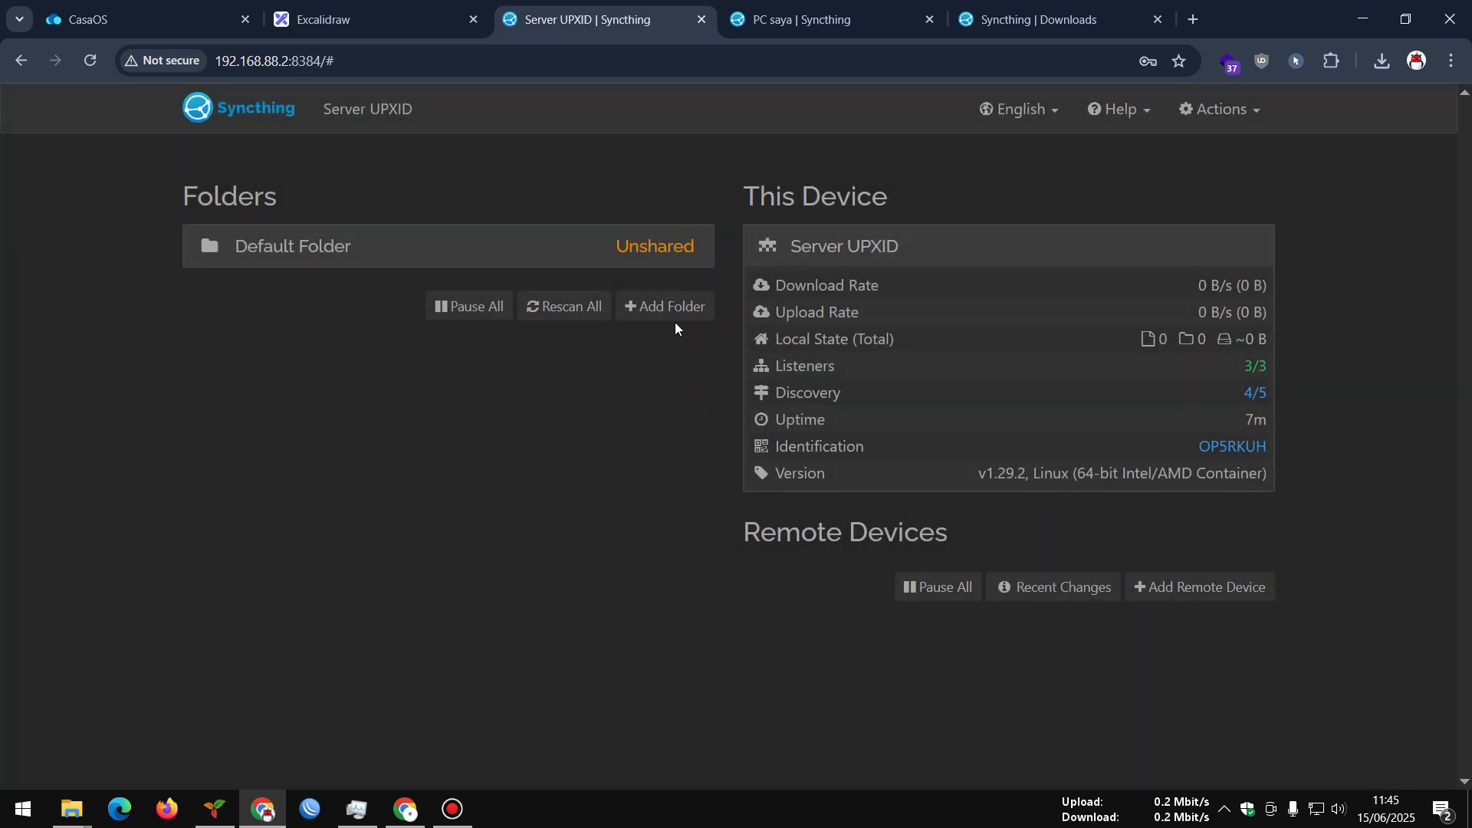
# Add a fresh folder labelled Folderserver, review its settings tabs, and save it
pyautogui.click(666, 308)
pyautogui.click(402, 293)
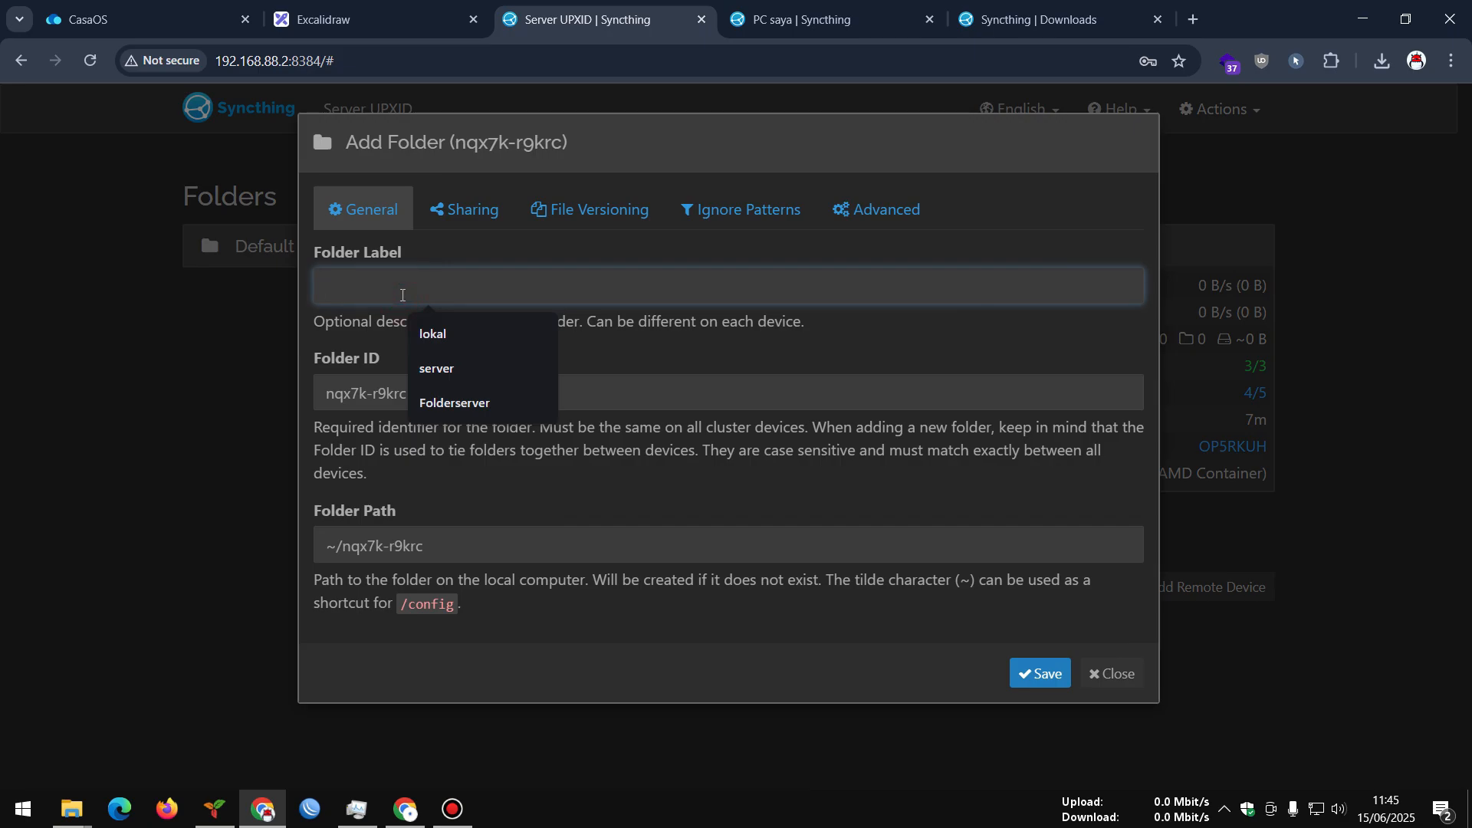
pyautogui.click(454, 402)
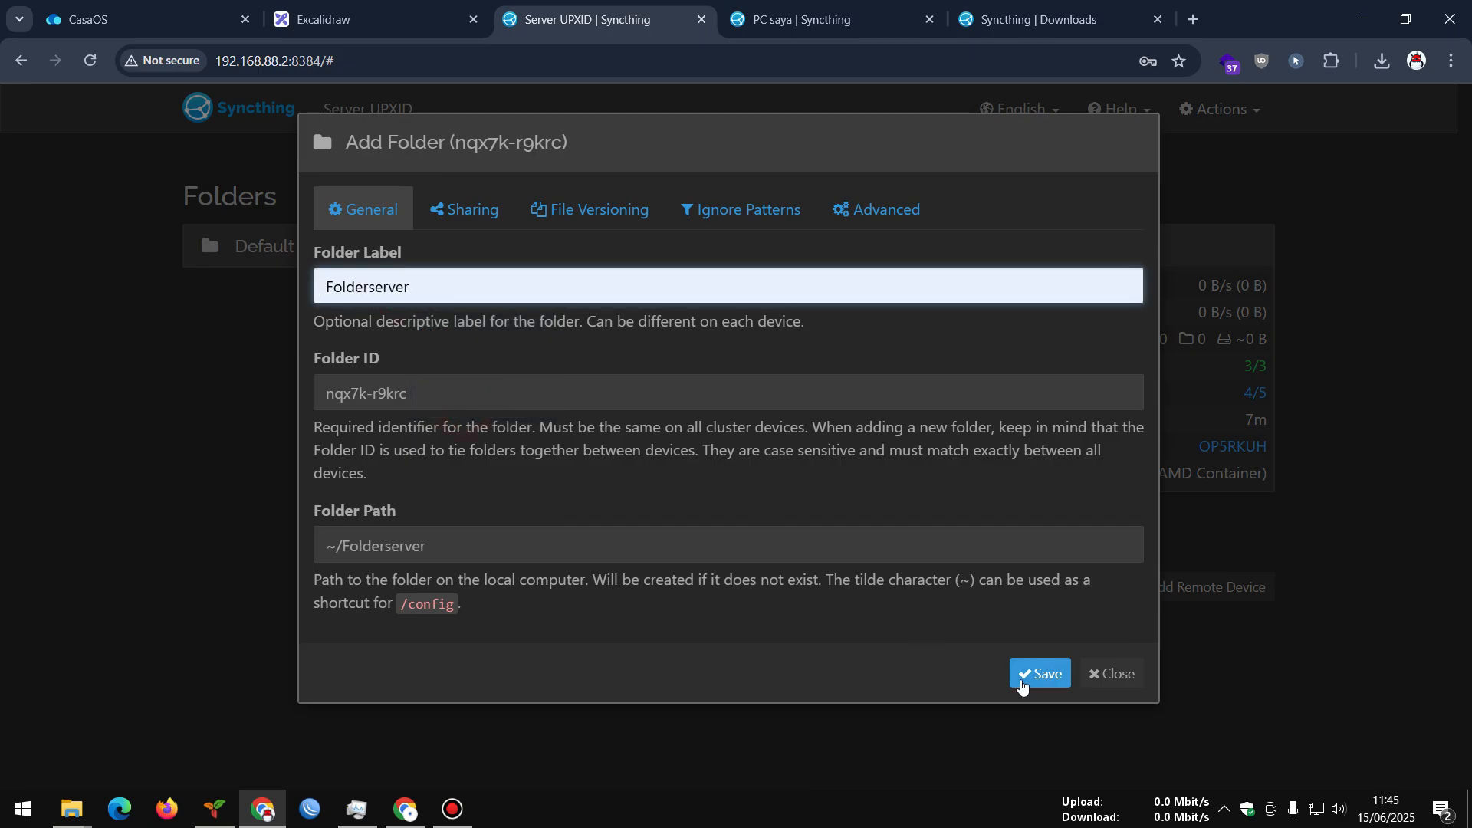
pyautogui.click(469, 215)
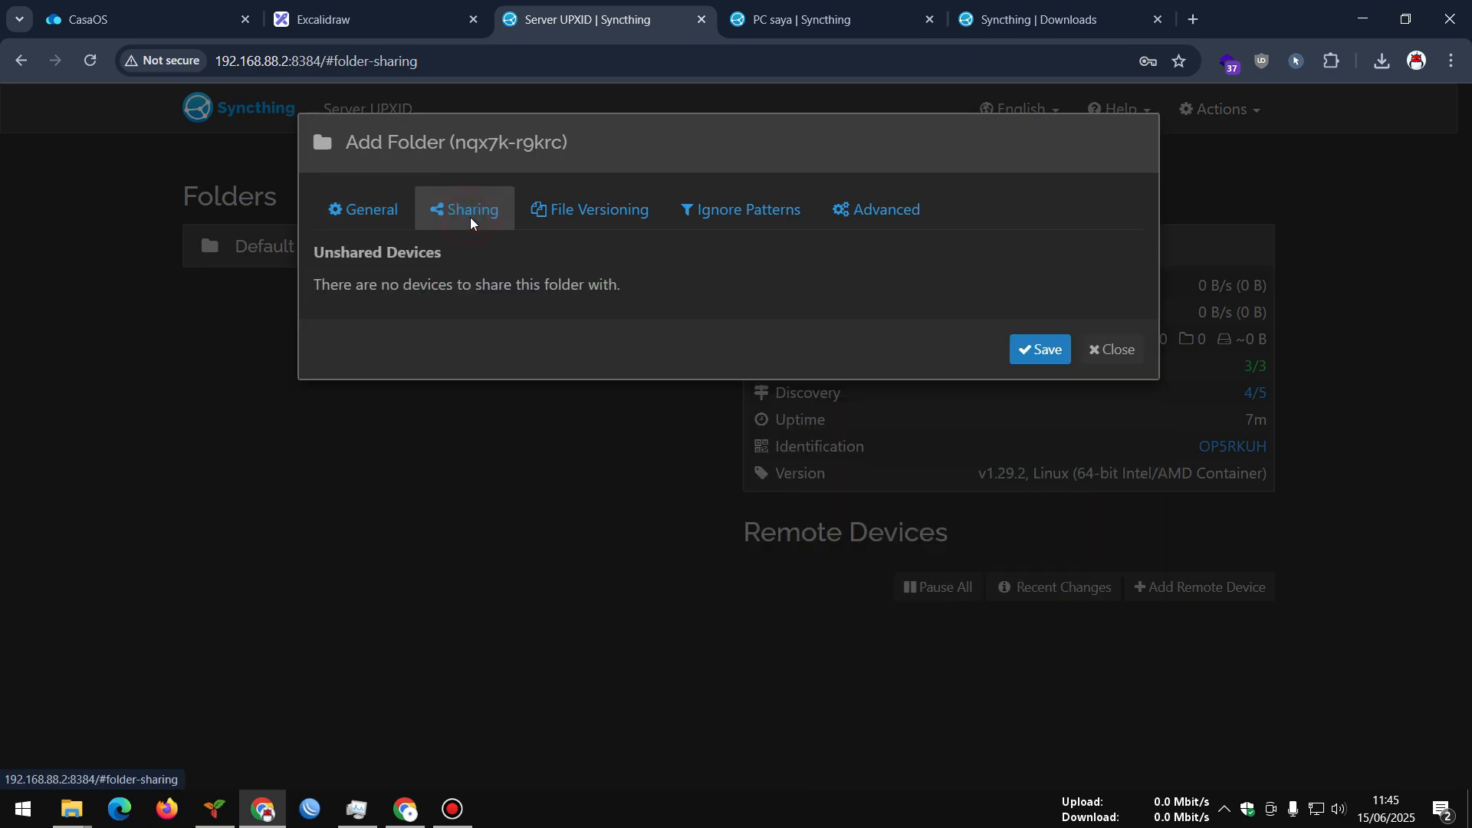
pyautogui.click(537, 221)
pyautogui.click(444, 284)
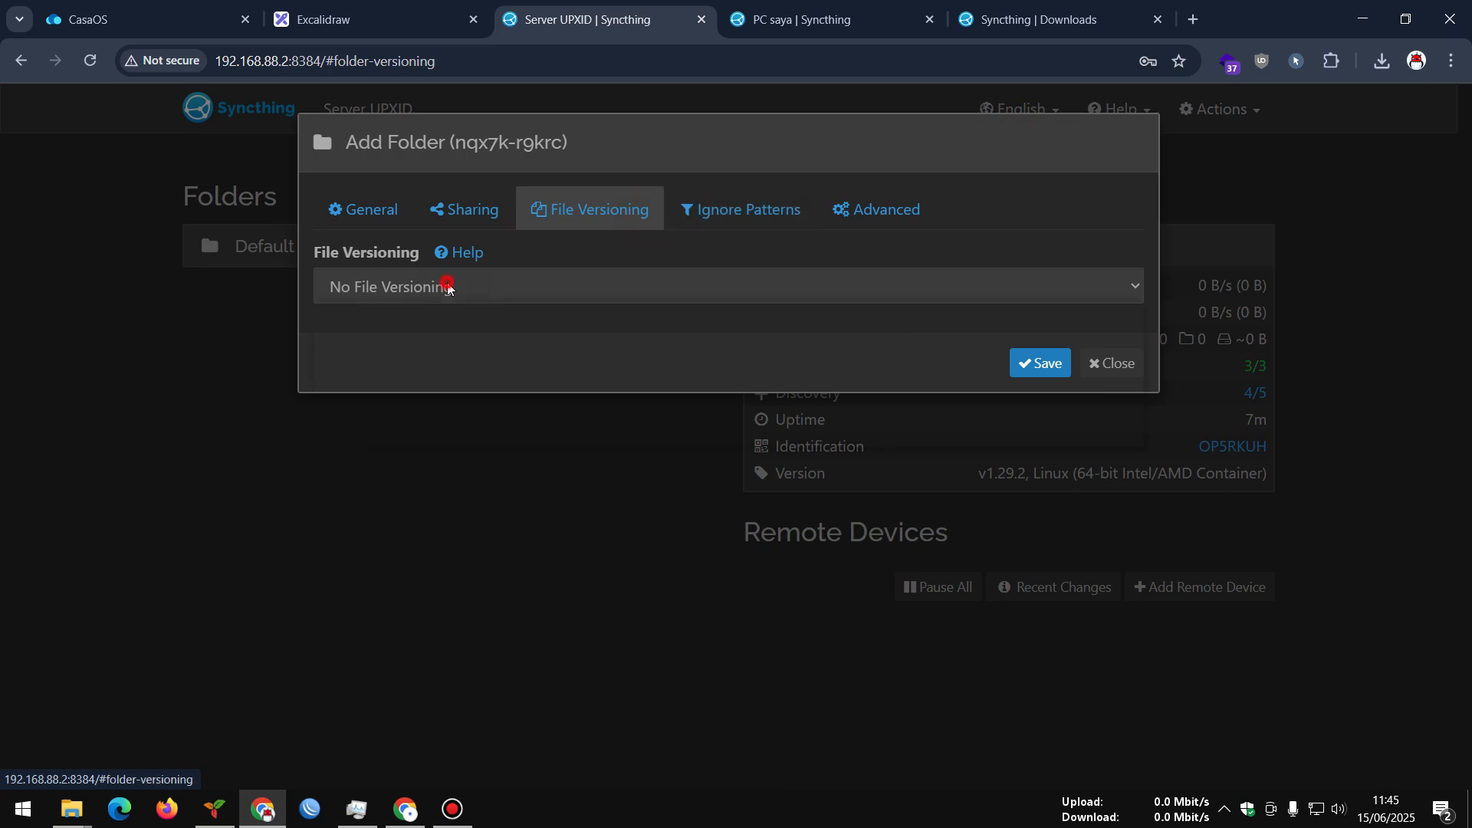
pyautogui.click(765, 221)
pyautogui.click(852, 214)
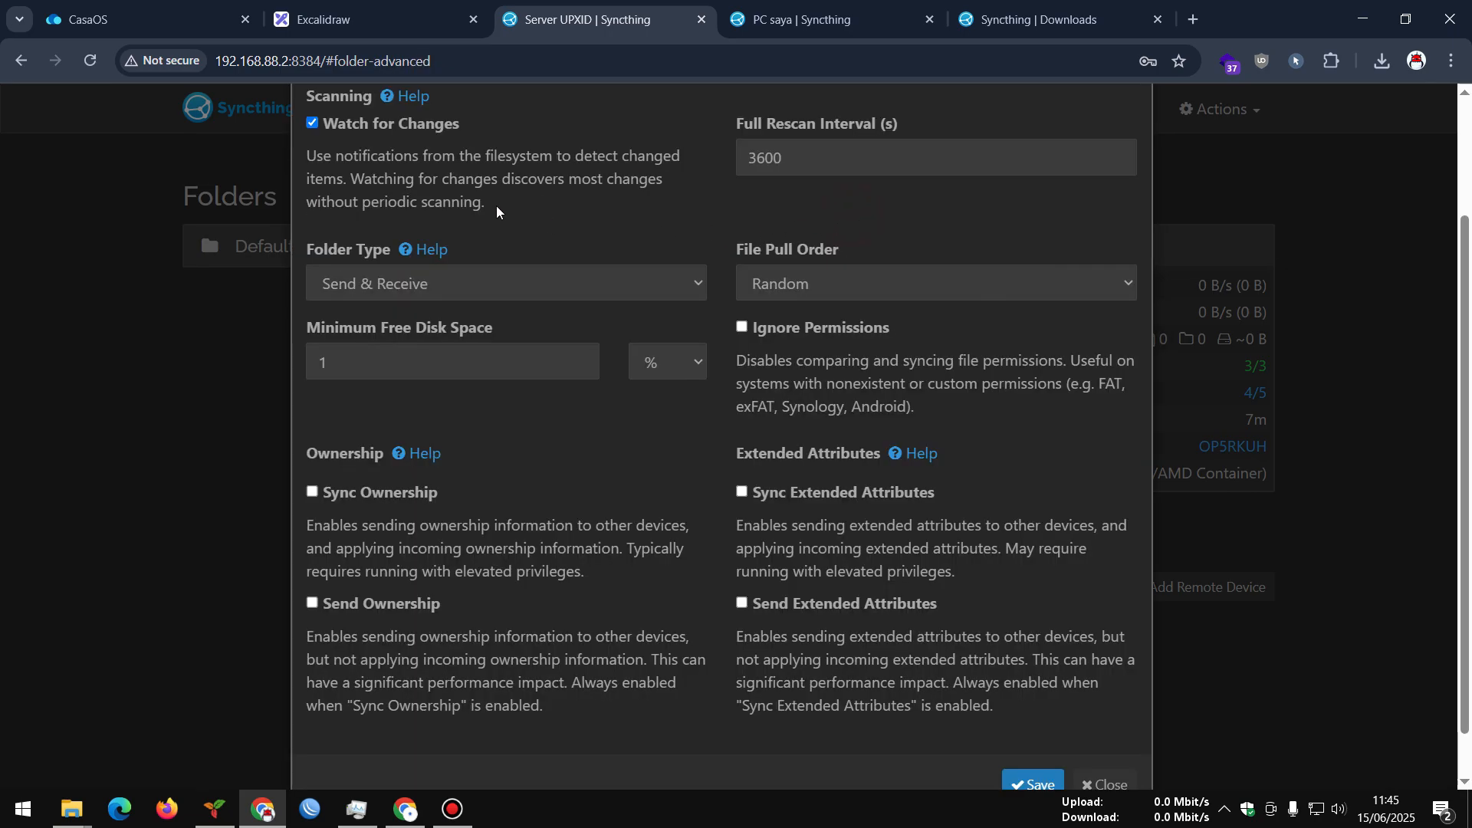
pyautogui.click(1047, 785)
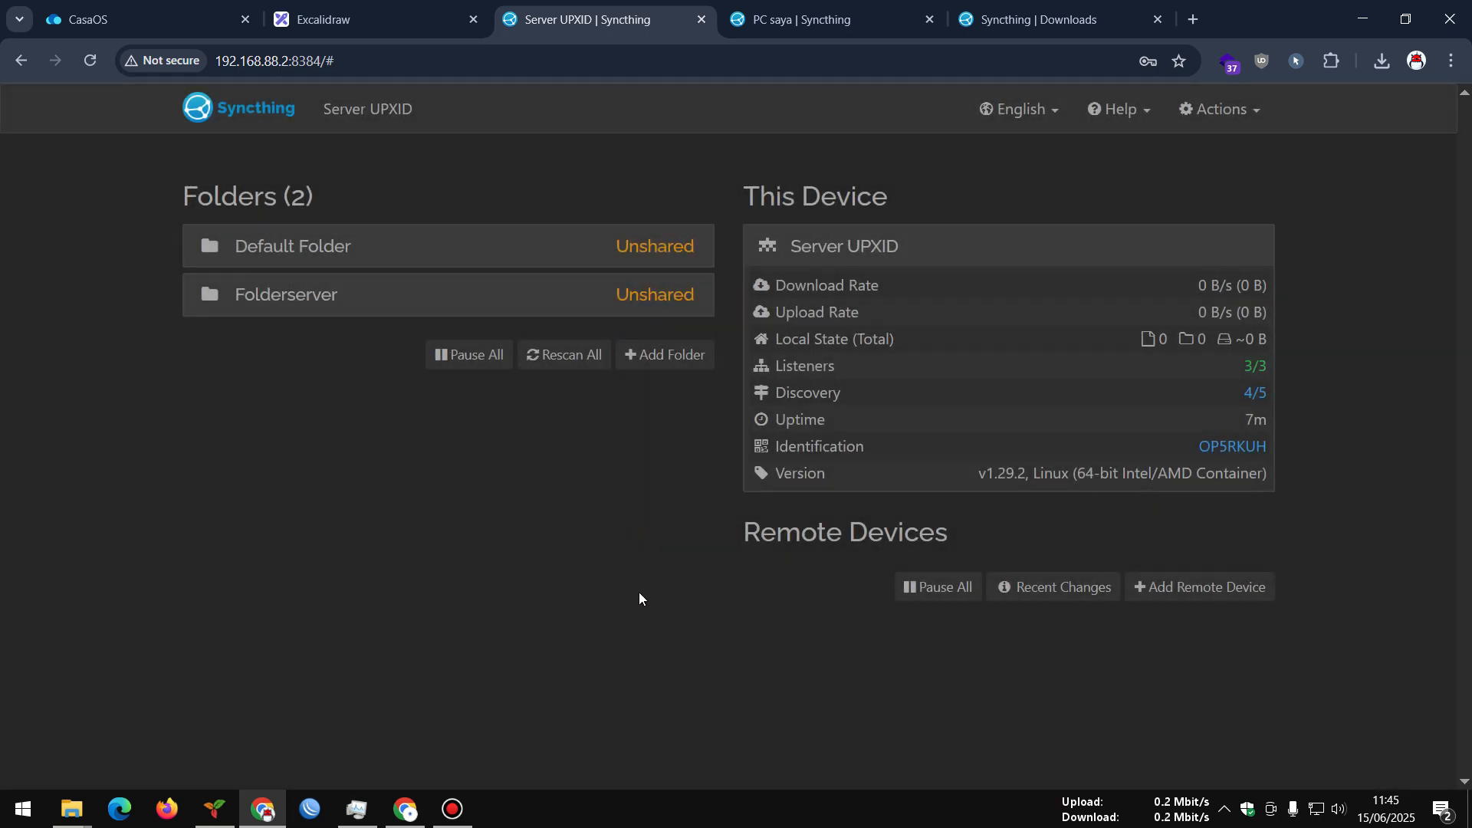
pyautogui.click(431, 303)
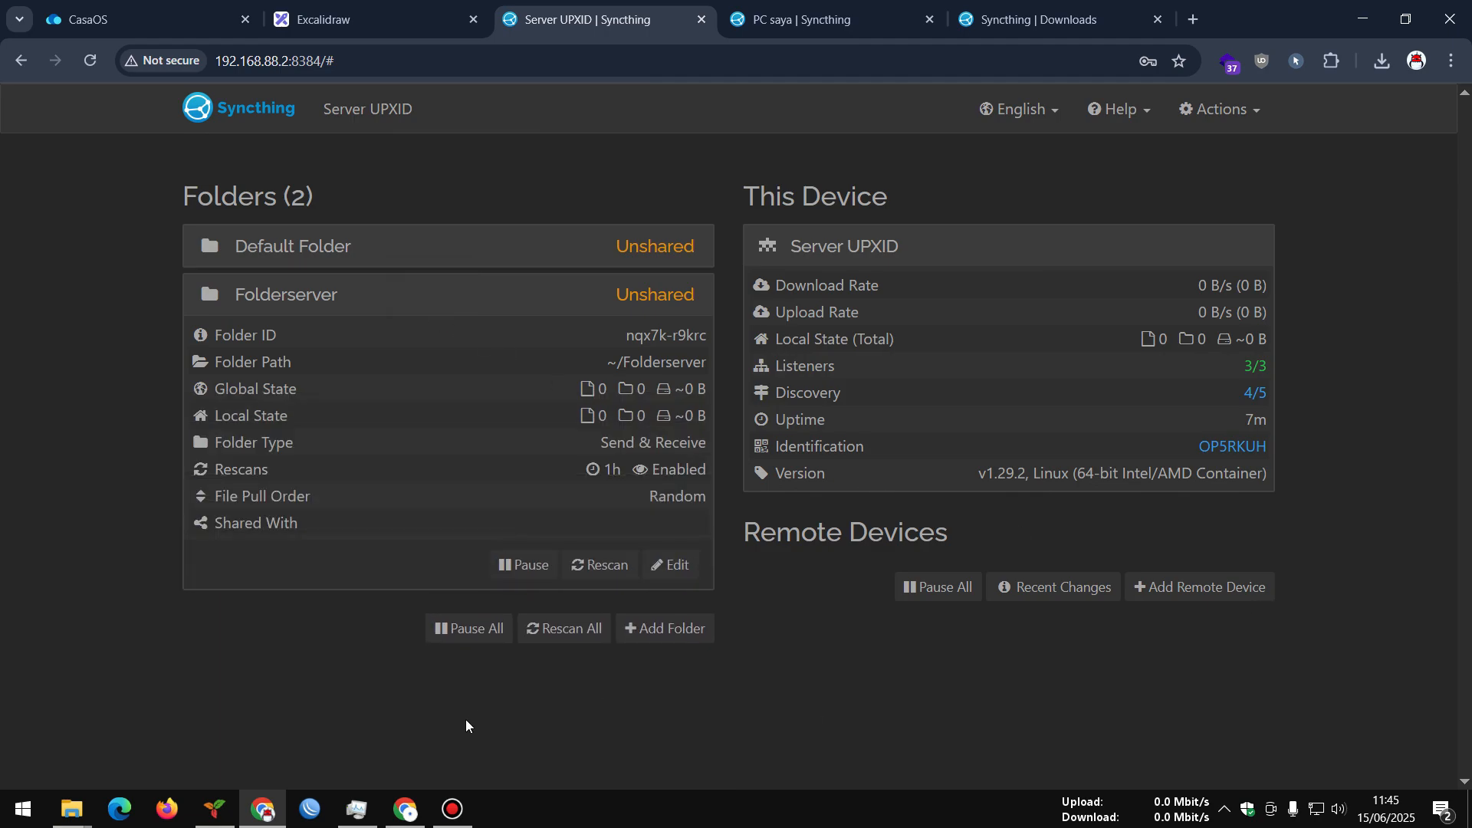
# On the PC, check the Add Remote Device nearby-devices hint, close it, and reload
pyautogui.click(790, 16)
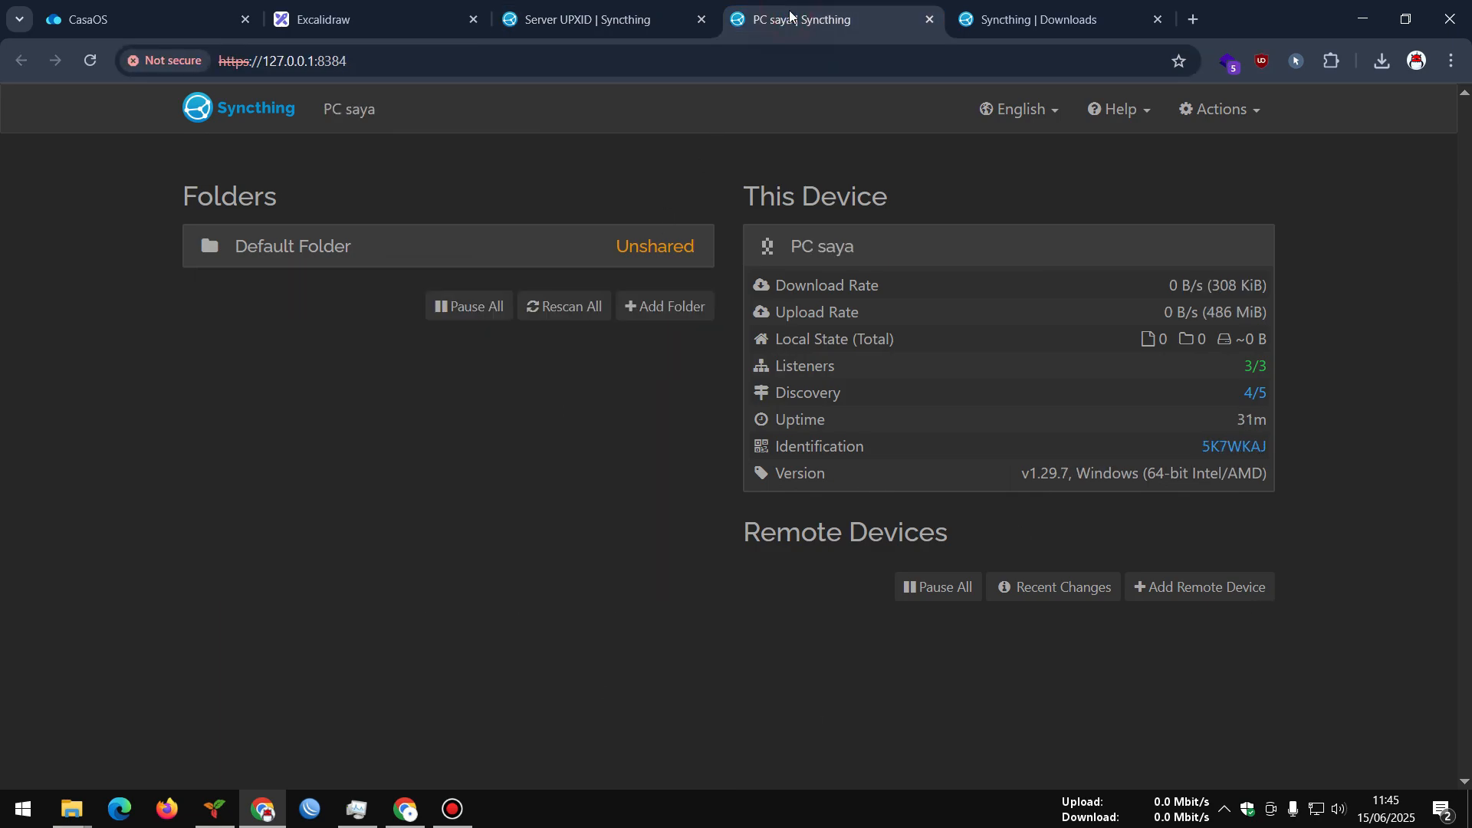
pyautogui.click(1200, 585)
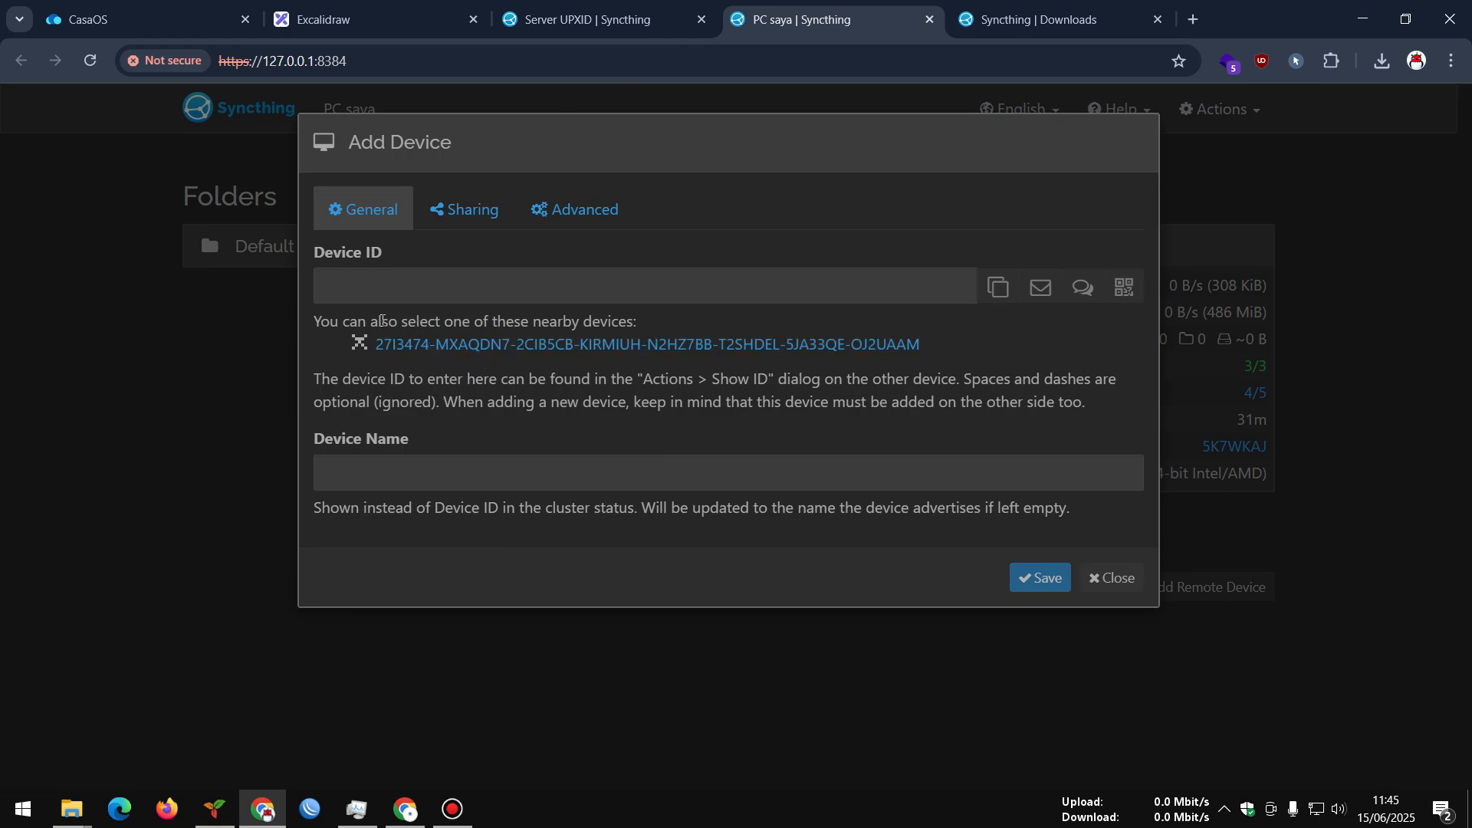
pyautogui.moveTo(389, 321); pyautogui.dragTo(629, 320)
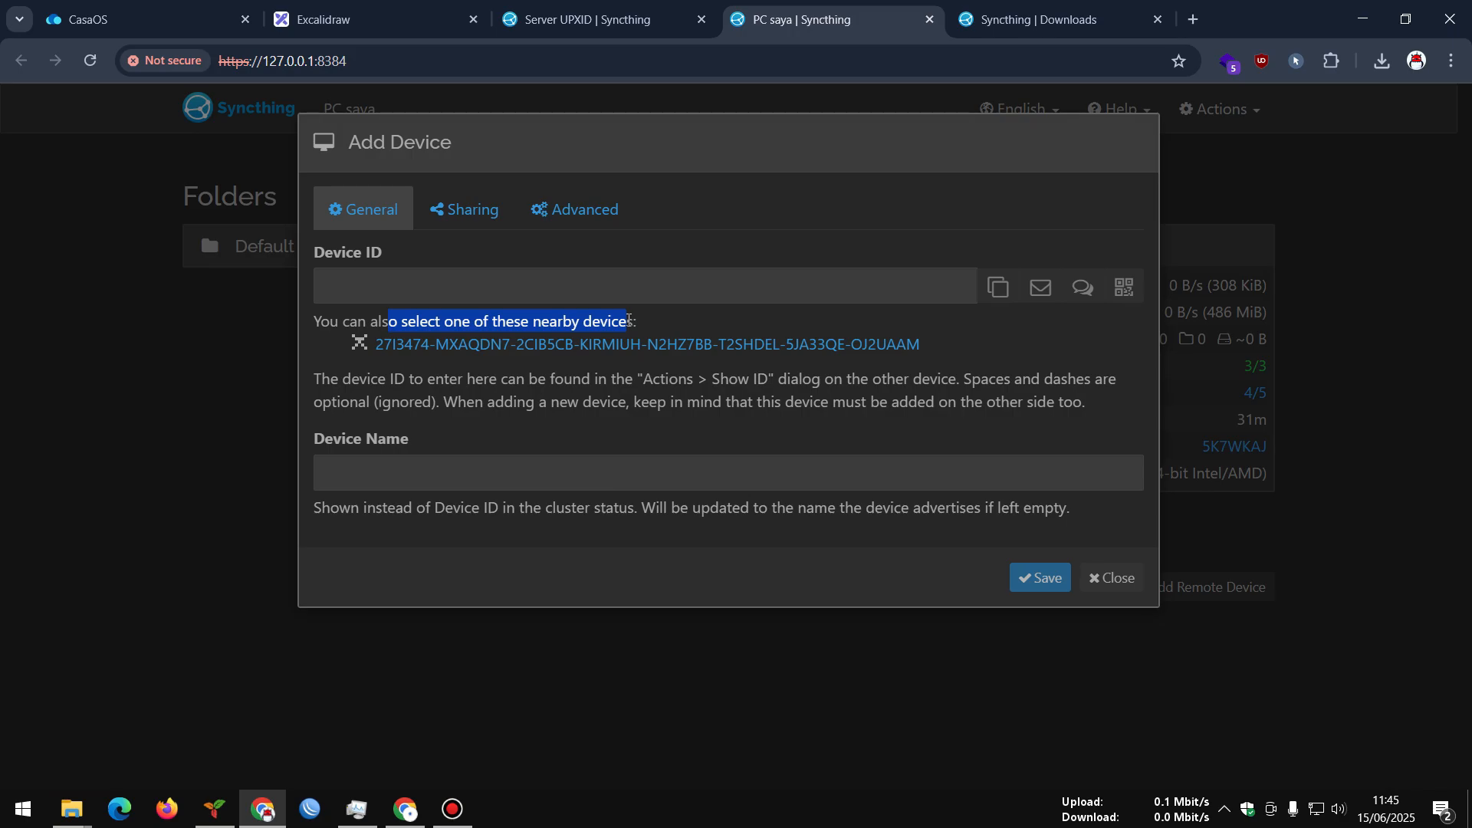
pyautogui.click(1115, 578)
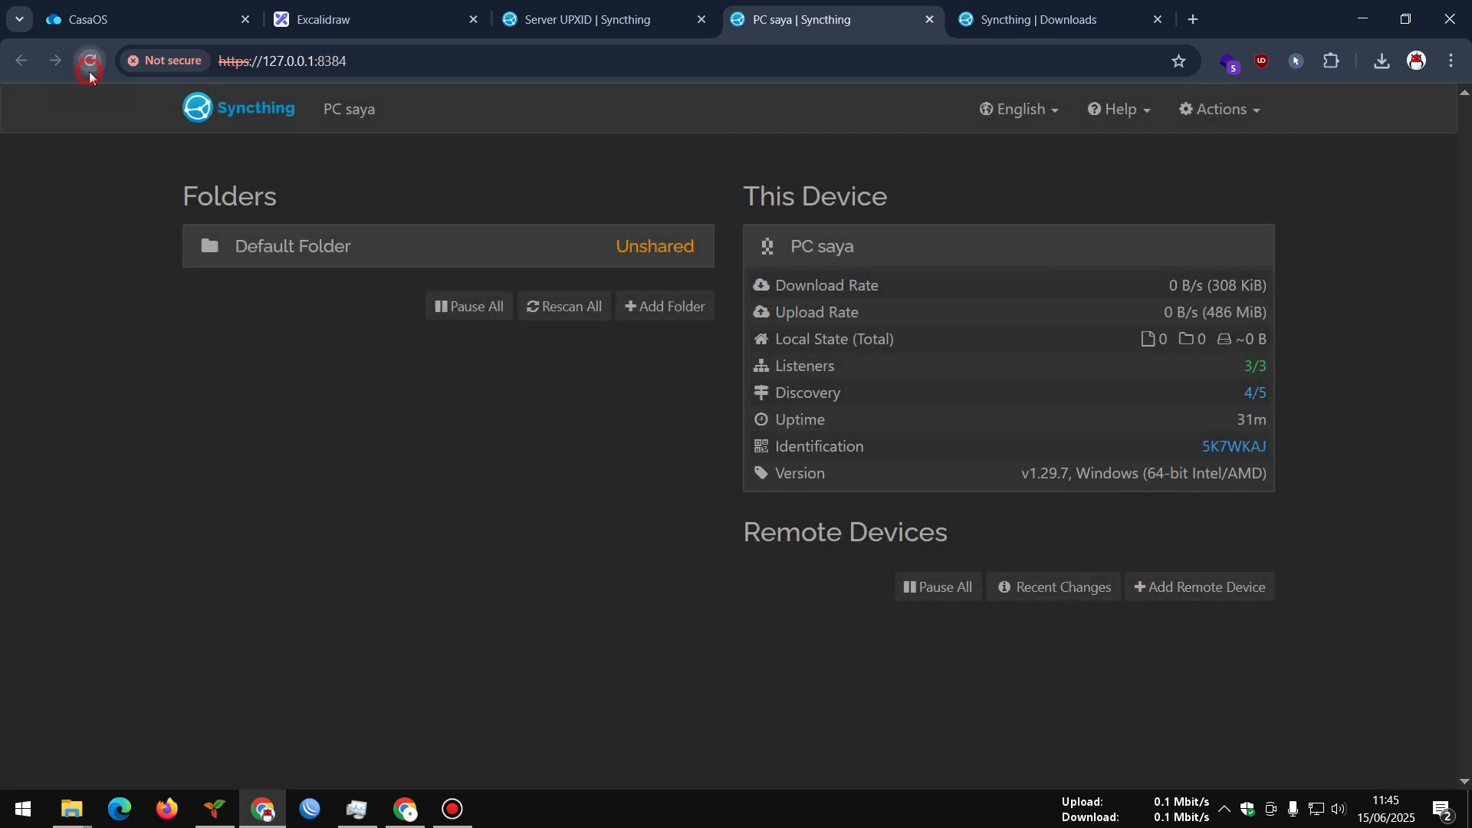
pyautogui.click(90, 63)
# Return to the server's Syncthing page and select its address and port
pyautogui.click(582, 27)
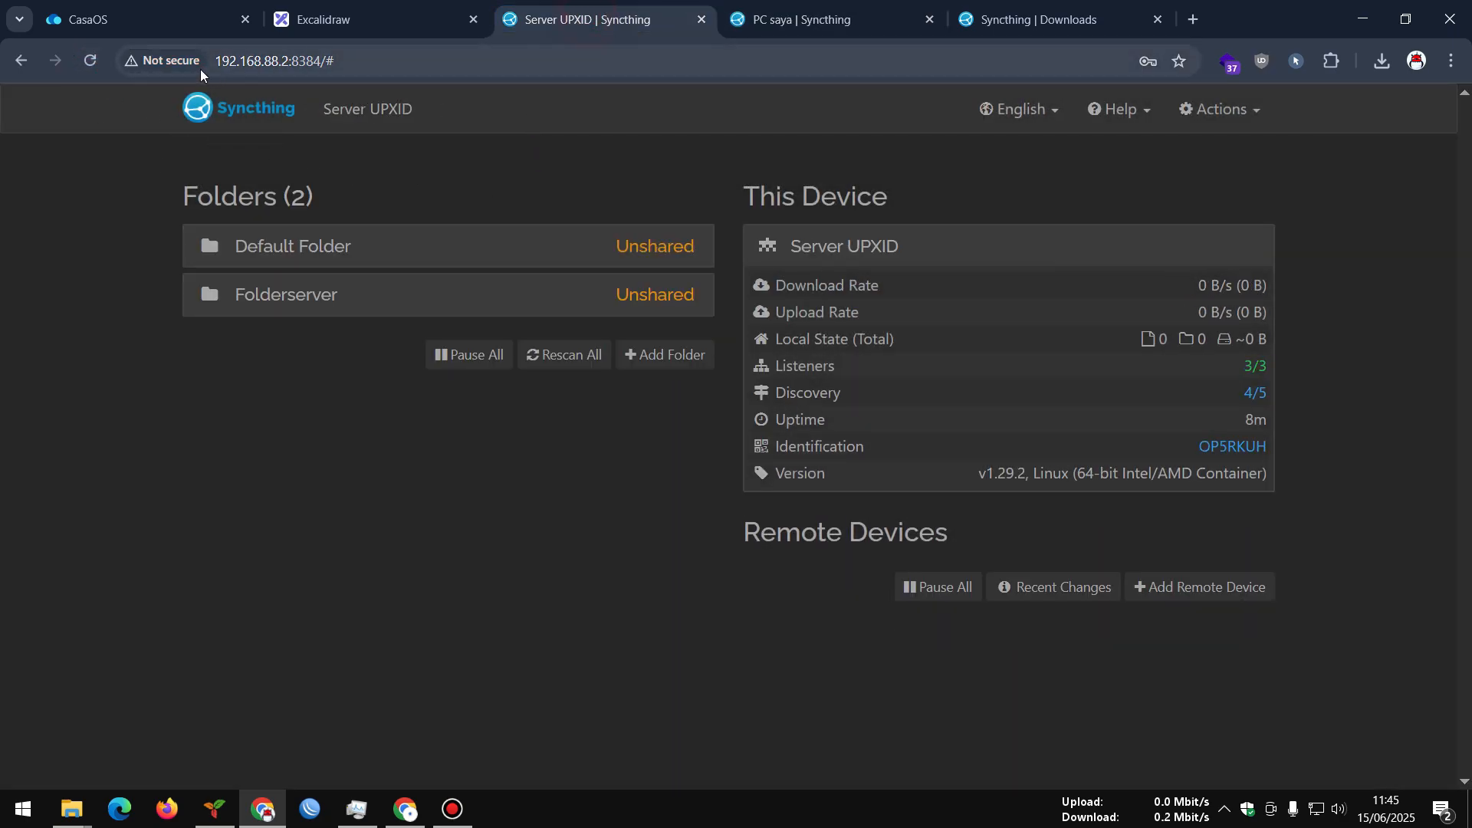
pyautogui.click(91, 62)
pyautogui.click(725, 21)
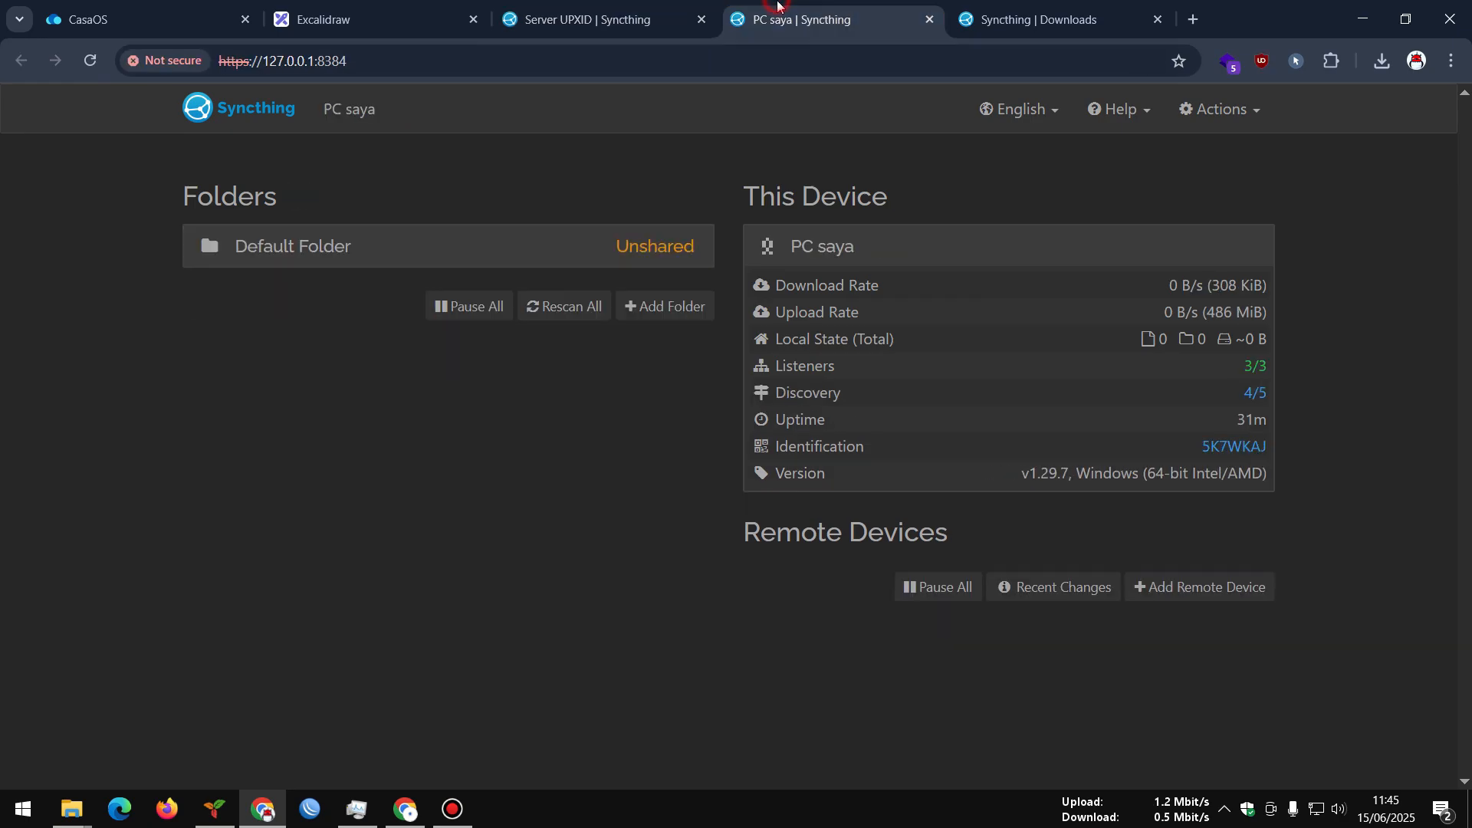
pyautogui.click(623, 34)
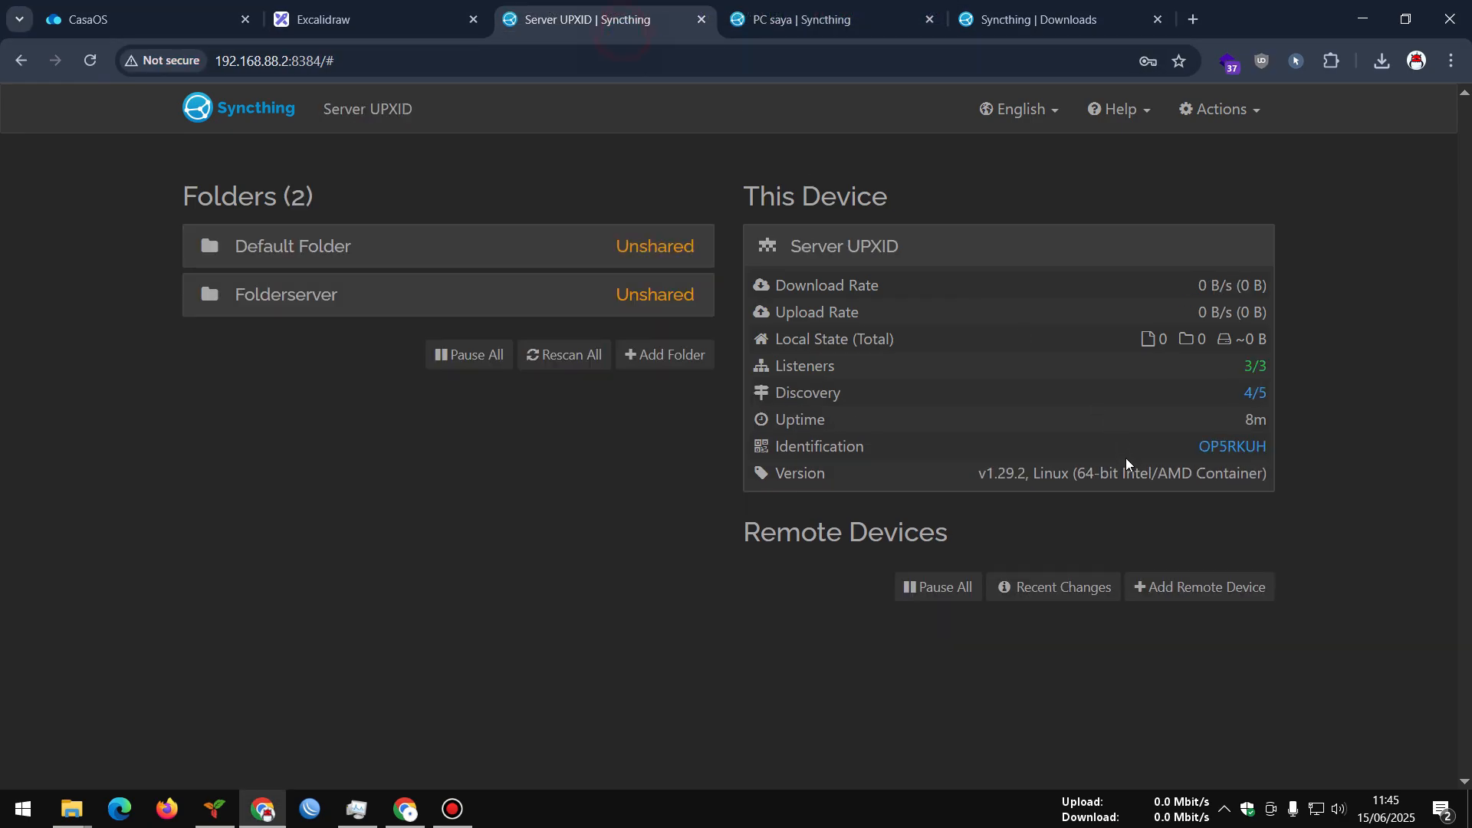
pyautogui.moveTo(263, 61); pyautogui.dragTo(358, 75)
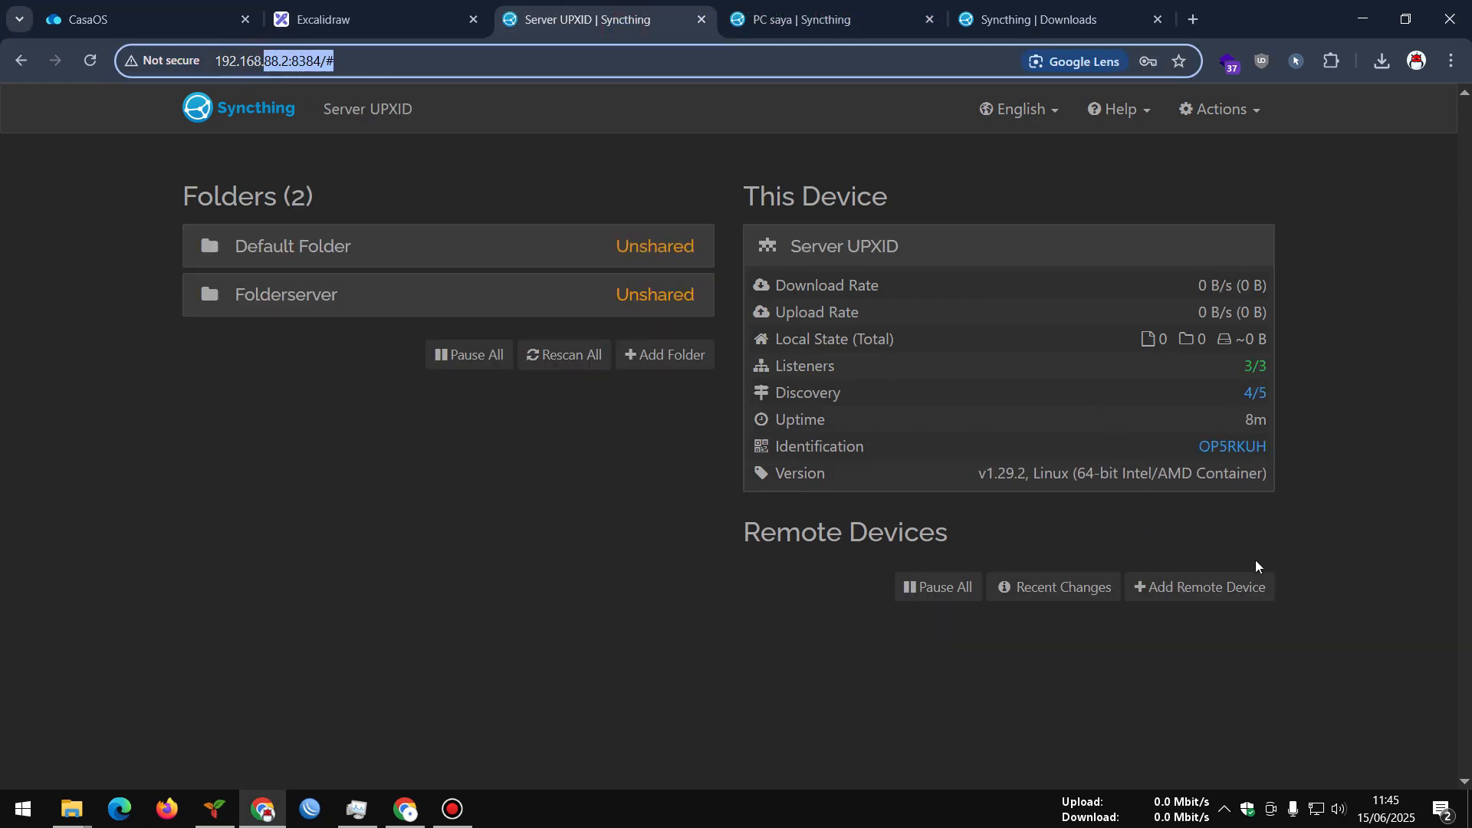
# Add the nearby PC's device ID as remote device 'PC' on the server and save
pyautogui.click(1176, 588)
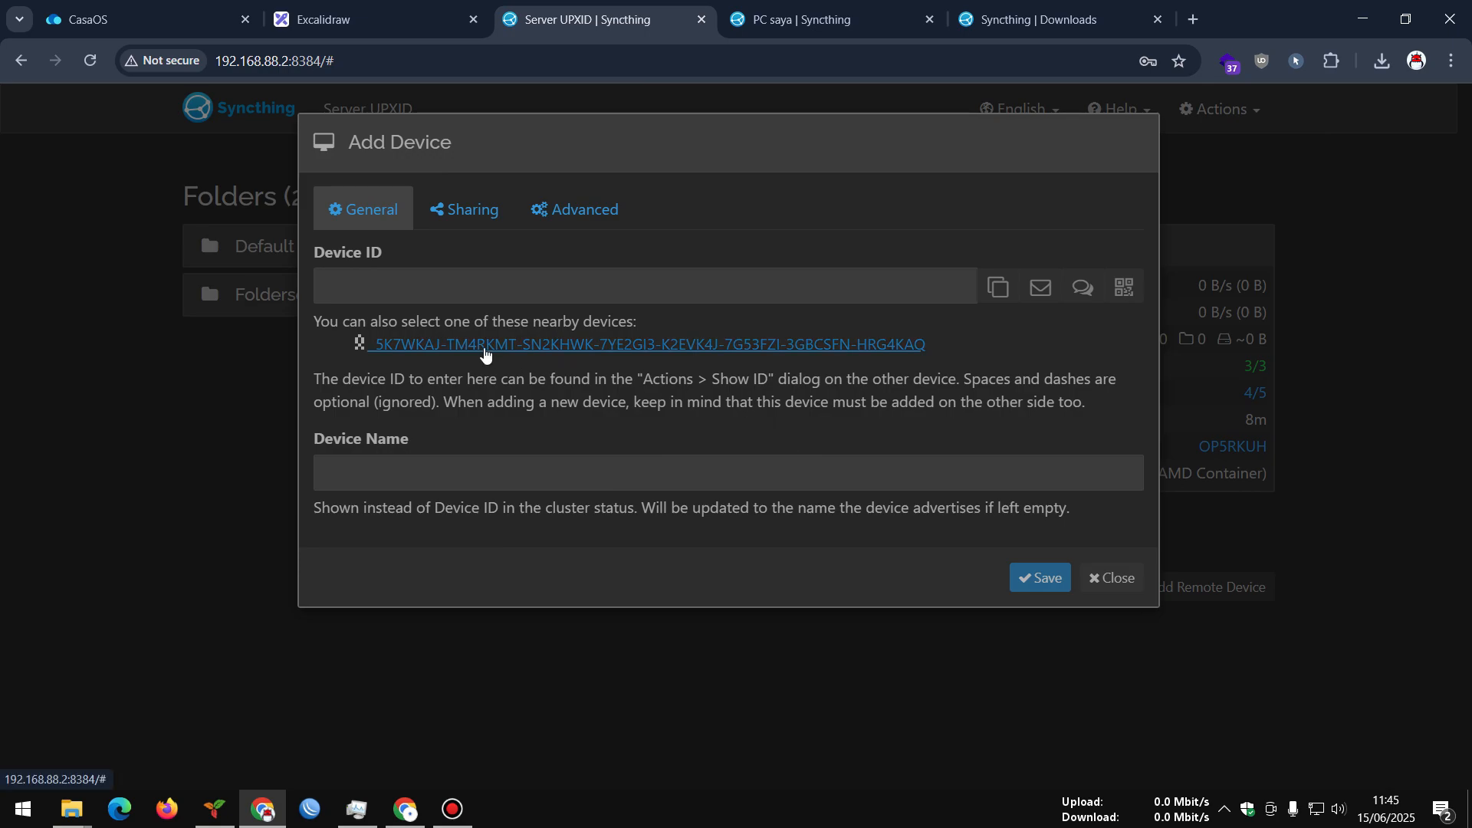
pyautogui.click(484, 354)
pyautogui.click(483, 480)
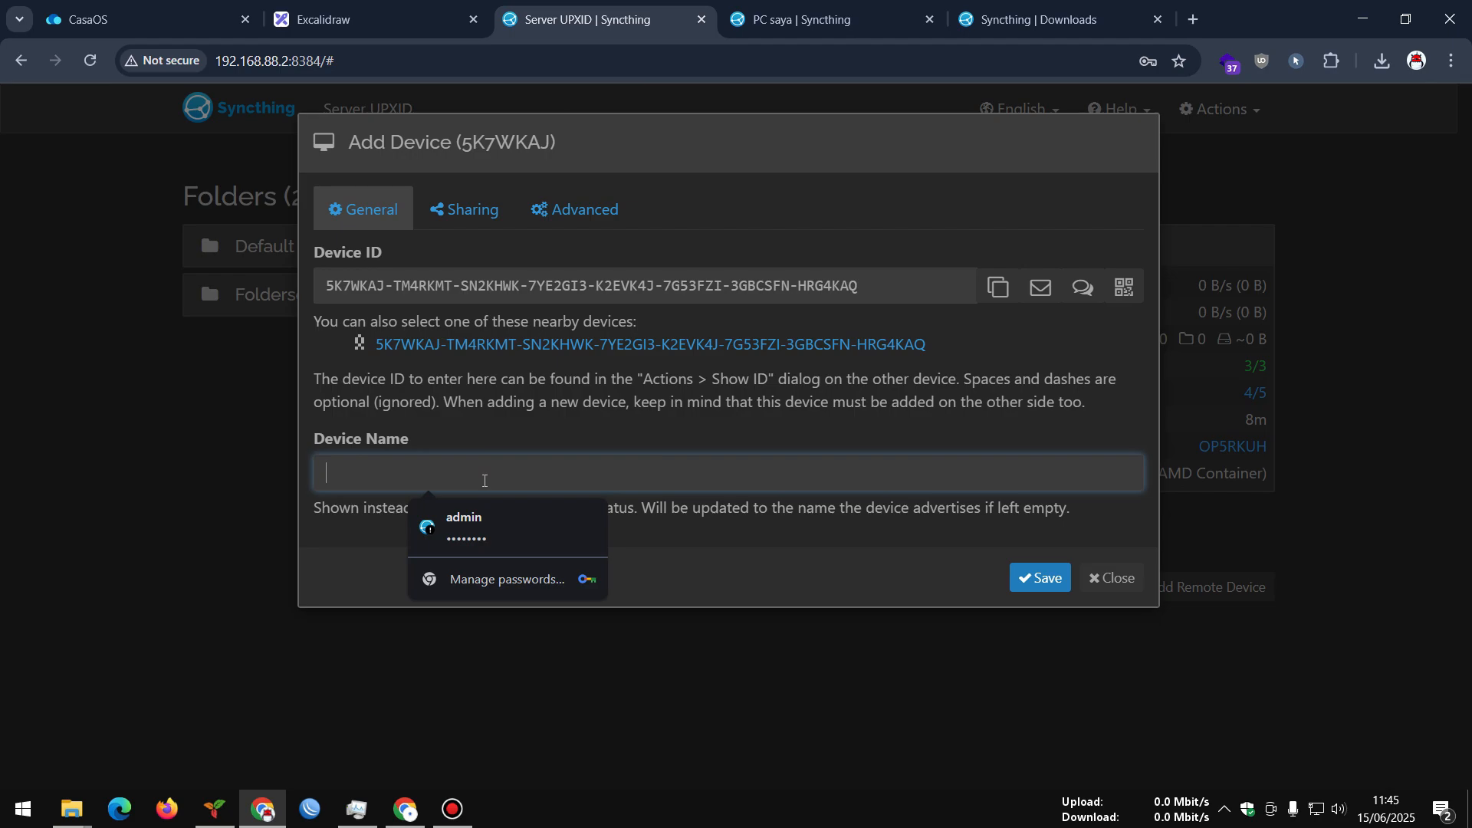
pyautogui.write('PC')
pyautogui.click(639, 587)
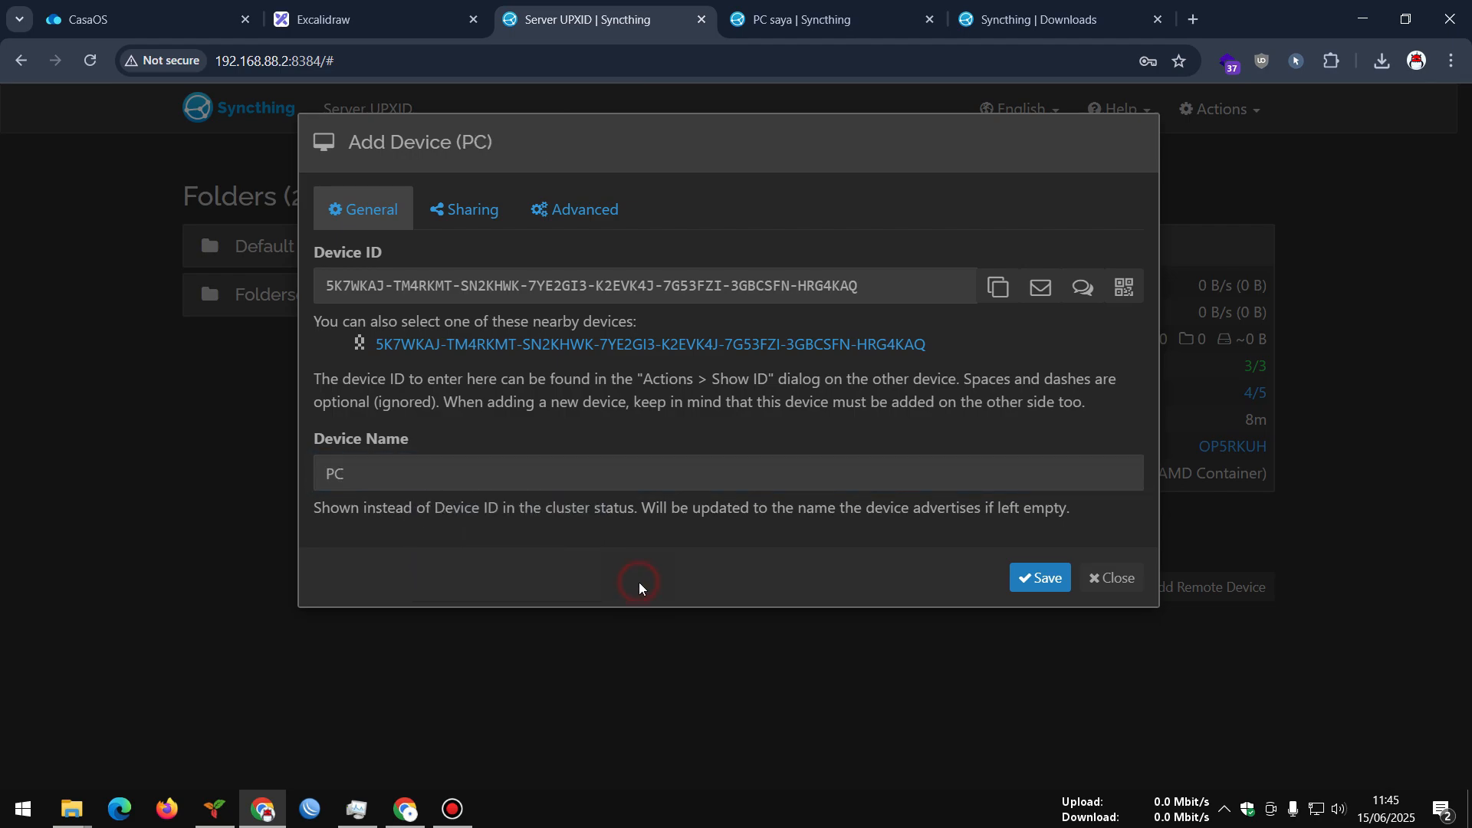
pyautogui.click(473, 205)
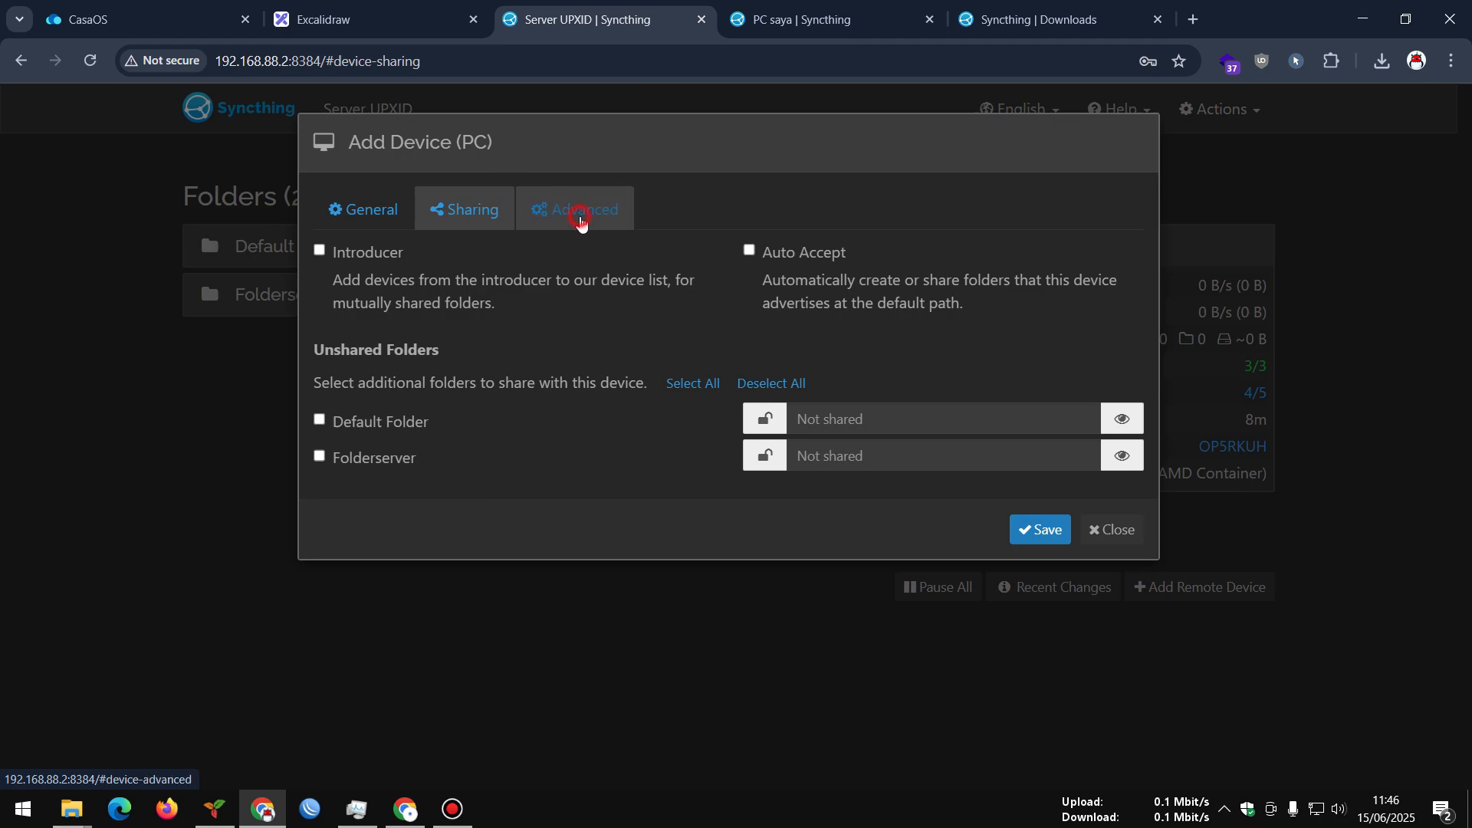
pyautogui.click(576, 217)
pyautogui.click(445, 203)
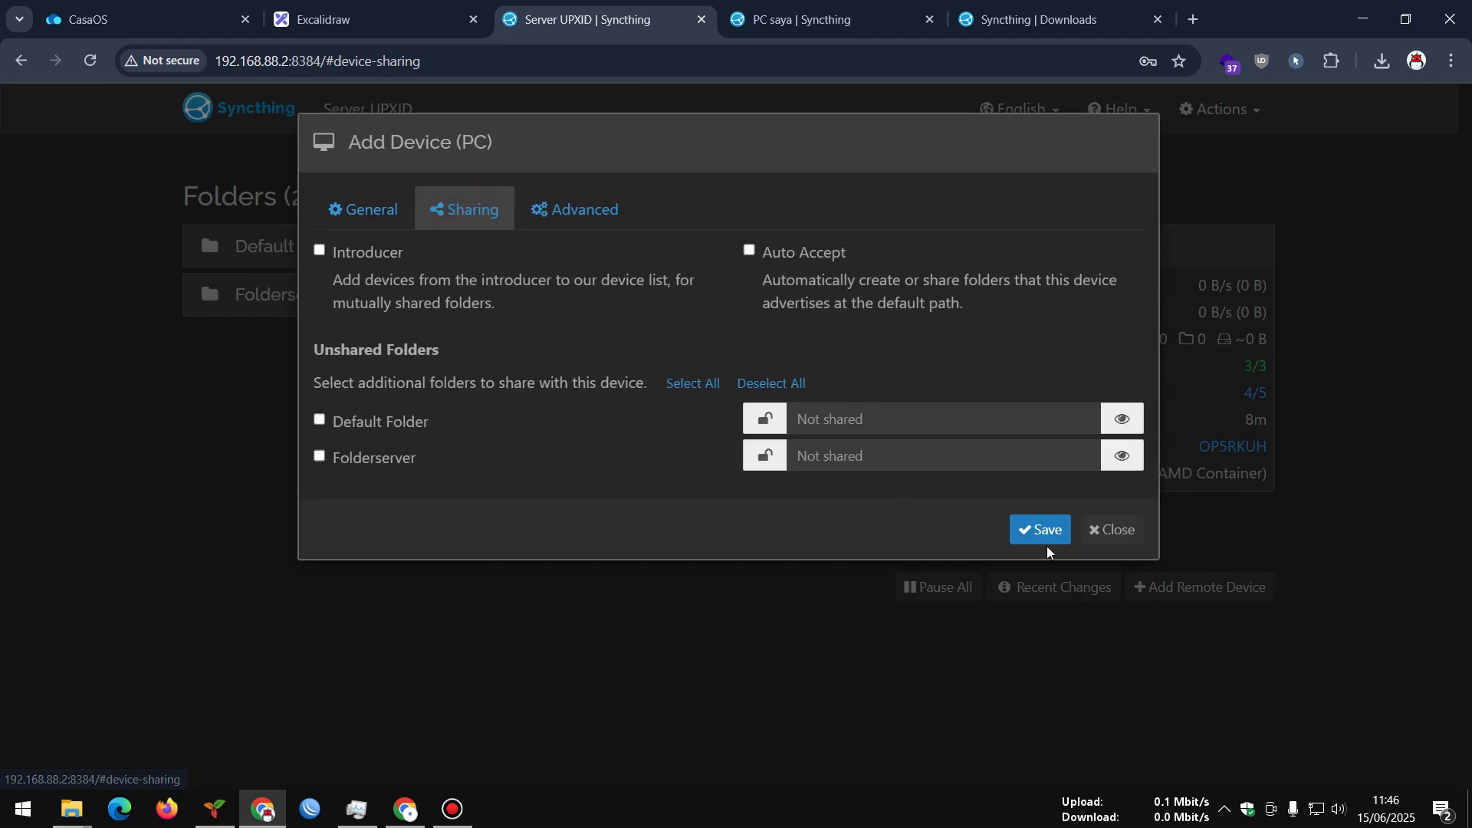
pyautogui.click(1041, 526)
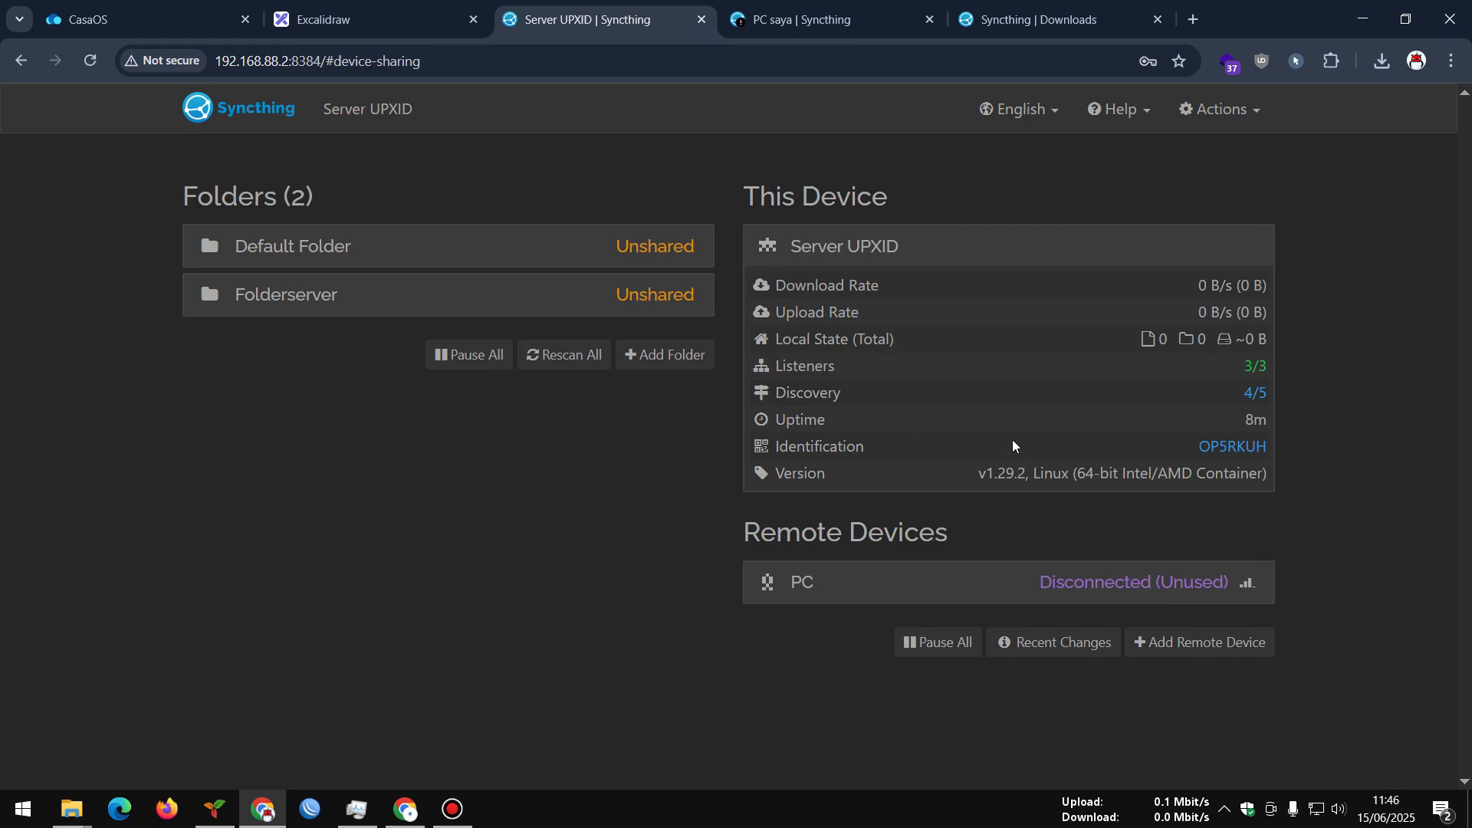
# On the PC, accept the server's connection request and save the Server UPXID device
pyautogui.click(818, 17)
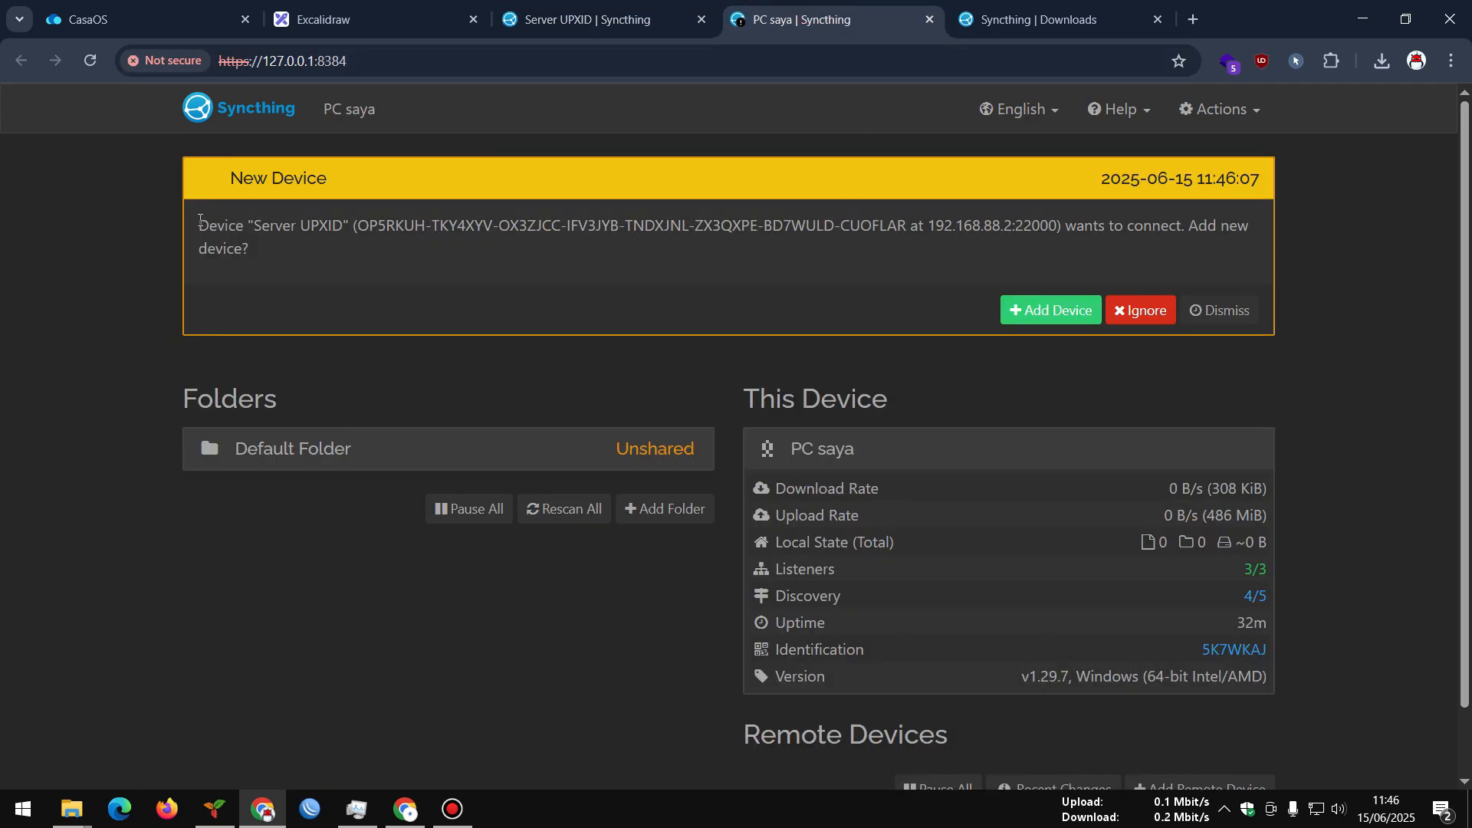
pyautogui.moveTo(199, 222); pyautogui.dragTo(1221, 228)
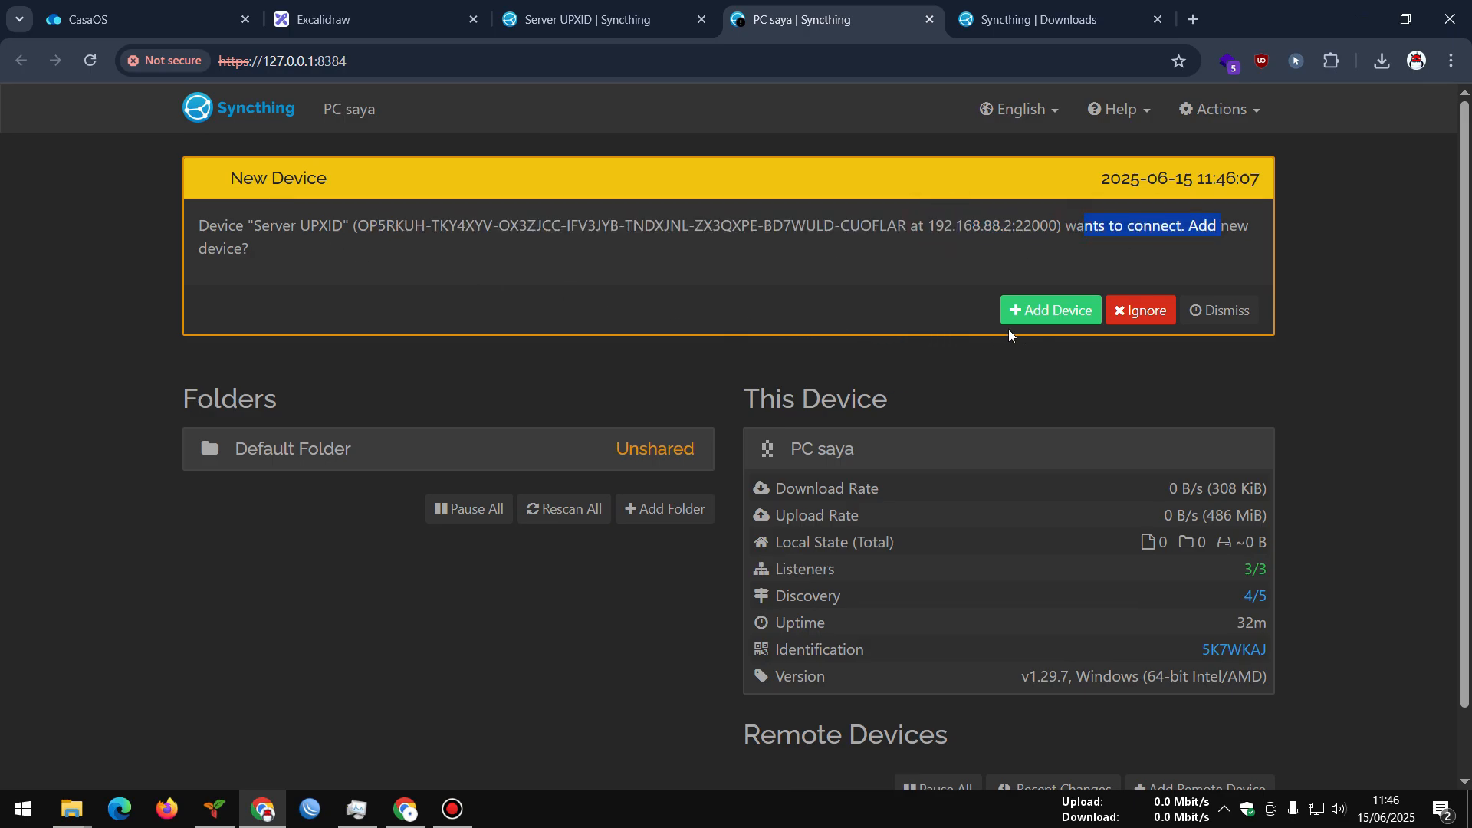
pyautogui.click(1036, 314)
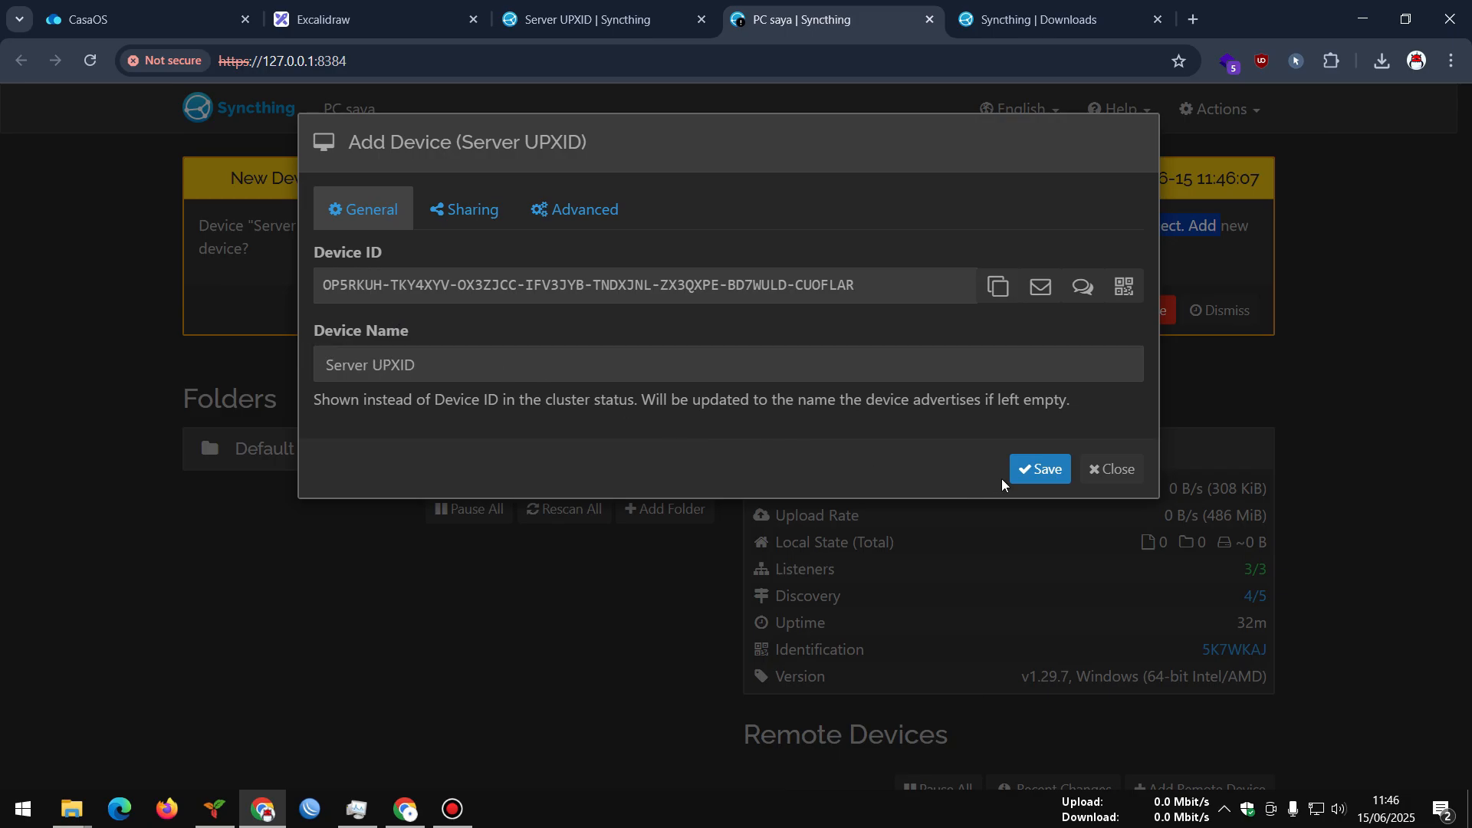
pyautogui.click(1031, 470)
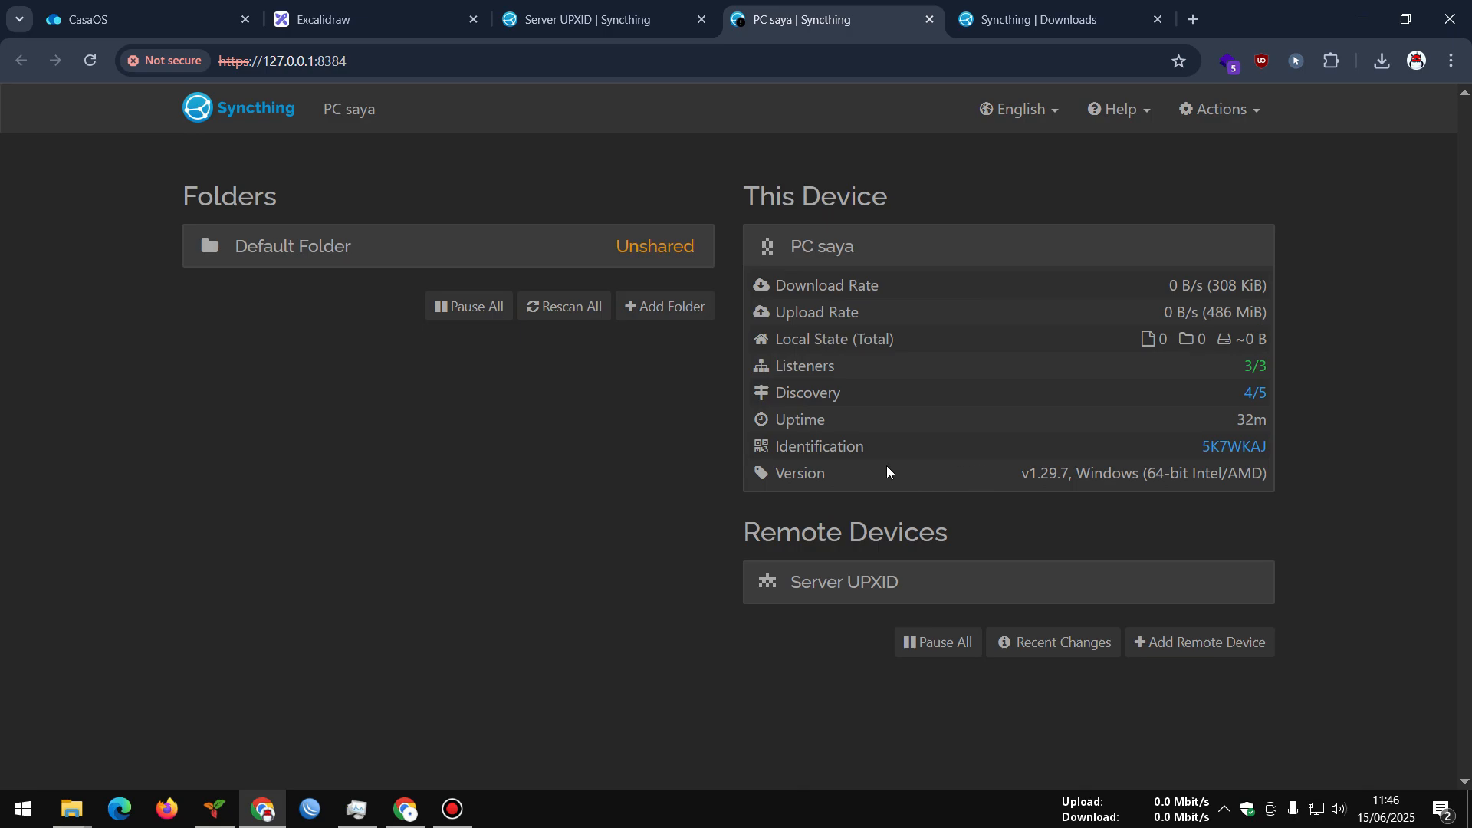
# Reload both the PC's and the server's pages to refresh the connection status
pyautogui.click(844, 592)
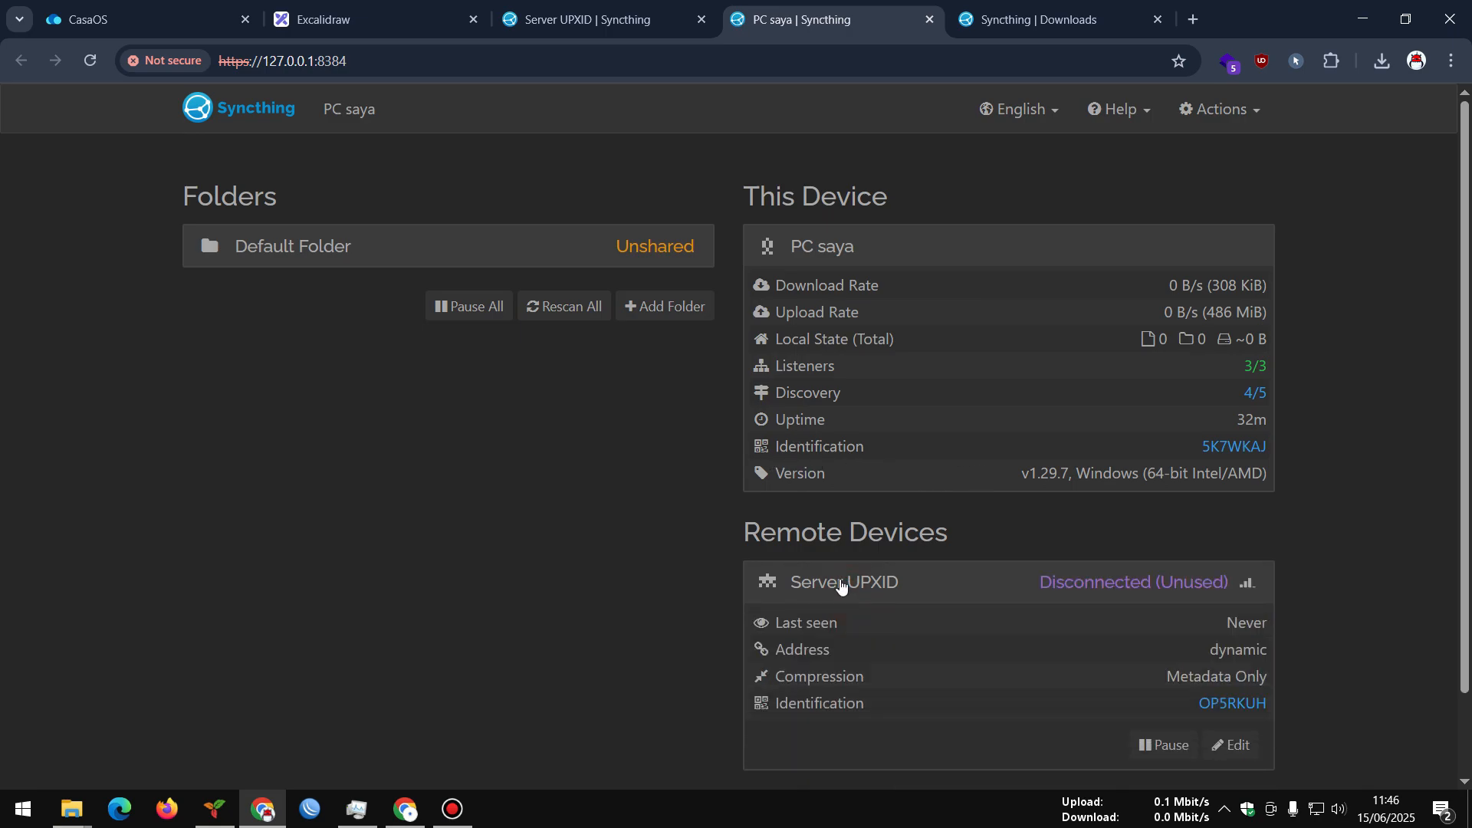
pyautogui.click(840, 584)
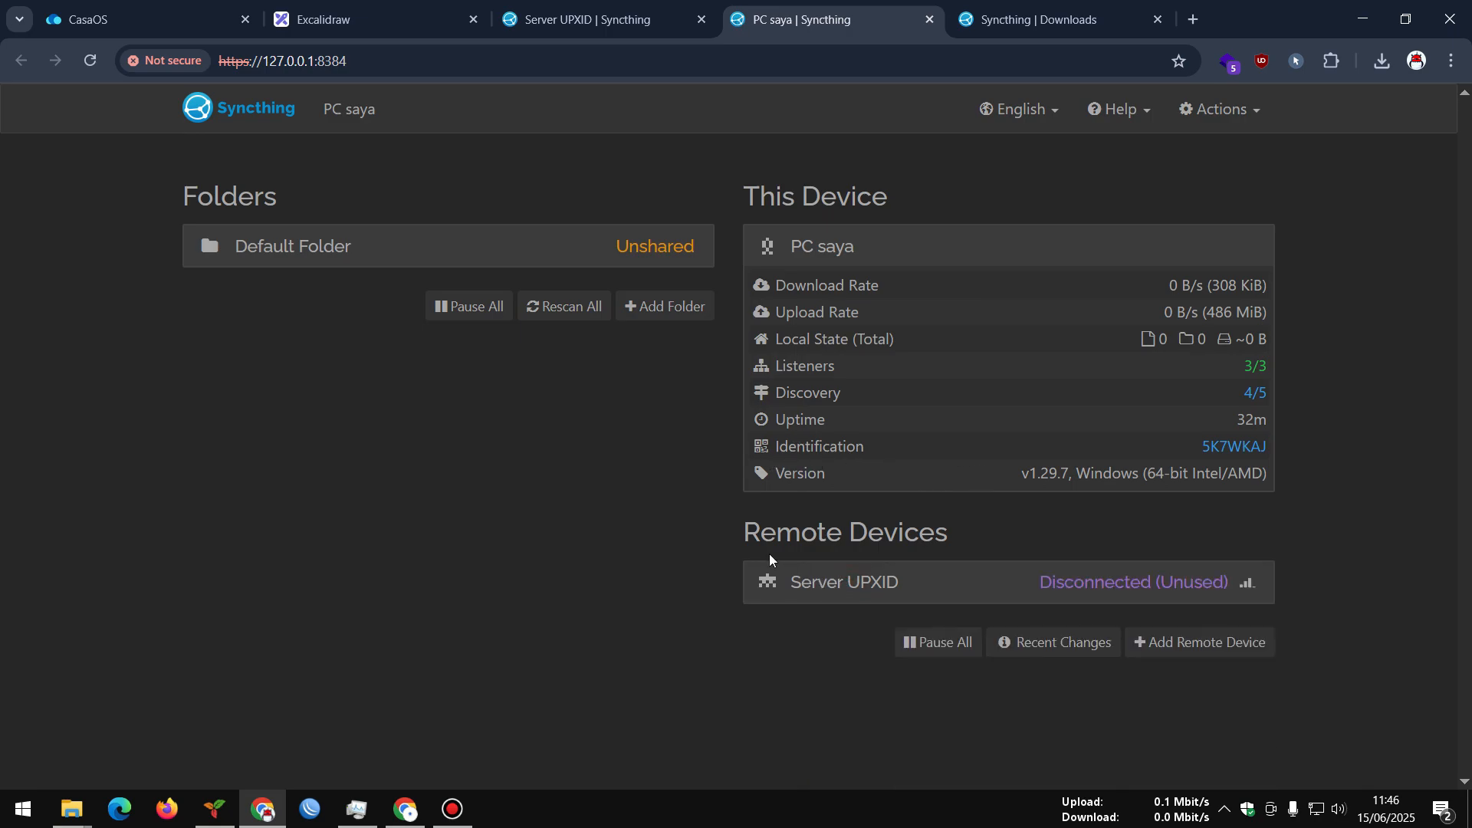
pyautogui.click(95, 59)
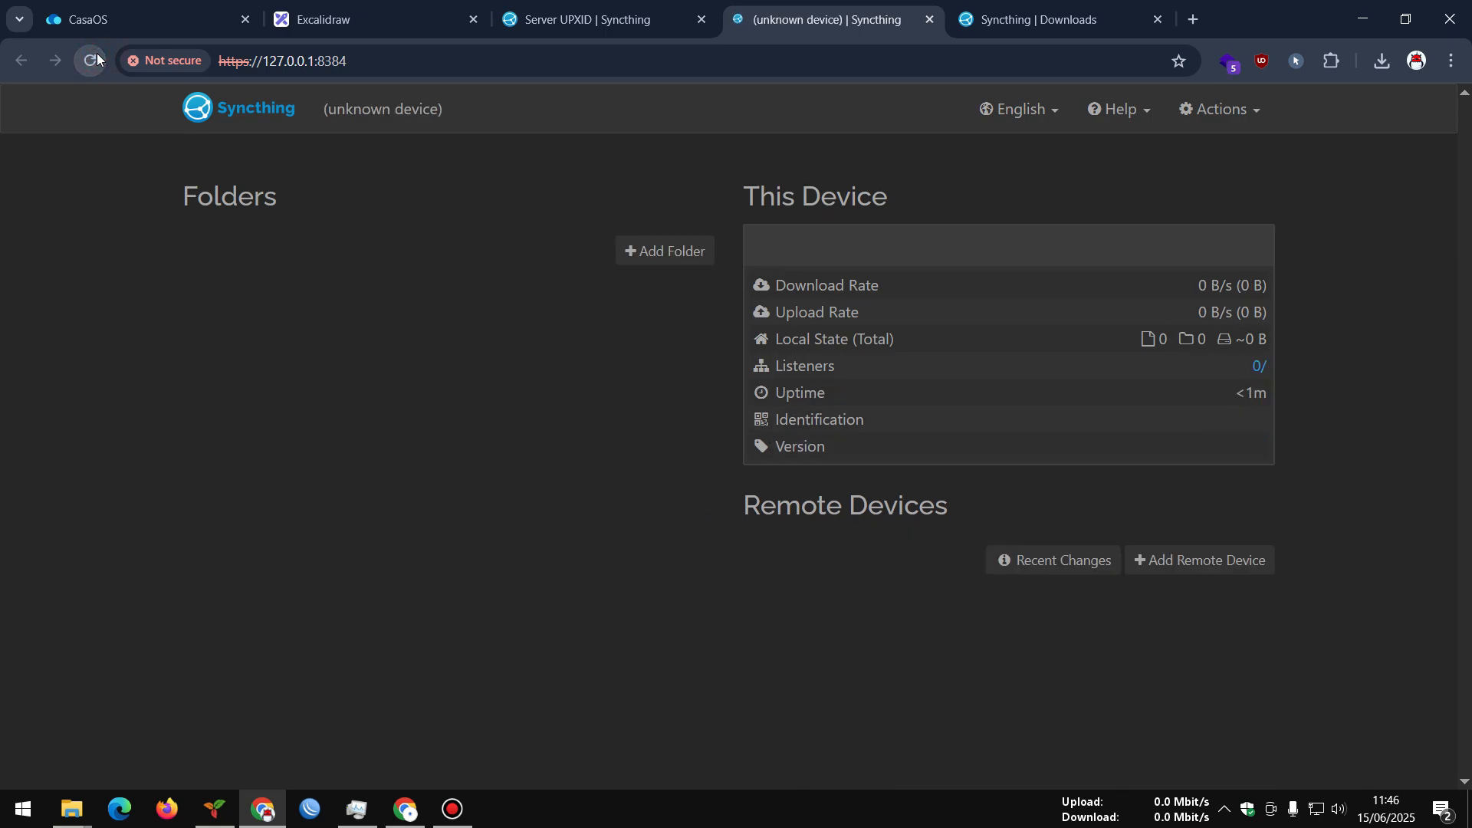
pyautogui.click(659, 15)
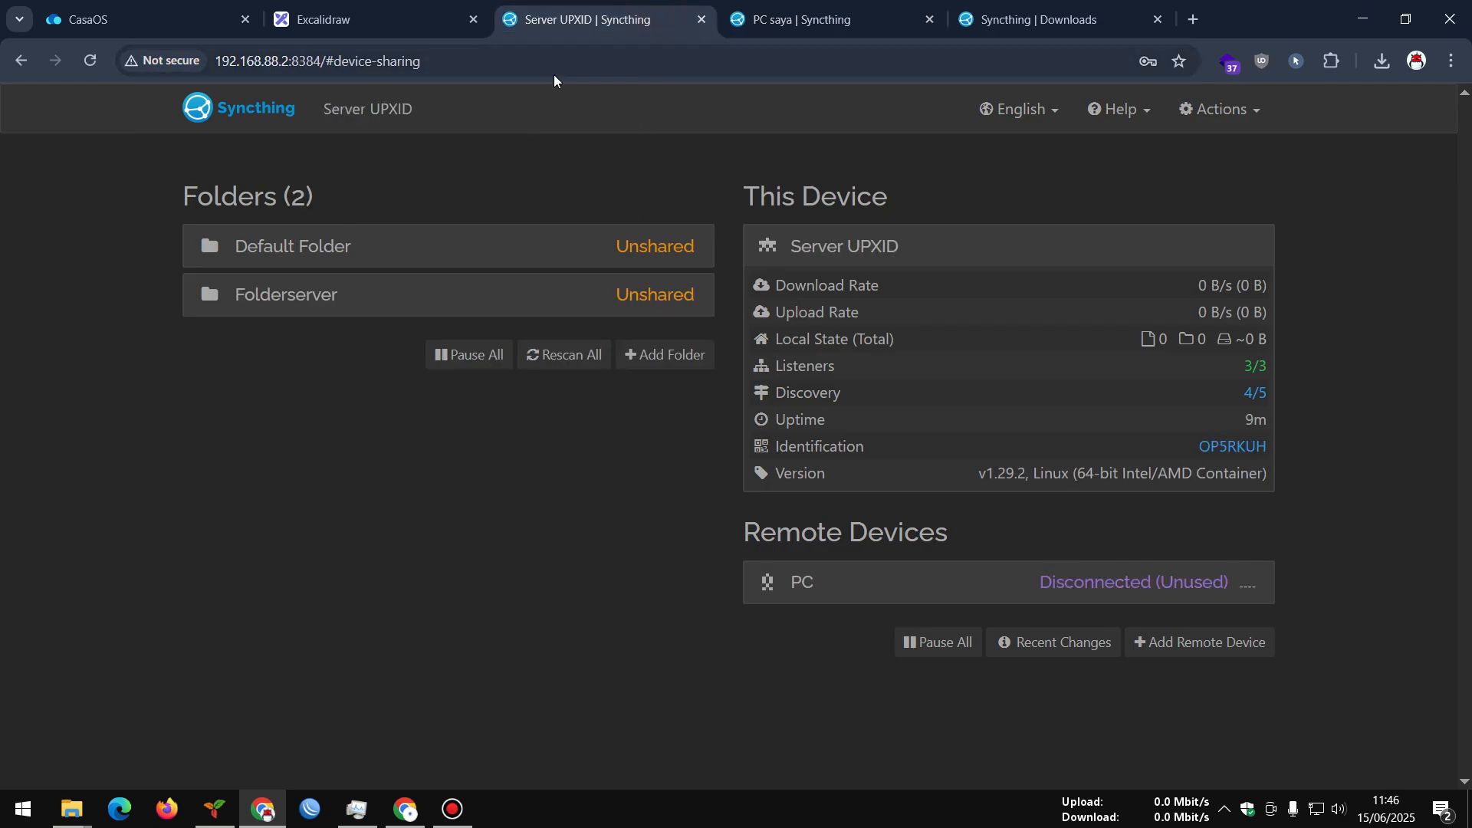
pyautogui.click(89, 60)
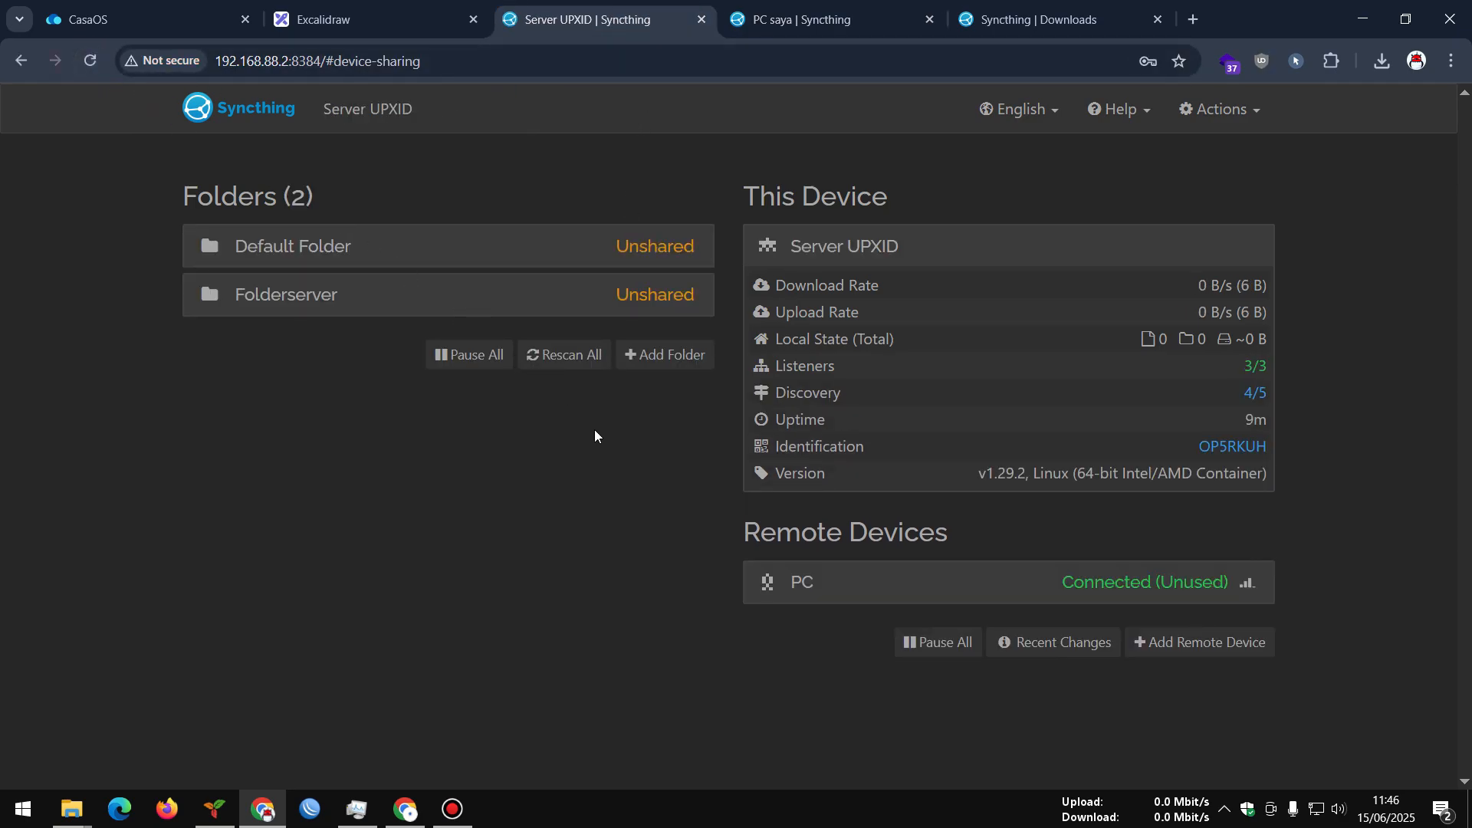
pyautogui.click(811, 21)
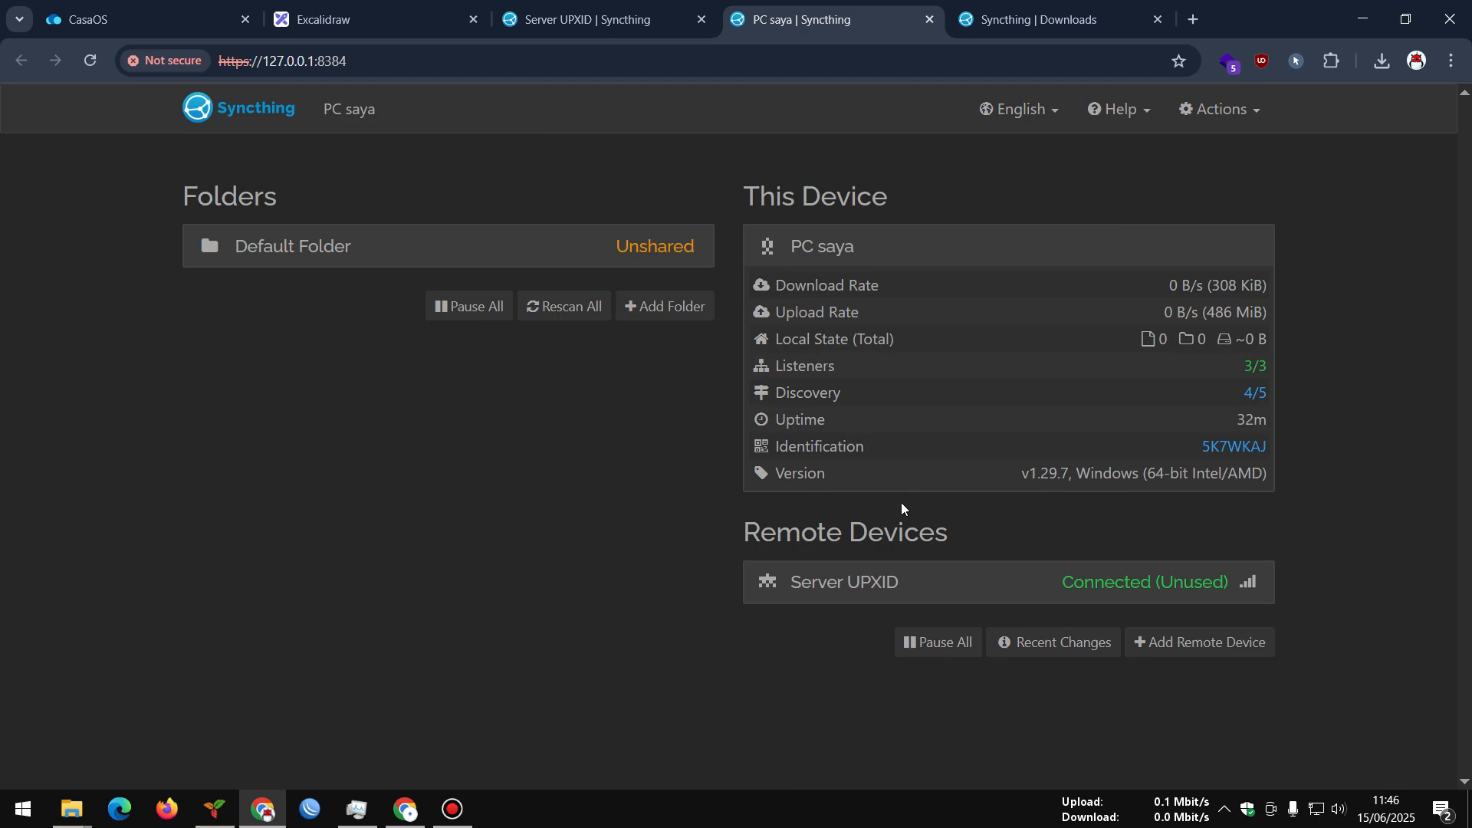
# Inspect the server device's connection details and the Default Folder's details
pyautogui.click(905, 581)
pyautogui.scroll(-3, 905, 537)
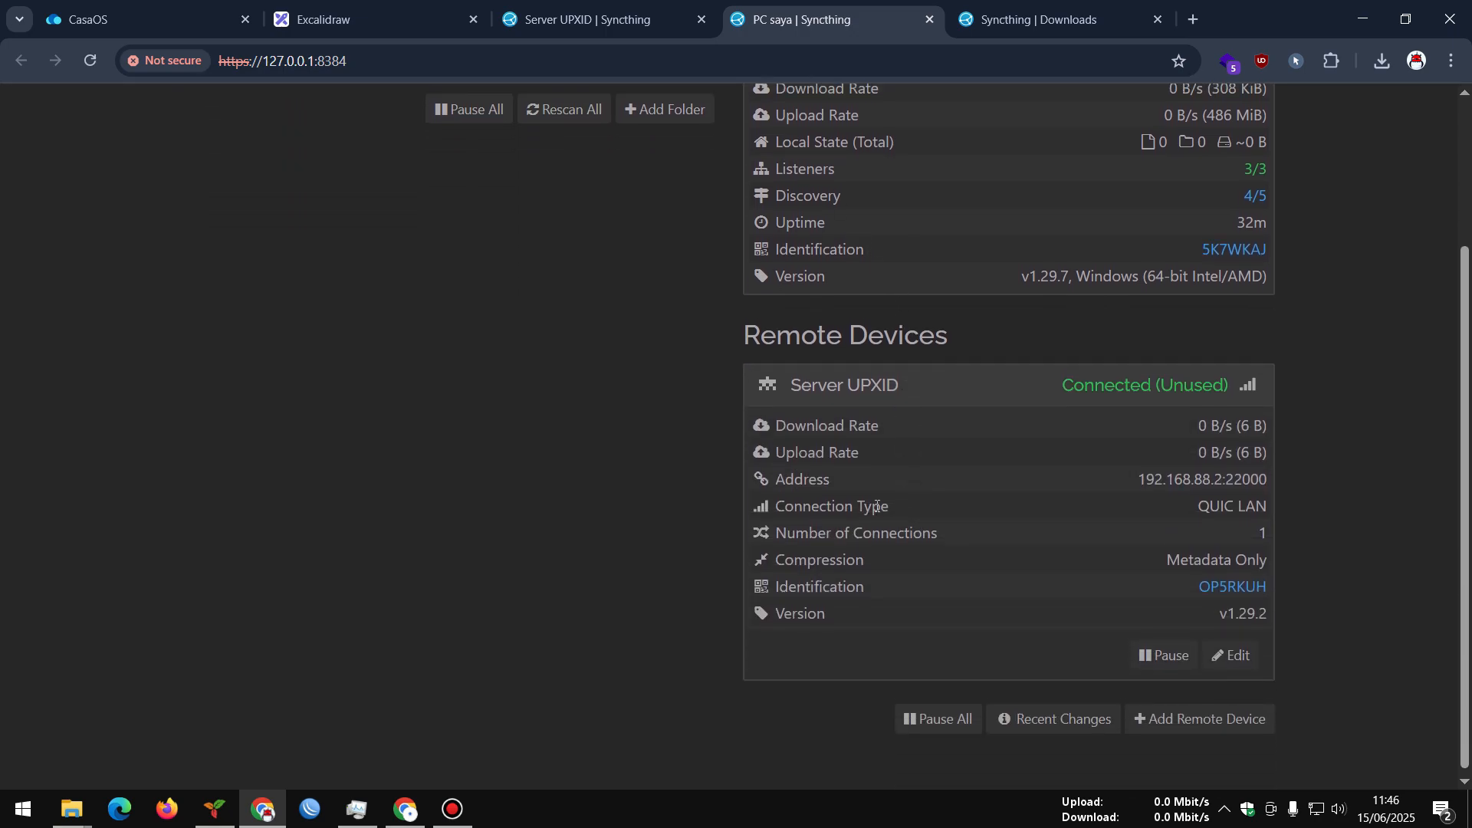
pyautogui.scroll(3, 882, 472)
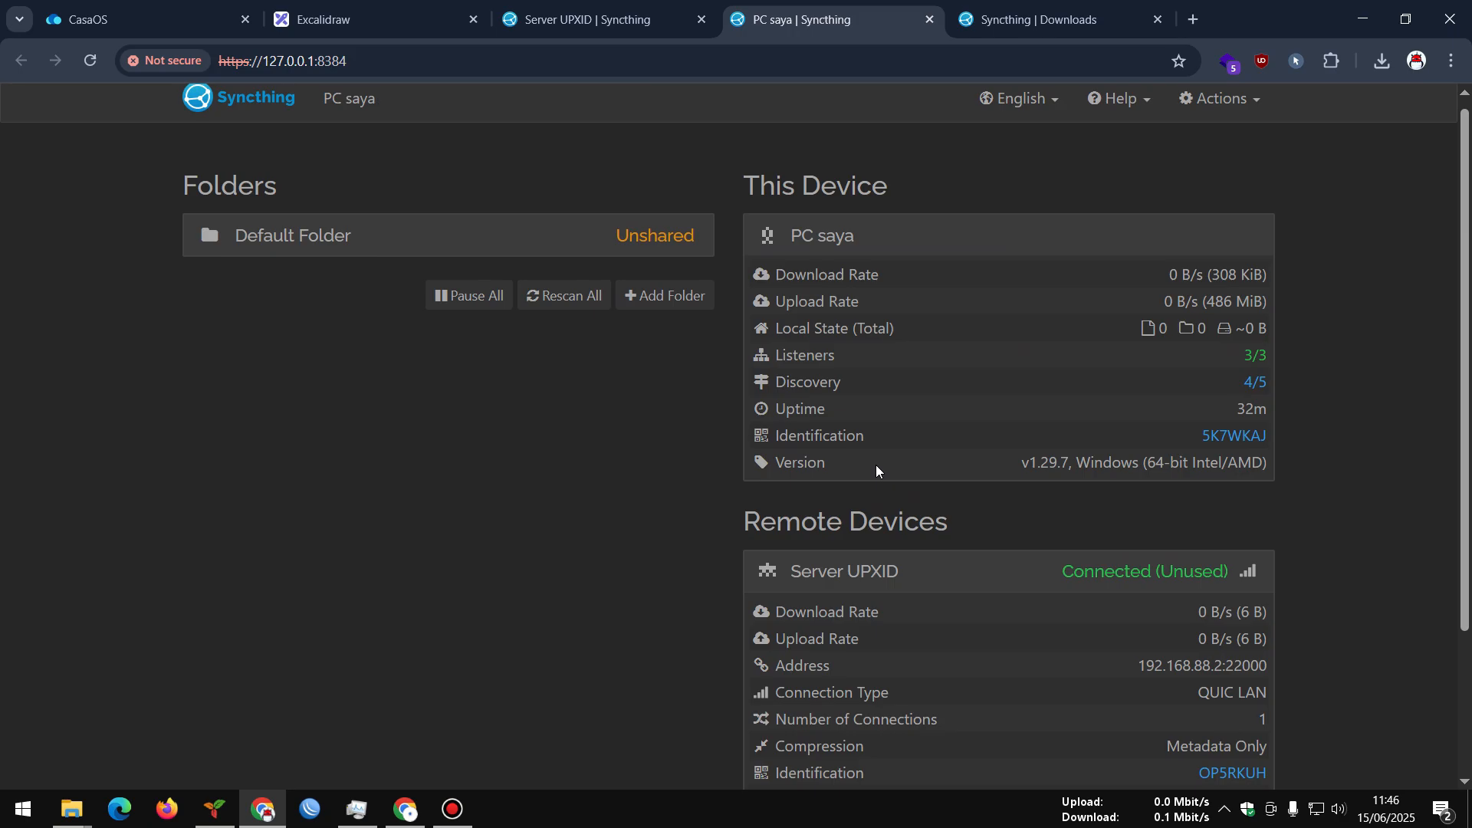
pyautogui.click(650, 243)
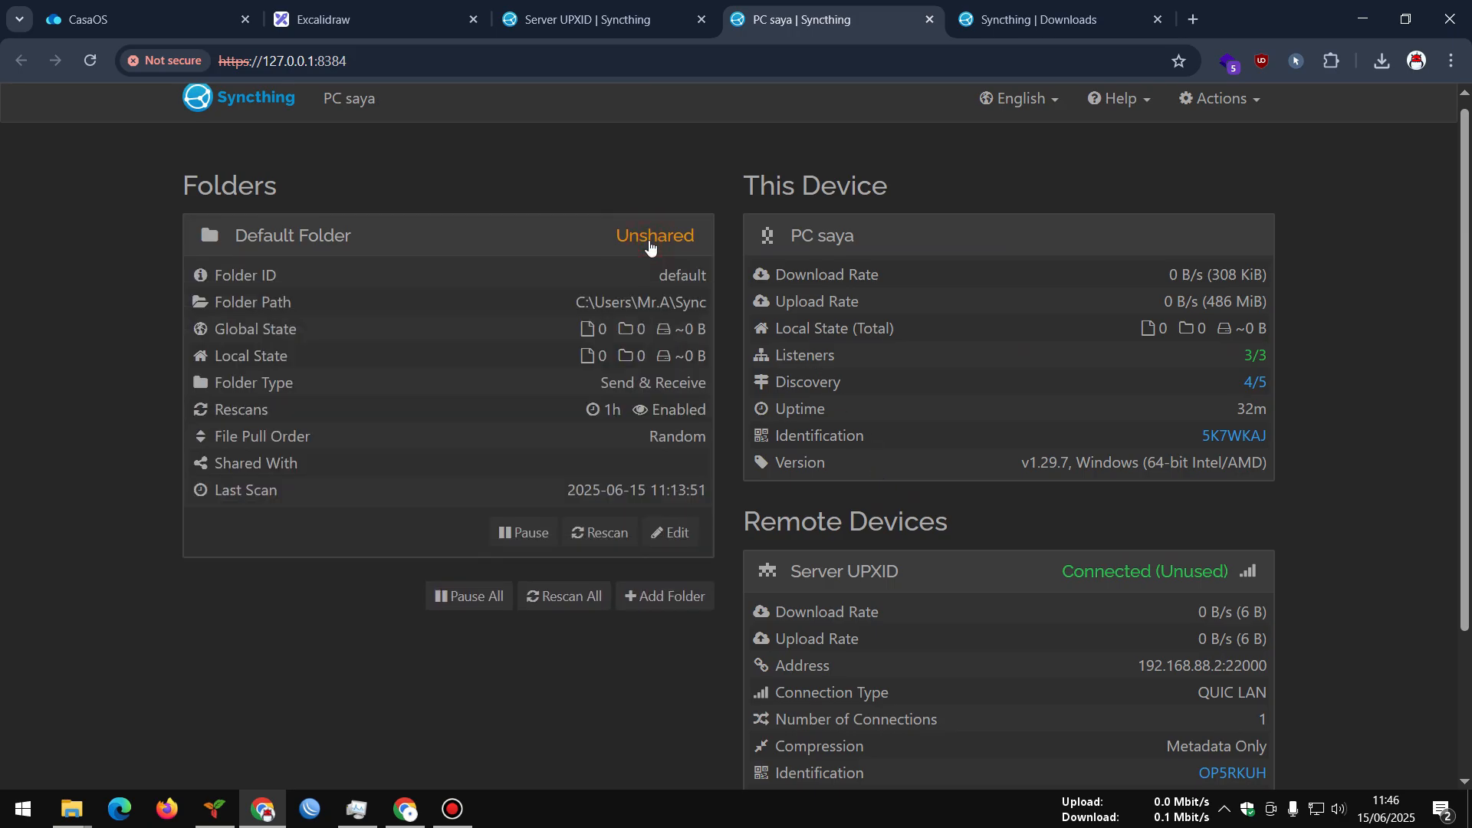
pyautogui.click(649, 243)
# Add a new folder labelled 'lokal' with folder path D:\Test
pyautogui.click(664, 293)
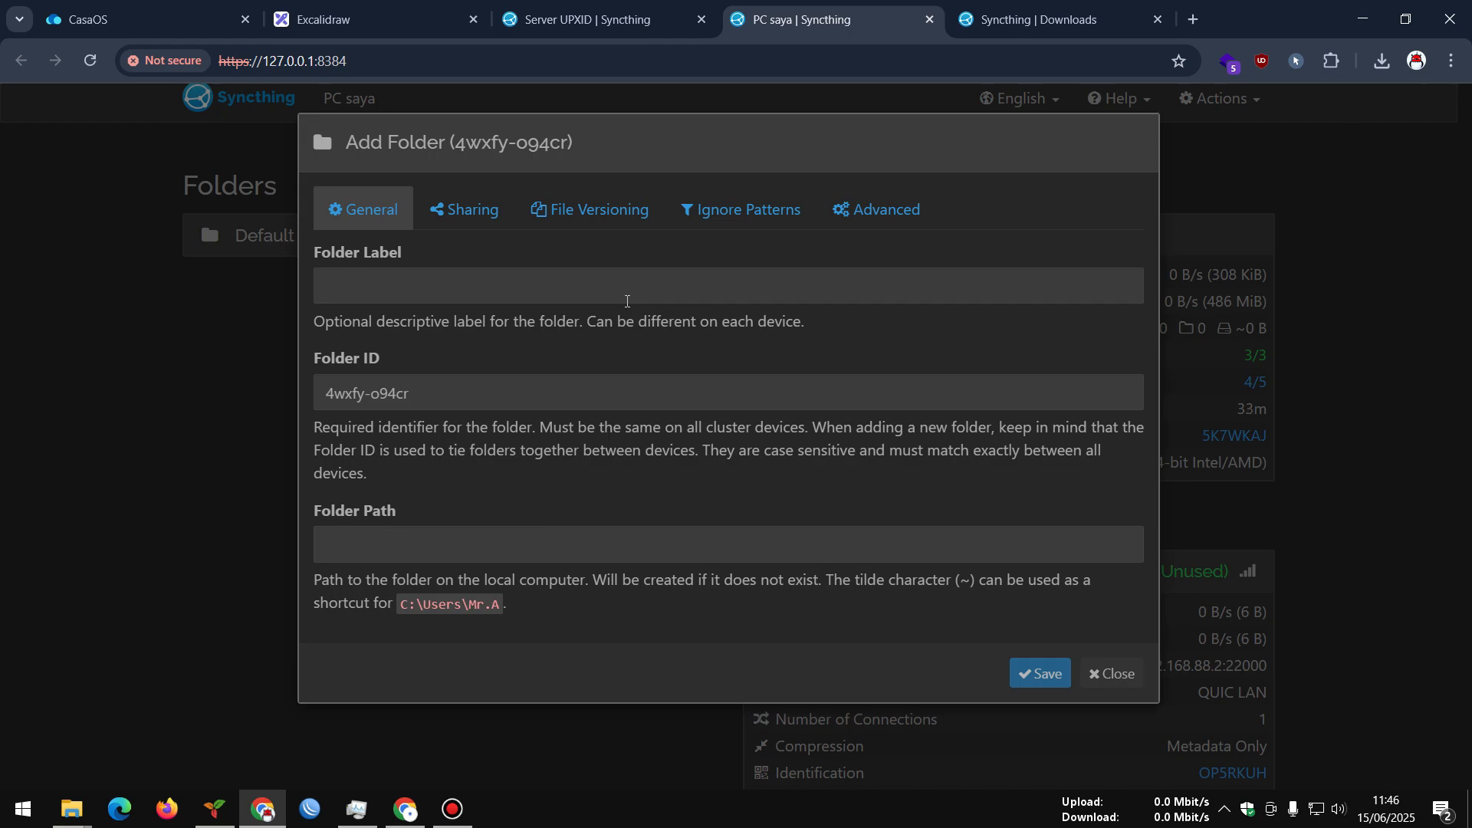
pyautogui.click(596, 286)
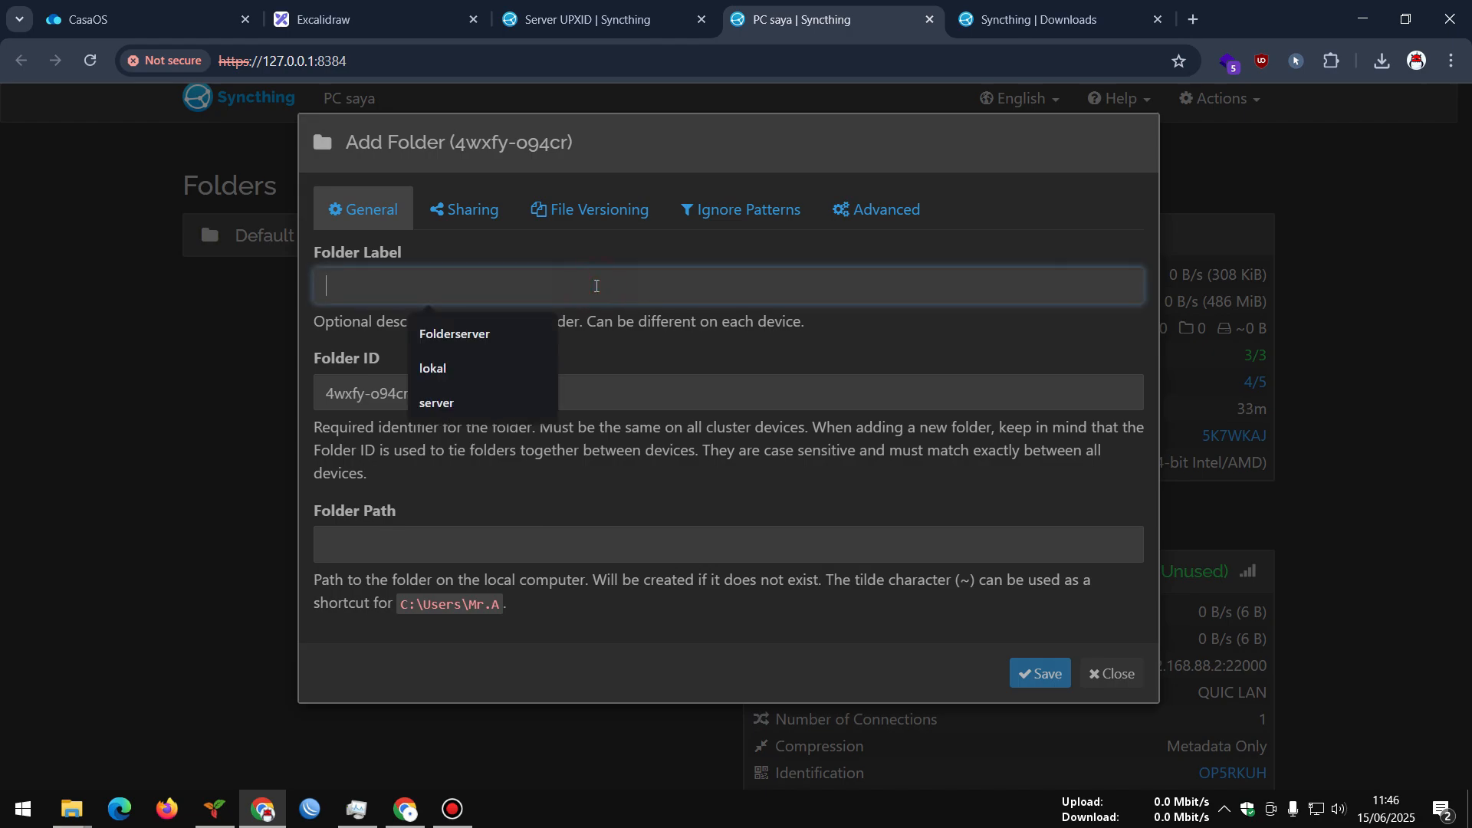
pyautogui.click(458, 365)
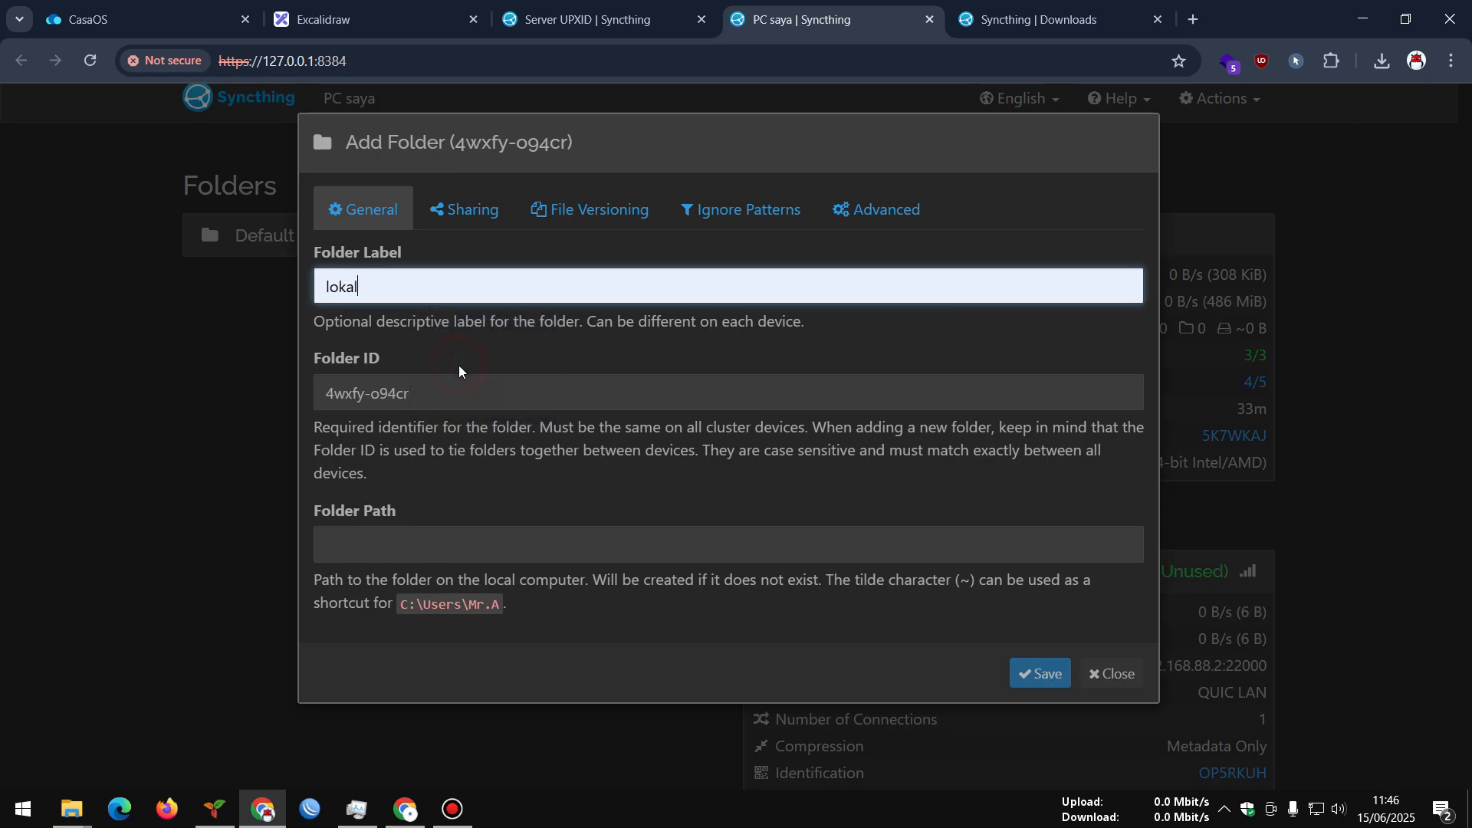
pyautogui.click(377, 538)
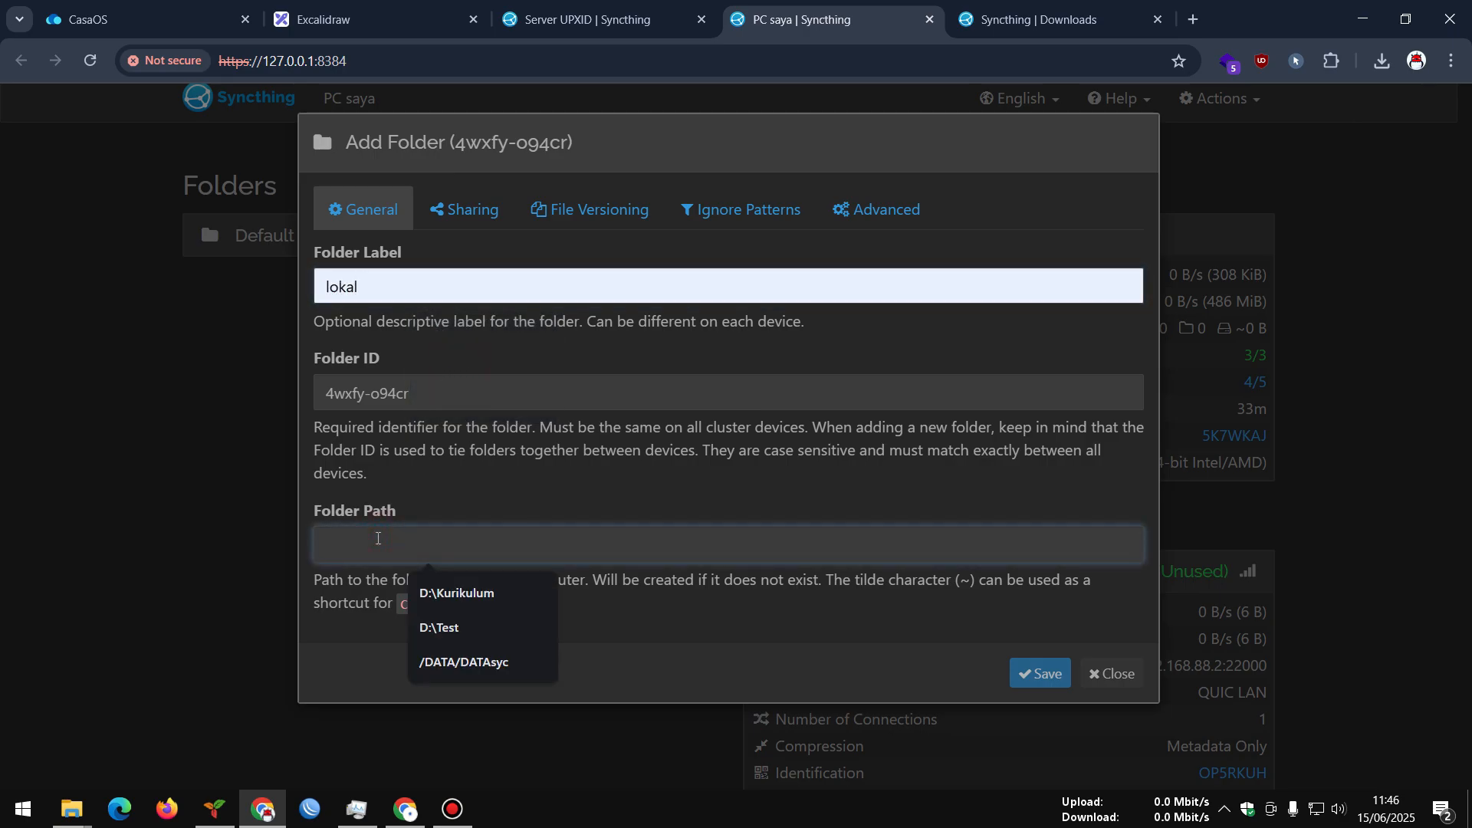
pyautogui.click(444, 630)
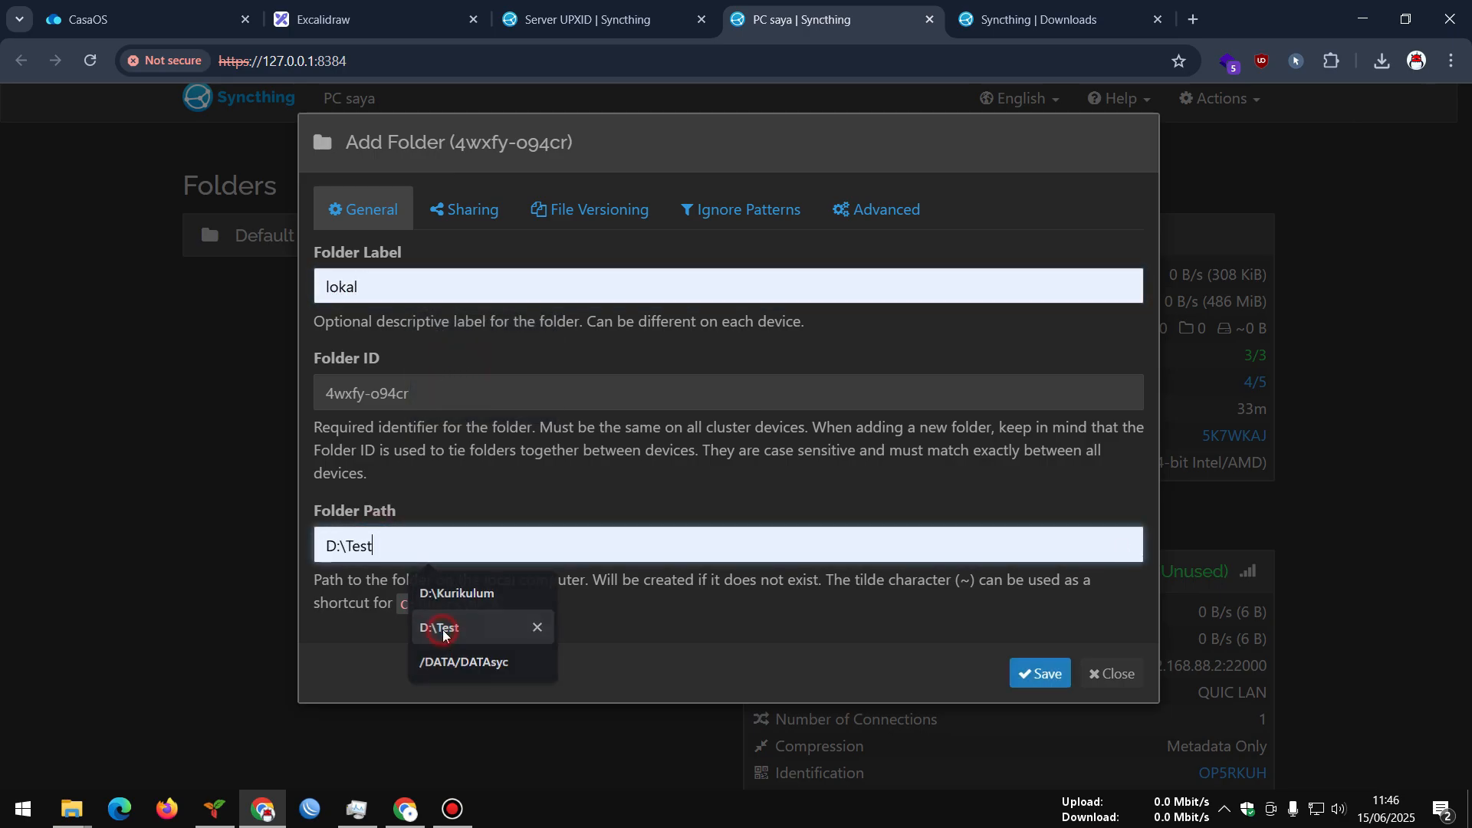
# Open the Test folder on the DATA (D:) drive in File Explorer
pyautogui.moveTo(71, 809)
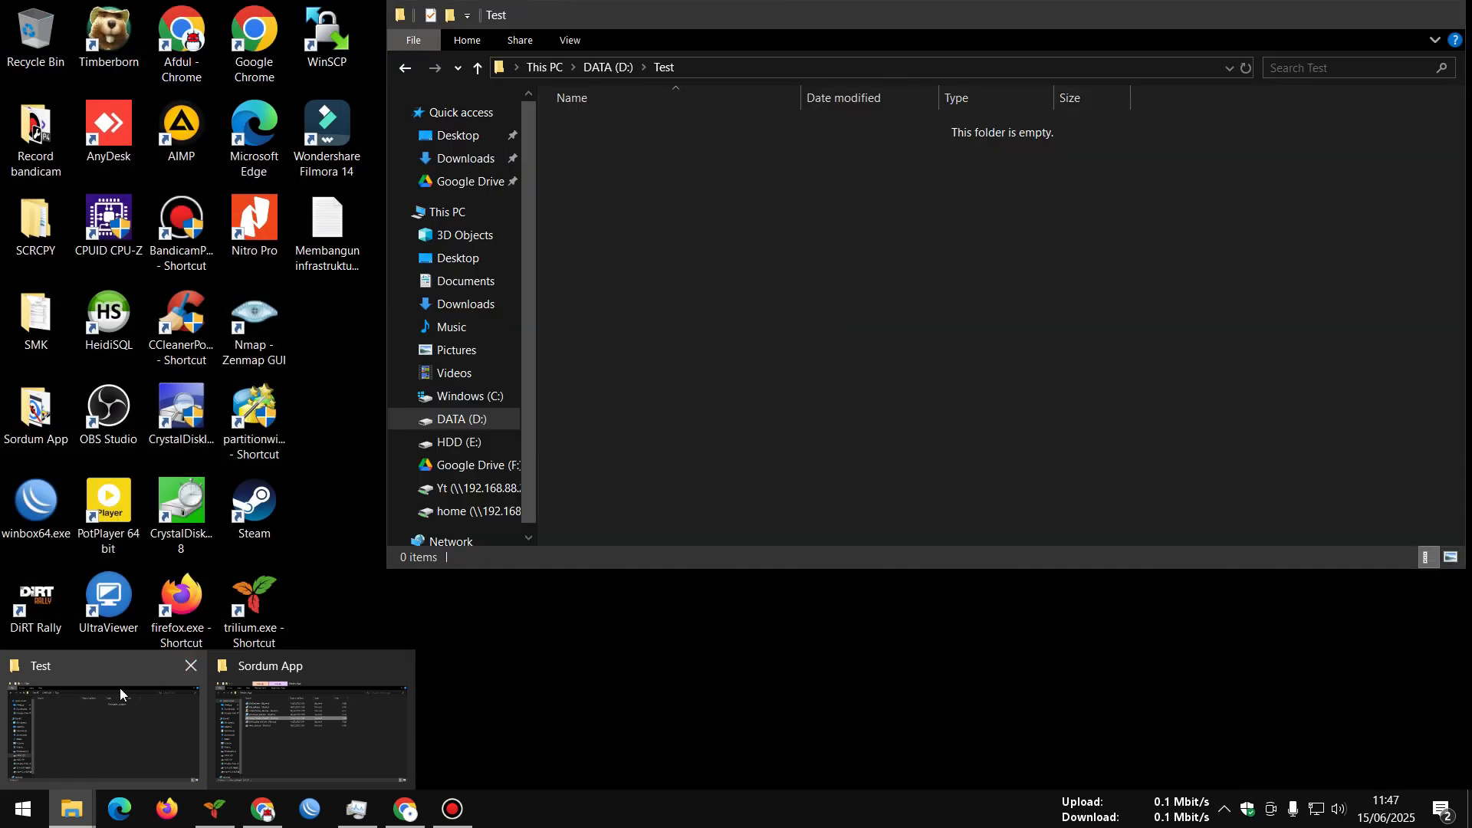
pyautogui.click(119, 686)
pyautogui.click(464, 419)
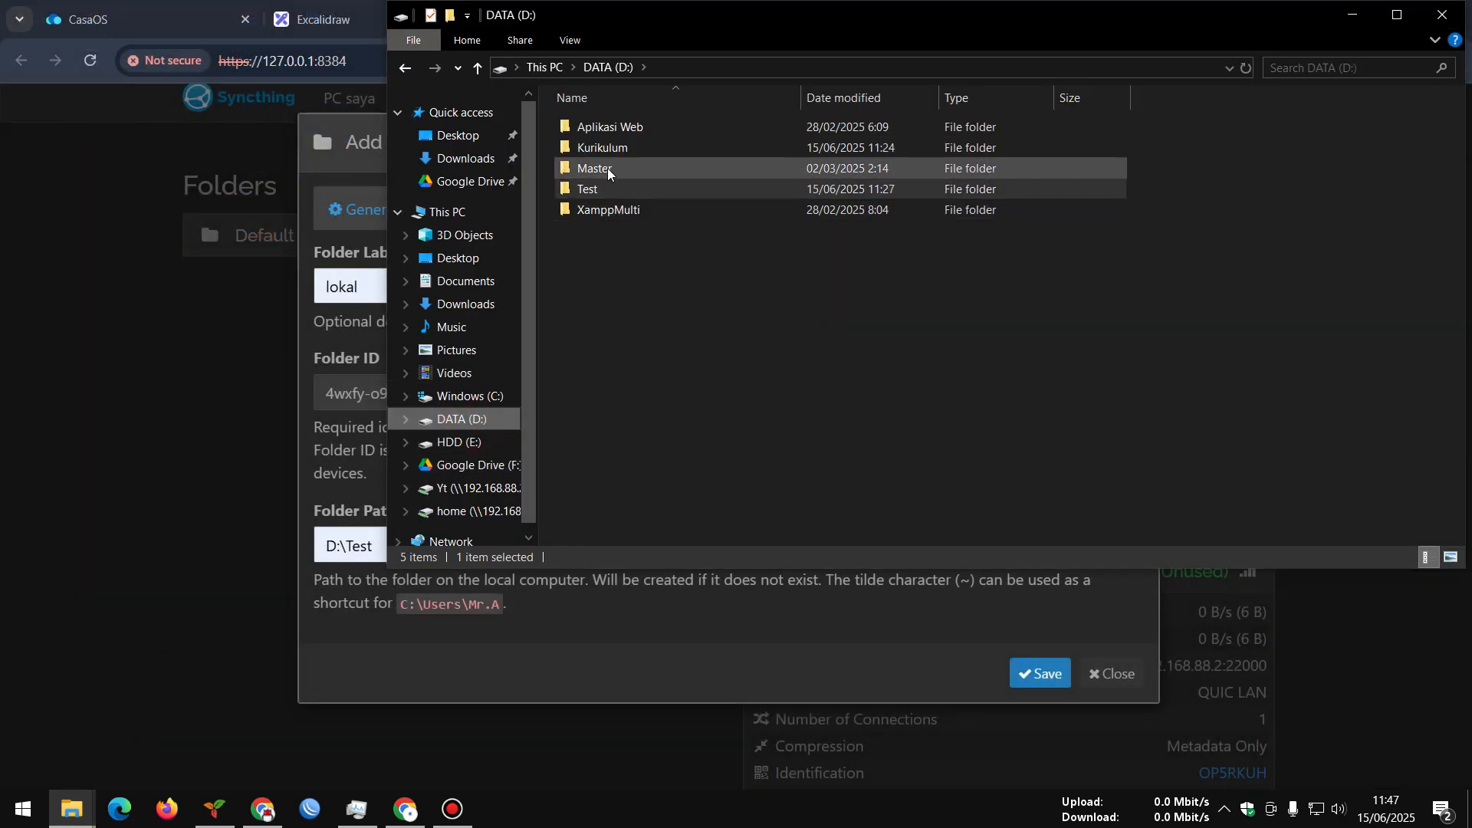
pyautogui.click(596, 189)
pyautogui.doubleClick(597, 190)
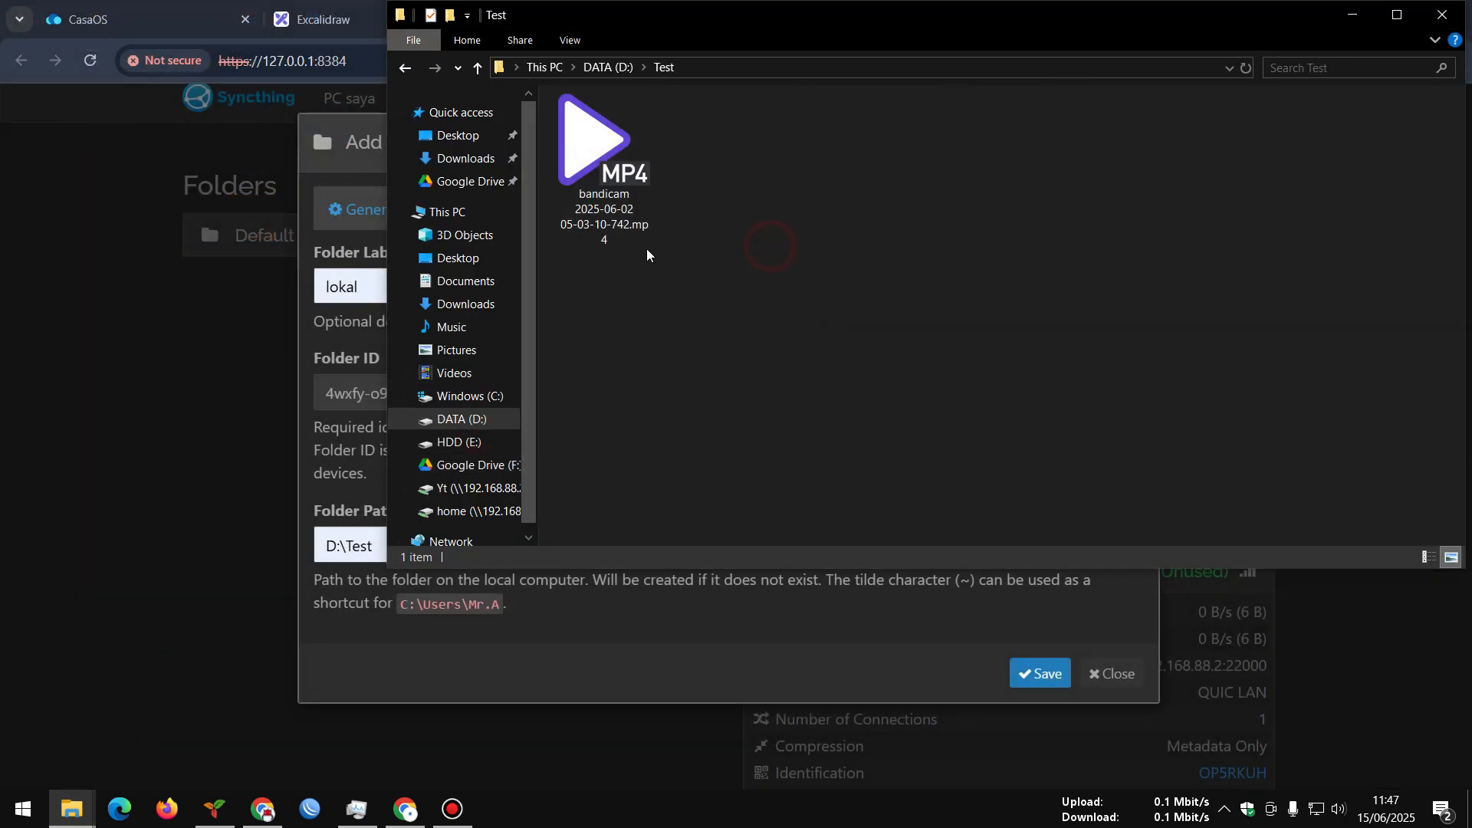
# Delete the bandicam MP4 so D:\Test is empty, then return to the folder's Sharing settings
pyautogui.click(610, 173)
pyautogui.click(633, 190)
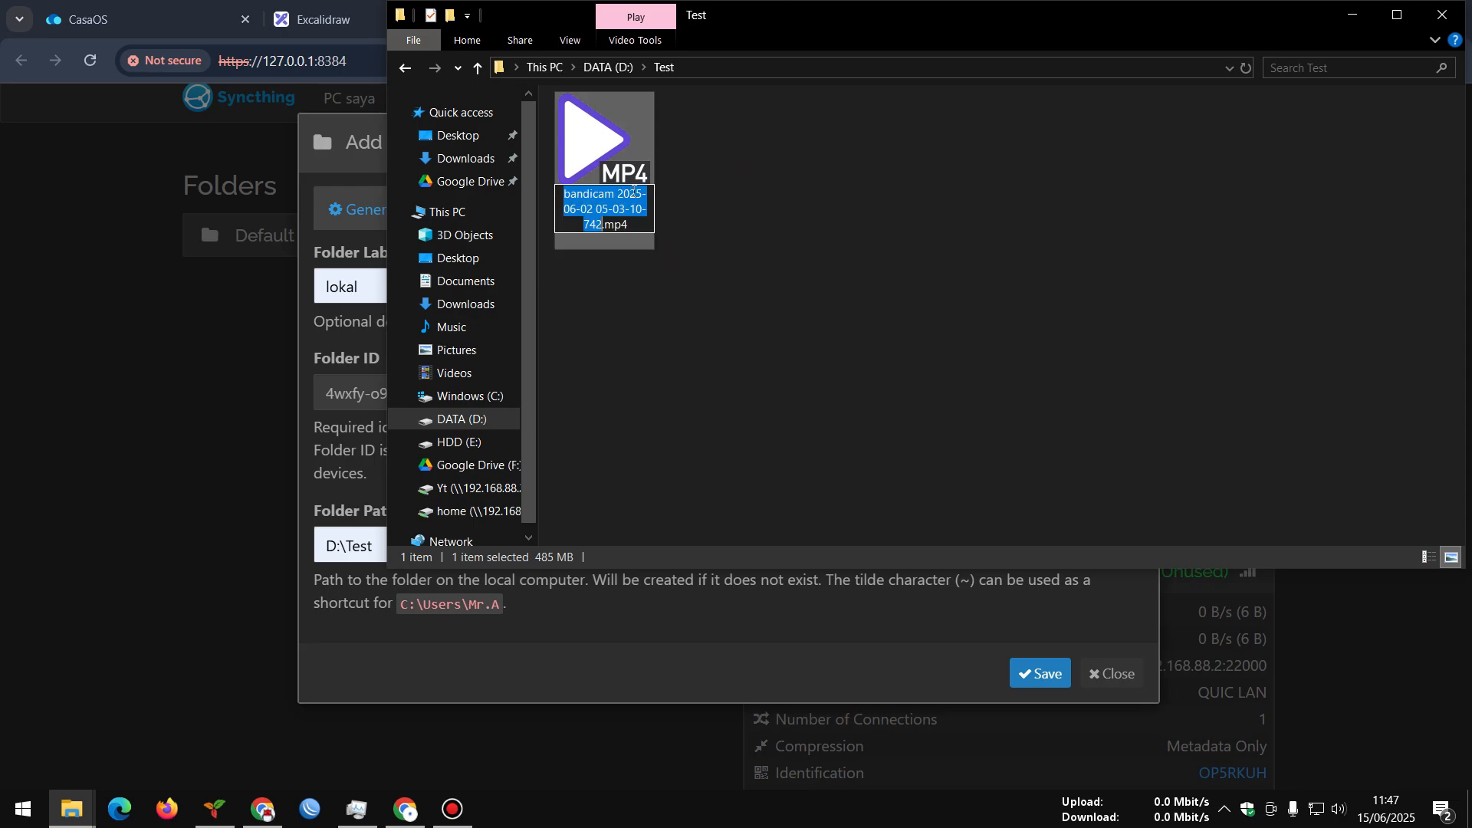
pyautogui.click(716, 223)
pyautogui.click(624, 168)
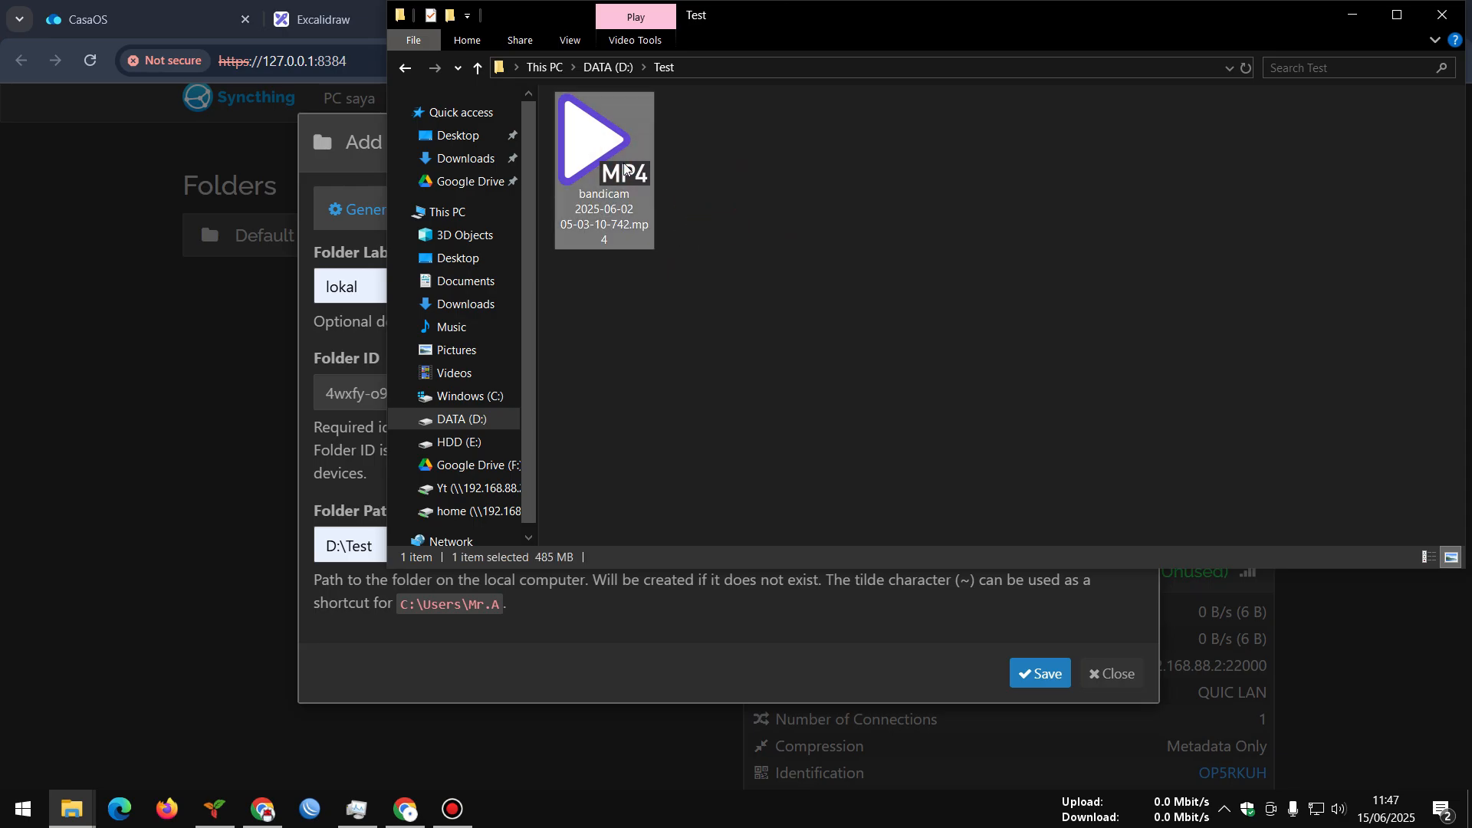
pyautogui.press('Delete')
pyautogui.press('Return')
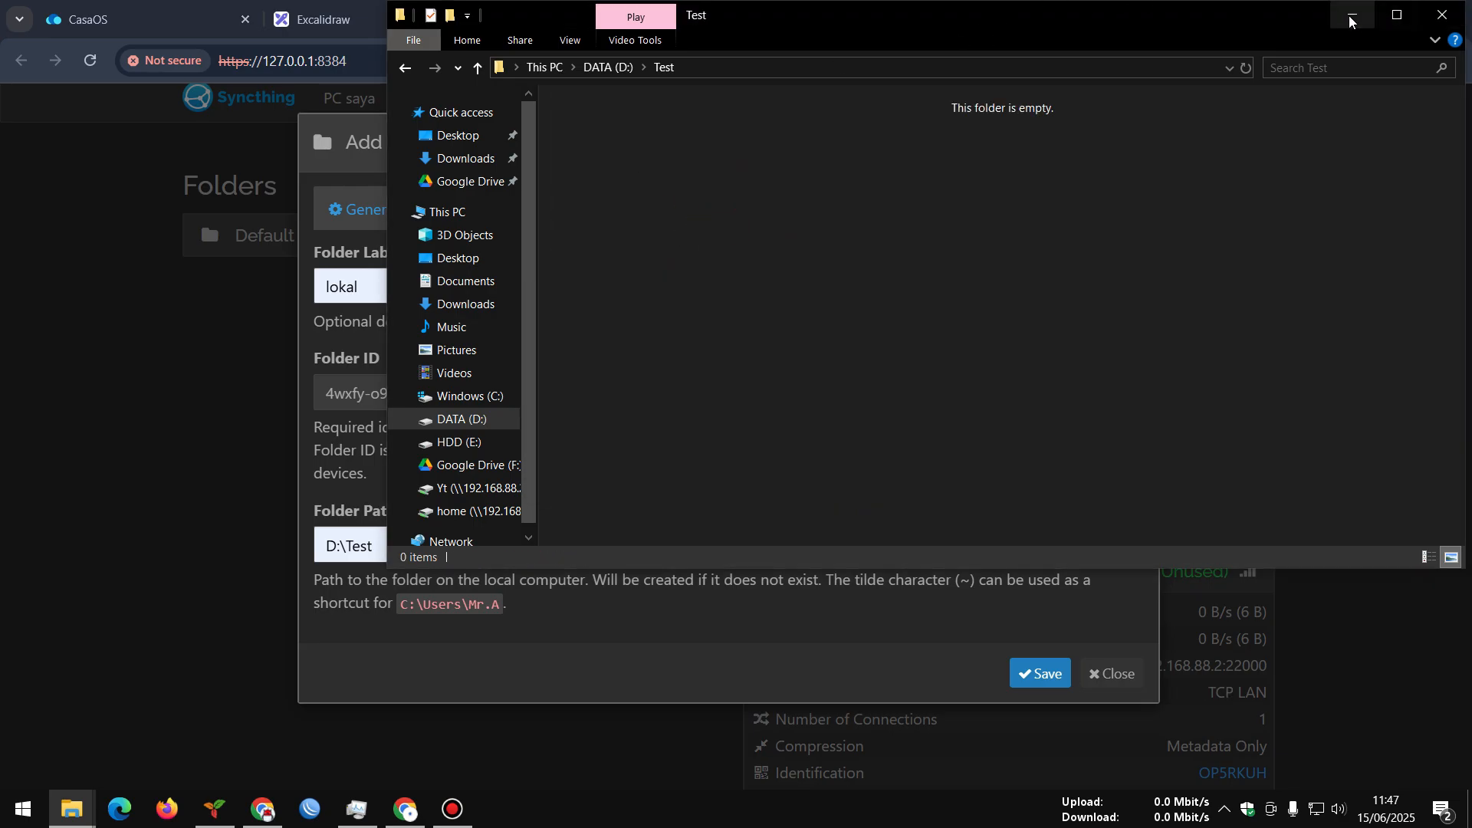
pyautogui.click(1350, 15)
pyautogui.click(473, 222)
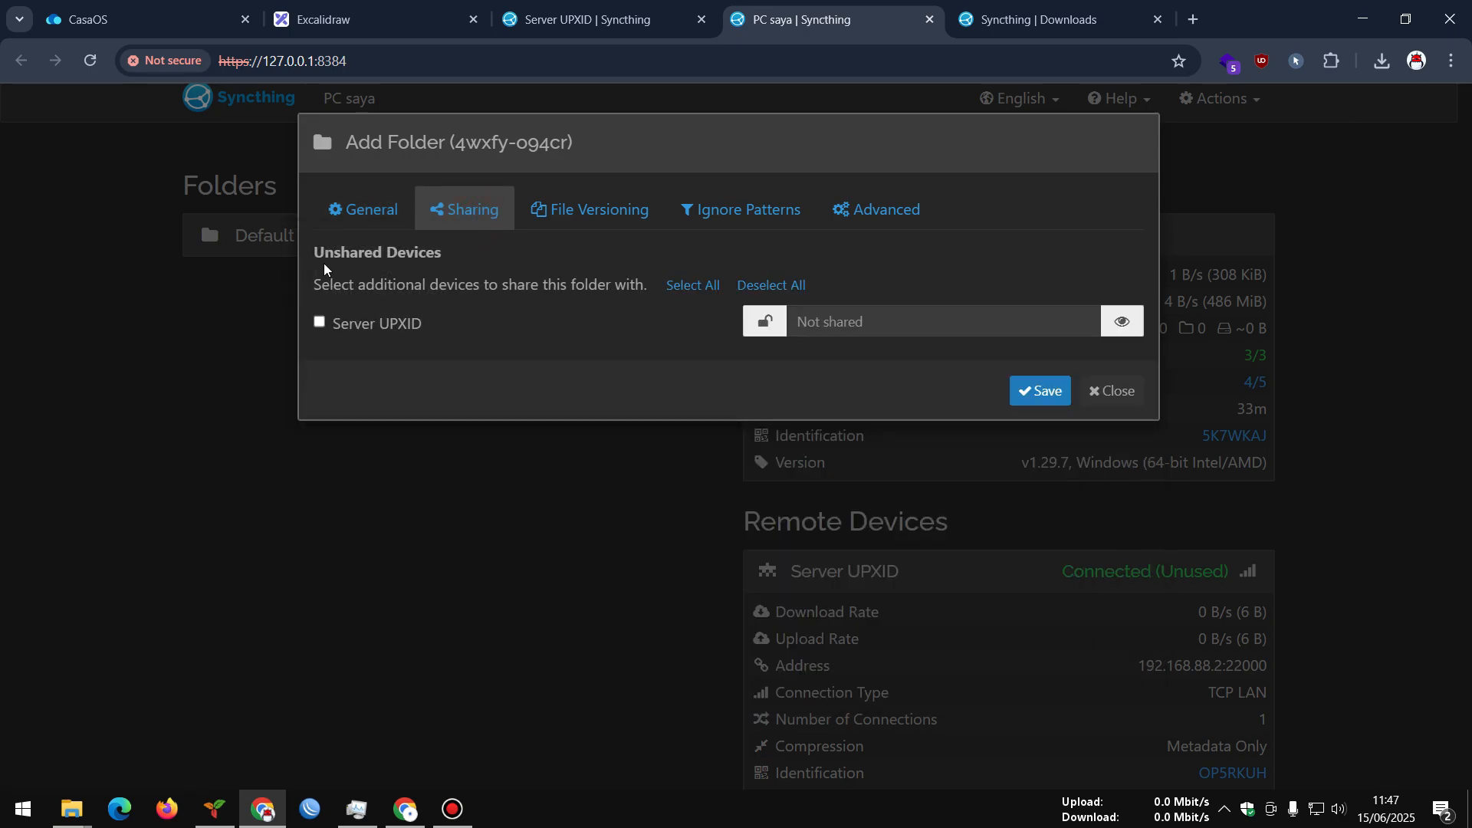
# Share the lokal folder with Server UPXID, save it, then view the server's Syncthing page
pyautogui.moveTo(325, 255); pyautogui.dragTo(490, 266)
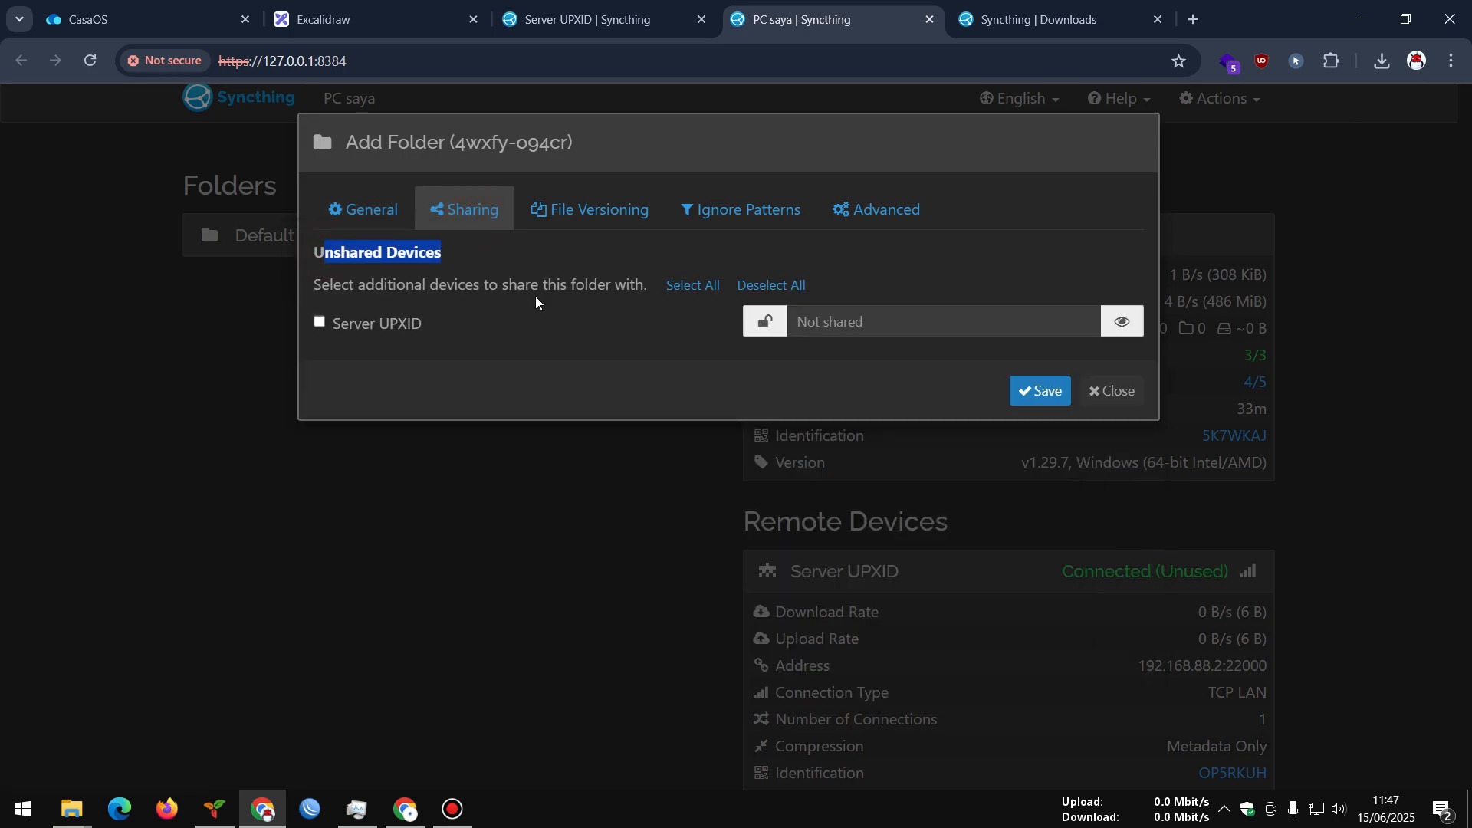
pyautogui.click(325, 324)
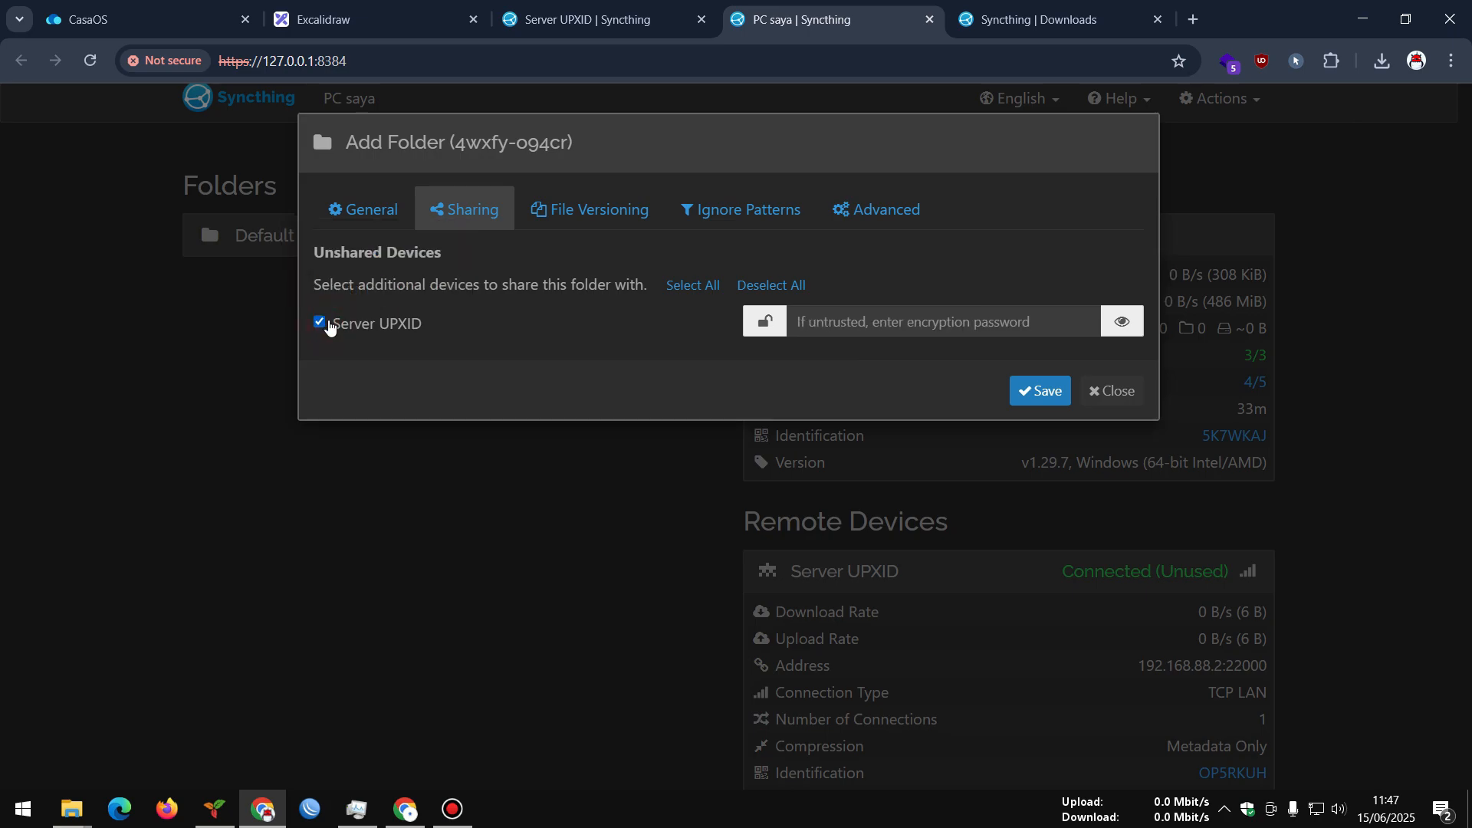
pyautogui.click(526, 17)
pyautogui.click(795, 17)
pyautogui.click(1029, 393)
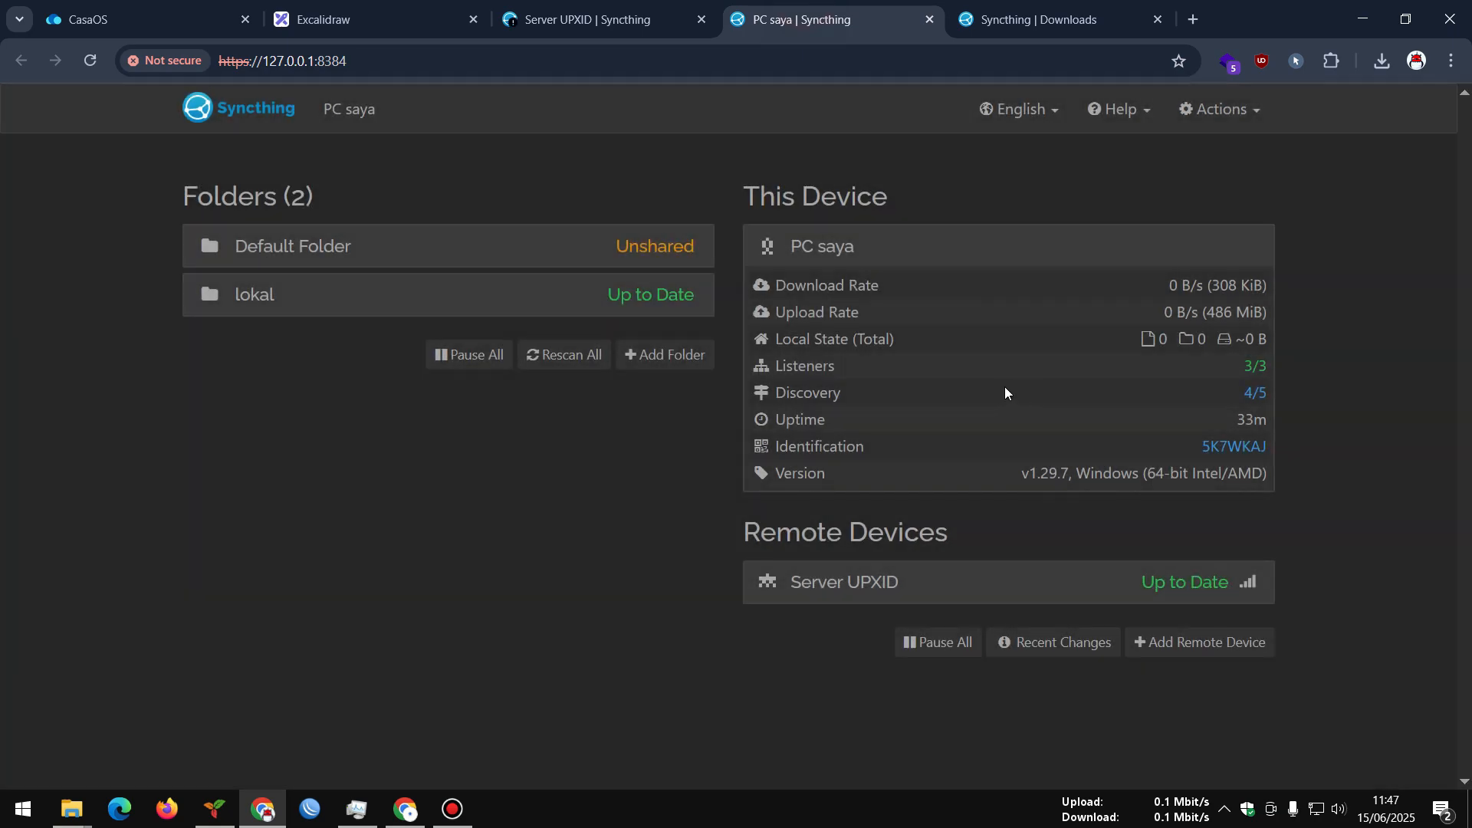
pyautogui.click(610, 310)
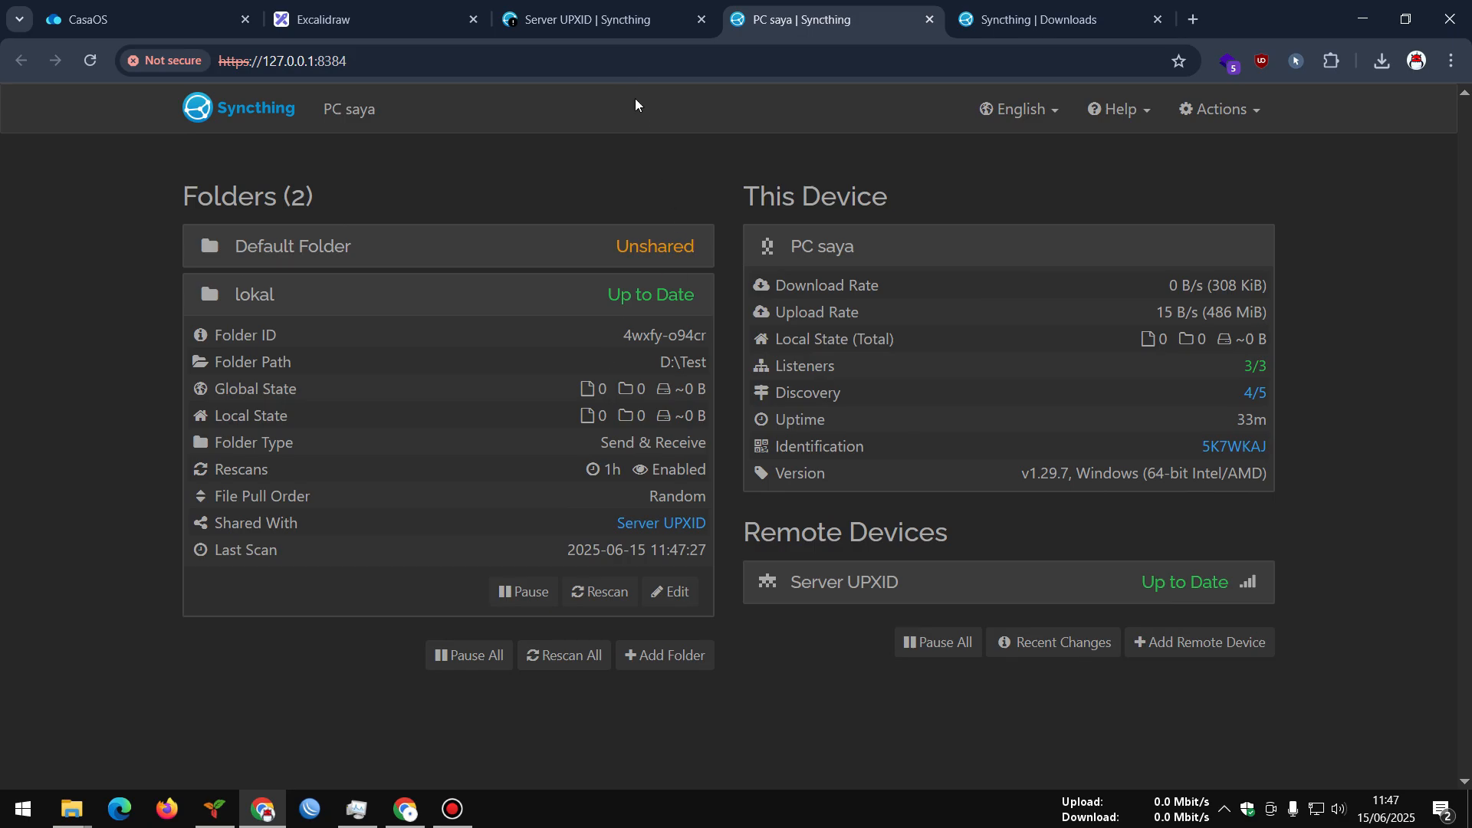
pyautogui.click(600, 15)
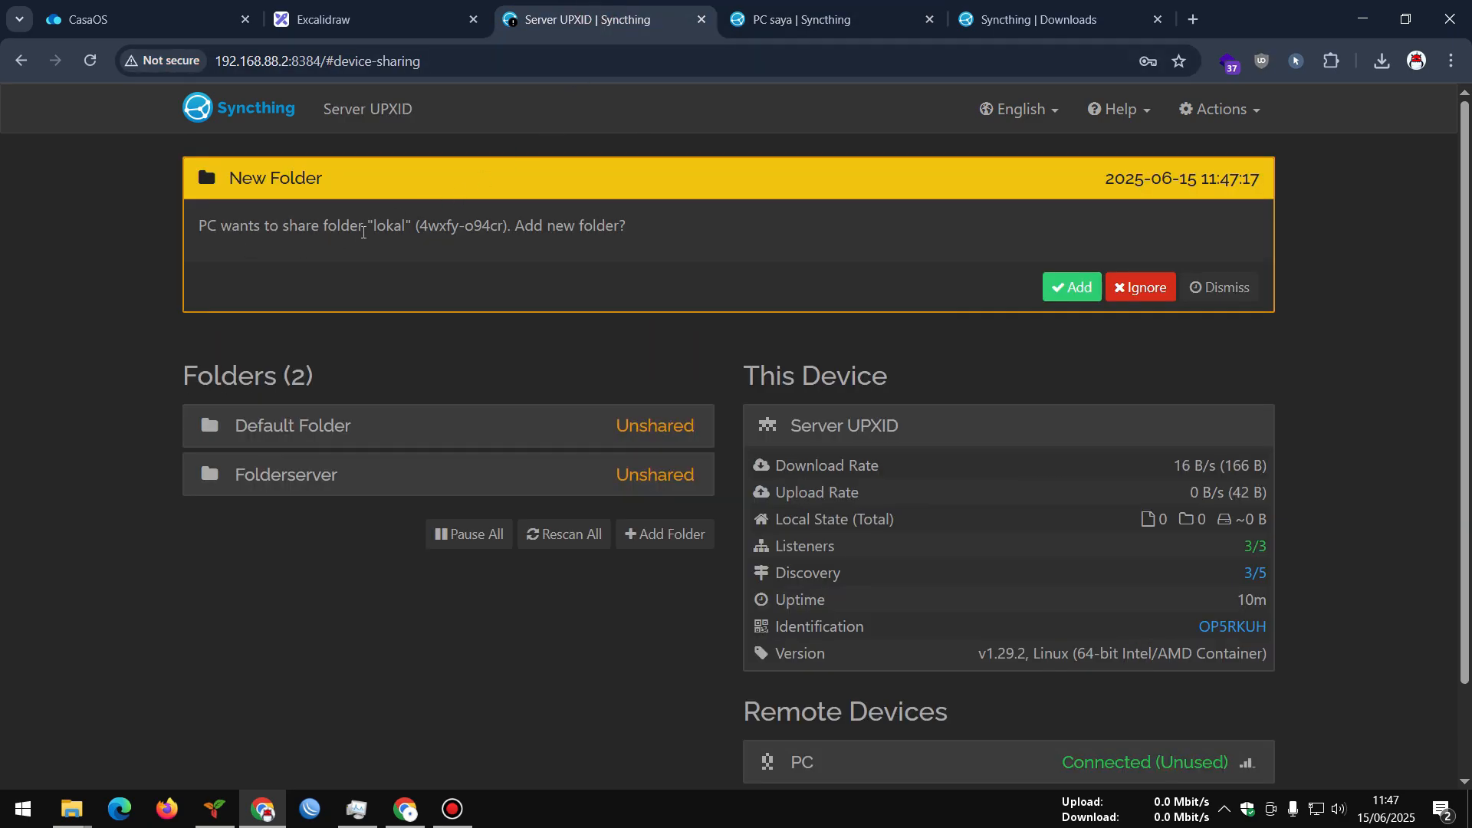
# Accept the PC's lokal folder share on the server and save it
pyautogui.click(1066, 286)
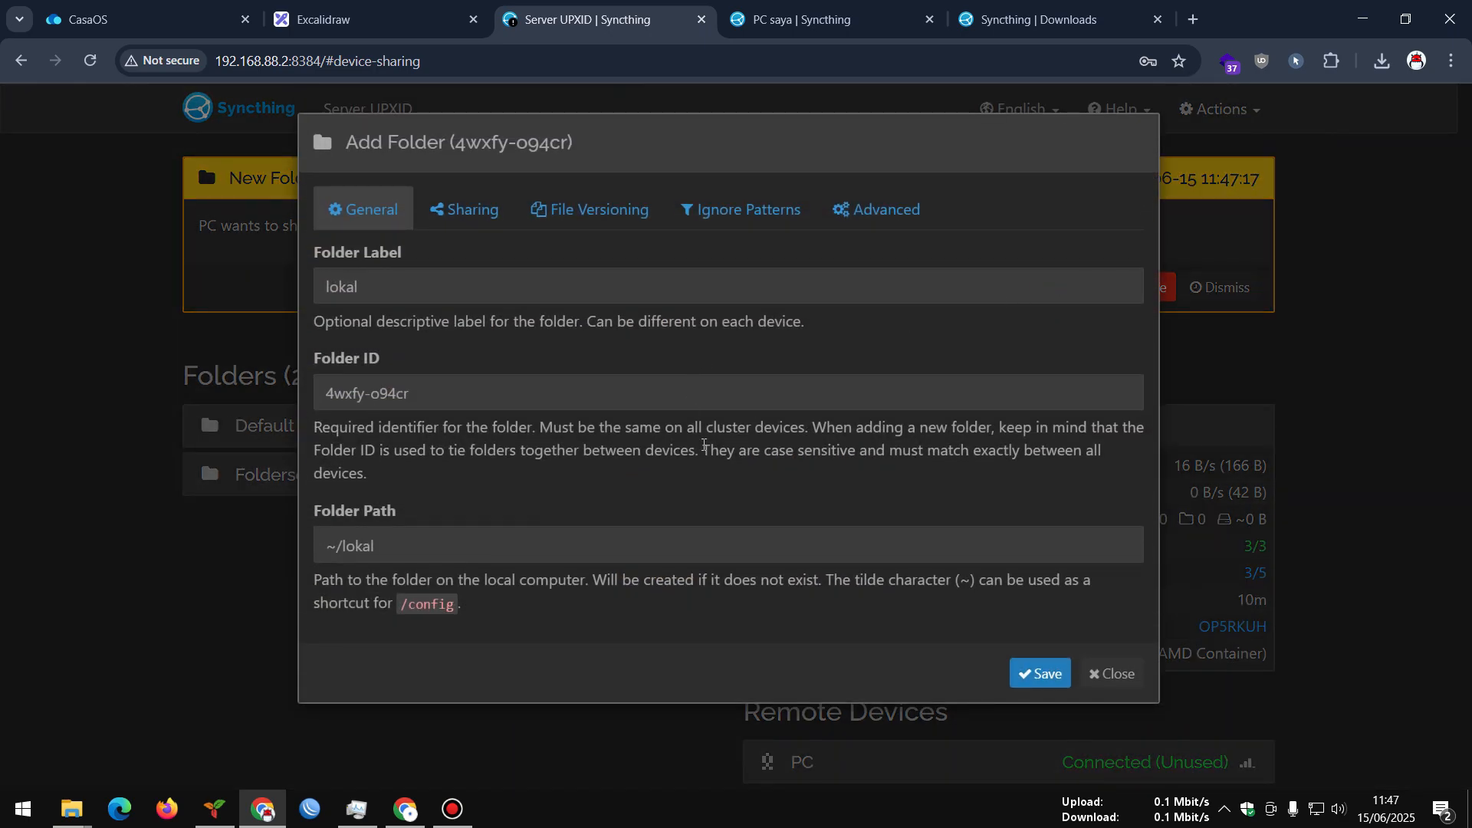
pyautogui.click(470, 209)
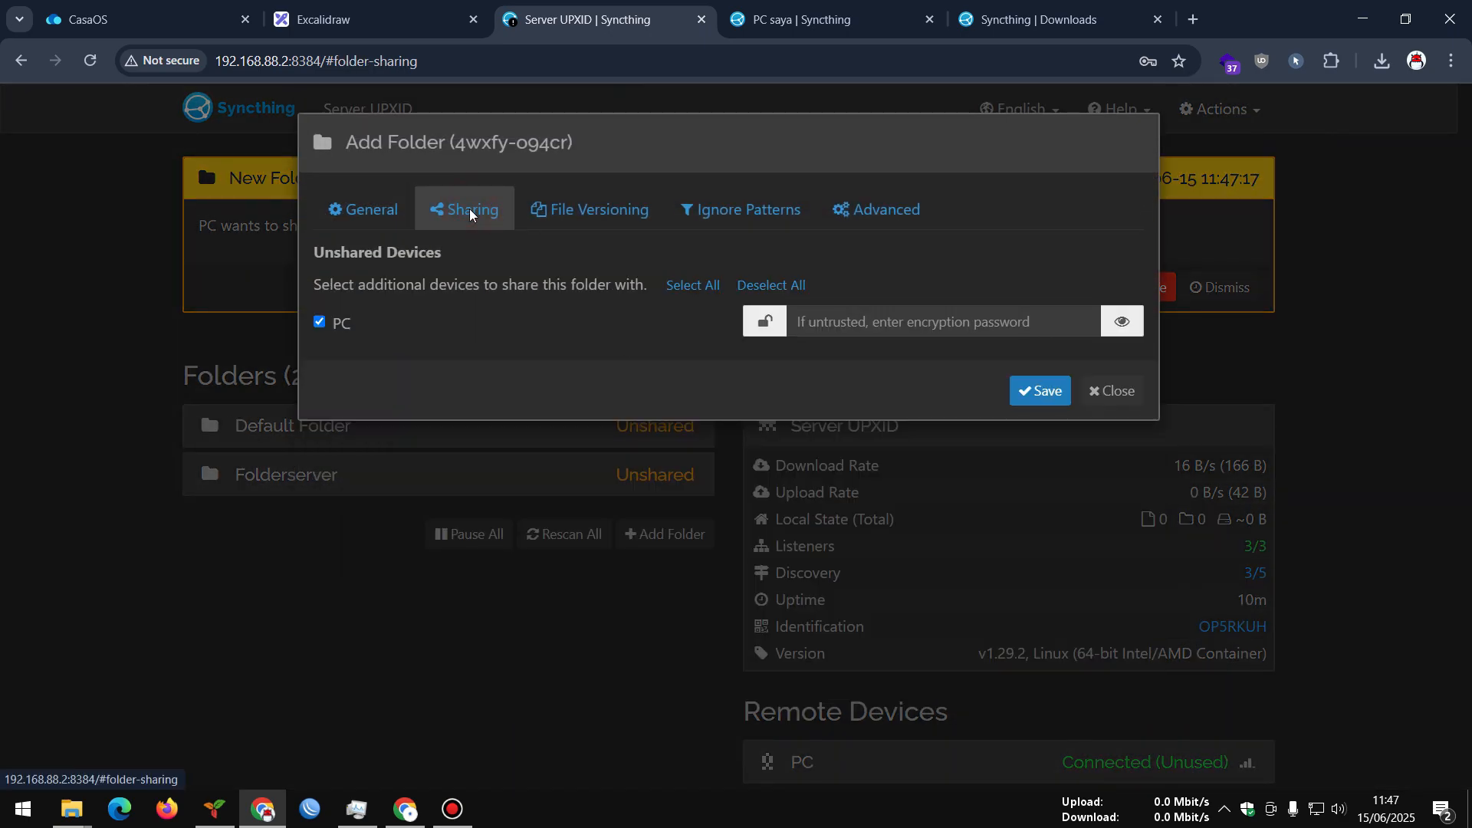
pyautogui.click(541, 214)
pyautogui.click(361, 208)
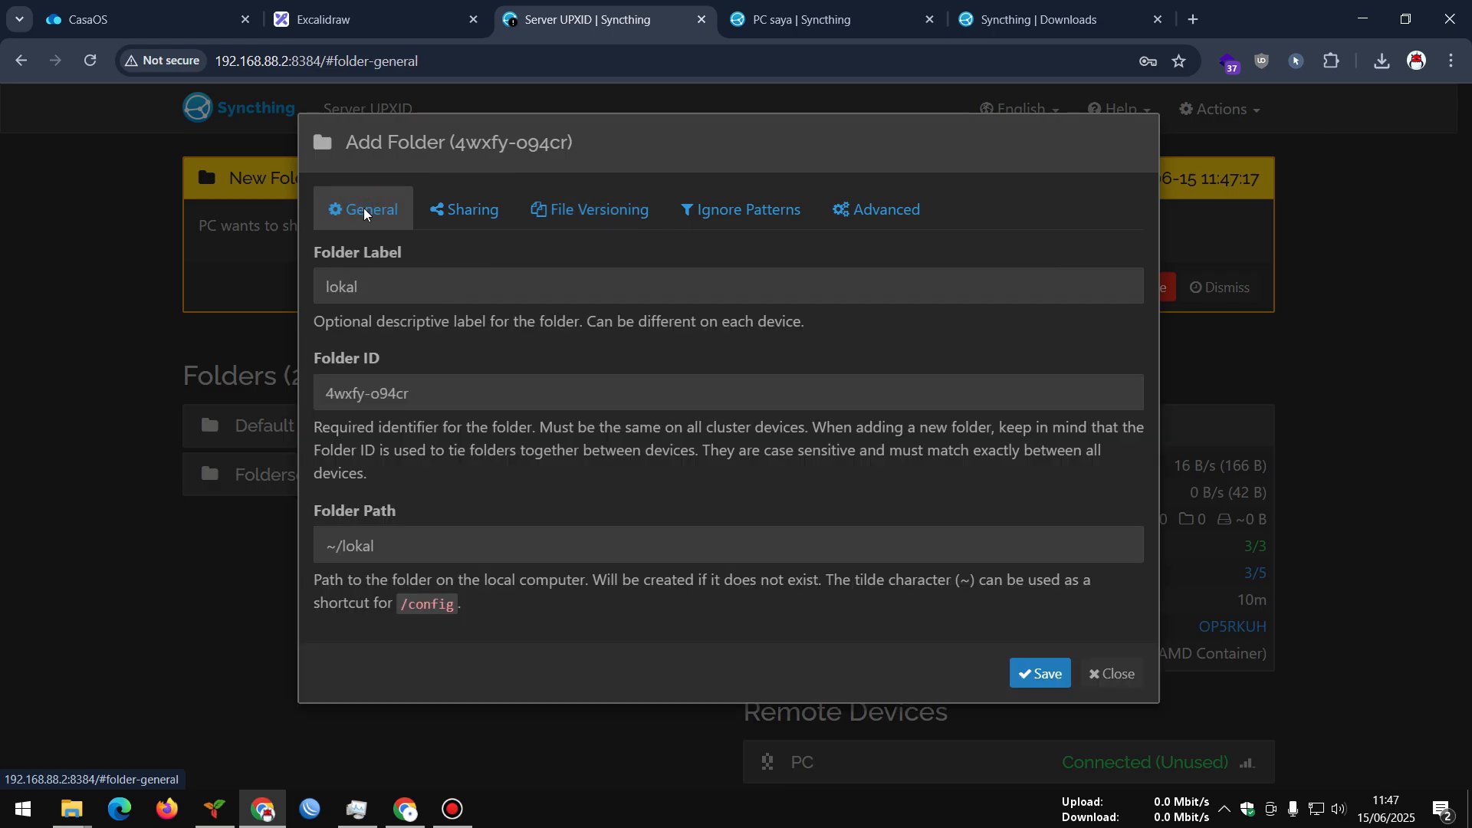
pyautogui.click(1035, 668)
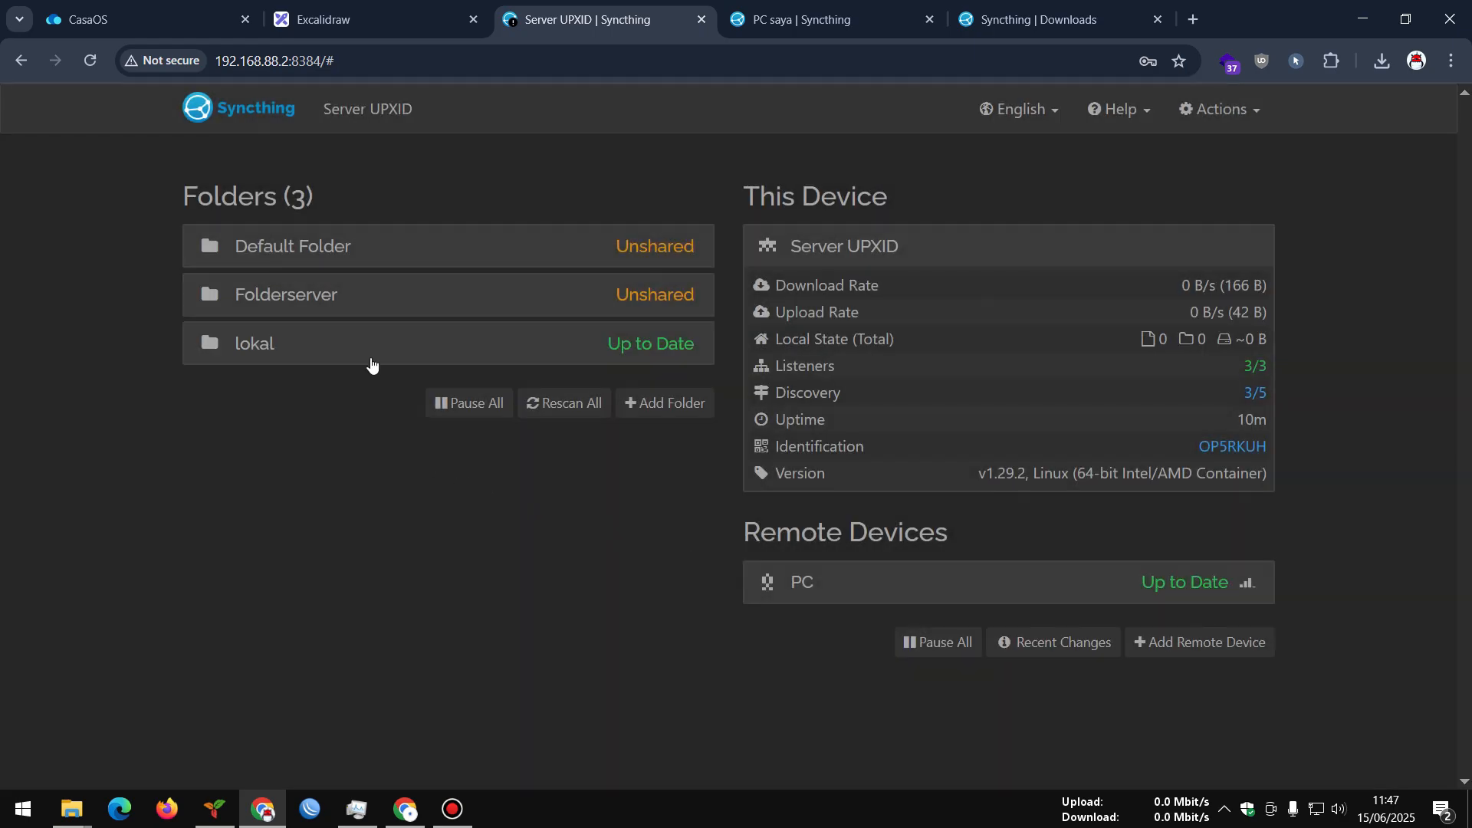
pyautogui.click(362, 338)
pyautogui.click(362, 338)
# Reload both the server's and the PC's Syncthing pages to confirm lokal is Up to Date
pyautogui.click(738, 34)
pyautogui.click(290, 299)
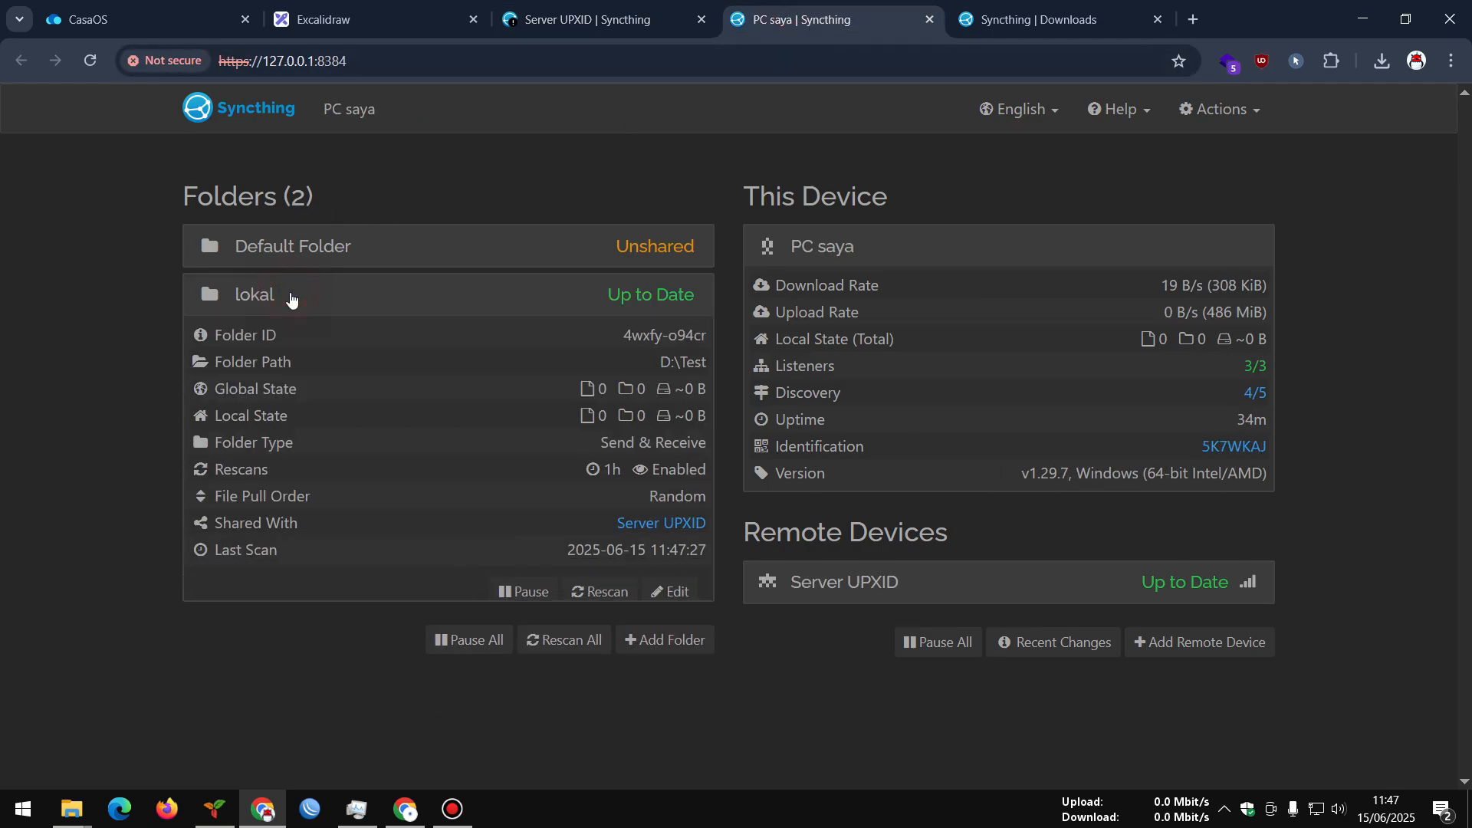
pyautogui.click(594, 9)
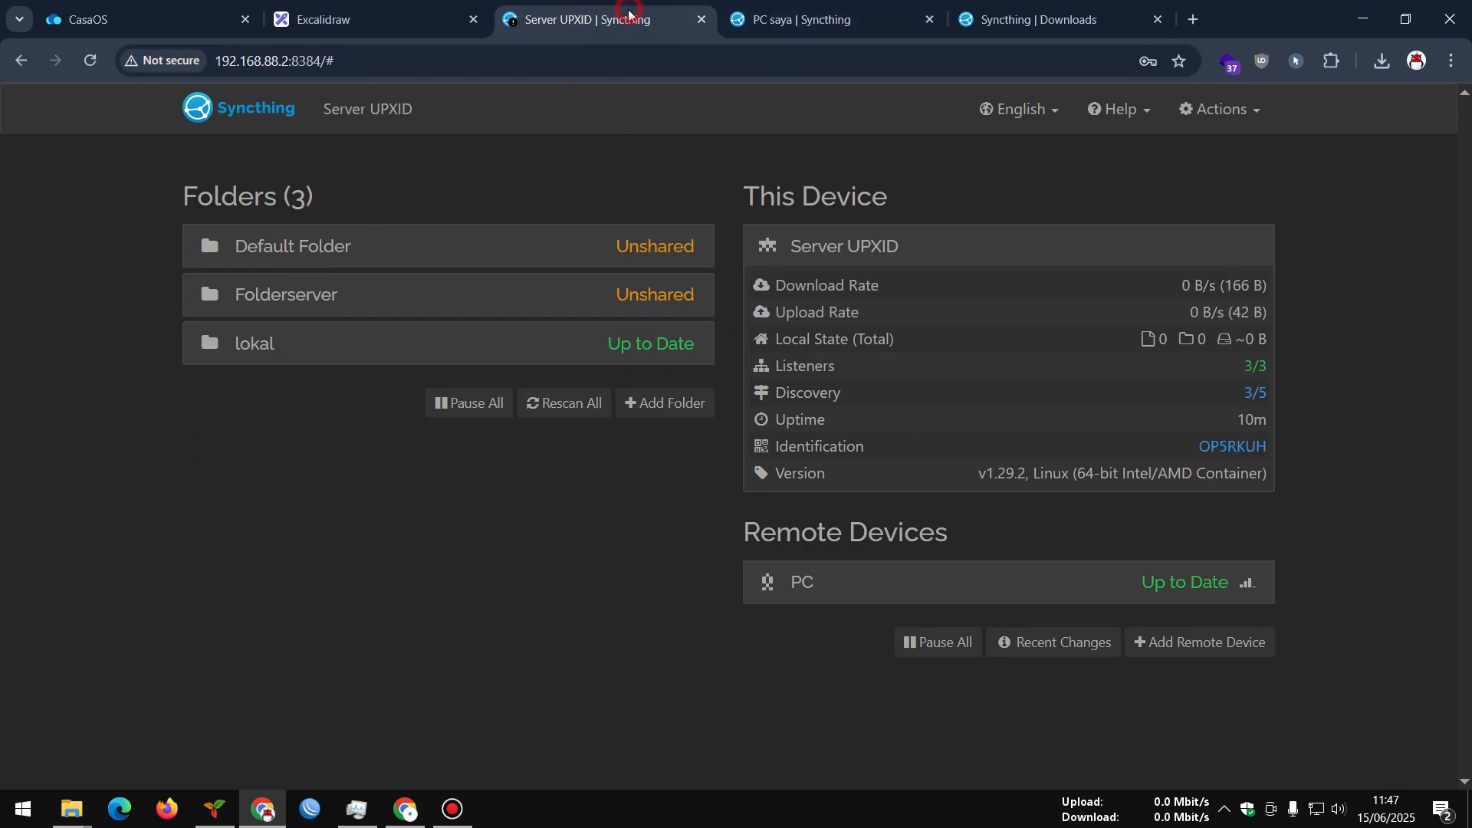
pyautogui.press('F5')
pyautogui.click(791, 7)
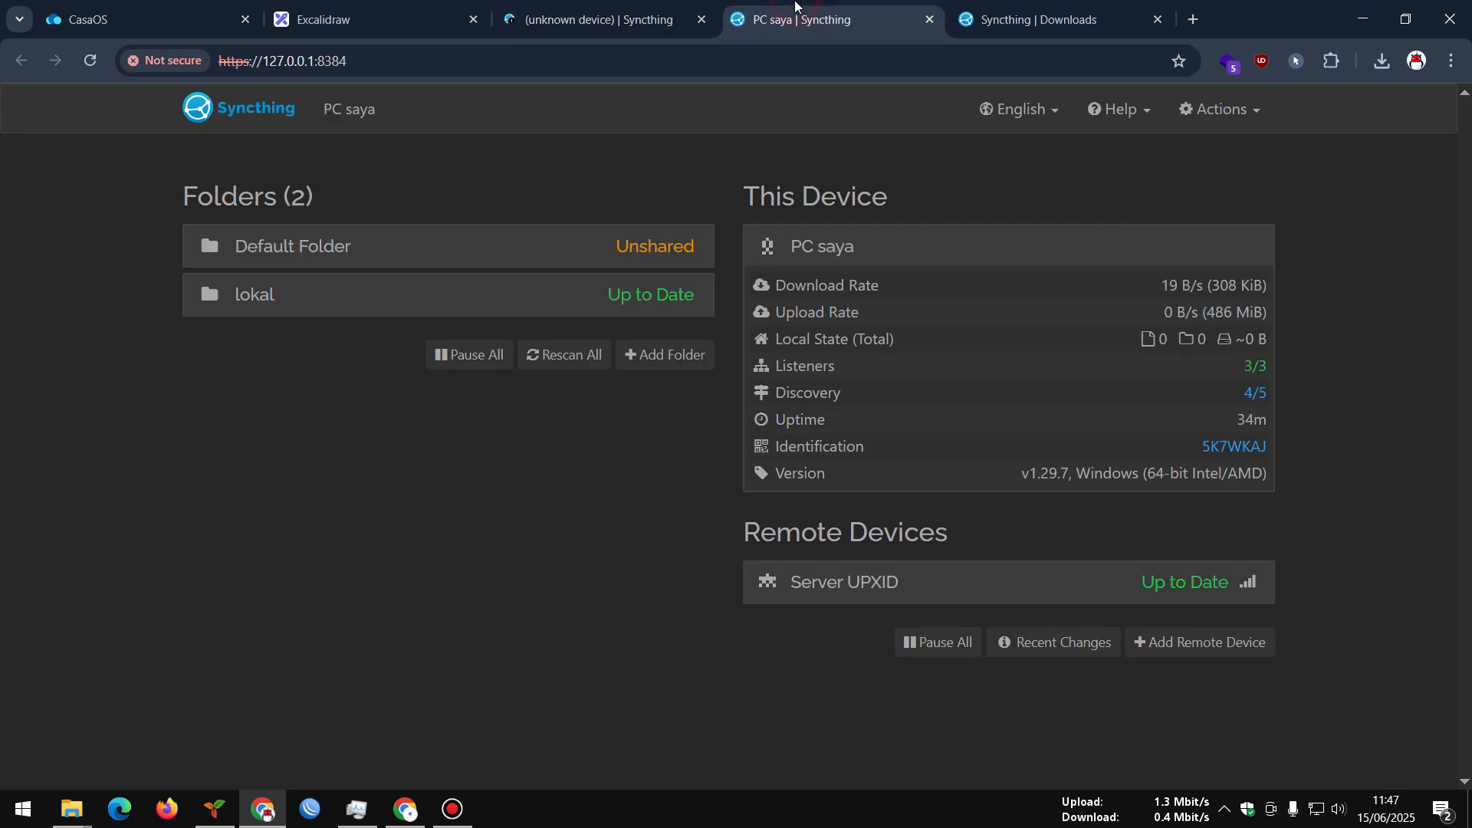
pyautogui.click(89, 62)
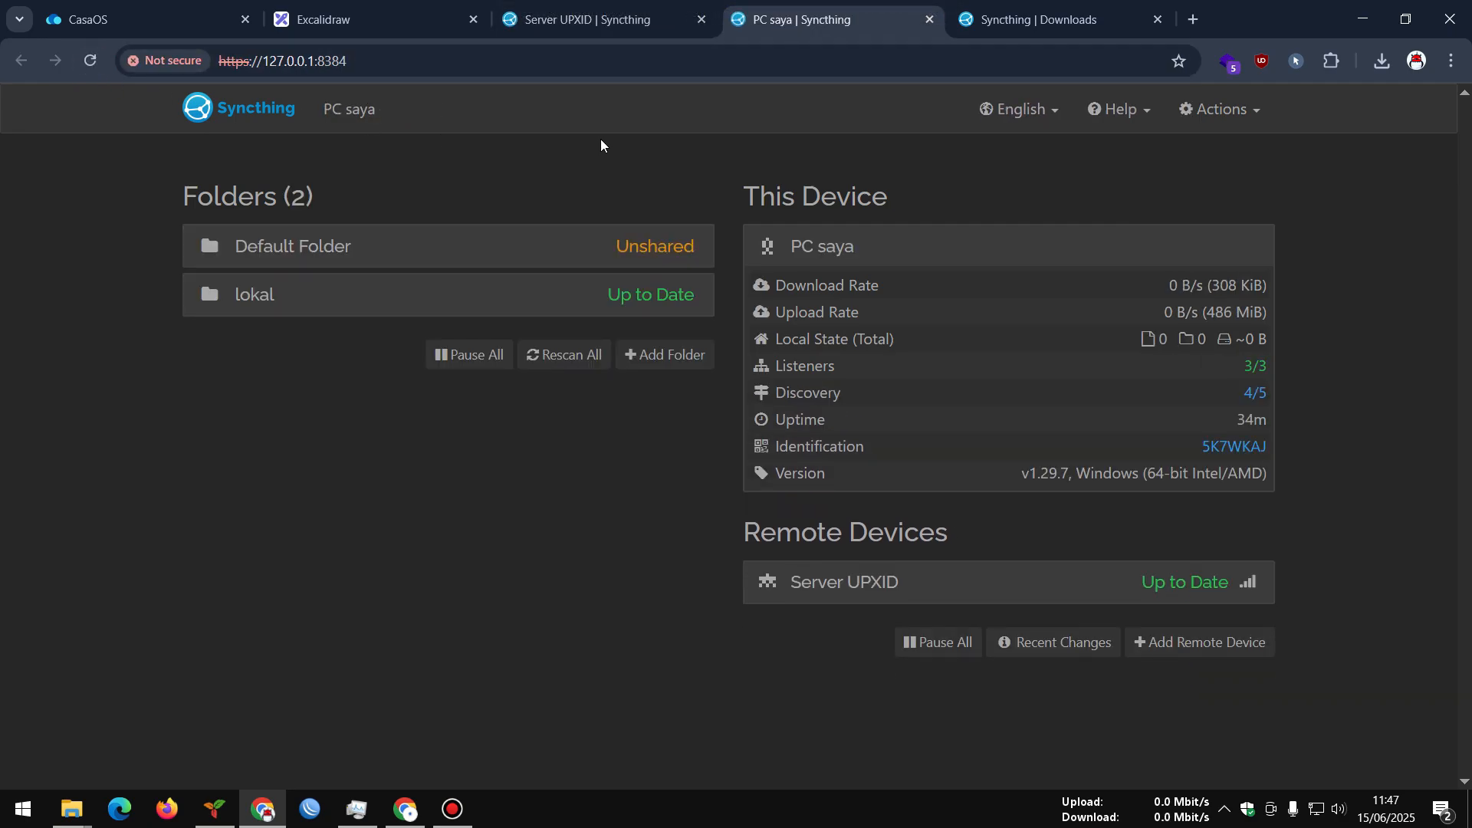
pyautogui.click(627, 10)
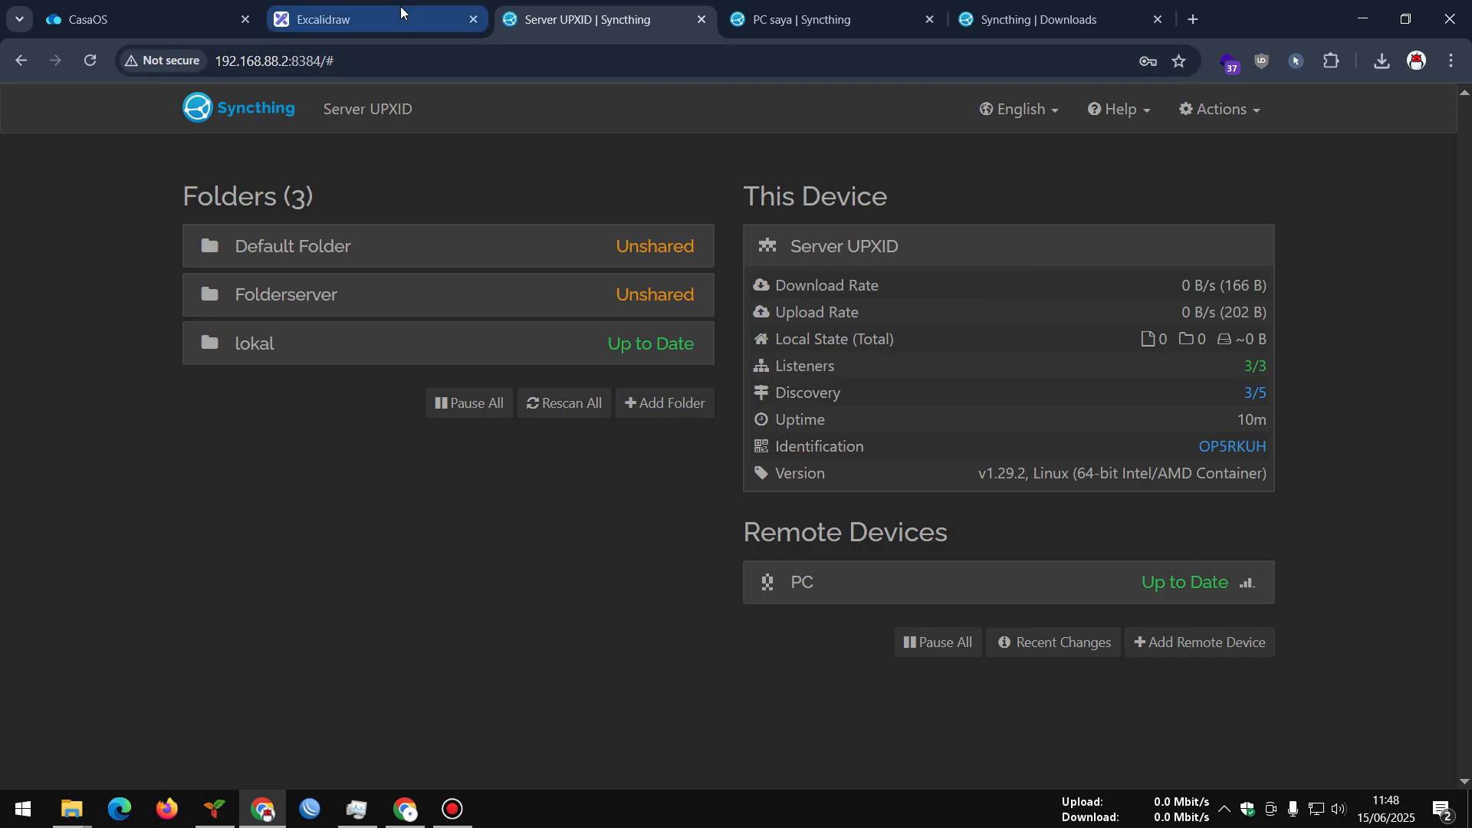
# Open CasaOS Files, then check the server's Folderserver details and the Excalidraw diagram
pyautogui.click(146, 14)
pyautogui.click(697, 287)
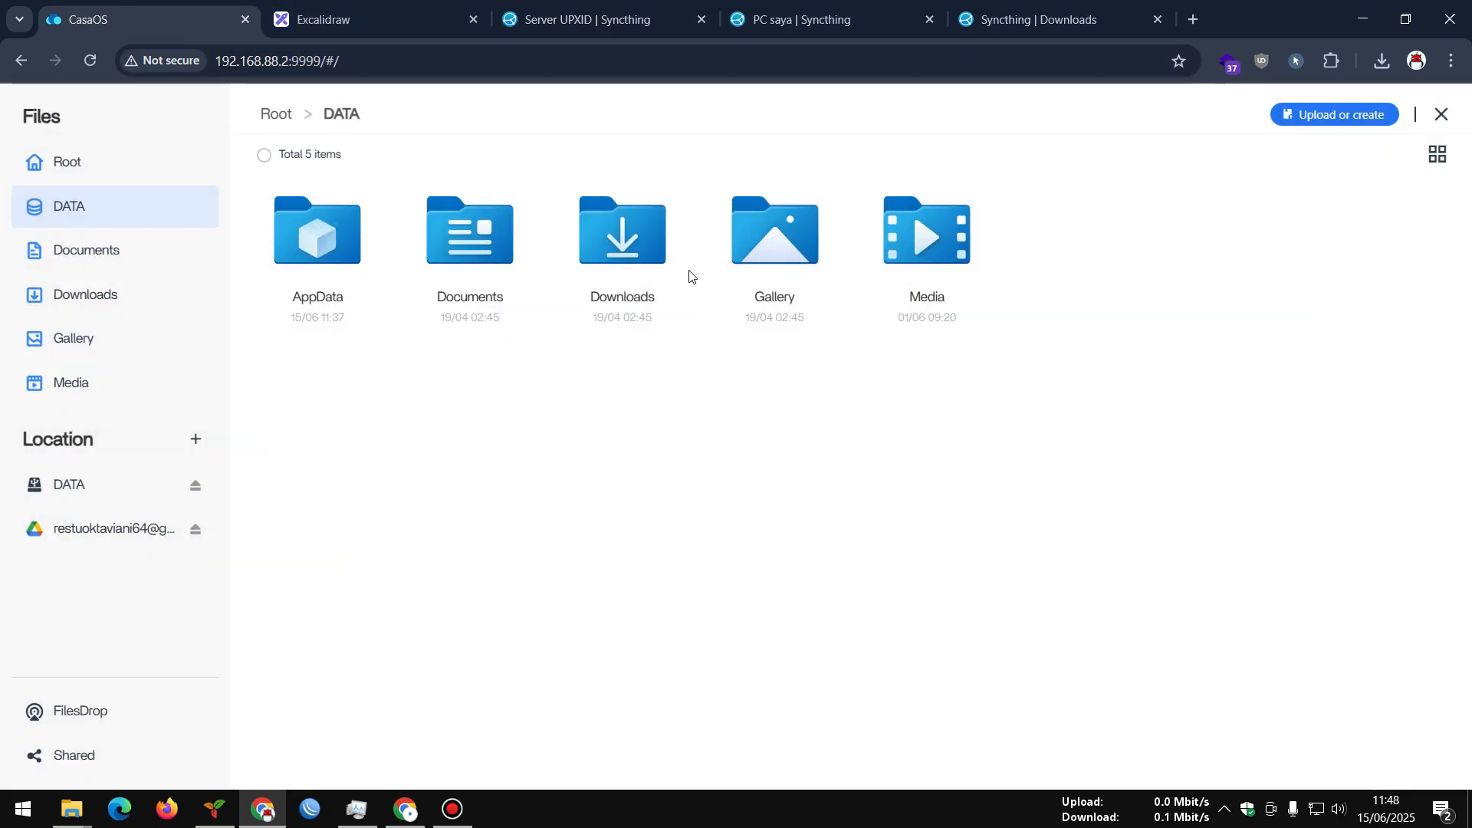
pyautogui.click(598, 19)
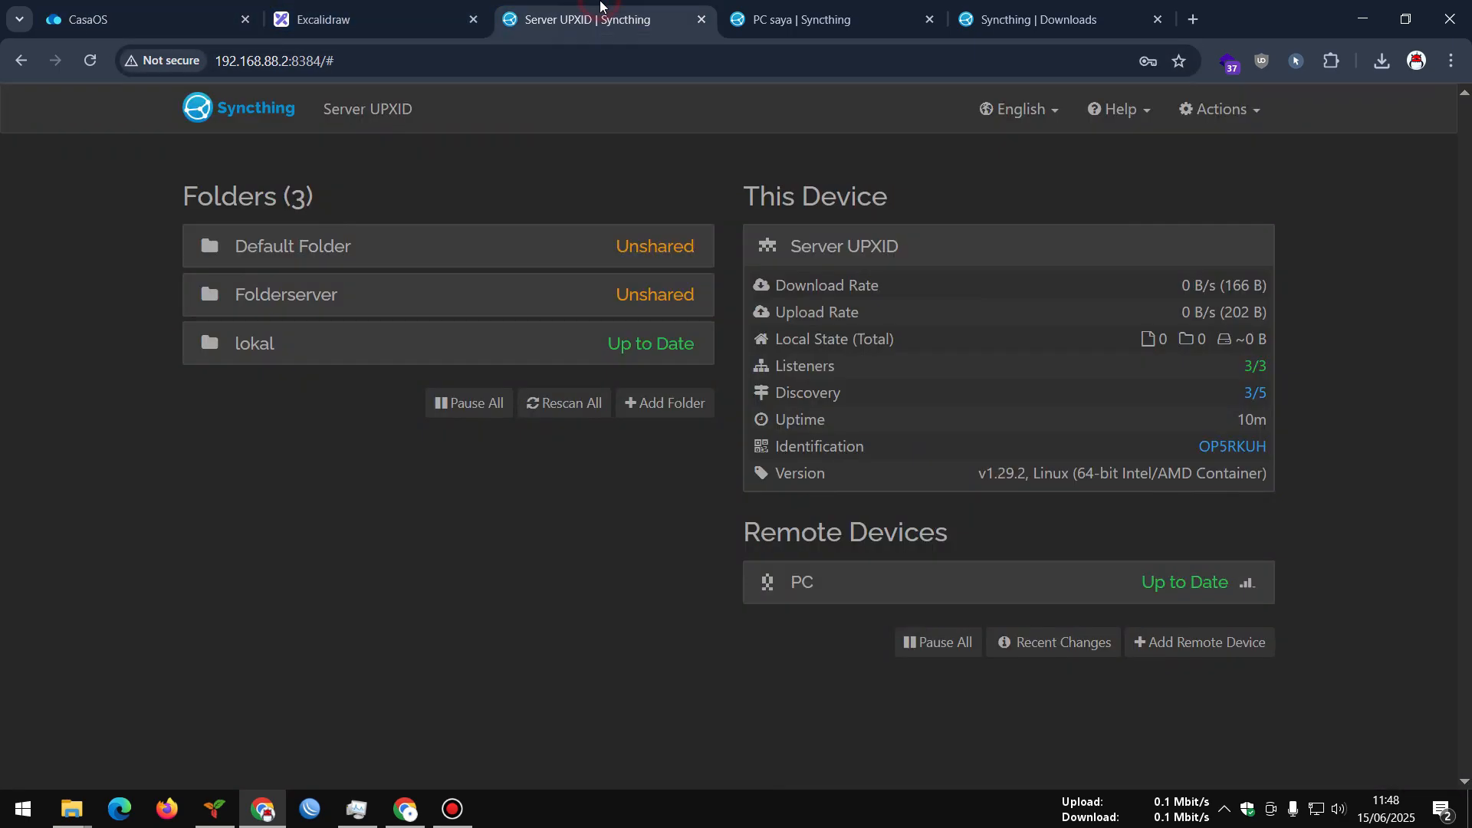
pyautogui.click(337, 309)
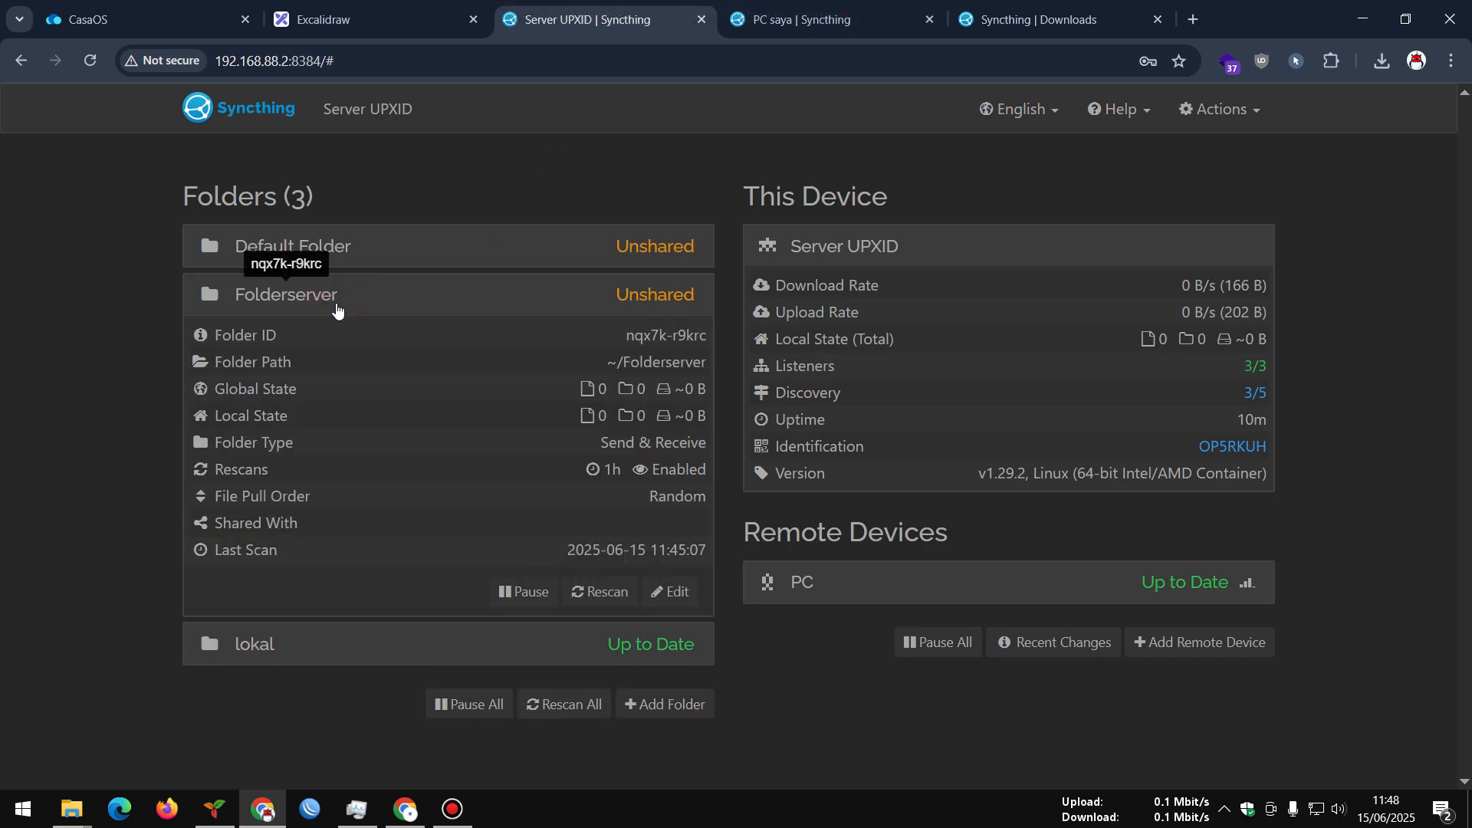
pyautogui.click(336, 307)
pyautogui.click(370, 20)
pyautogui.click(565, 9)
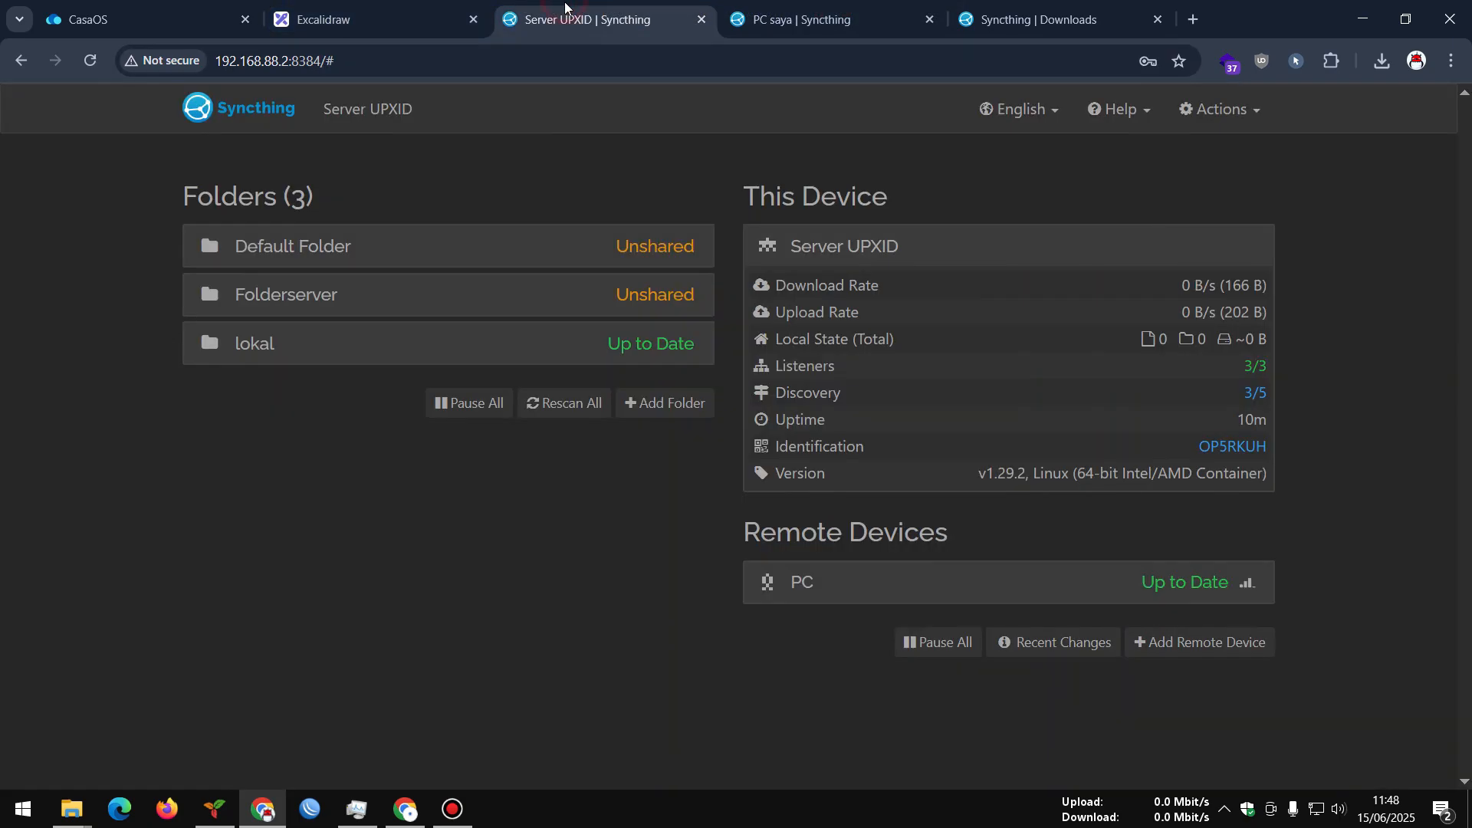
pyautogui.click(322, 6)
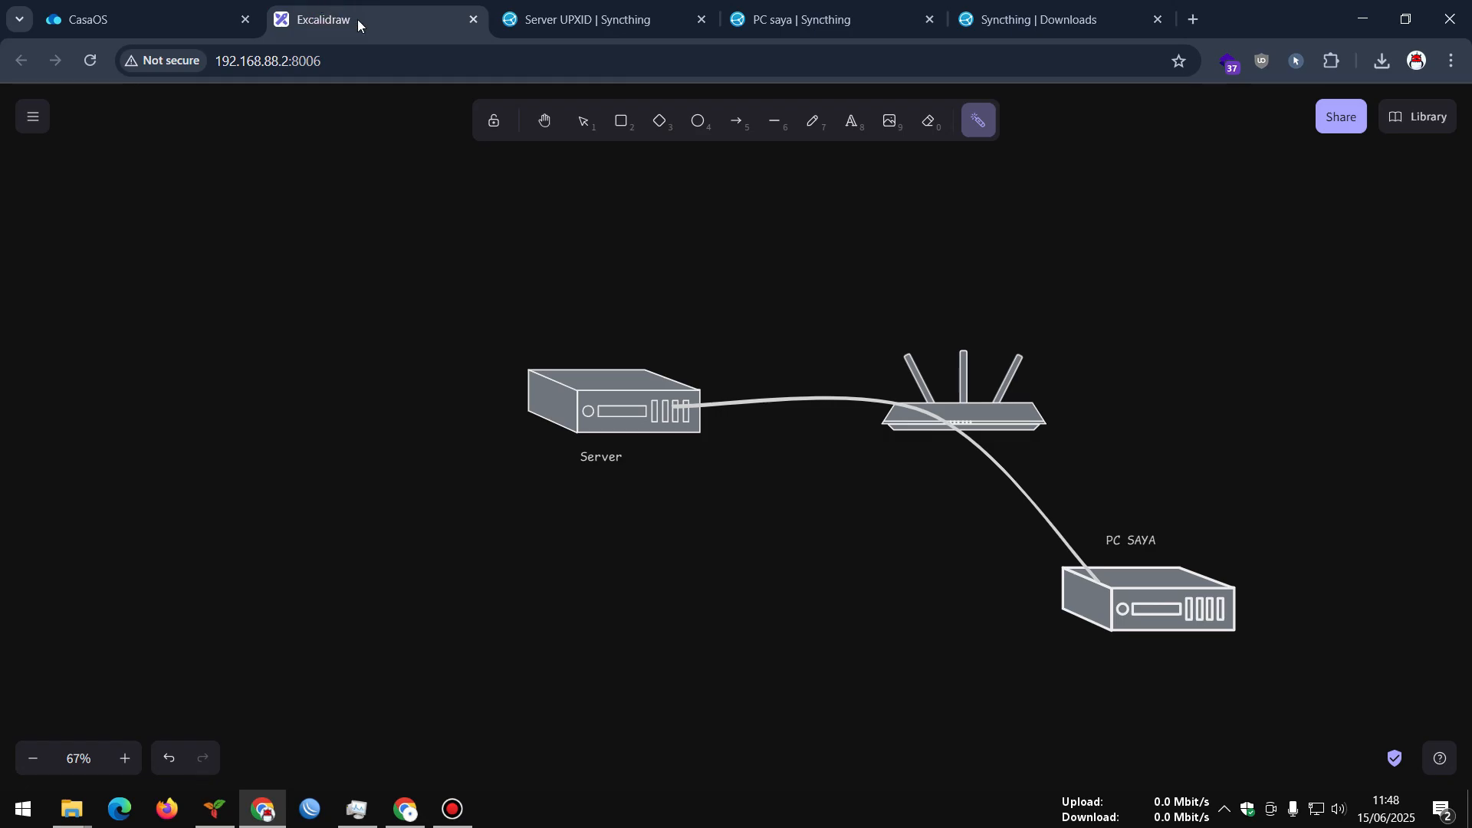
pyautogui.click(115, 19)
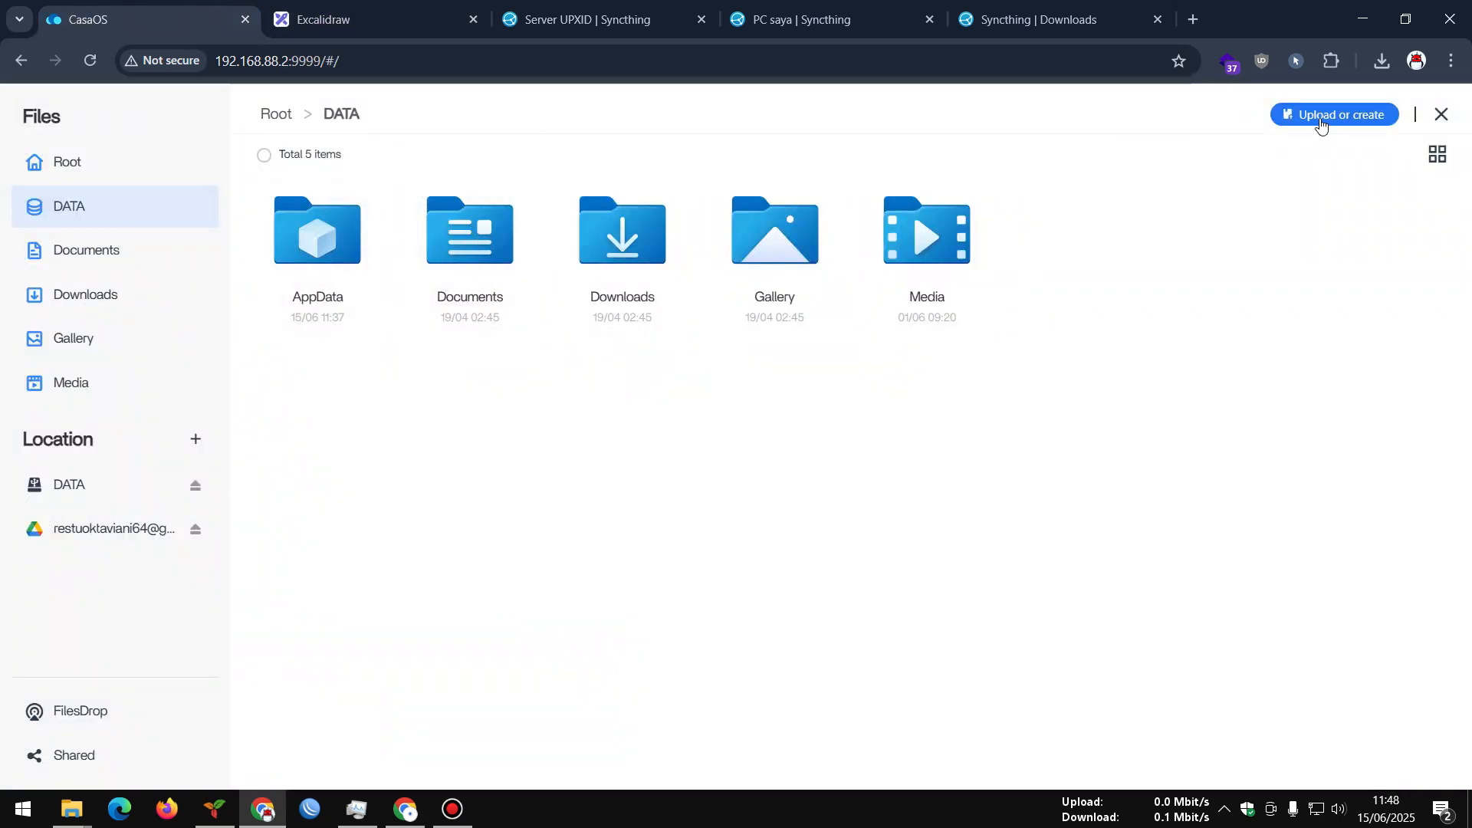
# Navigate CasaOS Files to DATA > AppData > syncthing > config > lokal
pyautogui.click(1444, 113)
pyautogui.click(694, 265)
pyautogui.click(348, 253)
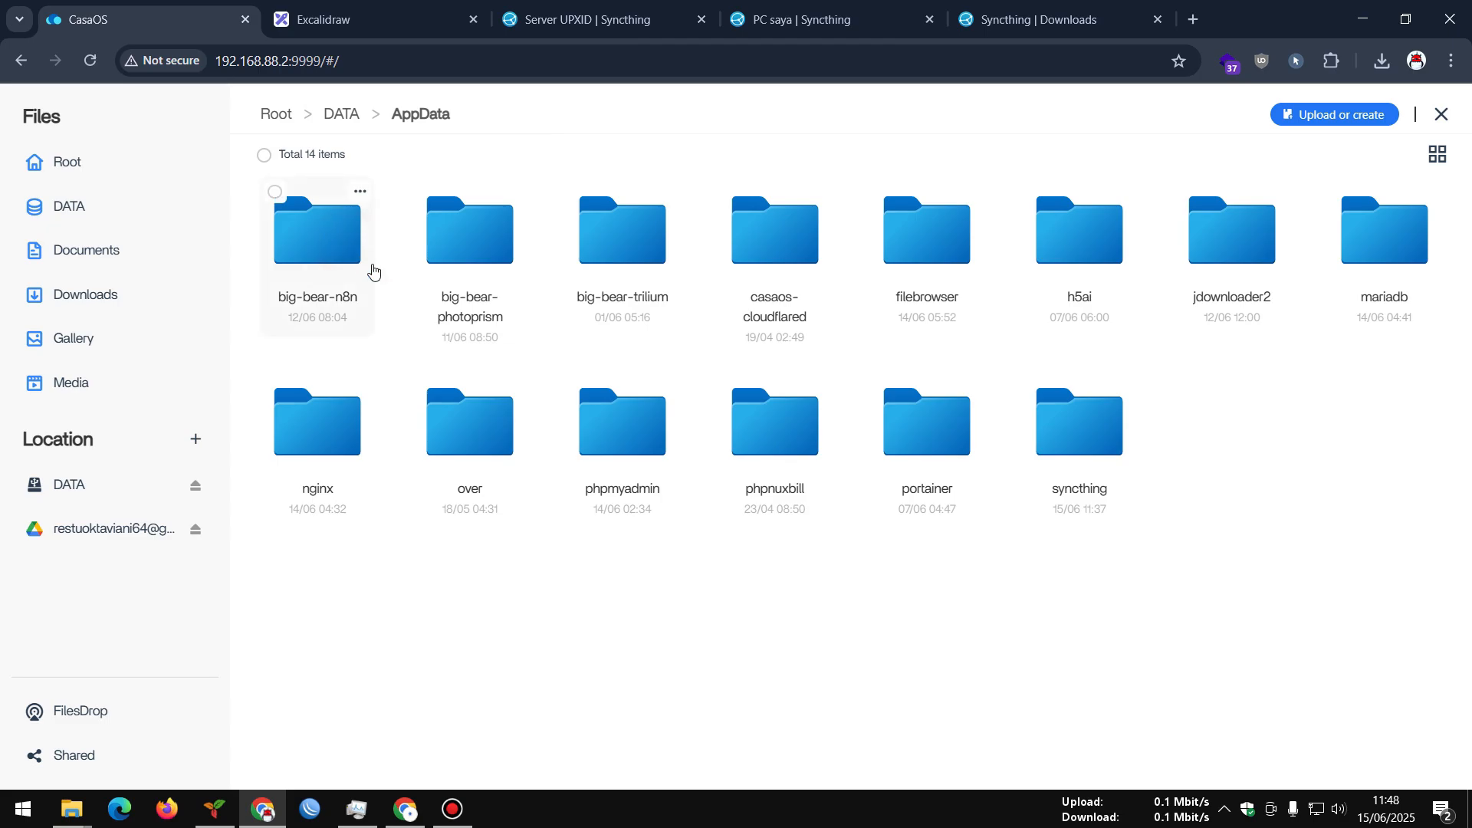
pyautogui.click(1083, 481)
pyautogui.click(350, 282)
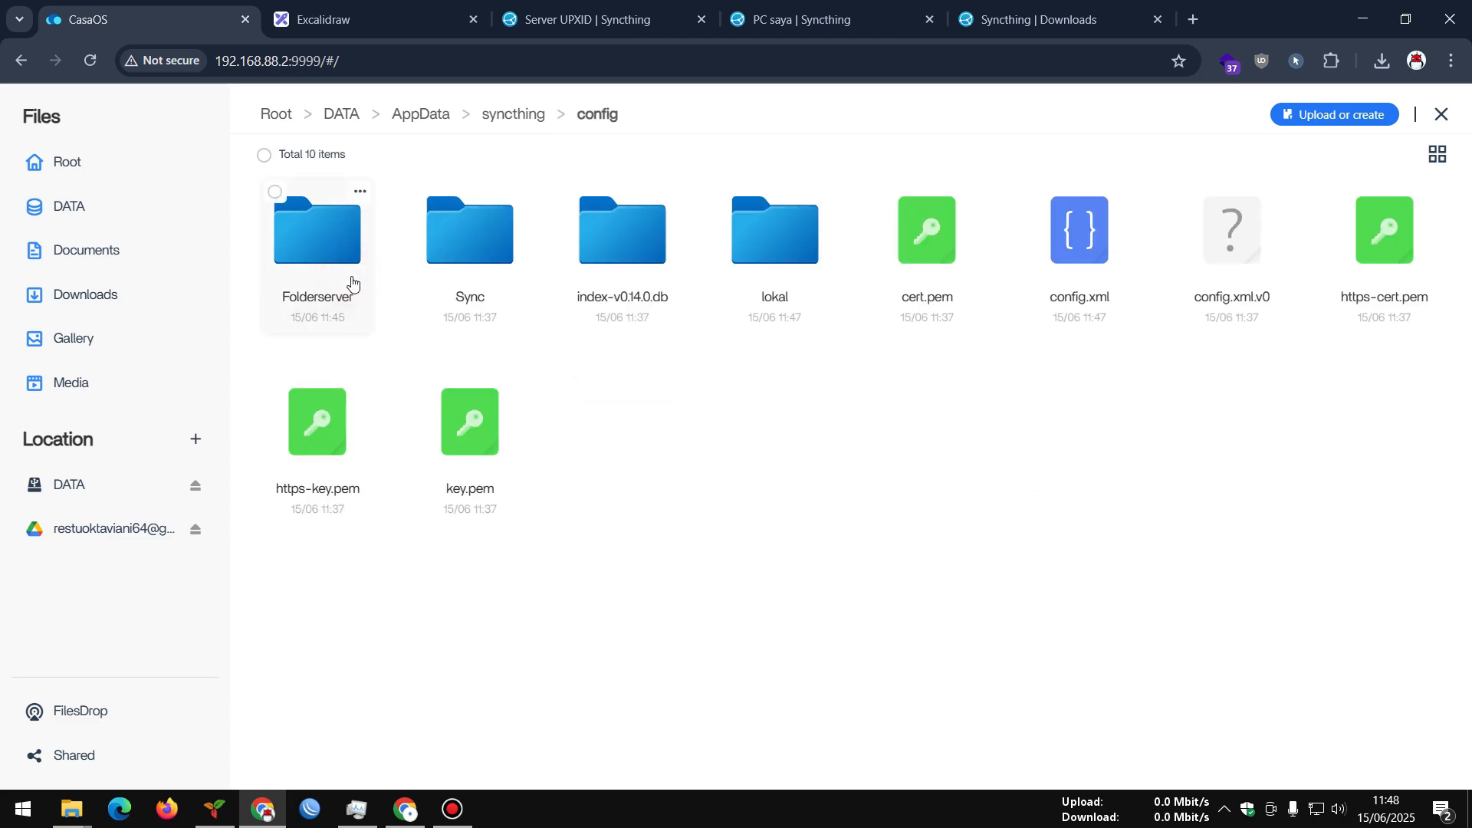
pyautogui.click(756, 265)
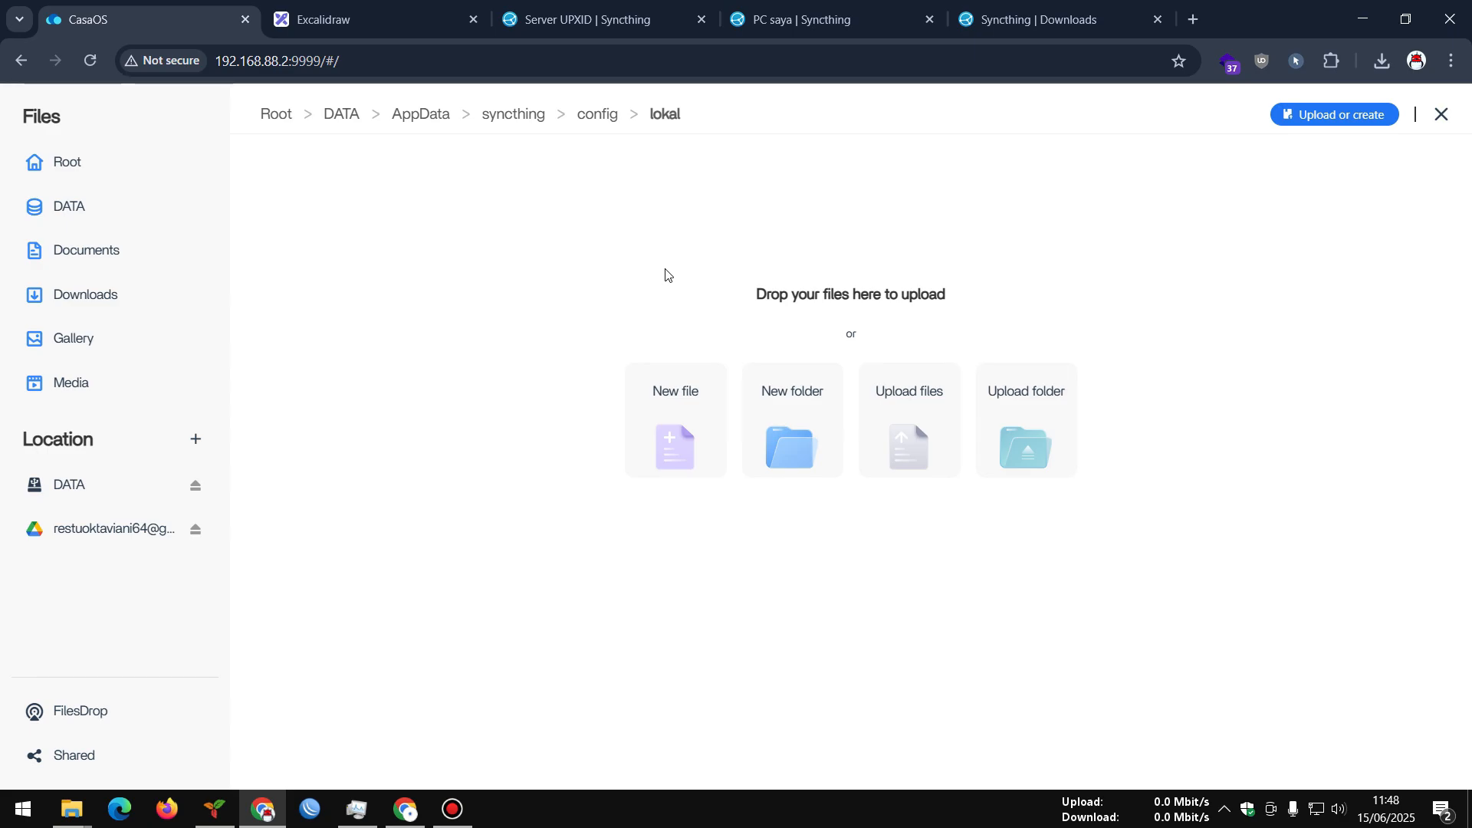
# Position the D:\Test Explorer window beside the server's lokal folder and close the Sordum App
pyautogui.moveTo(71, 809)
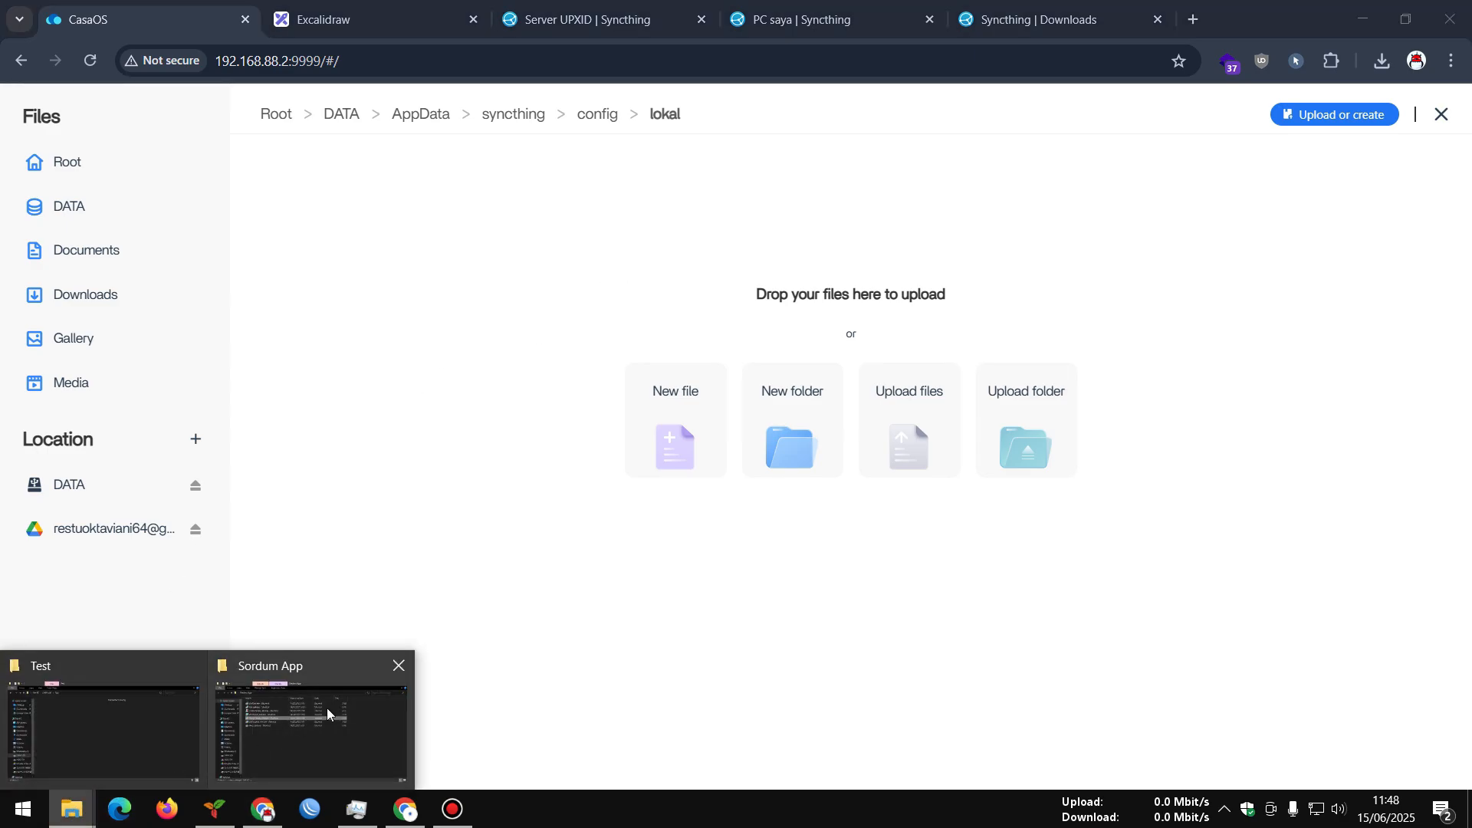
pyautogui.moveTo(224, 715)
pyautogui.click(127, 708)
pyautogui.moveTo(782, 19); pyautogui.dragTo(745, 197)
pyautogui.click(821, 6)
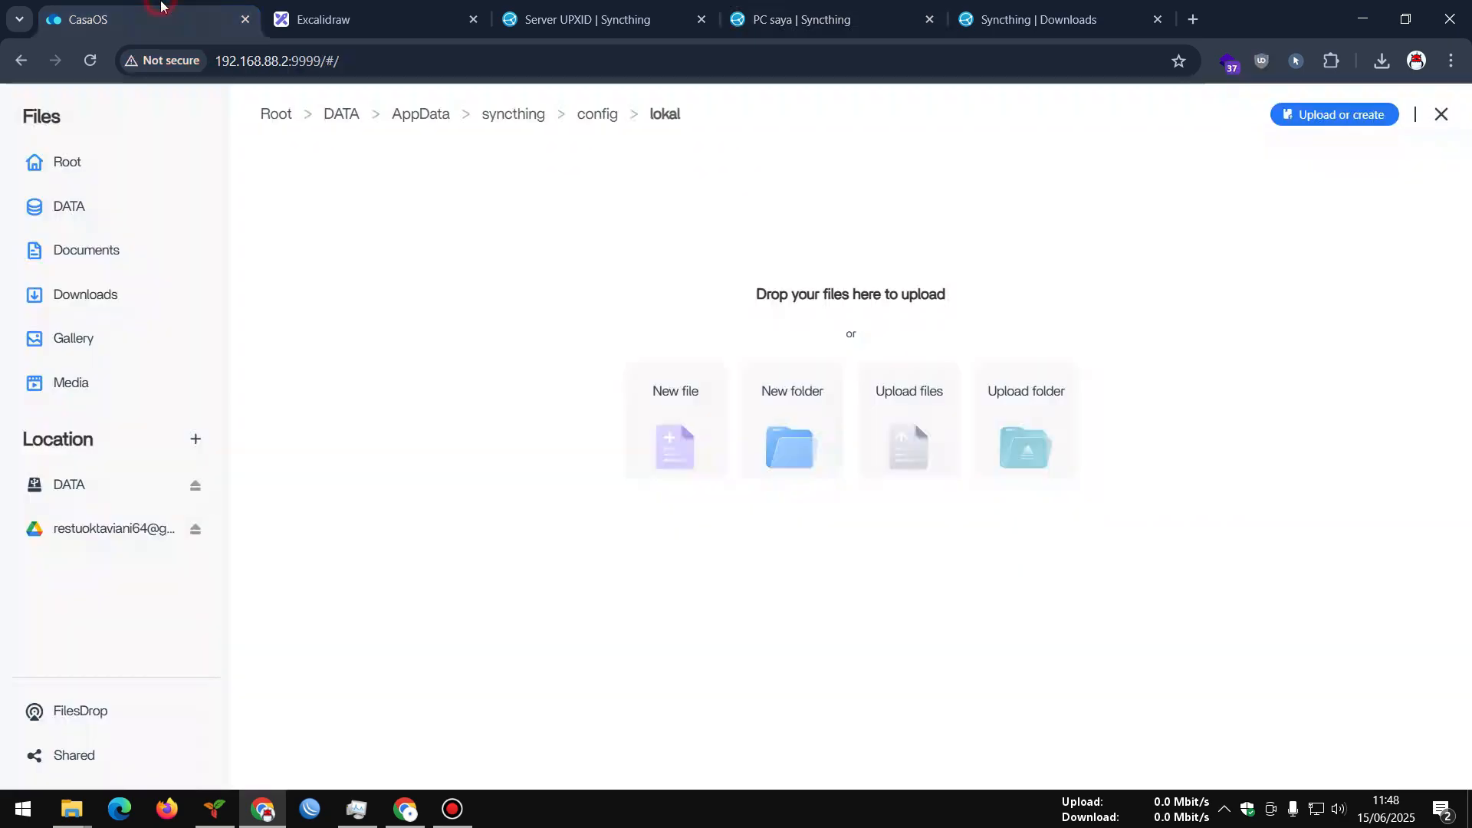
pyautogui.click(164, 7)
pyautogui.moveTo(71, 809)
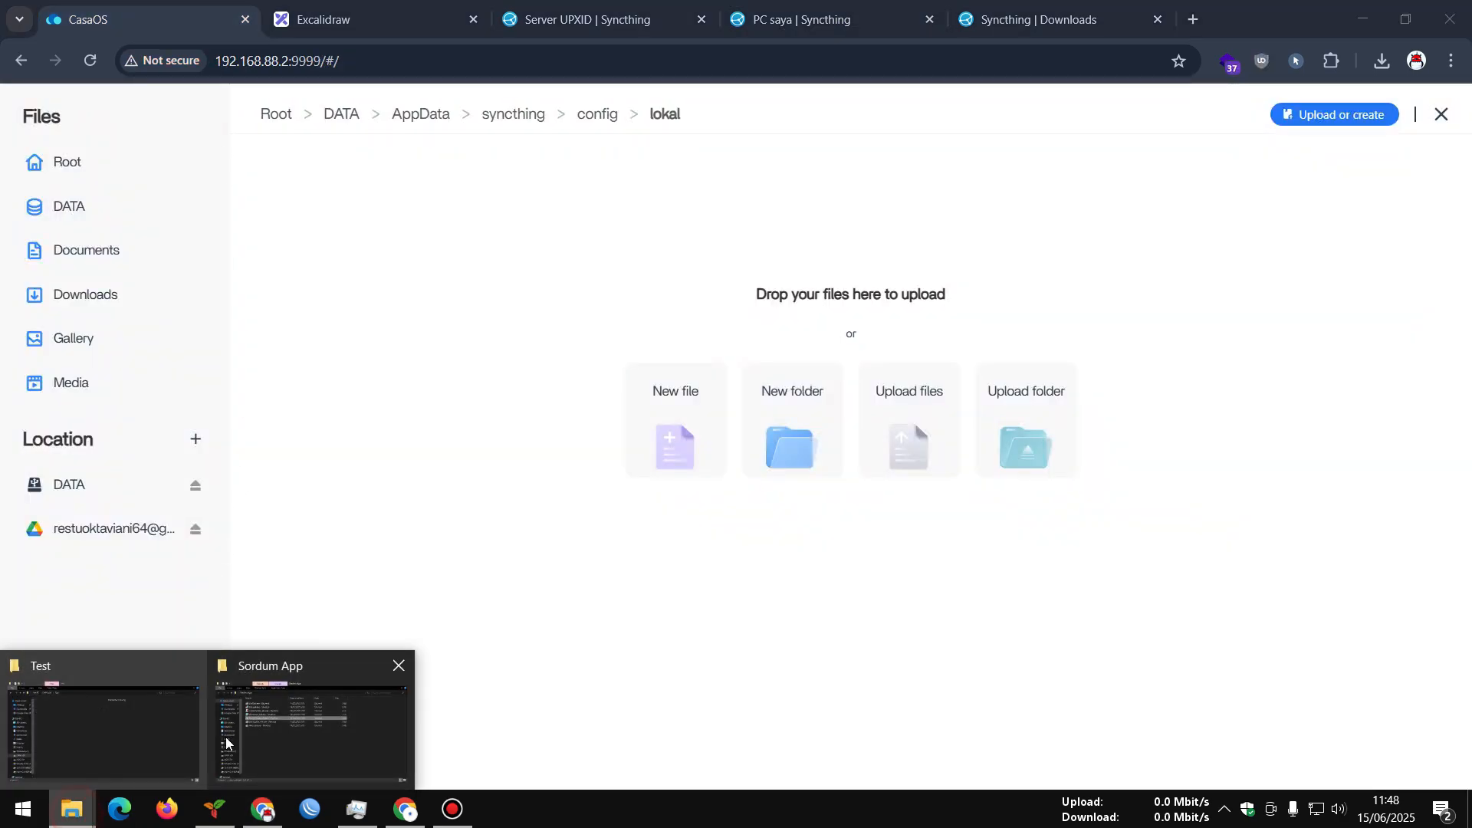
pyautogui.click(328, 727)
pyautogui.click(1442, 15)
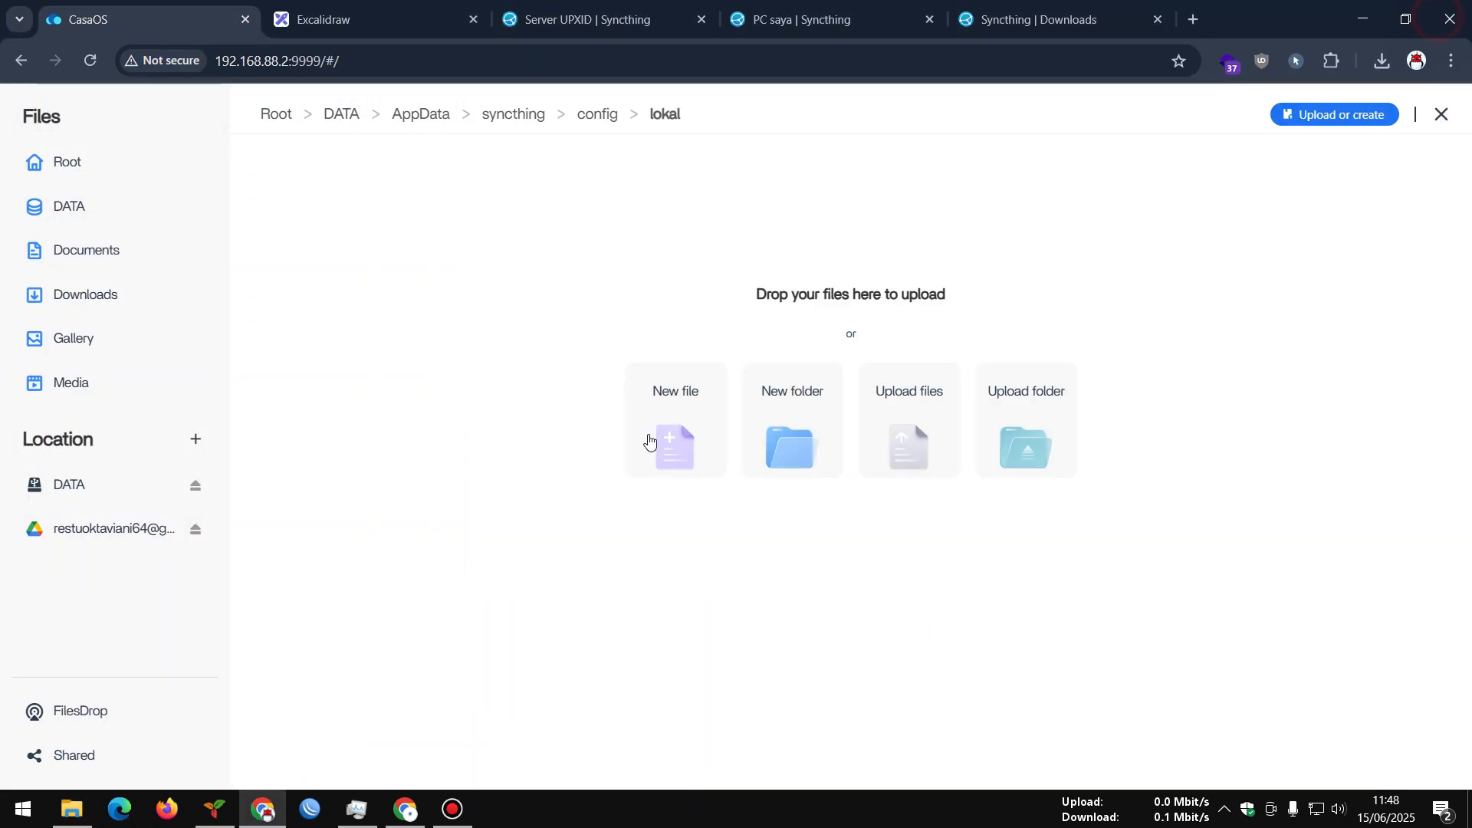
pyautogui.click(72, 809)
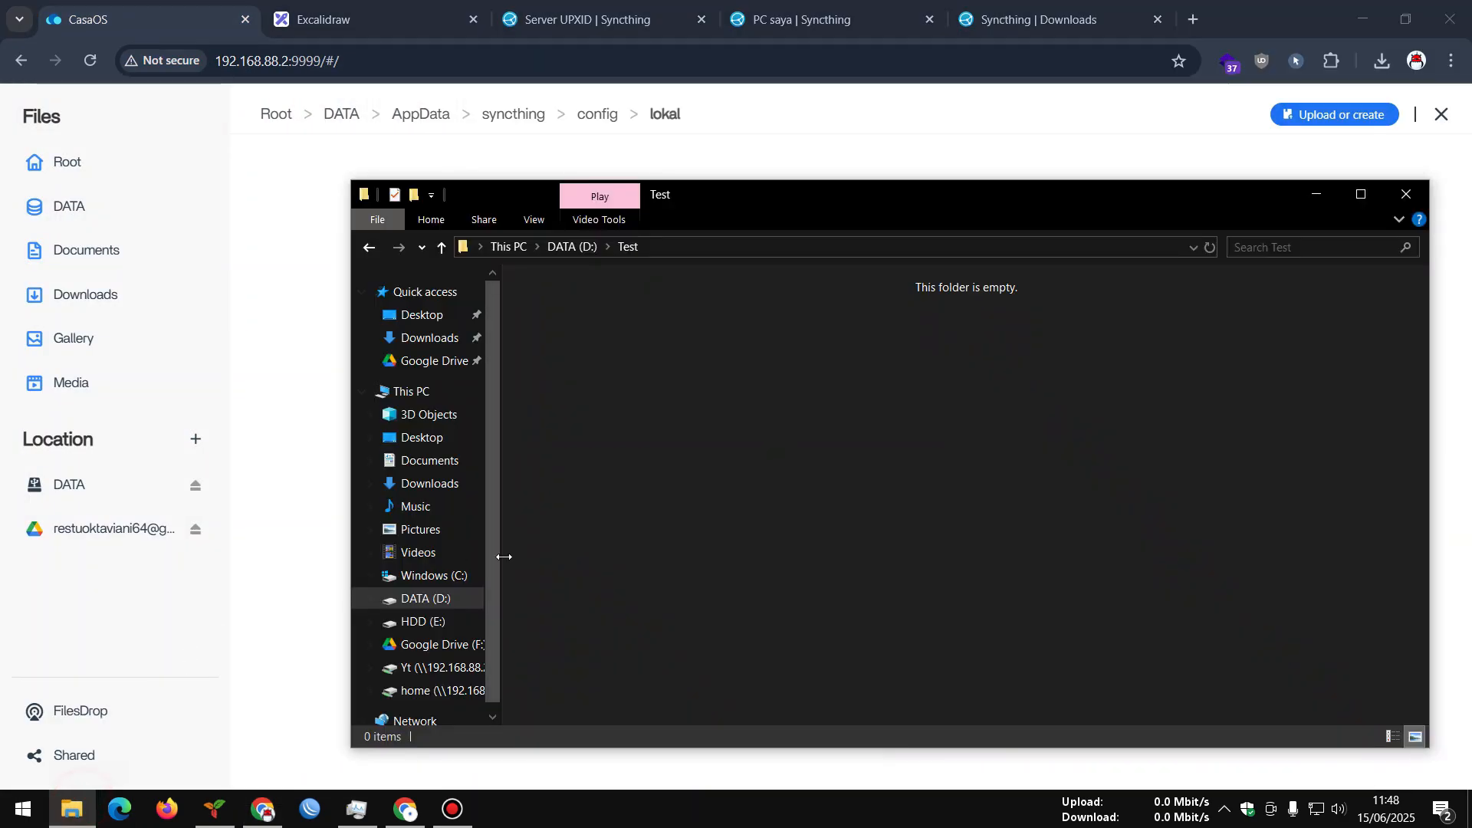
# Copy unboxing laptop.mp4 from E:\YT Konten, using Details view to find it
pyautogui.click(421, 621)
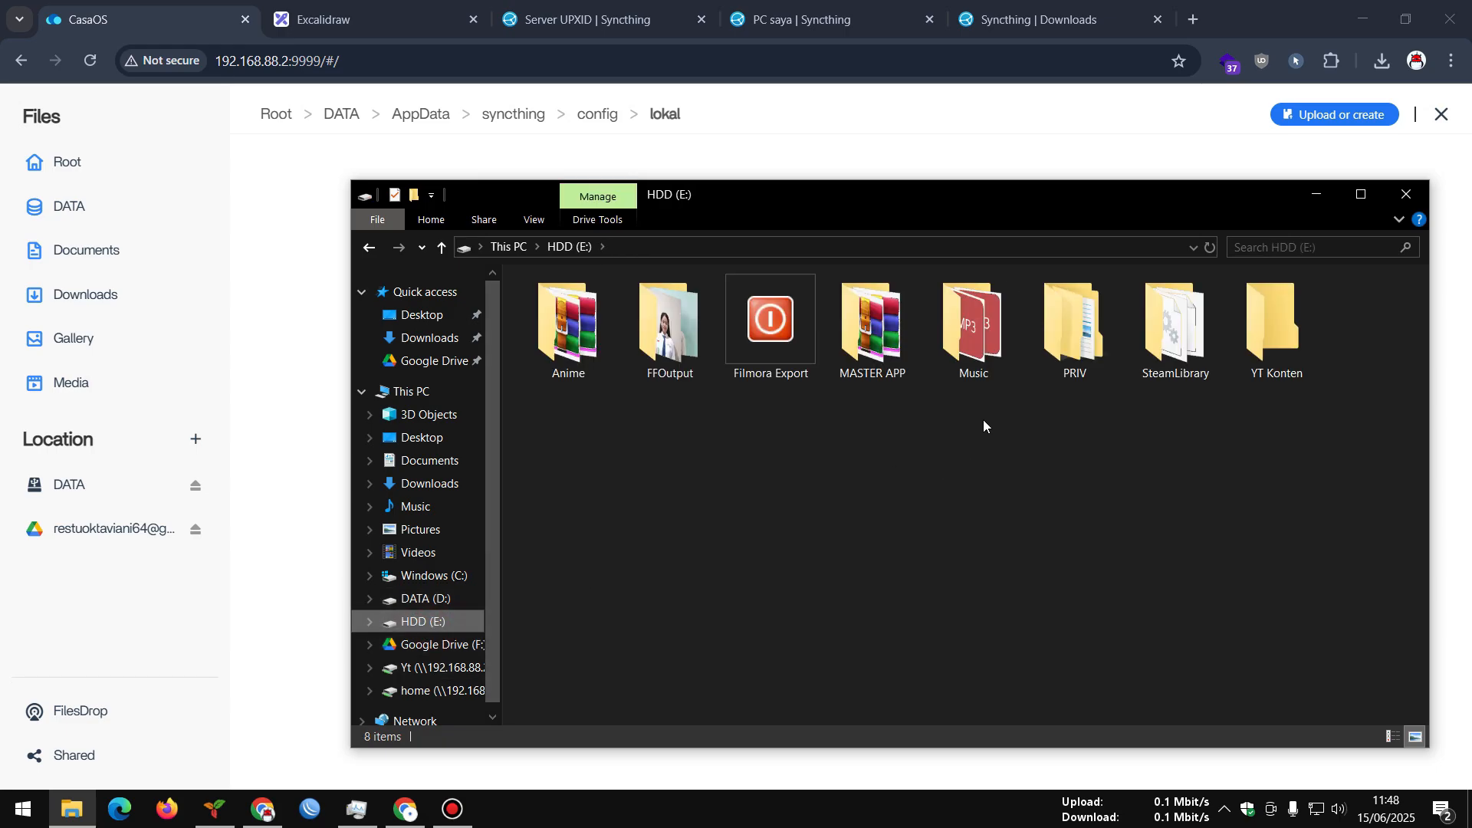
pyautogui.doubleClick(1275, 325)
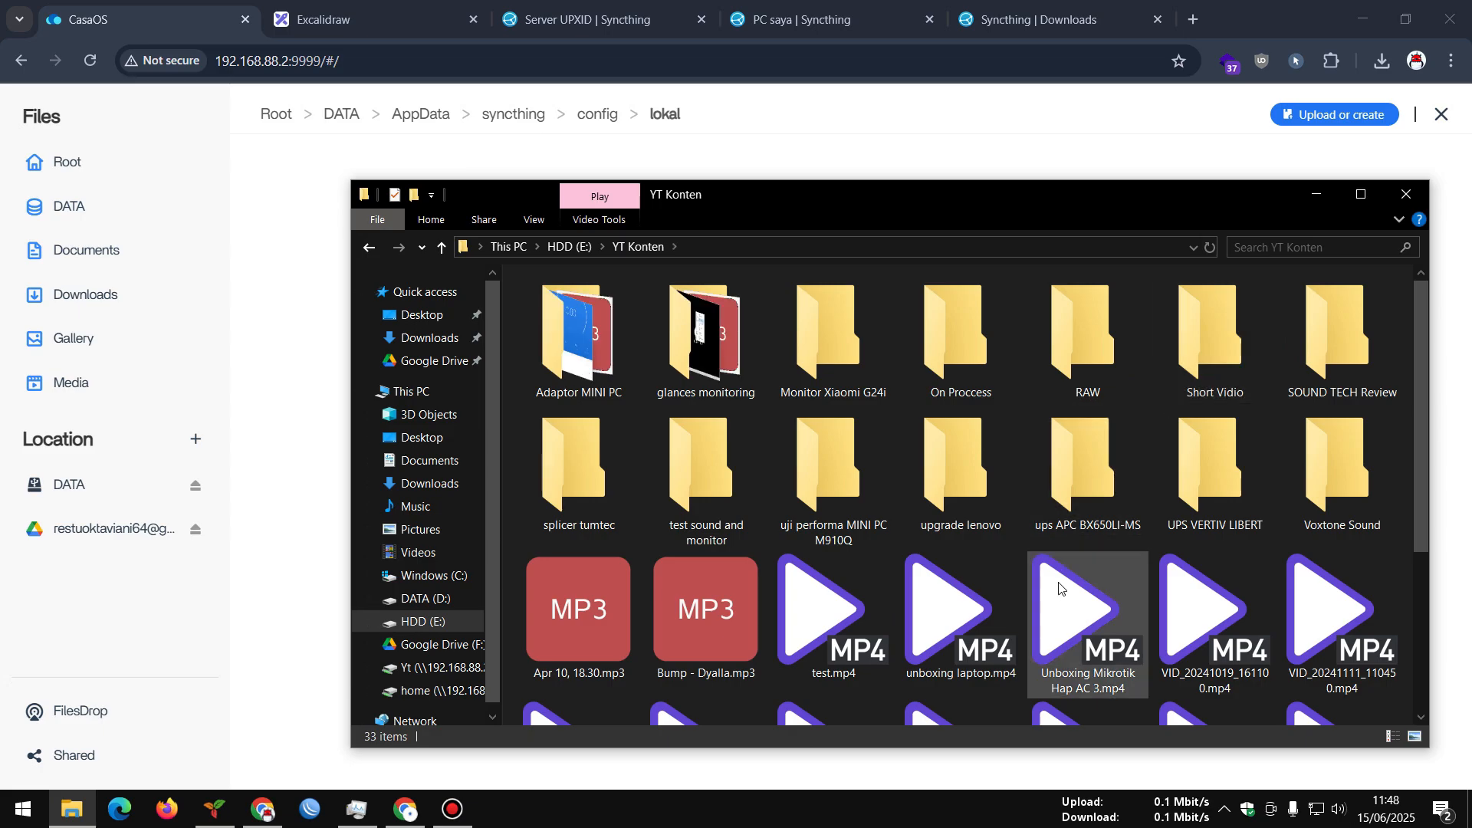
pyautogui.scroll(-3, 1073, 605)
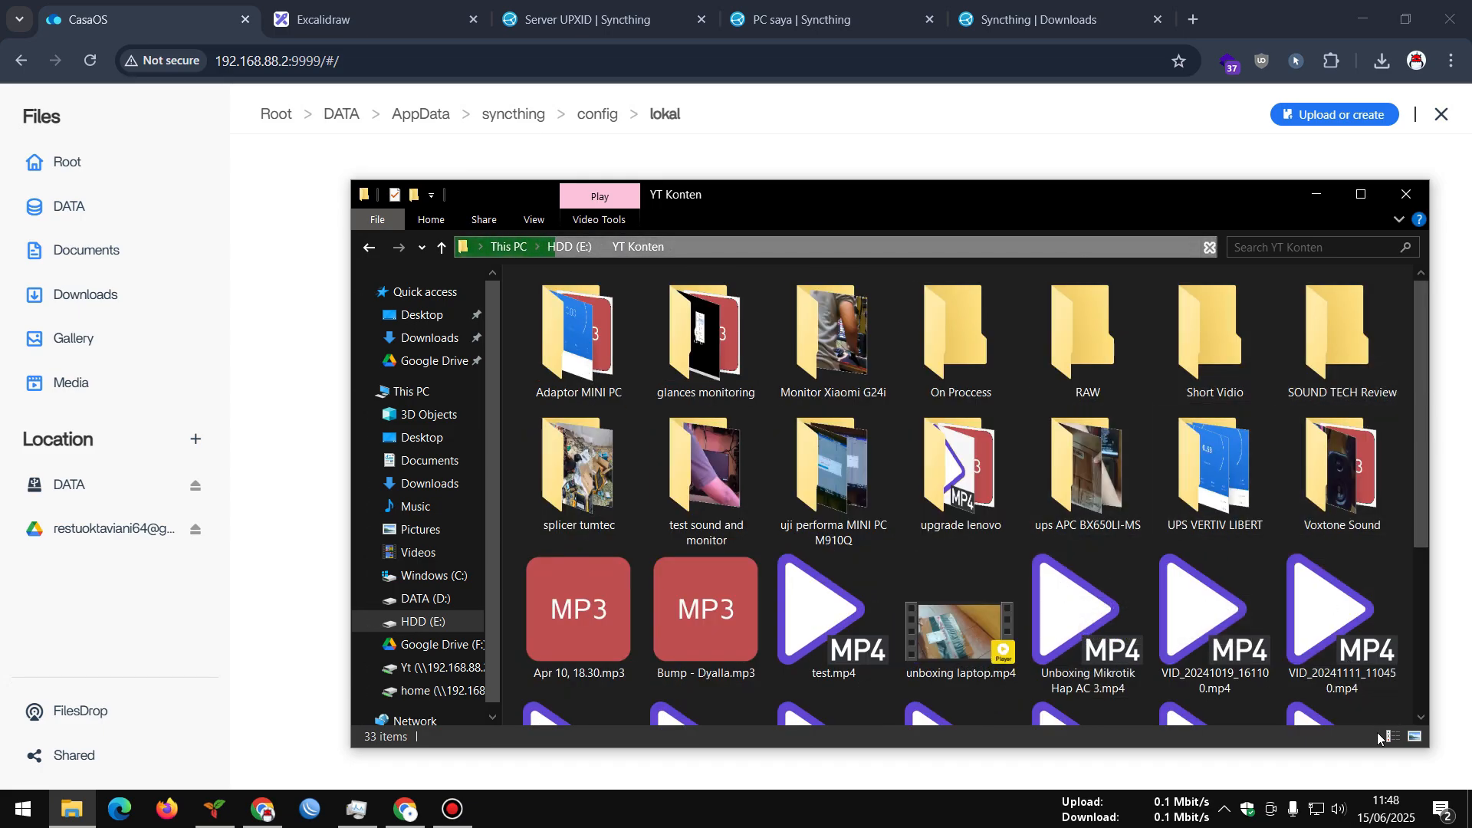
pyautogui.click(1387, 736)
pyautogui.scroll(-3, 930, 512)
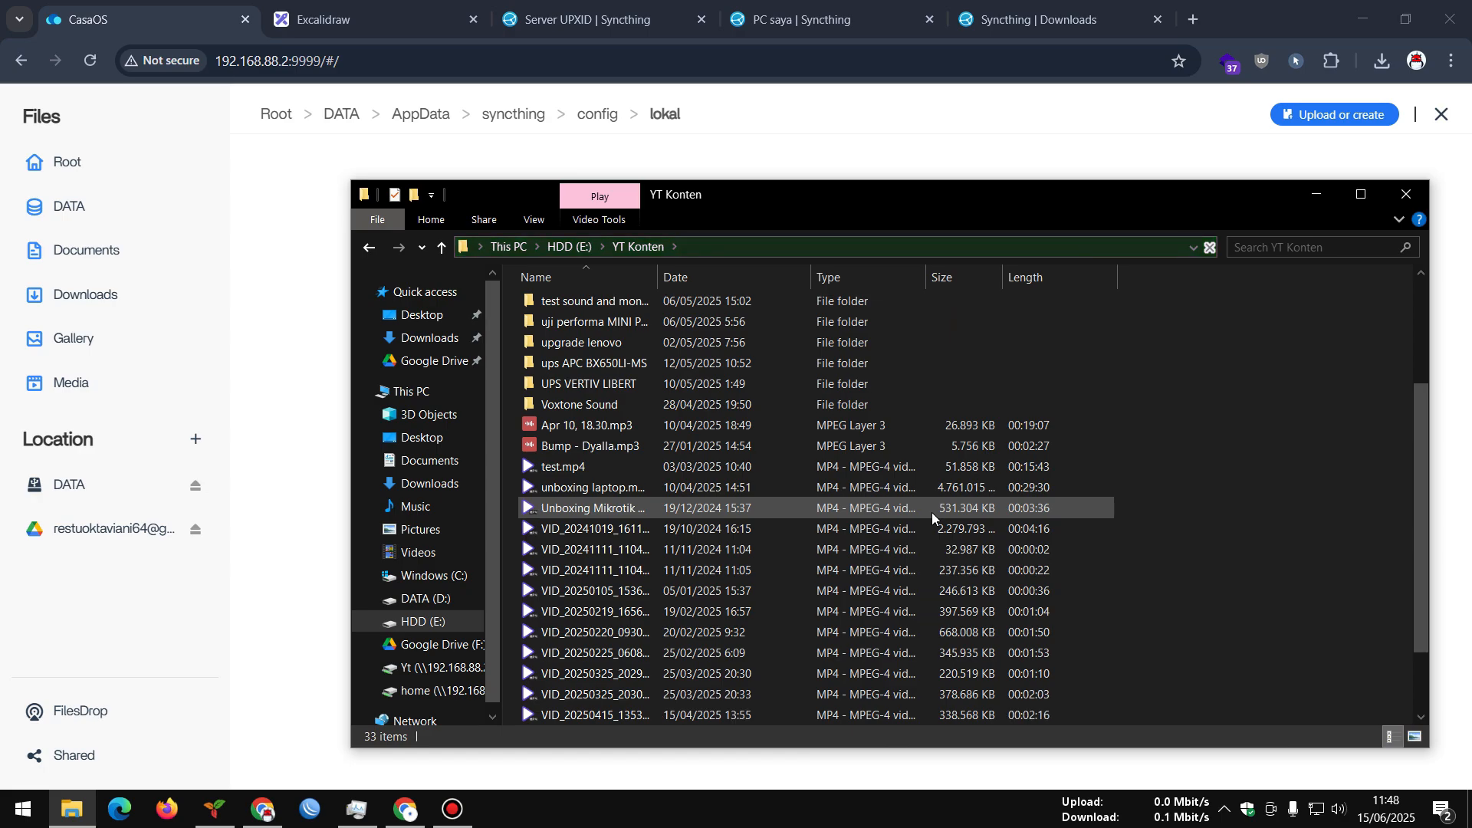
pyautogui.click(926, 488)
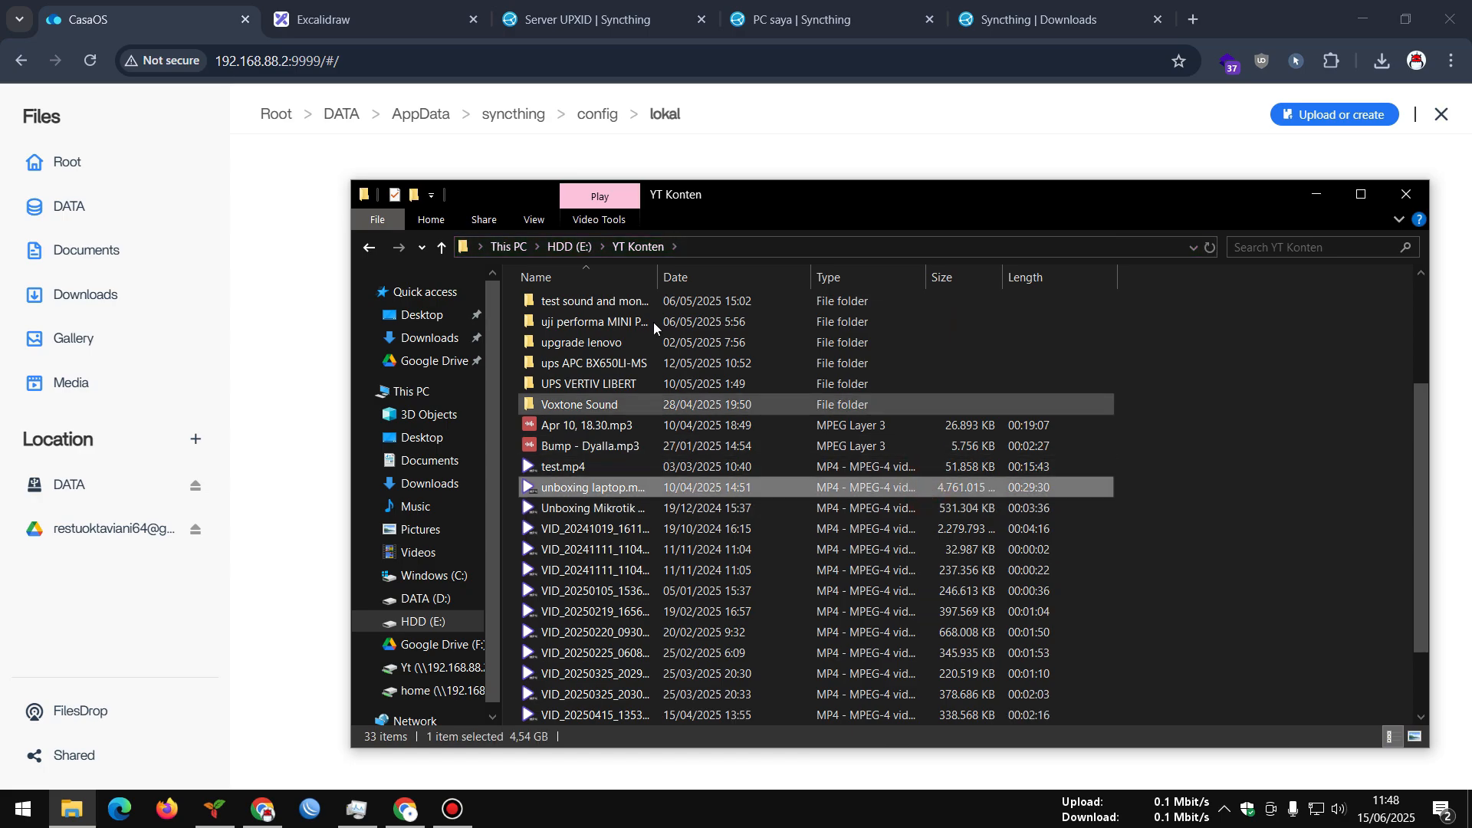
pyautogui.doubleClick(660, 279)
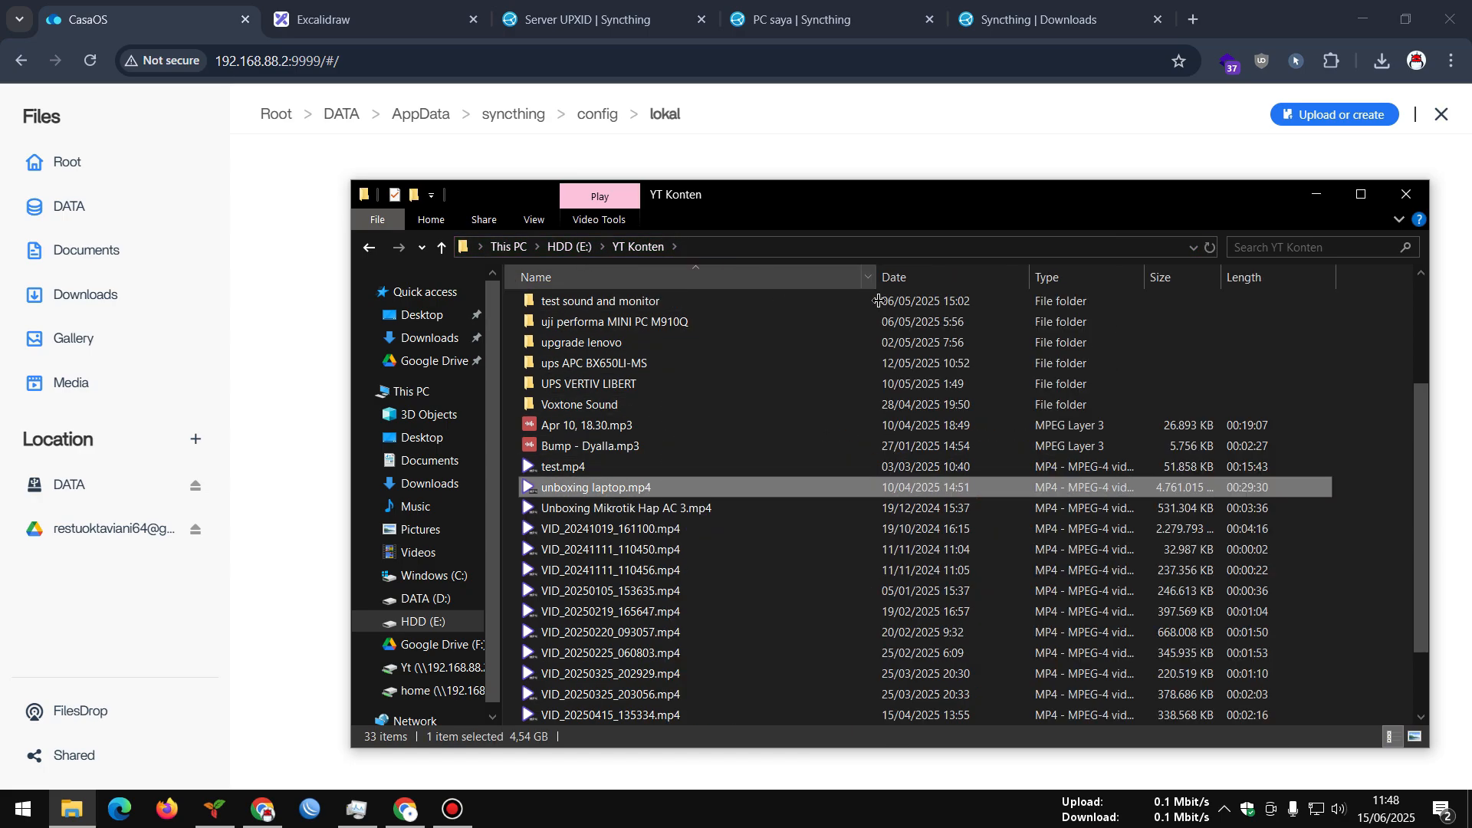
pyautogui.rightClick(782, 487)
pyautogui.click(822, 674)
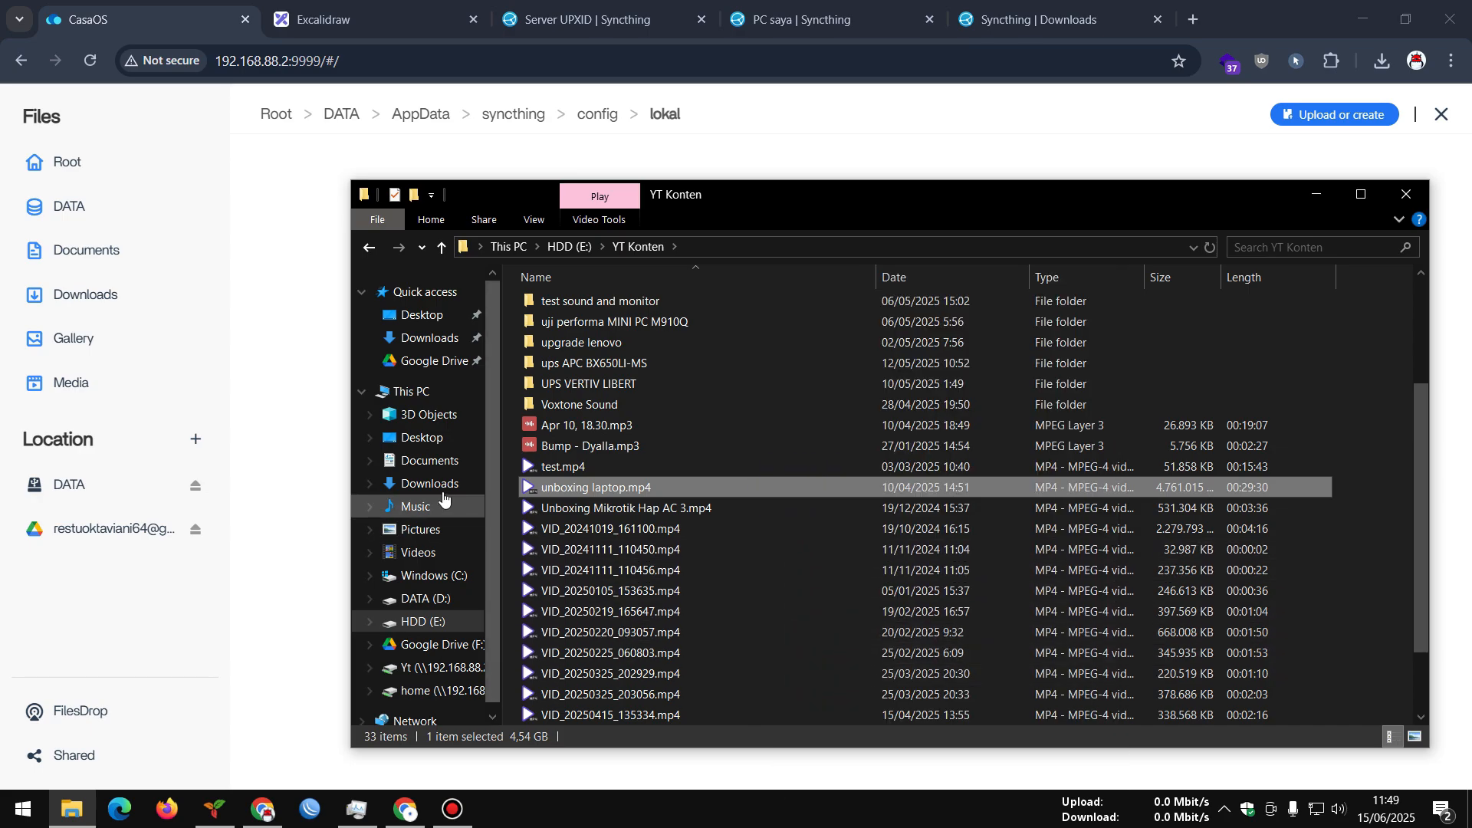
# Paste the copied video into the Test folder on D:
pyautogui.click(425, 598)
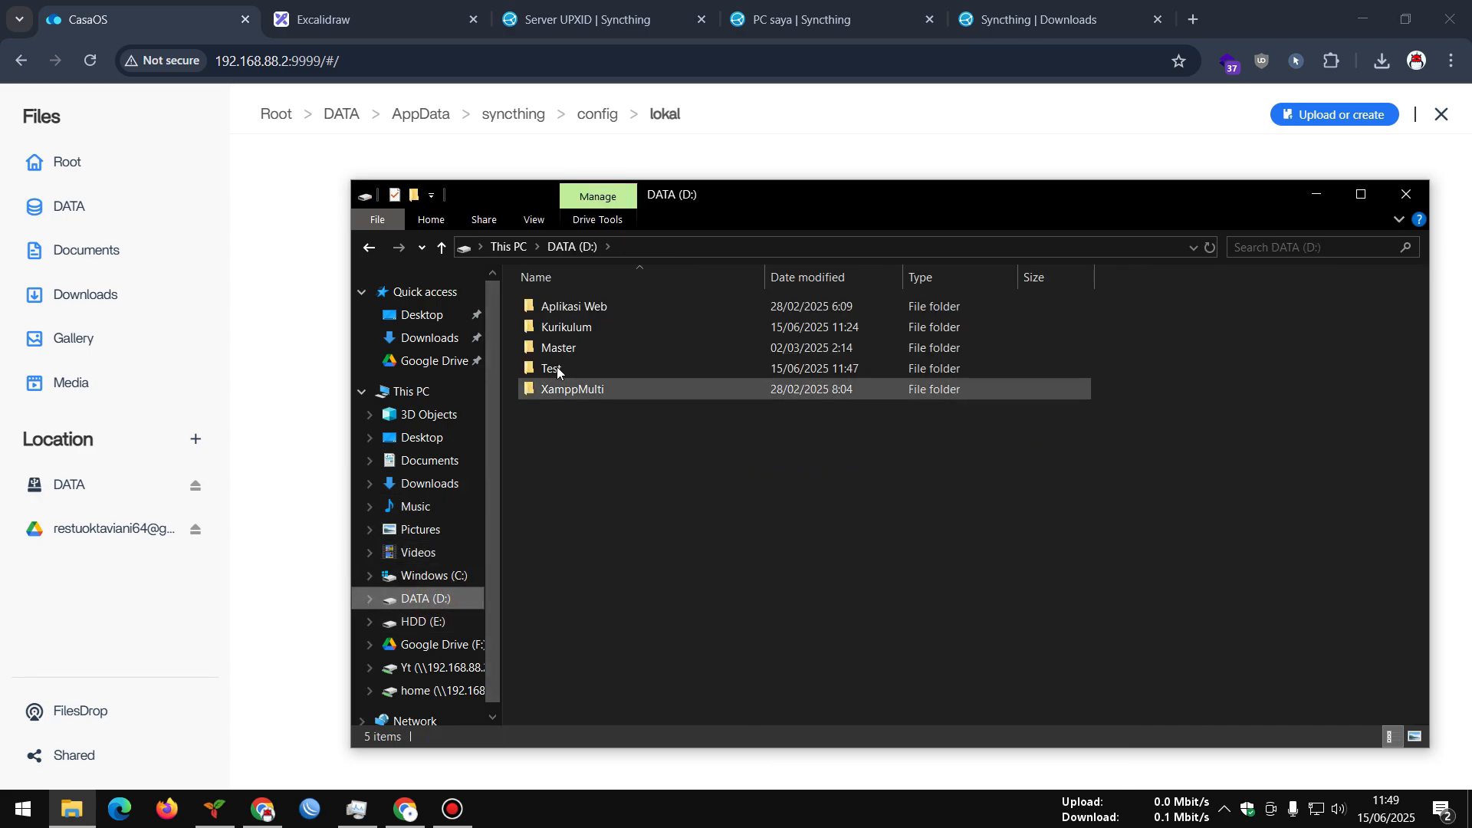
pyautogui.doubleClick(557, 367)
pyautogui.rightClick(578, 312)
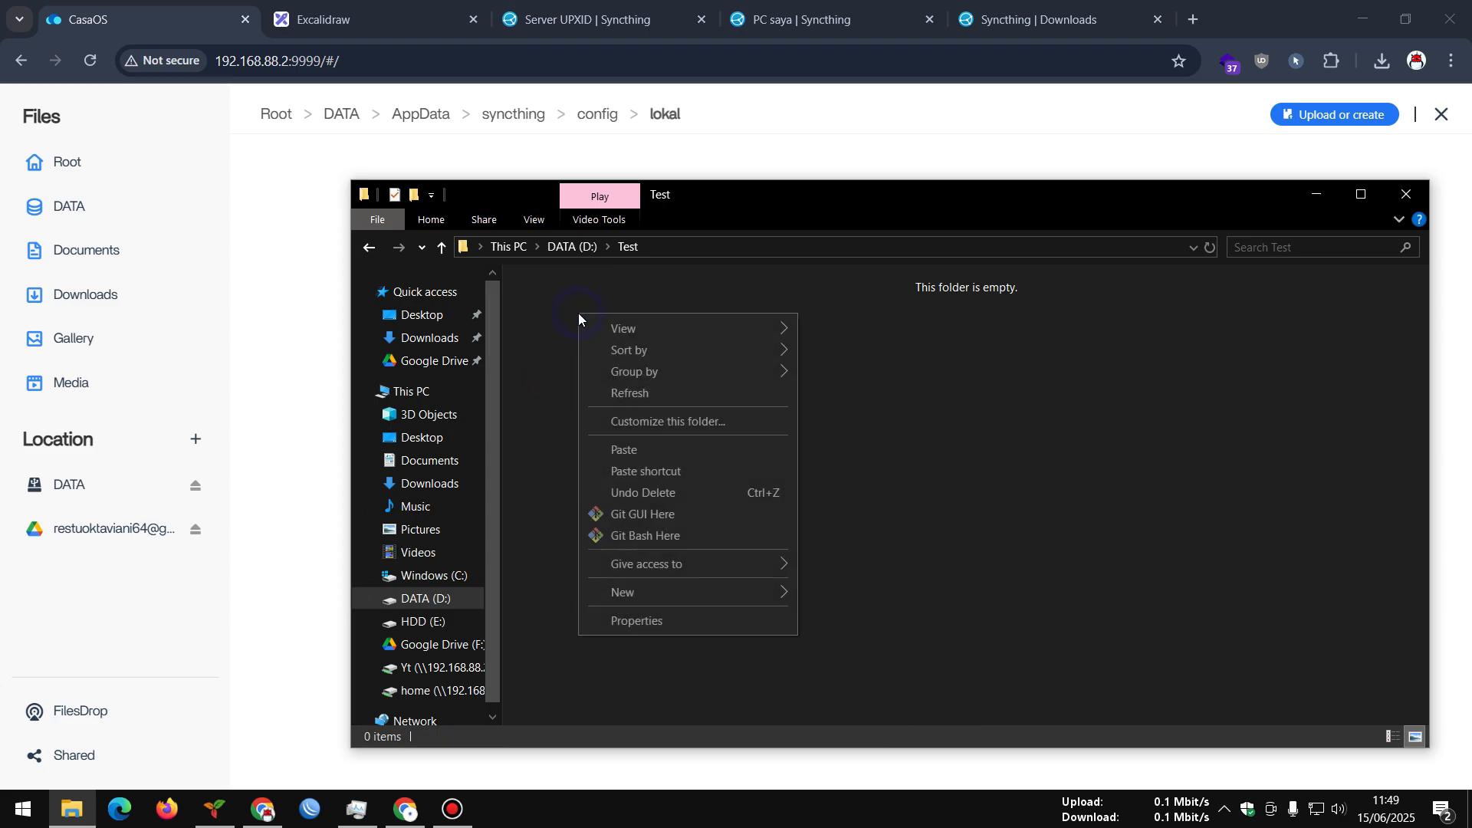
pyautogui.click(624, 450)
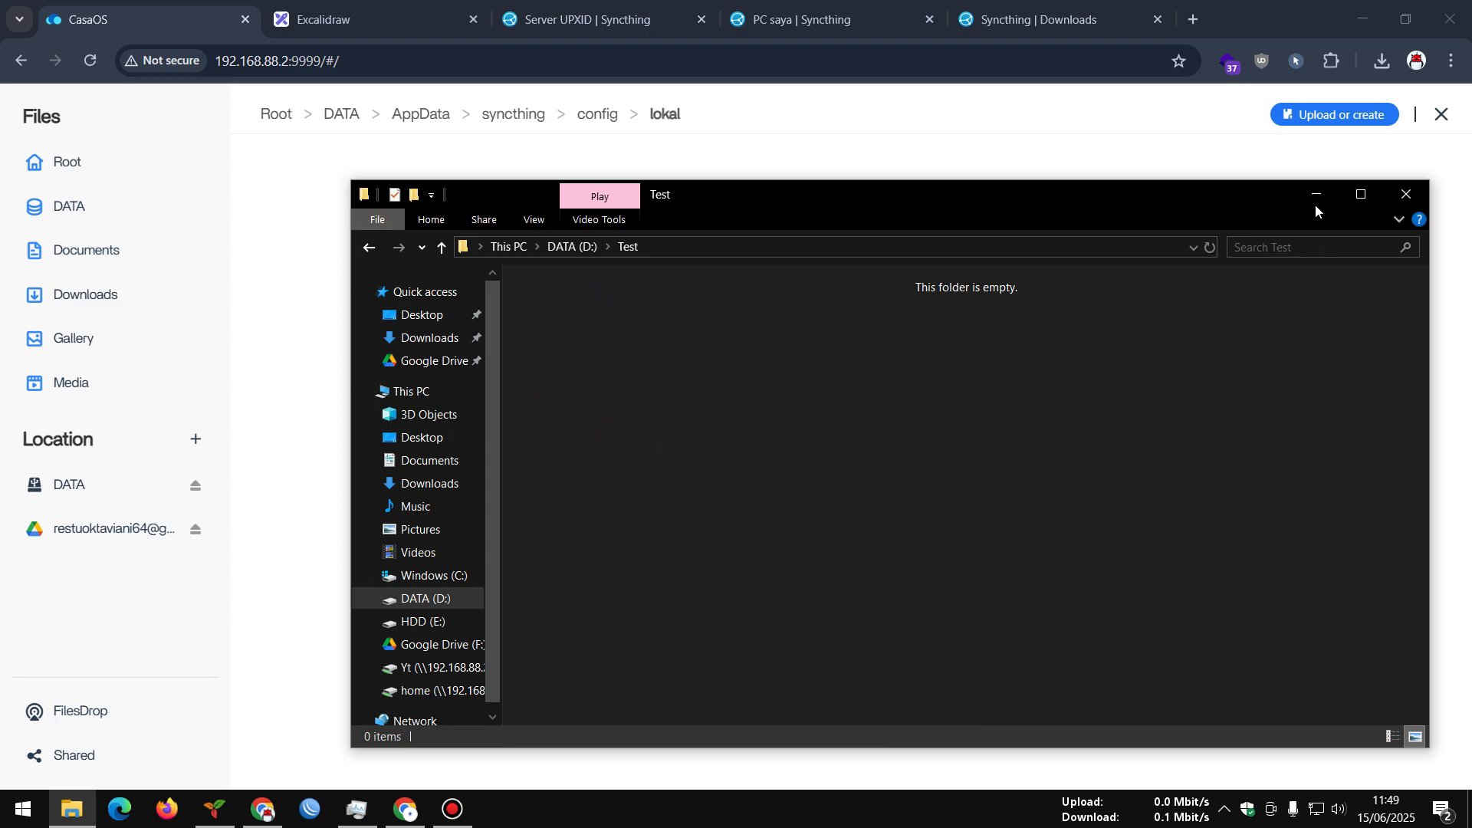
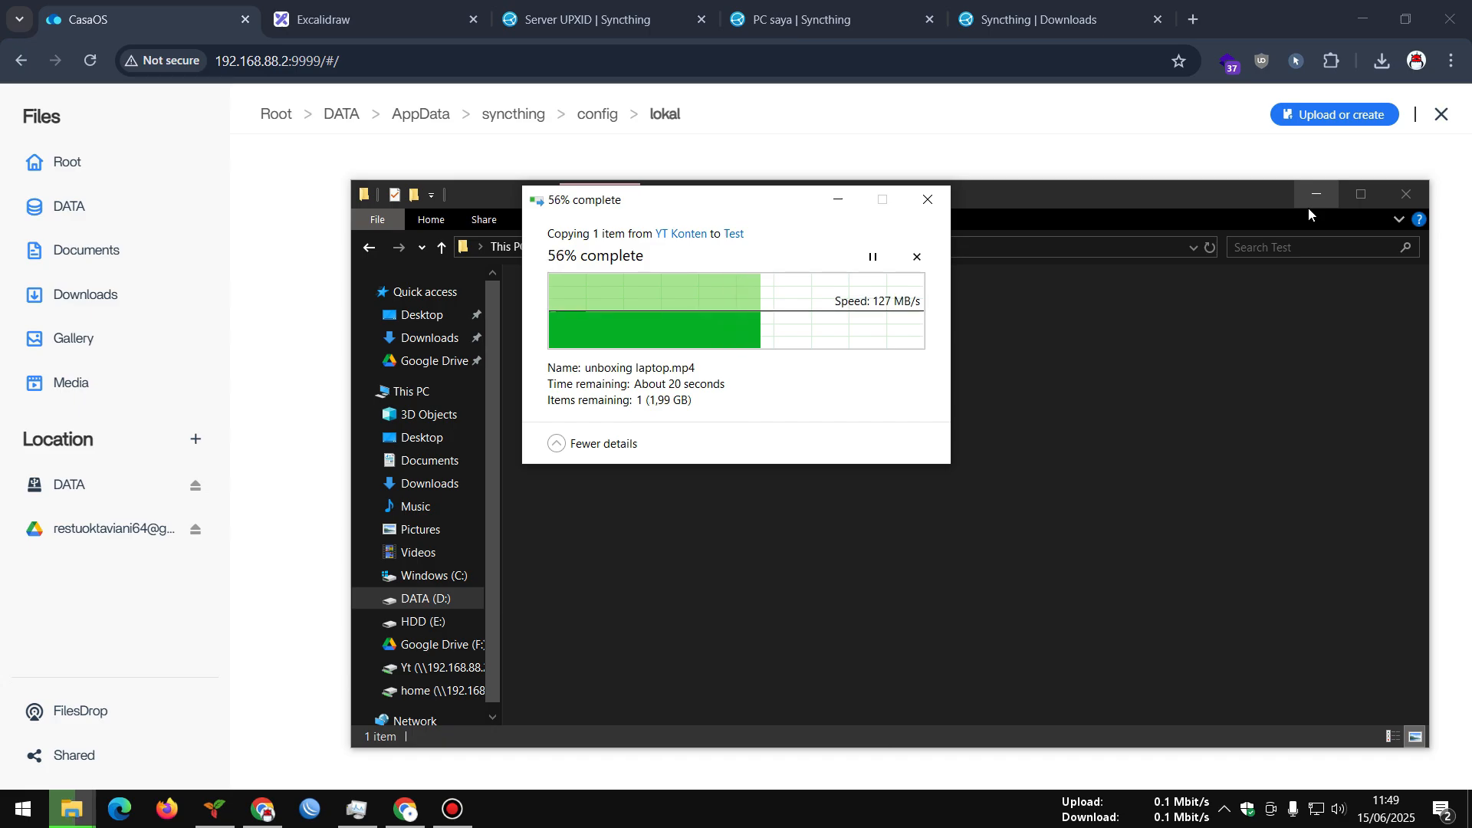
# While the copy runs, expand the PC remote device's details on the server's Syncthing dashboard
pyautogui.click(1232, 9)
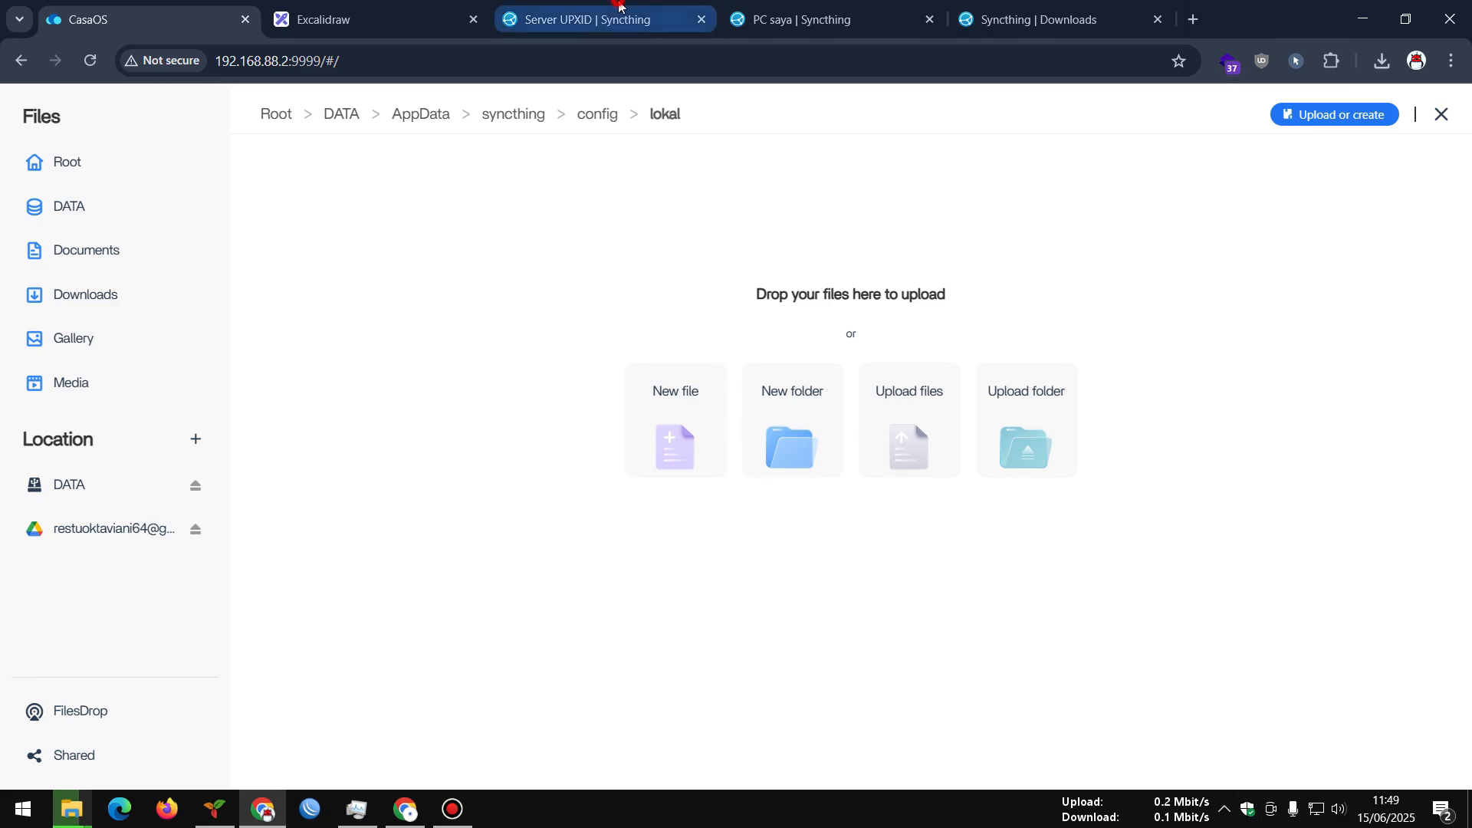
pyautogui.click(620, 19)
pyautogui.click(1006, 592)
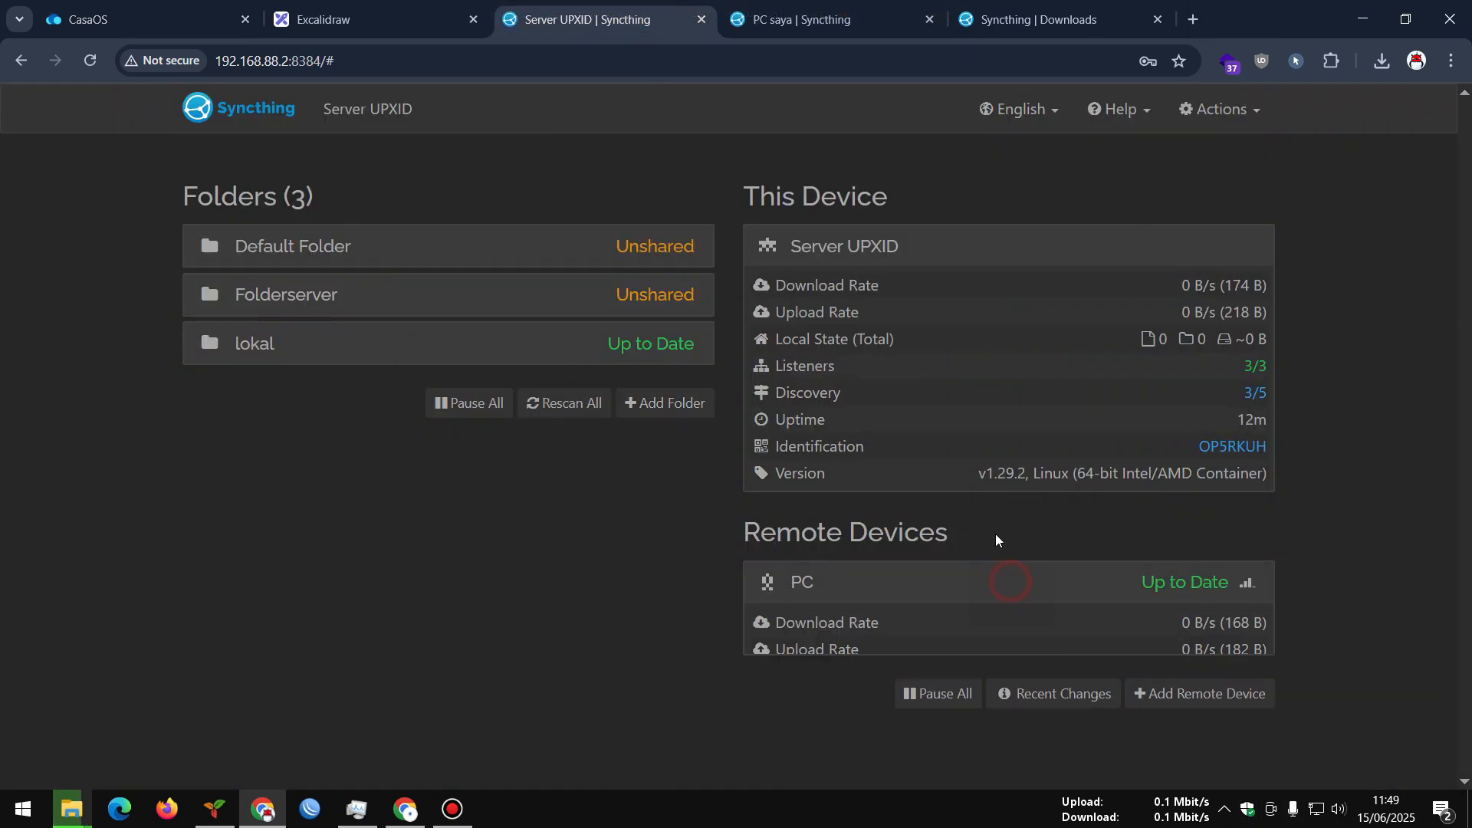
pyautogui.scroll(-3, 946, 458)
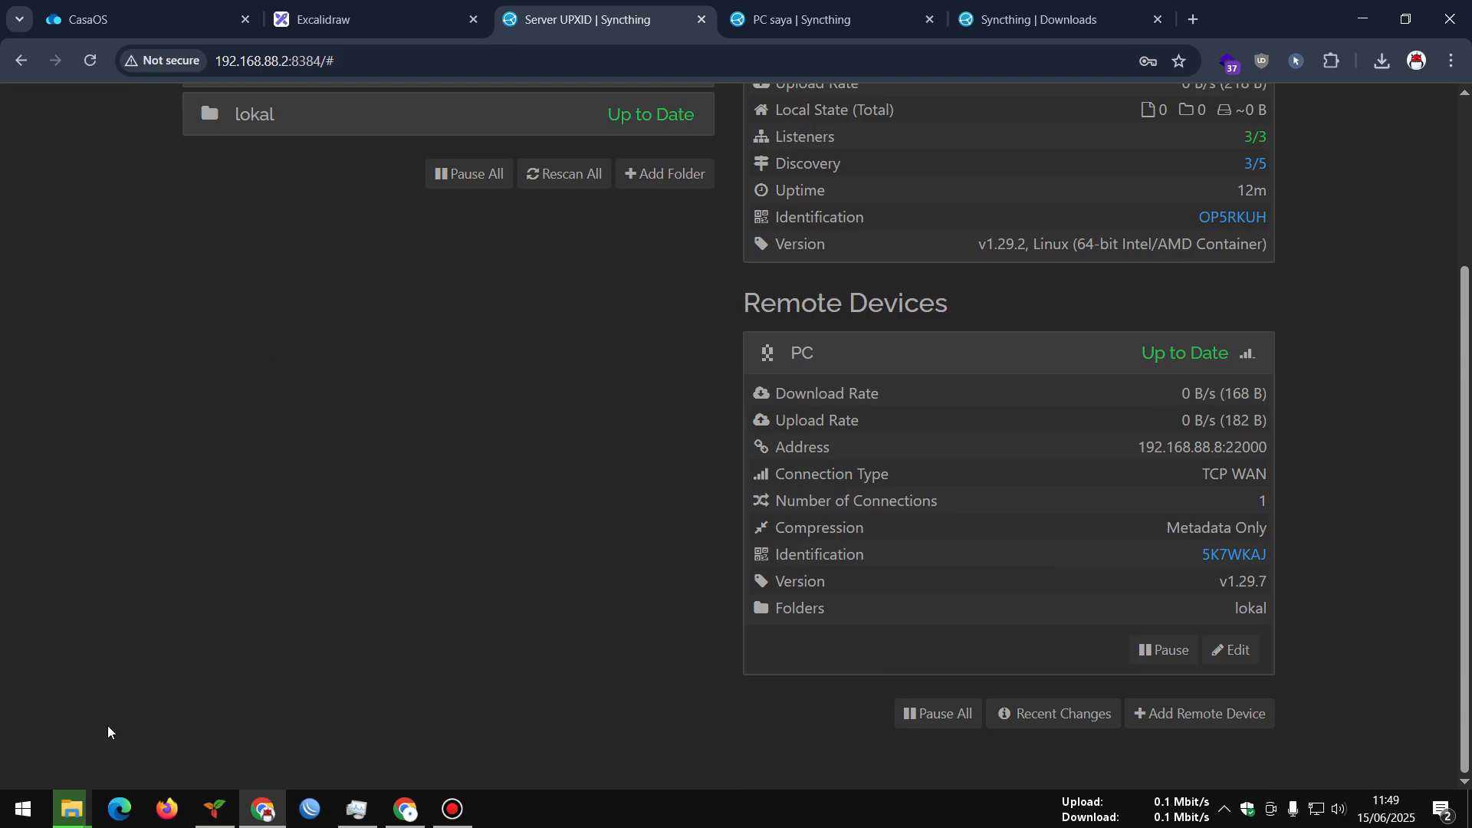
# Drag the copy progress window aside and return to the server's Syncthing dashboard
pyautogui.click(71, 808)
pyautogui.click(305, 711)
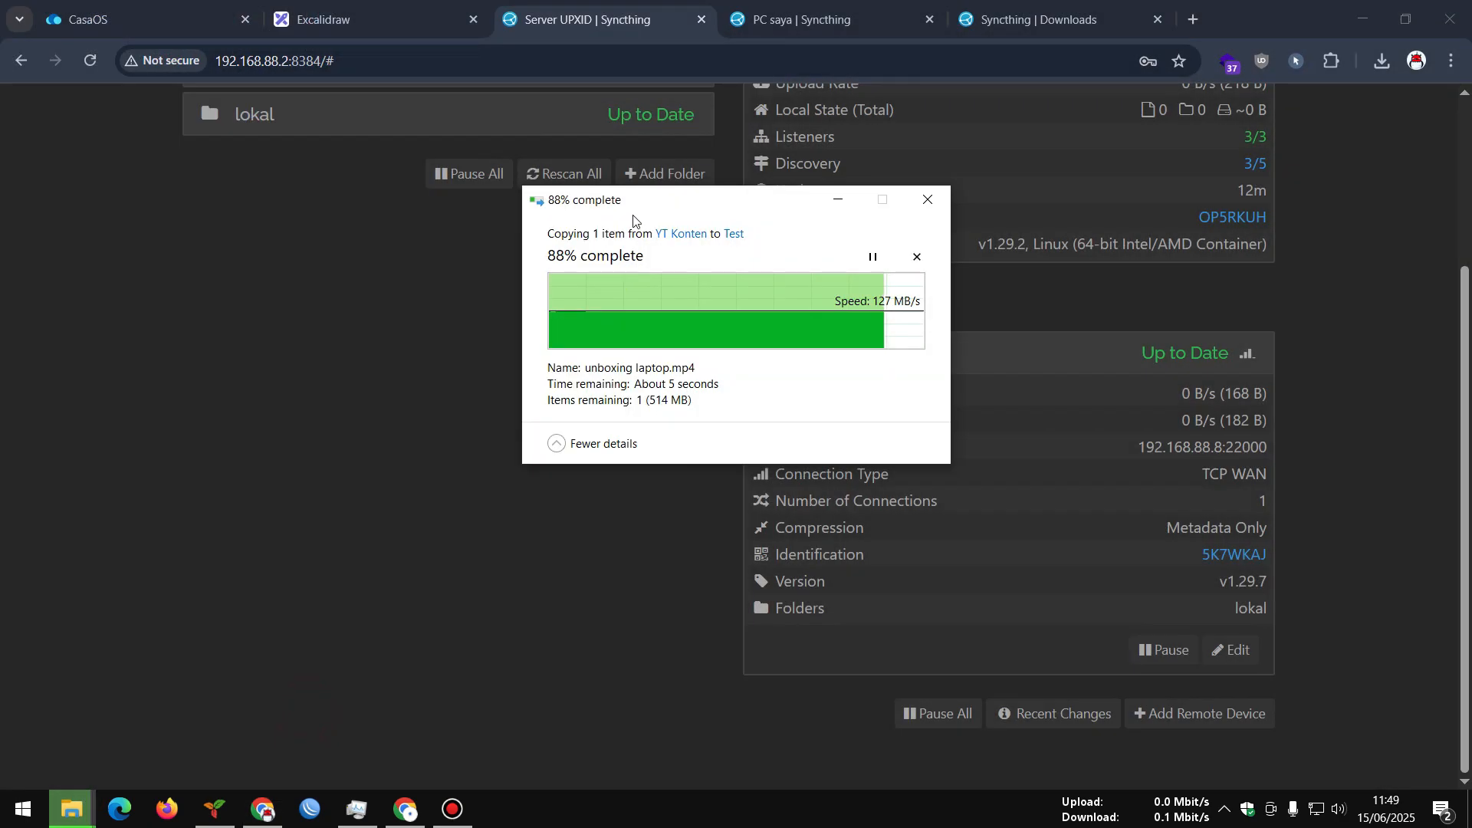
pyautogui.moveTo(633, 217); pyautogui.dragTo(344, 363)
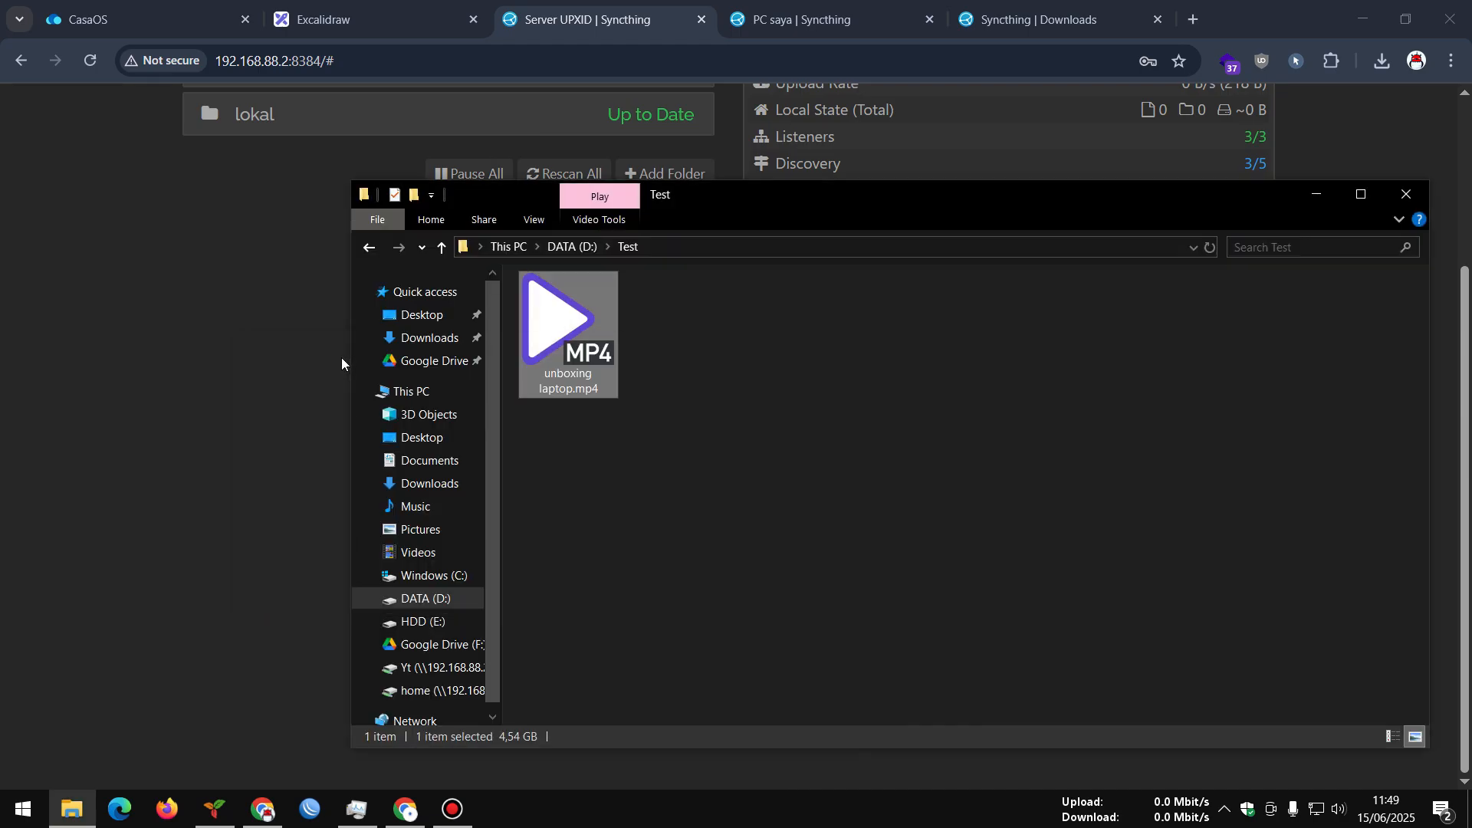
pyautogui.click(293, 361)
pyautogui.scroll(3, 448, 493)
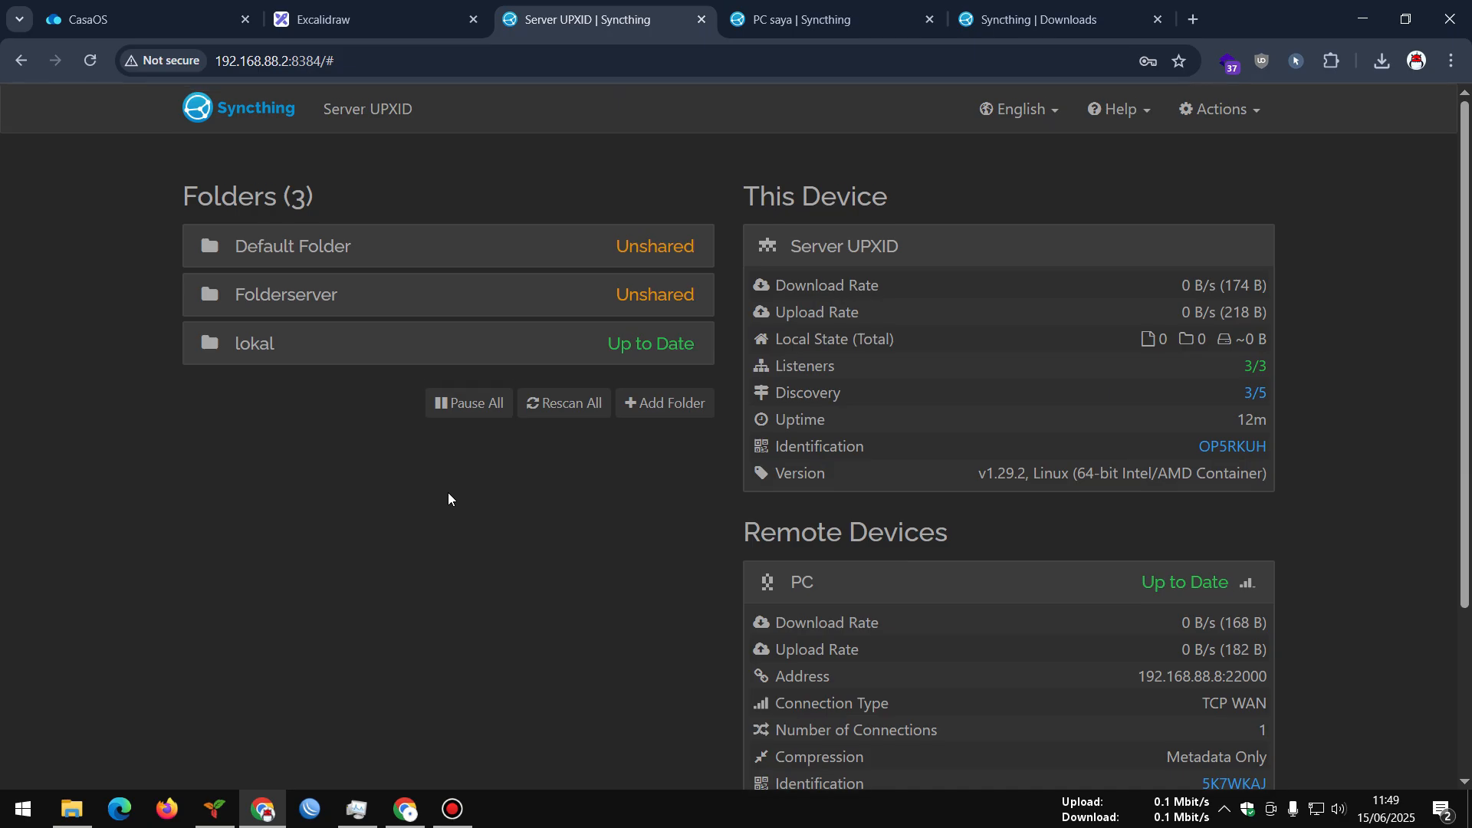
# Reload the server's Syncthing dashboard, then reload the PC saya page so lokal rescans
pyautogui.scroll(-3, 448, 498)
pyautogui.scroll(3, 448, 498)
pyautogui.click(91, 61)
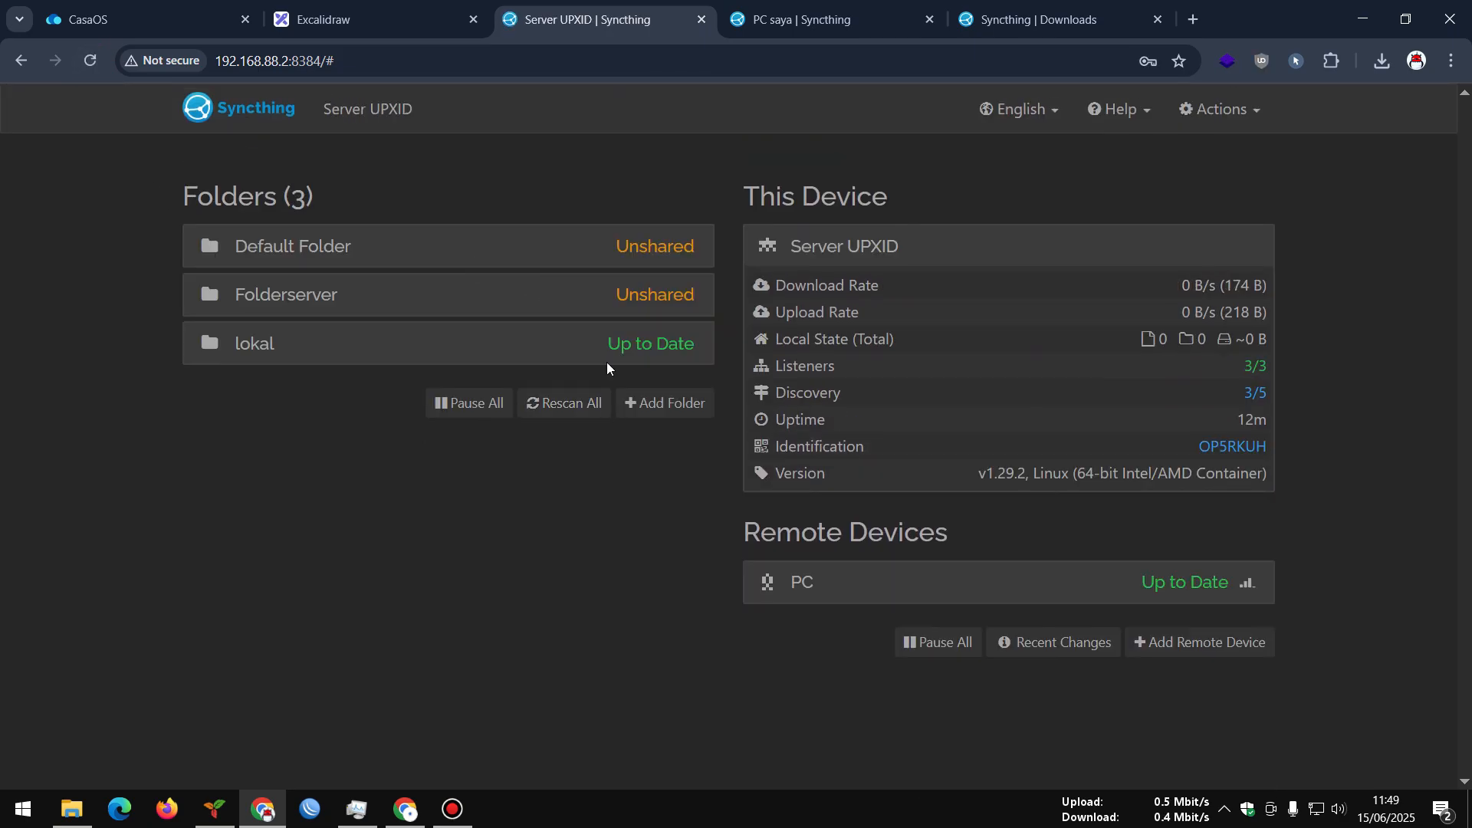
pyautogui.hotkey('ctrl', 'Tab')
pyautogui.click(91, 59)
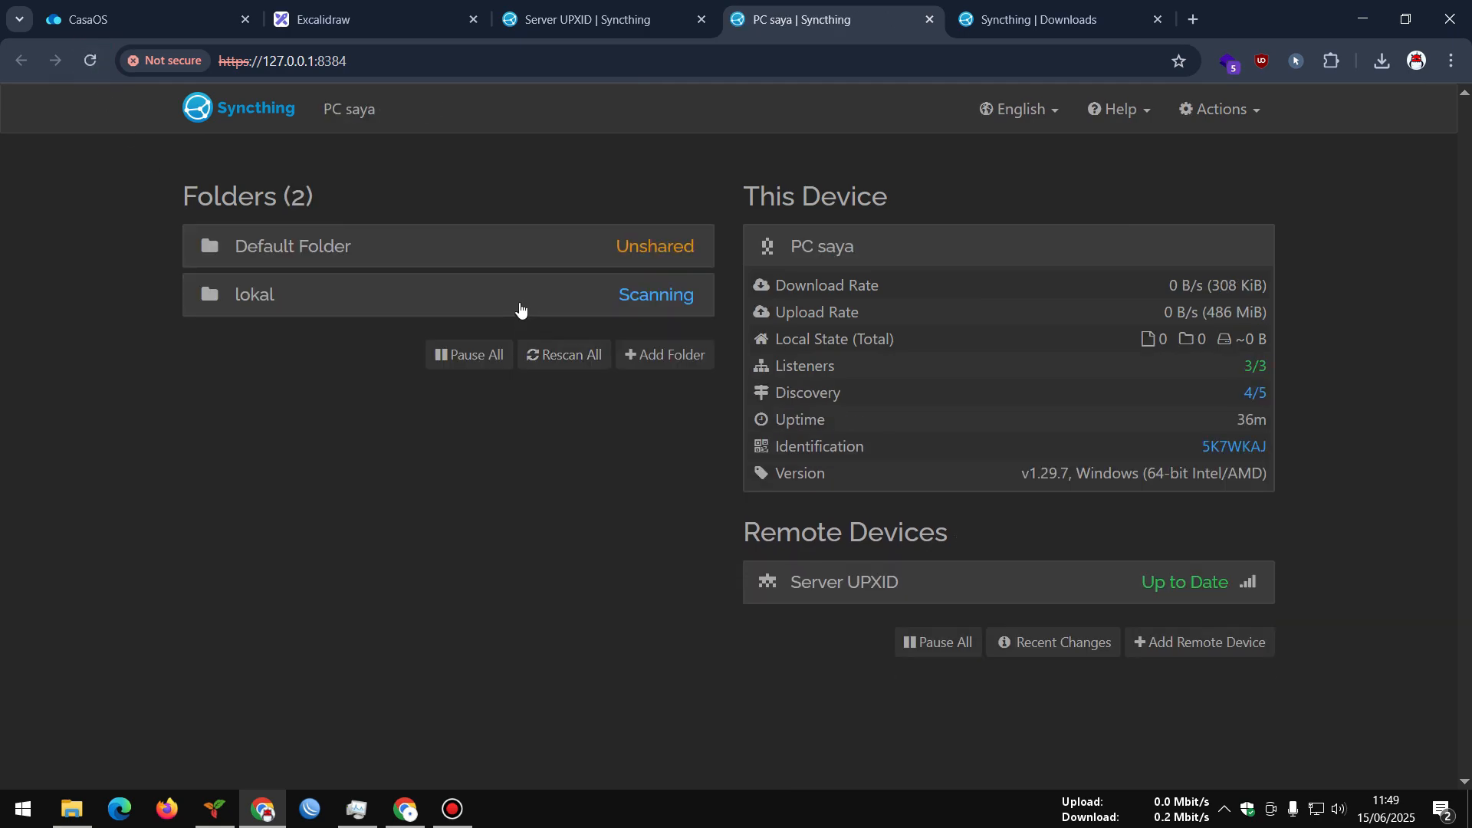
# Expand the PC's lokal folder and Server UPXID device details, then return to the server tab
pyautogui.click(610, 305)
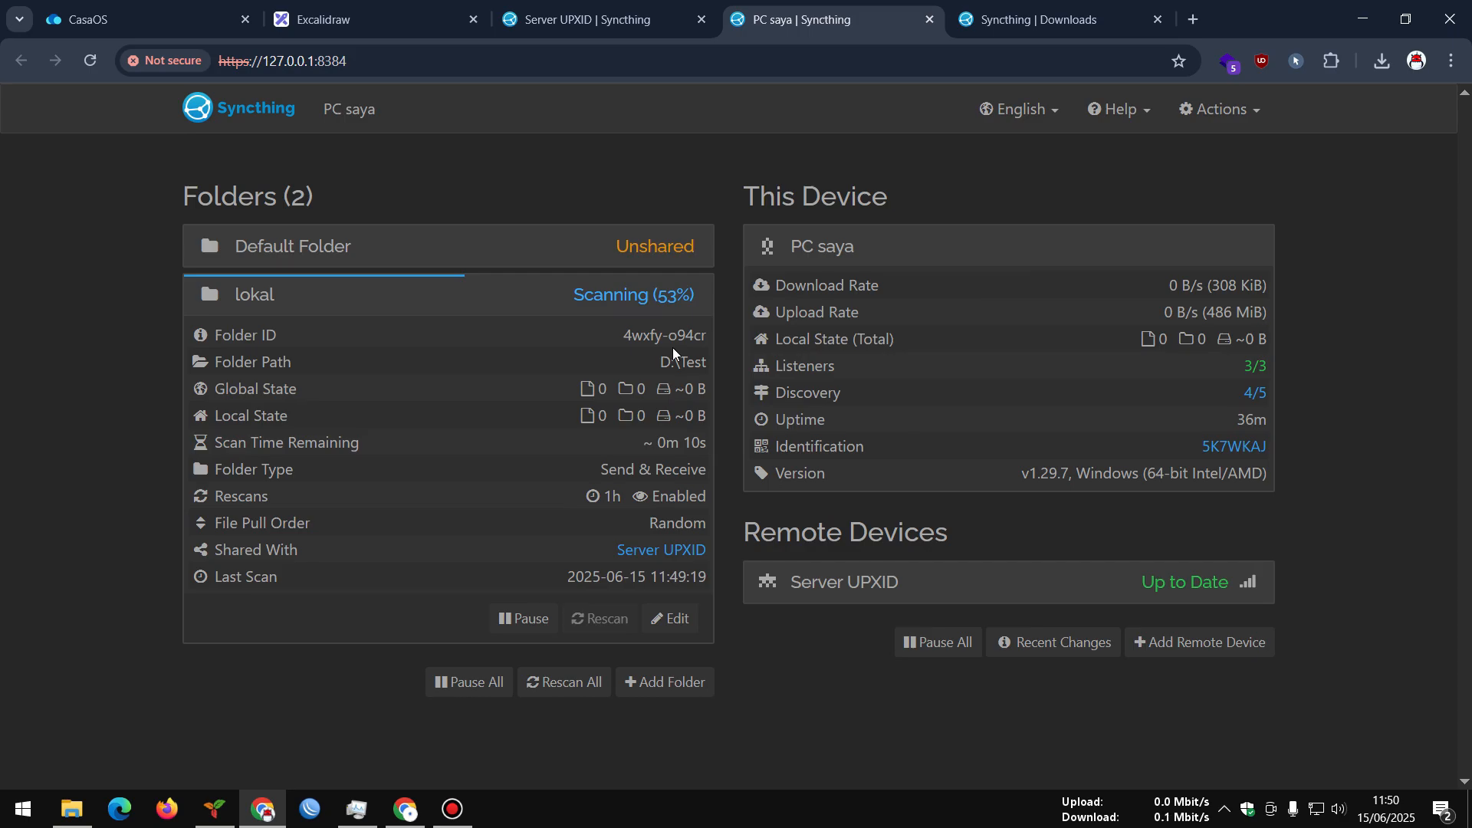
pyautogui.click(974, 579)
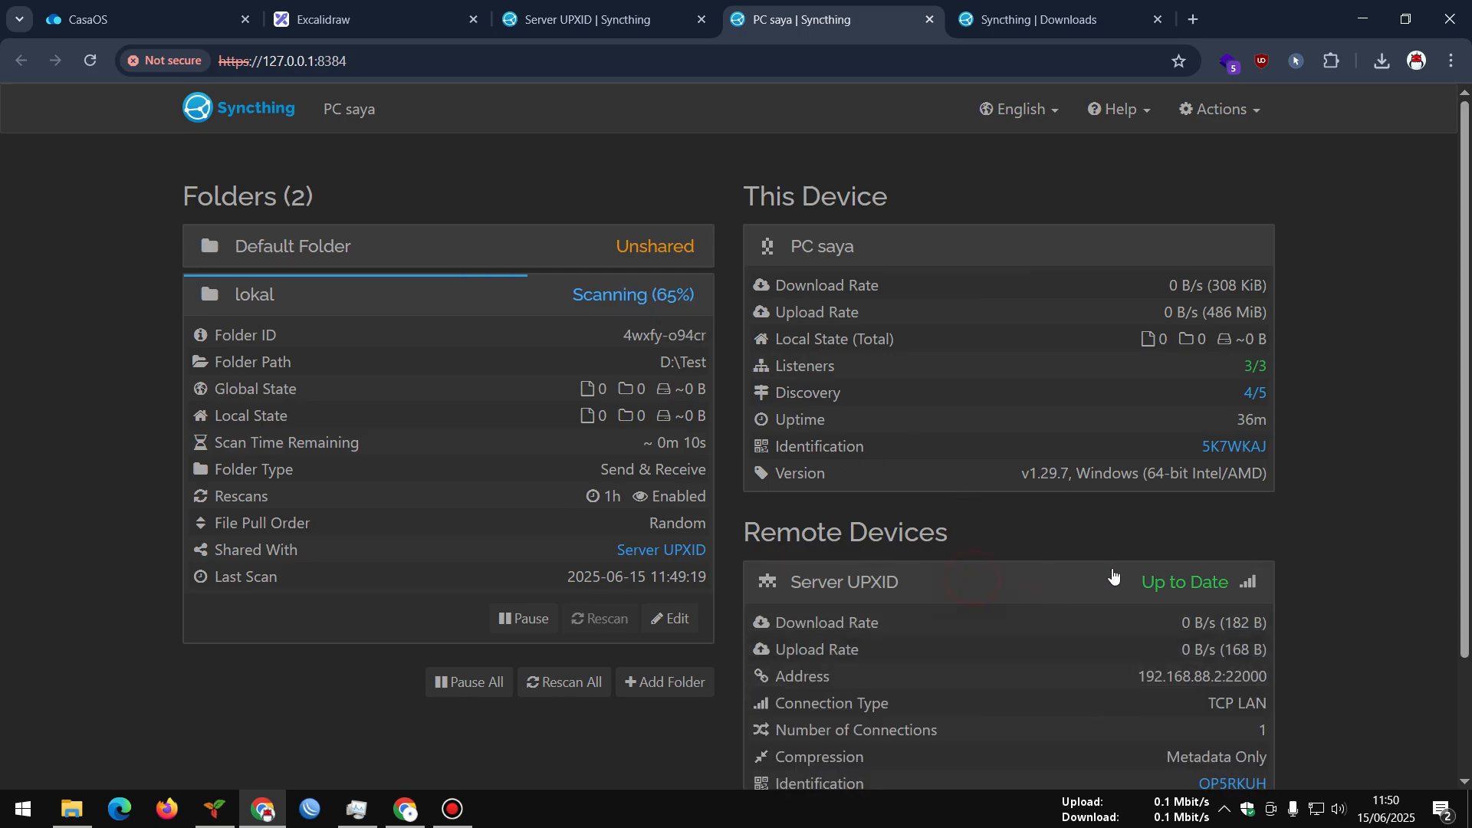
pyautogui.scroll(-2, 1153, 546)
pyautogui.scroll(1, 1153, 546)
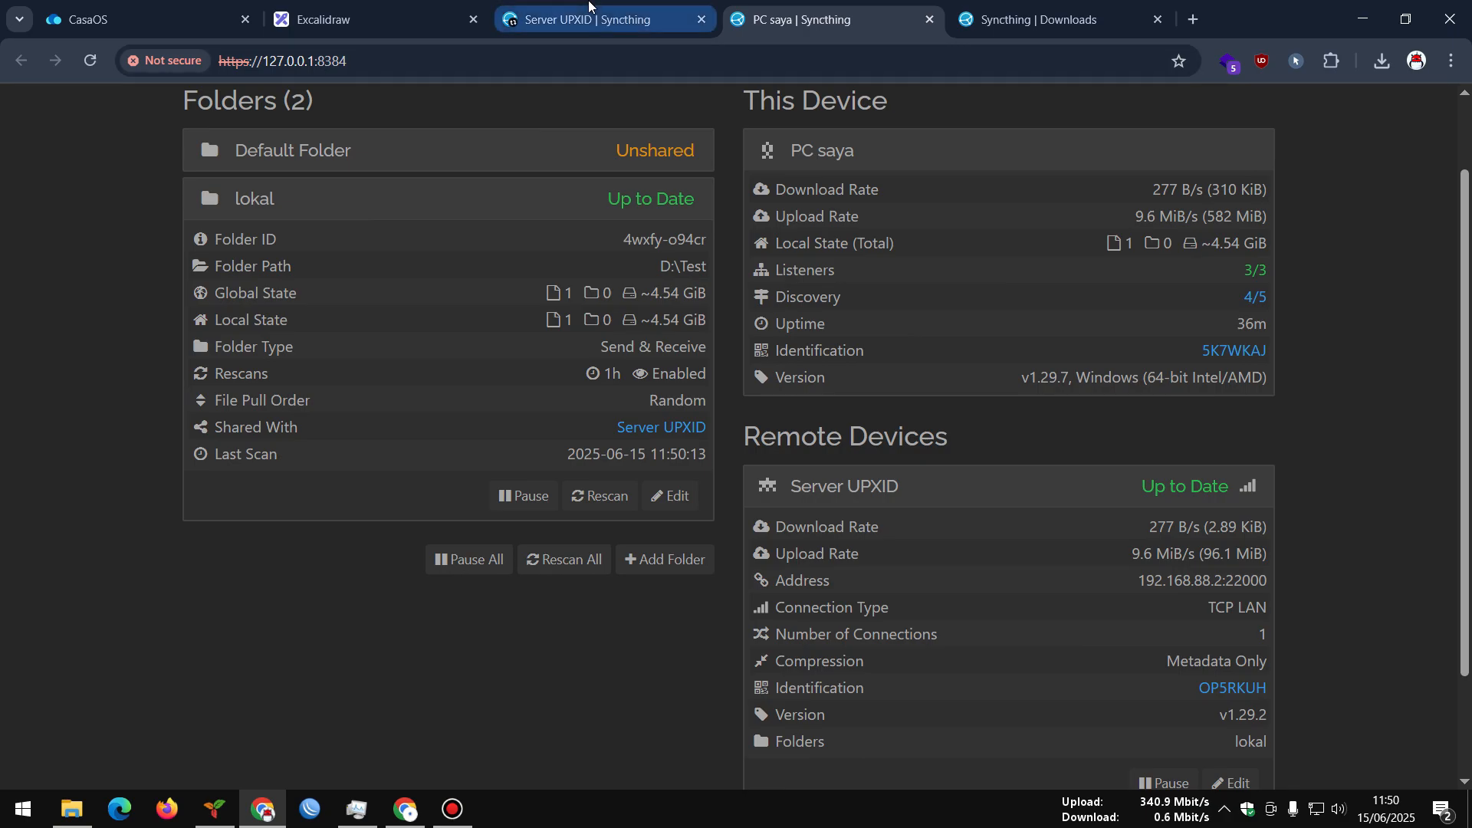
pyautogui.click(529, 25)
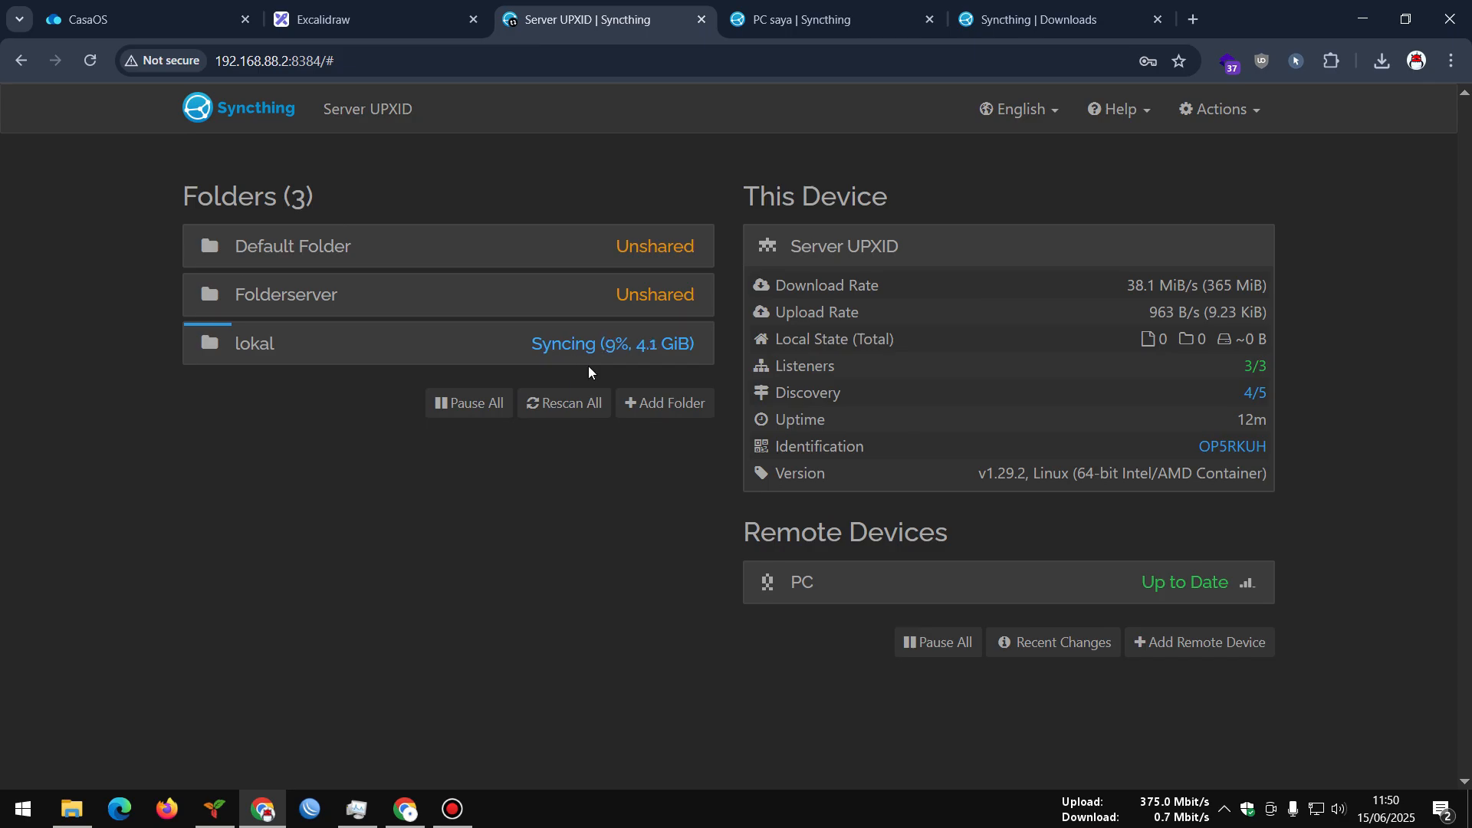
# Compare lokal status across the server, PC saya and CasaOS tabs
pyautogui.click(873, 597)
pyautogui.scroll(-1, 808, 492)
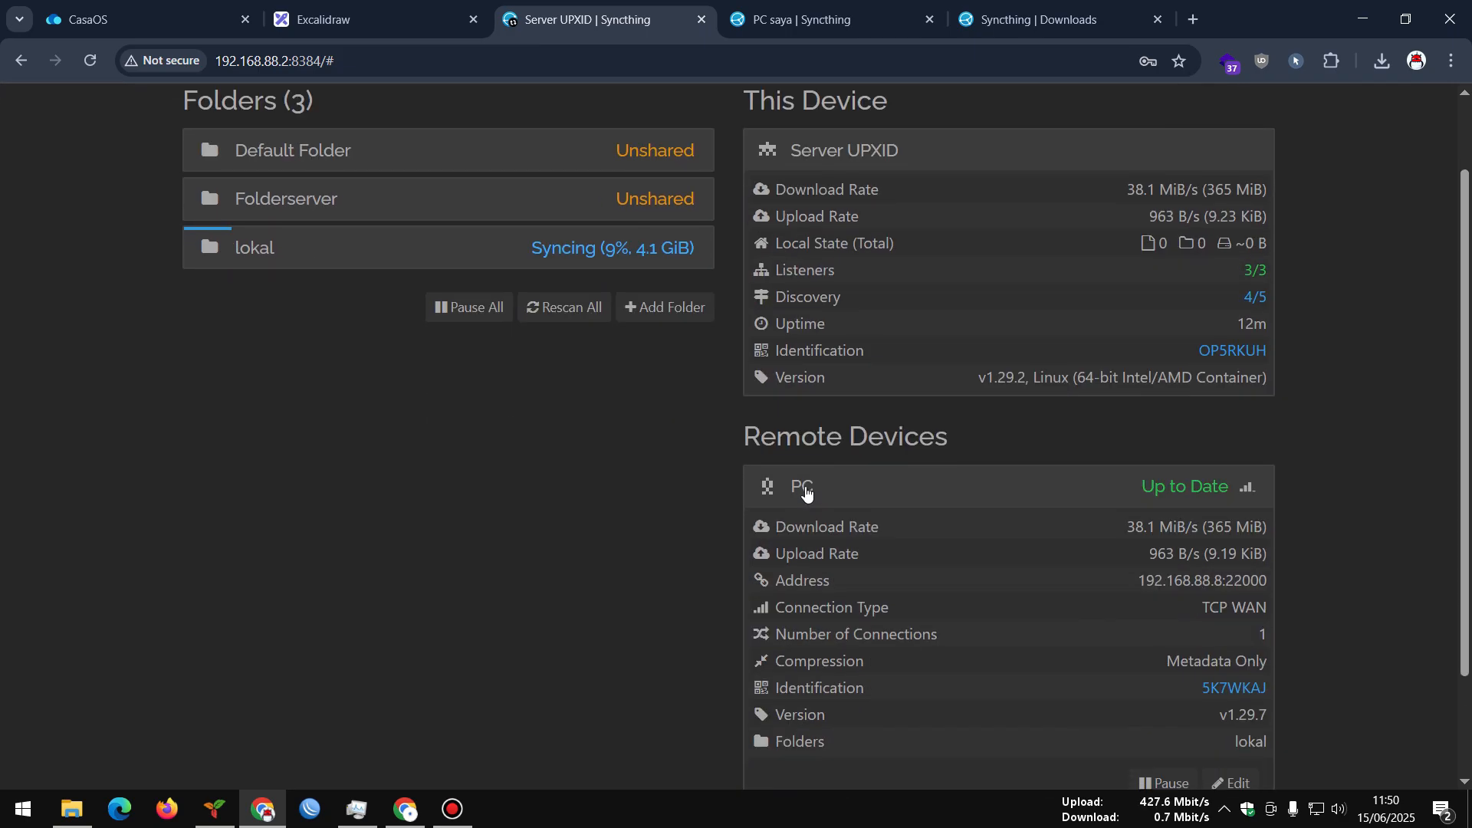
pyautogui.click(805, 19)
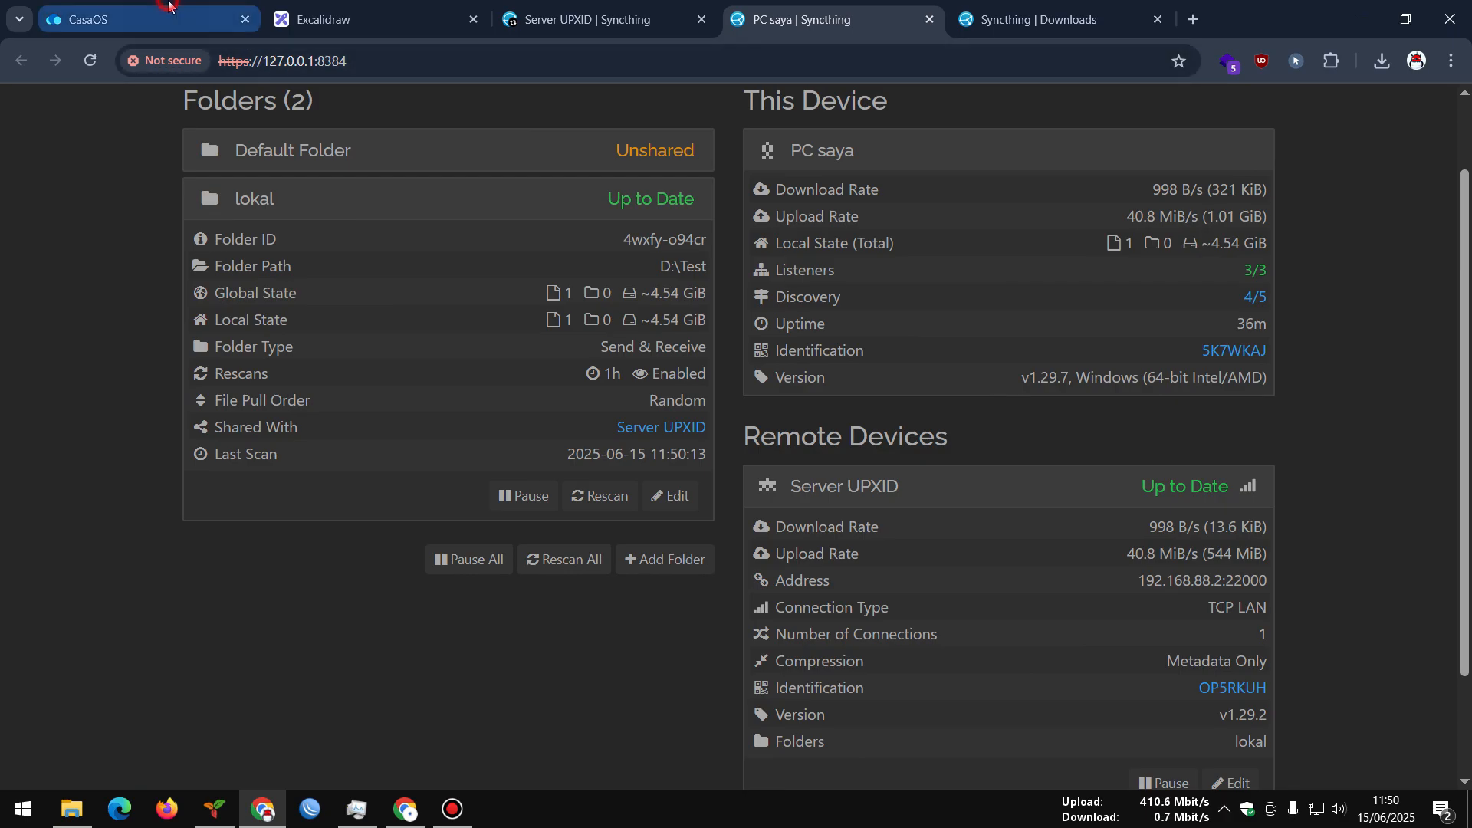
pyautogui.click(188, 17)
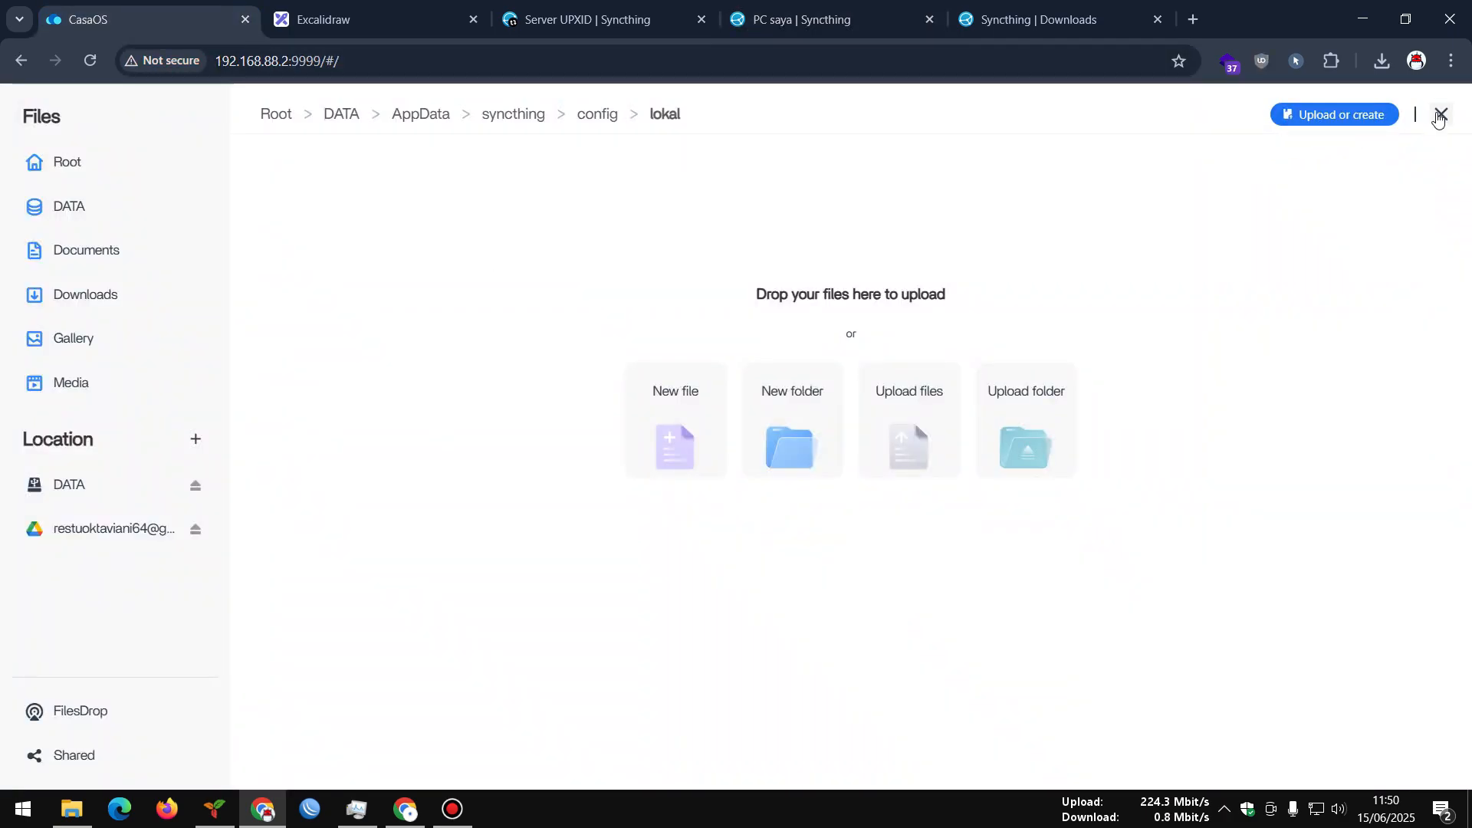
pyautogui.click(604, 9)
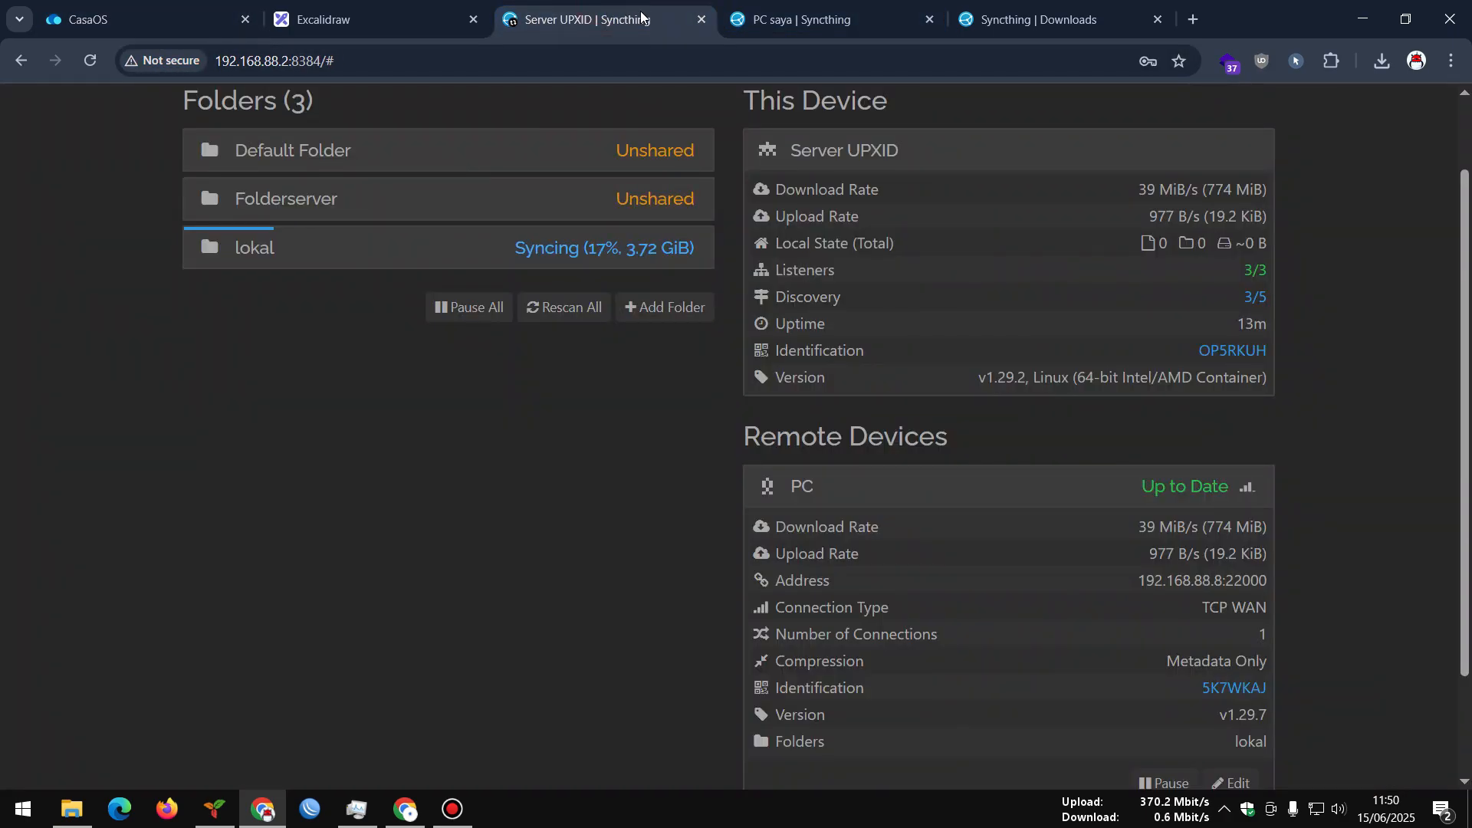
pyautogui.click(799, 18)
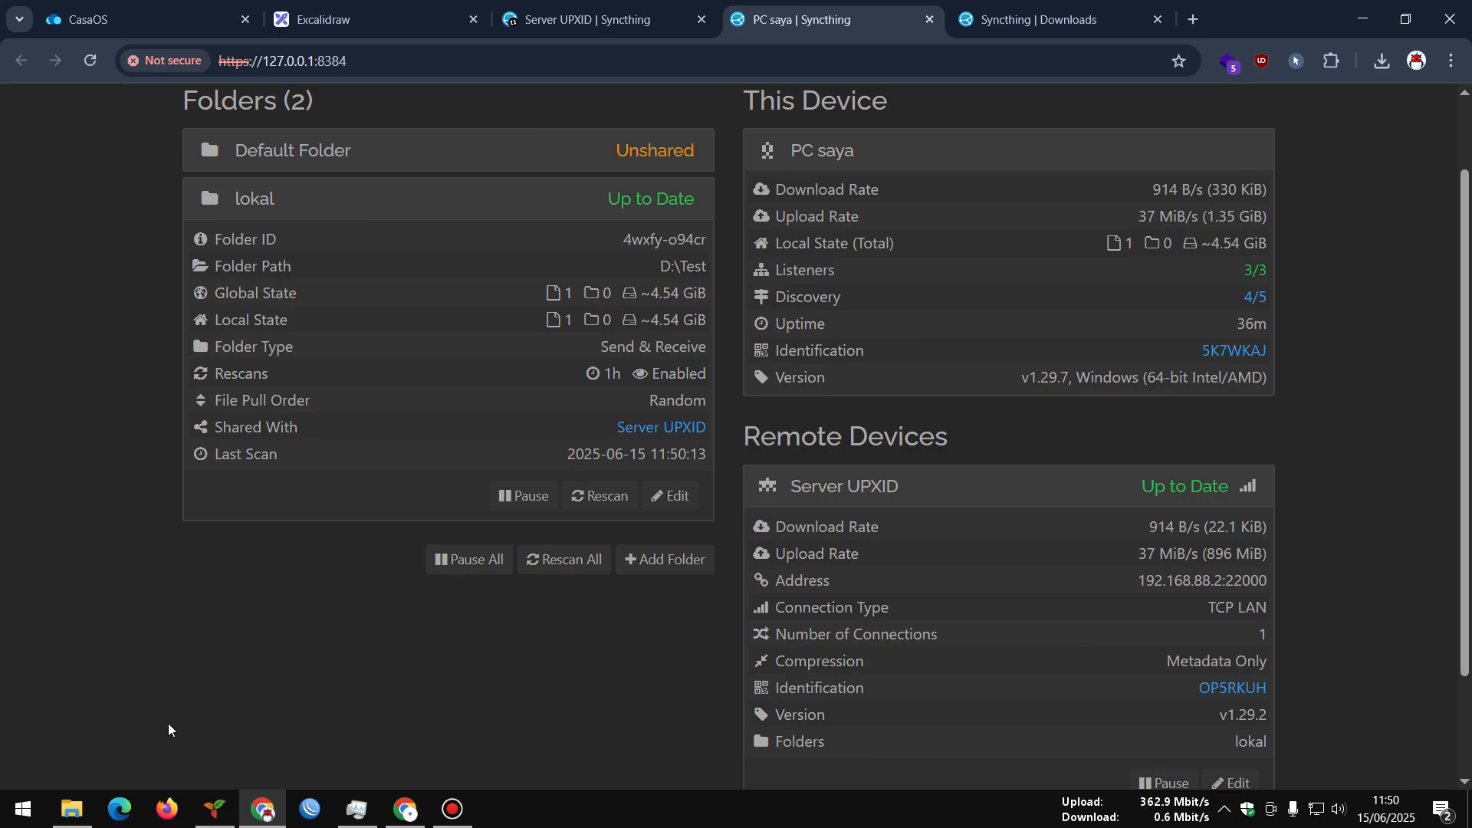
# Glance at the Test folder, then show Task Manager's compact performance summary for Ethernet traffic
pyautogui.click(71, 809)
pyautogui.click(90, 398)
pyautogui.click(356, 808)
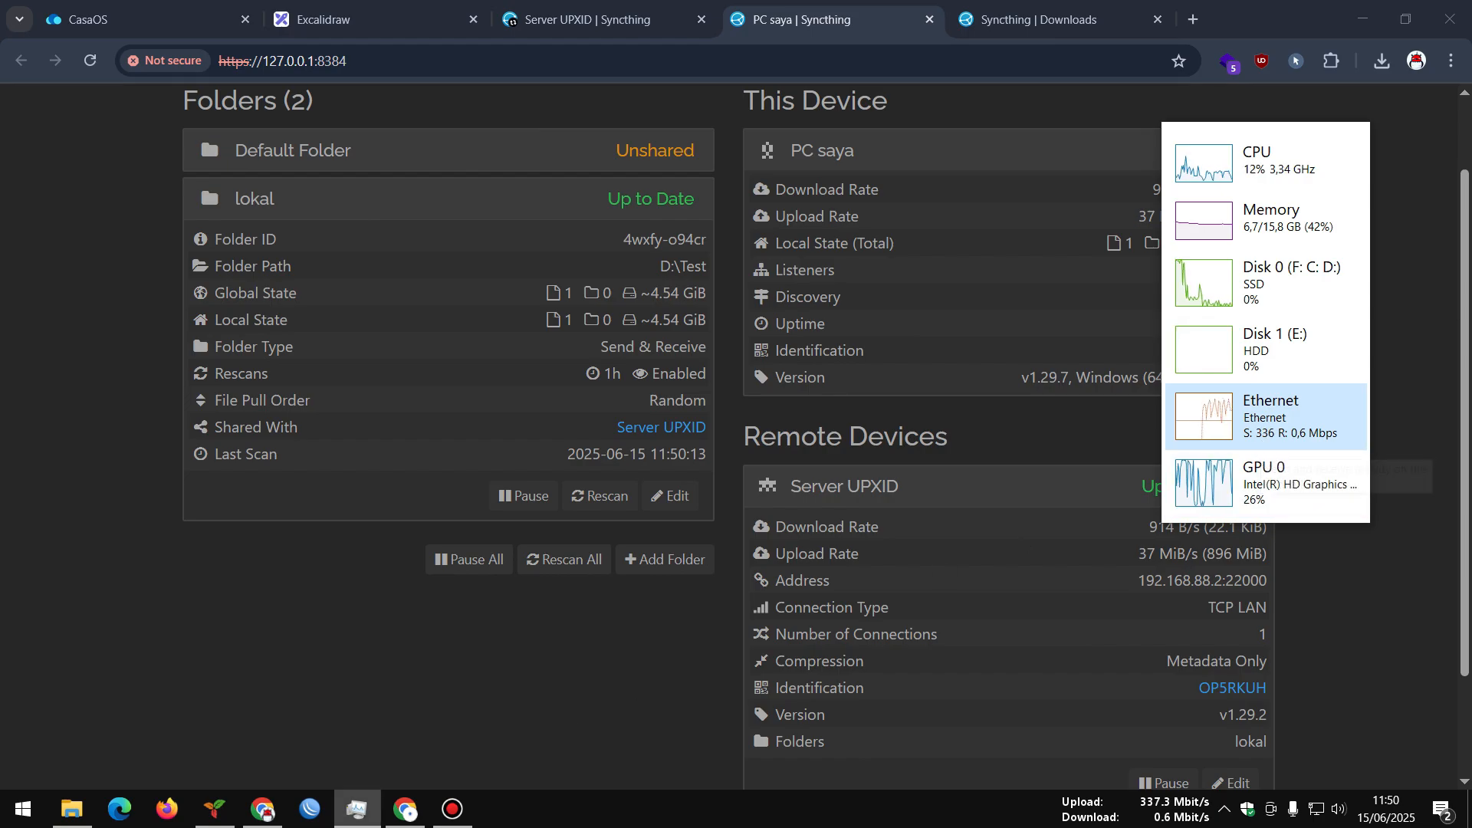
pyautogui.click(309, 808)
pyautogui.click(688, 269)
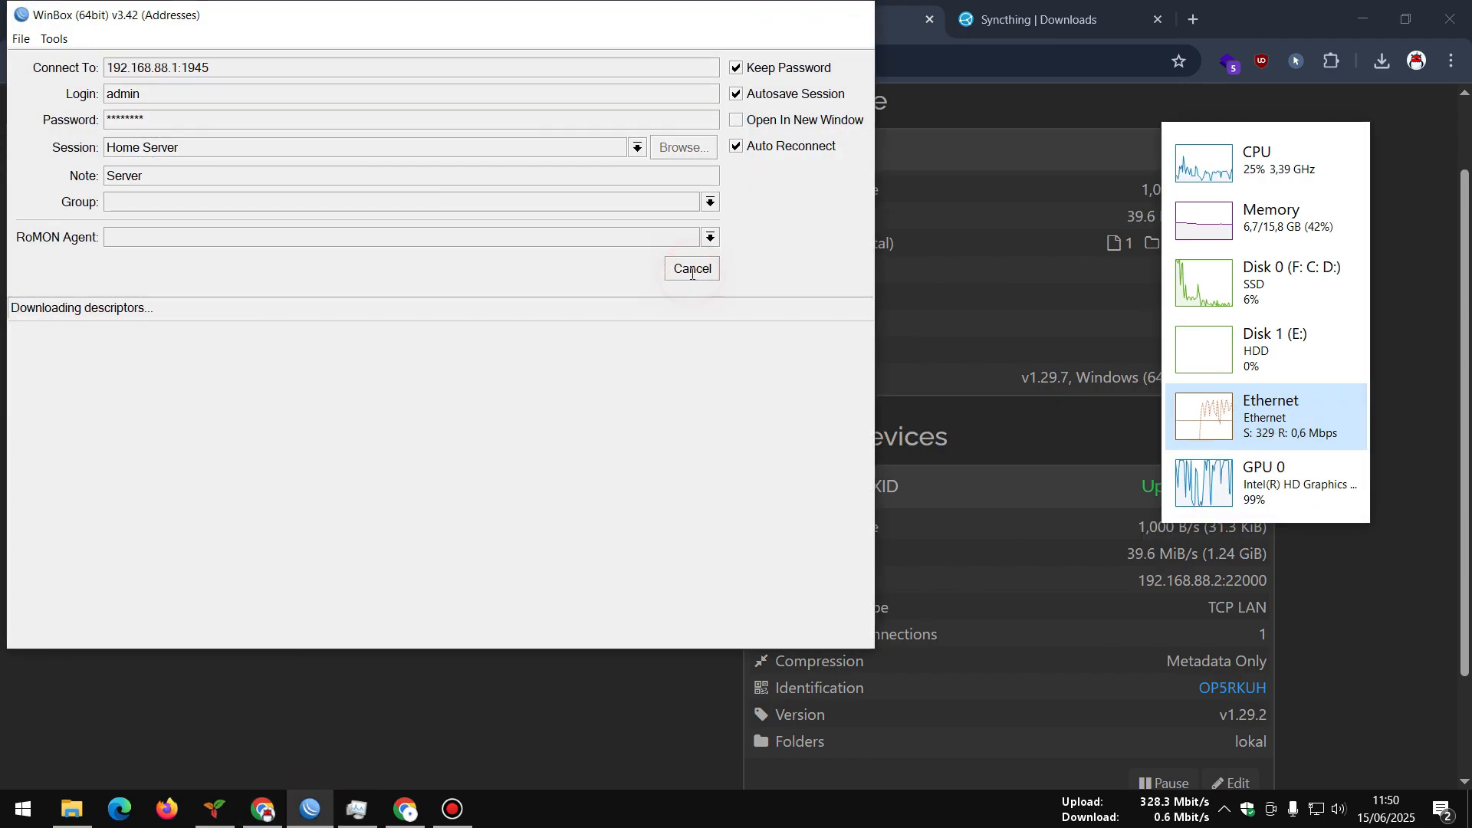
pyautogui.click(773, 307)
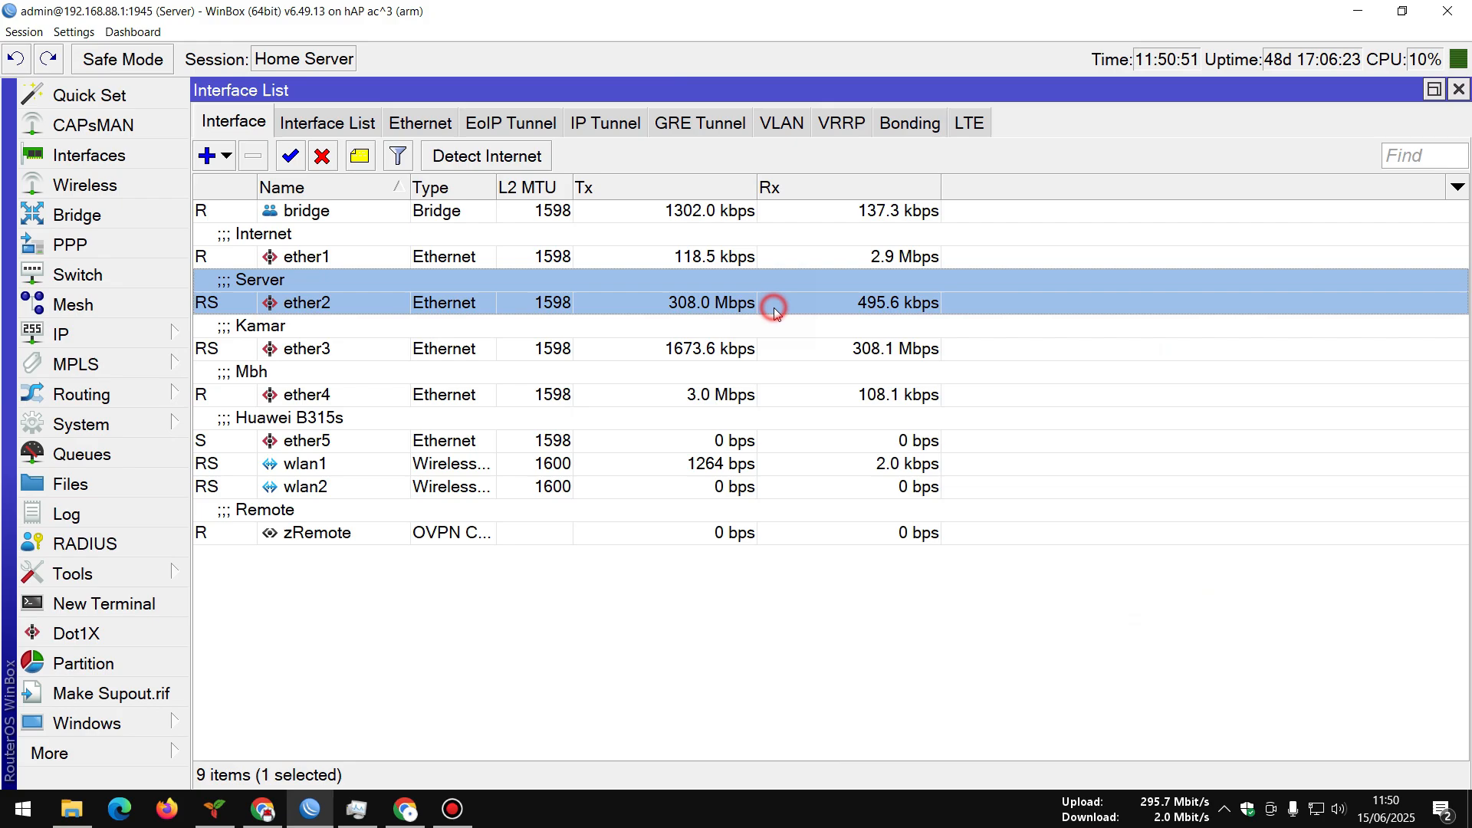
pyautogui.click(755, 350)
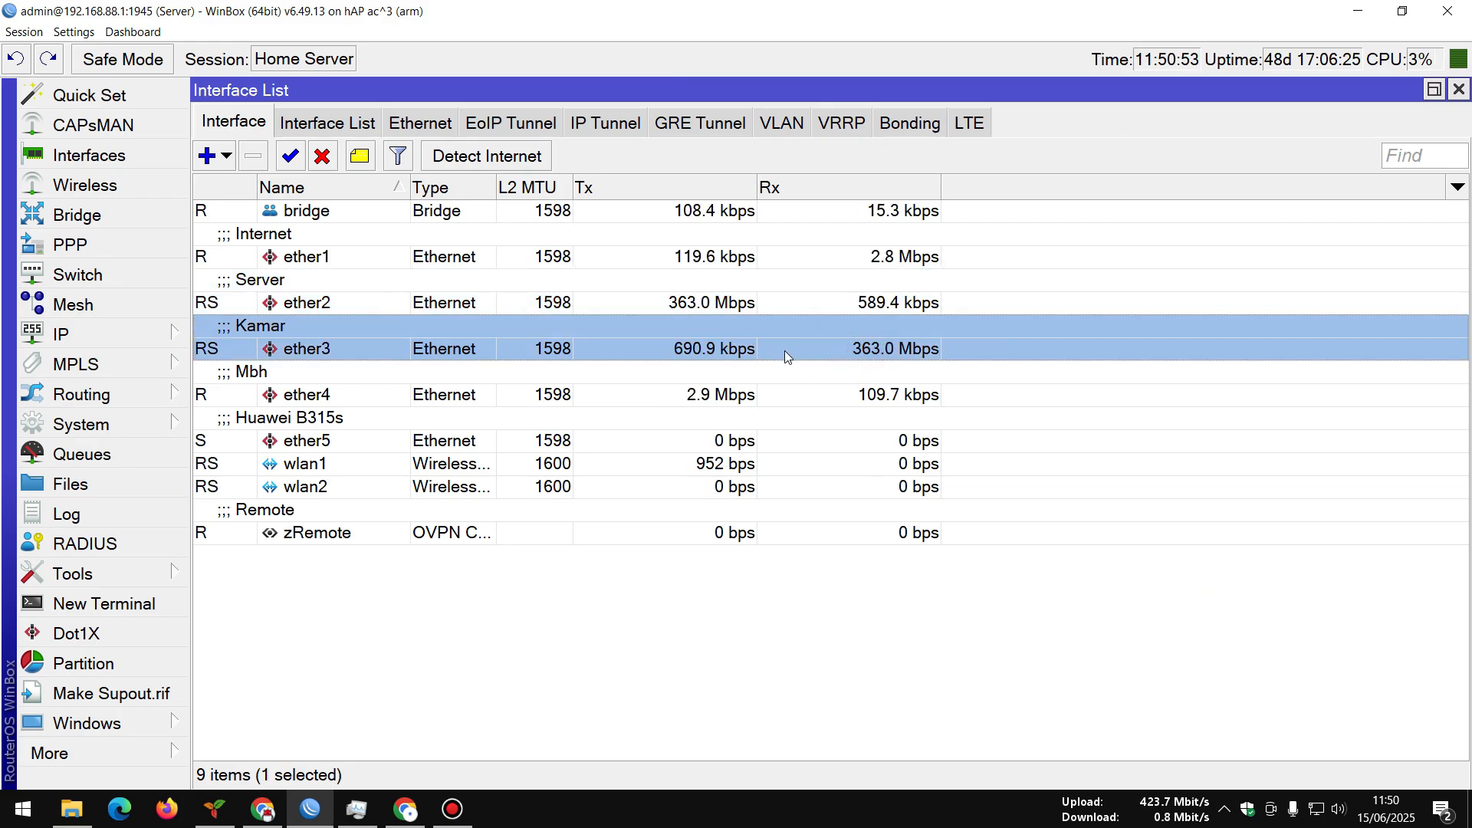
pyautogui.click(700, 305)
# Expand the server's lokal folder and wait until it reads Up to Date with unboxing laptop.mp4 (4.54 GiB)
pyautogui.click(1358, 14)
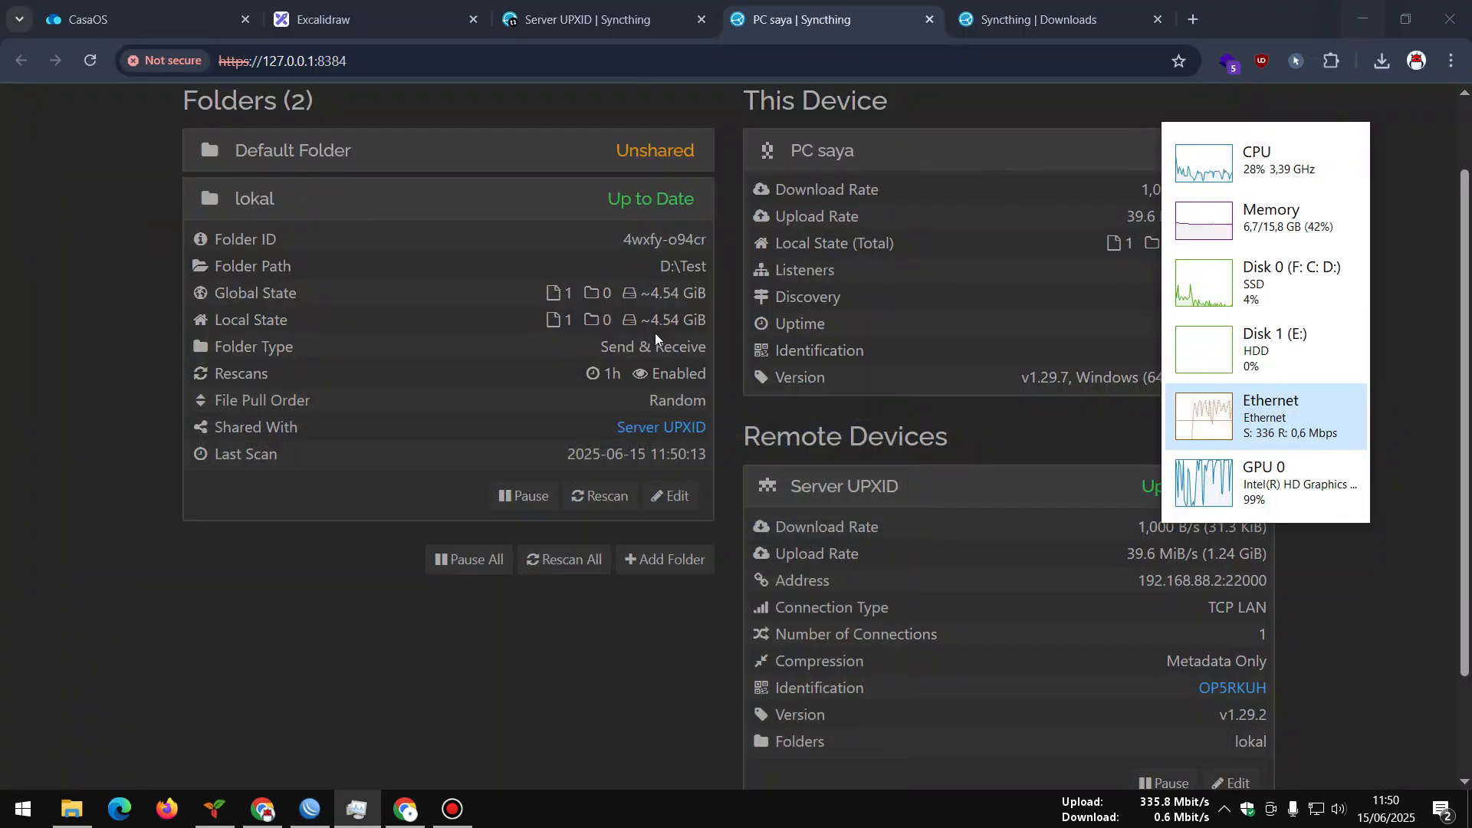
pyautogui.moveTo(1227, 311); pyautogui.dragTo(1304, 514)
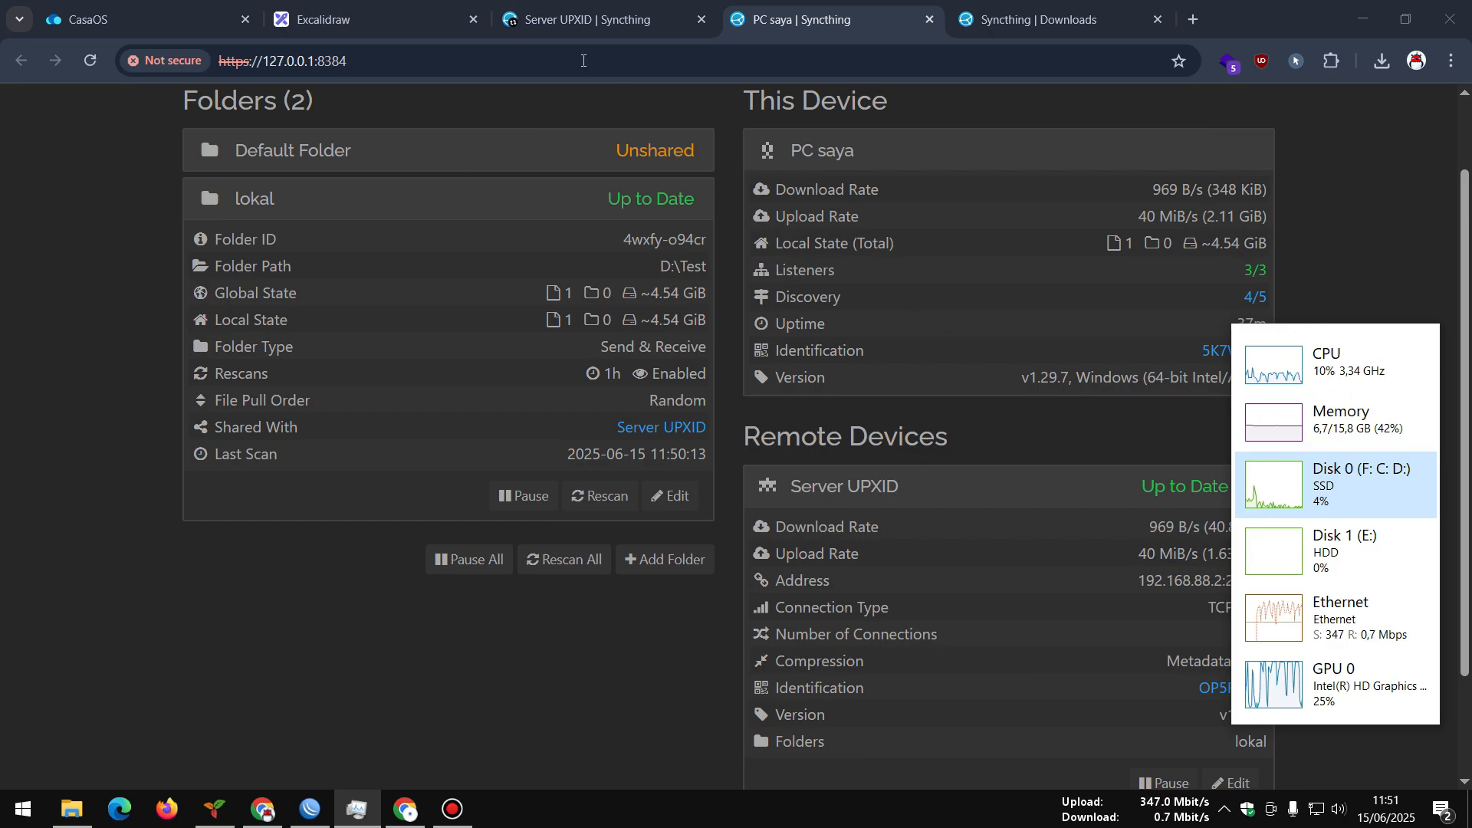
pyautogui.click(545, 31)
pyautogui.scroll(2, 590, 434)
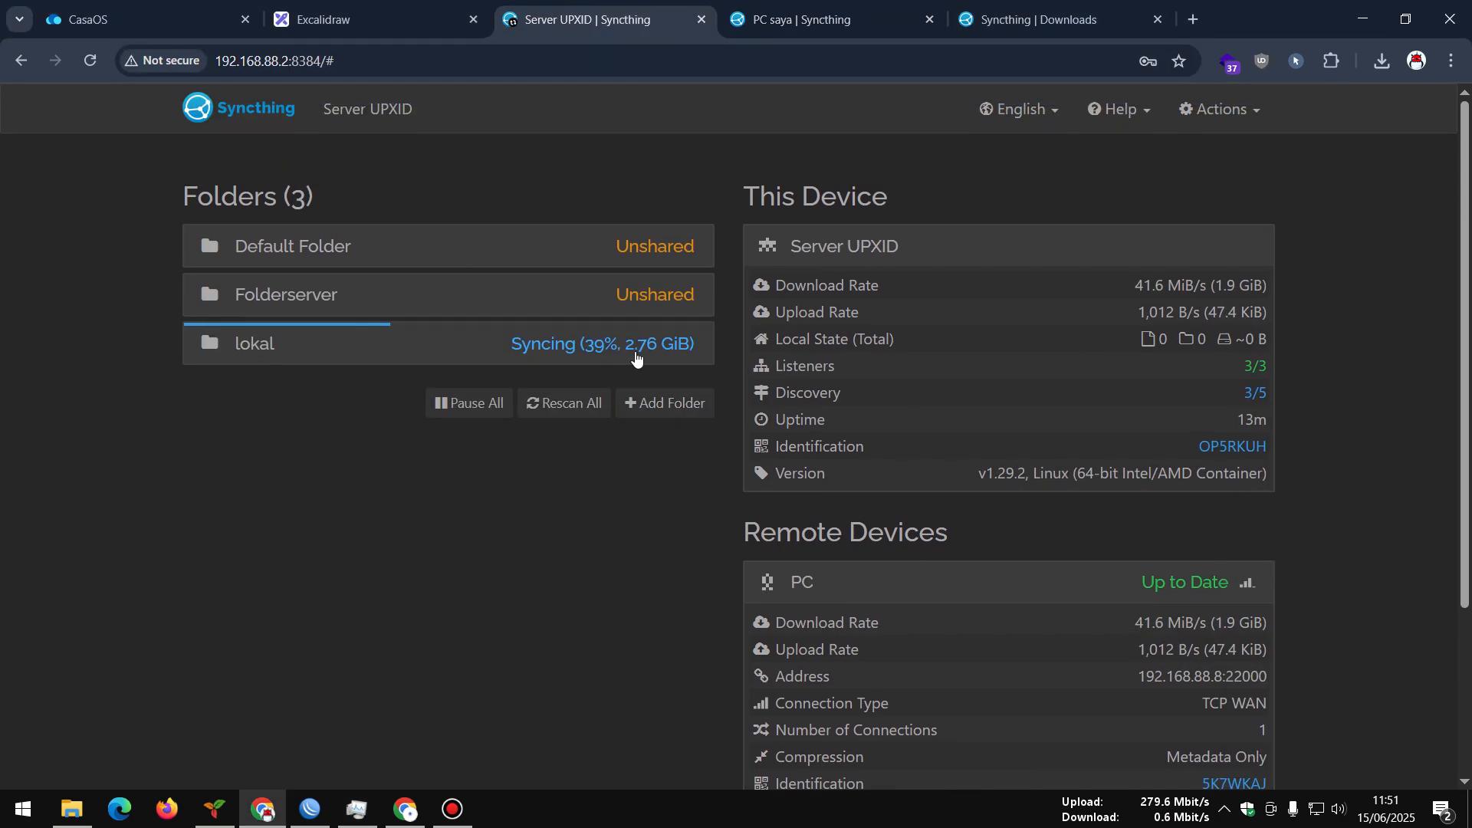
pyautogui.click(637, 359)
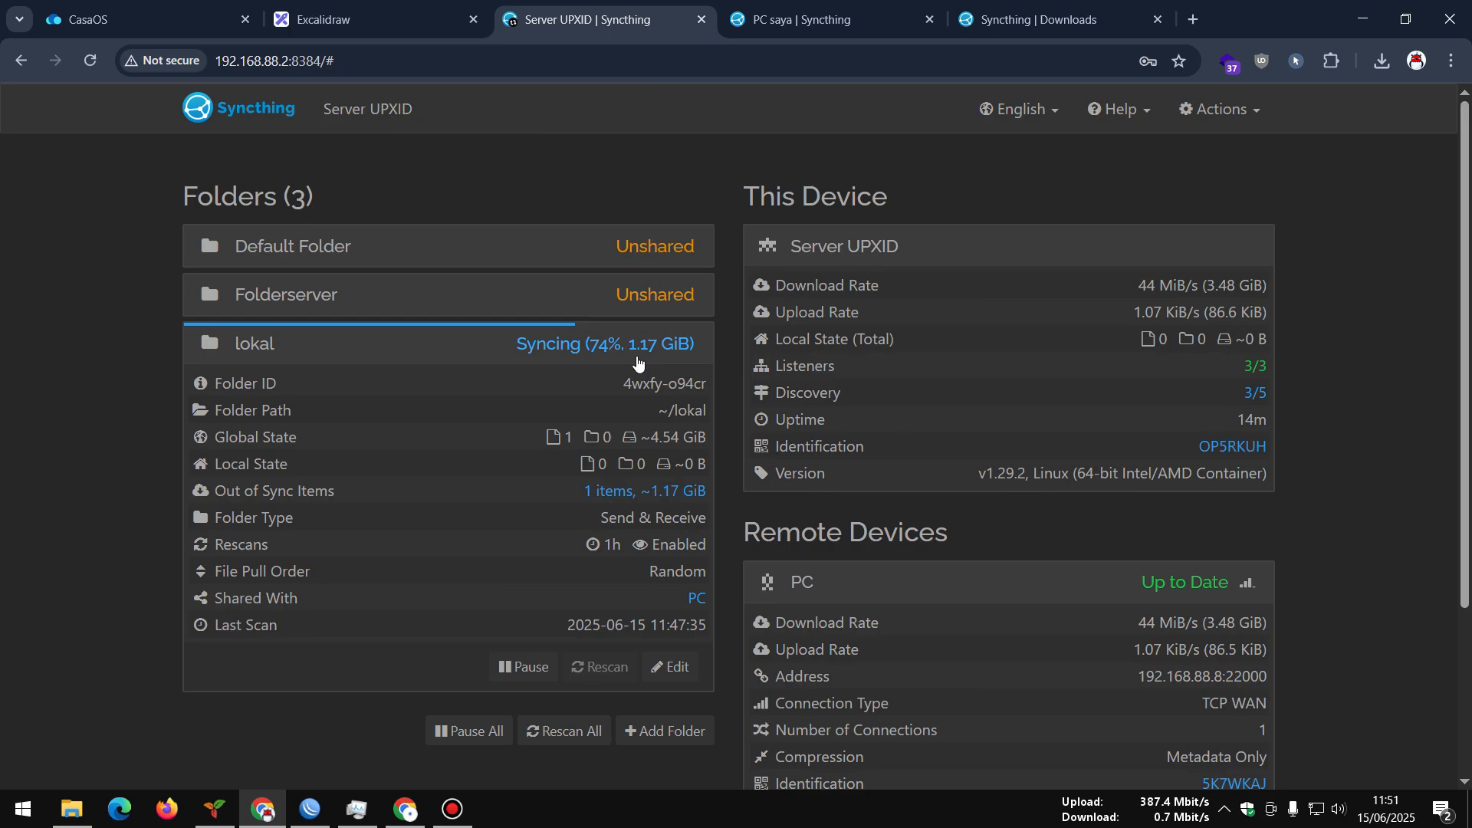
pyautogui.click(357, 809)
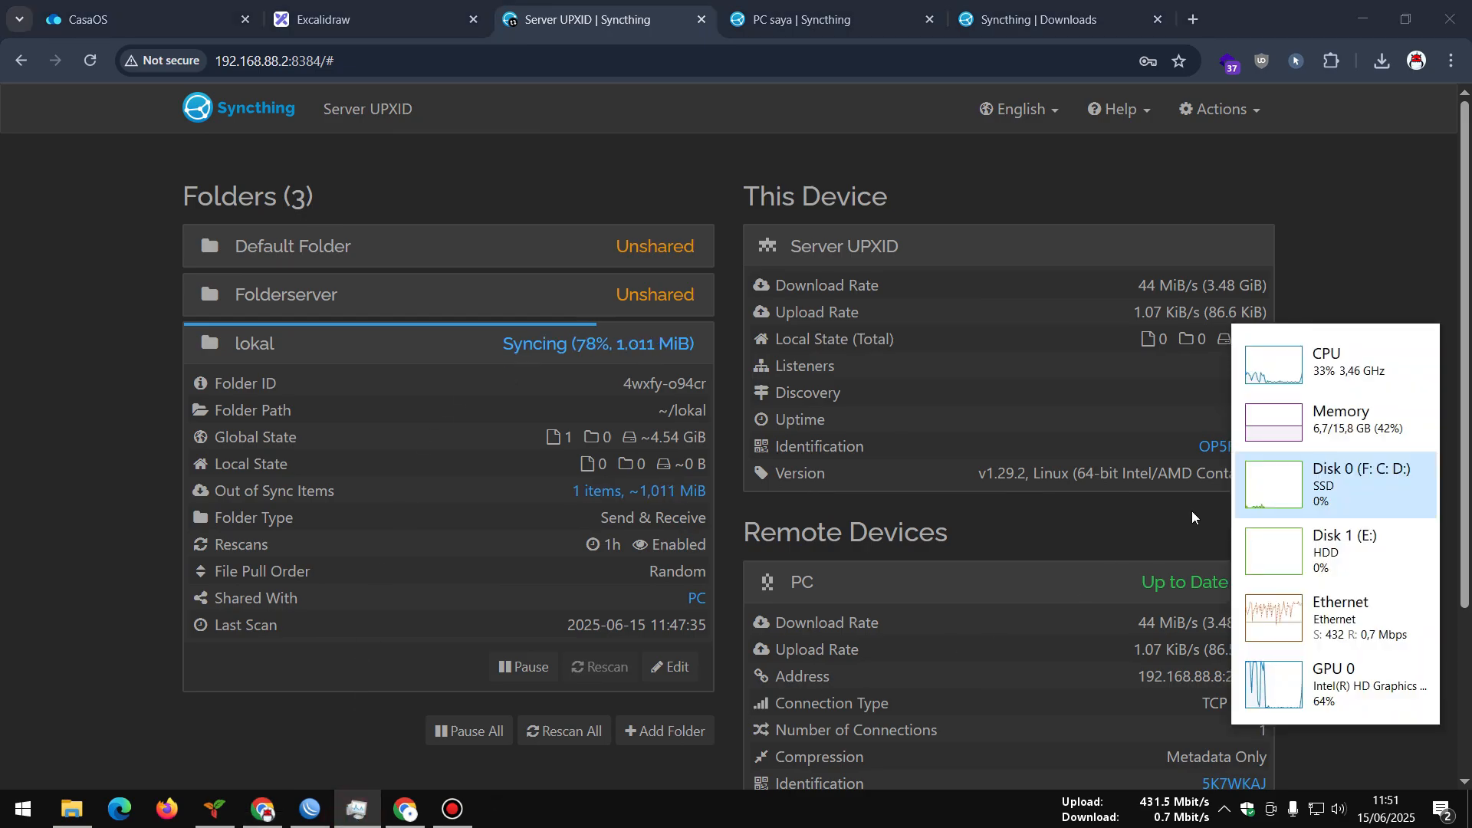
pyautogui.click(1307, 244)
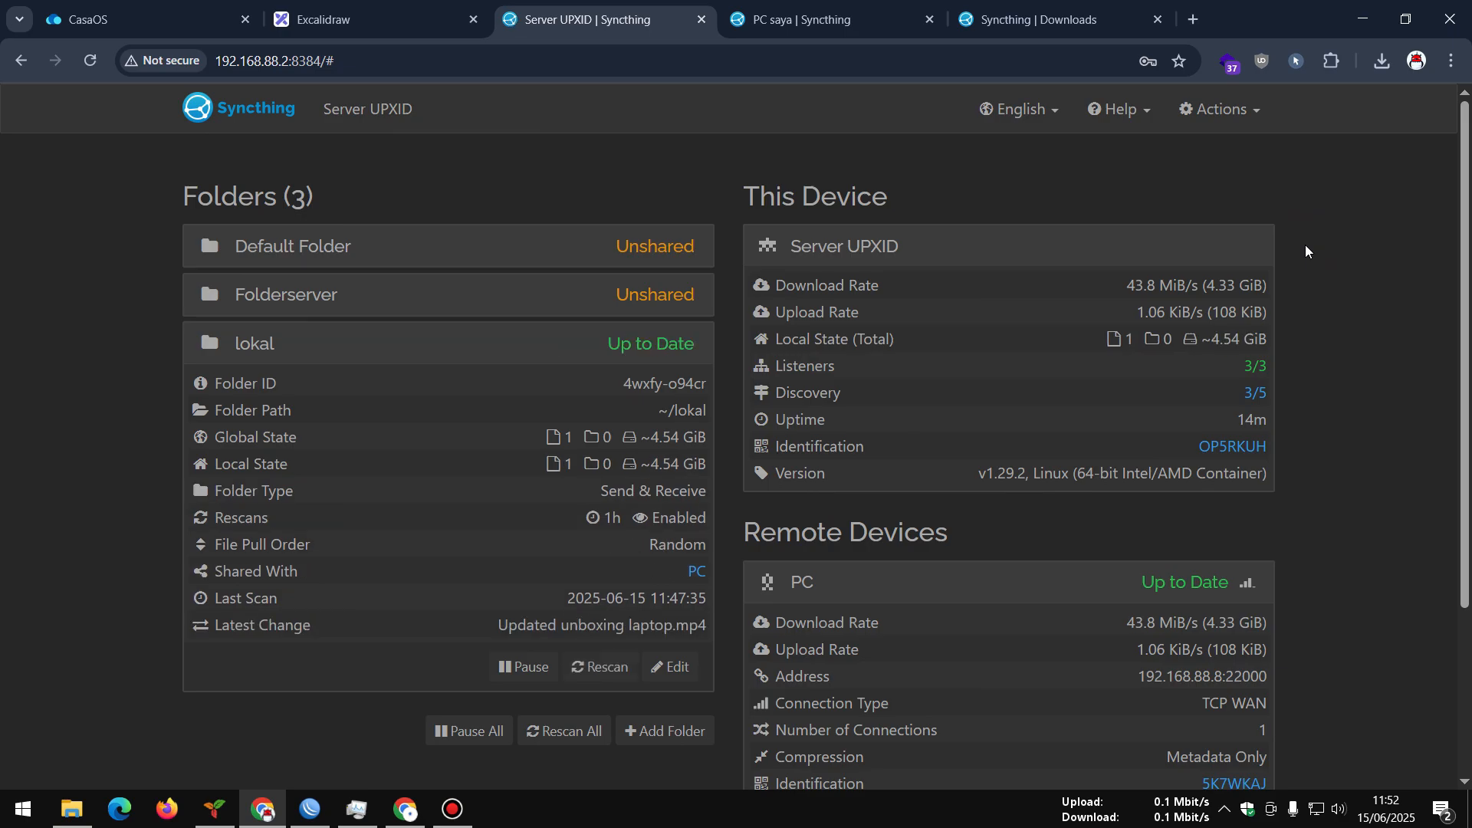
# Reload both the Server UPXID and PC saya Syncthing dashboards
pyautogui.click(90, 60)
pyautogui.hotkey('ctrl', 'Tab')
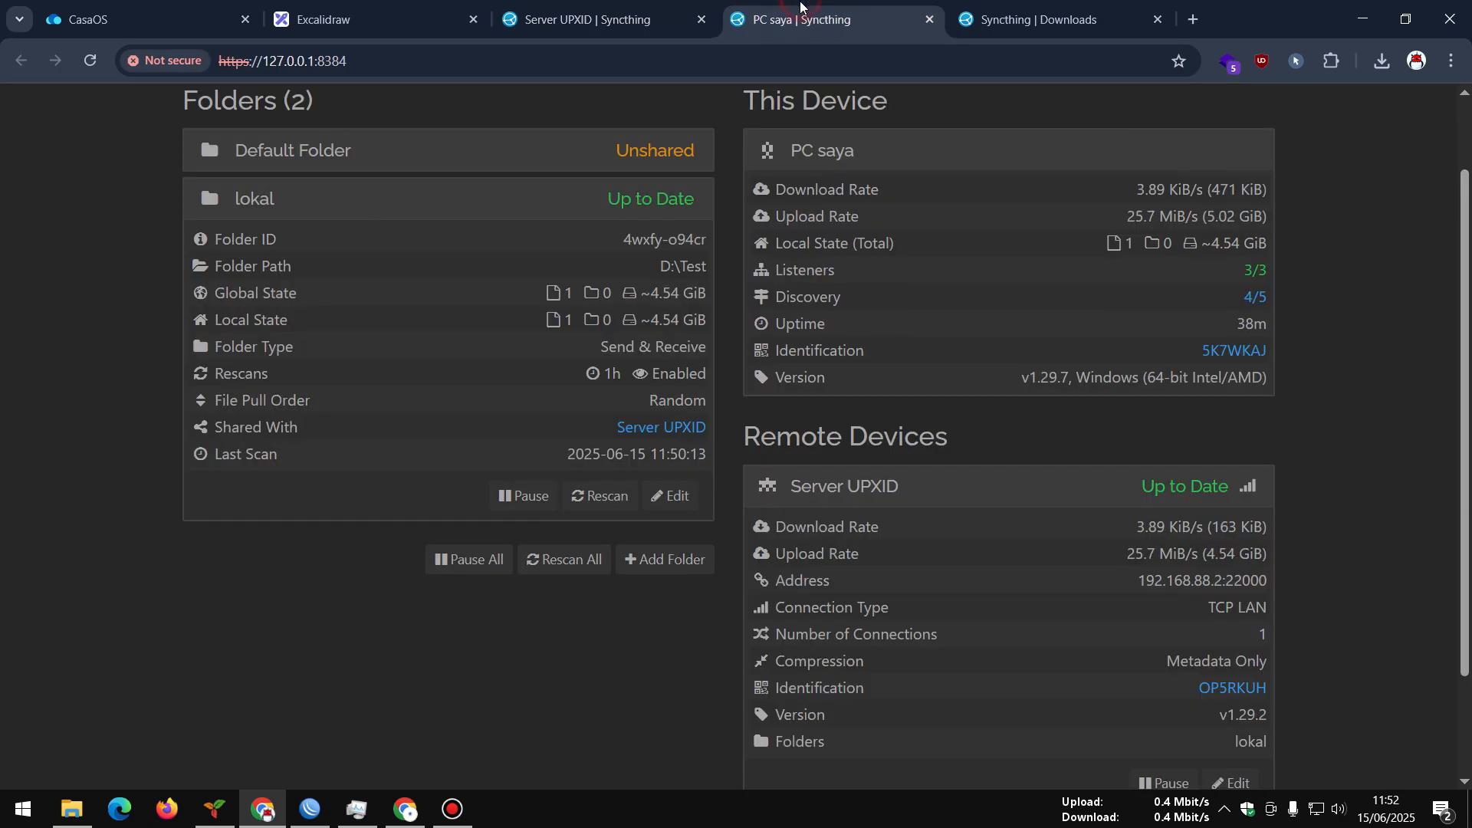
pyautogui.click(91, 63)
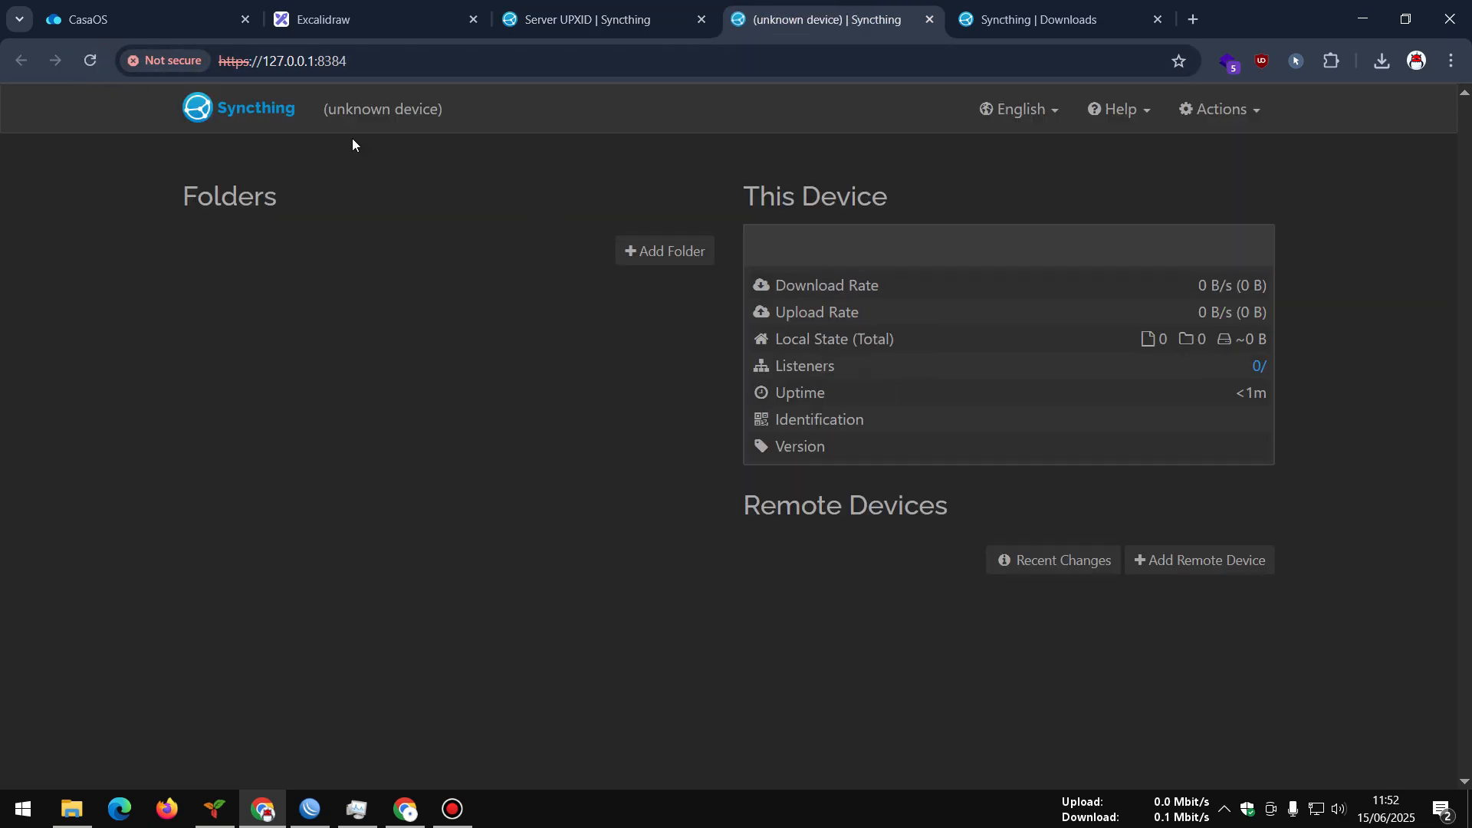
pyautogui.click(149, 6)
# Open the lokal folder in CasaOS Files and briefly play, pause and close unboxing laptop.mp4
pyautogui.click(610, 121)
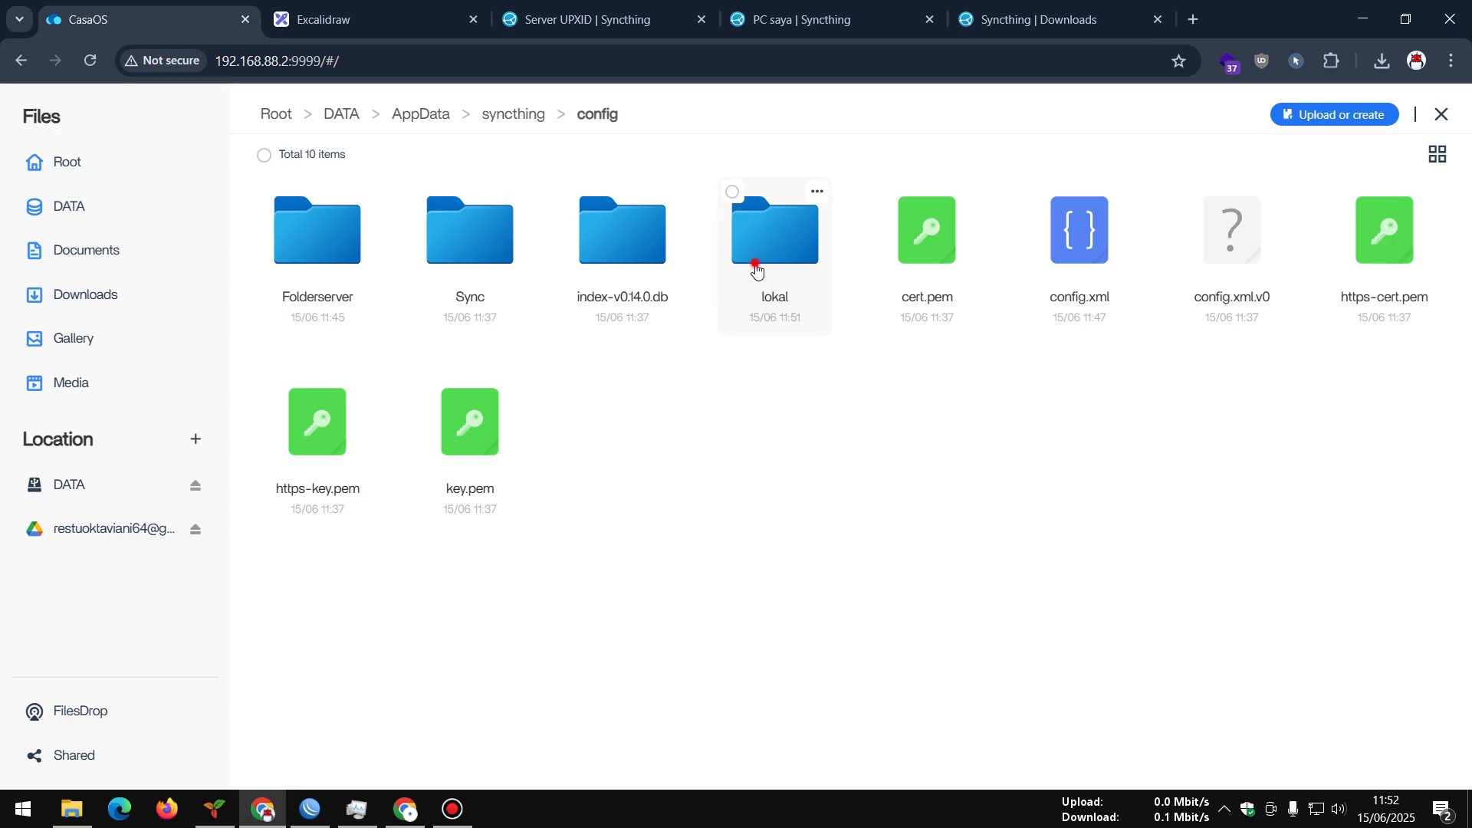
pyautogui.click(753, 267)
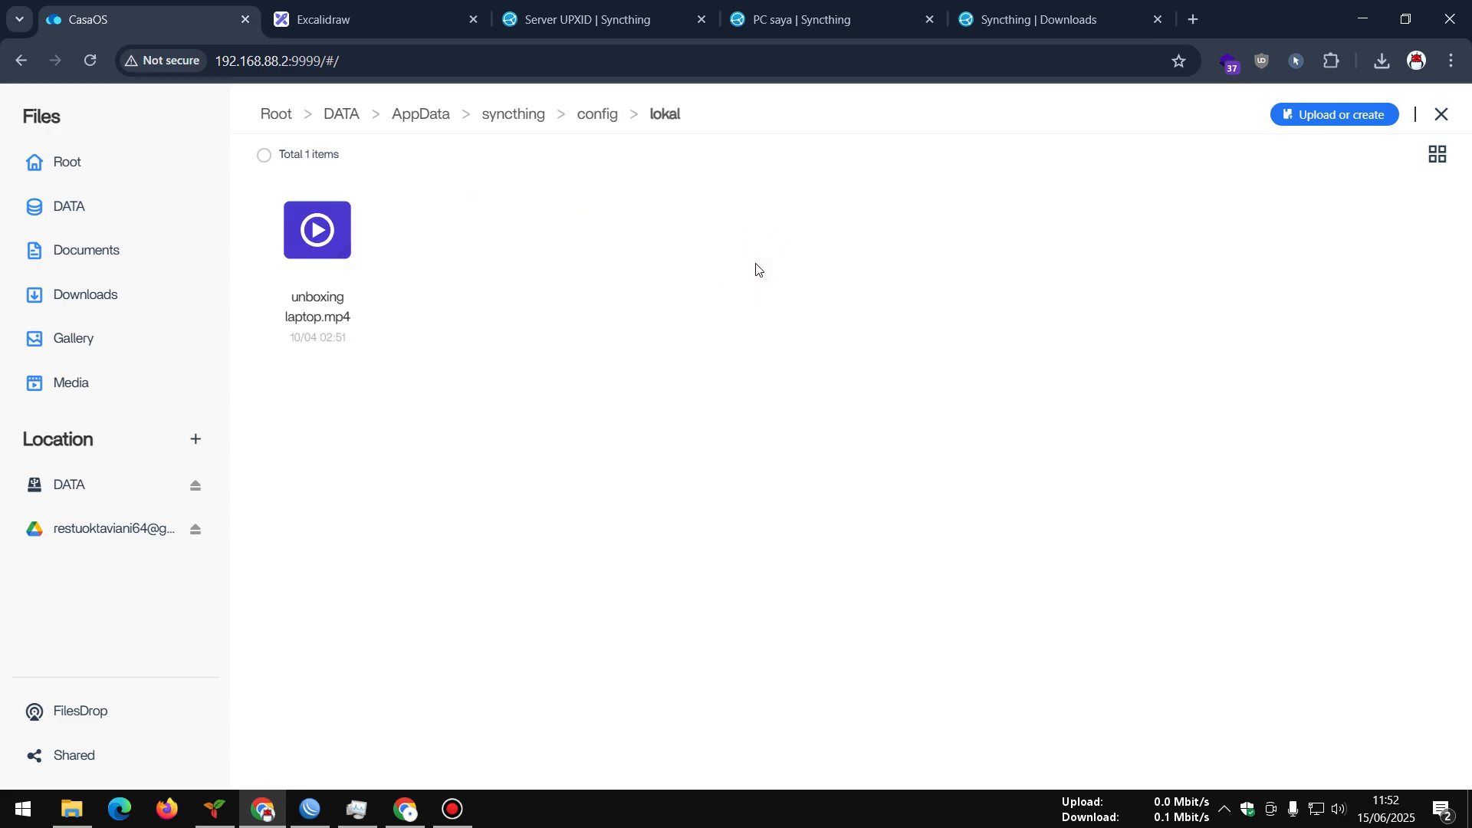
pyautogui.click(303, 256)
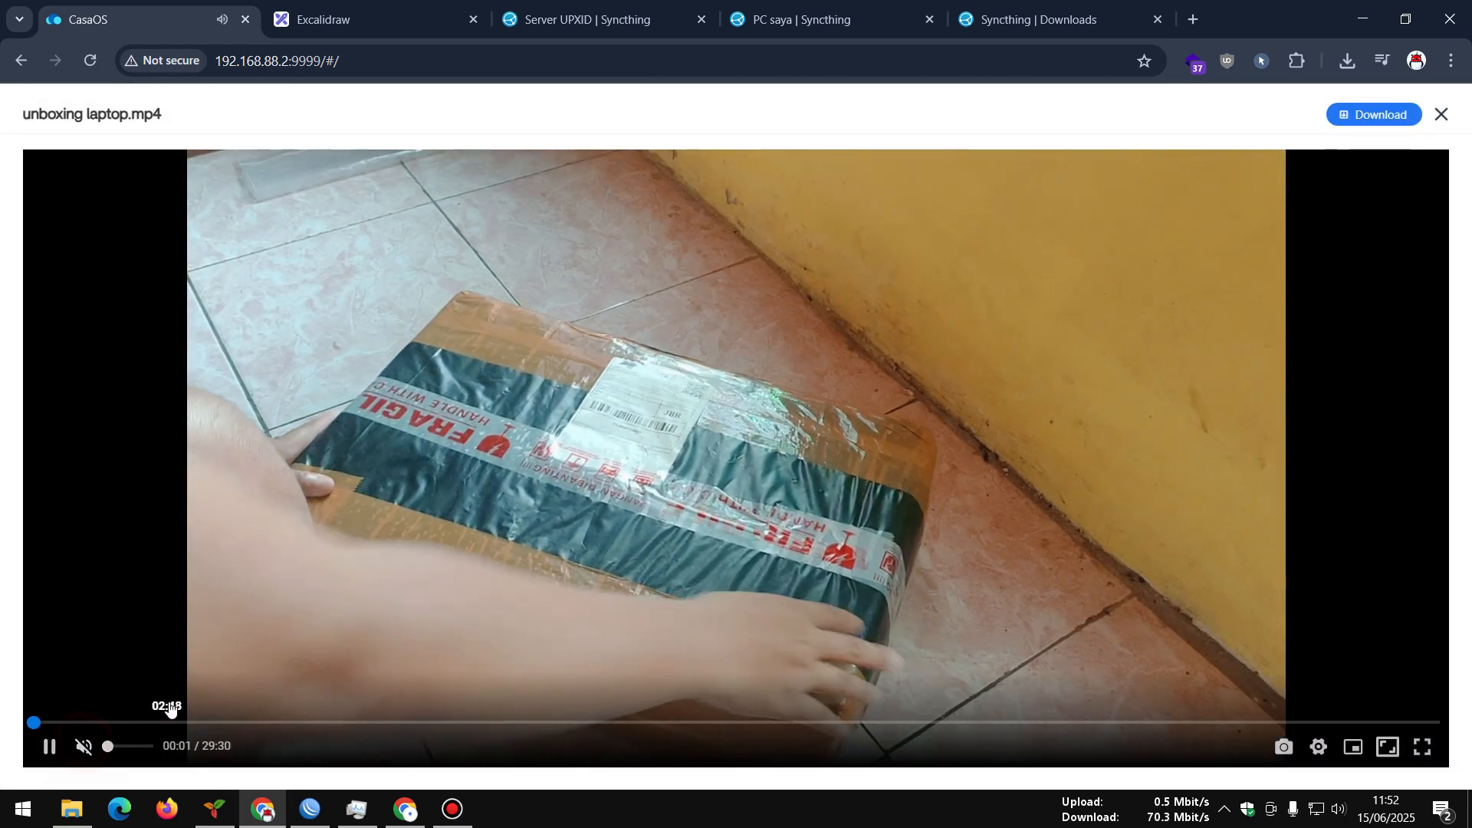
pyautogui.press('space')
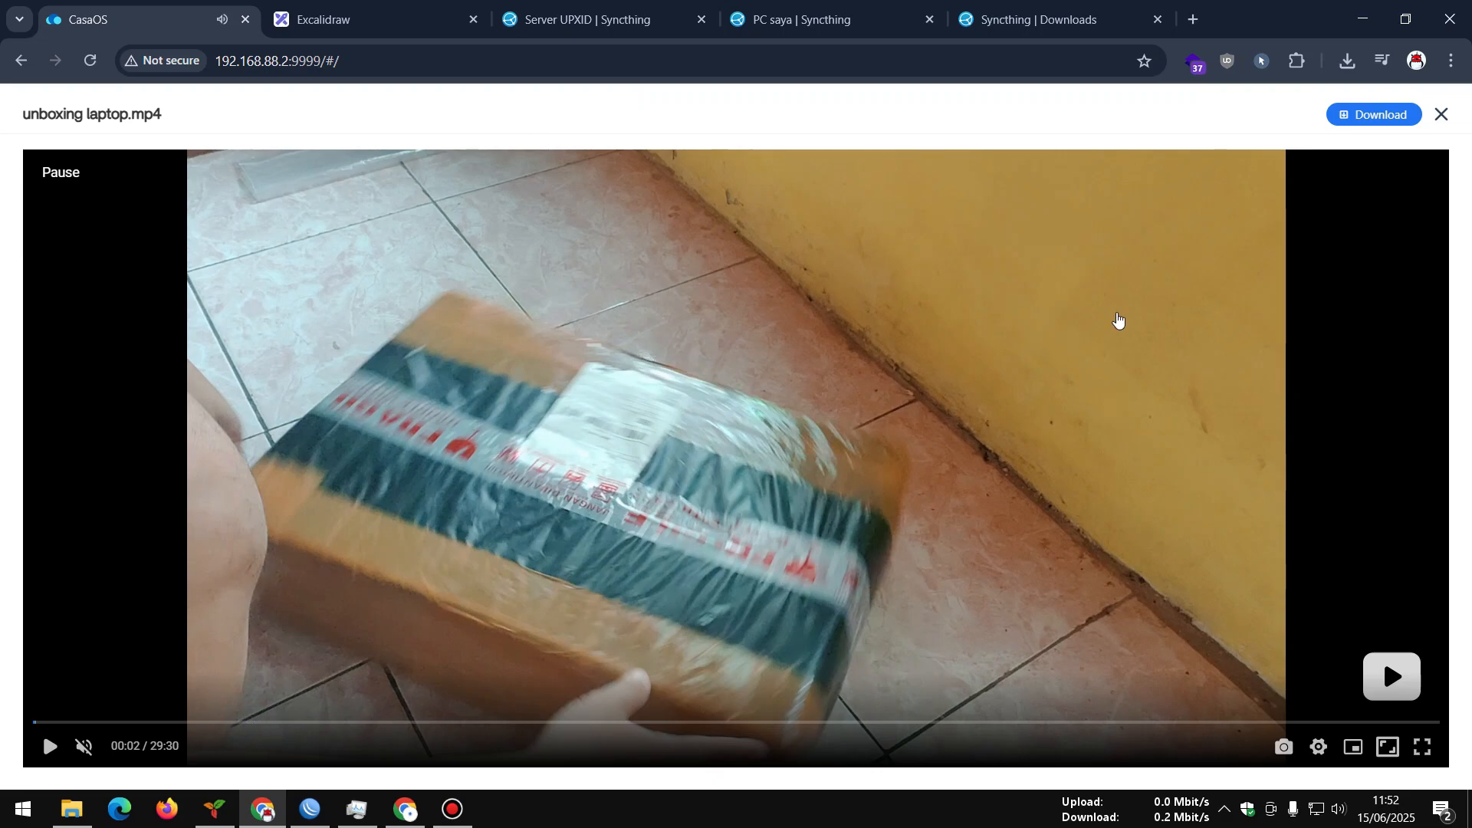
pyautogui.click(1441, 115)
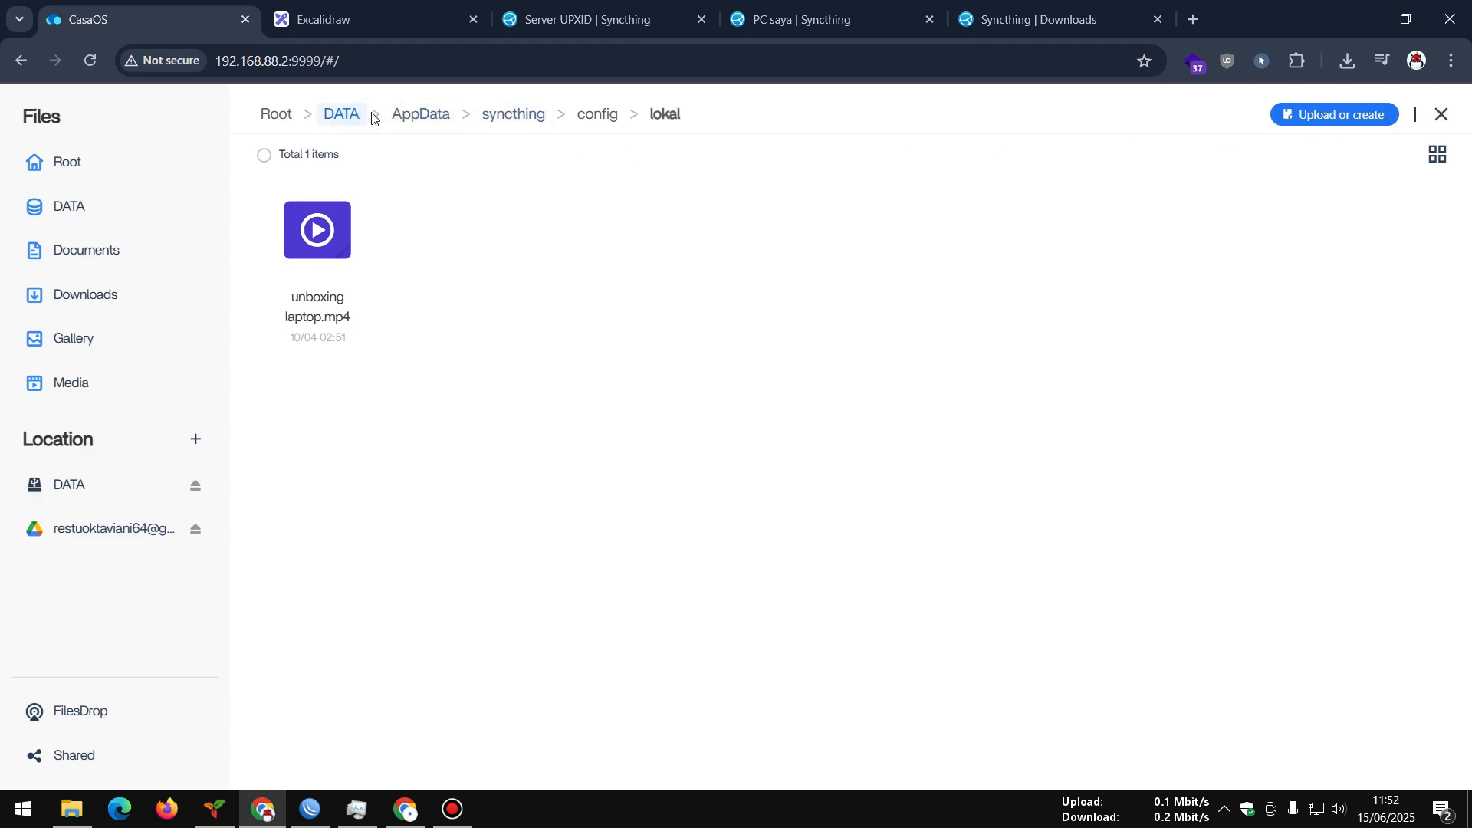
# Copy FilMOra1257win_alex71.rar from DATA > home > repo > MASTER, using list view
pyautogui.click(73, 490)
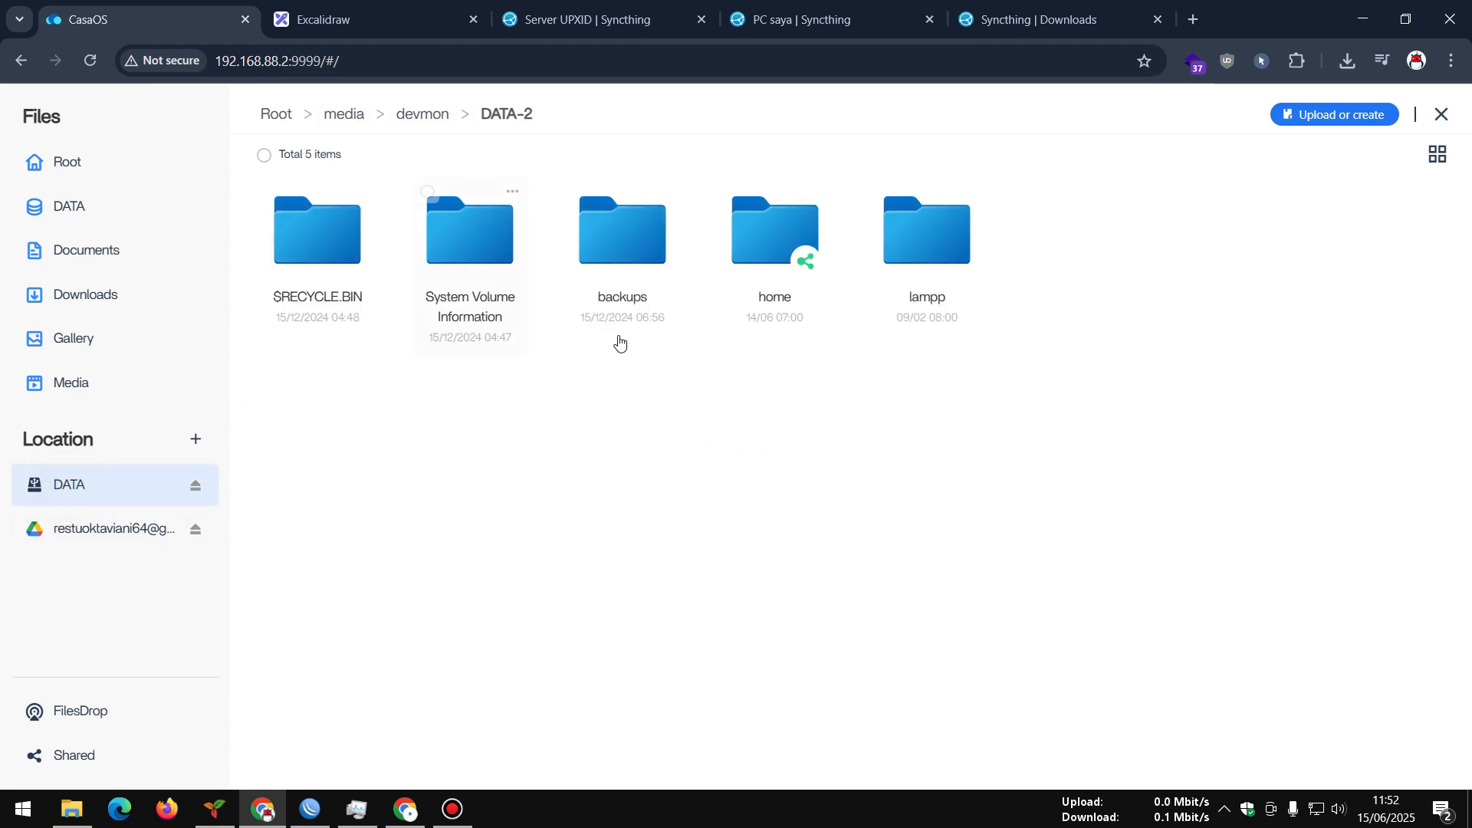
pyautogui.click(749, 282)
pyautogui.click(1200, 247)
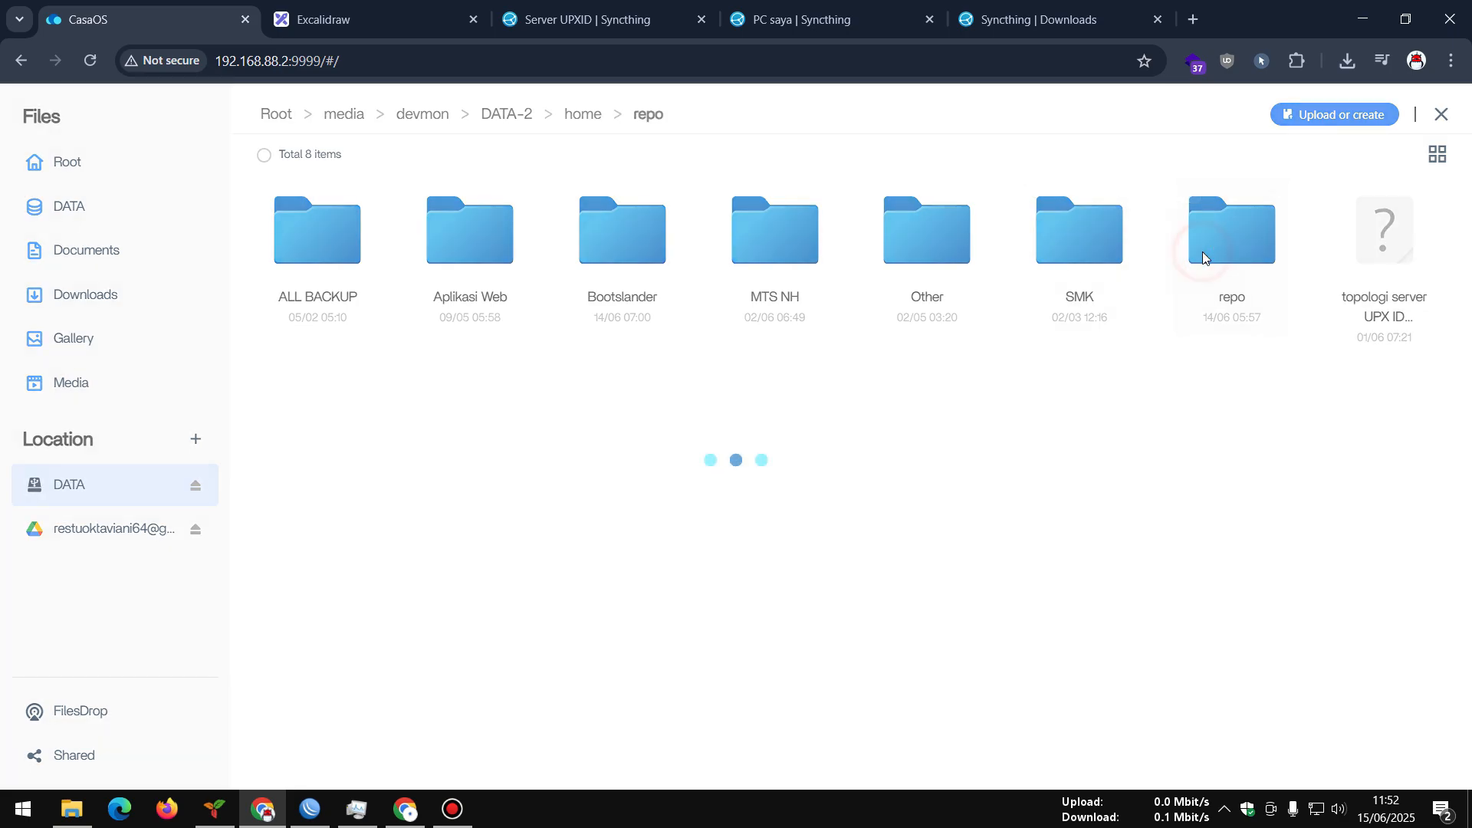
pyautogui.click(1058, 283)
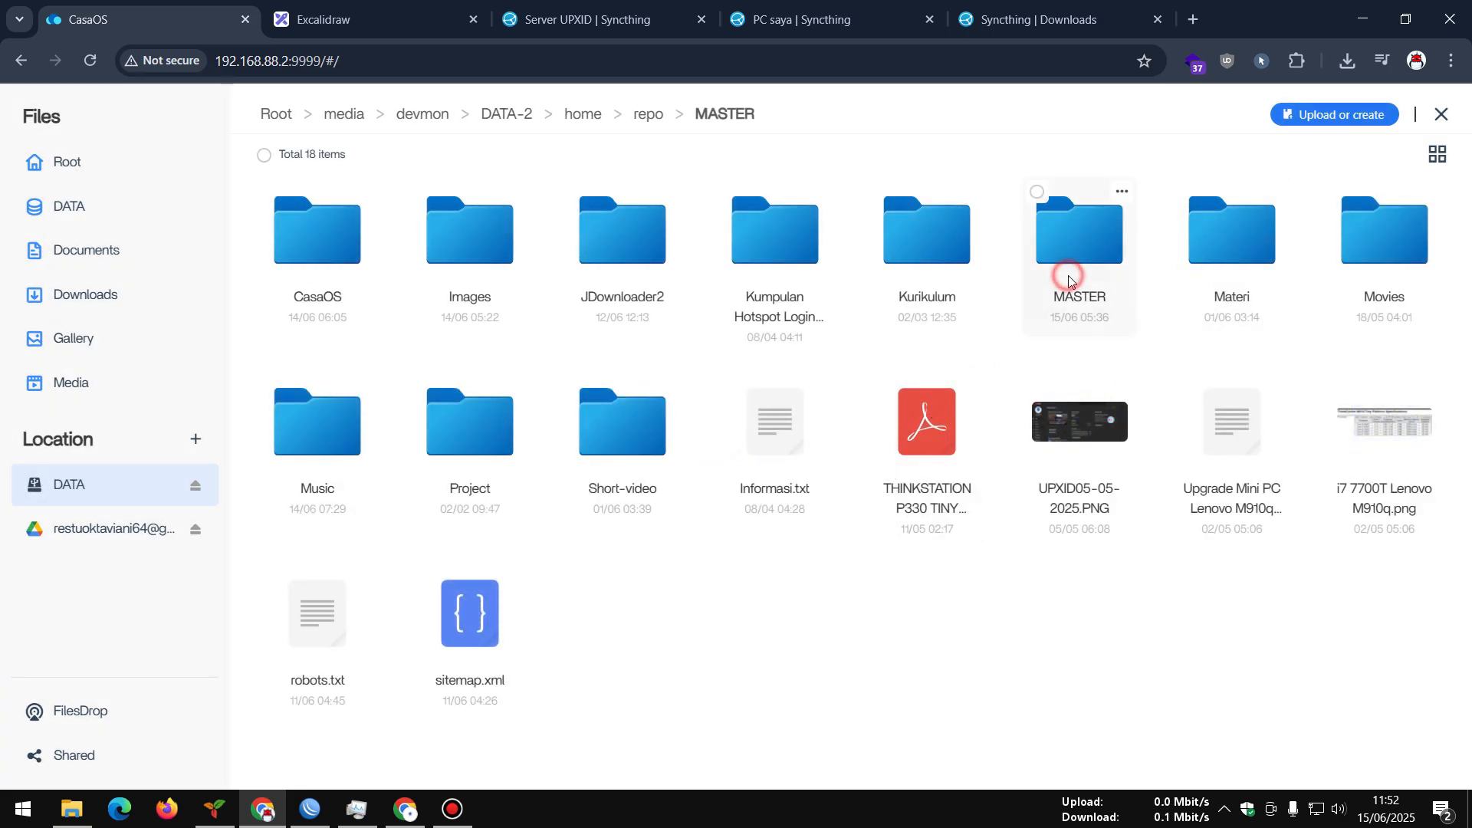
pyautogui.click(1435, 155)
pyautogui.scroll(-2, 726, 542)
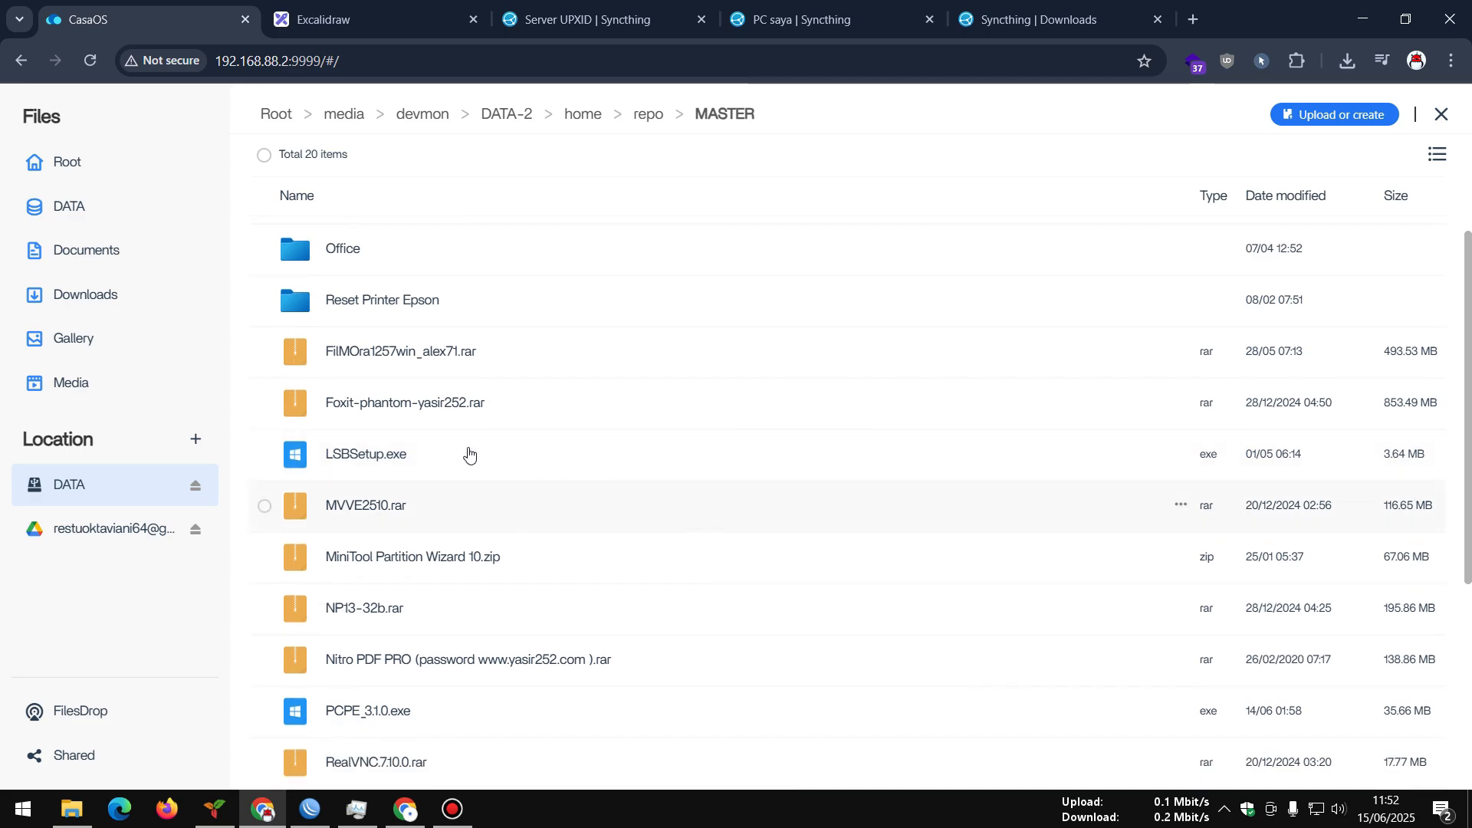
pyautogui.click(264, 353)
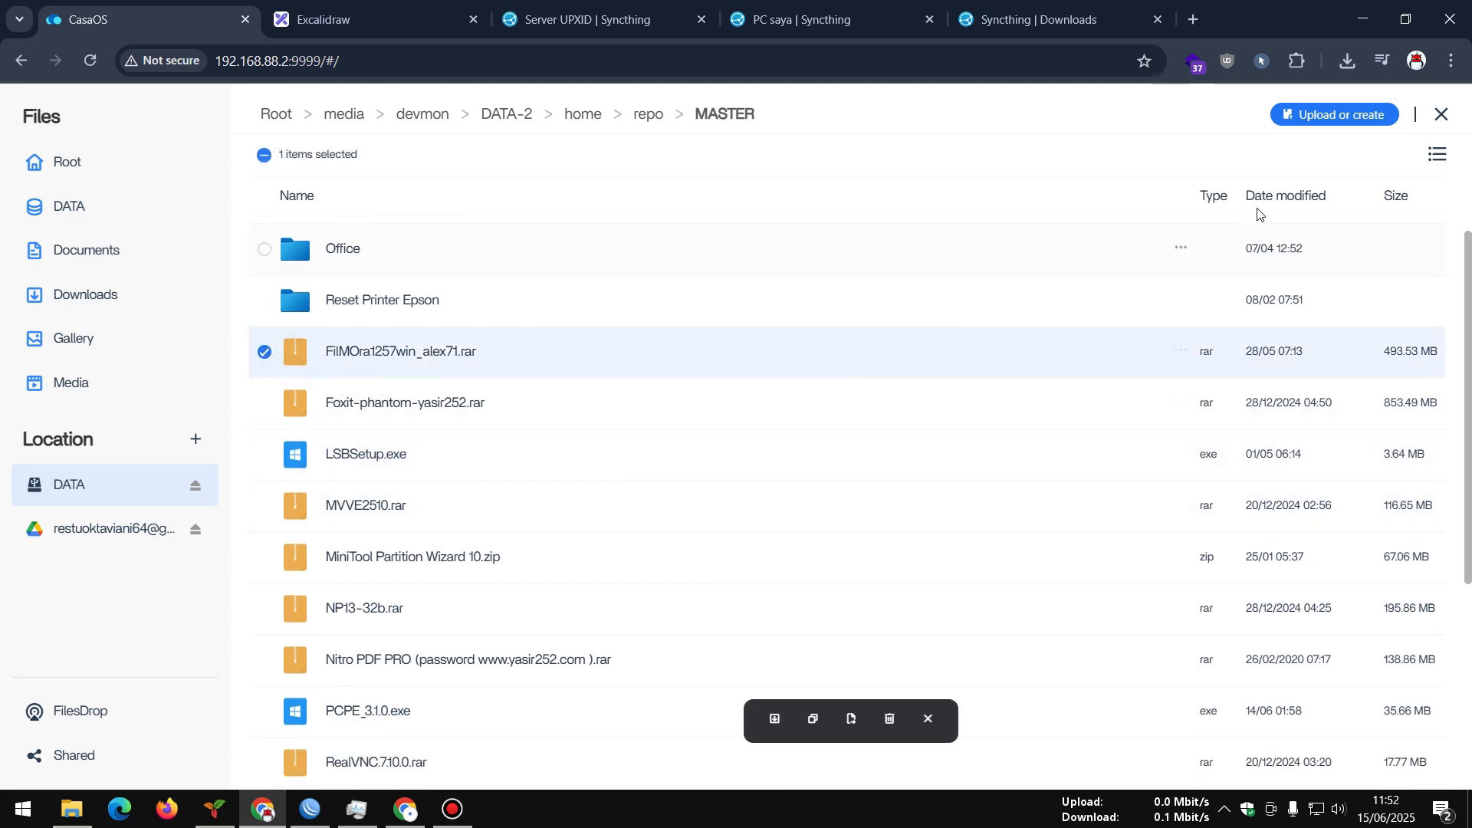
pyautogui.click(811, 721)
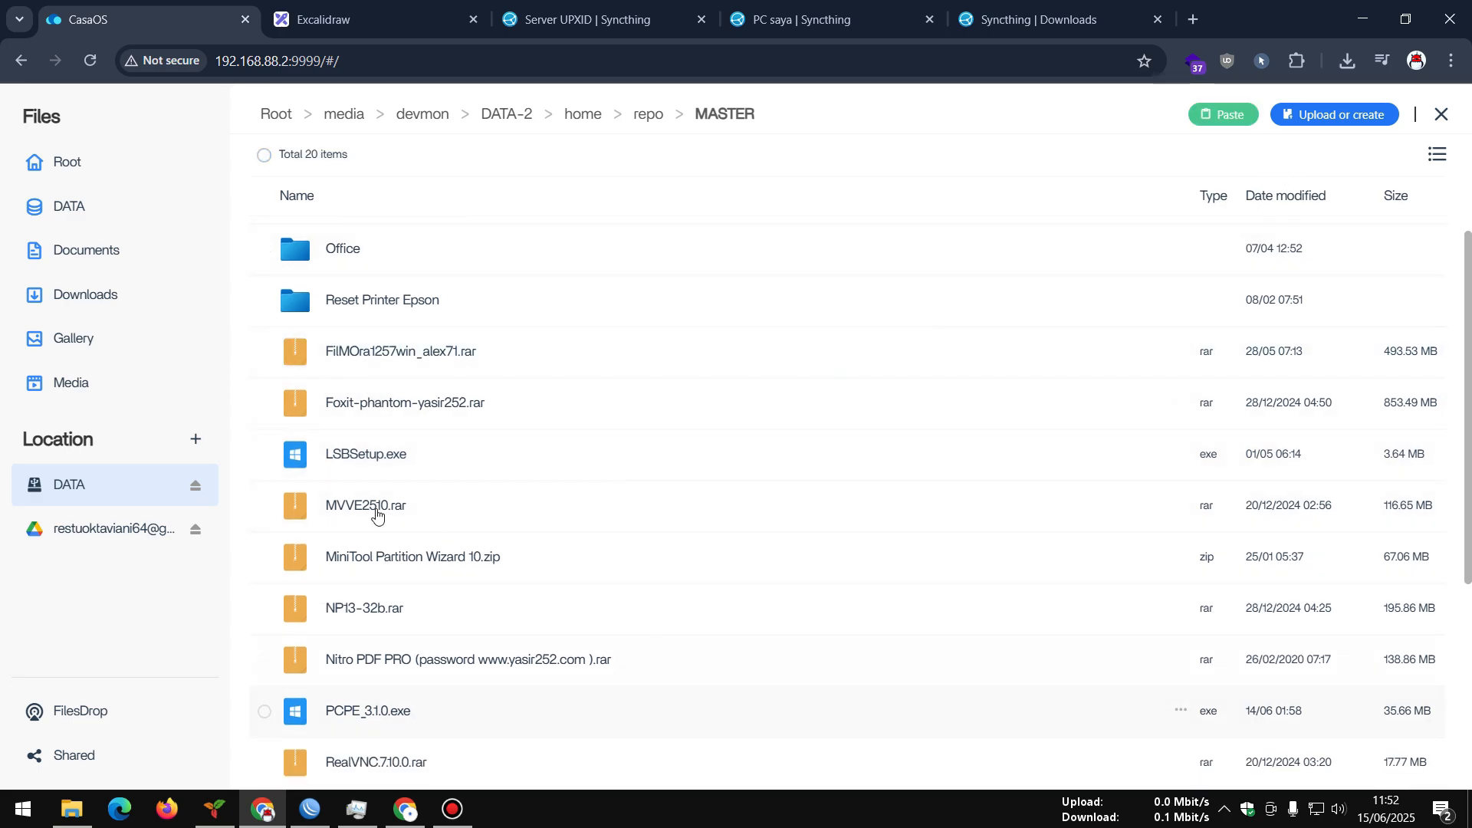
# Navigate to DATA > AppData > syncthing > config > lokal
pyautogui.click(78, 211)
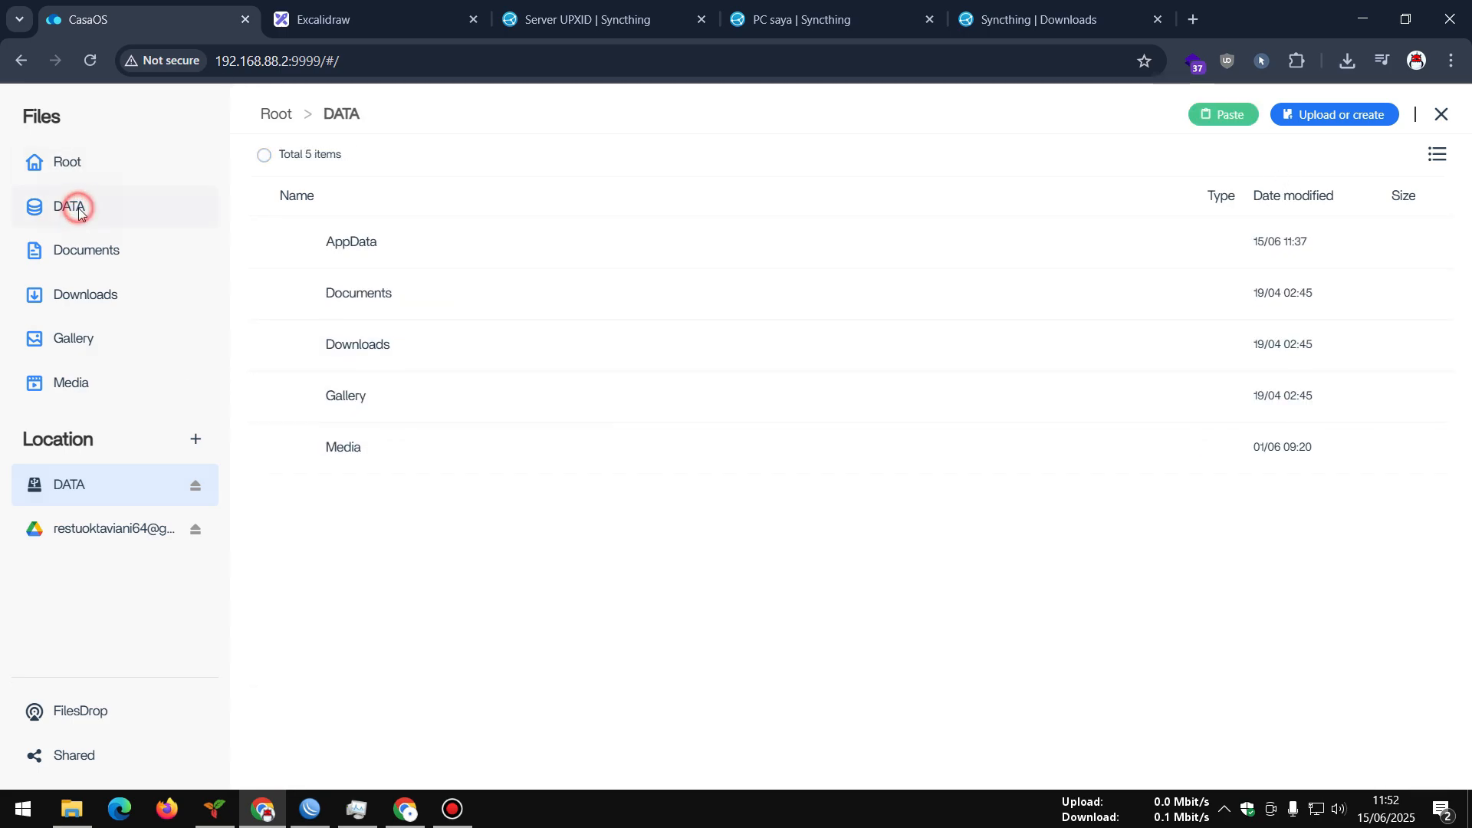
pyautogui.click(360, 258)
pyautogui.scroll(-2, 401, 519)
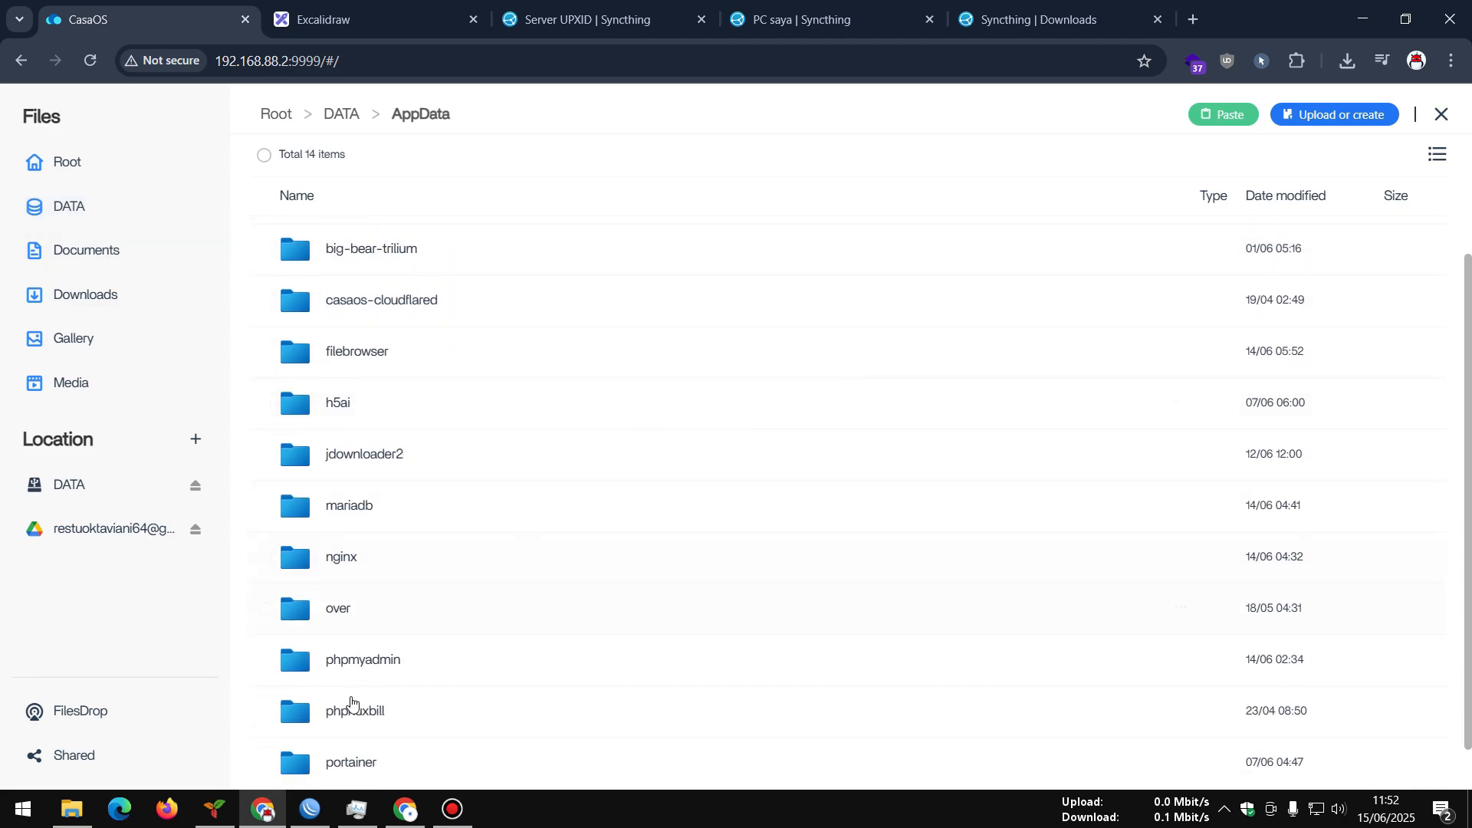
pyautogui.click(342, 762)
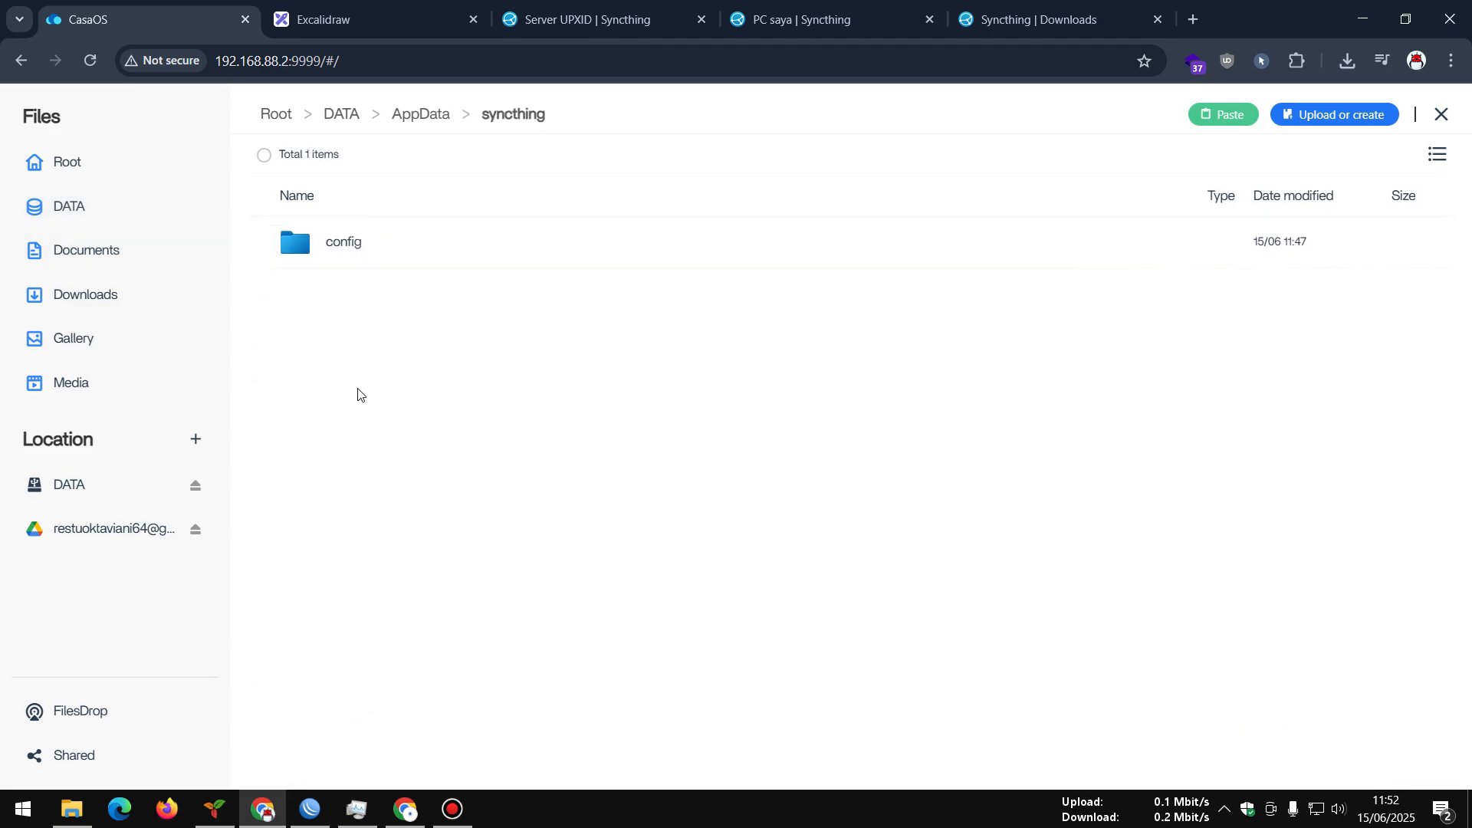
pyautogui.click(338, 256)
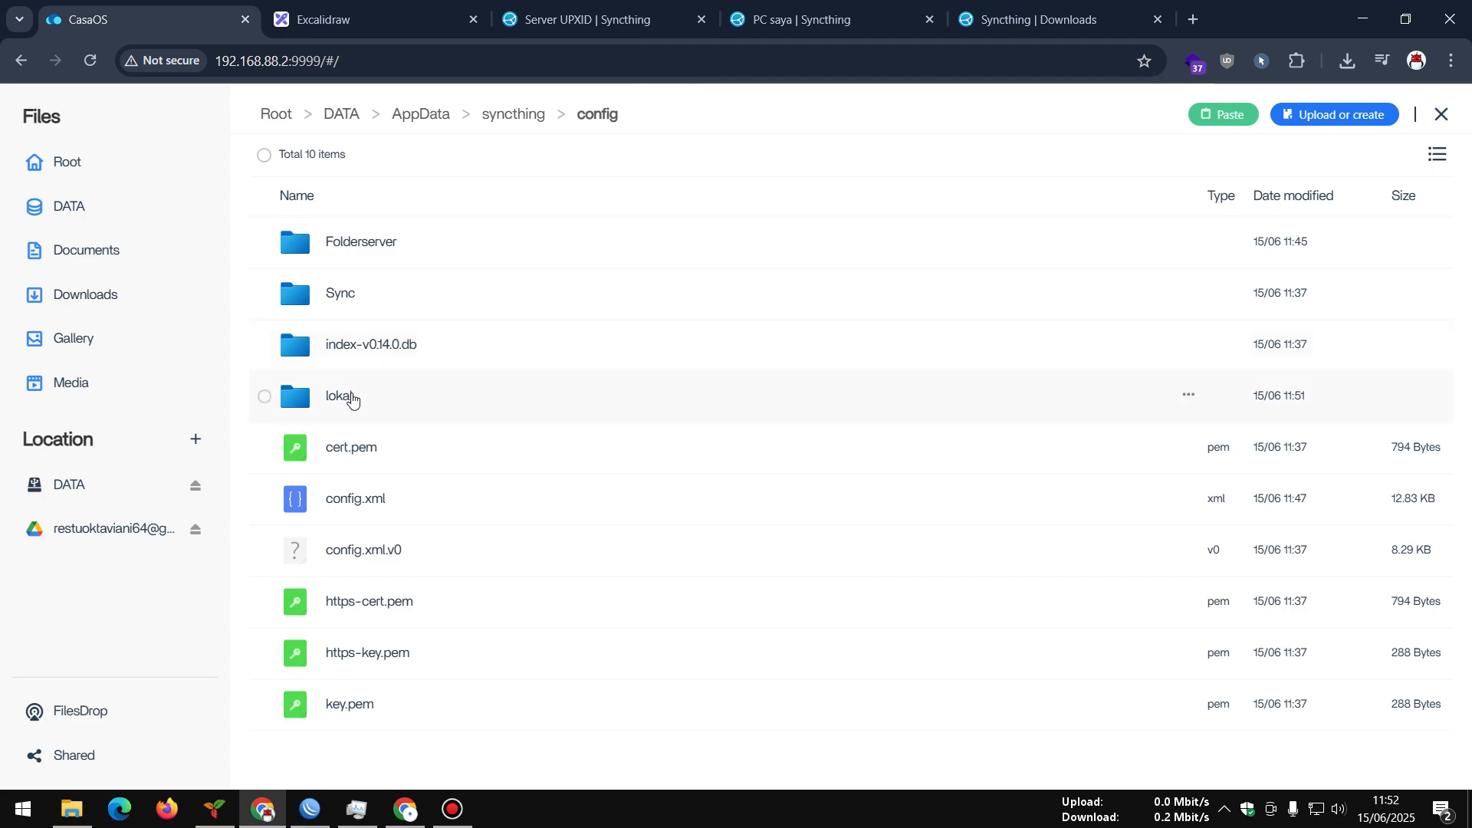
pyautogui.click(351, 395)
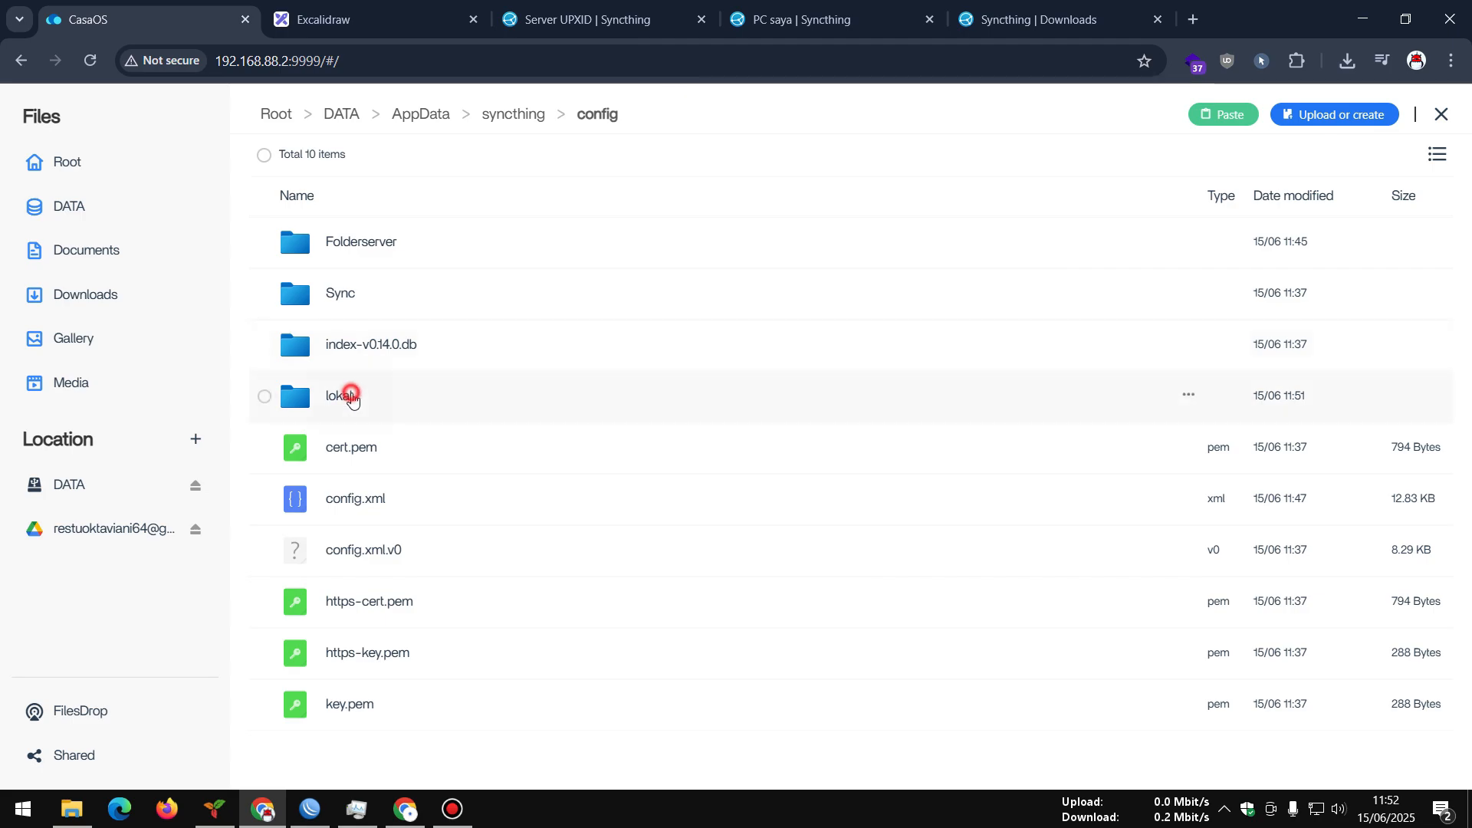
# Paste FilMOra1257win_alex71.rar (493.53 MB) into lokal and close Files once it finishes
pyautogui.click(1225, 115)
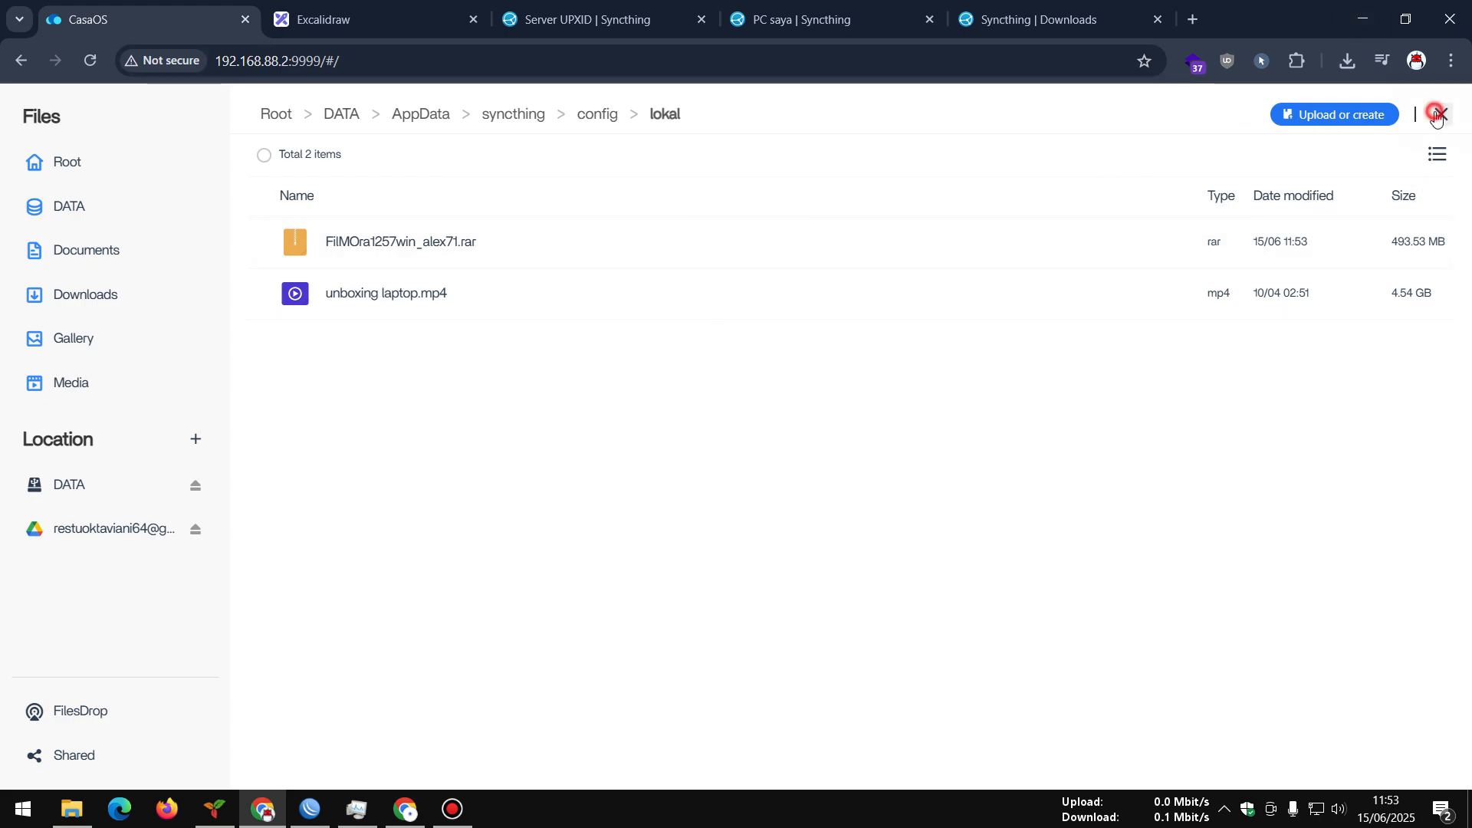
pyautogui.click(1441, 113)
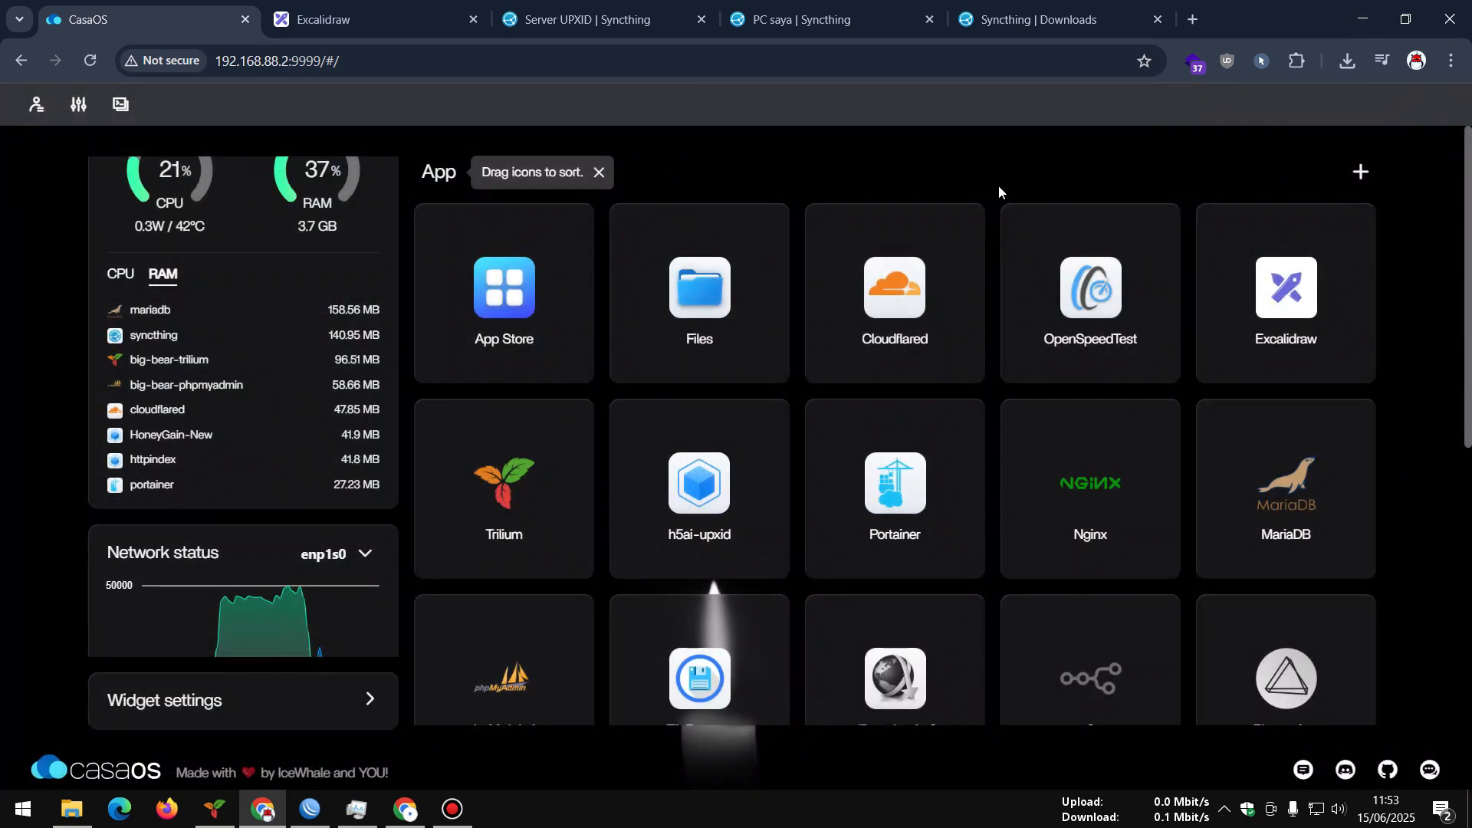
# Check the server's lokal folder, then reload PC saya's page and expand its lokal details
pyautogui.click(590, 18)
pyautogui.click(375, 348)
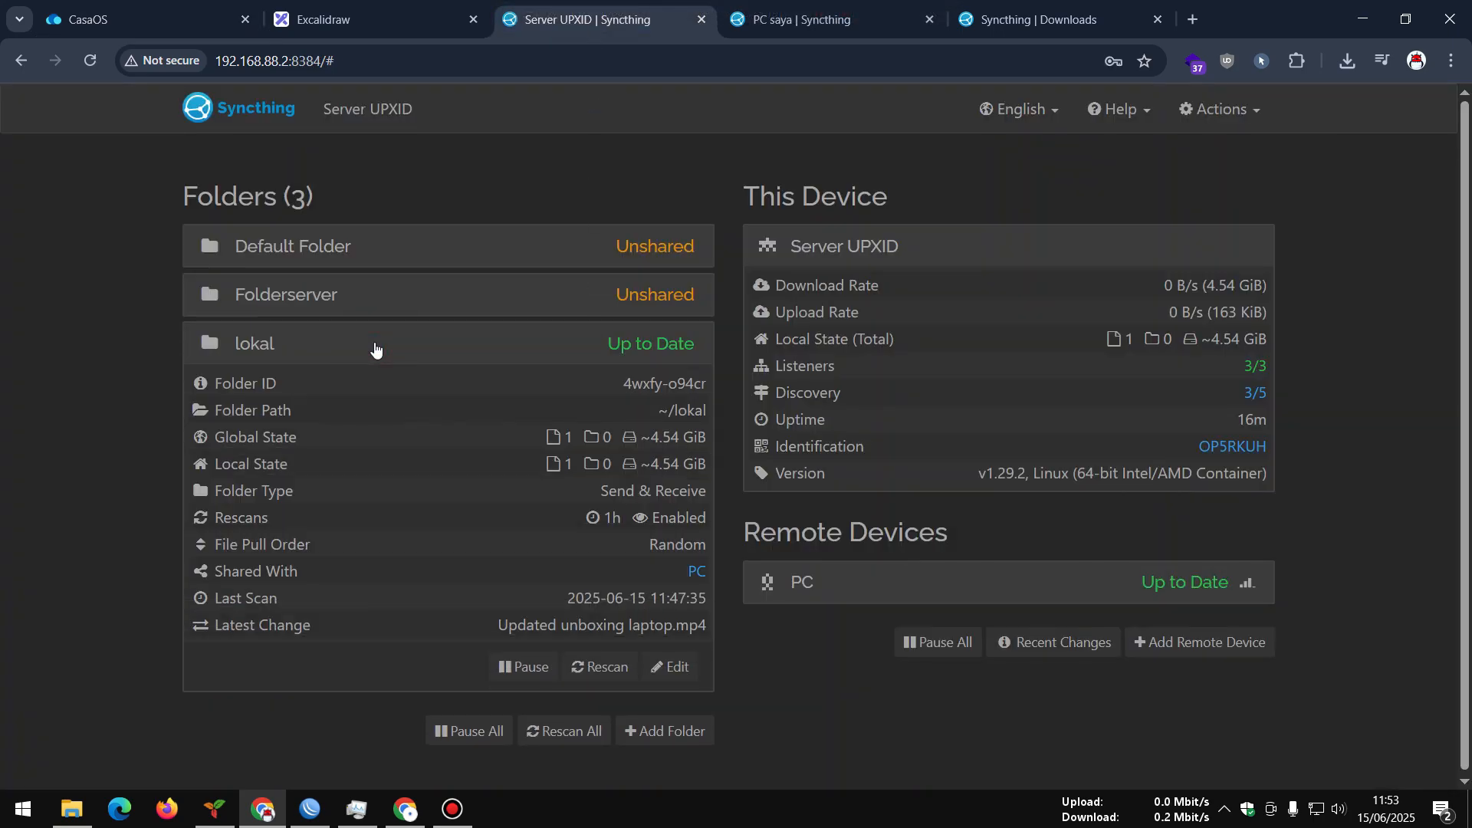
pyautogui.click(375, 351)
pyautogui.click(981, 6)
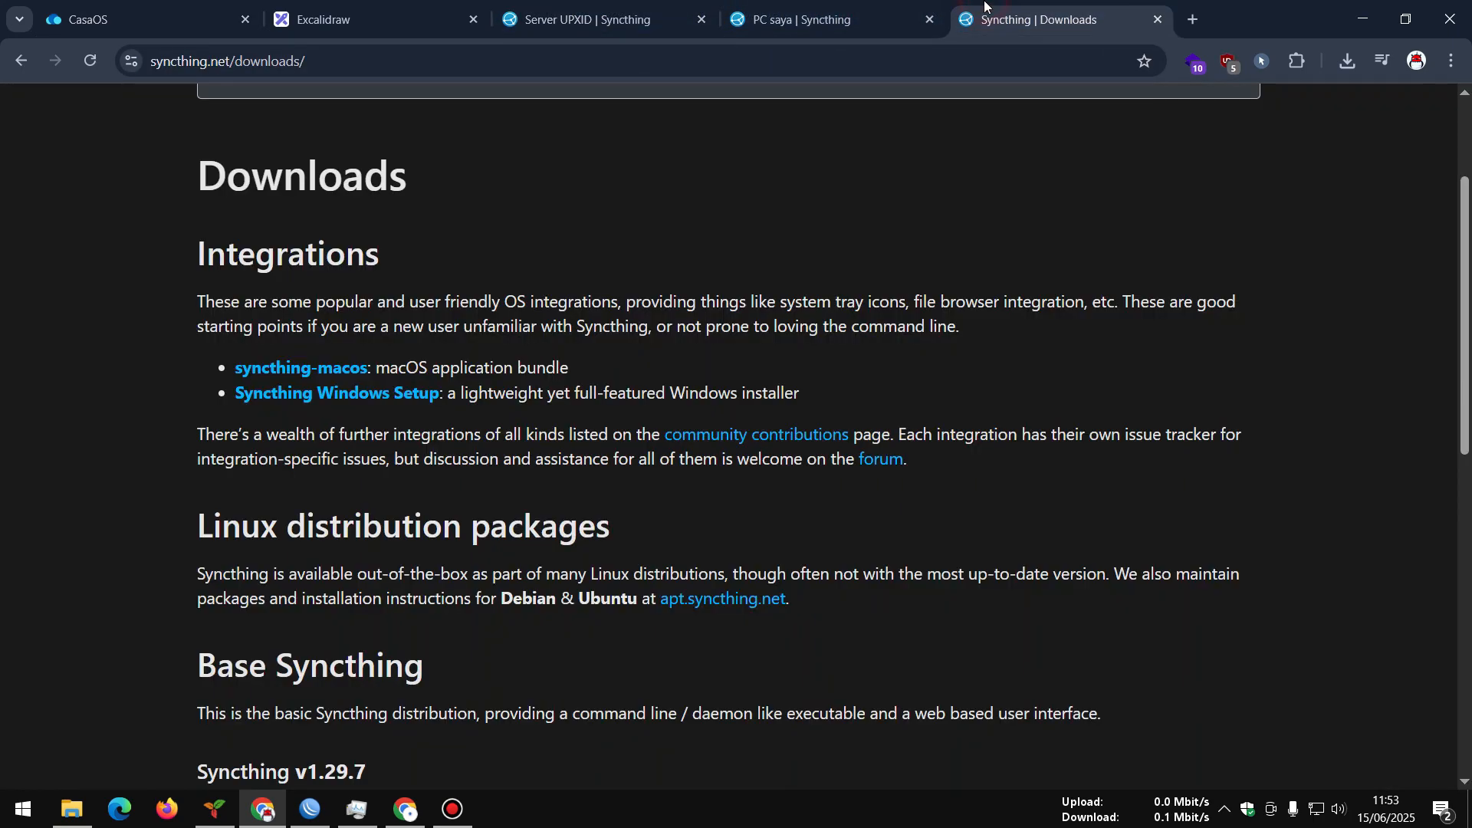
pyautogui.click(837, 18)
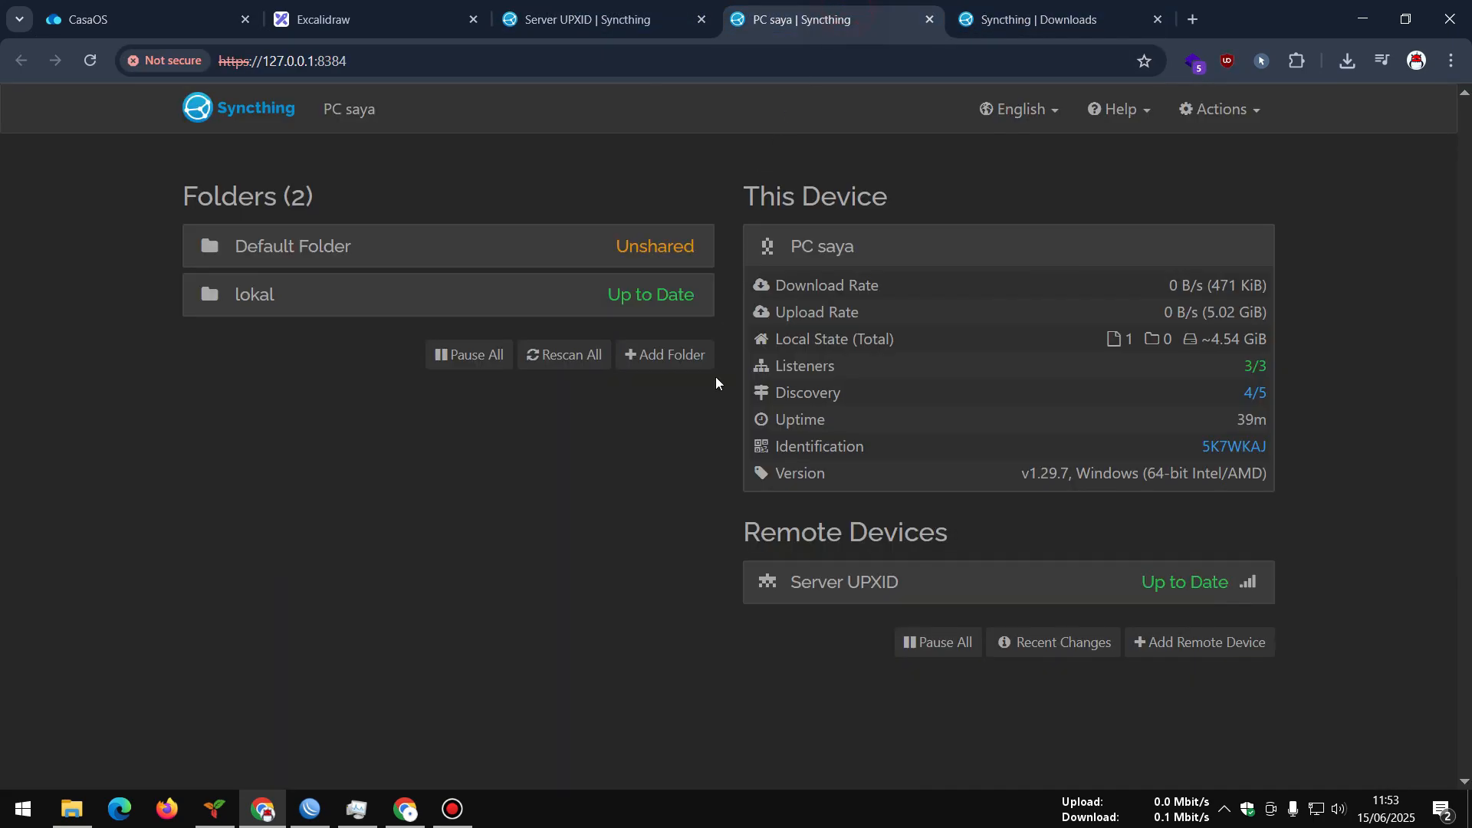
pyautogui.click(91, 60)
pyautogui.click(535, 299)
# Expand the server's lokal folder showing 2 files (~5.02 GiB) and check network activity
pyautogui.click(588, 18)
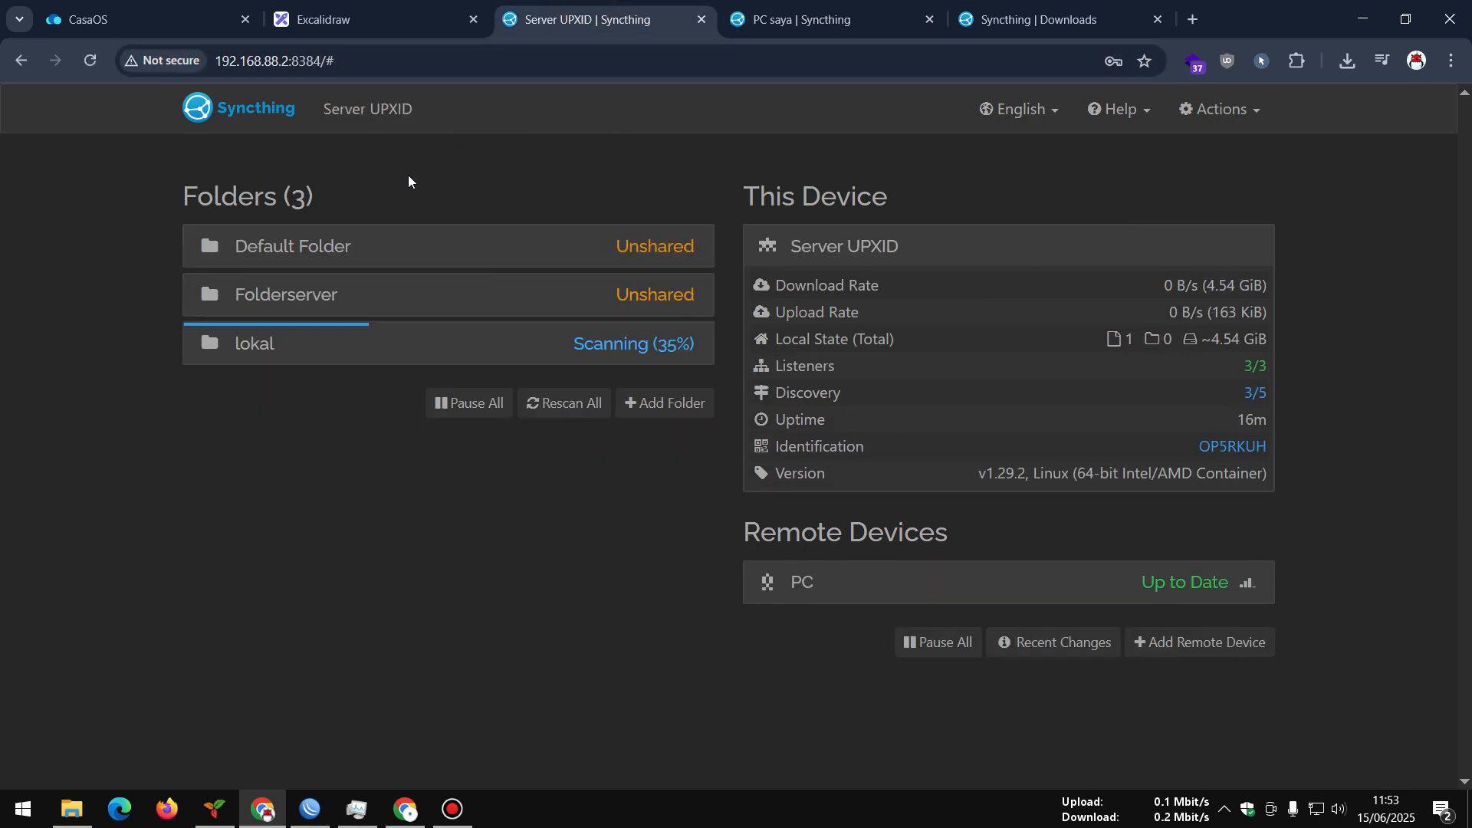
pyautogui.click(499, 342)
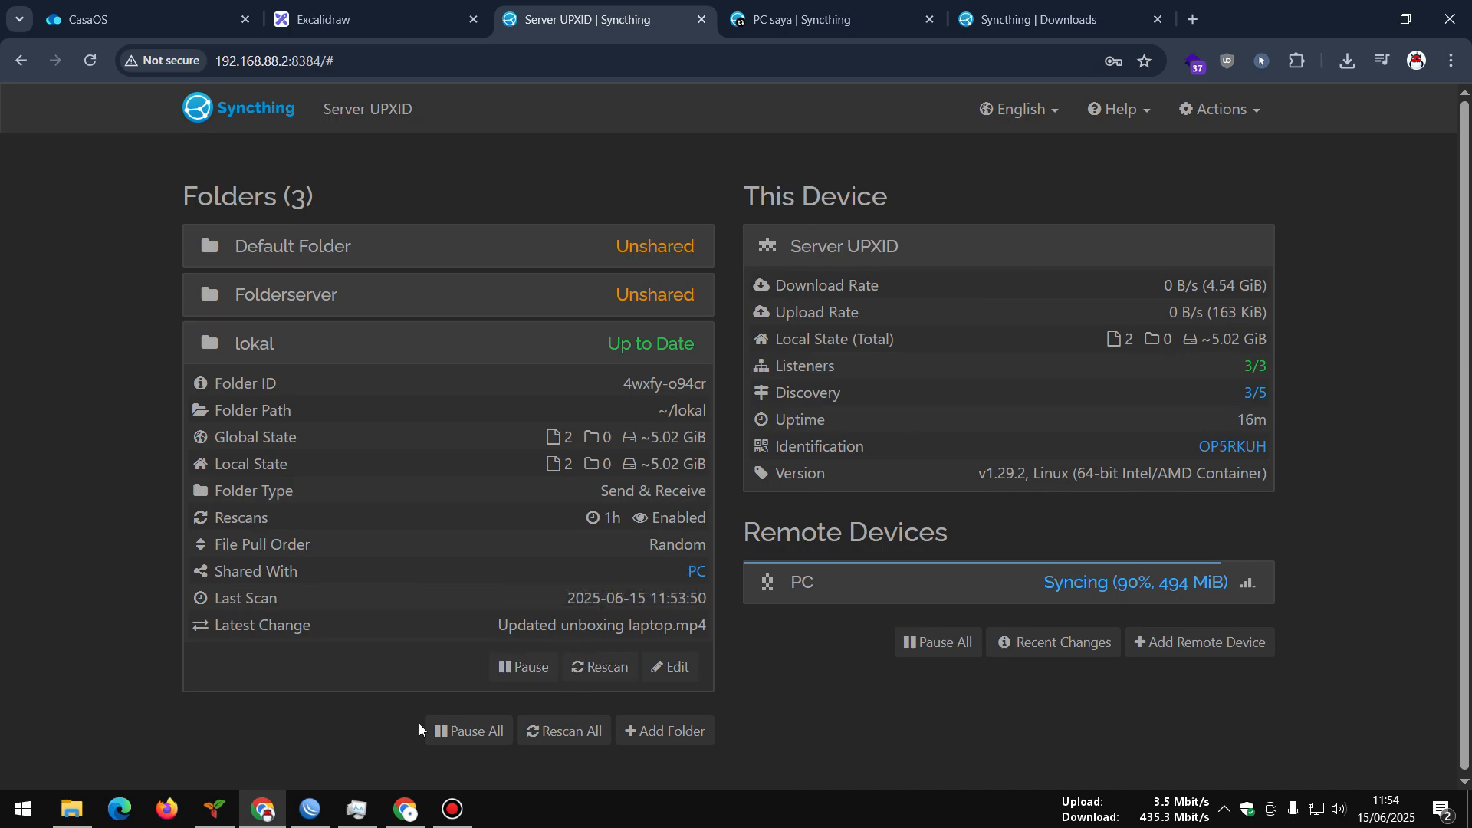
pyautogui.click(356, 809)
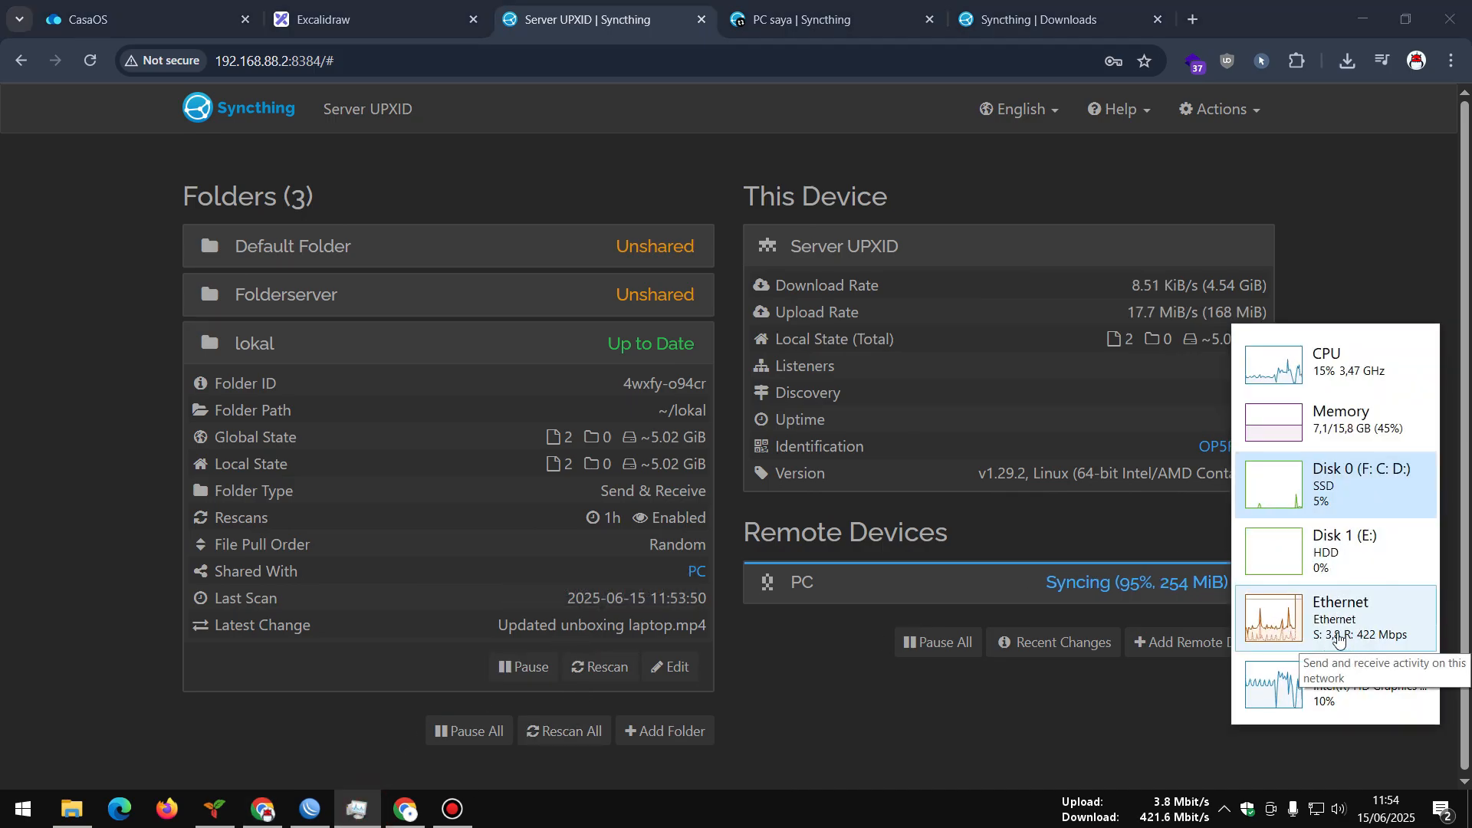
pyautogui.click(1012, 707)
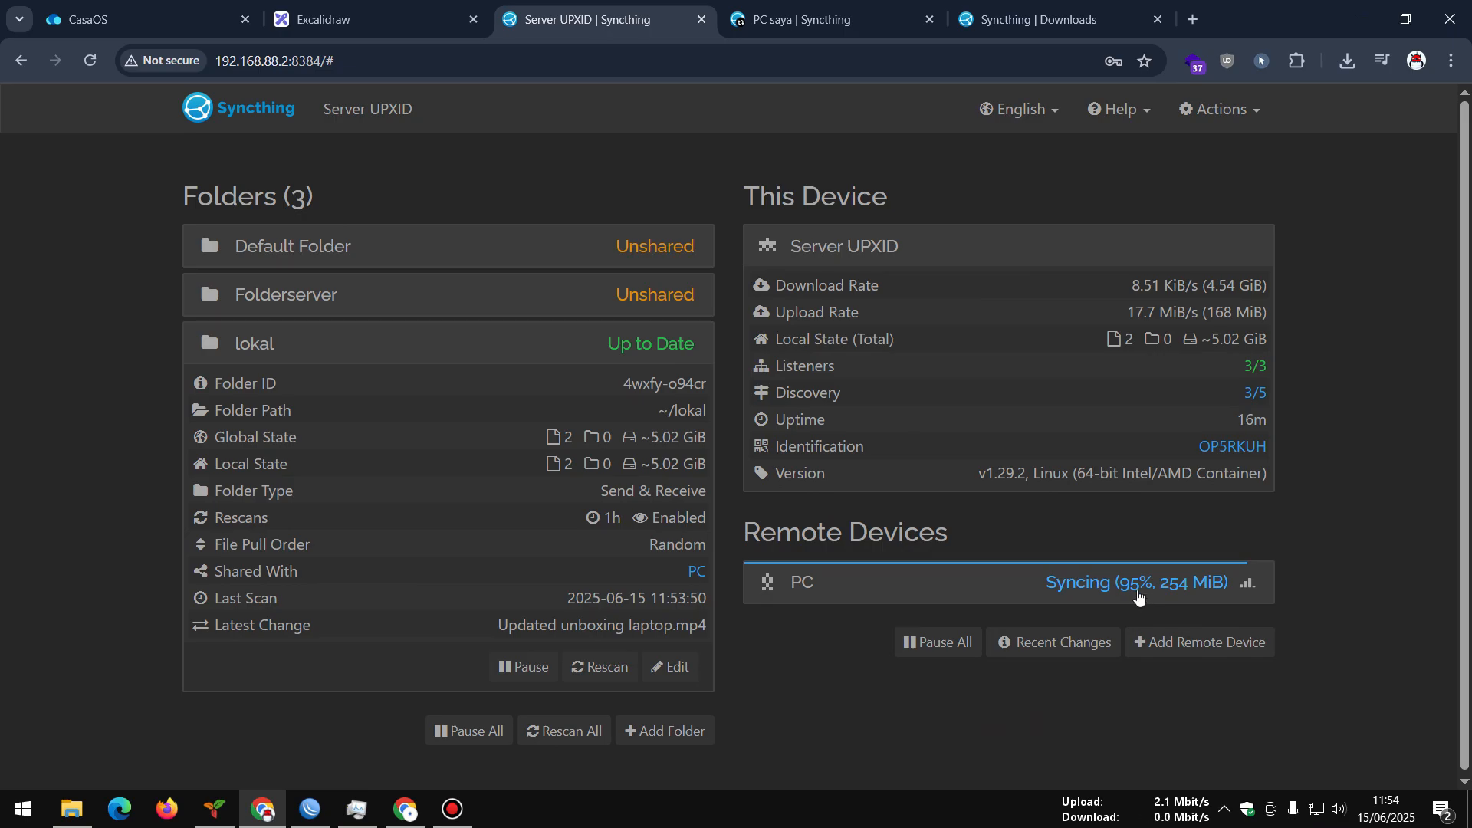
# Confirm D:\Test holds the rar beside unboxing laptop.mp4, checking the rar's size, then return to Chrome
pyautogui.click(87, 812)
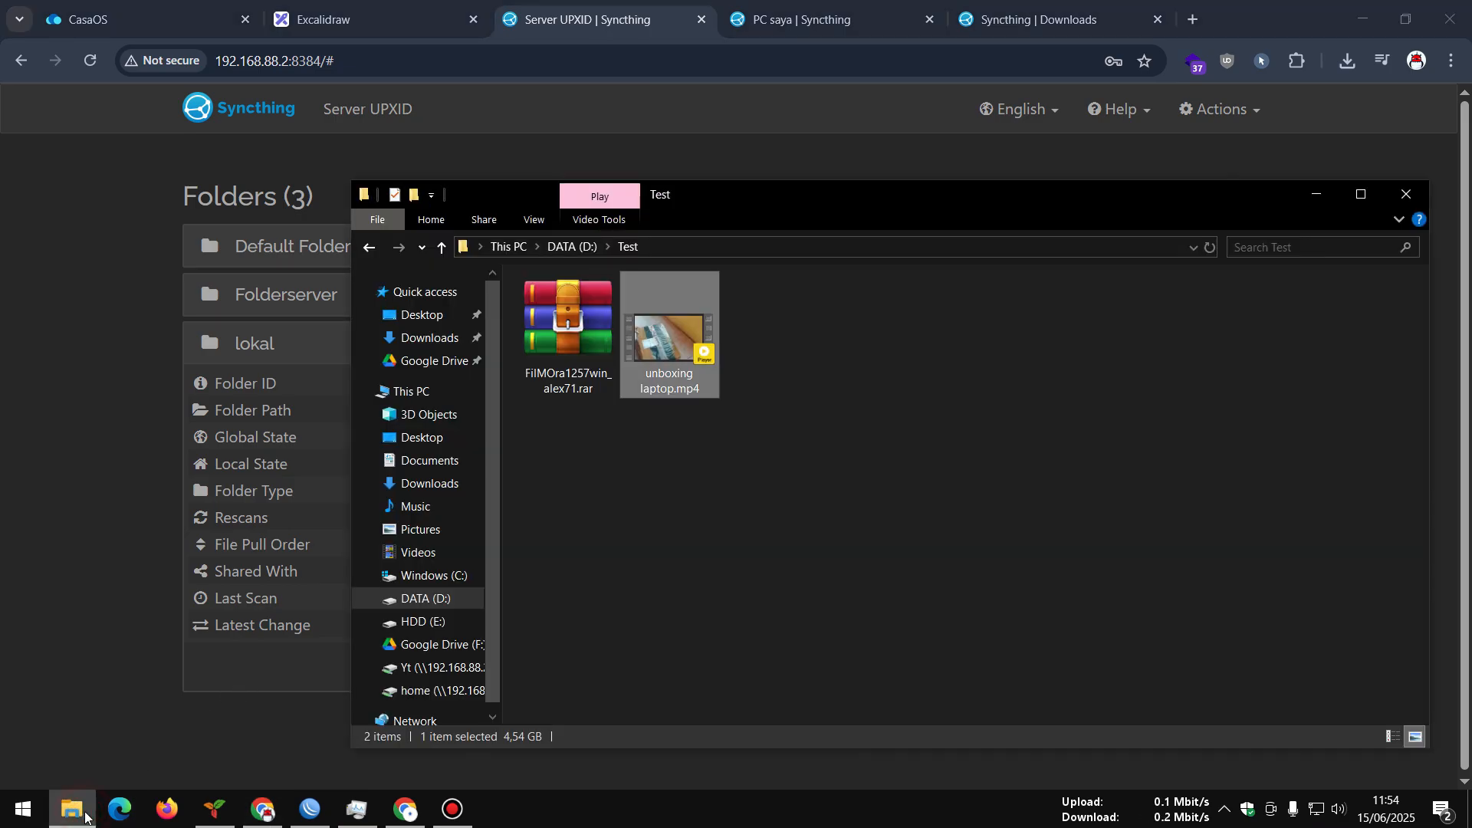
pyautogui.click(575, 349)
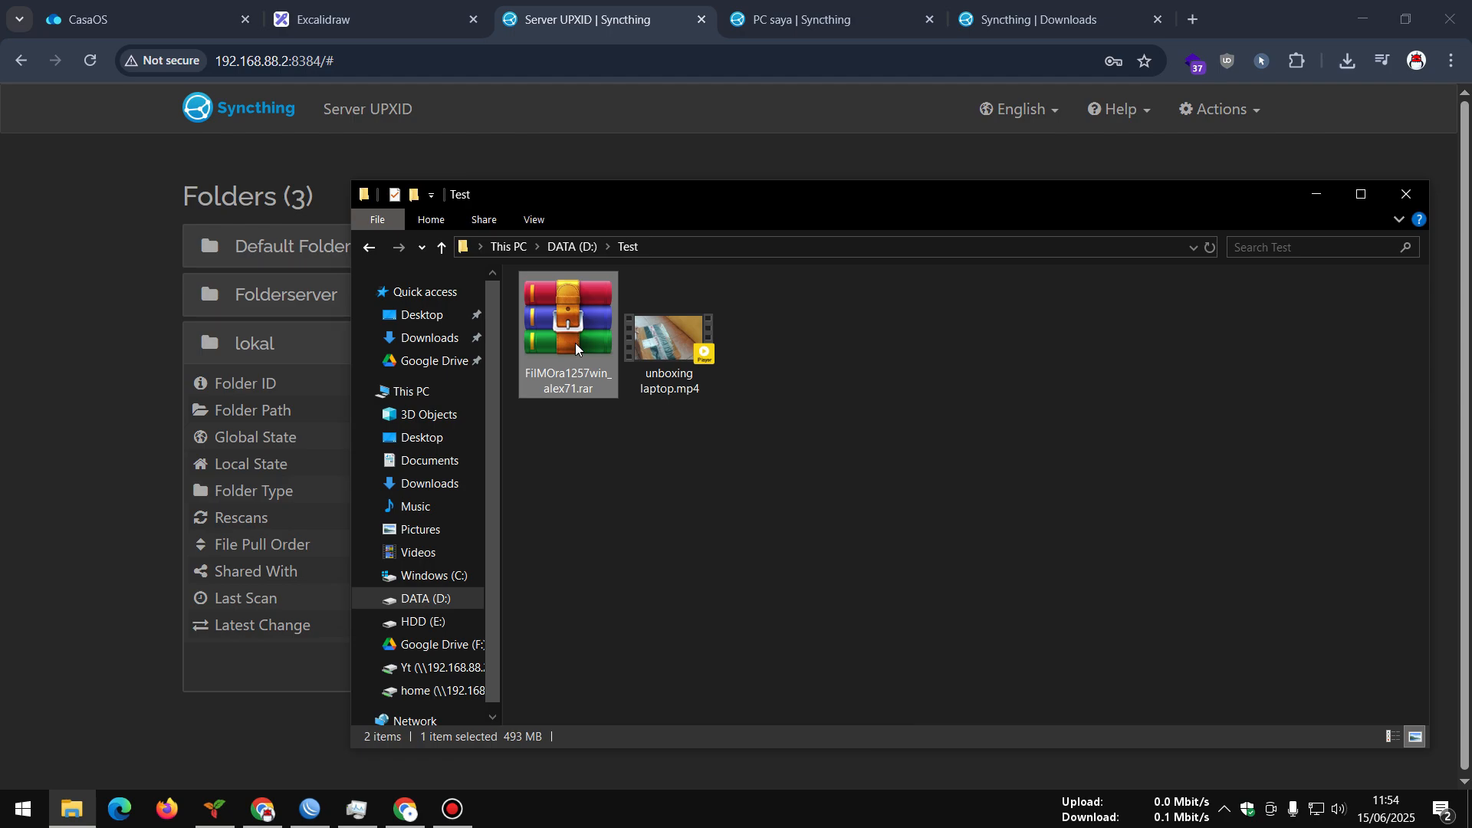
pyautogui.click(178, 157)
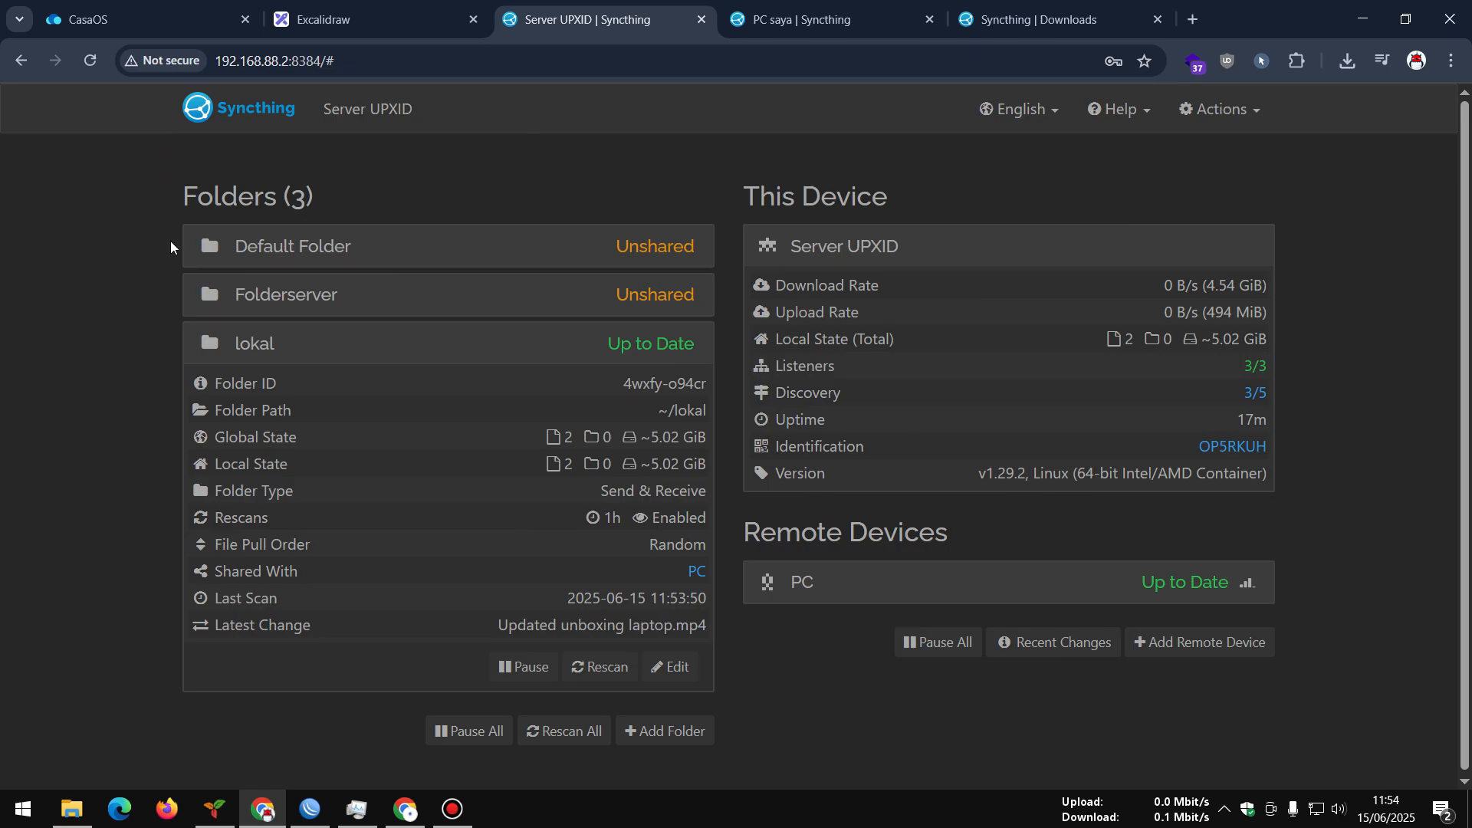
pyautogui.click(405, 809)
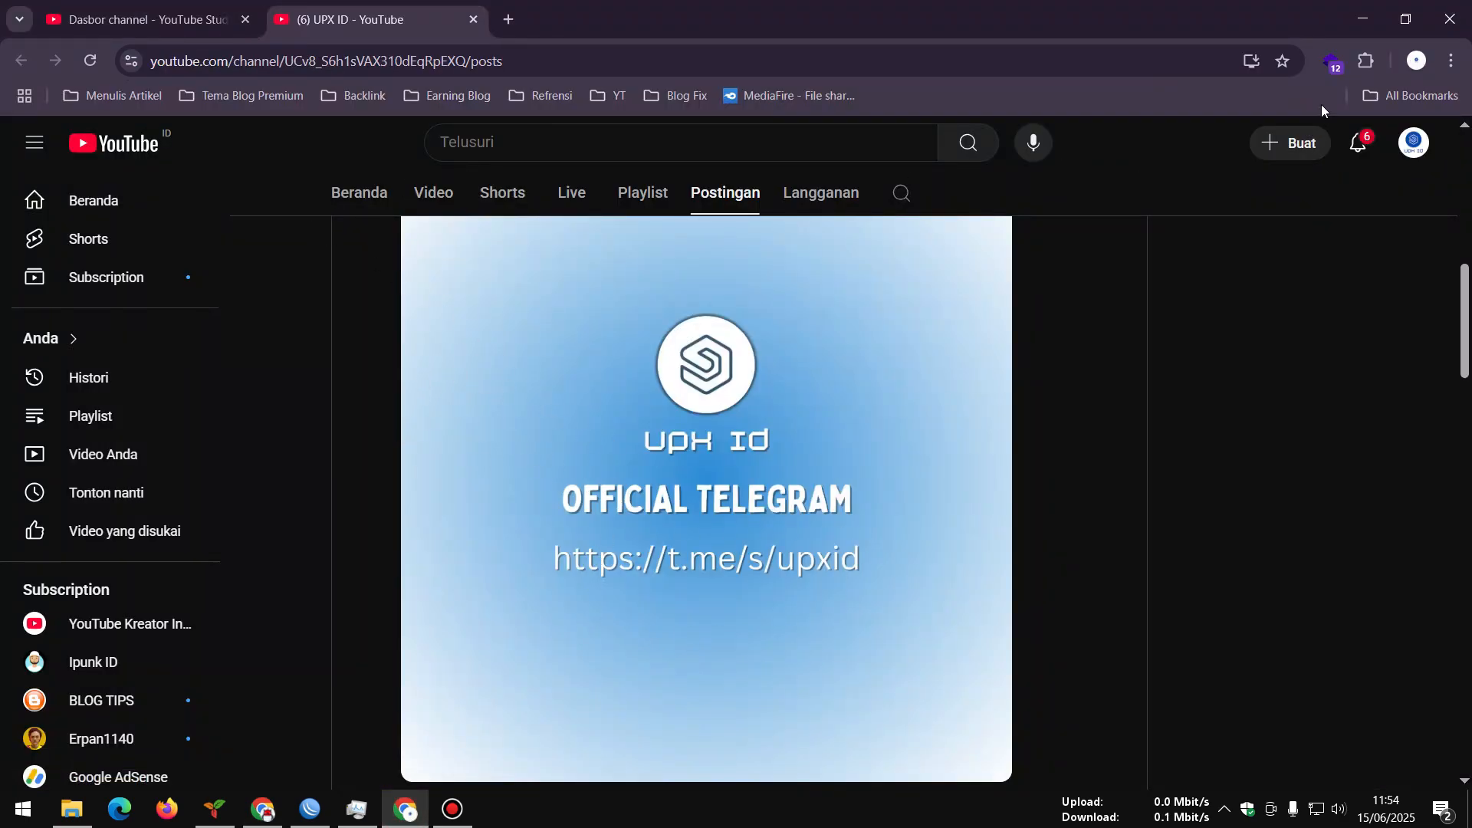
pyautogui.click(1358, 26)
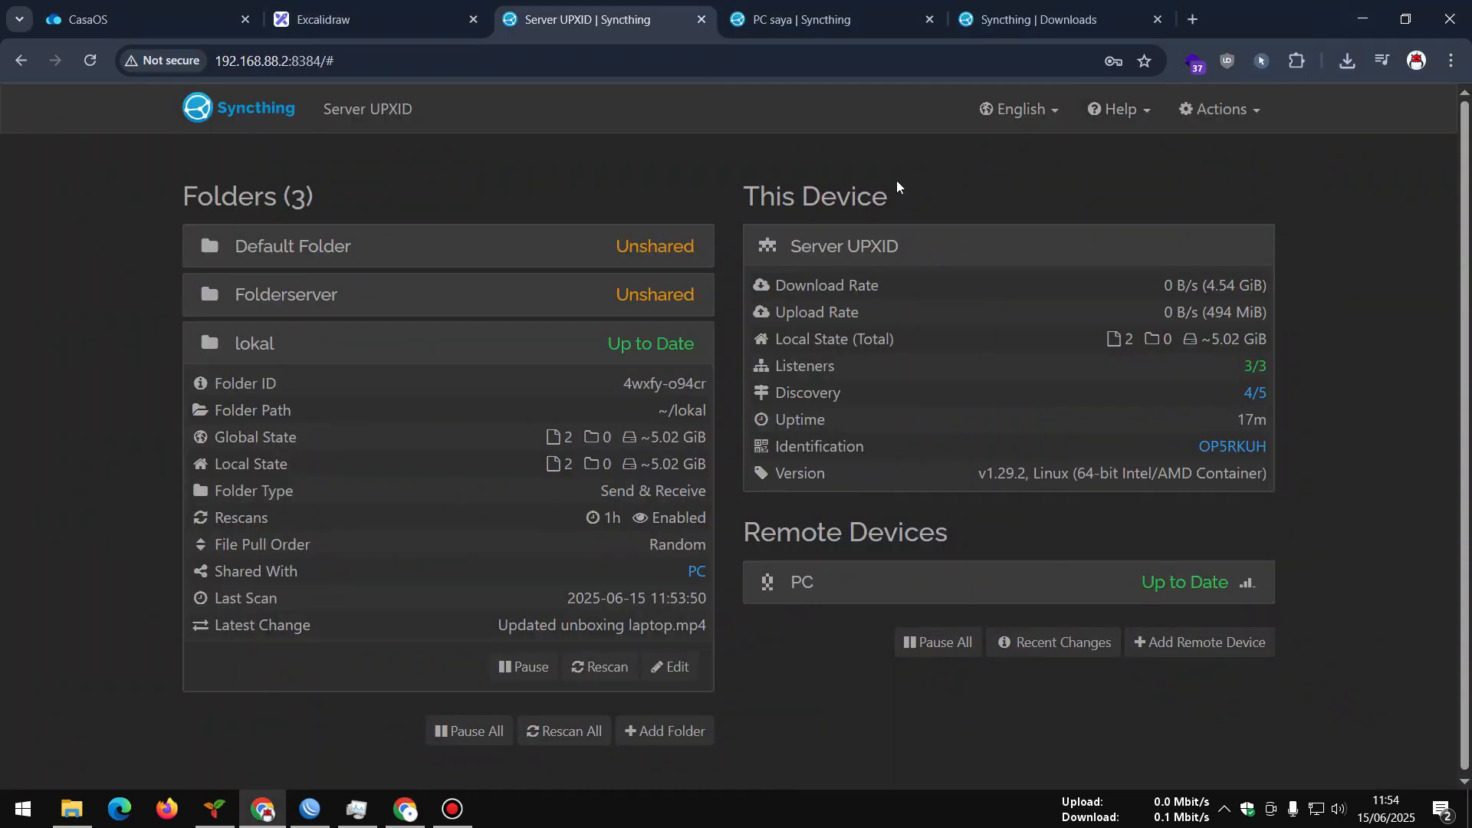